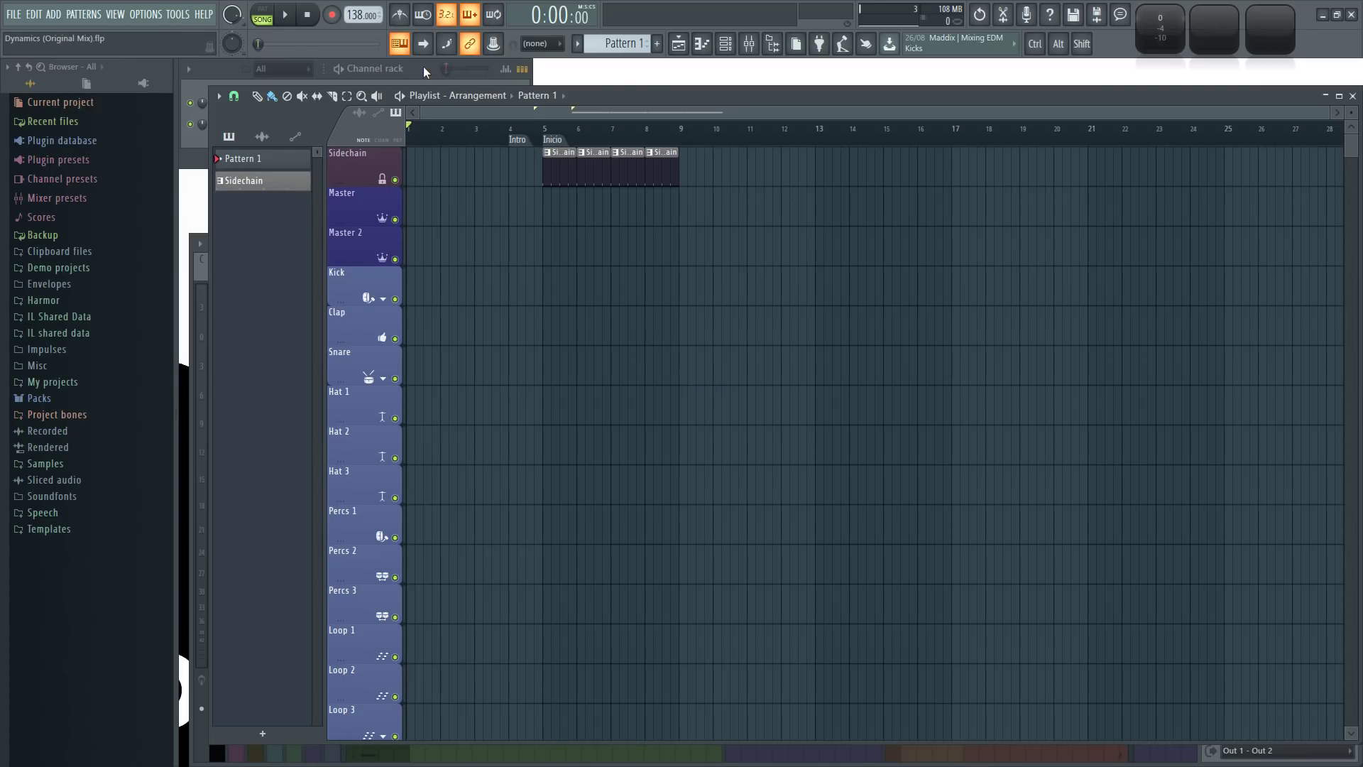
- Bring up the channel rack and look through the mixer's tracks
{"action": "key", "text": "F6"}
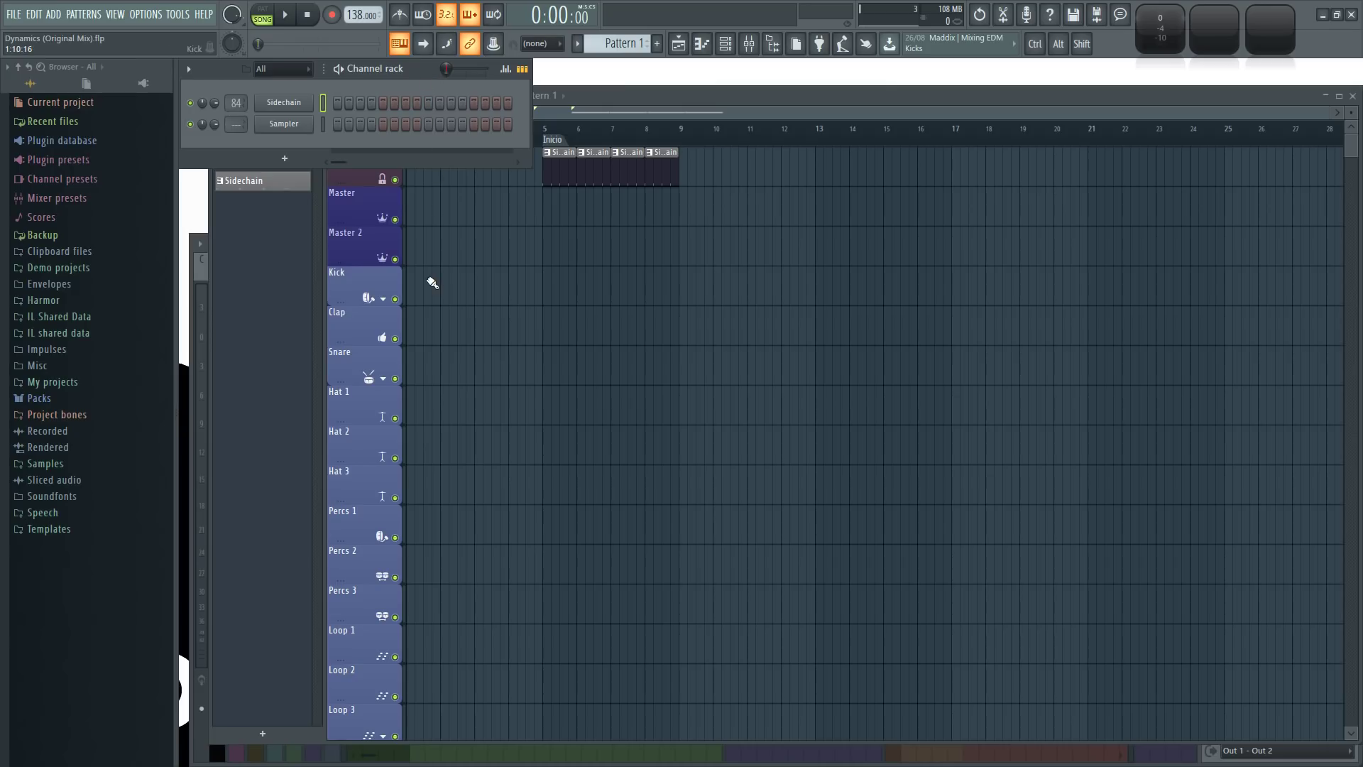
{"action": "key", "text": "F11"}
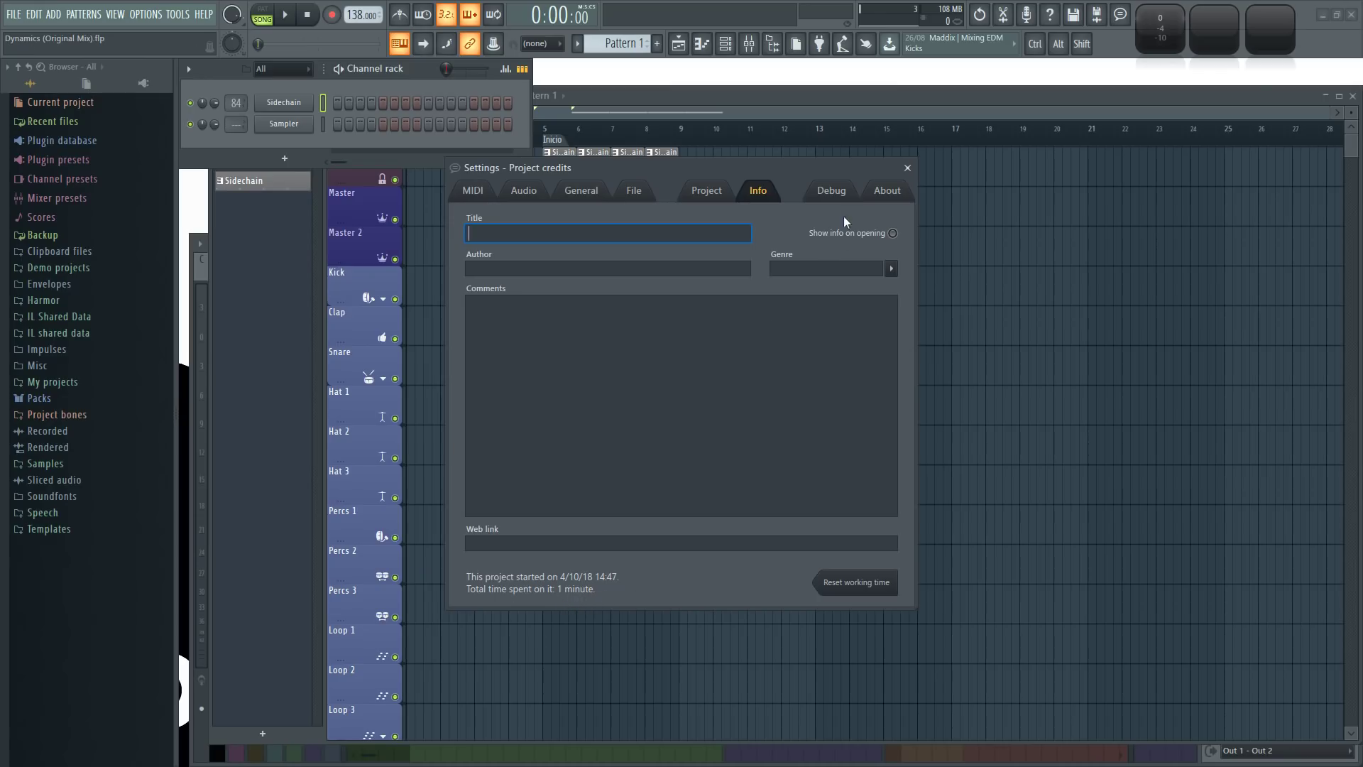
{"action": "left_click", "coordinate": [907, 171]}
{"action": "left_click", "coordinate": [749, 43]}
{"action": "scroll", "coordinate": [598, 309], "scroll_direction": "right", "scroll_amount": 5}
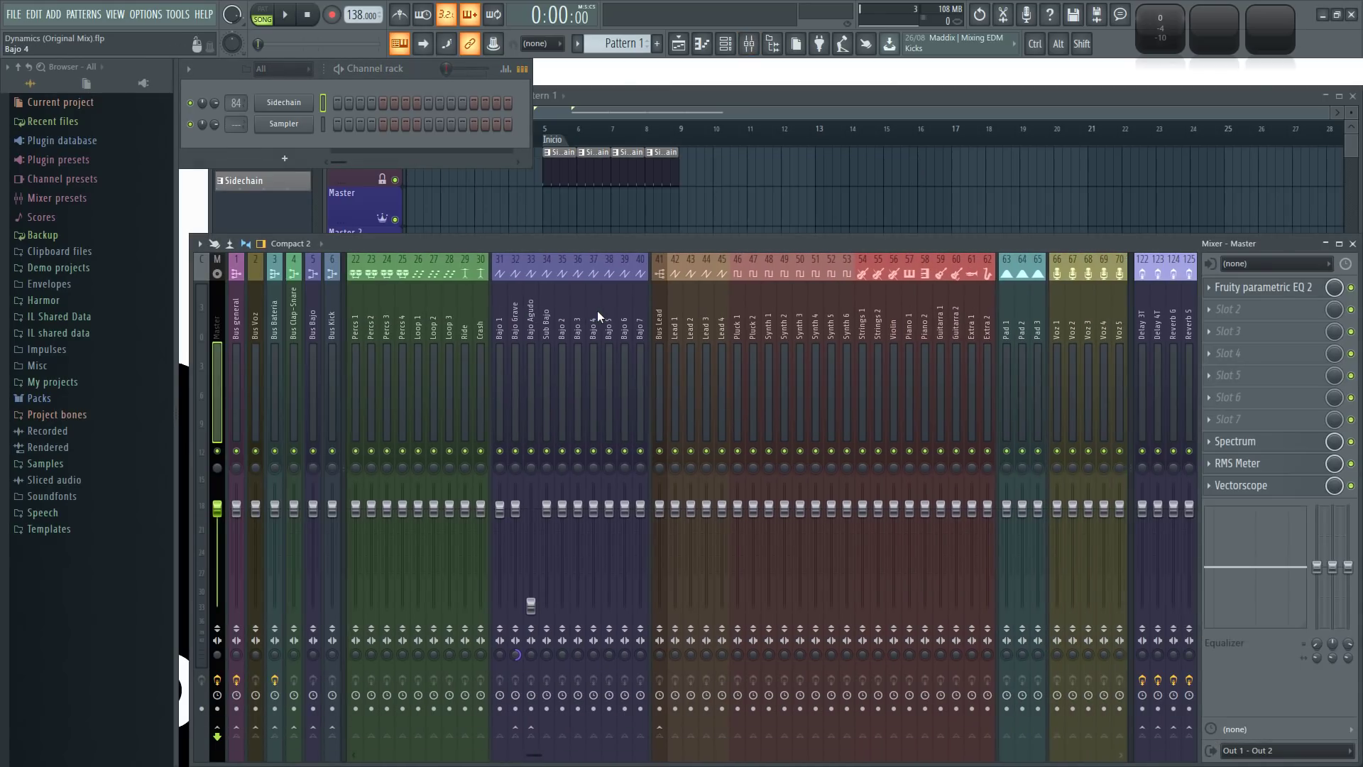
{"action": "scroll", "coordinate": [597, 310], "scroll_direction": "left", "scroll_amount": 6}
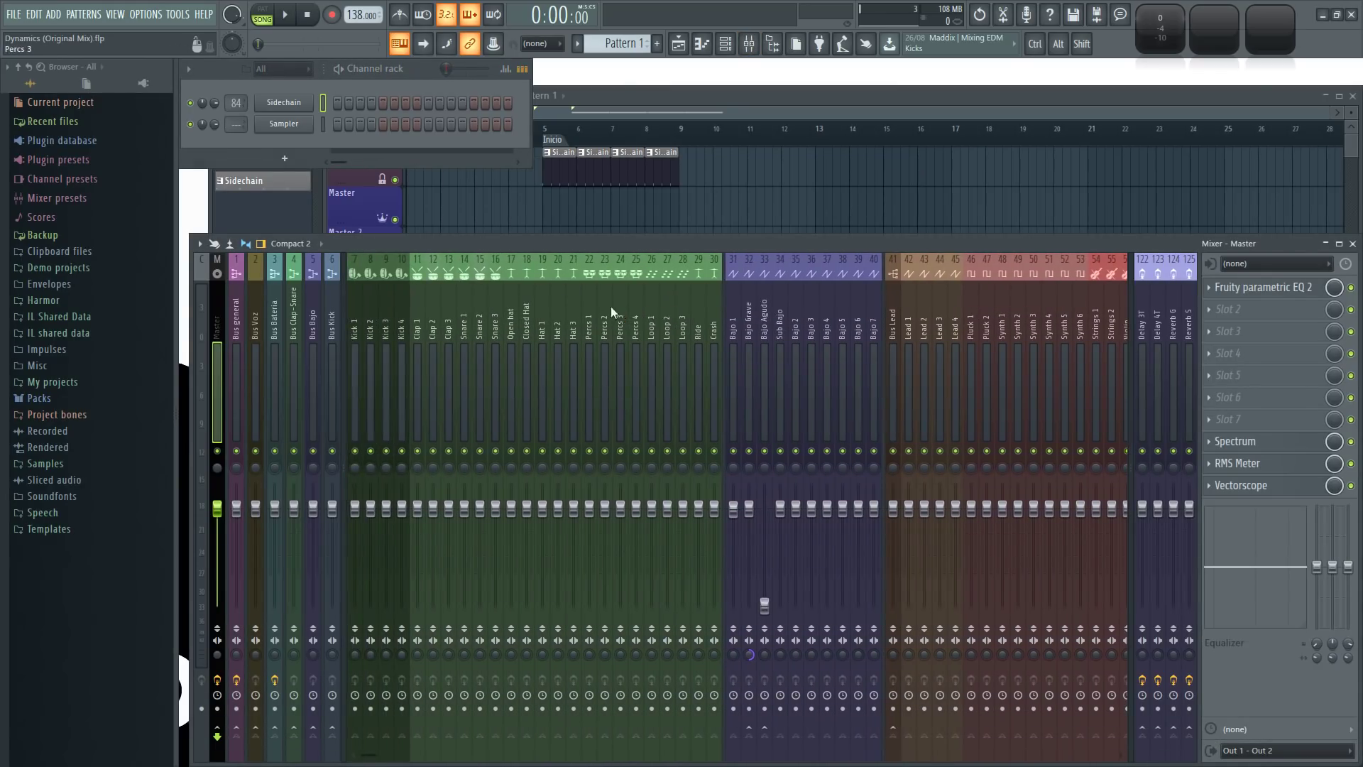
- Fill in the project info with the title Dynamics (Original Mix), the author's name and the genre Techno
{"action": "key", "text": "F11"}
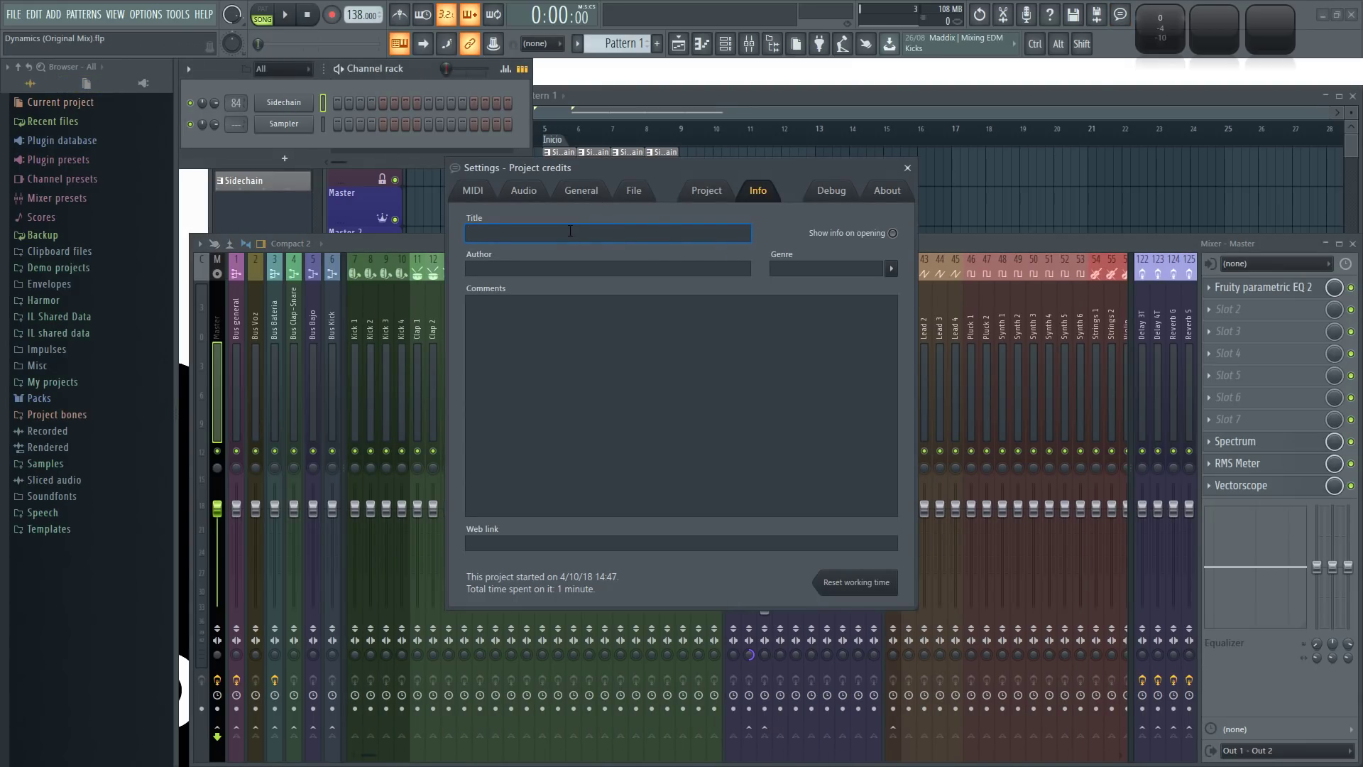
{"action": "type", "text": "Dynamics (Original Mix)"}
{"action": "key", "text": "shift+Tab"}
{"action": "type", "text": "Olba"}
{"action": "type", "text": "Techno"}
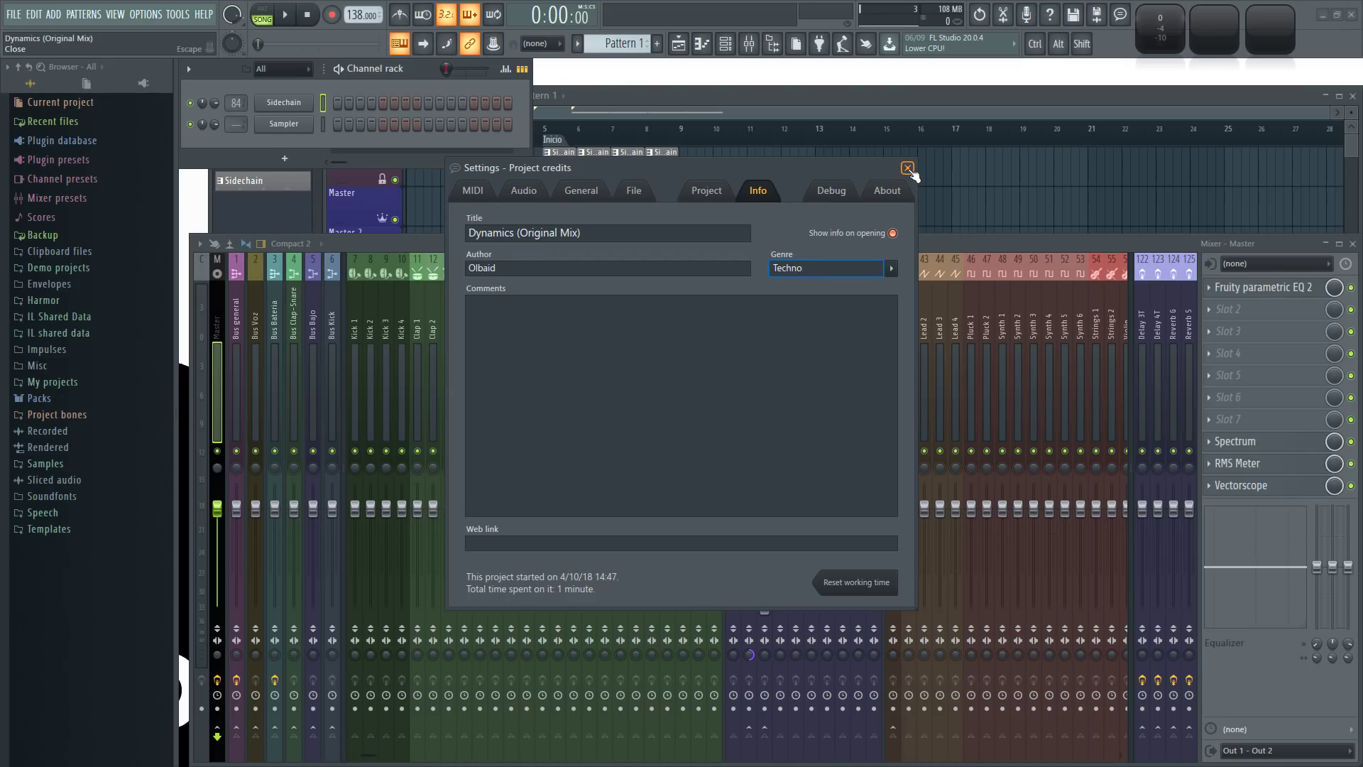
{"action": "left_click", "coordinate": [907, 168]}
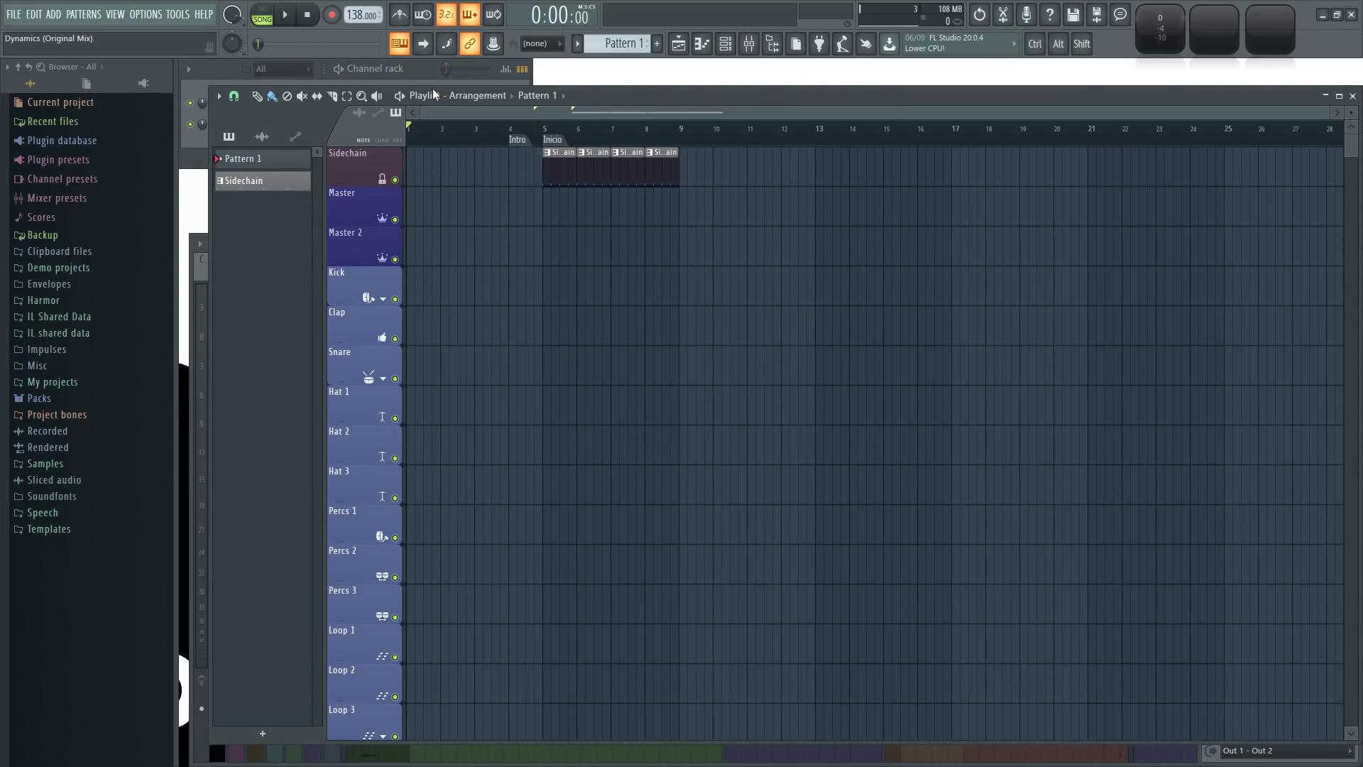
- Set the project tempo to 126 BPM
{"action": "left_click", "coordinate": [423, 68]}
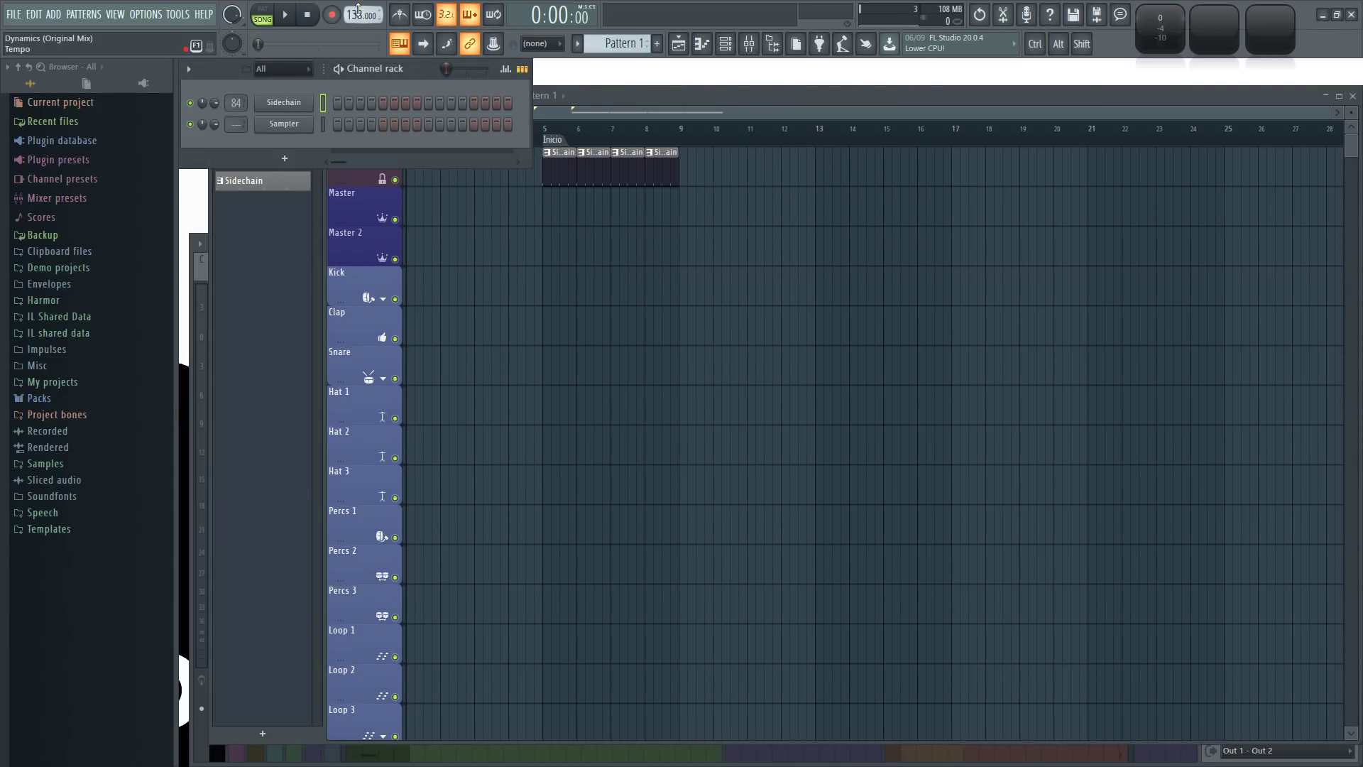
{"action": "left_click_drag", "start_coordinate": [355, 15], "coordinate": [355, 22]}
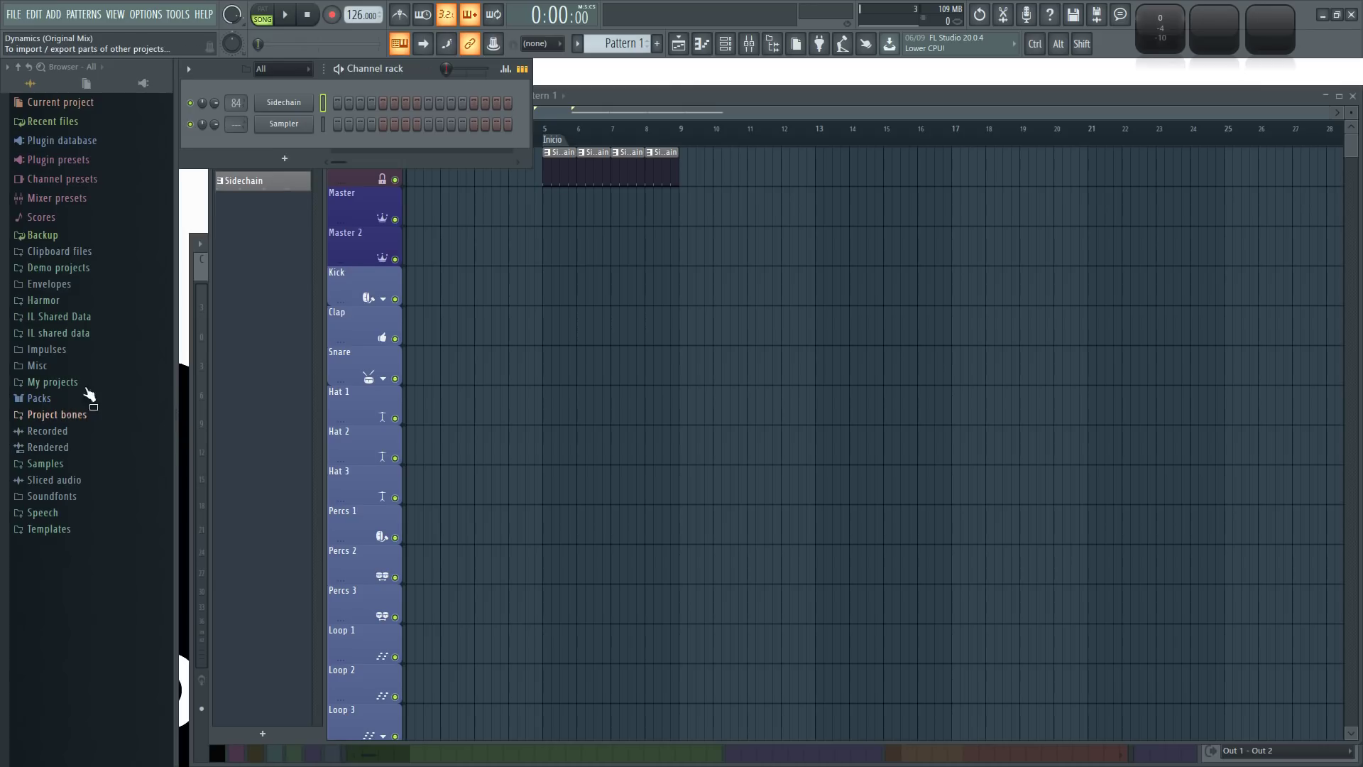
- Load FPC 3 Kick from the Drums pack's Kicks folder into the Sampler channel and move that channel above Sidechain
{"action": "left_click", "coordinate": [62, 398]}
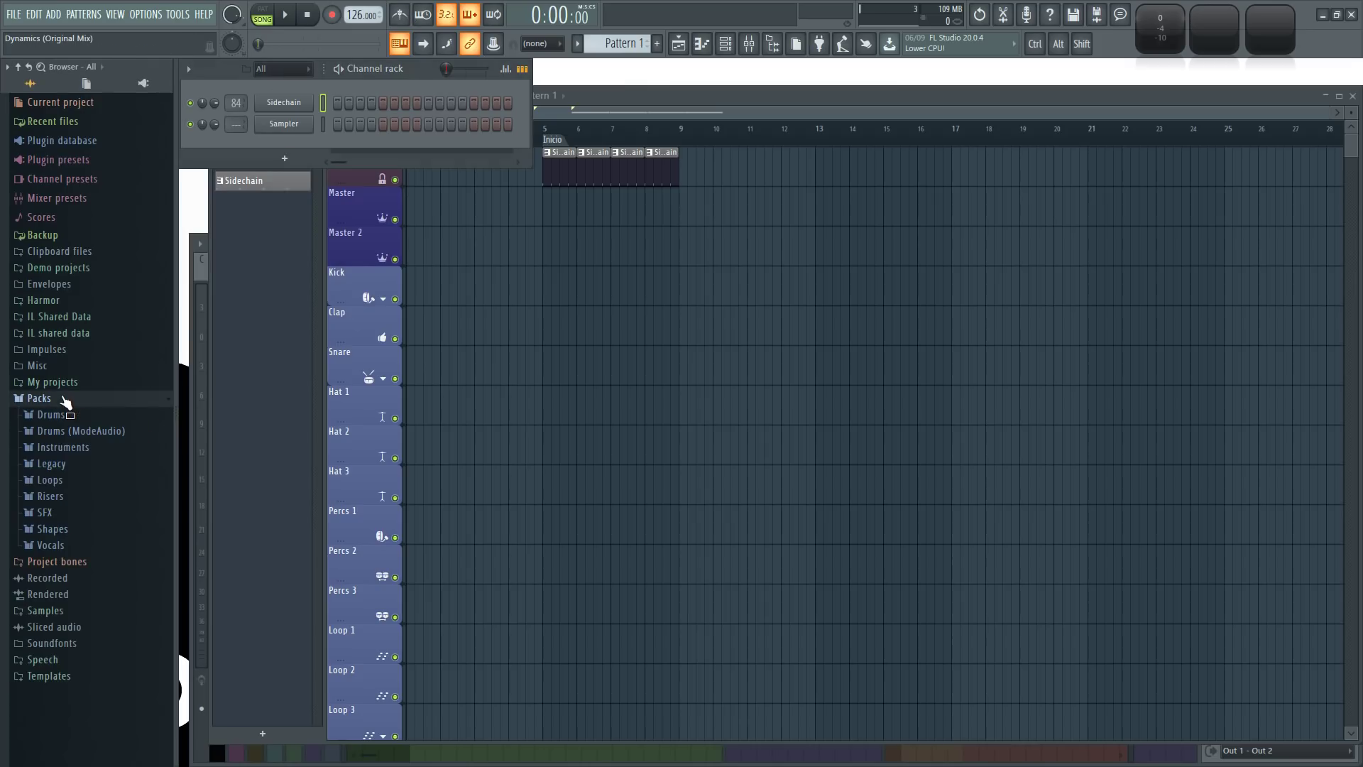
{"action": "left_click", "coordinate": [80, 417]}
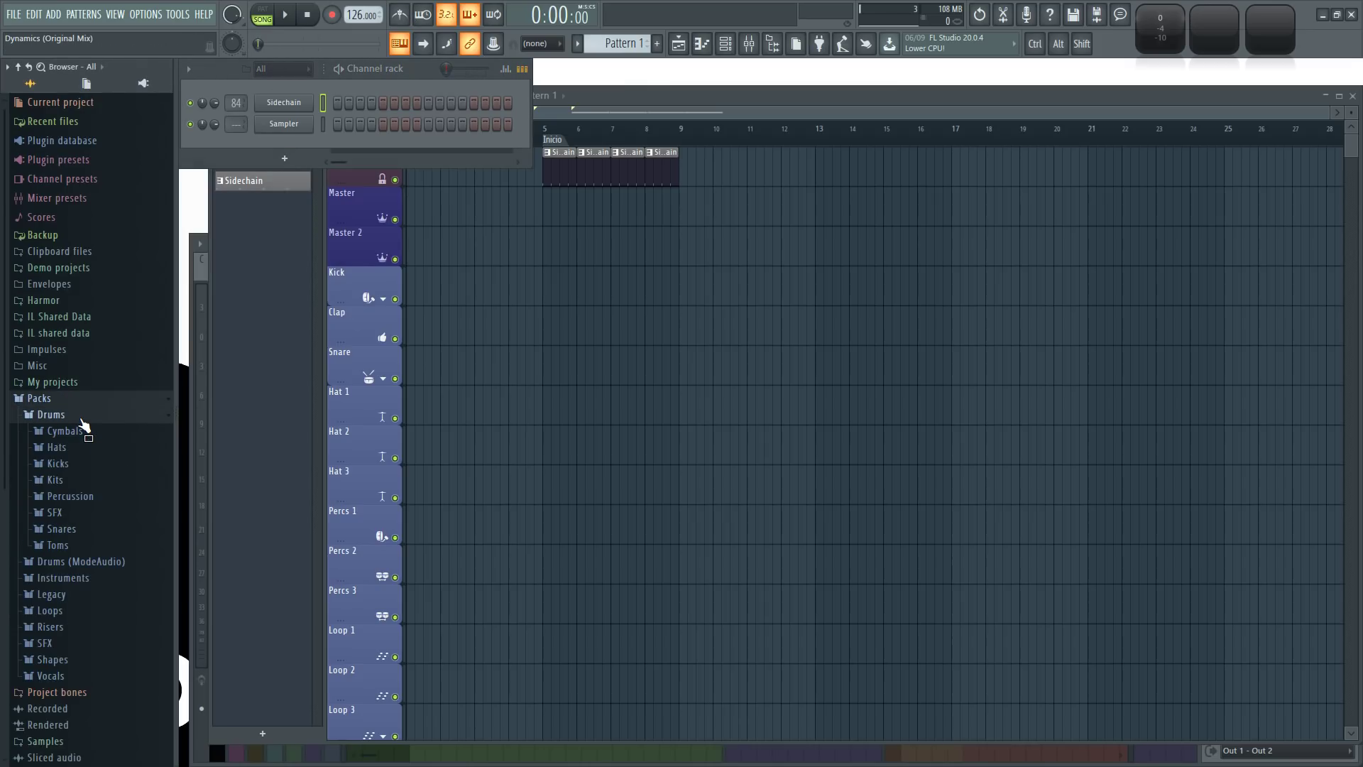
{"action": "left_click", "coordinate": [87, 466]}
{"action": "scroll", "coordinate": [86, 467], "scroll_direction": "down", "scroll_amount": 2}
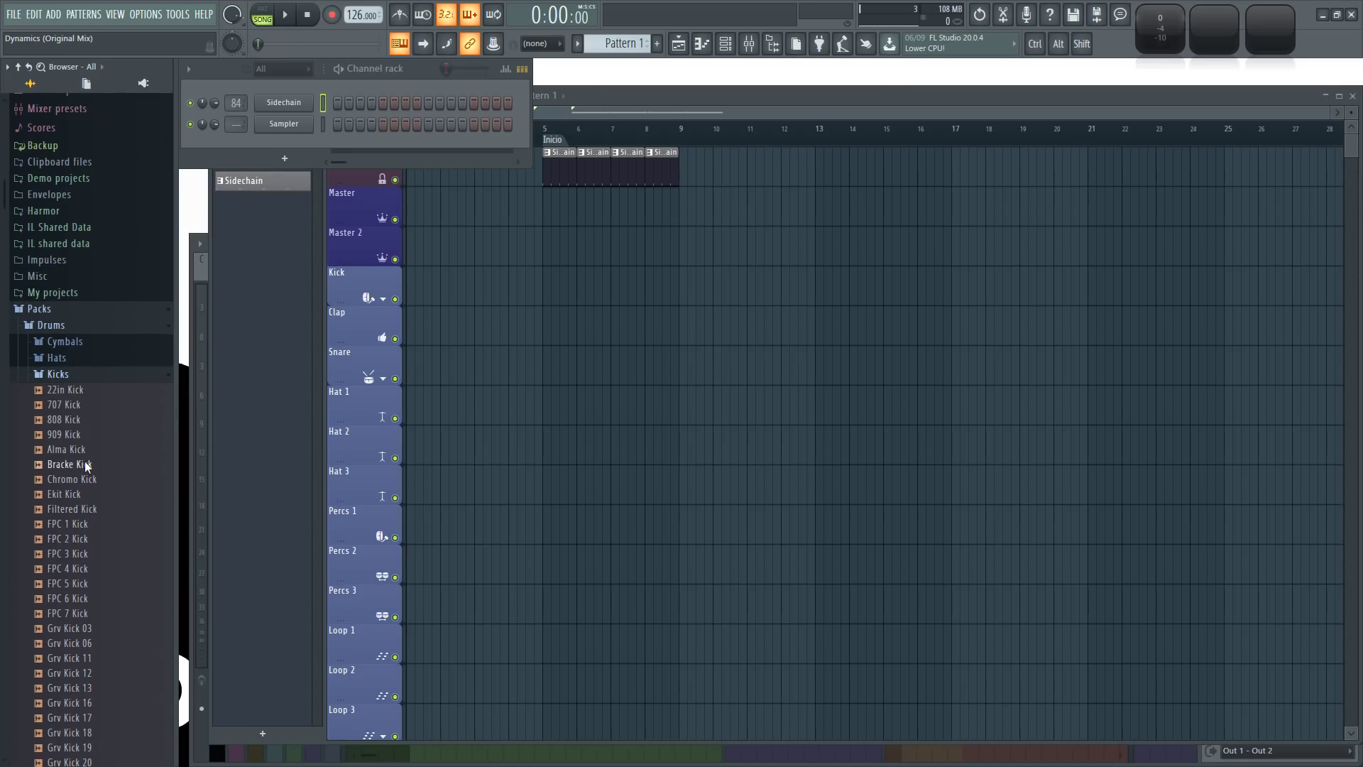
{"action": "scroll", "coordinate": [83, 464], "scroll_direction": "down", "scroll_amount": 4}
{"action": "left_click_drag", "start_coordinate": [80, 374], "coordinate": [295, 123]}
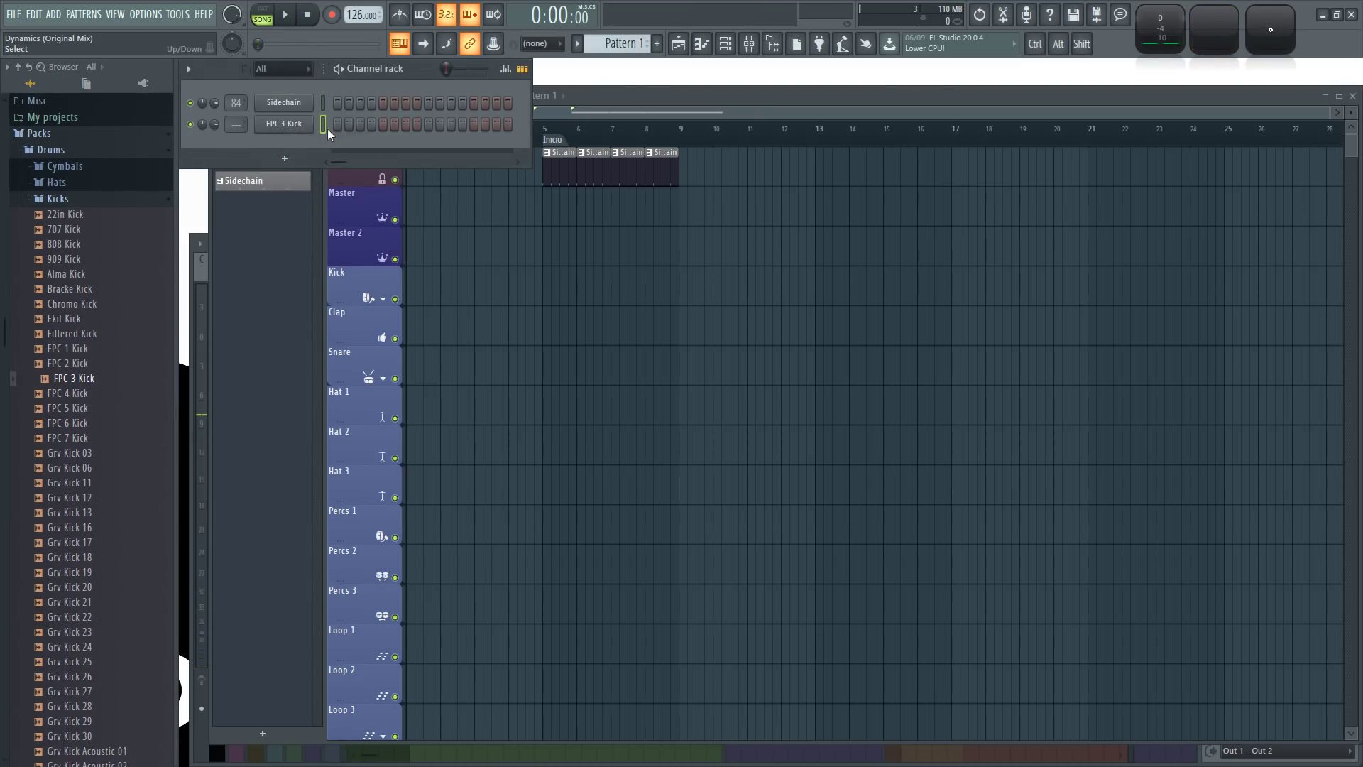
{"action": "key", "text": "alt+Up"}
- Fill every fourth step of the FPC 3 Kick channel and play it in pattern mode
{"action": "right_click", "coordinate": [287, 105]}
{"action": "left_click", "coordinate": [468, 162]}
{"action": "key", "text": "space"}
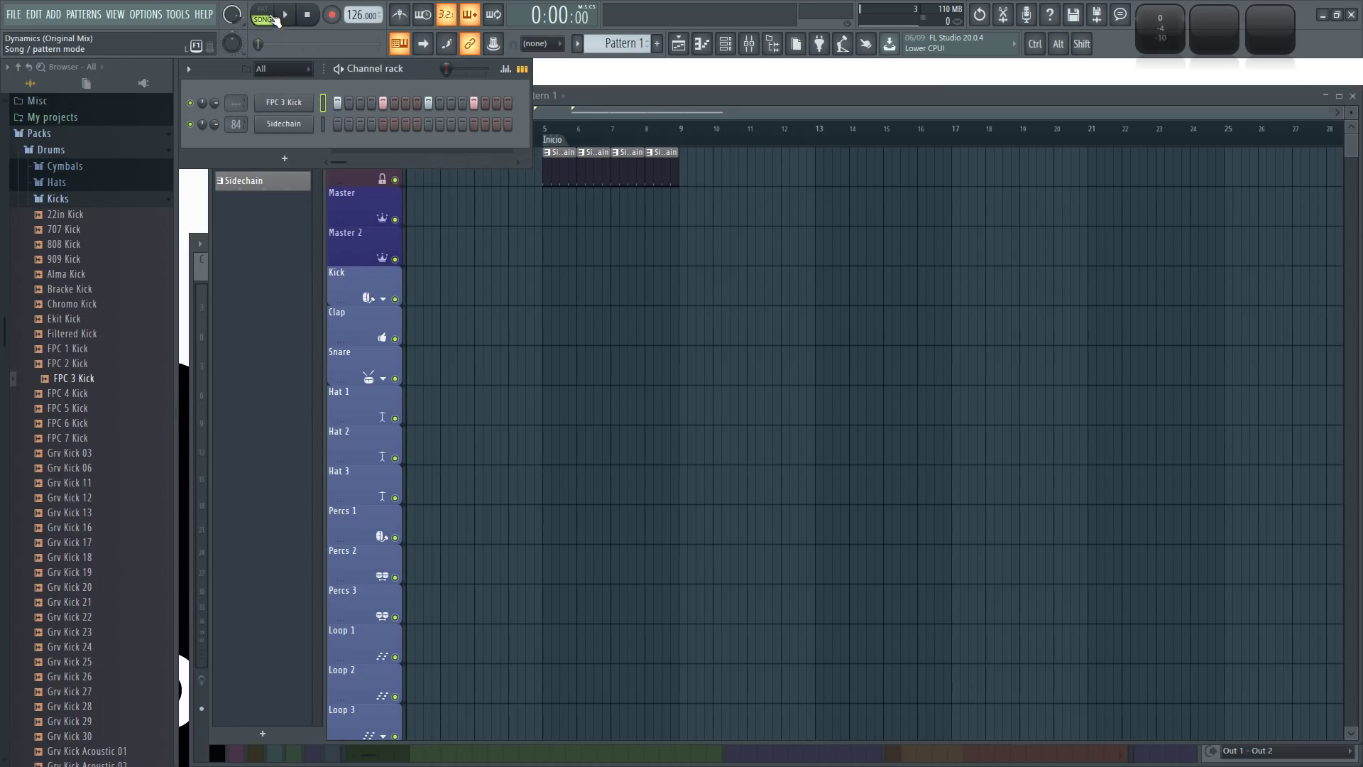
{"action": "left_click", "coordinate": [262, 9]}
- Route the FPC 3 Kick channel to mixer track 7, Kick 1, and play the pattern to check it
{"action": "double_click", "coordinate": [235, 103]}
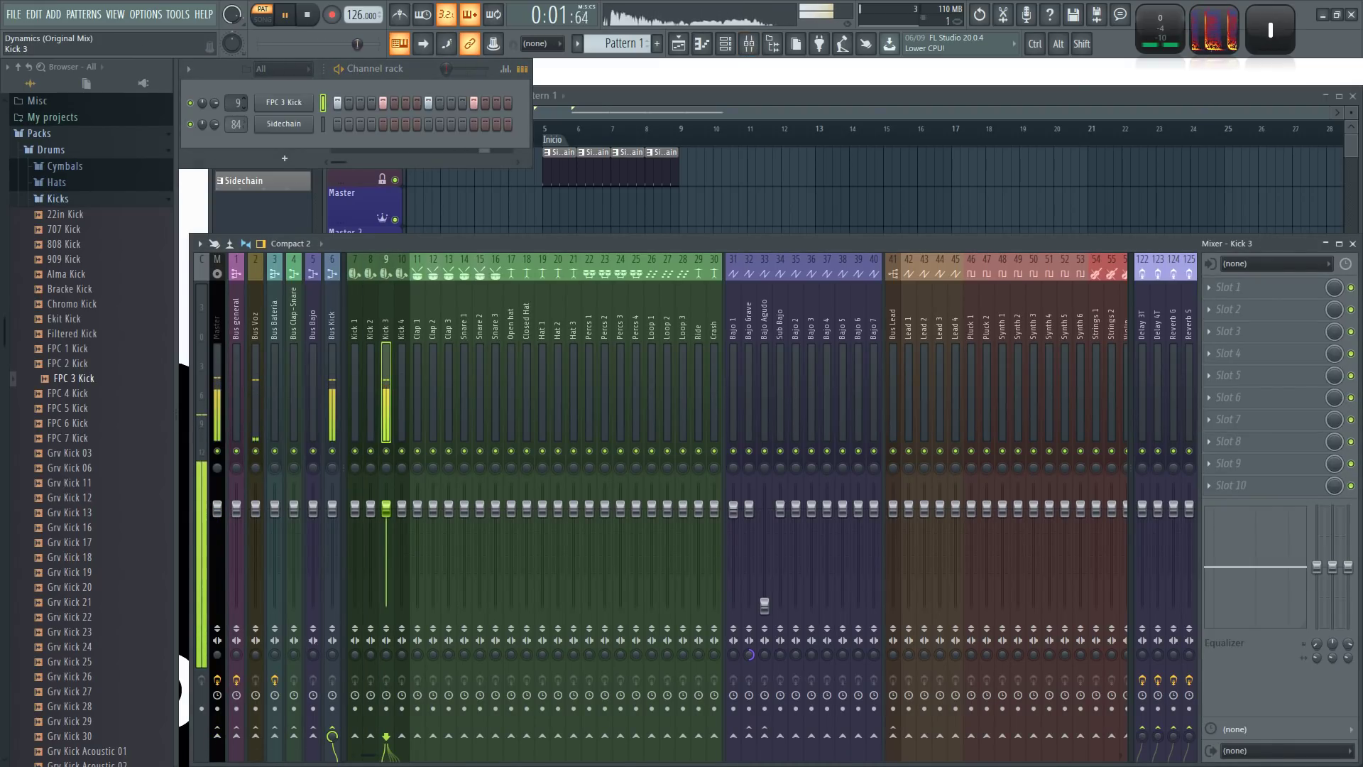
{"action": "key", "text": "space"}
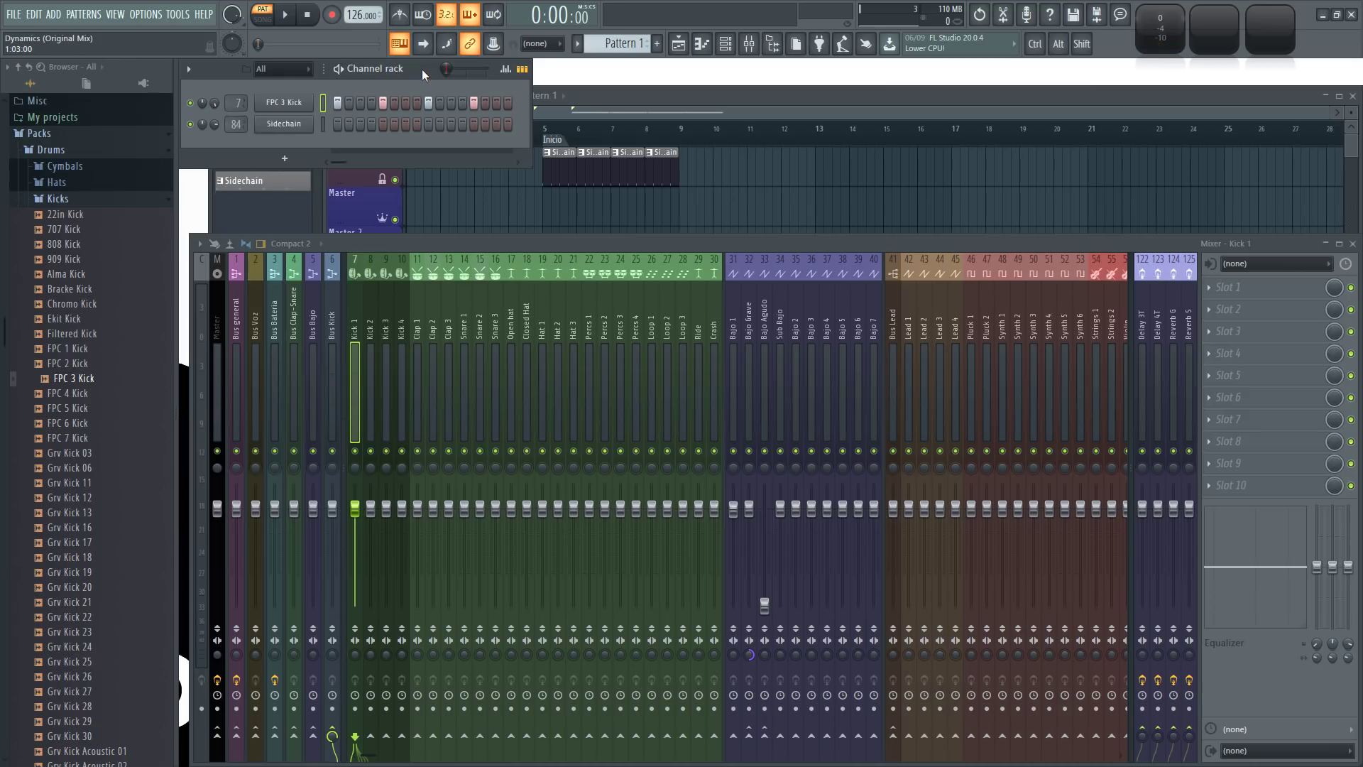
{"action": "key", "text": "space"}
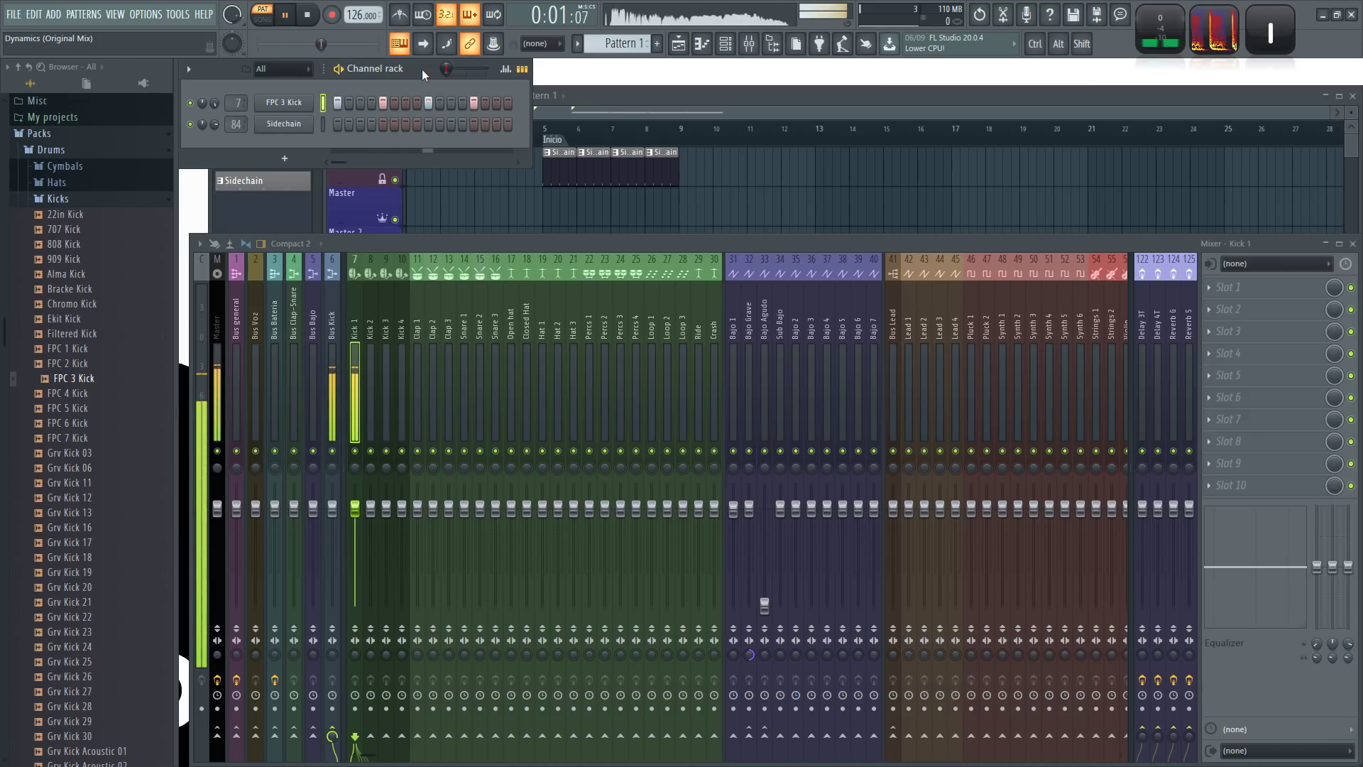
{"action": "key", "text": "space"}
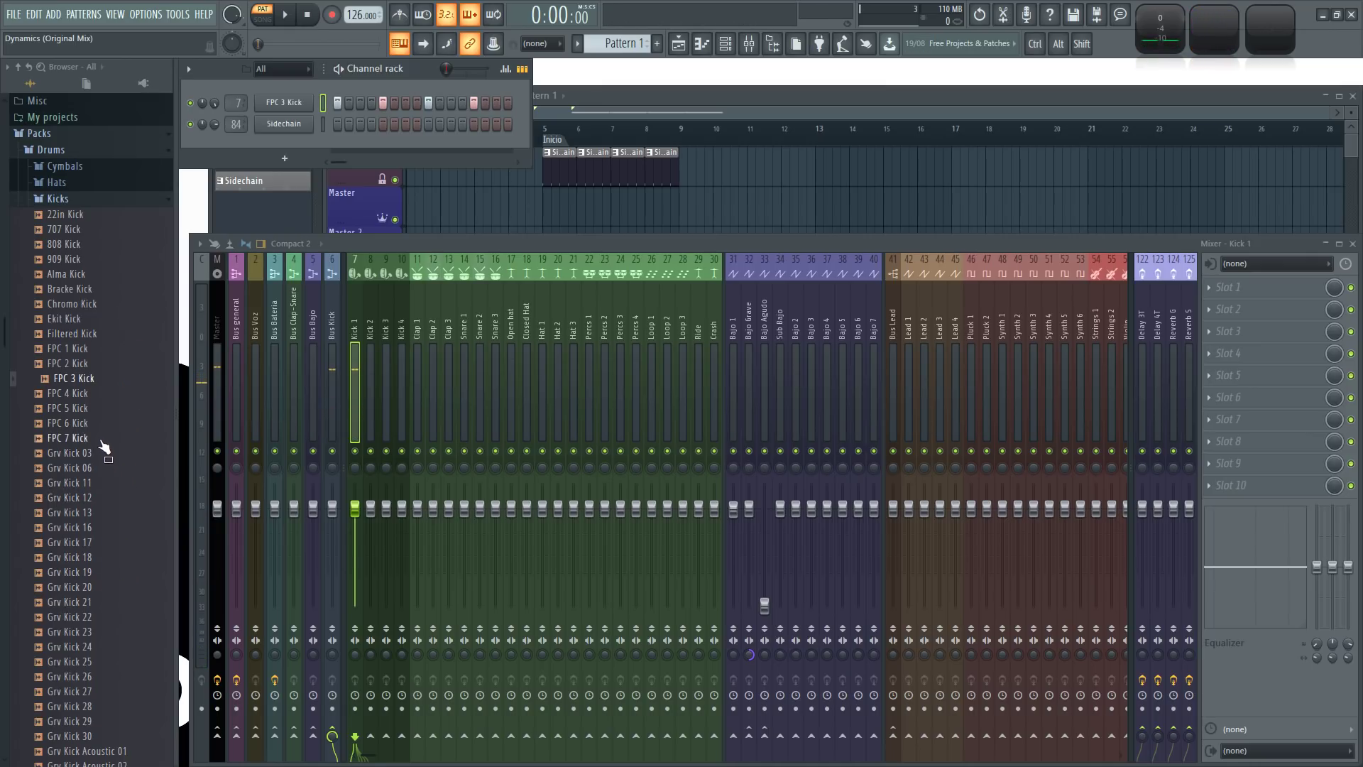
- Audition the kick samples from FPC 4 Kick through Grv Kick 11, returning to Grv Kick 06
{"action": "key", "text": "Down"}
{"action": "key", "text": "Down"}
{"action": "key", "text": "Down"}
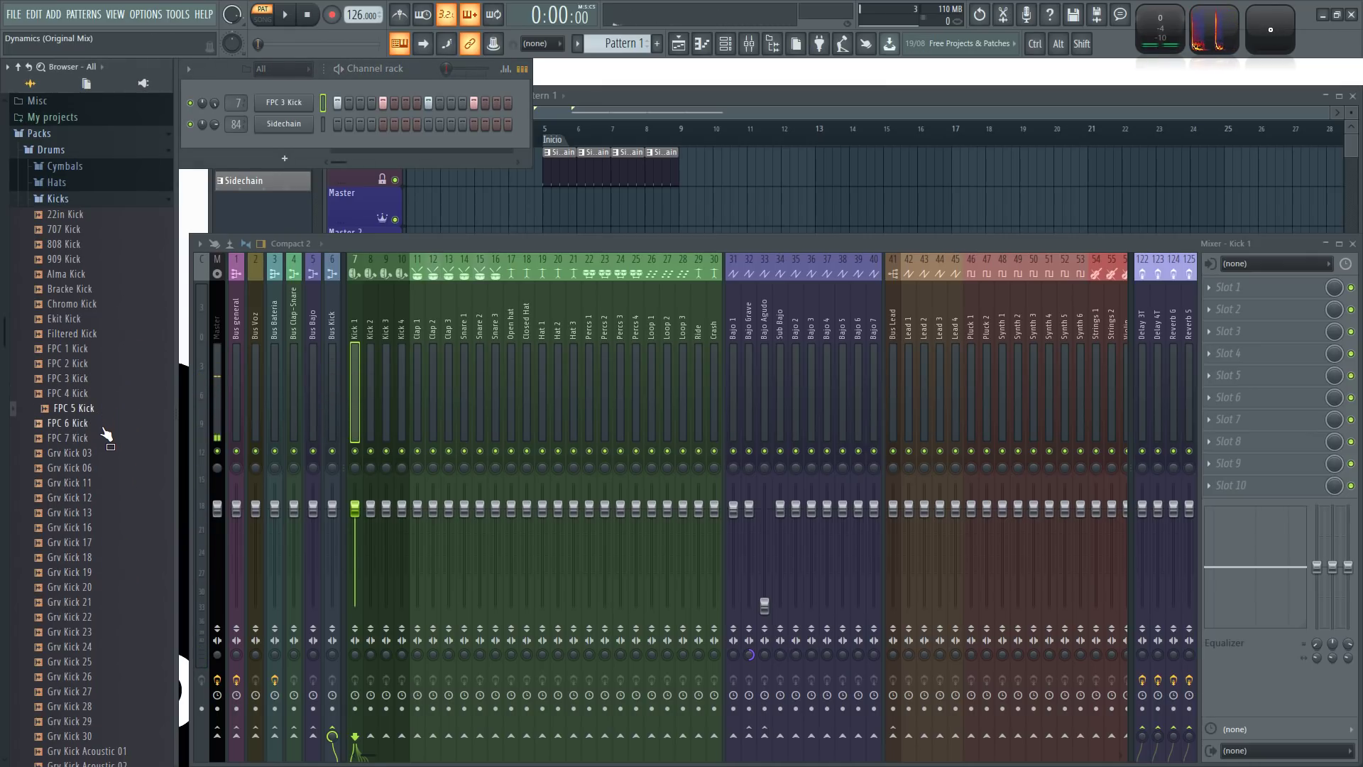
{"action": "key", "text": "Down"}
{"action": "key", "text": "Down"}
{"action": "key", "text": "Down"}
{"action": "key", "text": "Down"}
{"action": "key", "text": "Down"}
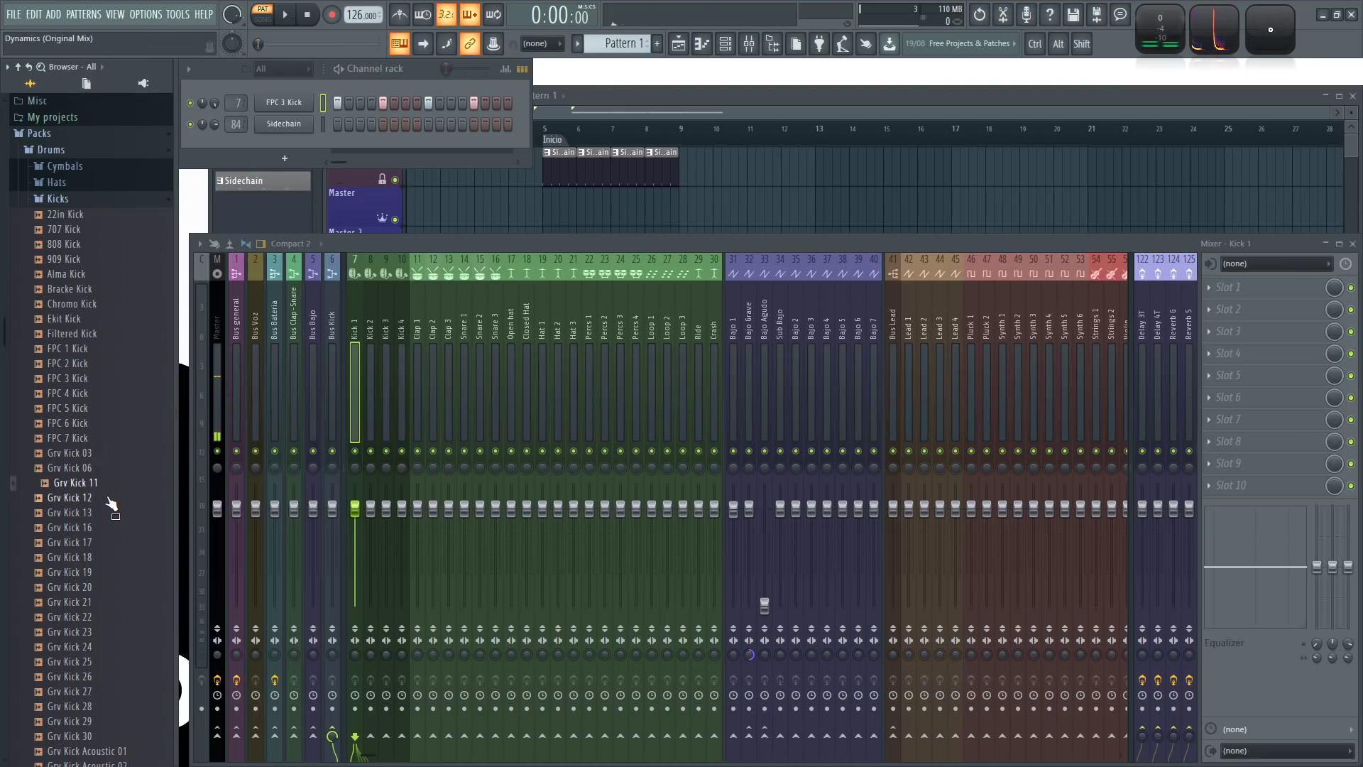
{"action": "key", "text": "Up"}
{"action": "key", "text": "Up"}
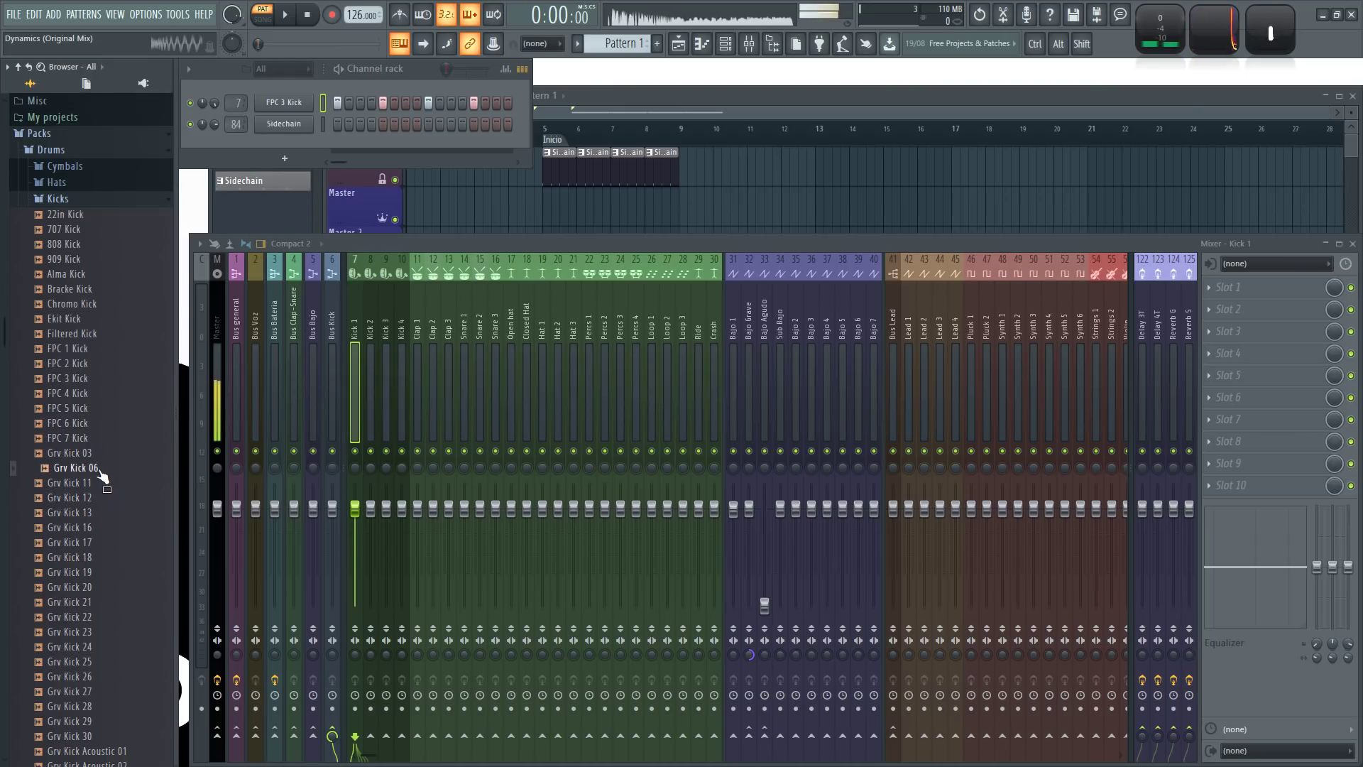
- Add Grv Kick 06 as a new channel above FPC 3 Kick and fill every fourth step
{"action": "left_click_drag", "start_coordinate": [94, 473], "coordinate": [285, 90]}
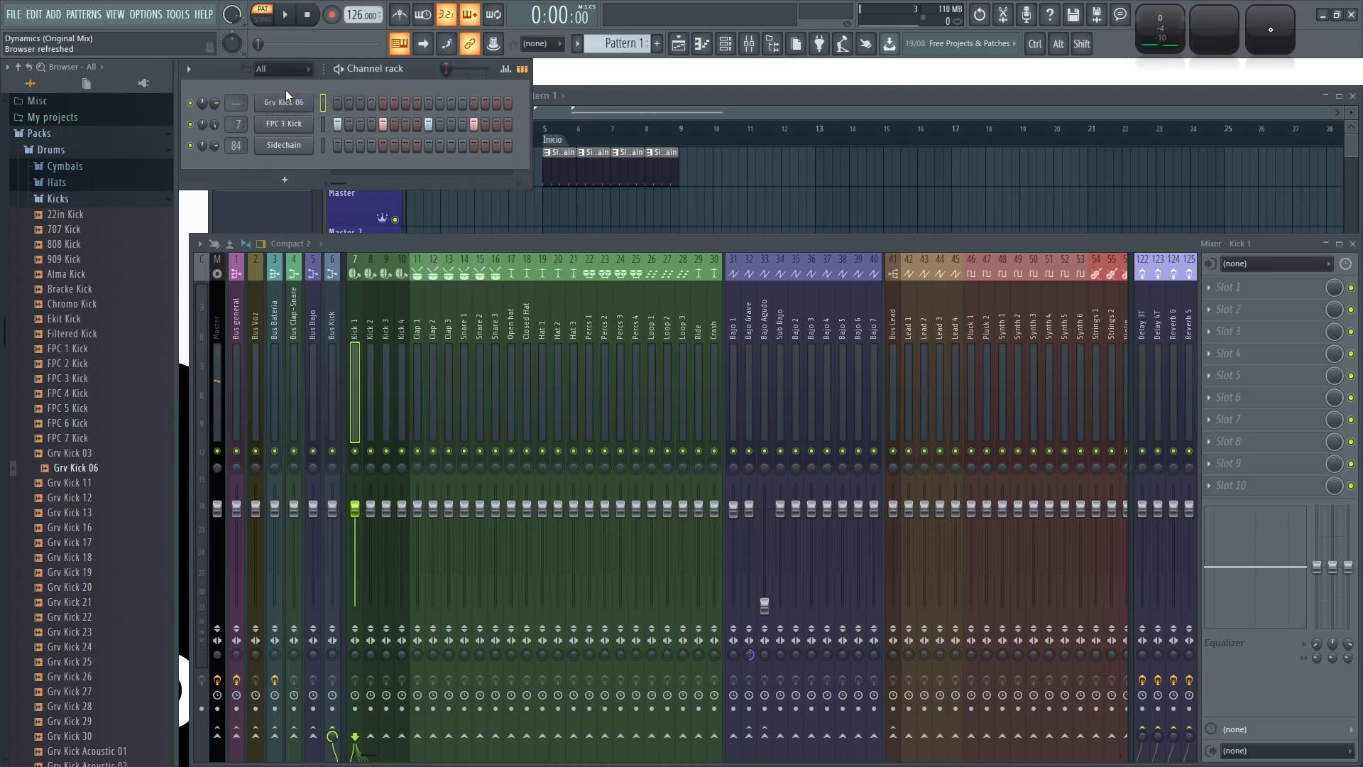
{"action": "right_click", "coordinate": [286, 105]}
{"action": "left_click", "coordinate": [467, 163]}
- Play the pattern and route Grv Kick 06 to mixer track 7 and FPC 3 Kick to mixer track 8
{"action": "key", "text": "space"}
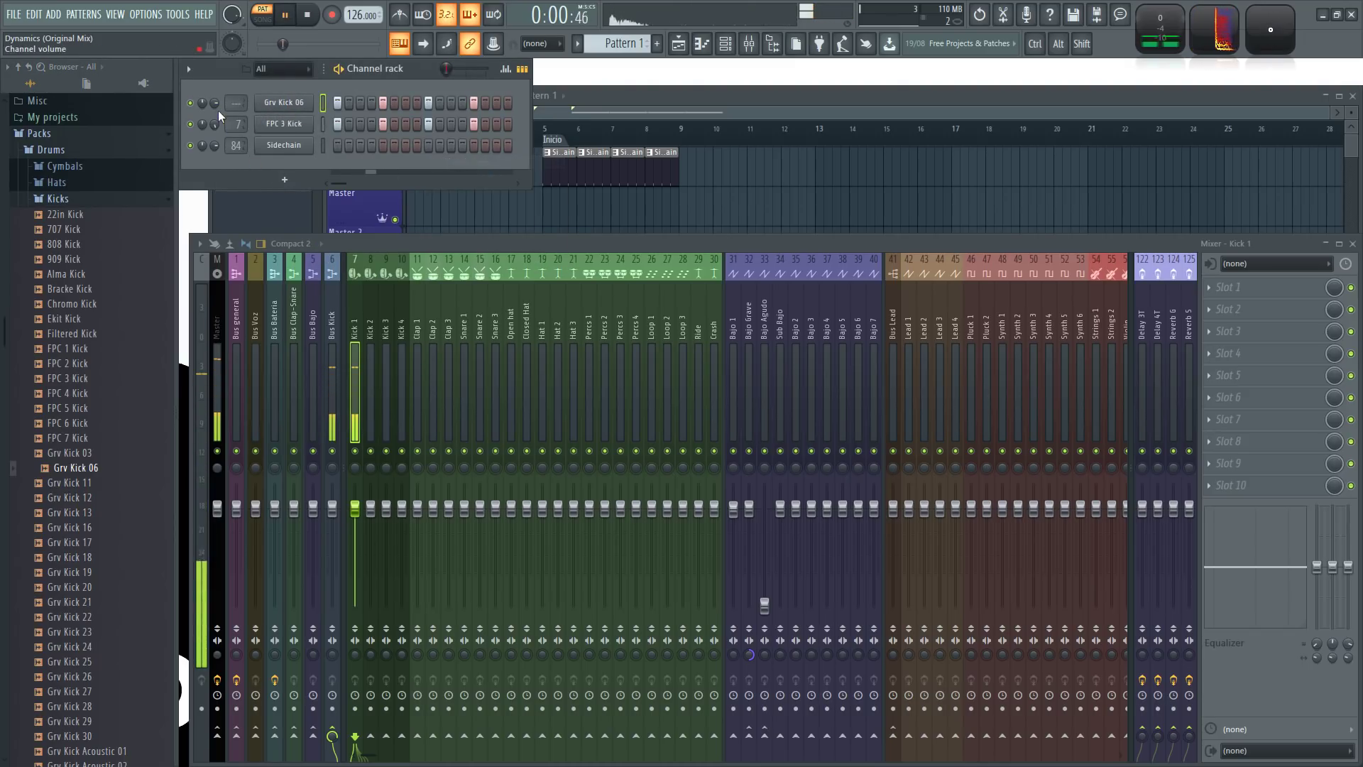
{"action": "scroll", "coordinate": [243, 104], "scroll_direction": "up", "scroll_amount": 1}
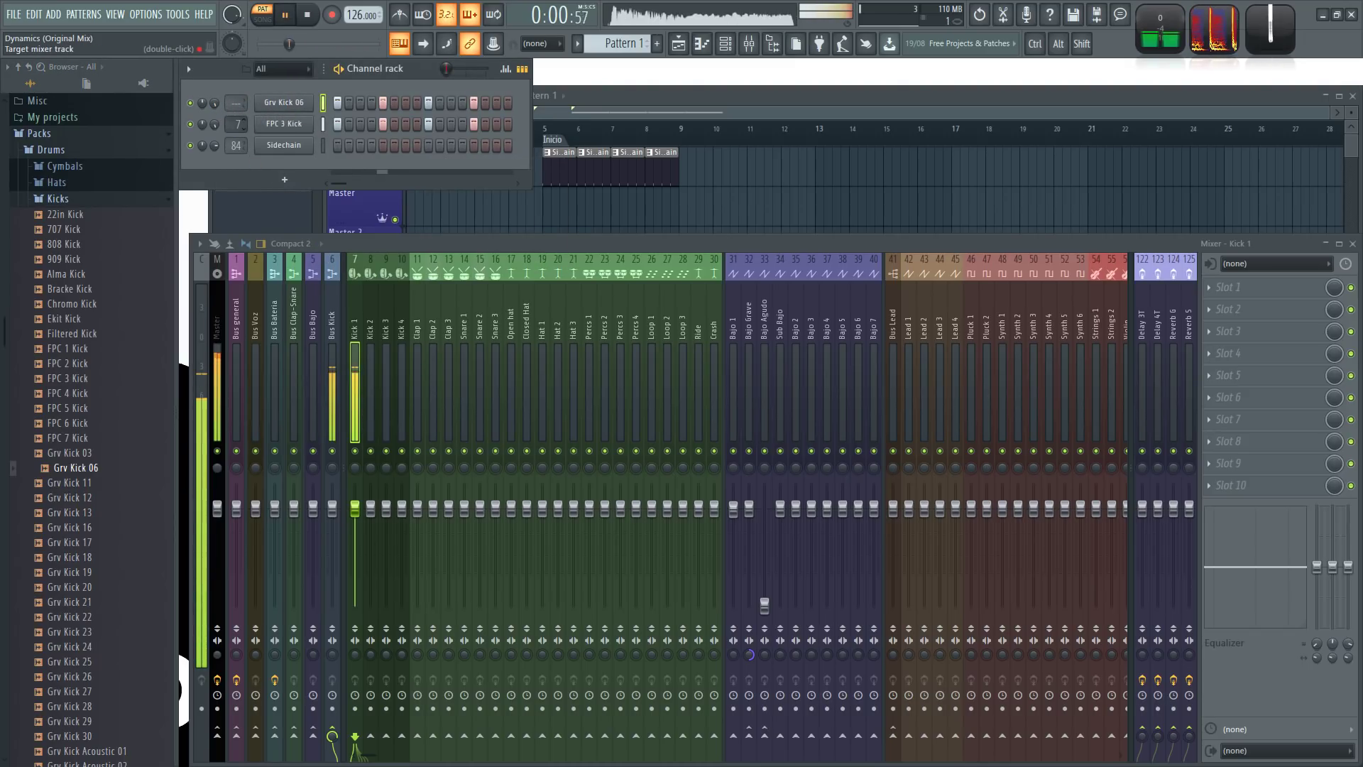
{"action": "mouse_move", "coordinate": [236, 104]}
{"action": "left_mouse_down"}
{"action": "mouse_move", "coordinate": [236, 77]}
{"action": "mouse_move", "coordinate": [236, 104]}
{"action": "left_mouse_up"}
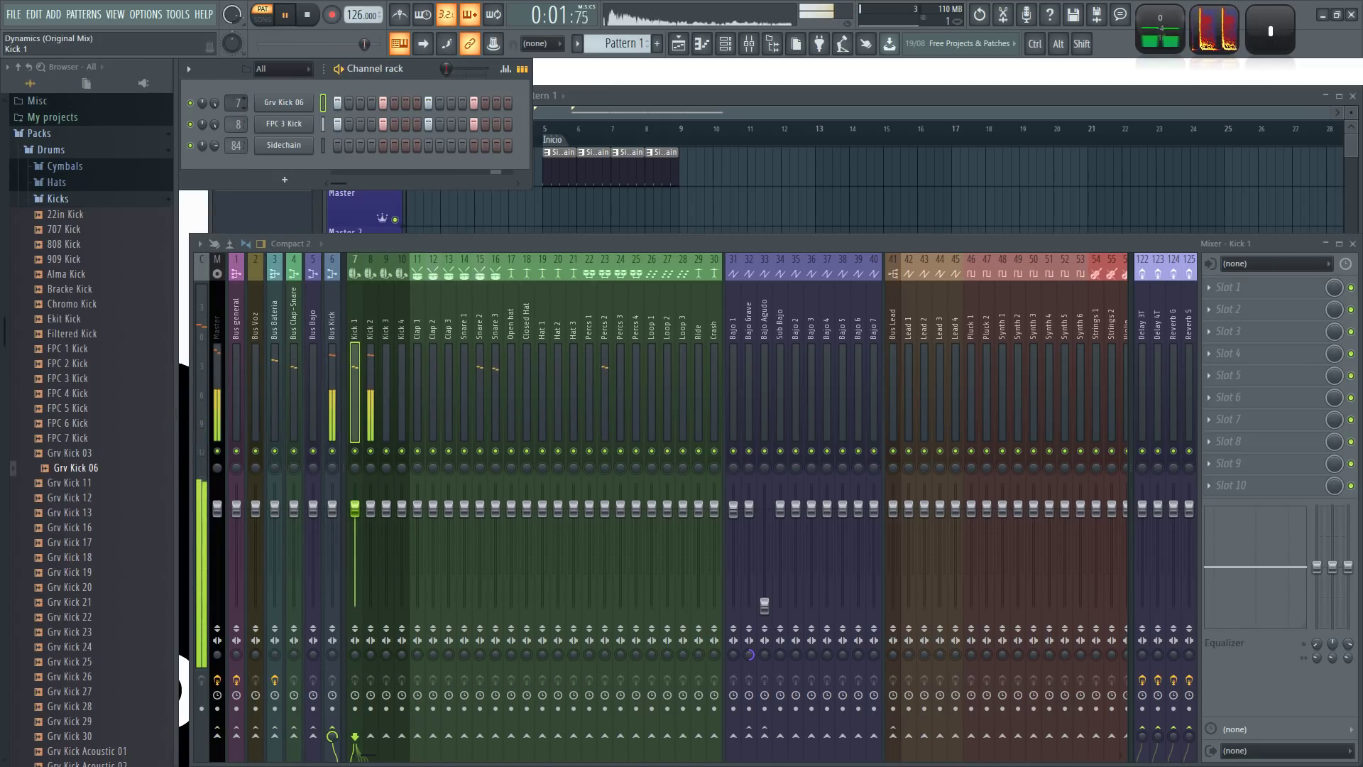
- Compare the two kicks by soloing their mixer tracks, leaving Kick 1 soloed, and stop playback
{"action": "right_click", "coordinate": [370, 450]}
{"action": "right_click", "coordinate": [355, 451]}
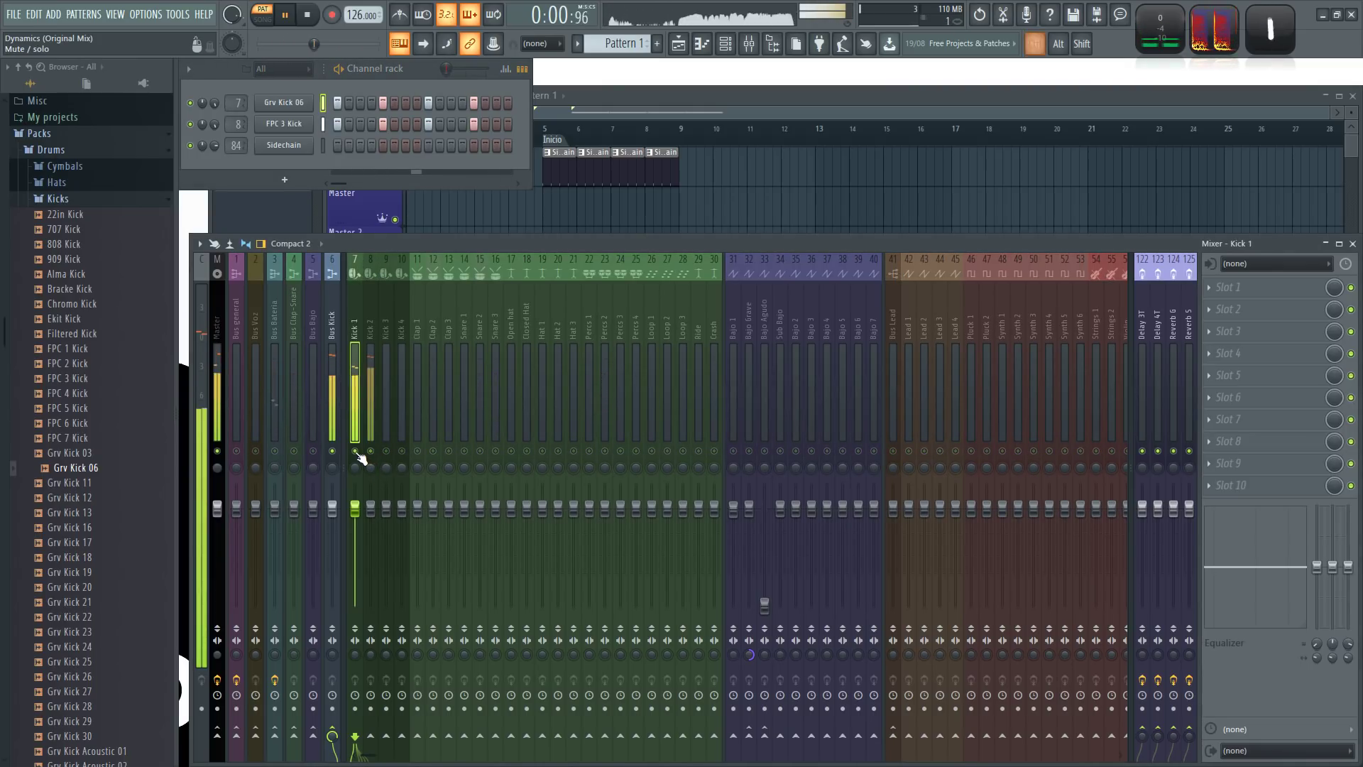
{"action": "key", "text": "space"}
- Cut the Kick 1 track's equalizer to -18 in the low band, -4.8 in the mid and -14.5 in the high, and listen
{"action": "left_click_drag", "start_coordinate": [1333, 568], "coordinate": [1349, 617]}
{"action": "left_click_drag", "start_coordinate": [1317, 567], "coordinate": [1314, 657]}
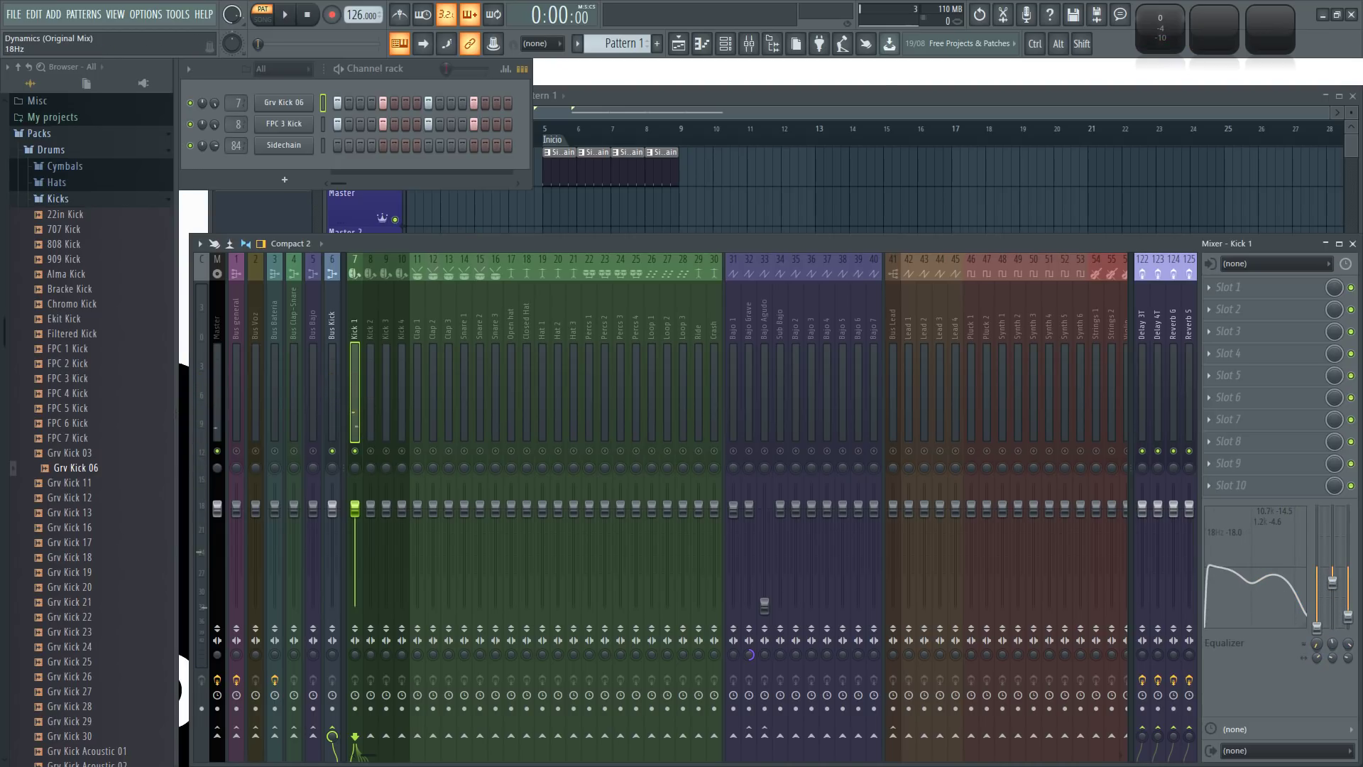
{"action": "key", "text": "space"}
{"action": "key", "text": "space"}
- Open the Grv Kick 06 channel settings, add a fade-out to the sample and play it
{"action": "left_click", "coordinate": [307, 105]}
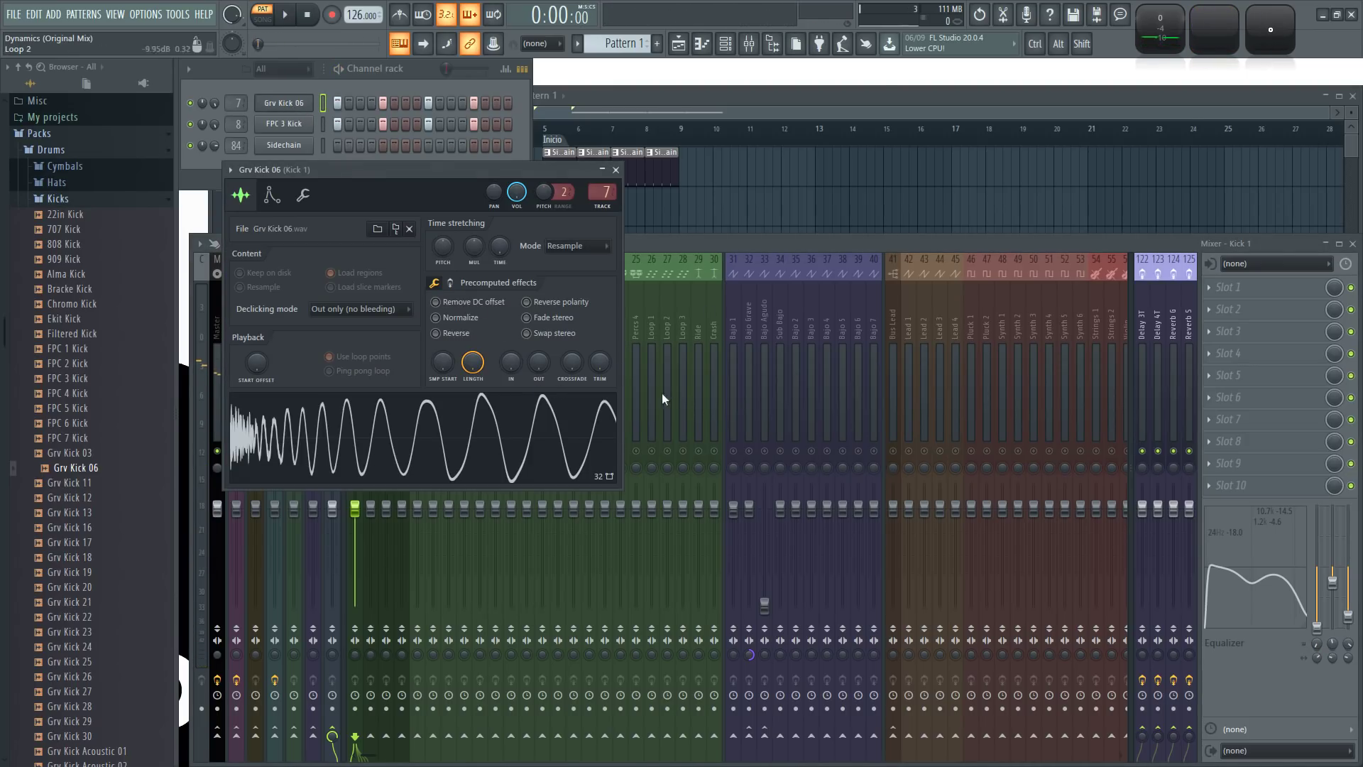
{"action": "left_click_drag", "start_coordinate": [532, 368], "coordinate": [544, 366]}
{"action": "key", "text": "space"}
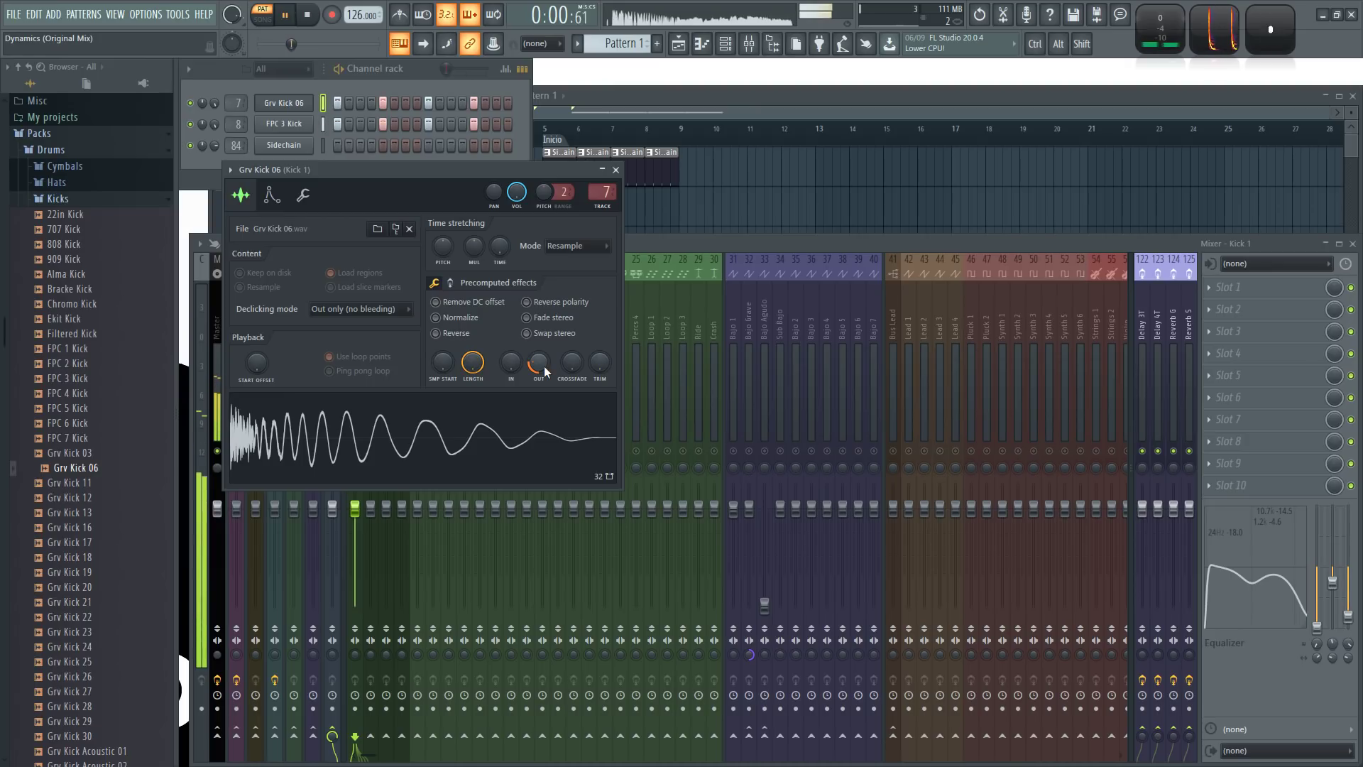
{"action": "key", "text": "space"}
- Normalize the Grv Kick 06 sample, listen to it and reset its fade-out to zero
{"action": "left_click", "coordinate": [438, 318]}
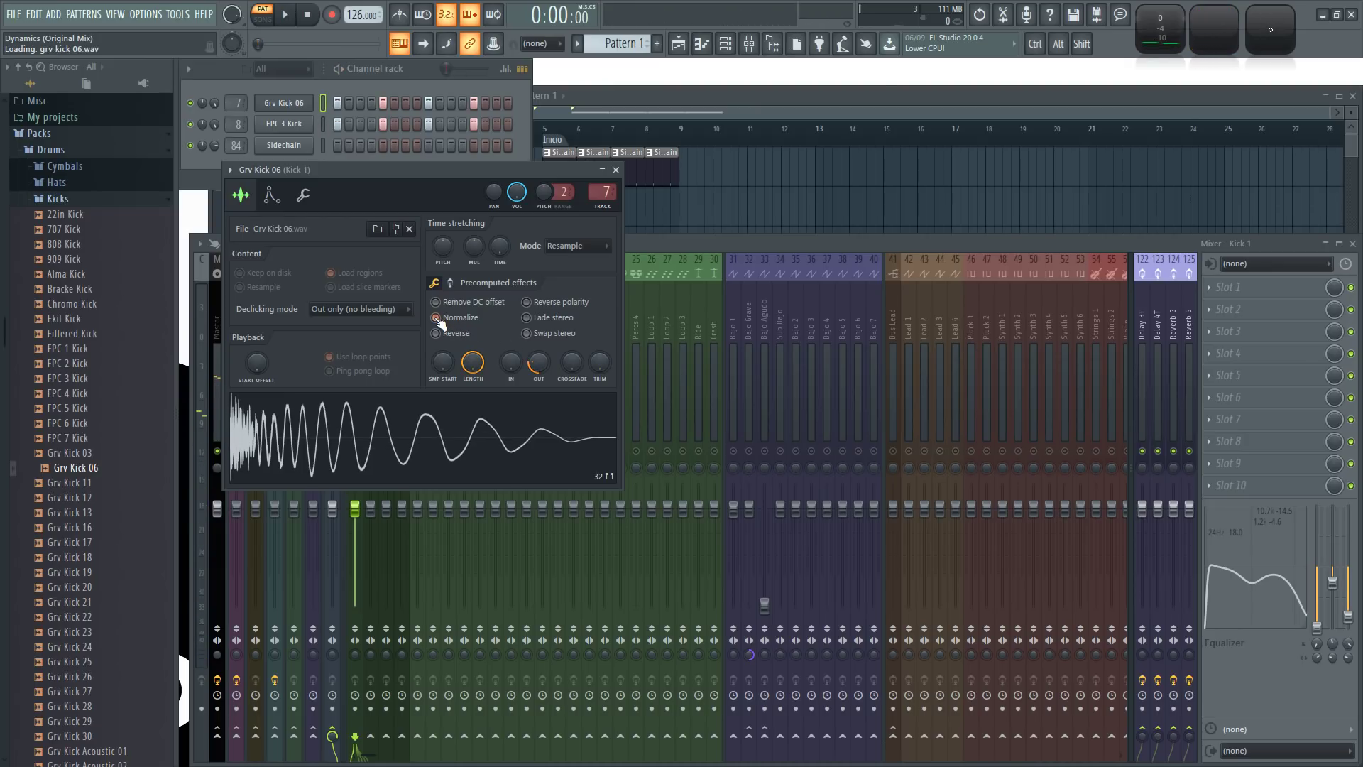
{"action": "key", "text": "q"}
{"action": "key", "text": "q"}
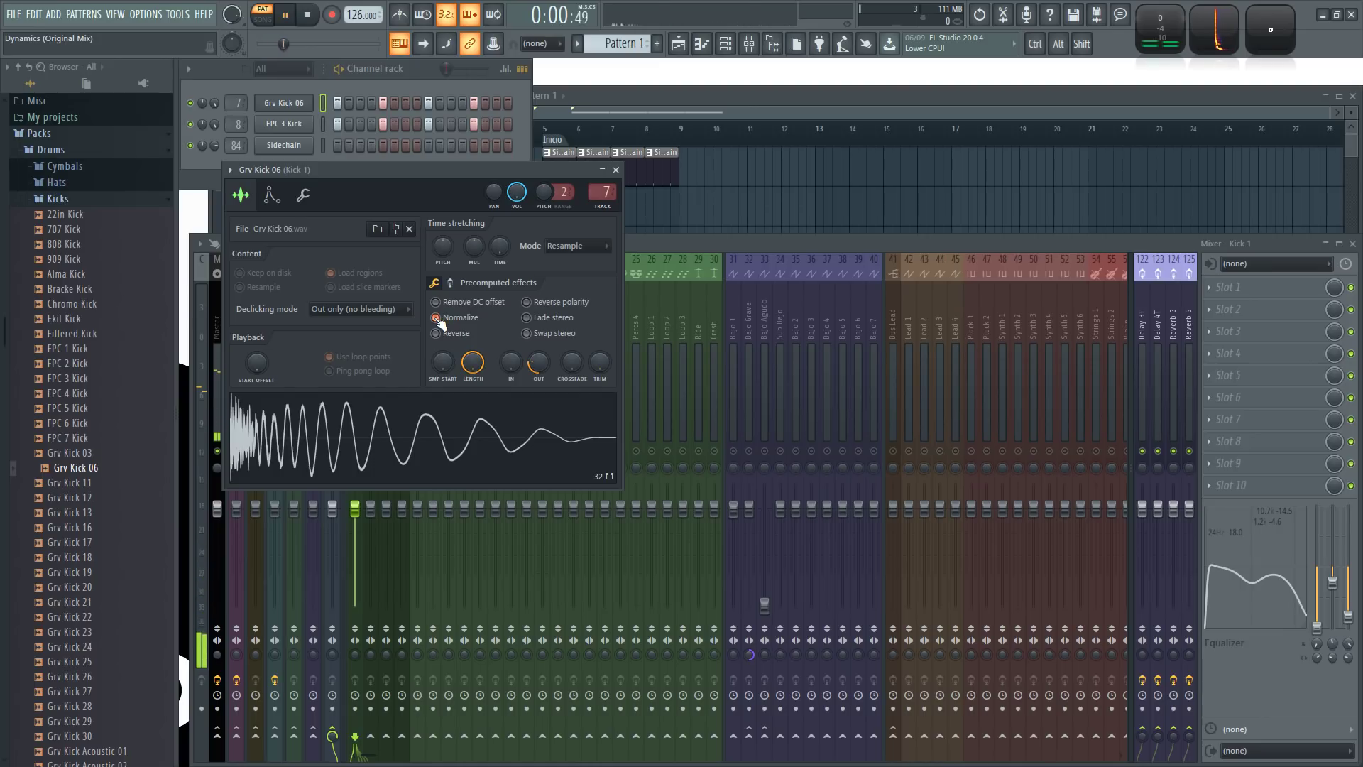
{"action": "left_click_drag", "start_coordinate": [539, 362], "coordinate": [538, 387]}
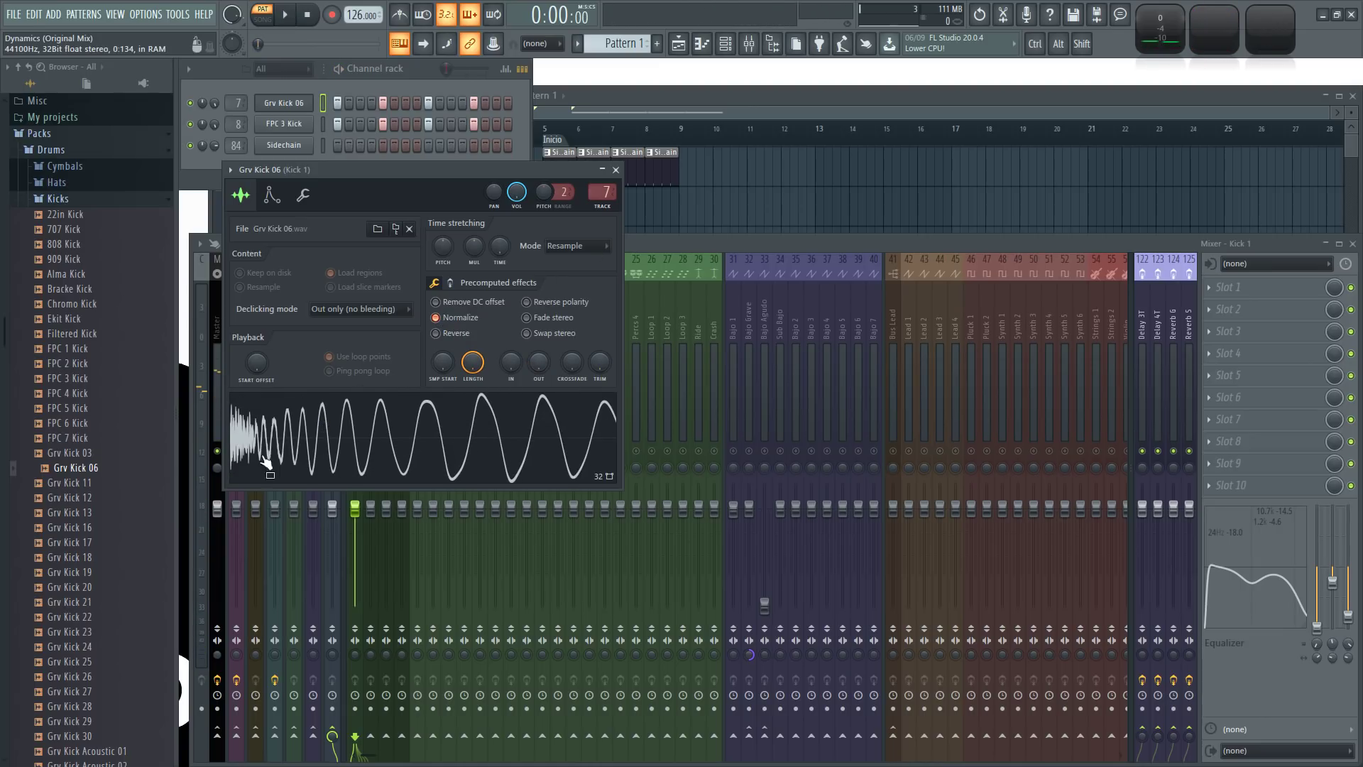
- Audition the kick samples from Grv Kick 06 through Grv Kick 16 in the Kicks folder
{"action": "left_click", "coordinate": [101, 474]}
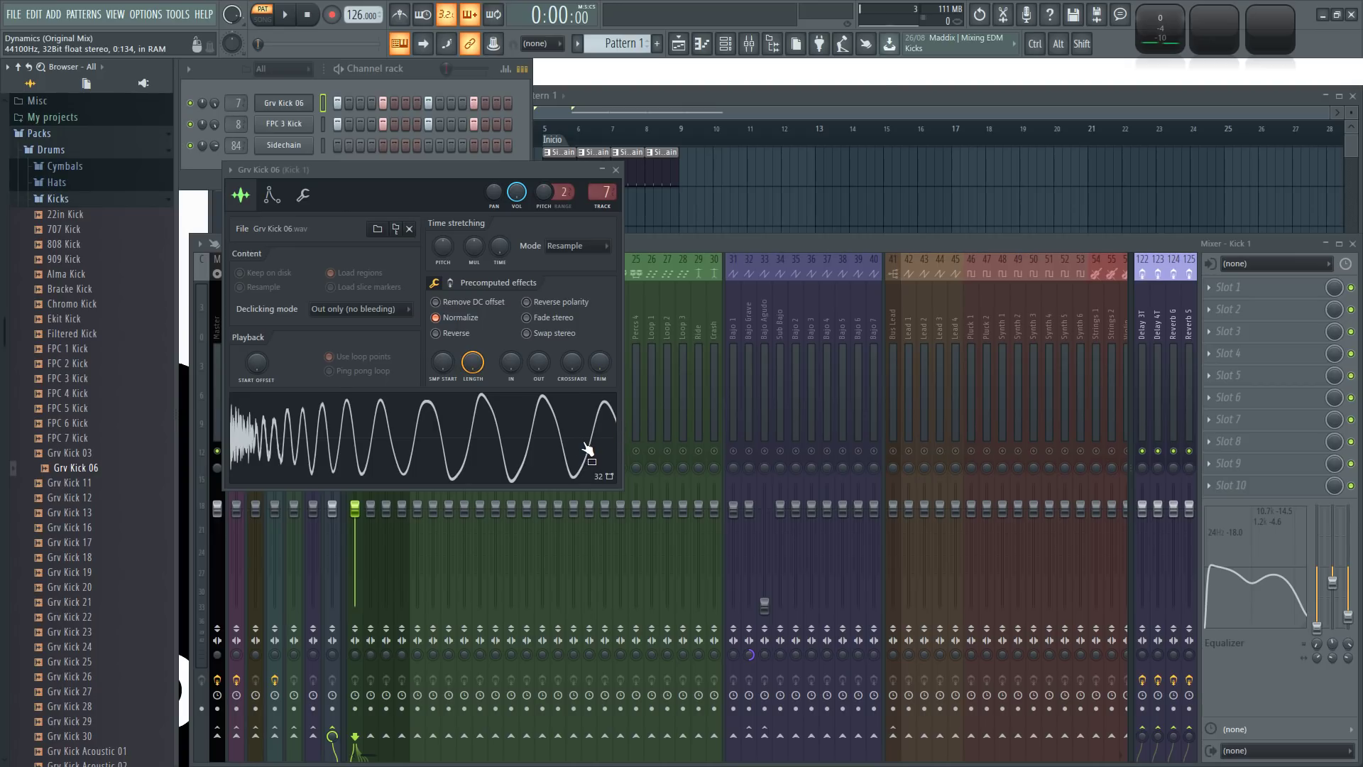
{"action": "left_click", "coordinate": [99, 483]}
{"action": "left_click", "coordinate": [93, 501]}
{"action": "left_click", "coordinate": [91, 514]}
{"action": "left_click", "coordinate": [91, 500]}
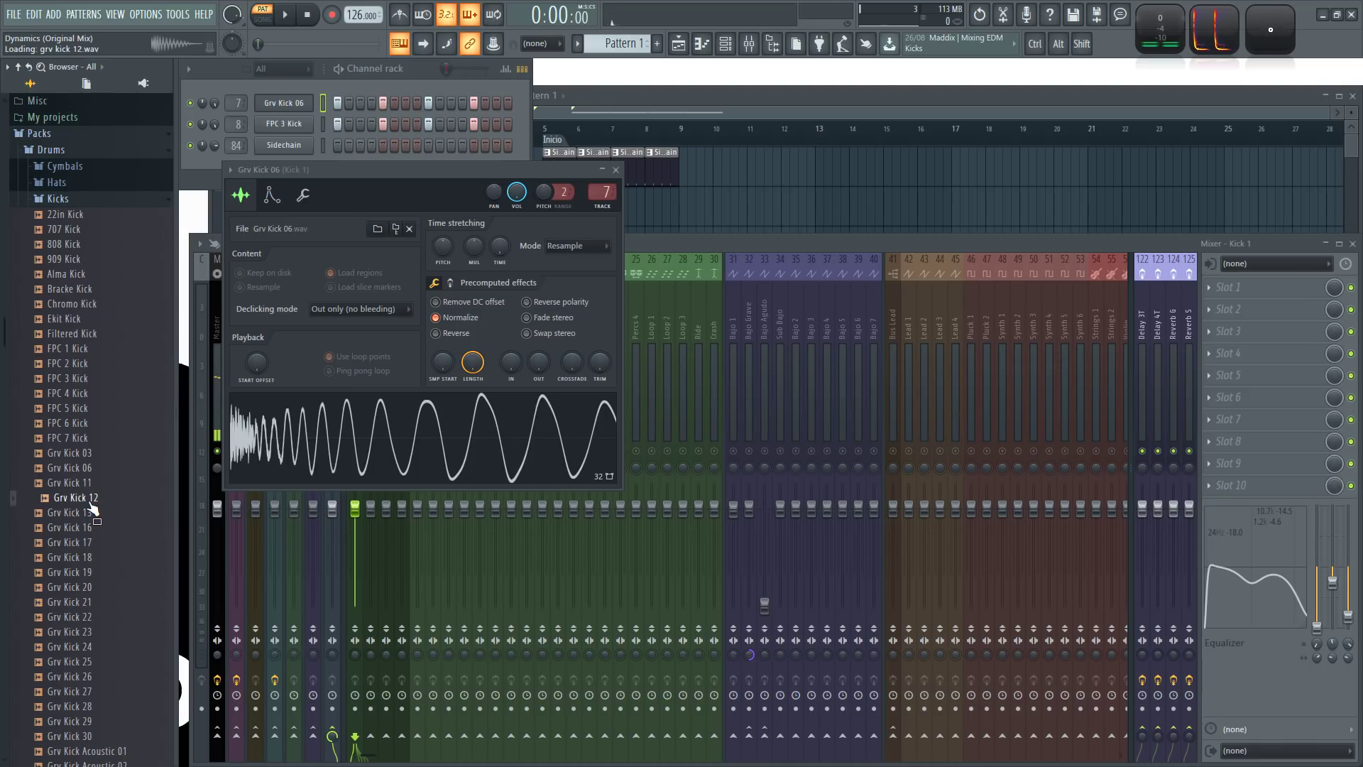
{"action": "left_click", "coordinate": [91, 514]}
{"action": "left_click", "coordinate": [95, 529]}
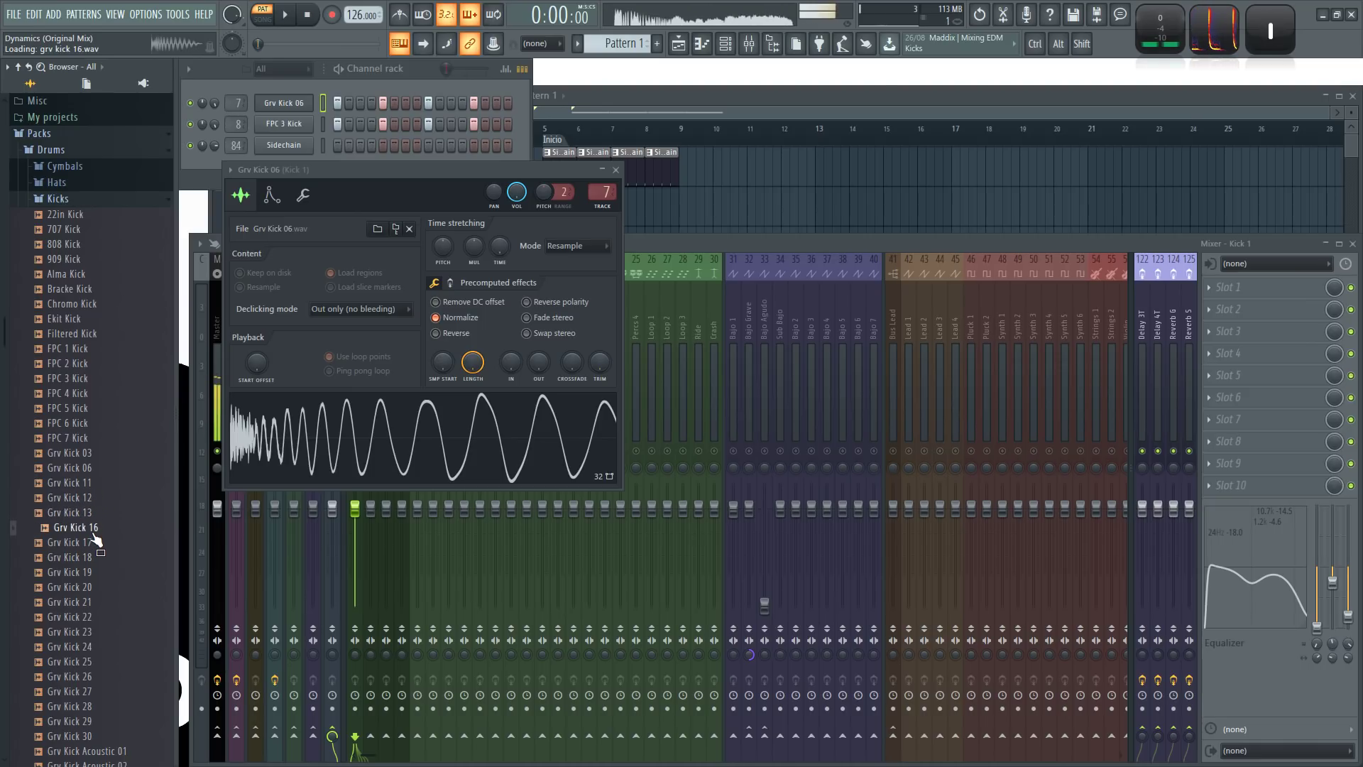
- Replace the Grv Kick 06 sample with Grv Kick 13, play the pattern and unmute the Kick 2 mixer track
{"action": "left_click_drag", "start_coordinate": [91, 512], "coordinate": [293, 106]}
{"action": "key", "text": "space"}
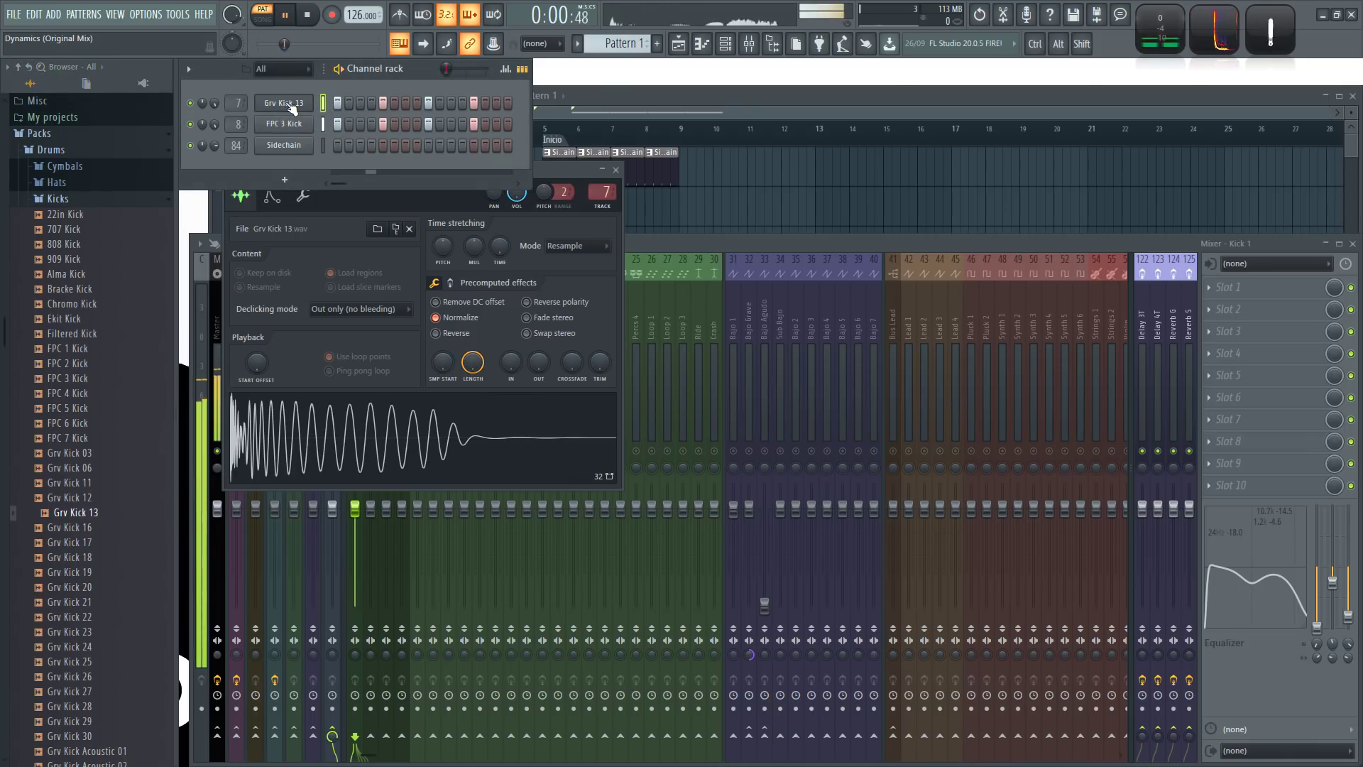
{"action": "left_click", "coordinate": [657, 245]}
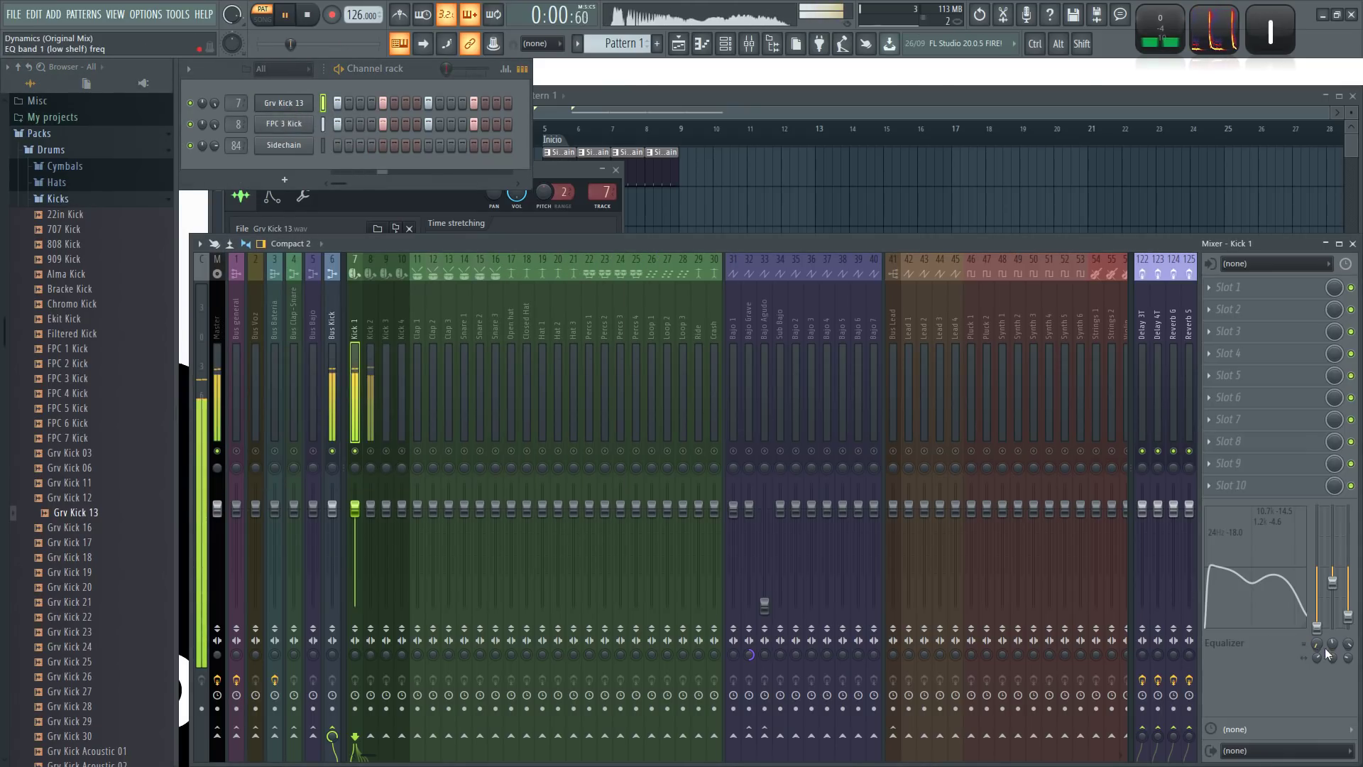
{"action": "left_click_drag", "start_coordinate": [1318, 658], "coordinate": [1318, 643]}
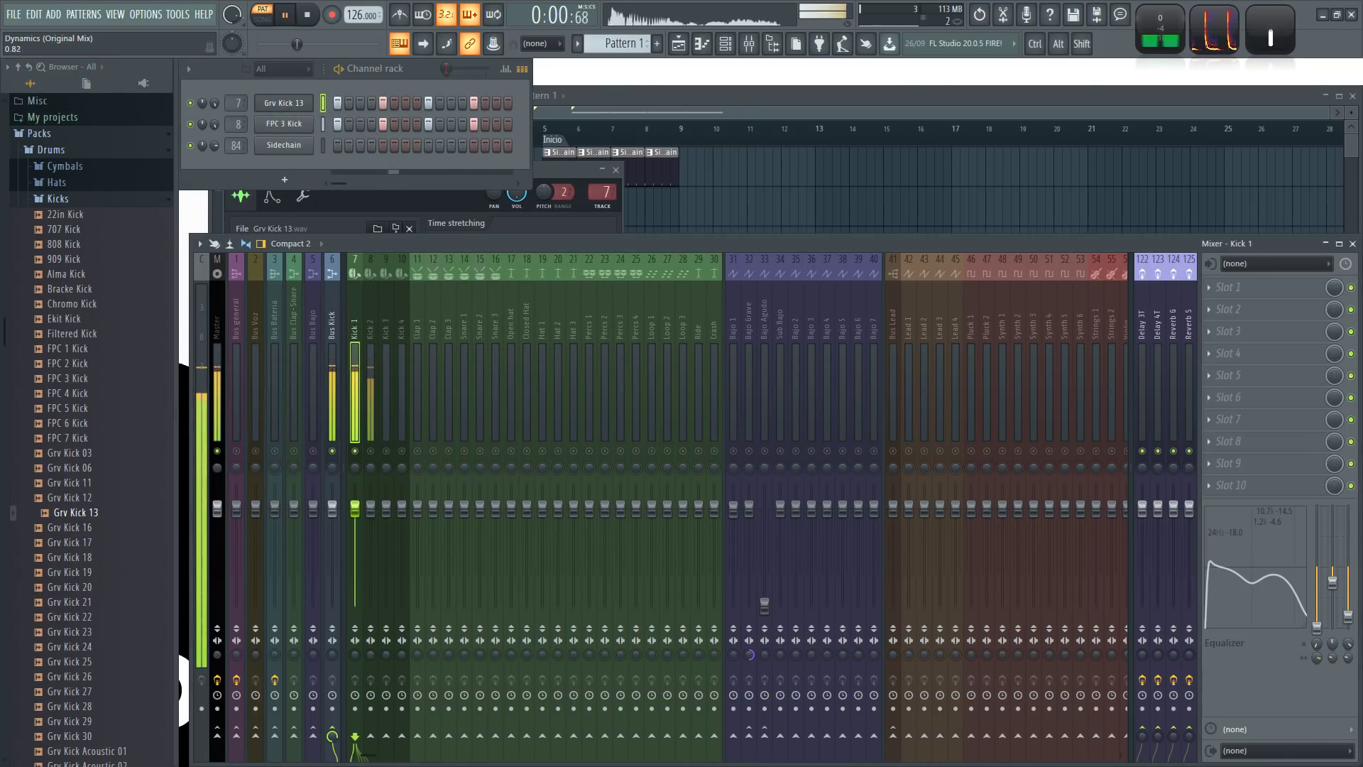
{"action": "left_click", "coordinate": [370, 451]}
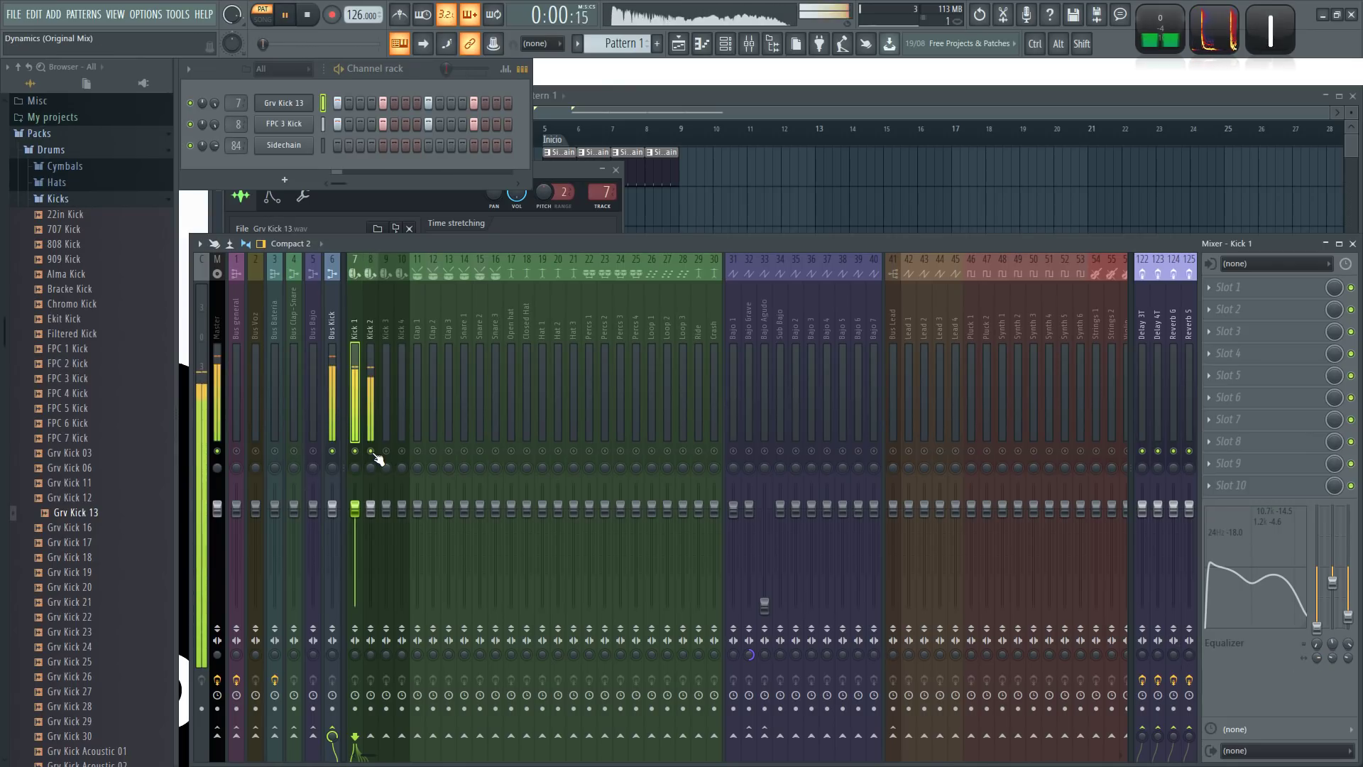
{"action": "key", "text": "space"}
- Open the FPC 3 Kick channel's envelope settings, set its filter type to HP and play the pattern
{"action": "left_click", "coordinate": [369, 323]}
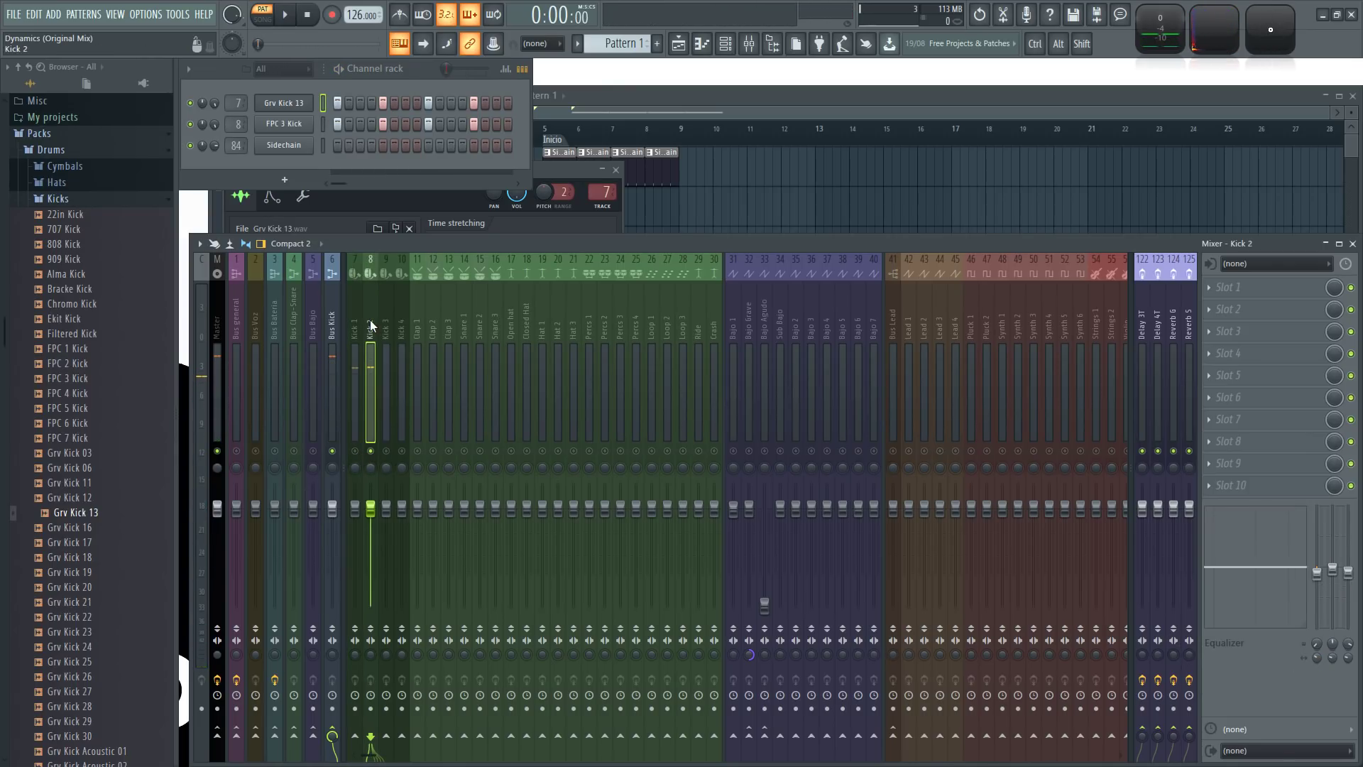
{"action": "left_click", "coordinate": [289, 126]}
{"action": "left_click_drag", "start_coordinate": [435, 158], "coordinate": [714, 74]}
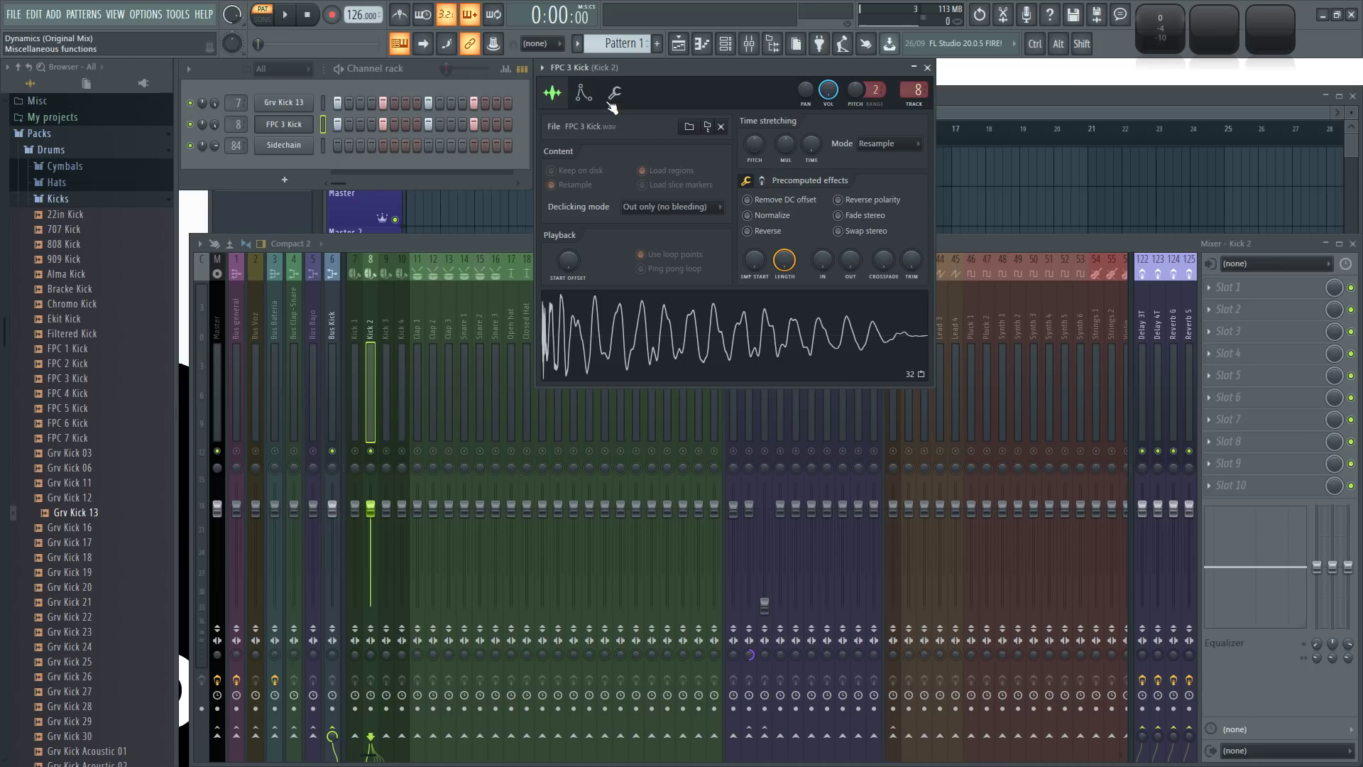
{"action": "left_click", "coordinate": [583, 92]}
{"action": "left_click", "coordinate": [893, 266]}
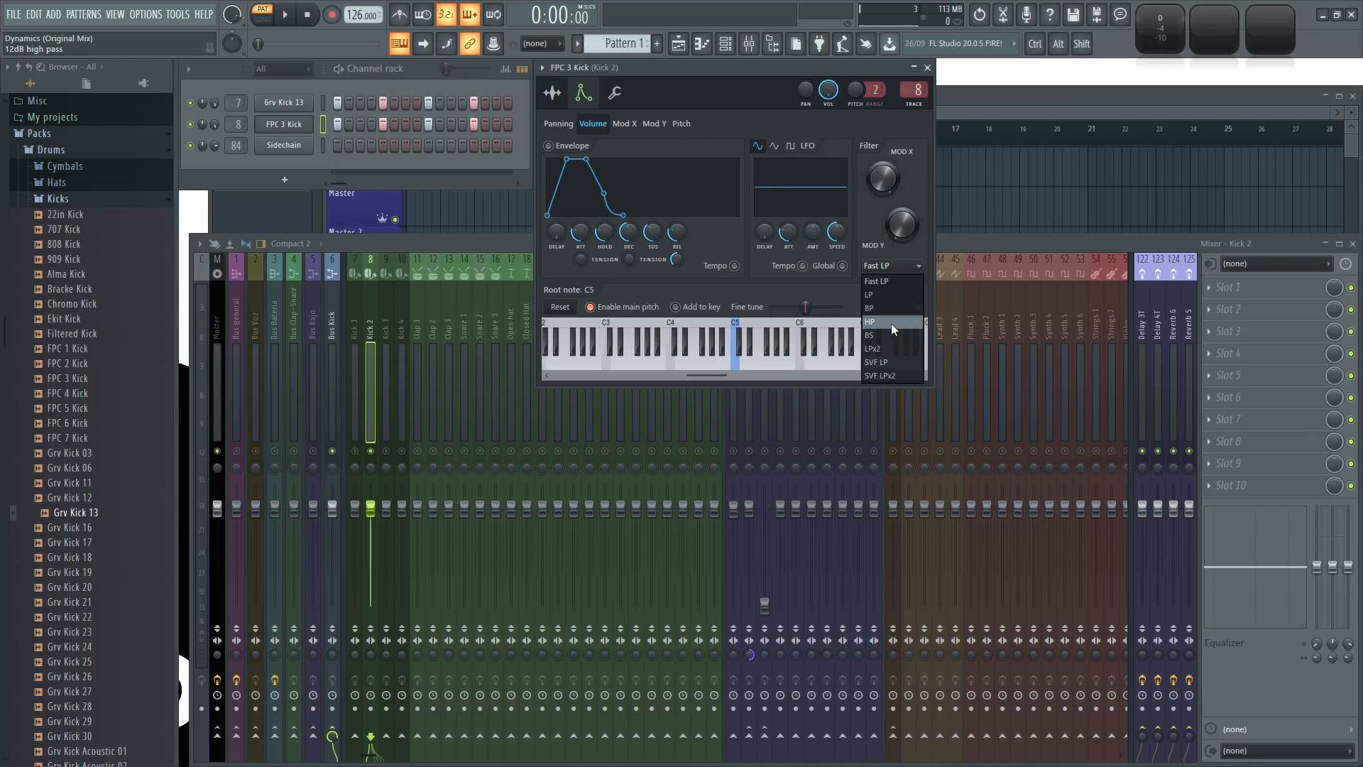
{"action": "left_click", "coordinate": [892, 322]}
{"action": "key", "text": "space"}
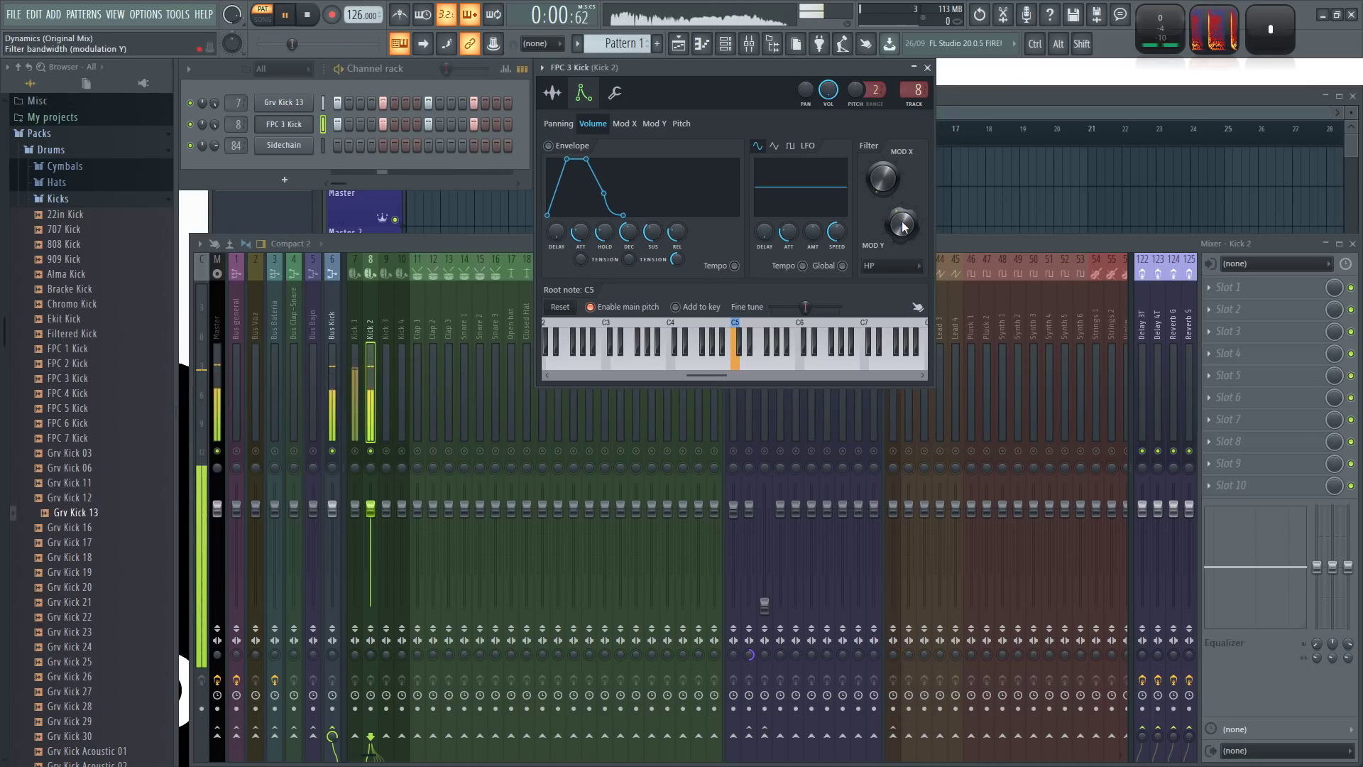
- Compare the two kick layers by toggling the Kick 1 and Kick 2 mixer mutes during playback
{"action": "left_click", "coordinate": [363, 460]}
{"action": "key", "text": "space"}
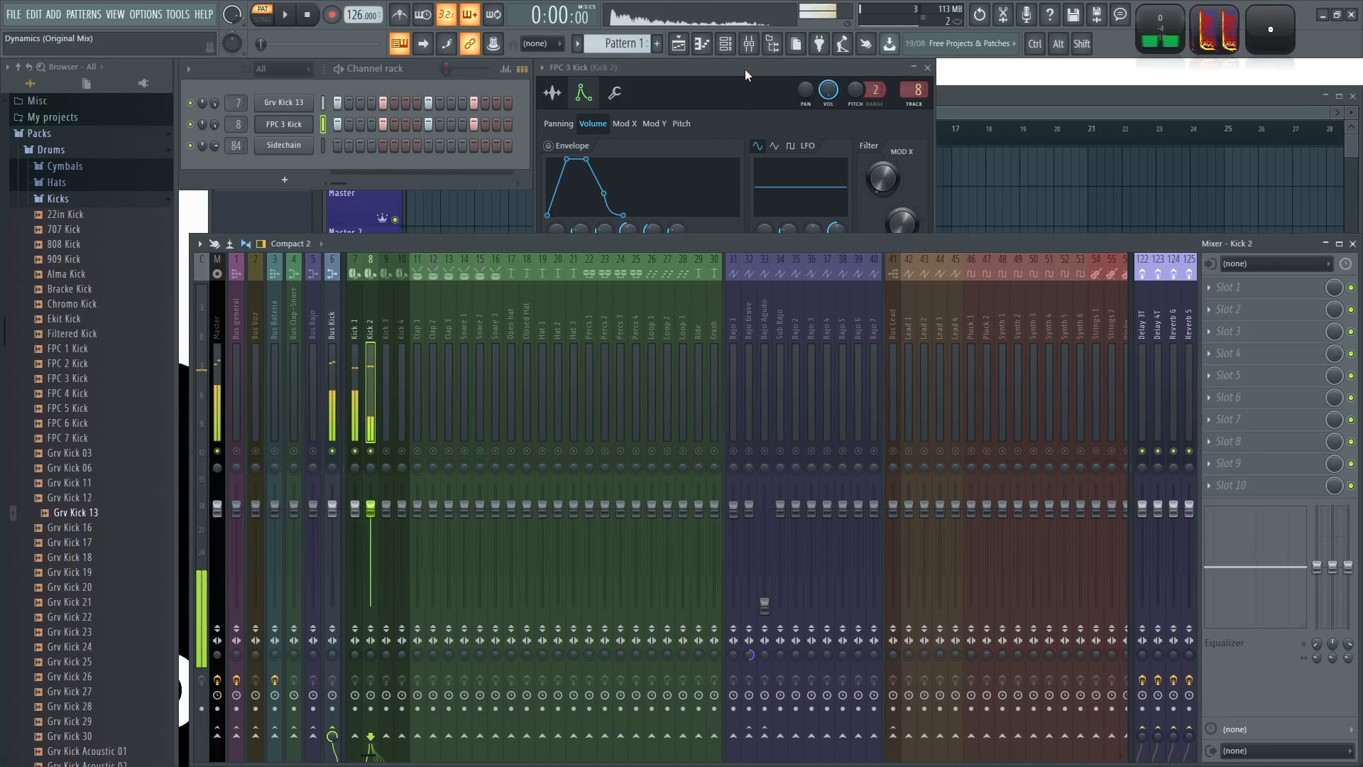
{"action": "left_click", "coordinate": [746, 68]}
{"action": "left_click", "coordinate": [379, 458]}
{"action": "key", "text": "space"}
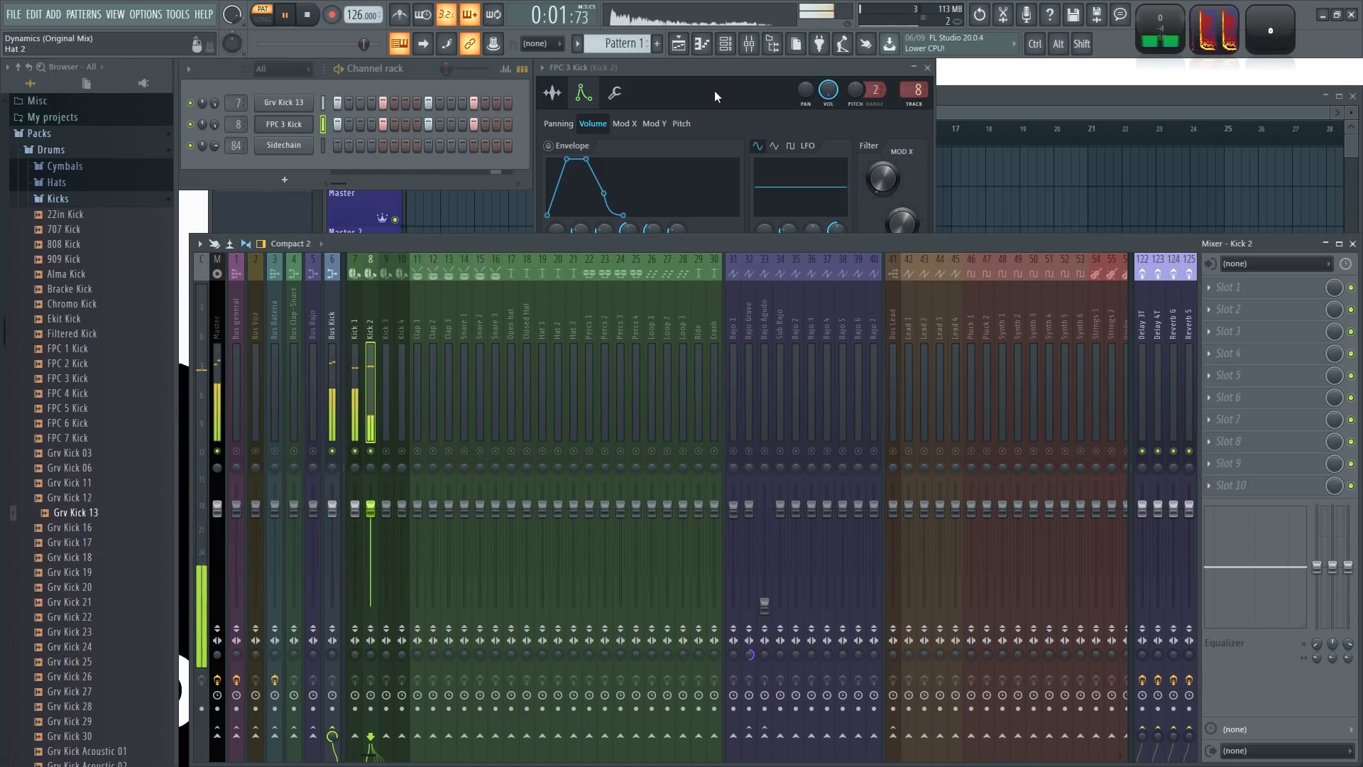
{"action": "key", "text": "space"}
{"action": "left_click", "coordinate": [726, 67]}
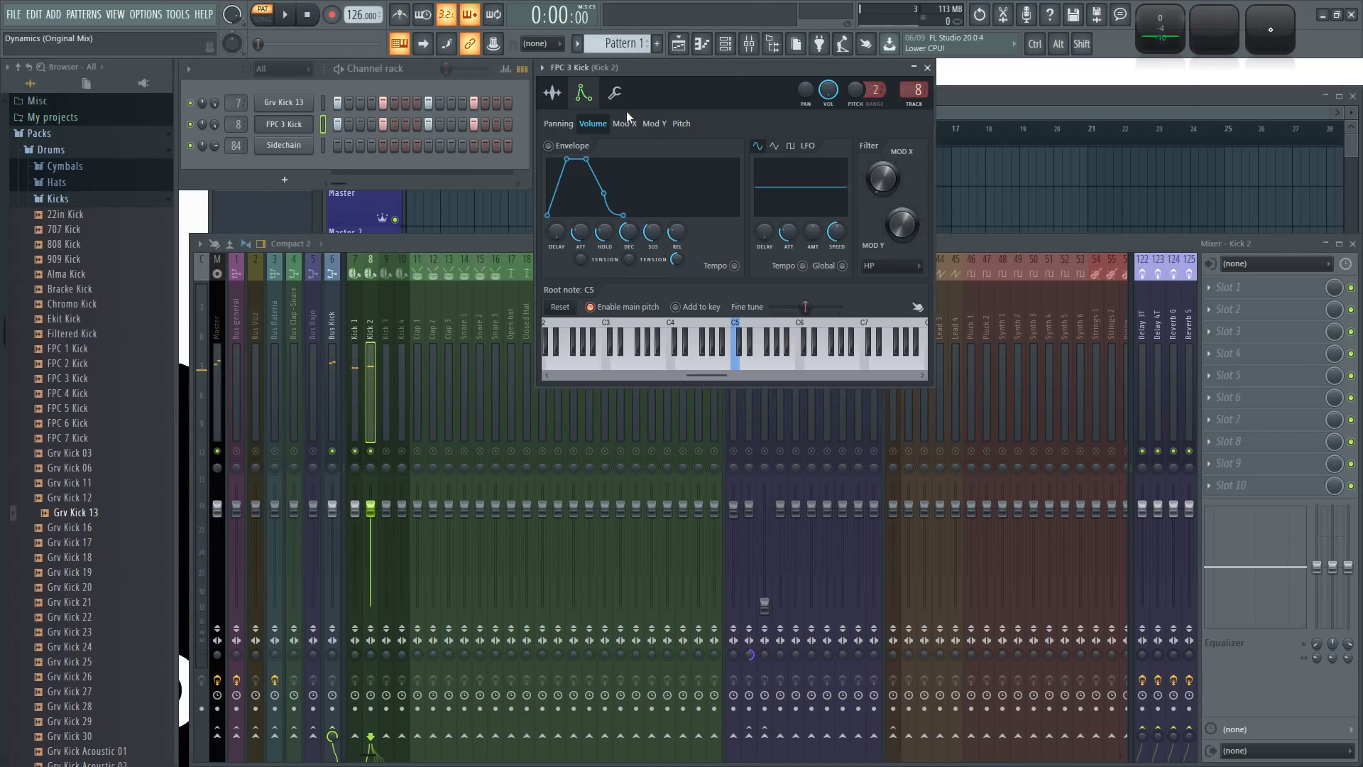
- Audition the FPC 3 Kick and Grv Kick 13 channels individually
{"action": "double_click", "coordinate": [295, 125]}
{"action": "key", "text": "q"}
{"action": "left_click", "coordinate": [321, 103]}
{"action": "key", "text": "q"}
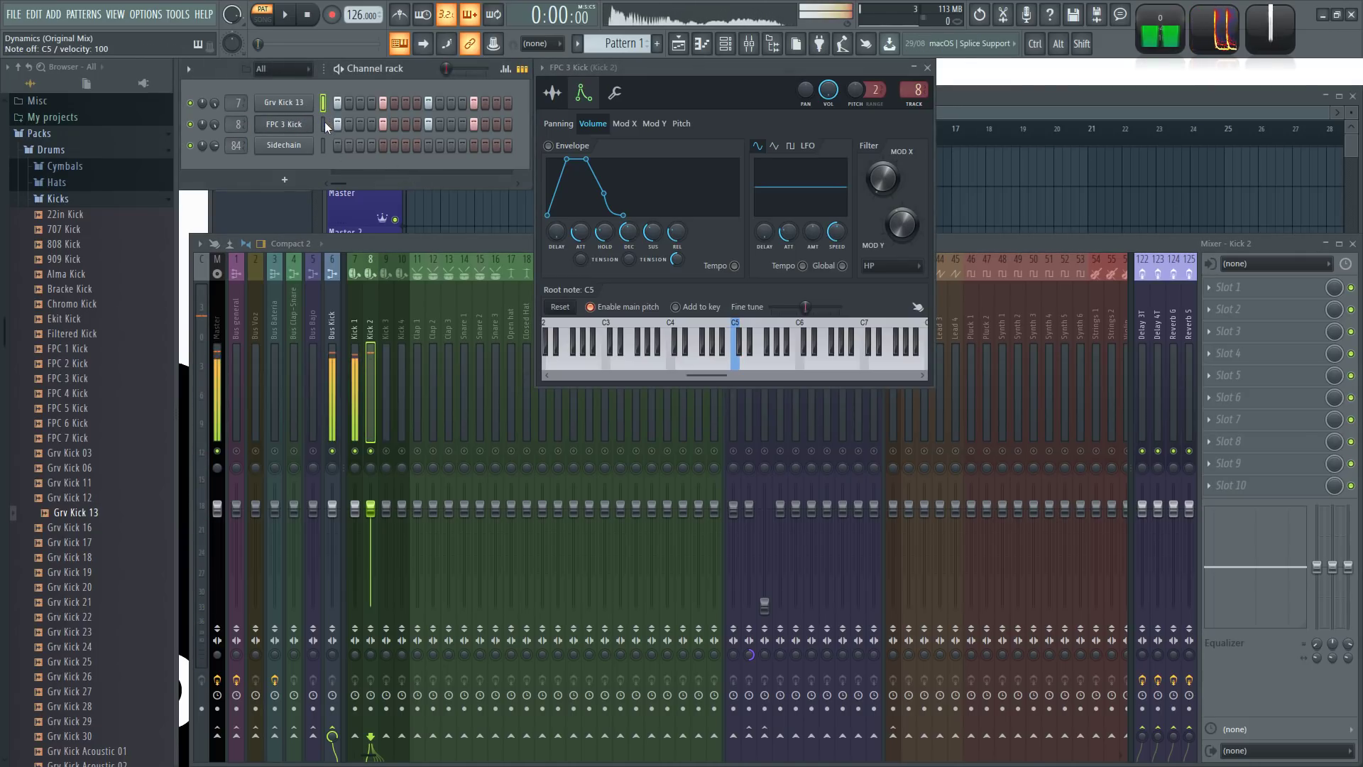
- Set the FPC 3 Kick's root note to E5 while the pattern plays, trying D#5 for comparison
{"action": "key", "text": "space"}
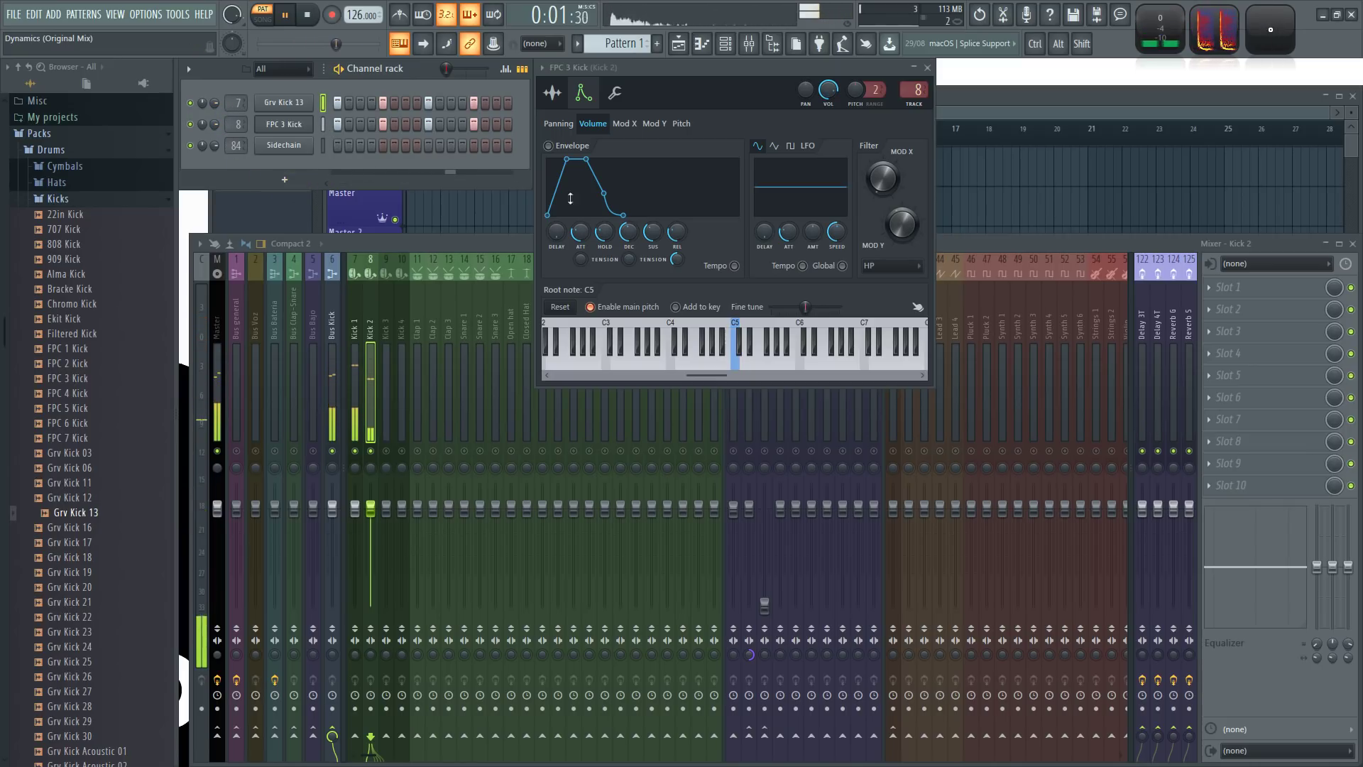
{"action": "right_click", "coordinate": [756, 364]}
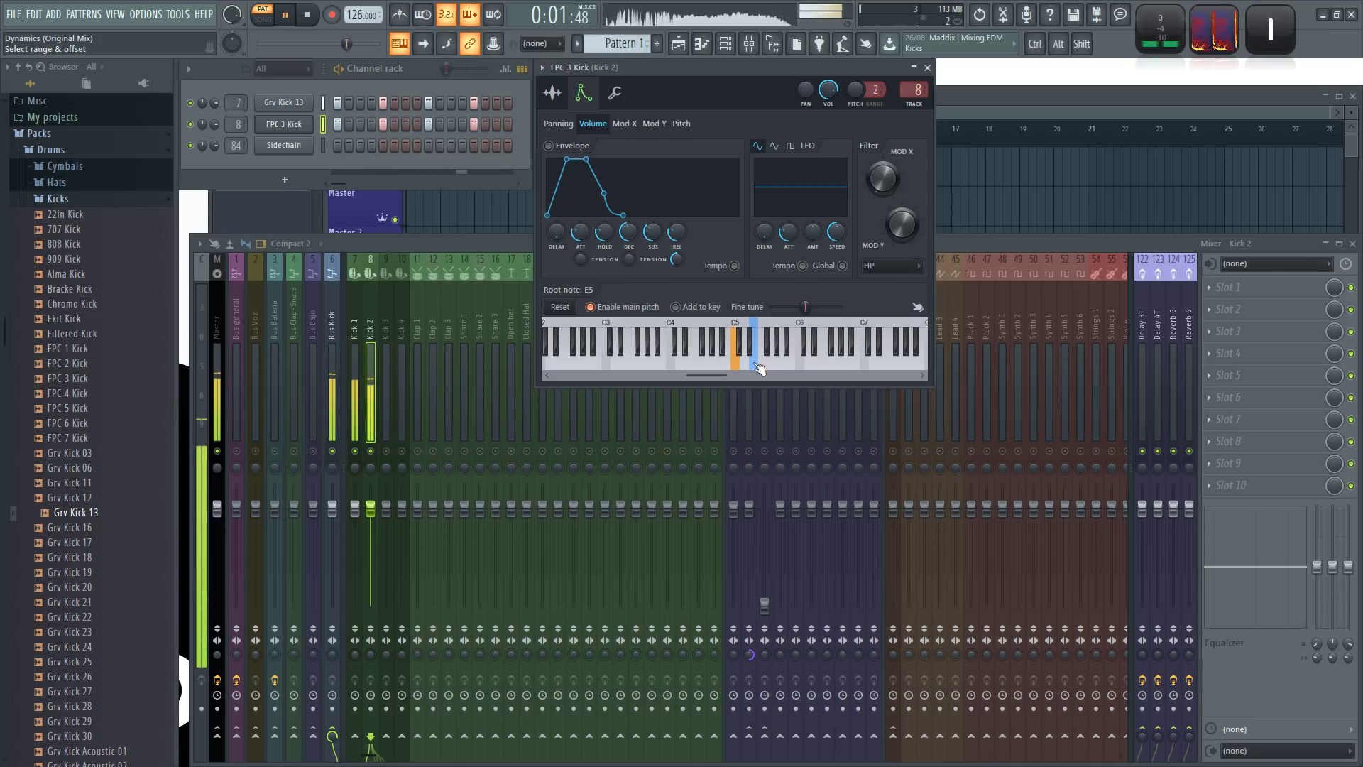
{"action": "right_click", "coordinate": [749, 346]}
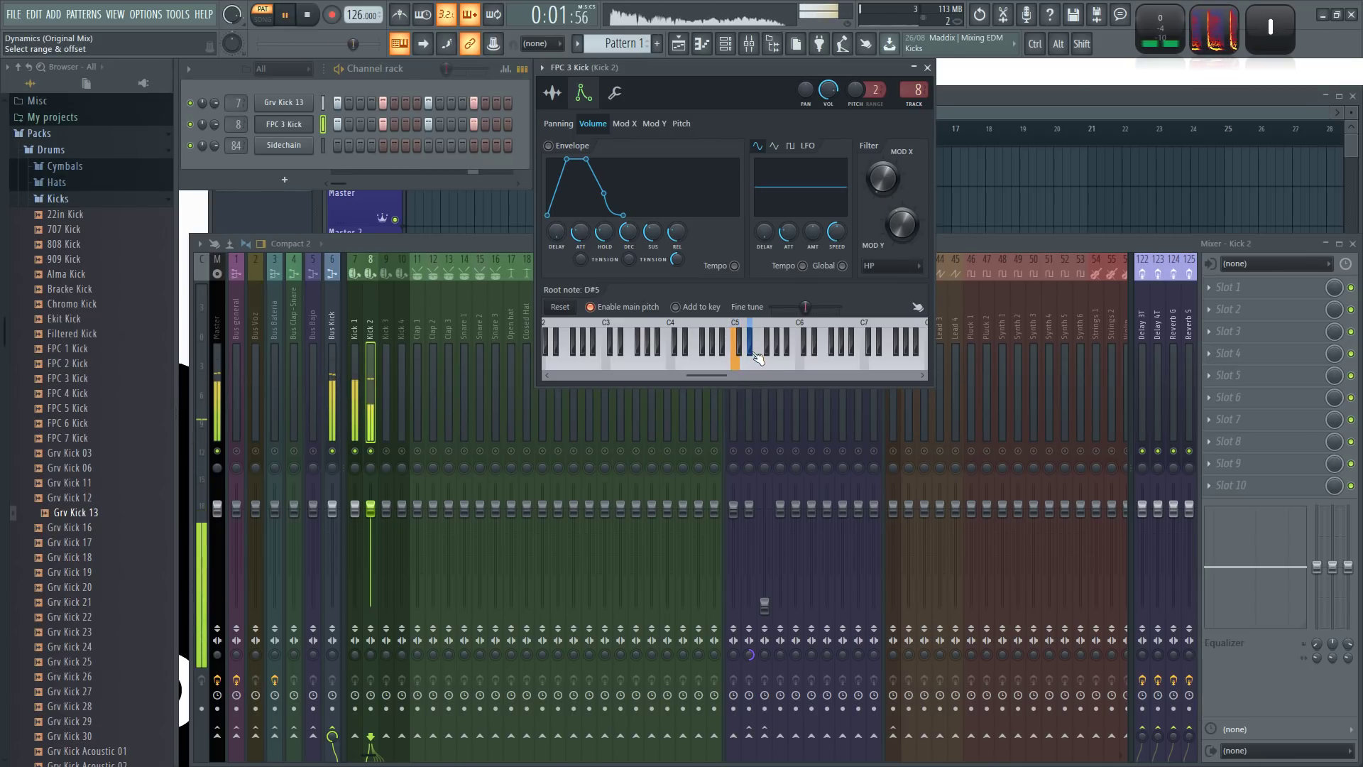
{"action": "right_click", "coordinate": [756, 363]}
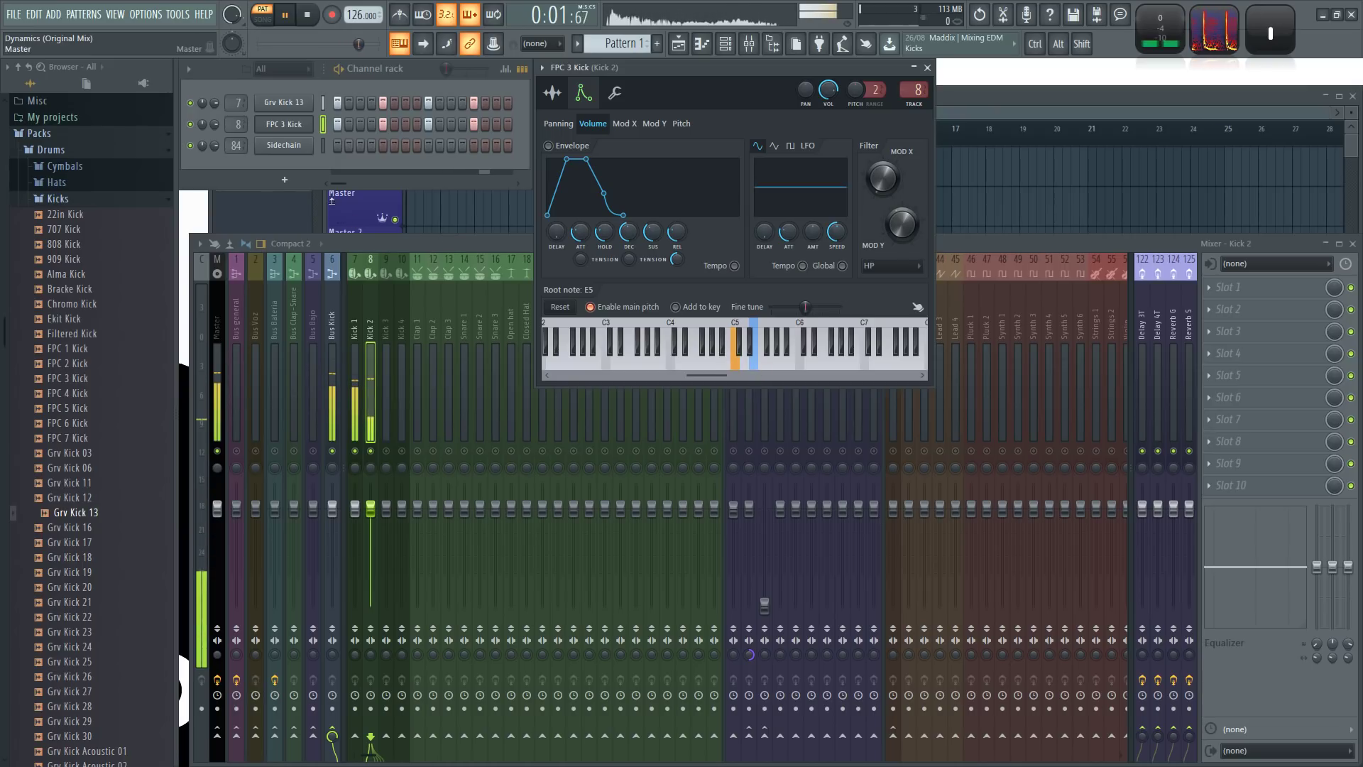
{"action": "key", "text": "space"}
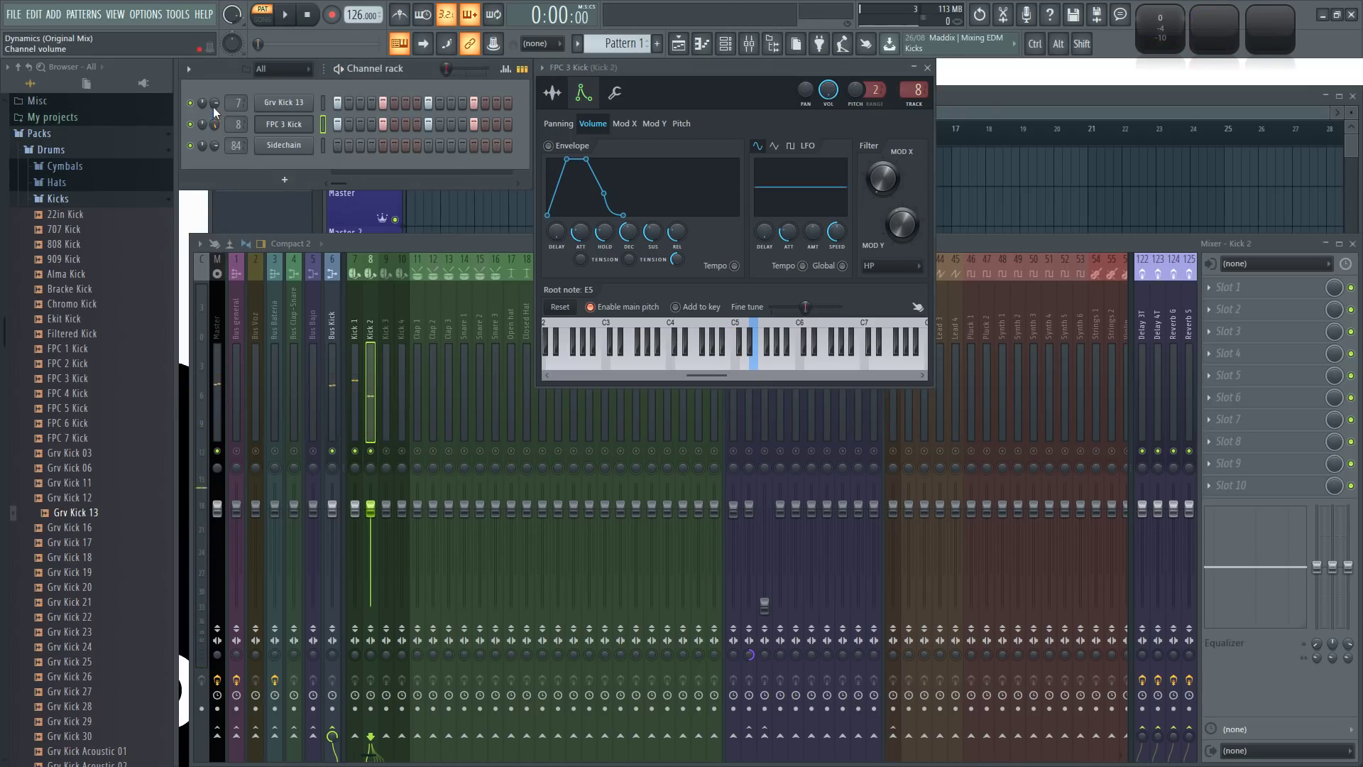
- Lower the Kick 2 mixer fader to about -2.5 dB and compare both kicks by toggling their mutes during playback
{"action": "key", "text": "space"}
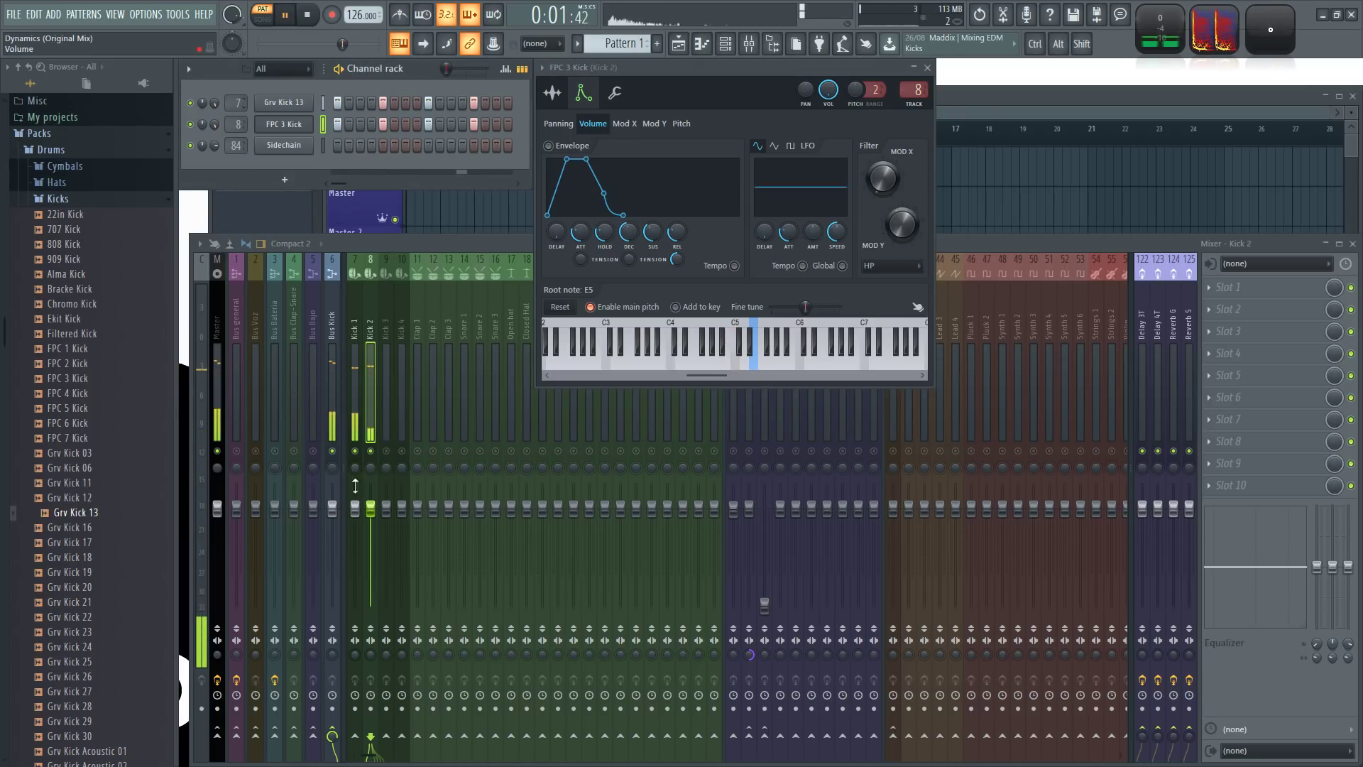
{"action": "mouse_move", "coordinate": [370, 508]}
{"action": "left_mouse_down"}
{"action": "mouse_move", "coordinate": [371, 555]}
{"action": "mouse_move", "coordinate": [370, 518]}
{"action": "left_mouse_up"}
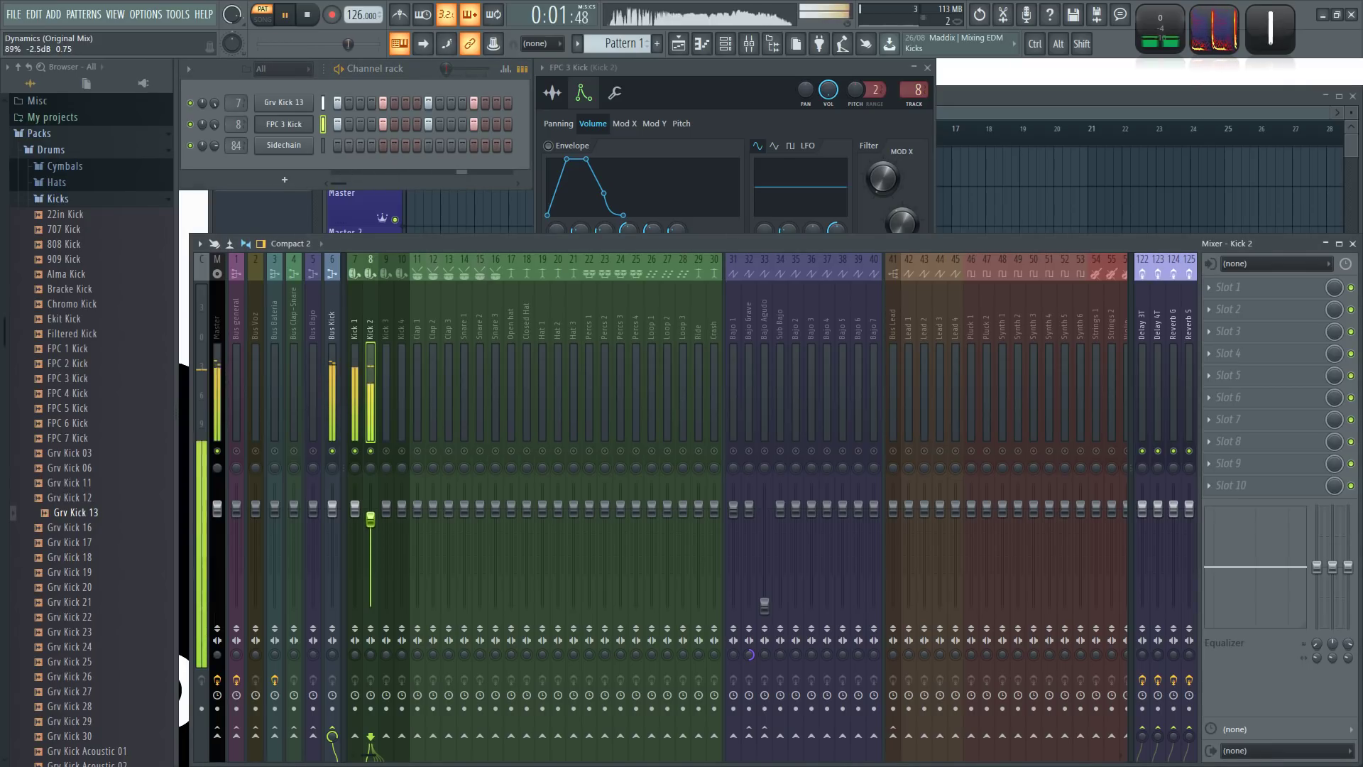
{"action": "left_click", "coordinate": [369, 452]}
{"action": "left_click", "coordinate": [370, 452]}
{"action": "left_click", "coordinate": [354, 452]}
{"action": "left_click", "coordinate": [354, 453]}
{"action": "key", "text": "space"}
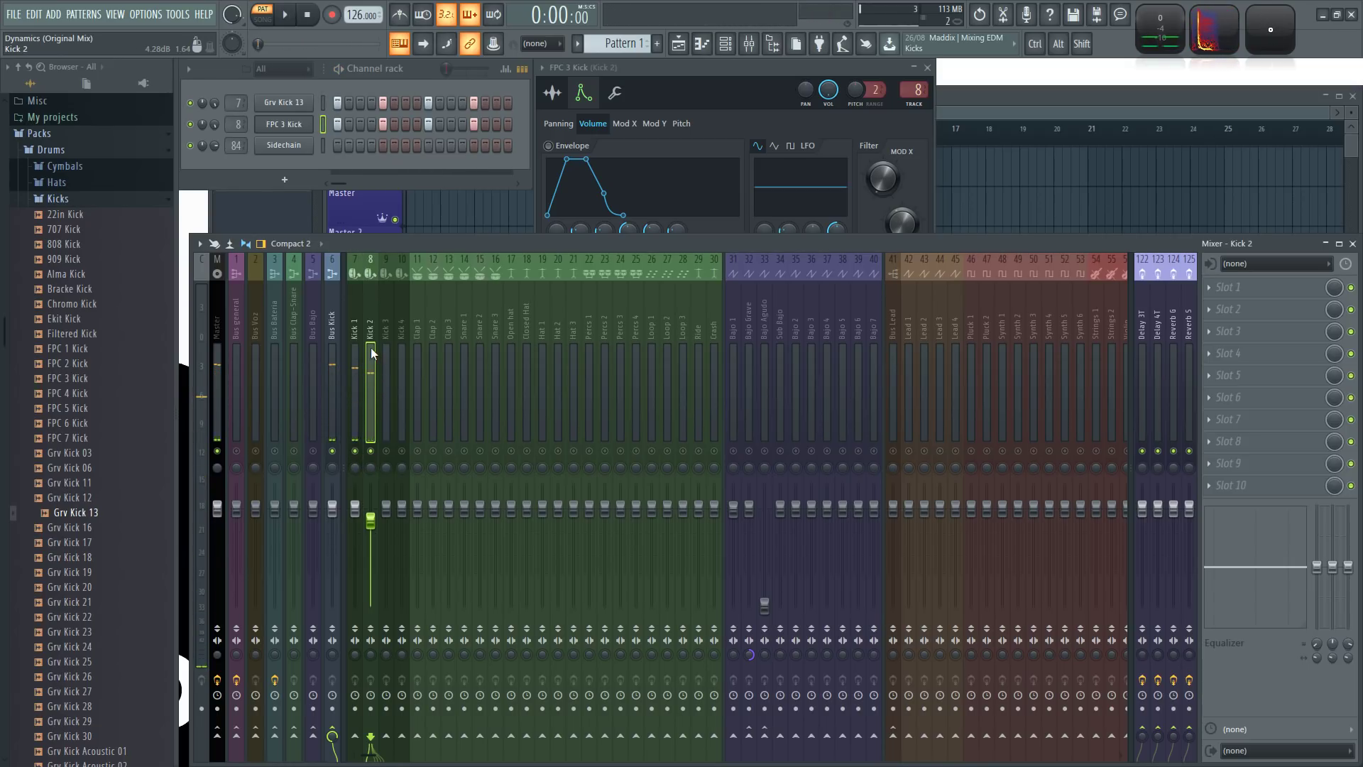
{"action": "left_click", "coordinate": [755, 72]}
{"action": "left_click", "coordinate": [571, 124]}
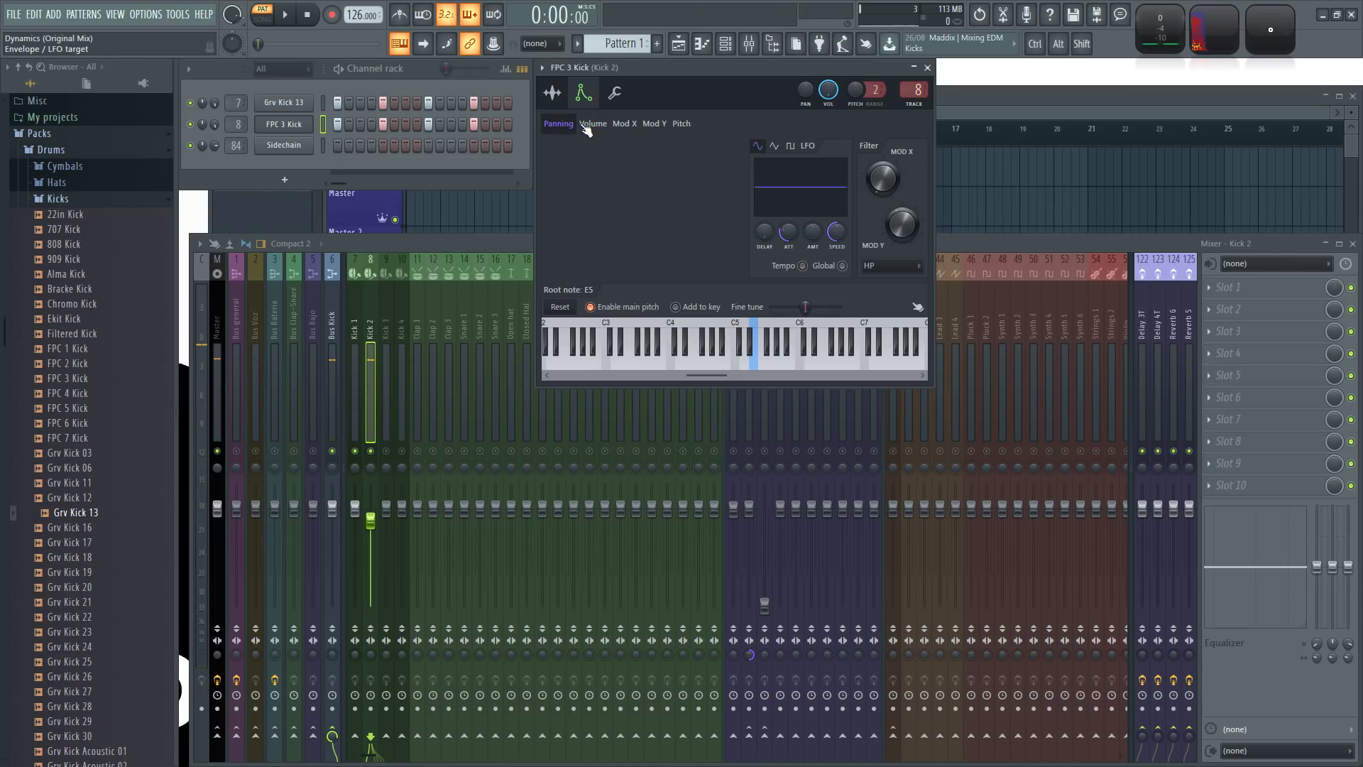
{"action": "left_click", "coordinate": [593, 125]}
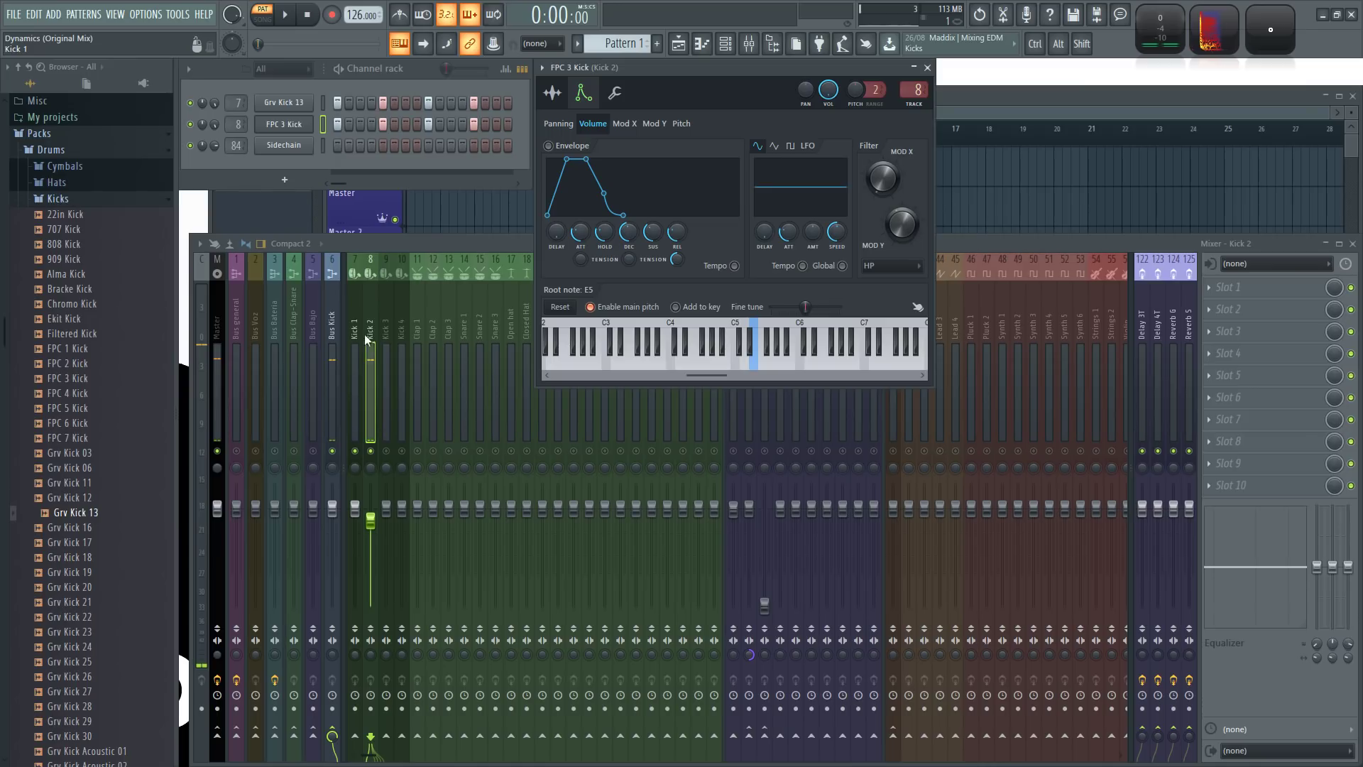
- Cut the Kick 2 track's equalizer to -18 in the low band, -1.8 in the mid and -4.9 in the high
{"action": "left_click", "coordinate": [373, 317]}
{"action": "mouse_move", "coordinate": [1314, 655]}
{"action": "left_mouse_down"}
{"action": "mouse_move", "coordinate": [1317, 616]}
{"action": "mouse_move", "coordinate": [1317, 675]}
{"action": "left_mouse_up"}
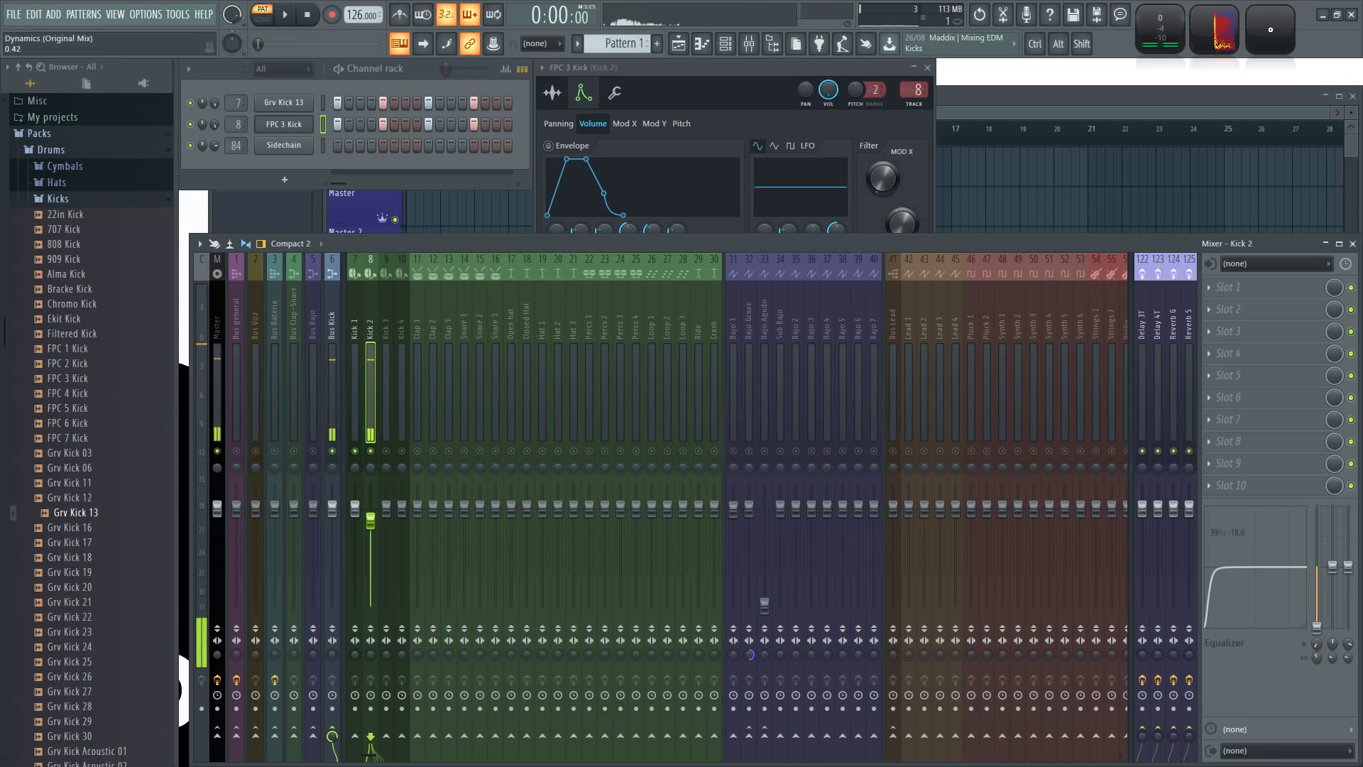
{"action": "left_click_drag", "start_coordinate": [1333, 566], "coordinate": [1333, 570]}
{"action": "left_click_drag", "start_coordinate": [1332, 644], "coordinate": [1333, 652]}
{"action": "left_click_drag", "start_coordinate": [1333, 570], "coordinate": [1273, 584]}
- Play the pattern and move Kick 2's mid equalizer band to about 777 Hz at -2.4
{"action": "key", "text": "q"}
{"action": "key", "text": "space"}
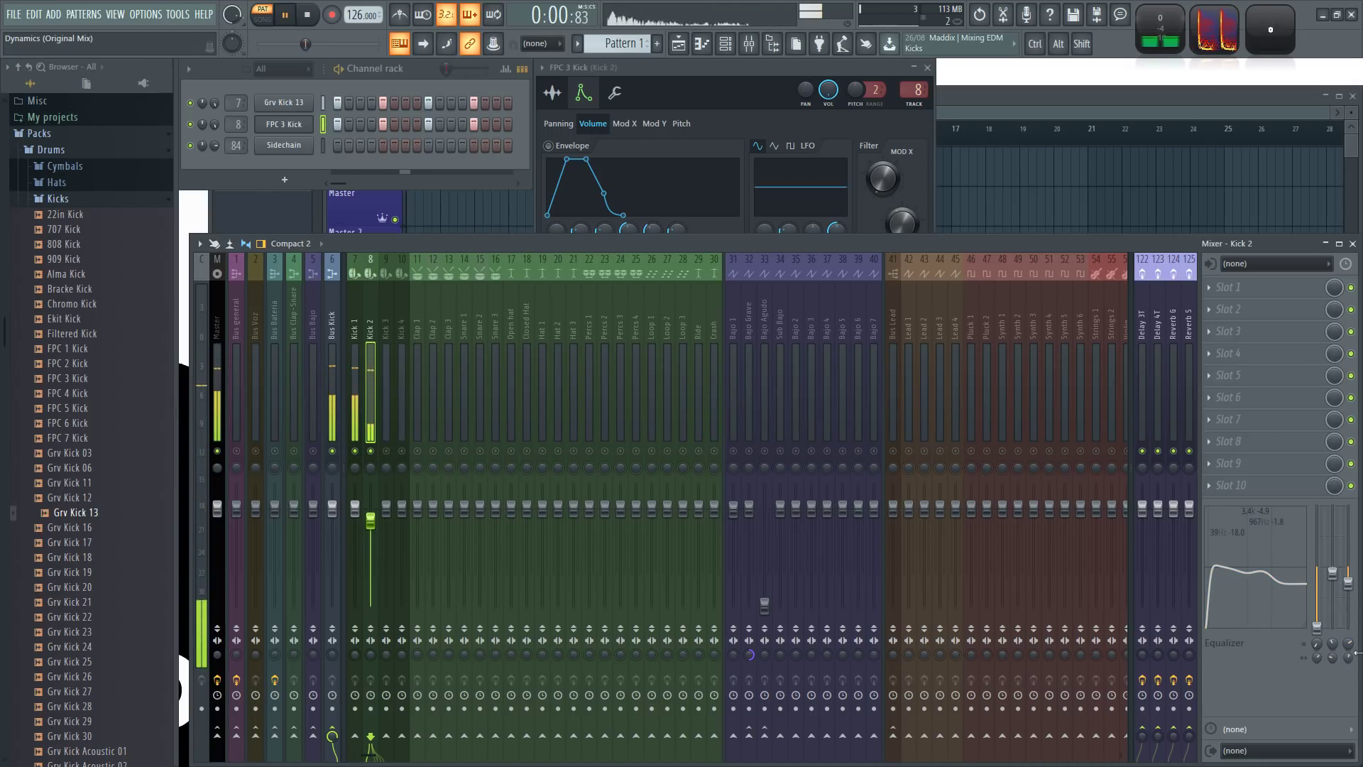
{"action": "left_click_drag", "start_coordinate": [1247, 573], "coordinate": [1235, 578]}
{"action": "key", "text": "space"}
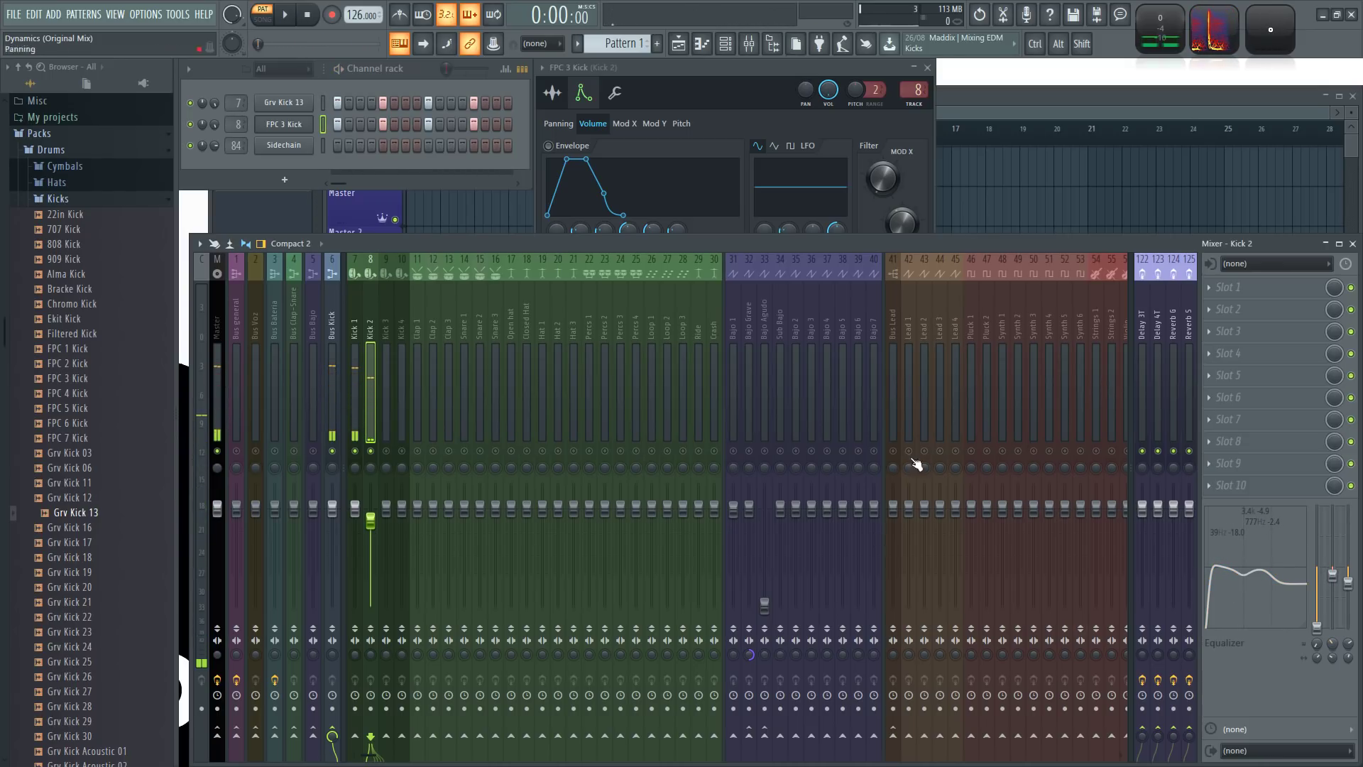
- Play the pattern through Bus Kick, set the Kick 2 fader to about -2.8 dB and mute Kick 1
{"action": "left_click", "coordinate": [353, 330]}
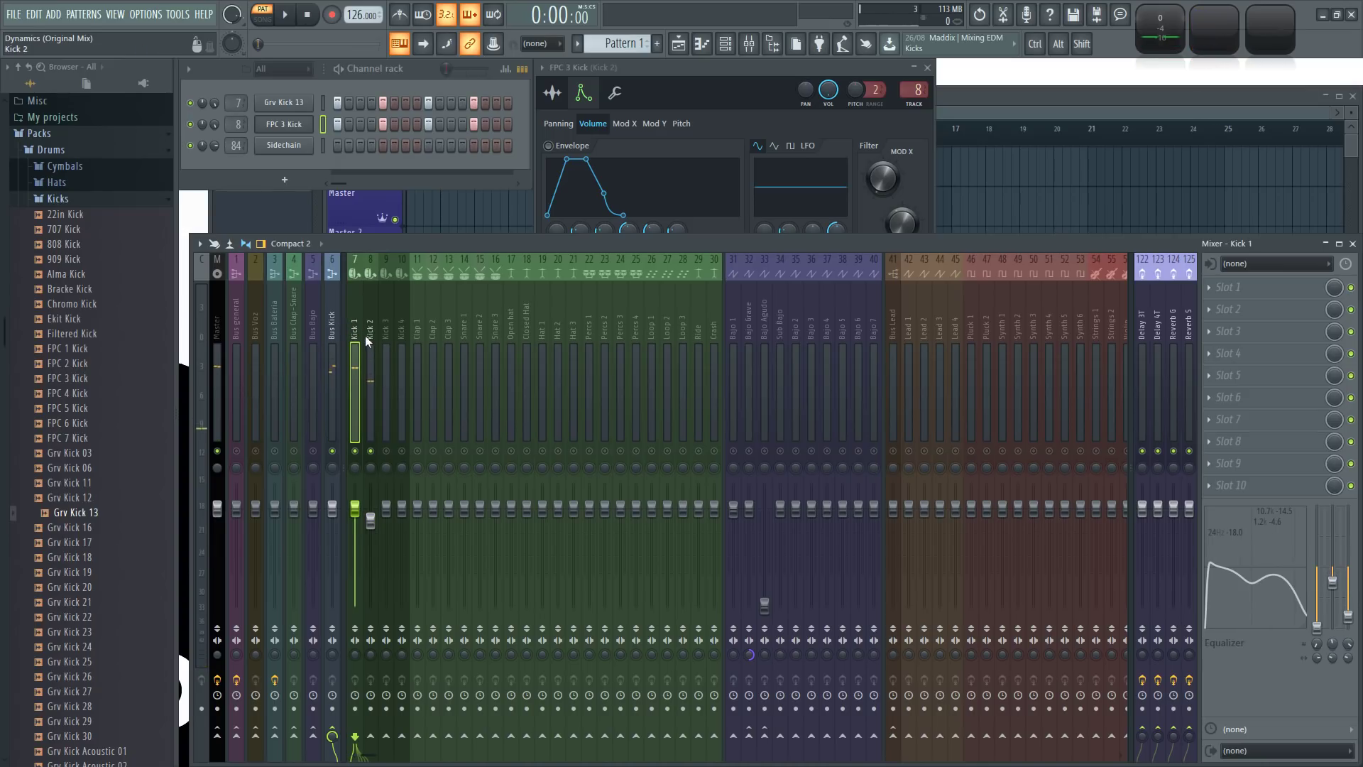
{"action": "left_click", "coordinate": [367, 345]}
{"action": "left_click", "coordinate": [332, 314]}
{"action": "key", "text": "space"}
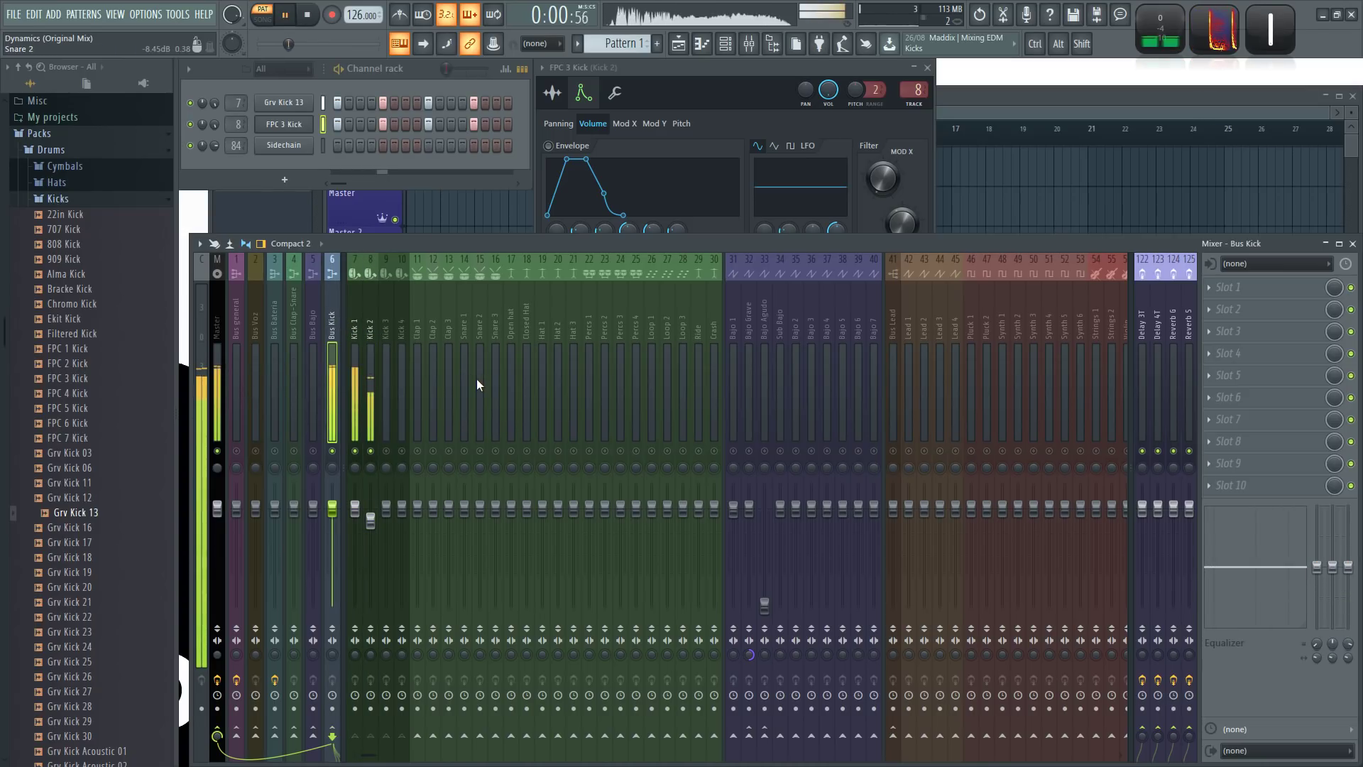
{"action": "left_click", "coordinate": [370, 521]}
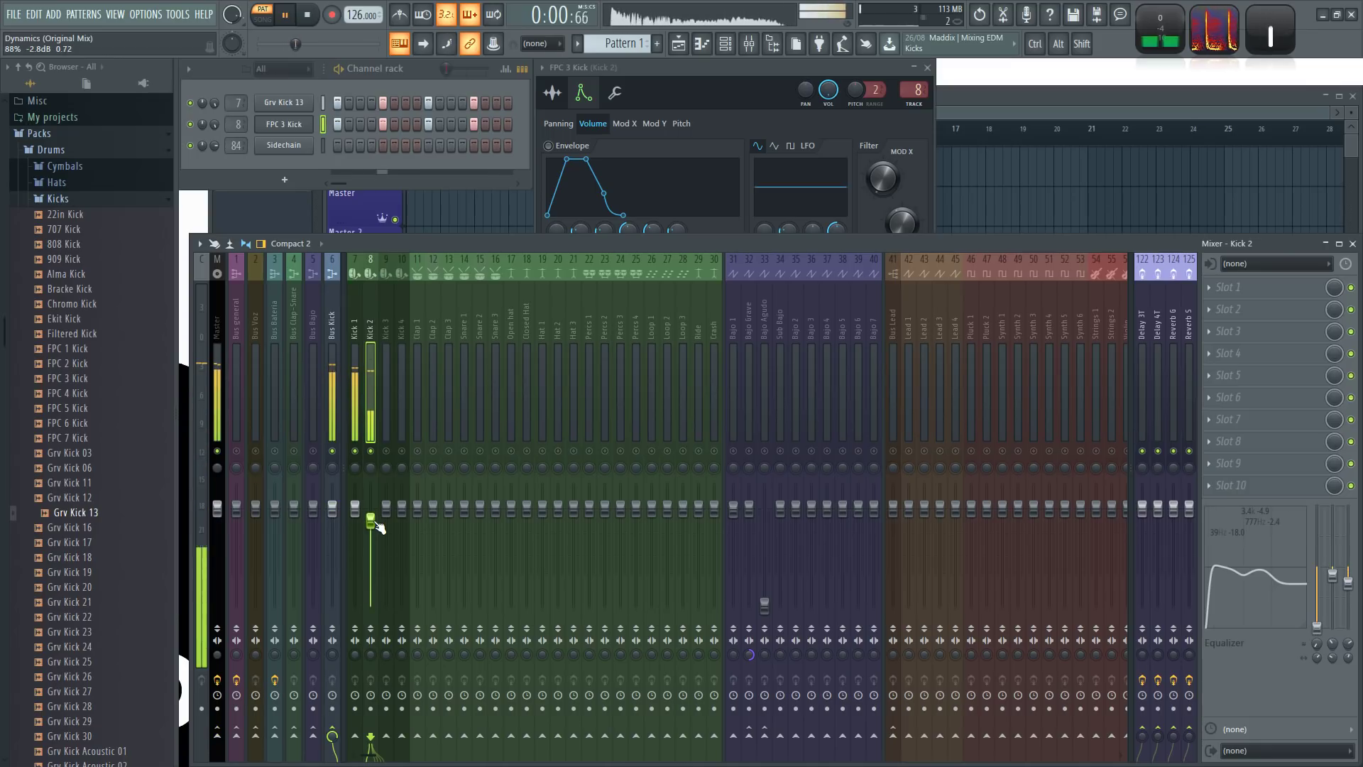
{"action": "left_click", "coordinate": [355, 451]}
{"action": "key", "text": "space"}
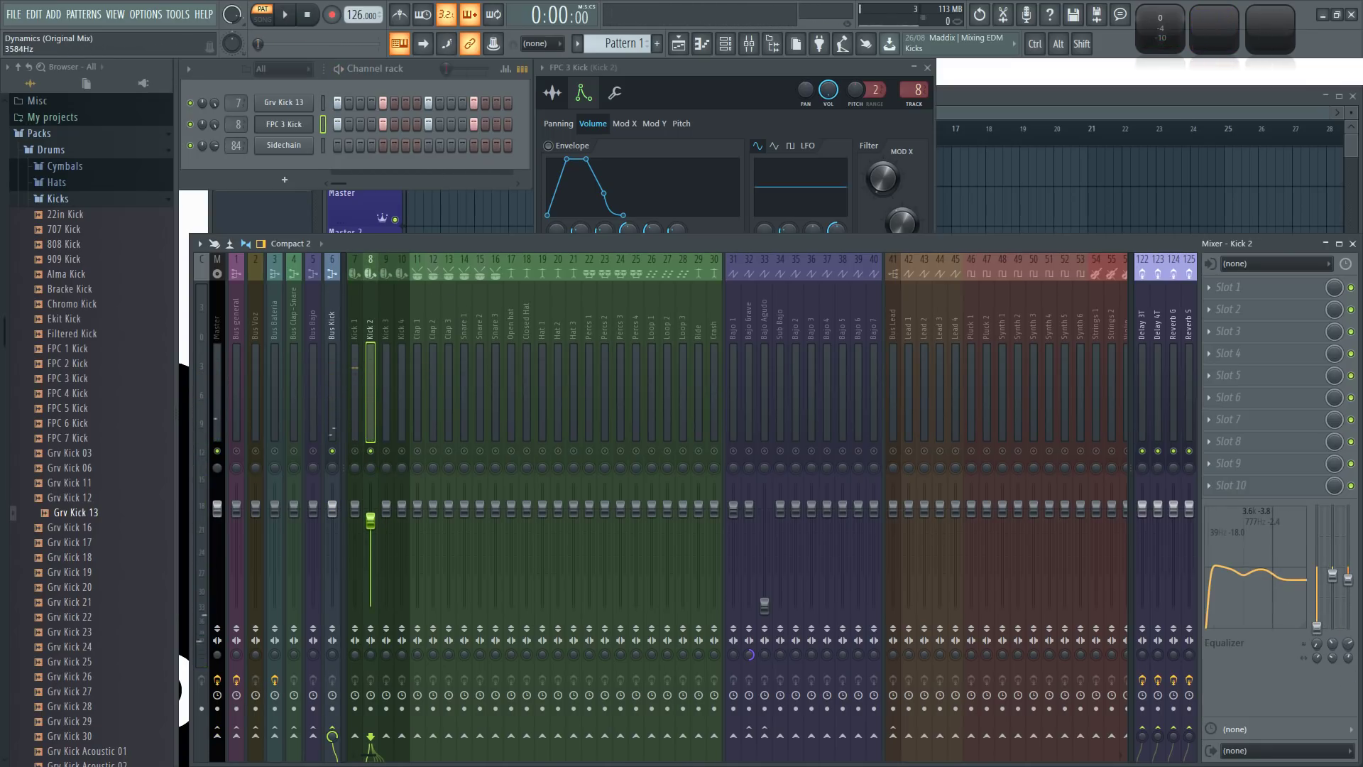
- Raise Kick 2's high equalizer band to -3.2 and listen to it together with Kick 1
{"action": "left_click_drag", "start_coordinate": [1272, 584], "coordinate": [1273, 581]}
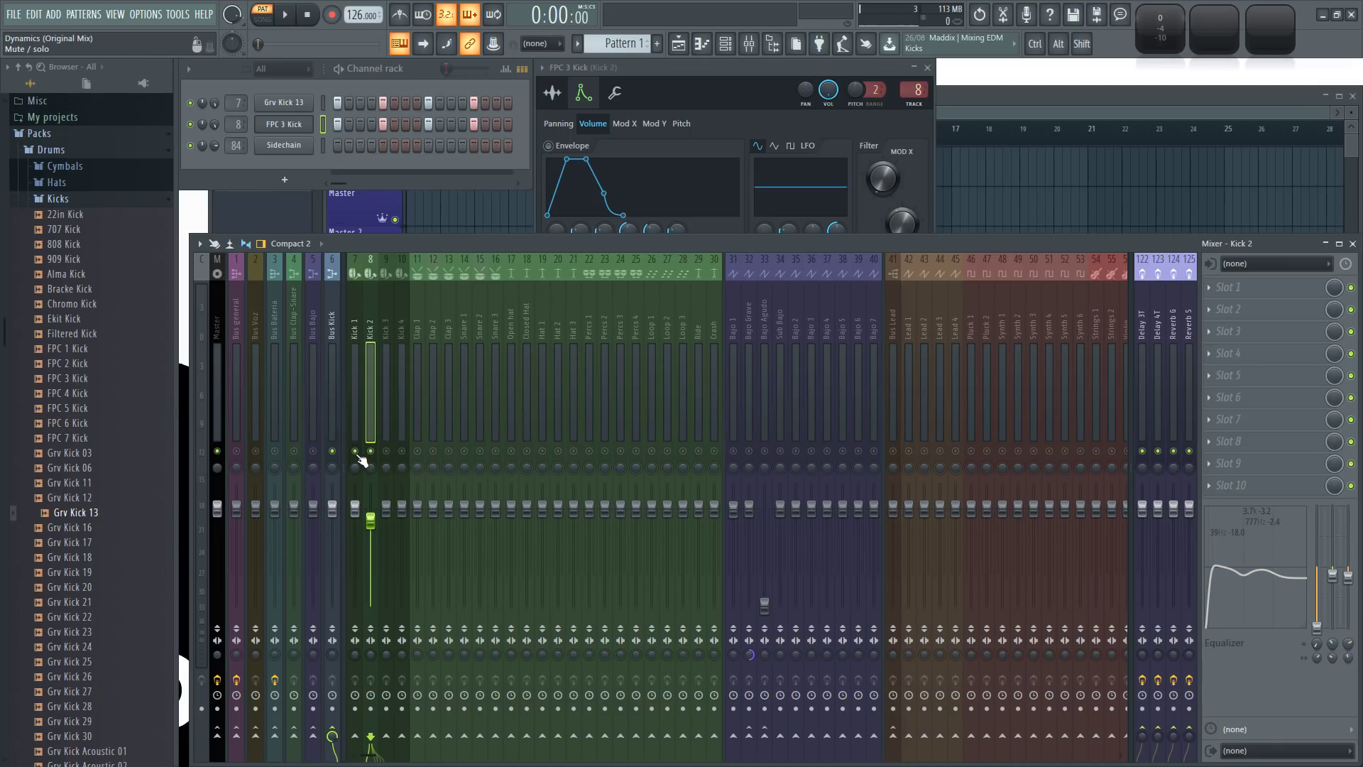
{"action": "left_click", "coordinate": [351, 322]}
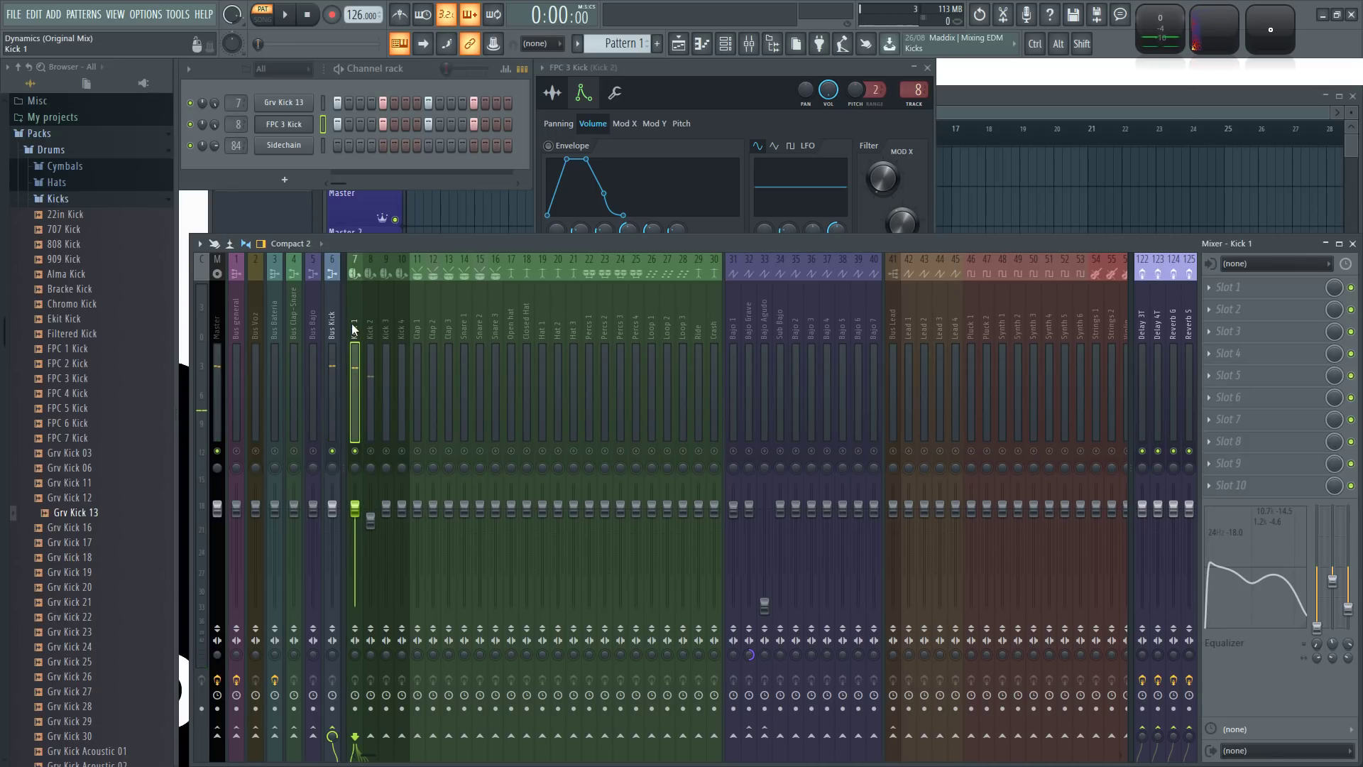
{"action": "key", "text": "space"}
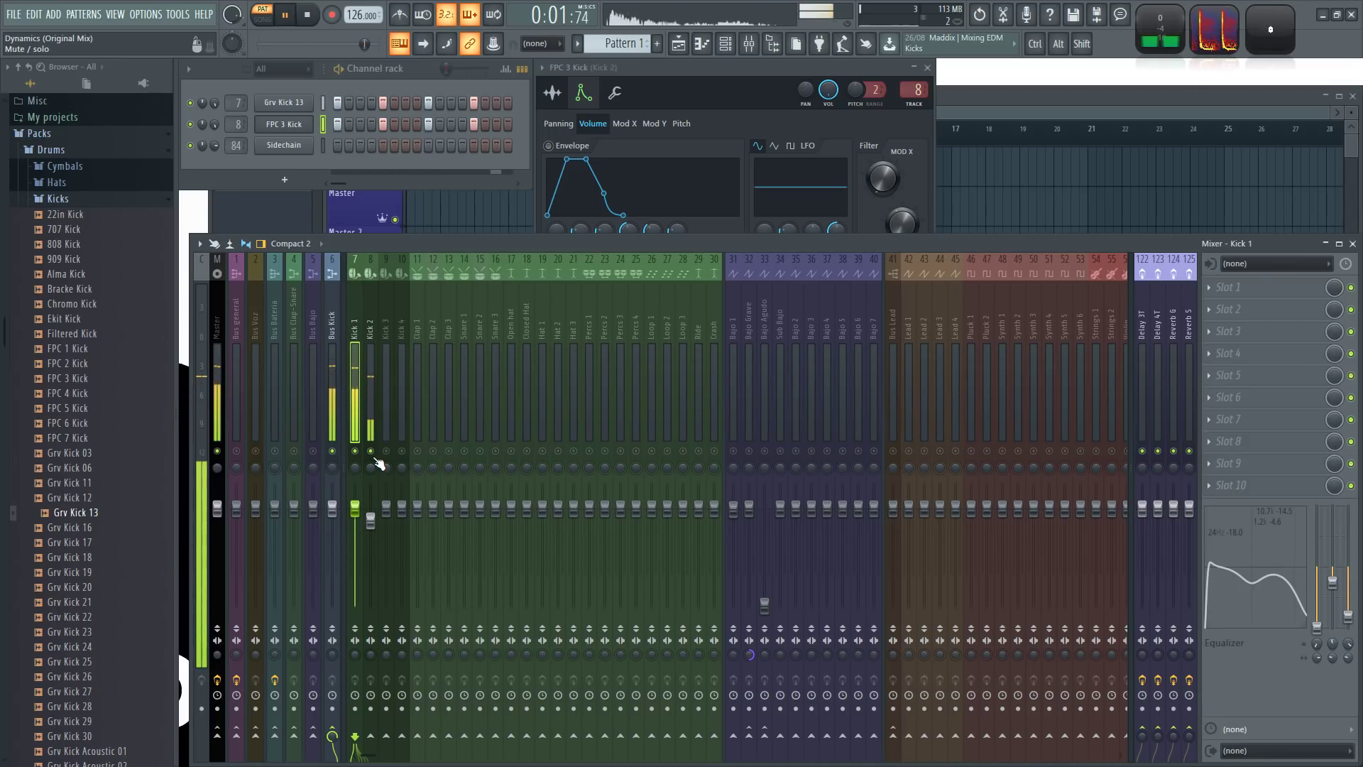
{"action": "key", "text": "space"}
- Load Fruity Limiter into effect slot 4 of the Bus Kick track and position its window over the mixer
{"action": "left_click", "coordinate": [332, 335]}
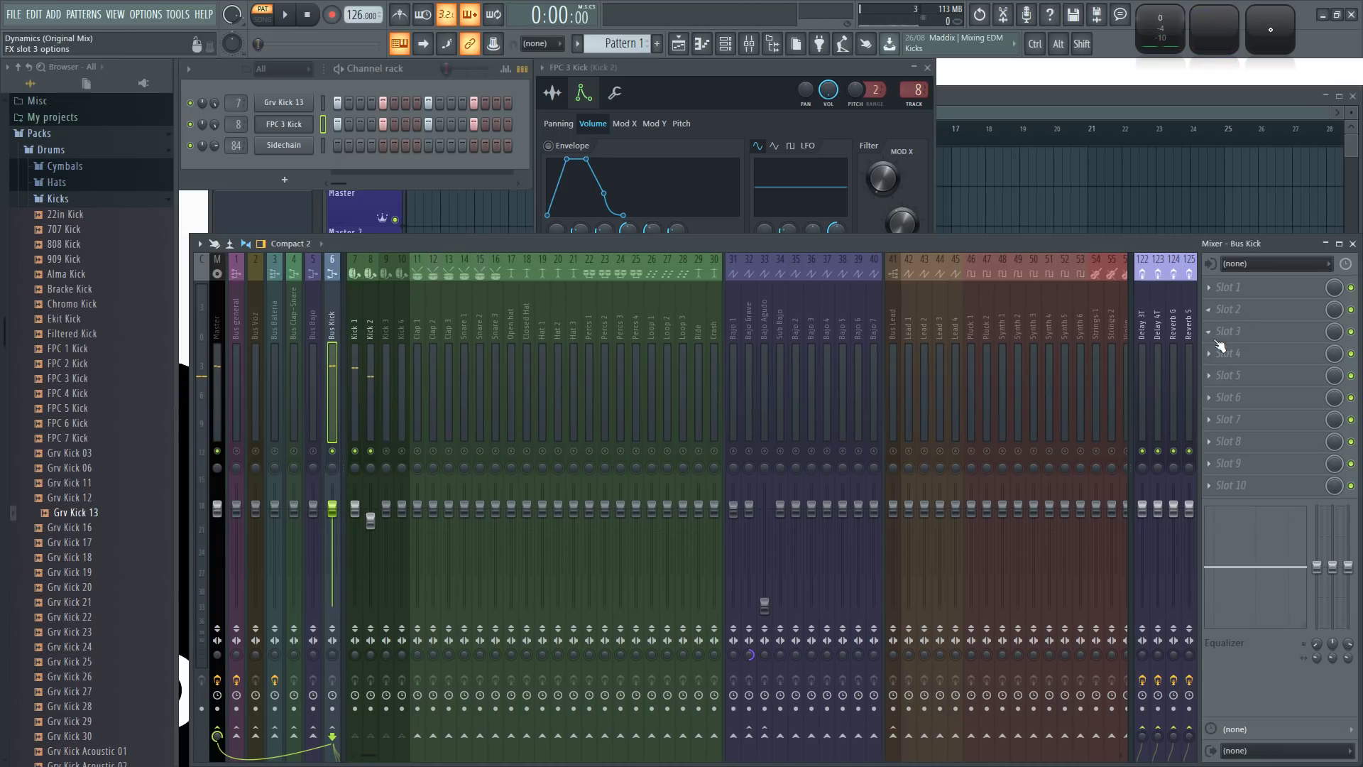
{"action": "left_click", "coordinate": [1213, 354]}
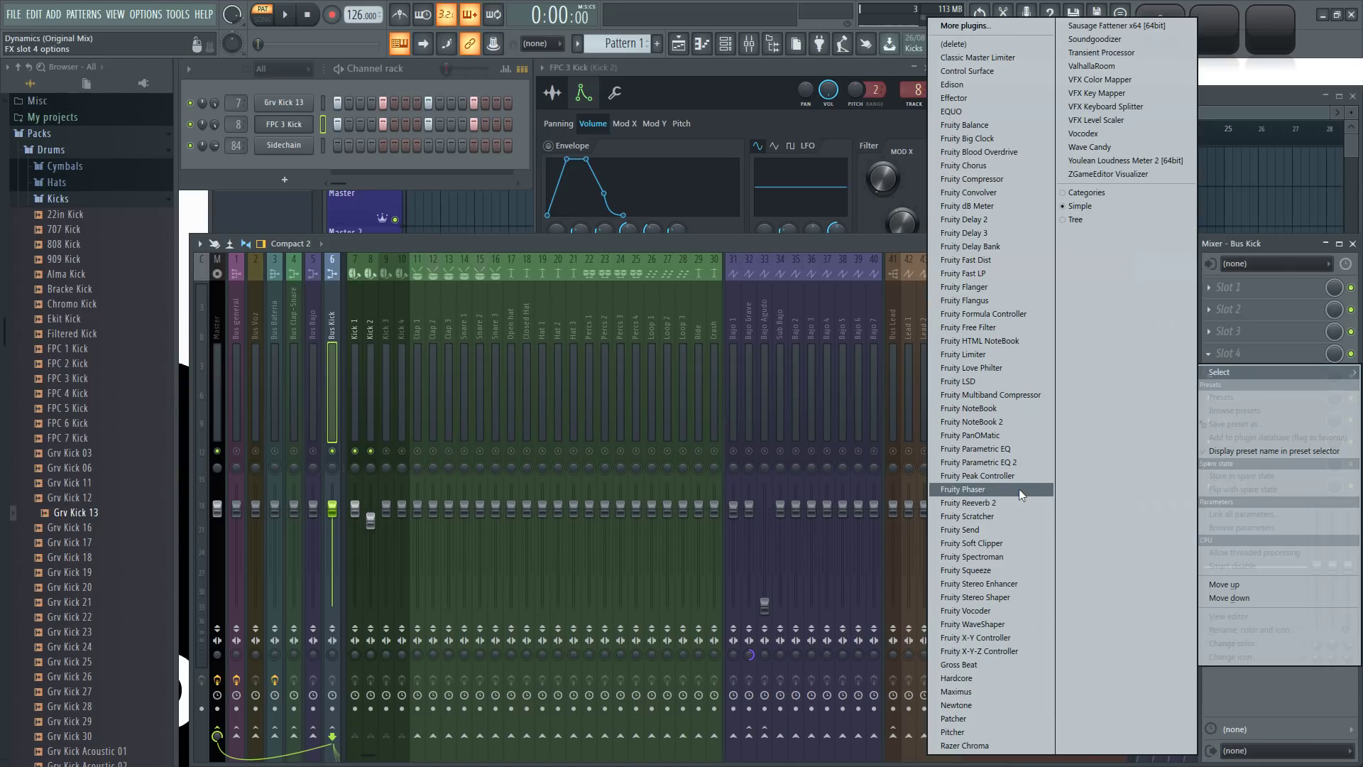
{"action": "left_click", "coordinate": [971, 353]}
{"action": "left_click_drag", "start_coordinate": [410, 154], "coordinate": [732, 341]}
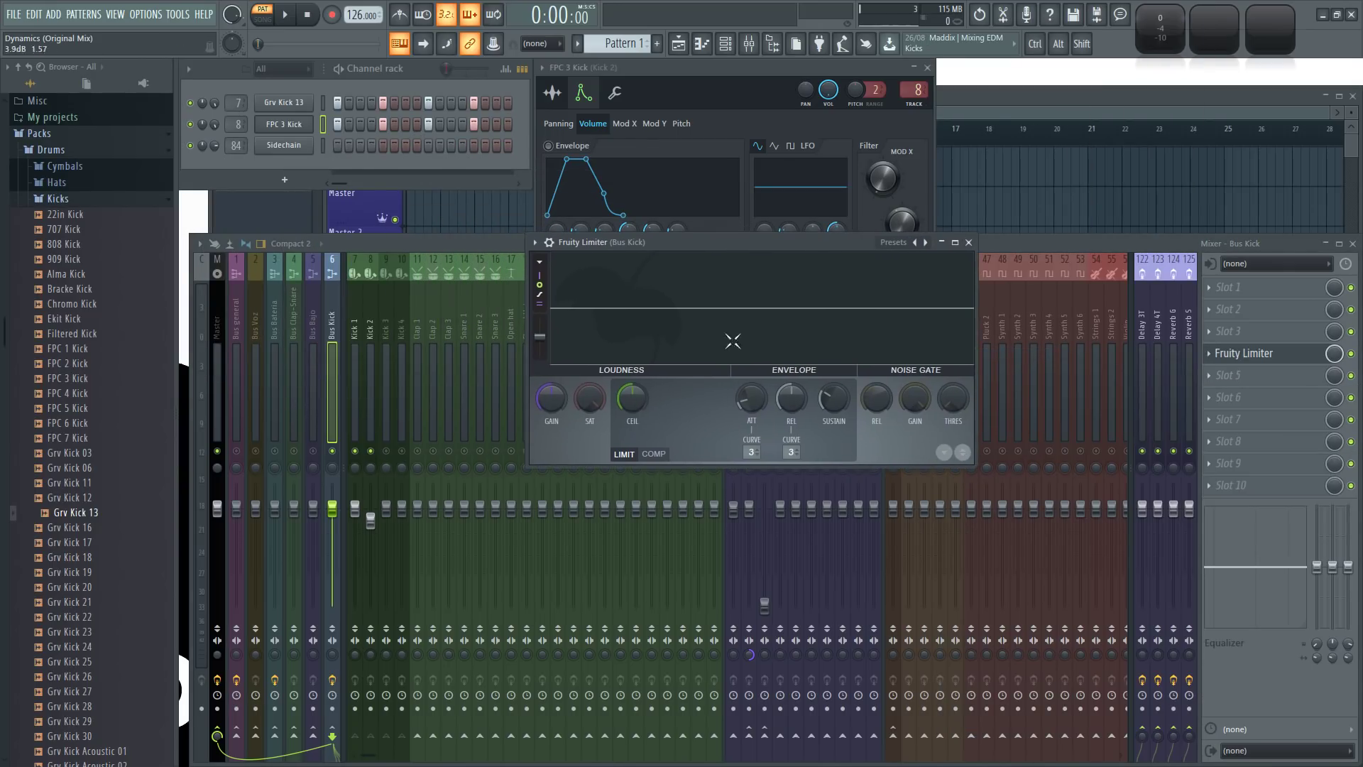
- Switch the Bus Kick's Fruity Limiter to compressor mode, adjust the threshold and raise the ratio
{"action": "left_click", "coordinate": [653, 454]}
{"action": "mouse_move", "coordinate": [637, 399]}
{"action": "left_mouse_down"}
{"action": "mouse_move", "coordinate": [637, 426]}
{"action": "mouse_move", "coordinate": [635, 413]}
{"action": "left_mouse_up"}
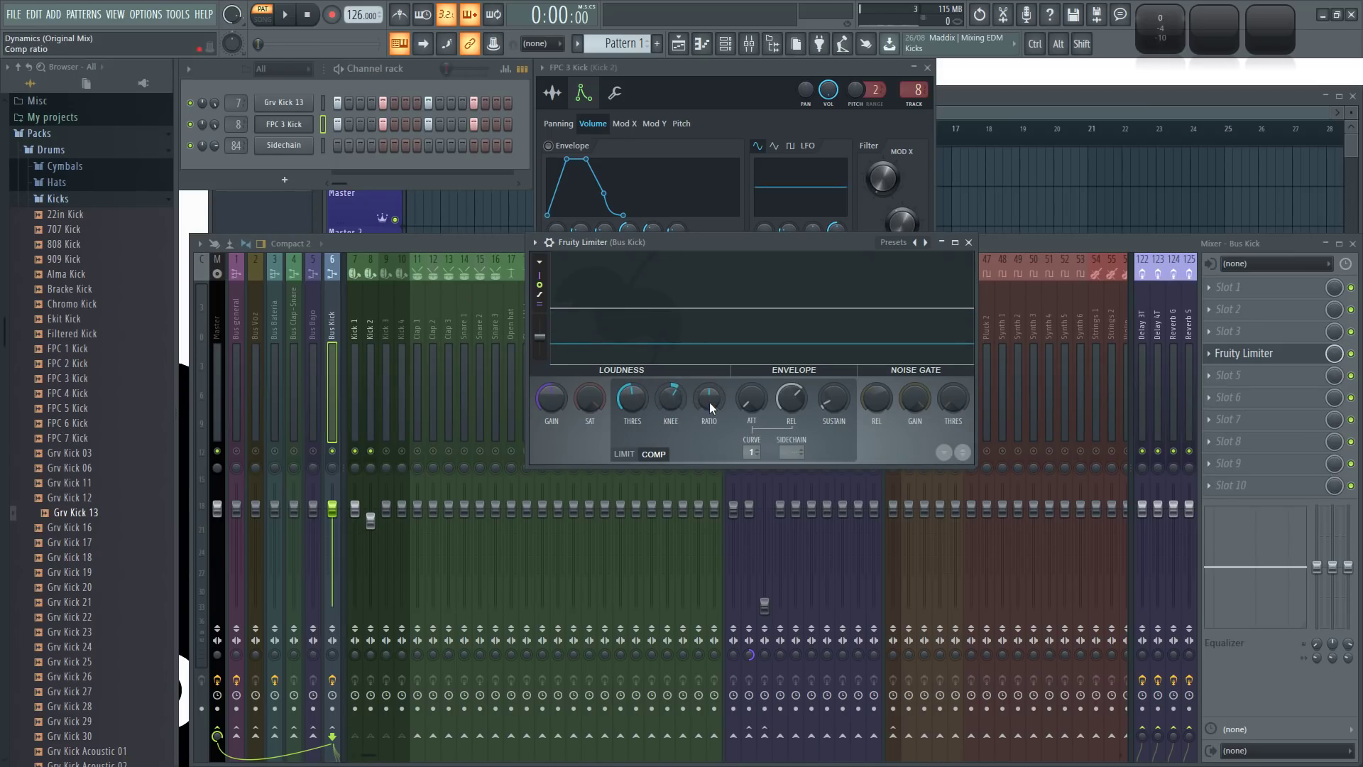
{"action": "left_click_drag", "start_coordinate": [634, 400], "coordinate": [633, 395]}
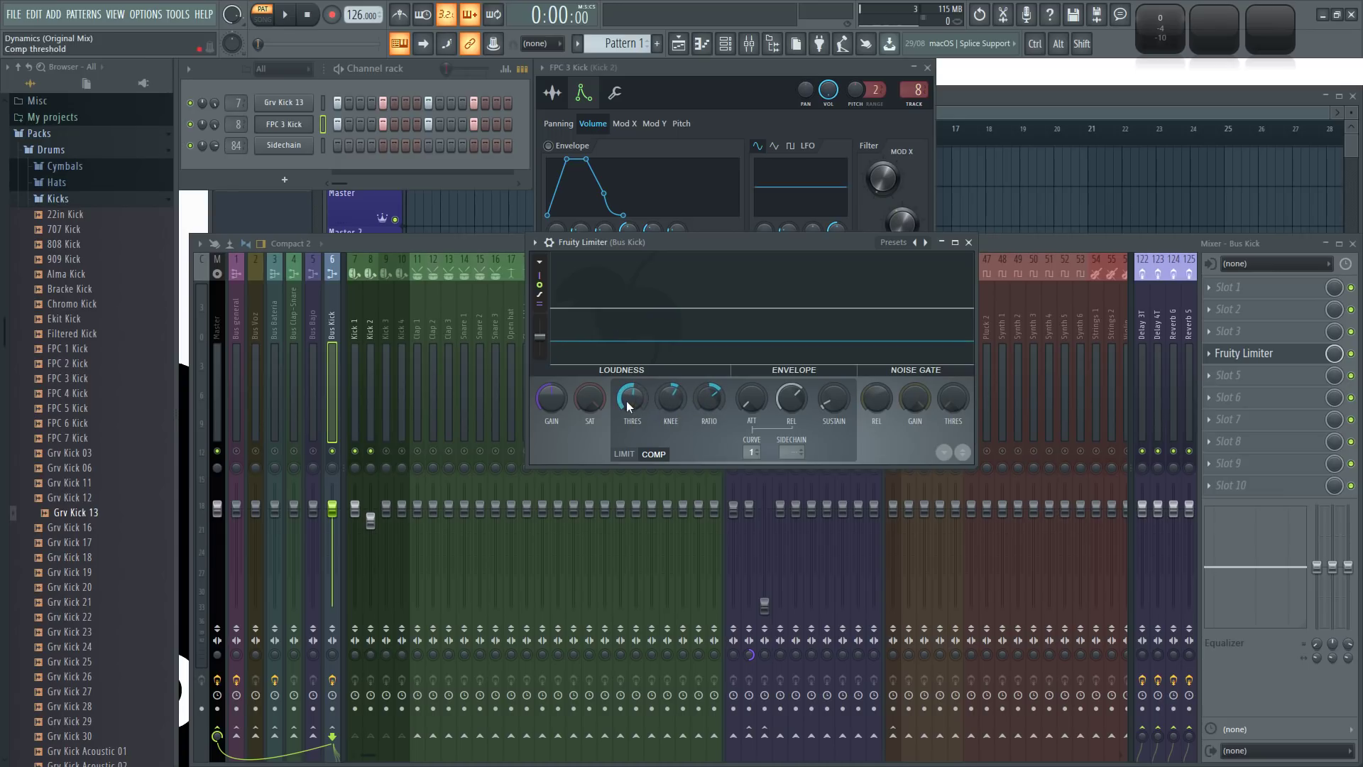
- Play the pattern while testing the saturation and fine-tuning the compressor threshold, and close Fruity Limiter
{"action": "key", "text": "space"}
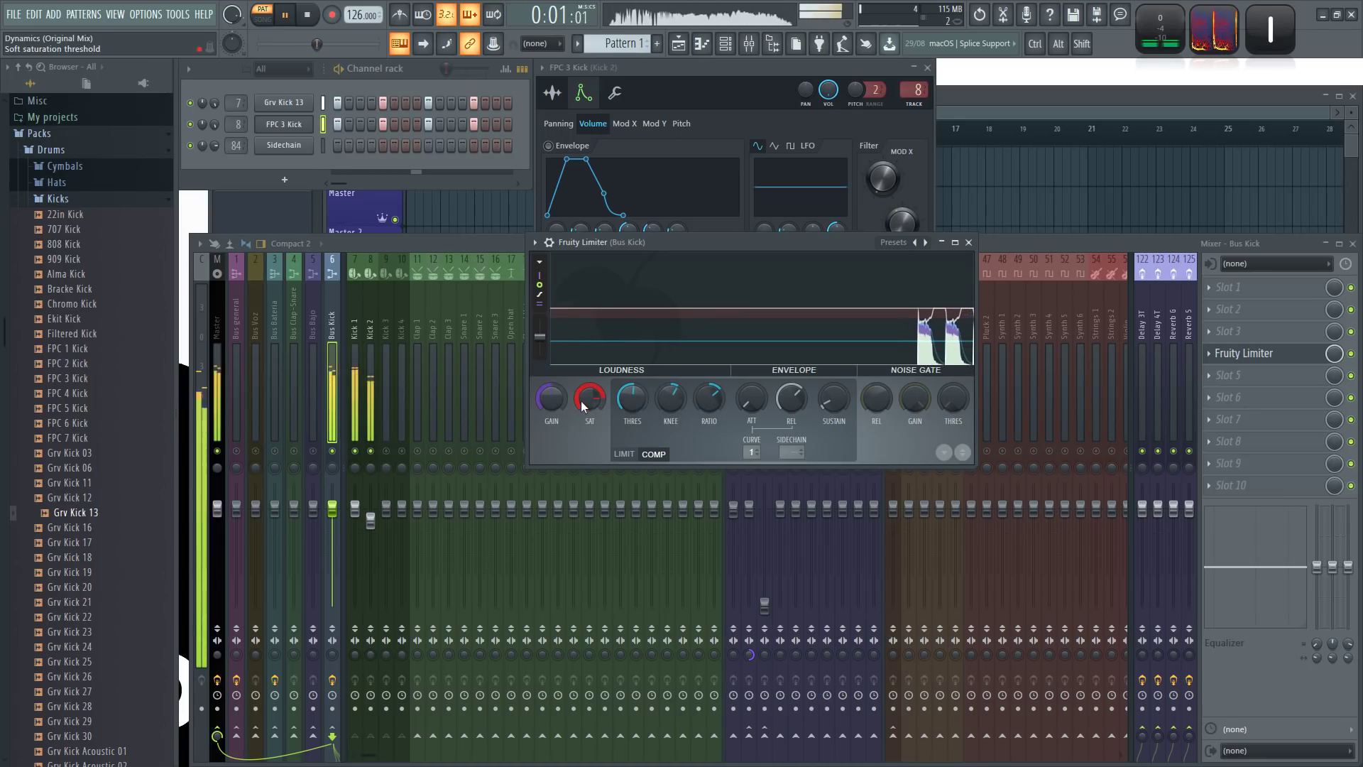
{"action": "left_click_drag", "start_coordinate": [627, 405], "coordinate": [591, 404]}
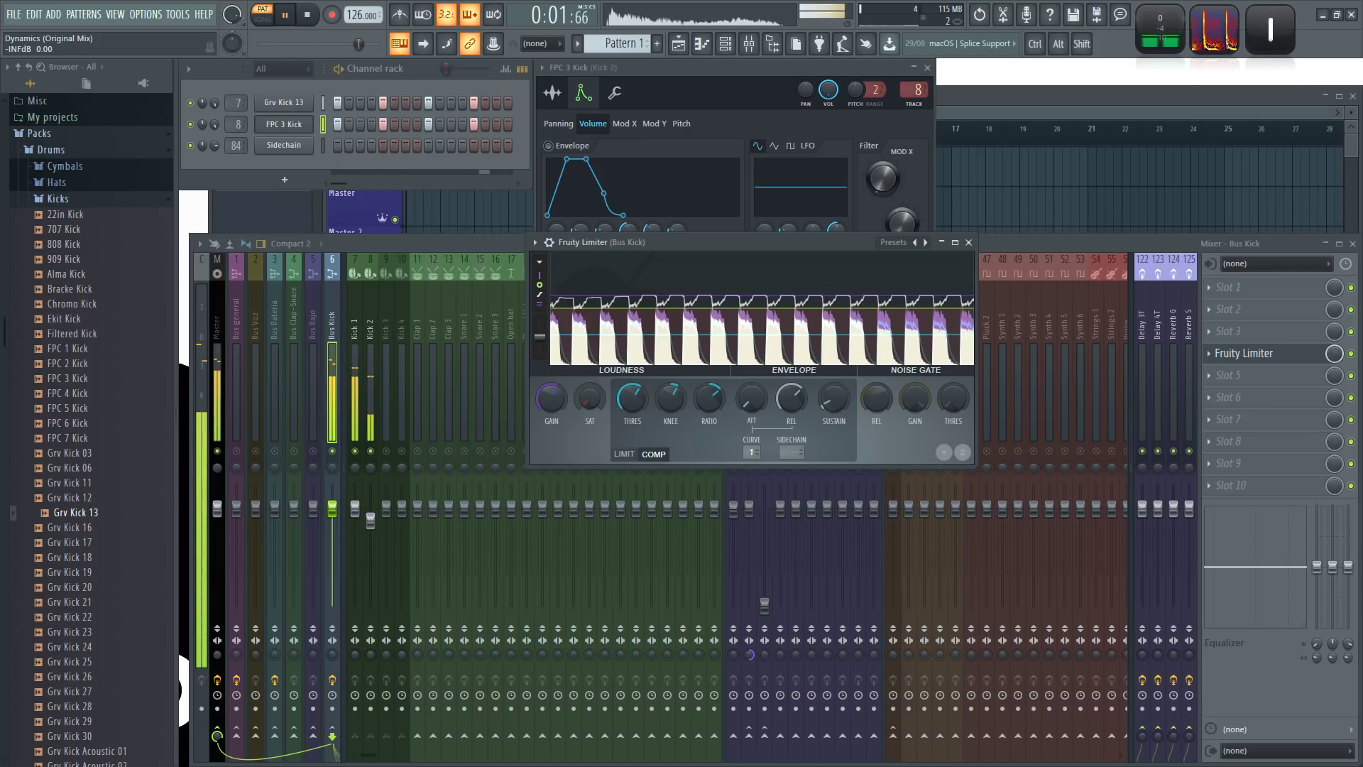
{"action": "key", "text": "space"}
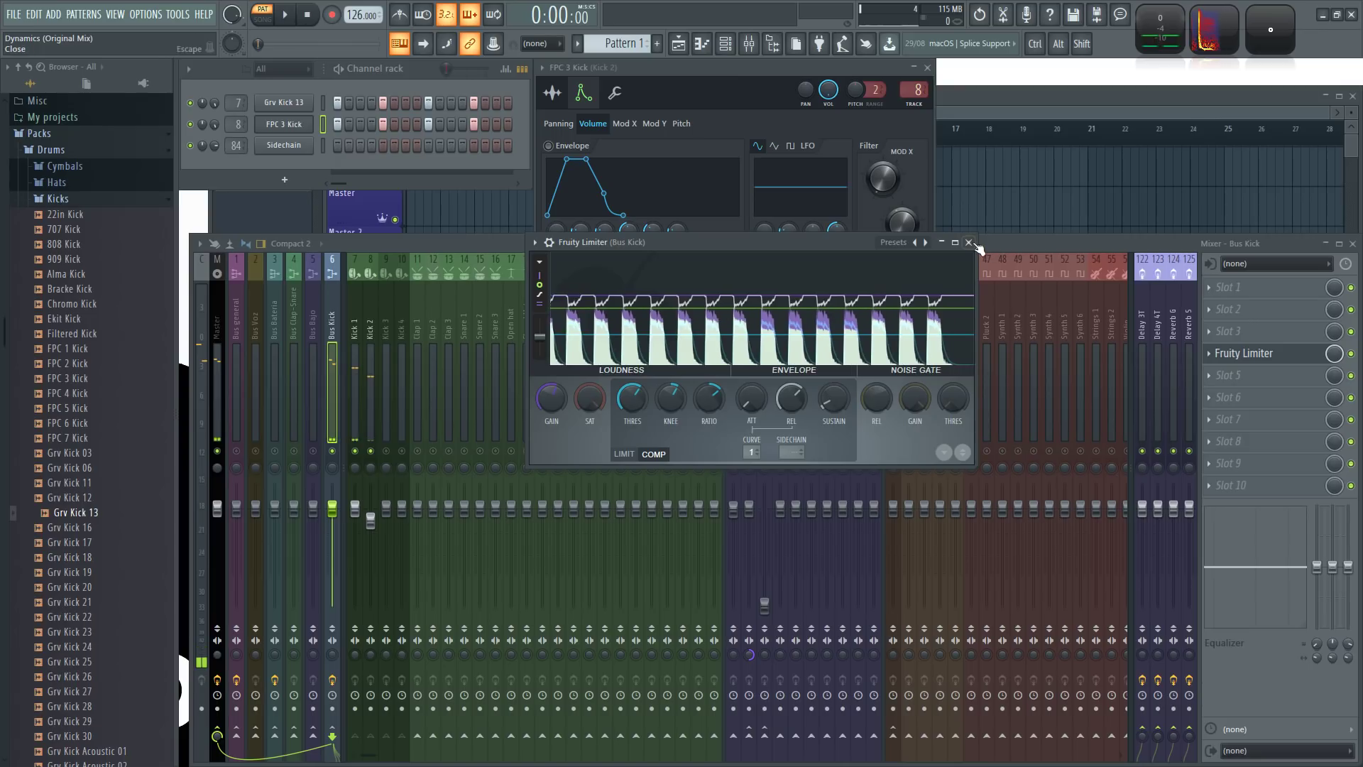
{"action": "left_click", "coordinate": [968, 242]}
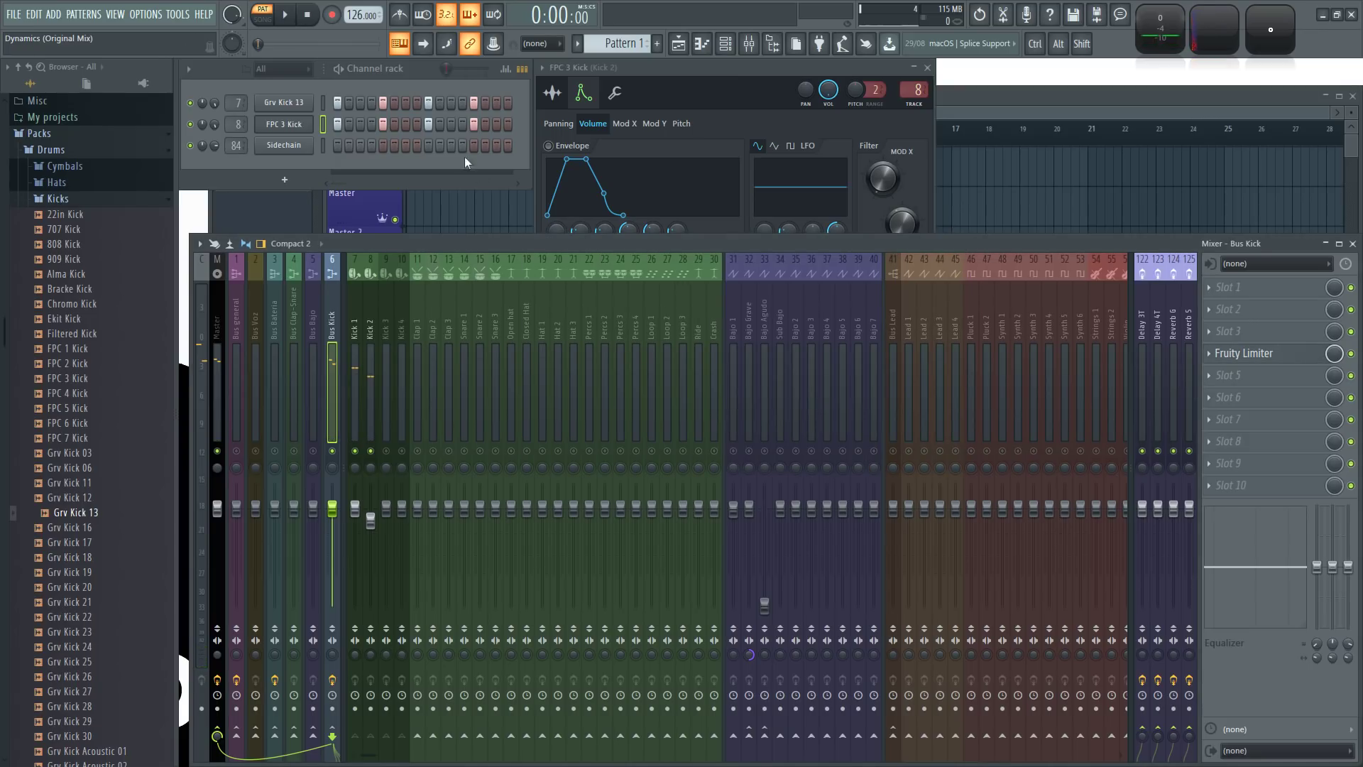
- Audition hat samples from the Drums pack's Hats folder and add AMX CH 2 as a new channel
{"action": "left_click", "coordinate": [58, 199]}
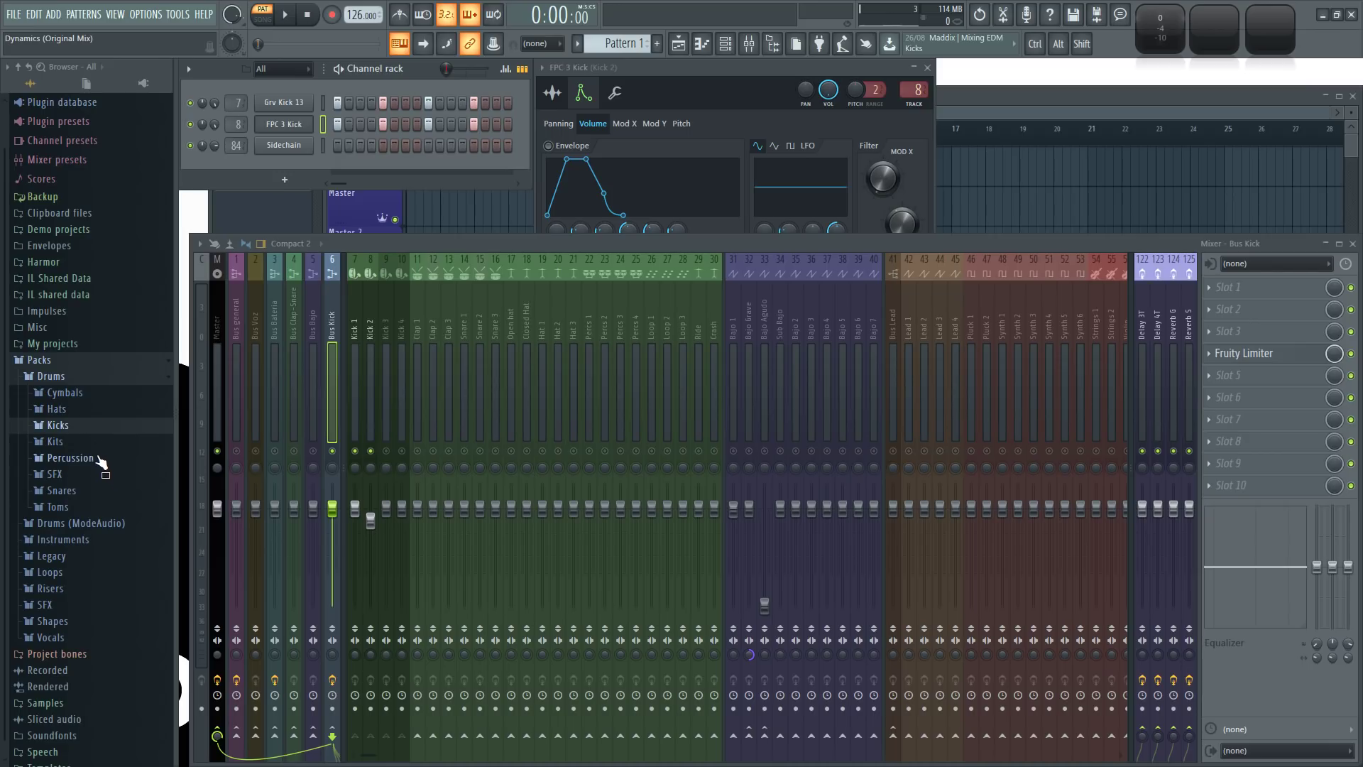
{"action": "left_click", "coordinate": [81, 410]}
{"action": "scroll", "coordinate": [137, 487], "scroll_direction": "down", "scroll_amount": 3}
{"action": "left_click", "coordinate": [91, 398]}
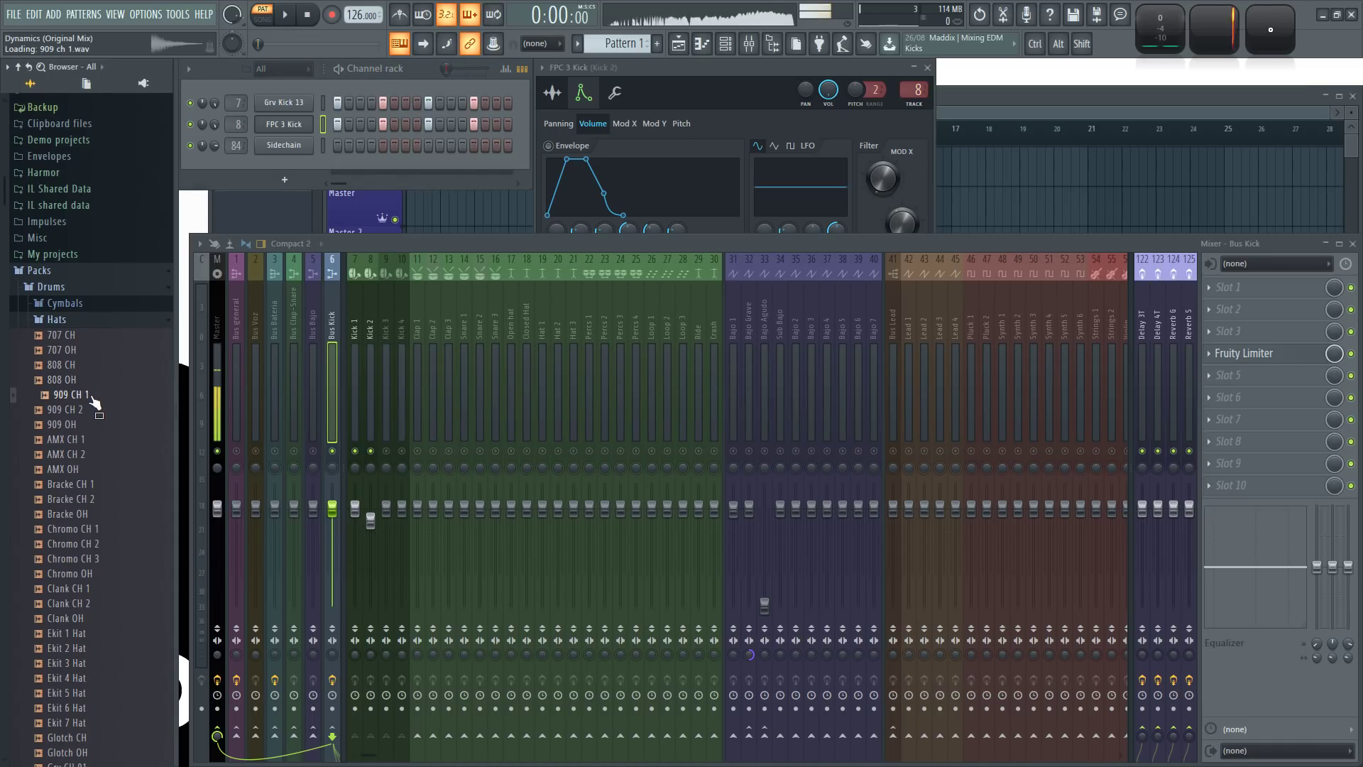
{"action": "left_click", "coordinate": [90, 456]}
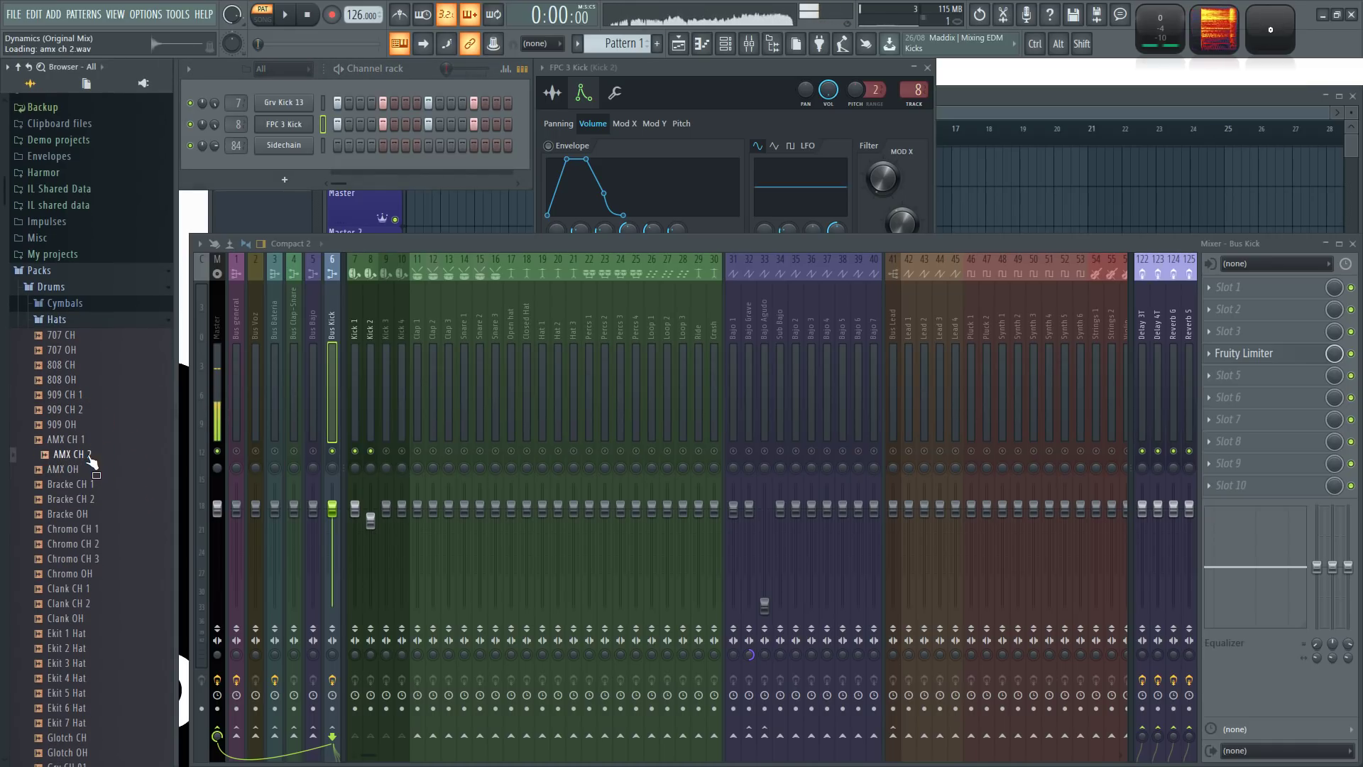
{"action": "left_click_drag", "start_coordinate": [91, 460], "coordinate": [282, 134]}
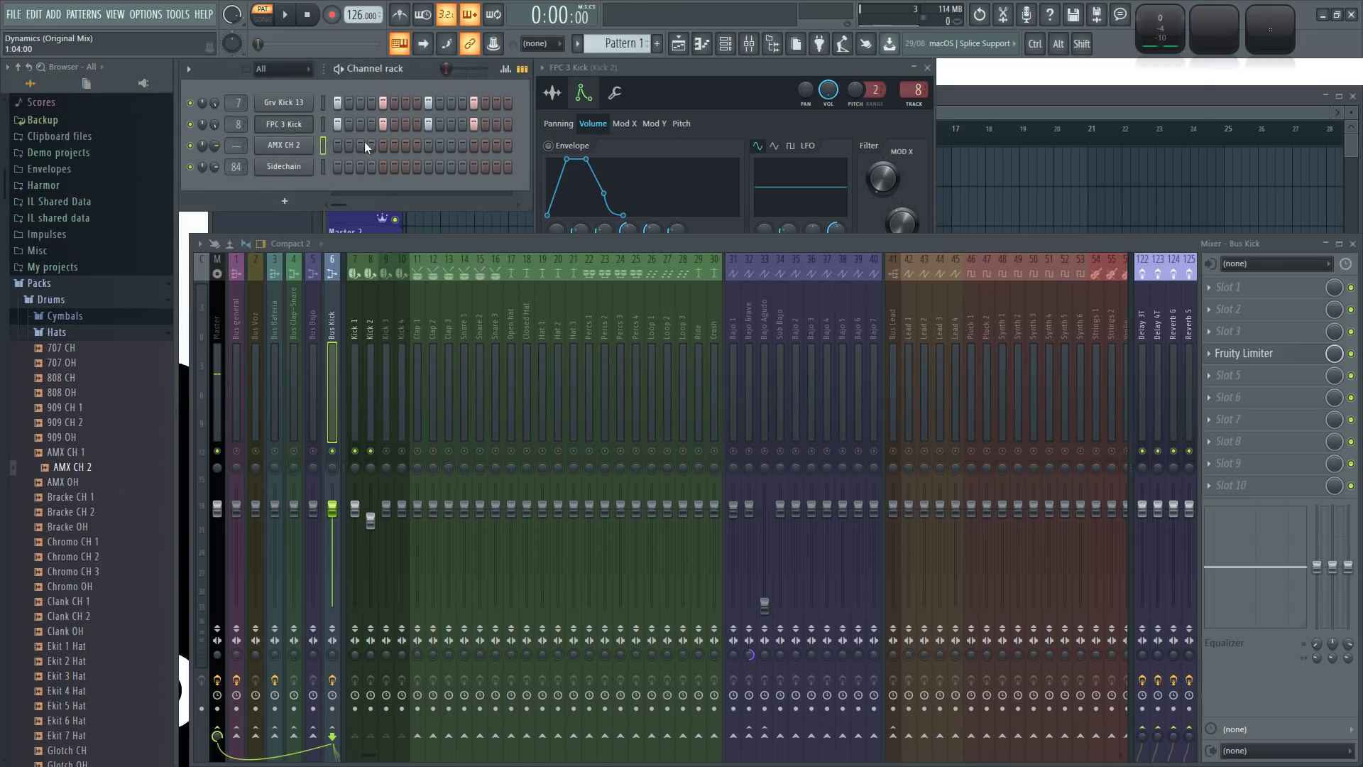
- Play the pattern and program AMX CH 2 as an offbeat hat on steps 3, 7, 11 and 15
{"action": "key", "text": "space"}
{"action": "left_click", "coordinate": [405, 145]}
{"action": "left_click", "coordinate": [451, 145]}
{"action": "left_click", "coordinate": [497, 146]}
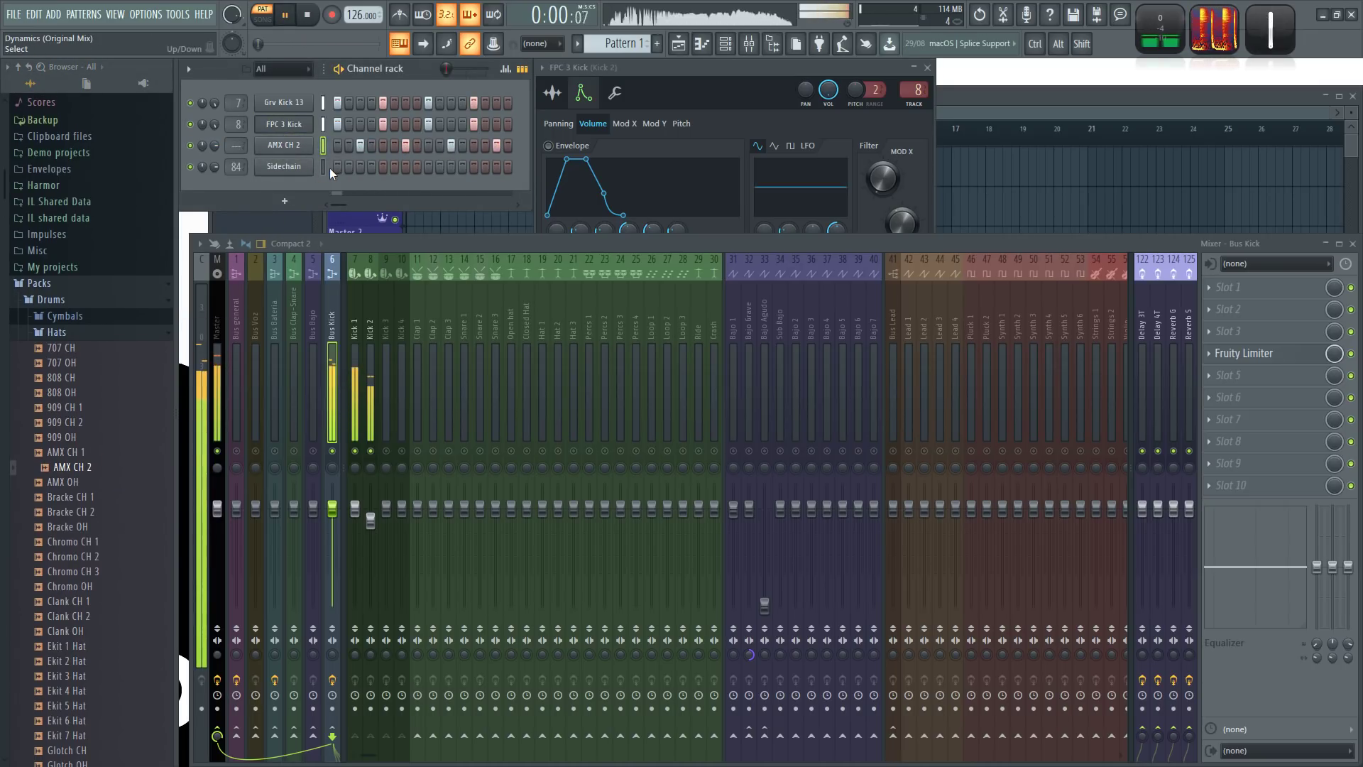
- Move the Sidechain channel to the top of the channel rack and stop playback
{"action": "key", "text": "alt+Down"}
{"action": "key", "text": "alt+Up"}
{"action": "key", "text": "alt+Up"}
{"action": "key", "text": "space"}
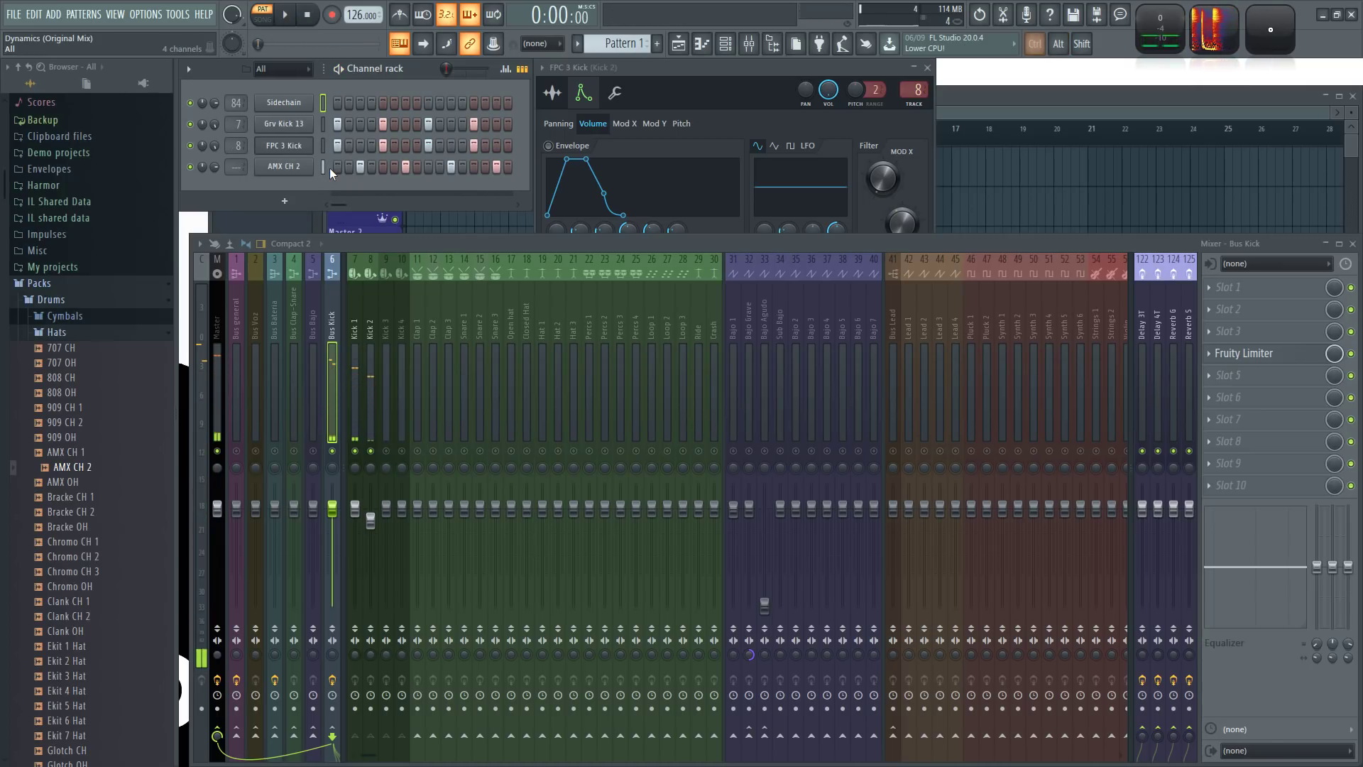
- Route AMX CH 2 to mixer track 17, Open hat, cut its low equalizer band and listen to the pattern
{"action": "left_click_drag", "start_coordinate": [235, 167], "coordinate": [236, 135]}
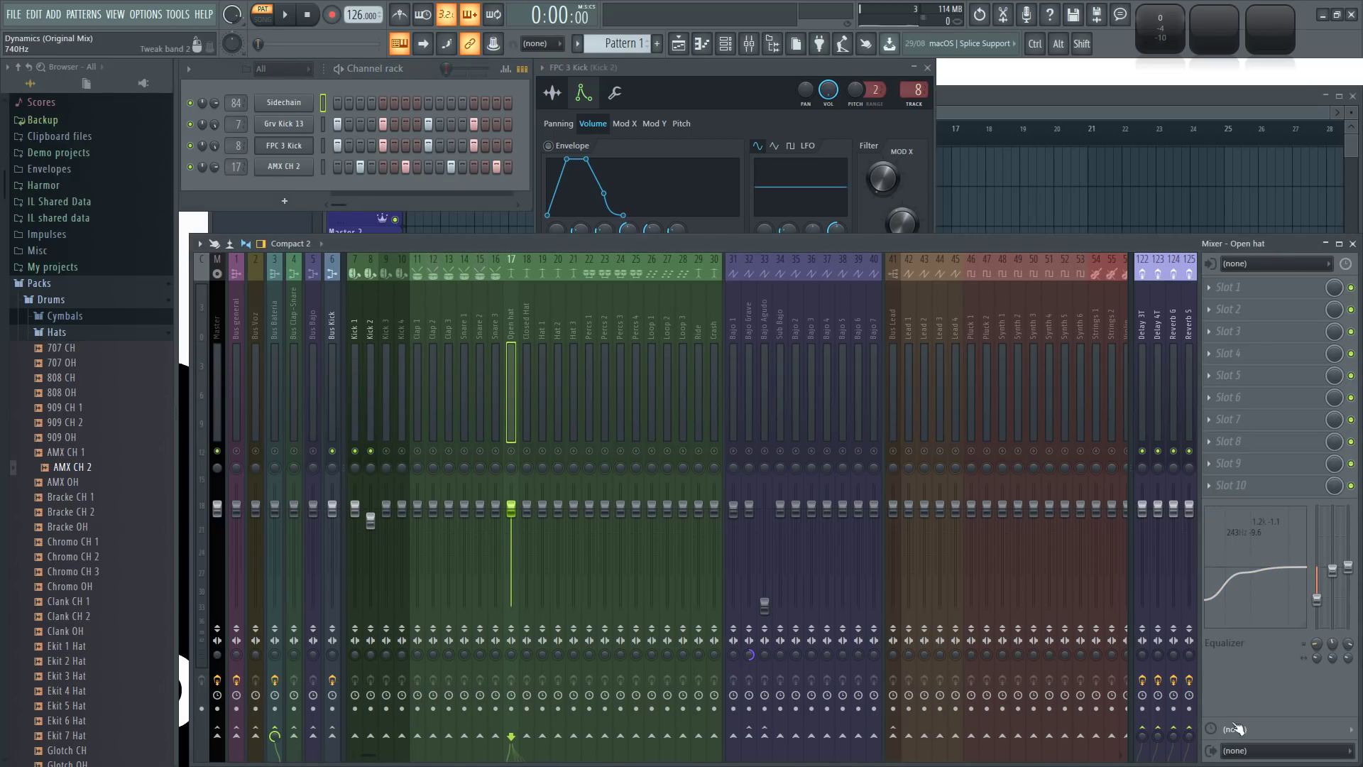
{"action": "key", "text": "space"}
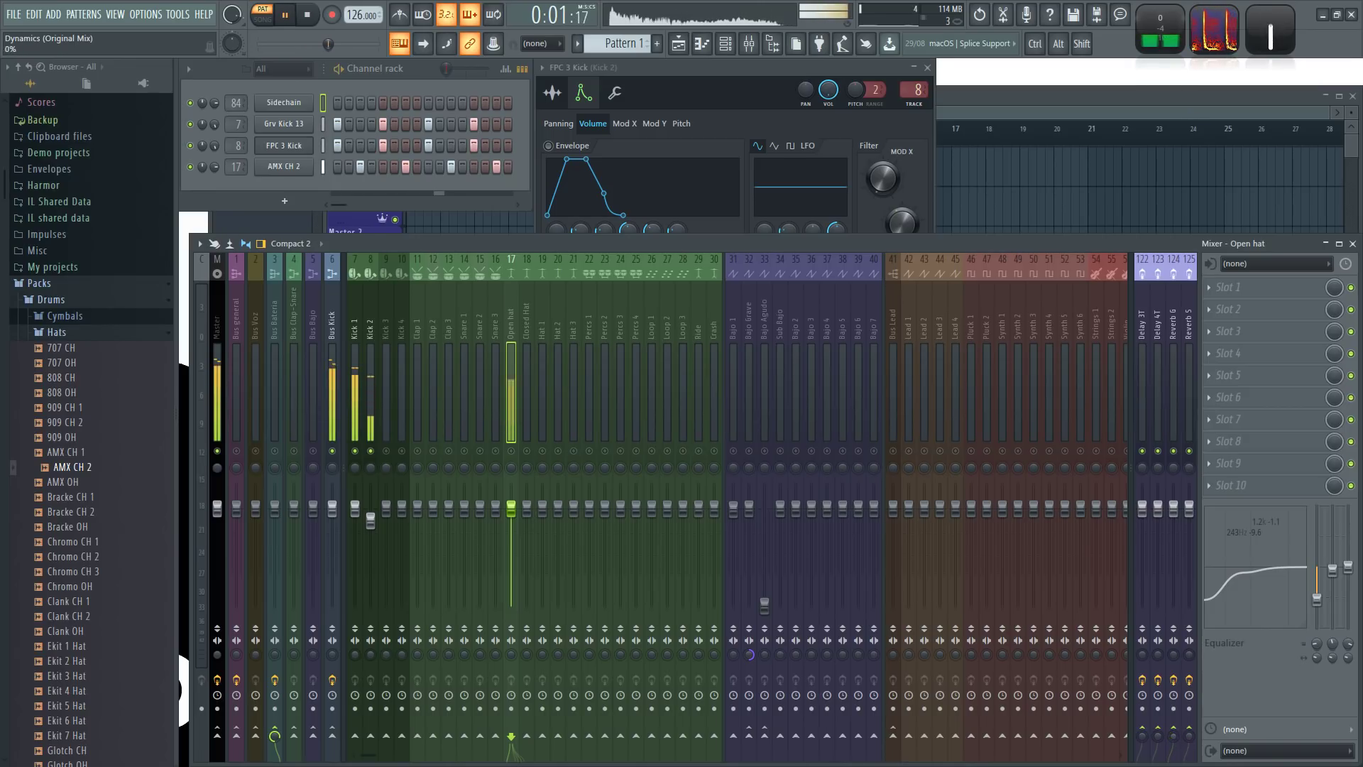
{"action": "key", "text": "space"}
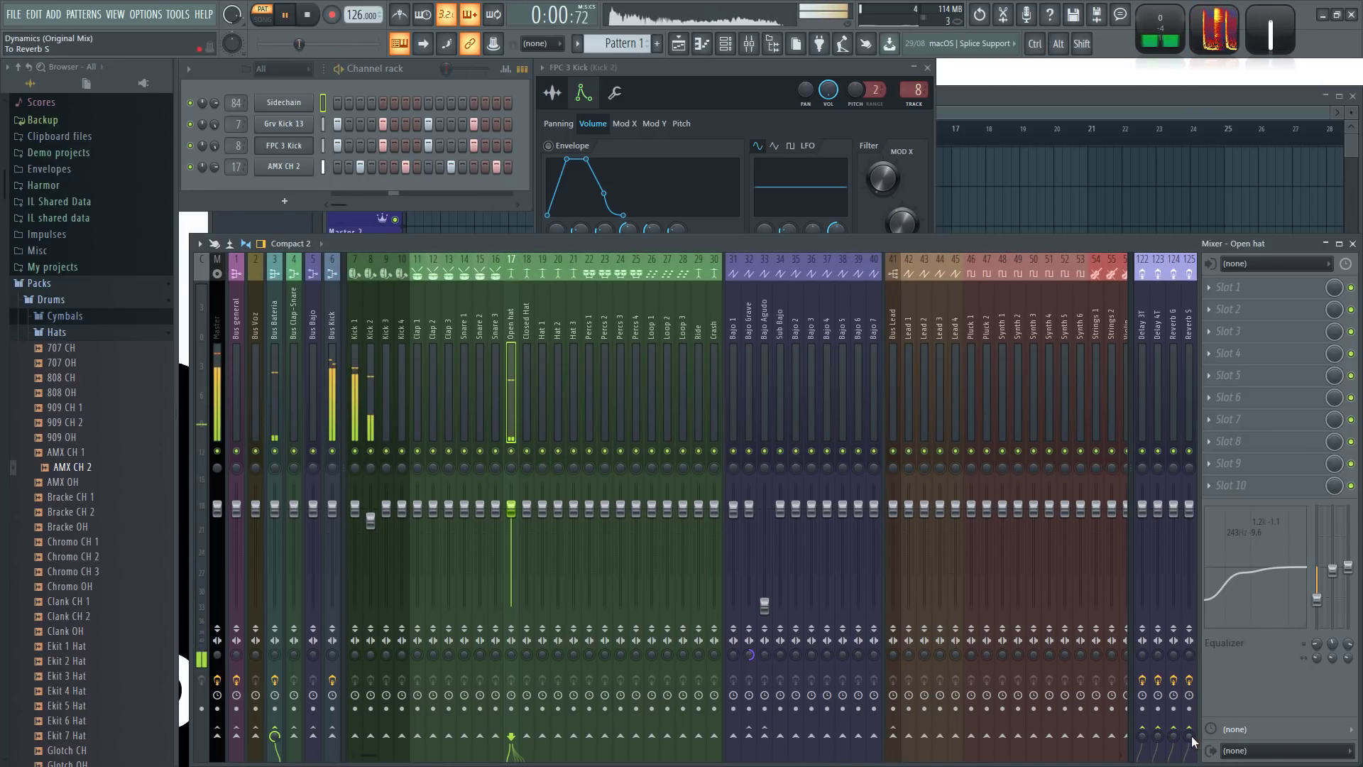
- Lower the Open hat track's mid equalizer band to -4.6, send it to the reverb tracks and reduce its fader
{"action": "left_click_drag", "start_coordinate": [1253, 570], "coordinate": [1248, 581]}
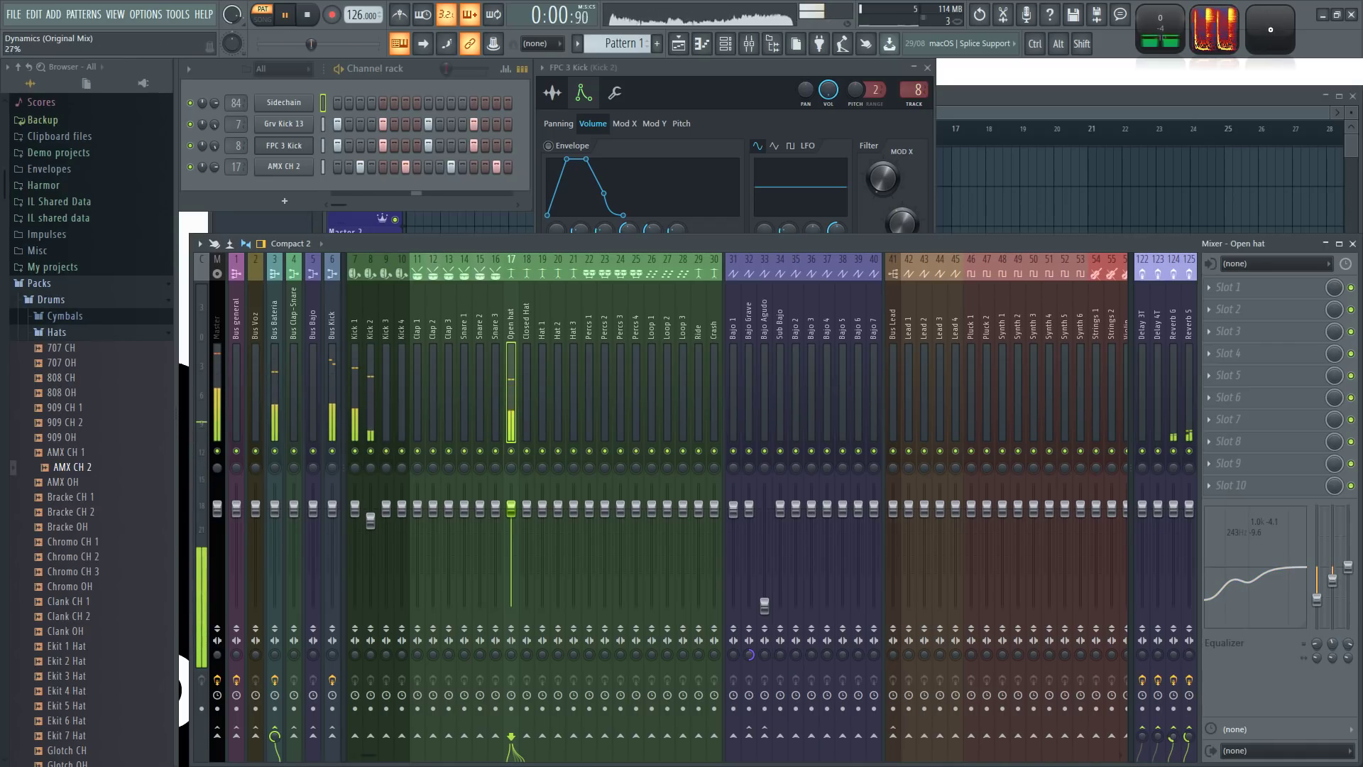
{"action": "left_click_drag", "start_coordinate": [1247, 583], "coordinate": [1247, 585]}
{"action": "key", "text": "space"}
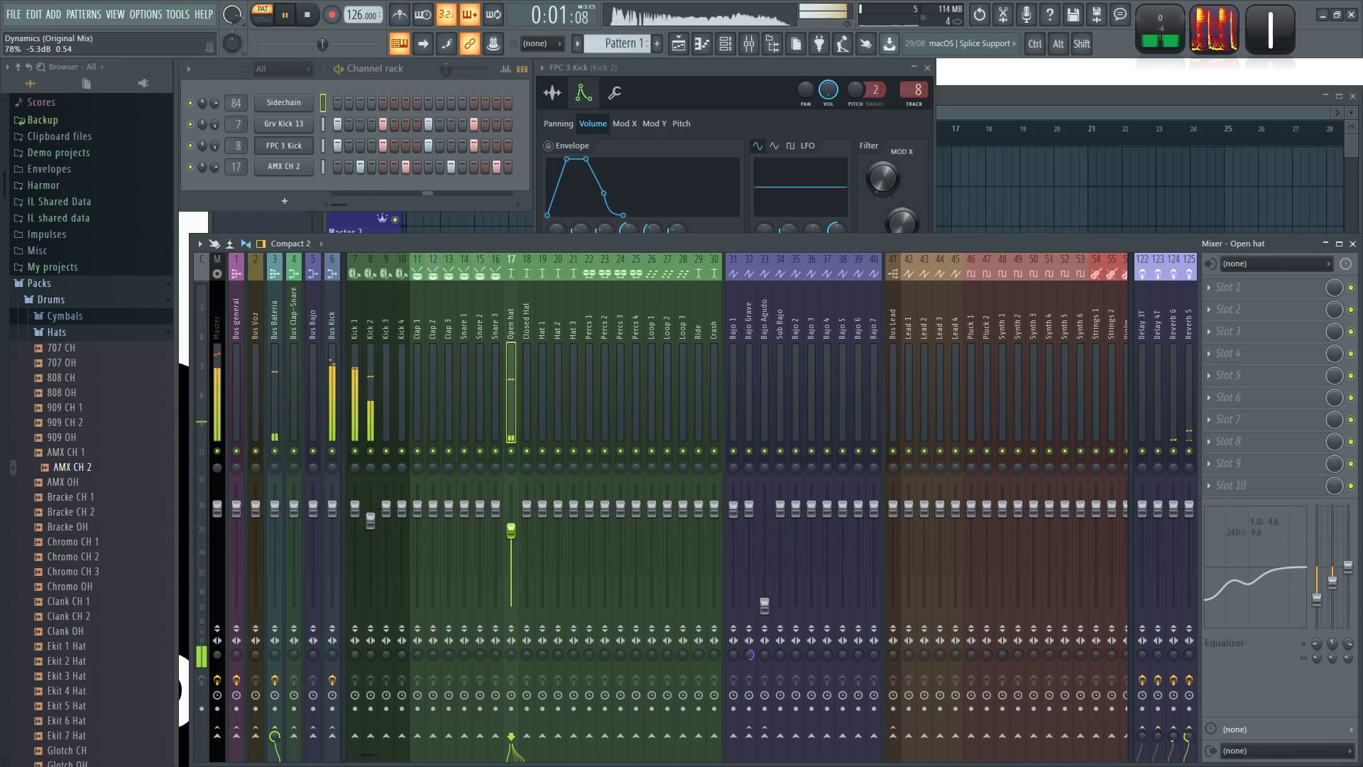
- Audition more hat samples, including Bracke, Chromo and Clank, and add Clank CH 2 as a new channel
{"action": "left_click", "coordinate": [86, 498]}
{"action": "left_click", "coordinate": [88, 514]}
{"action": "left_click", "coordinate": [94, 544]}
{"action": "left_click", "coordinate": [88, 589]}
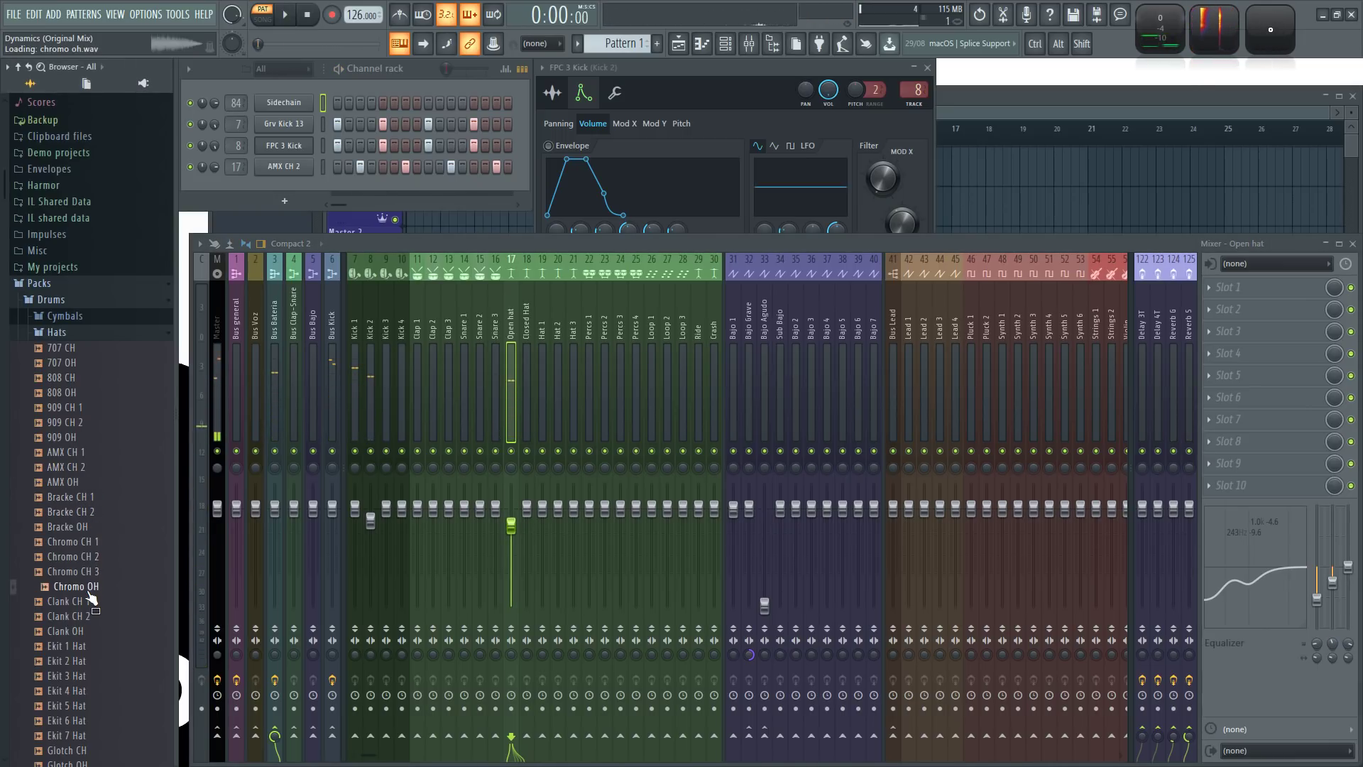
{"action": "scroll", "coordinate": [108, 587], "scroll_direction": "down", "scroll_amount": 4}
{"action": "scroll", "coordinate": [108, 585], "scroll_direction": "down", "scroll_amount": 2}
{"action": "left_click", "coordinate": [110, 350]}
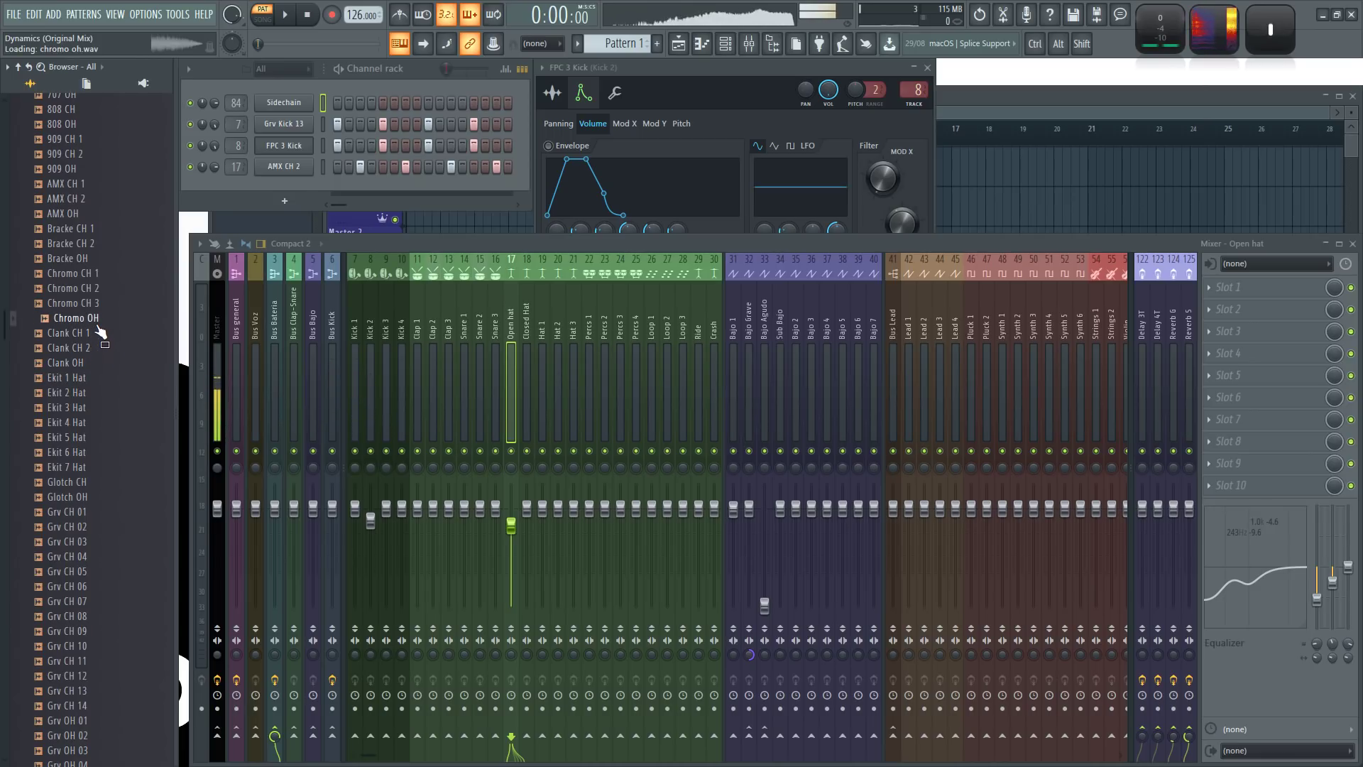
{"action": "left_click_drag", "start_coordinate": [88, 355], "coordinate": [293, 189]}
- Open the Clank CH 2 channel settings beside the channel rack and show the second set of precomputed effects
{"action": "left_click", "coordinate": [284, 188]}
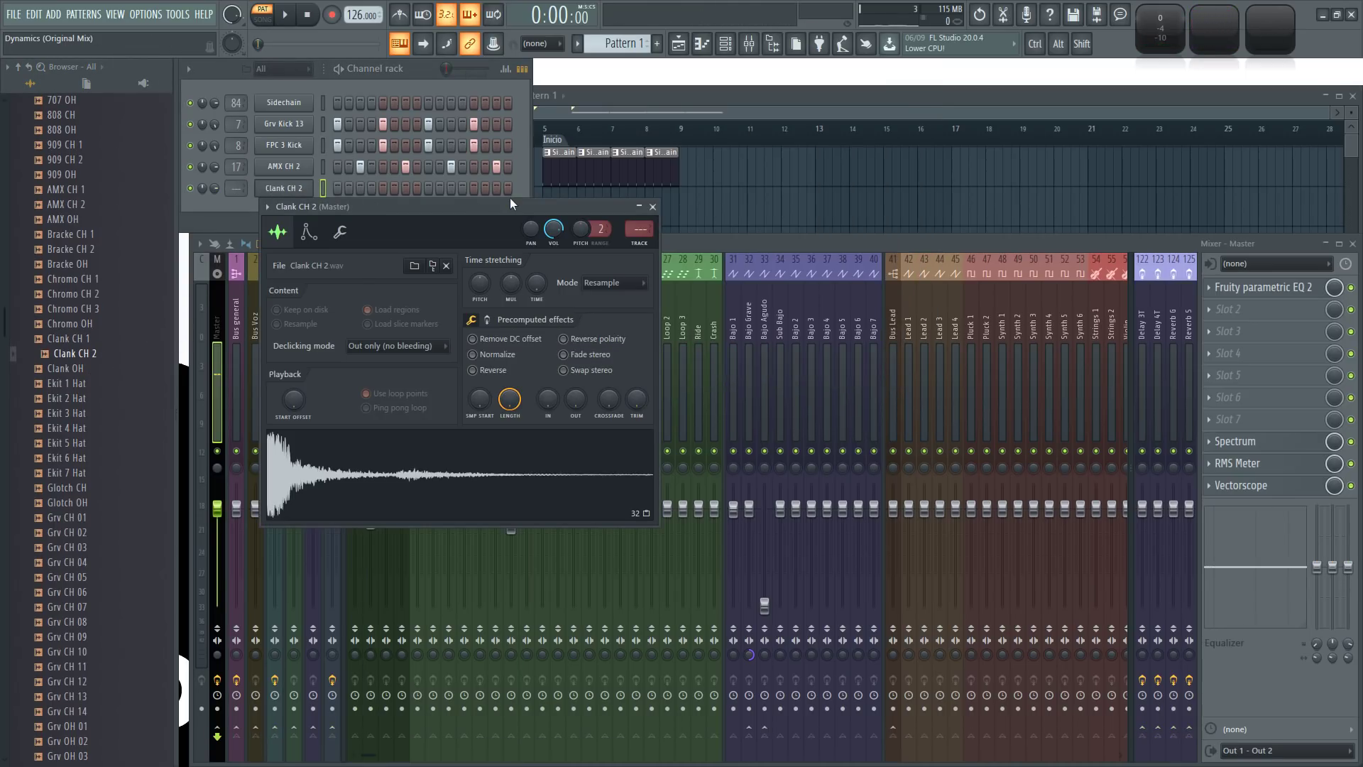
{"action": "left_click_drag", "start_coordinate": [421, 206], "coordinate": [694, 71]}
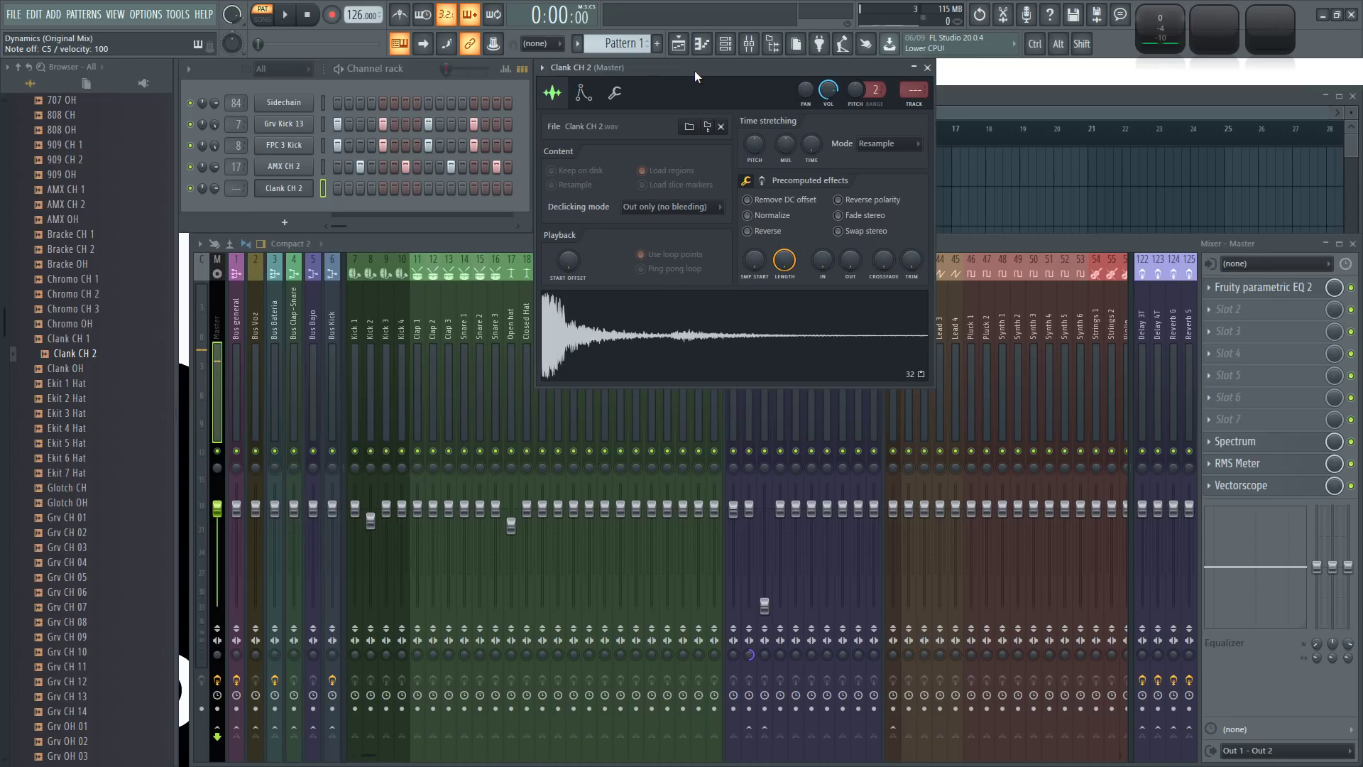
{"action": "left_click", "coordinate": [762, 181]}
- Try the Pogo effect on the Clank CH 2 sample and reset it to its default
{"action": "mouse_move", "coordinate": [914, 269]}
{"action": "left_mouse_down"}
{"action": "mouse_move", "coordinate": [915, 256]}
{"action": "mouse_move", "coordinate": [914, 268]}
{"action": "left_mouse_up"}
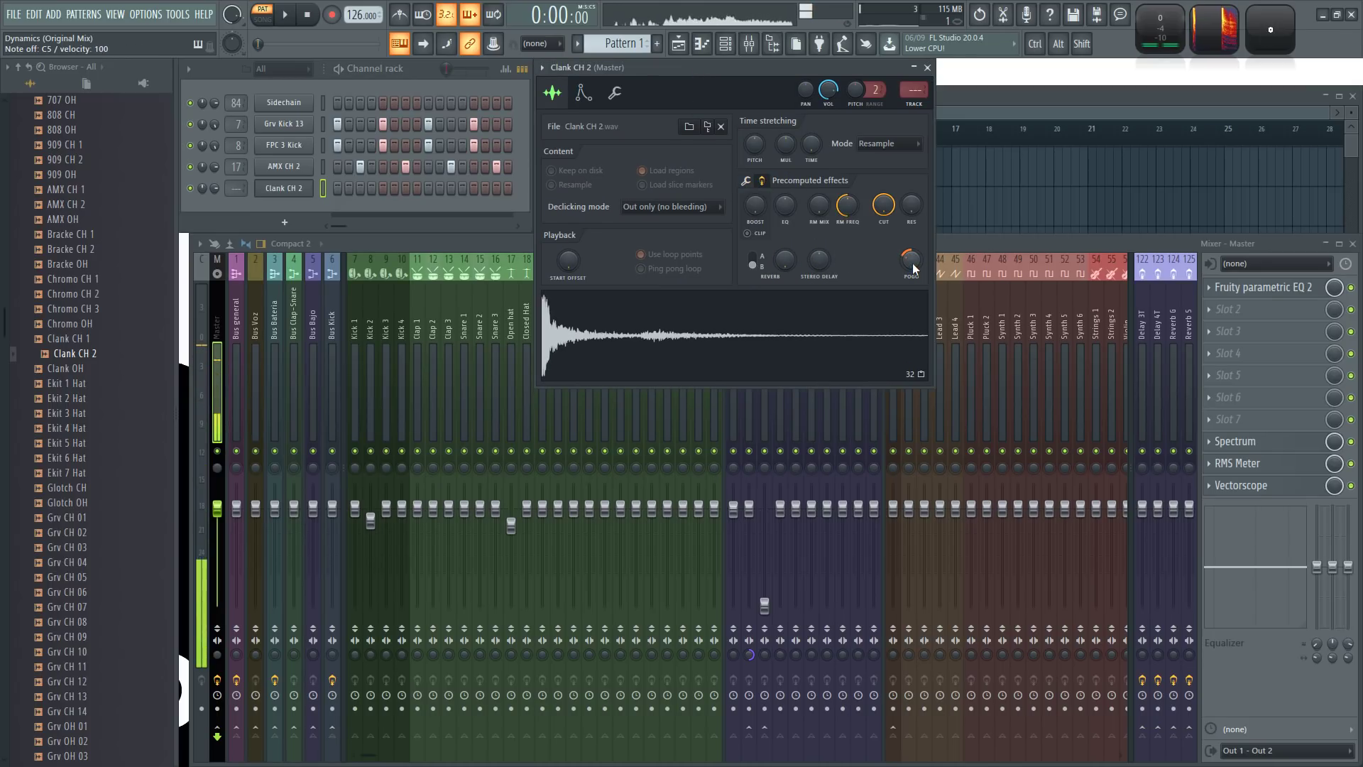
{"action": "left_click", "coordinate": [914, 268], "text": "alt"}
{"action": "key", "text": "q"}
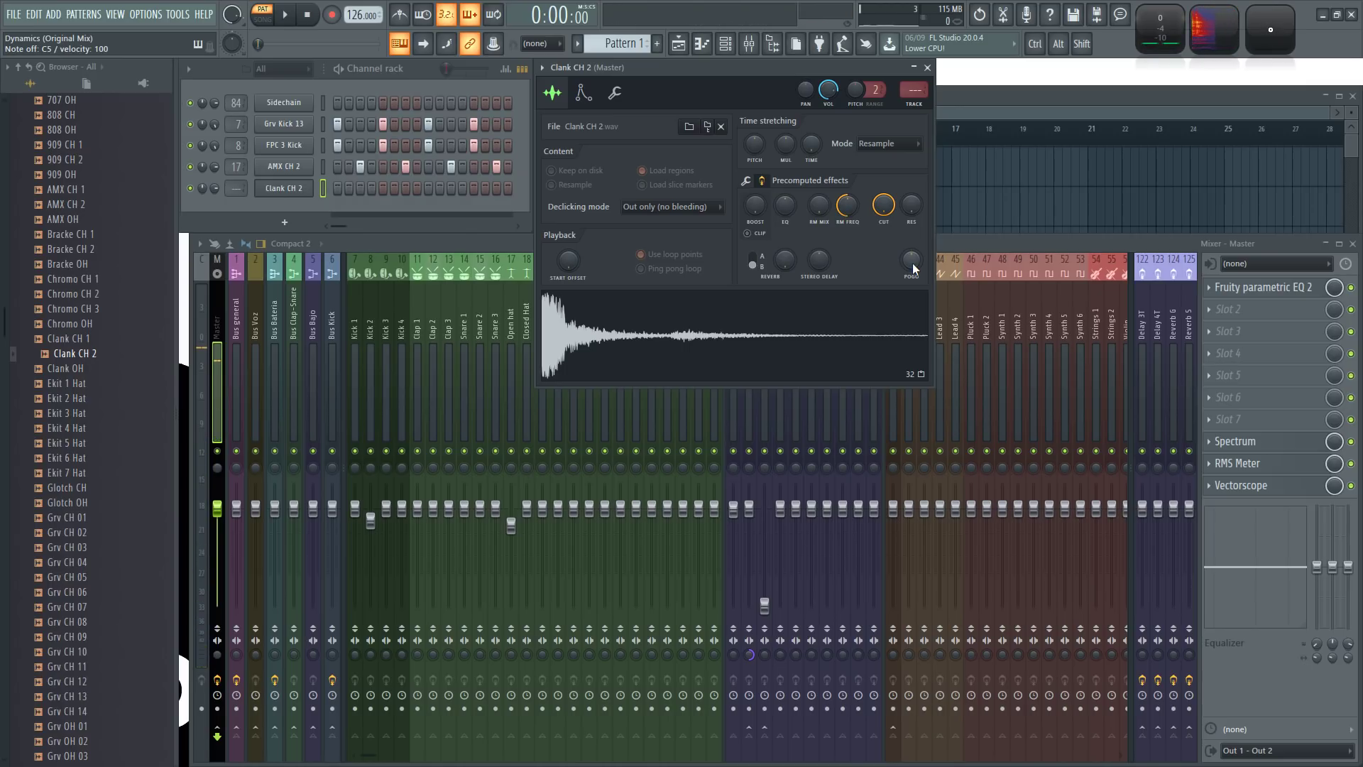
- Raise the Boost of the Clank CH 2 sample and listen to it
{"action": "left_click_drag", "start_coordinate": [755, 206], "coordinate": [760, 207]}
{"action": "key", "text": "q"}
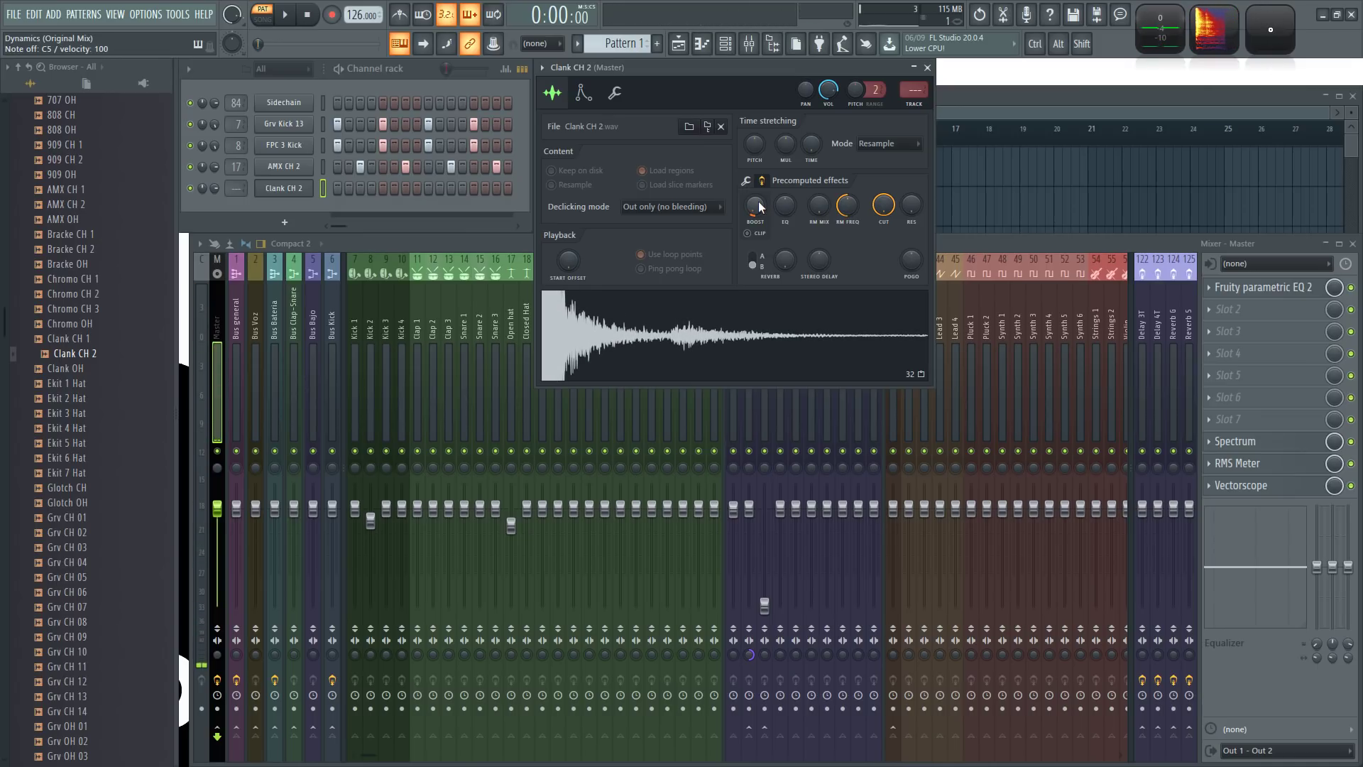
- Set the Clank CH 2 filter type to LPx2 and enable its Mod X envelope with a positive amount, auditioning the sound
{"action": "left_click", "coordinate": [583, 96]}
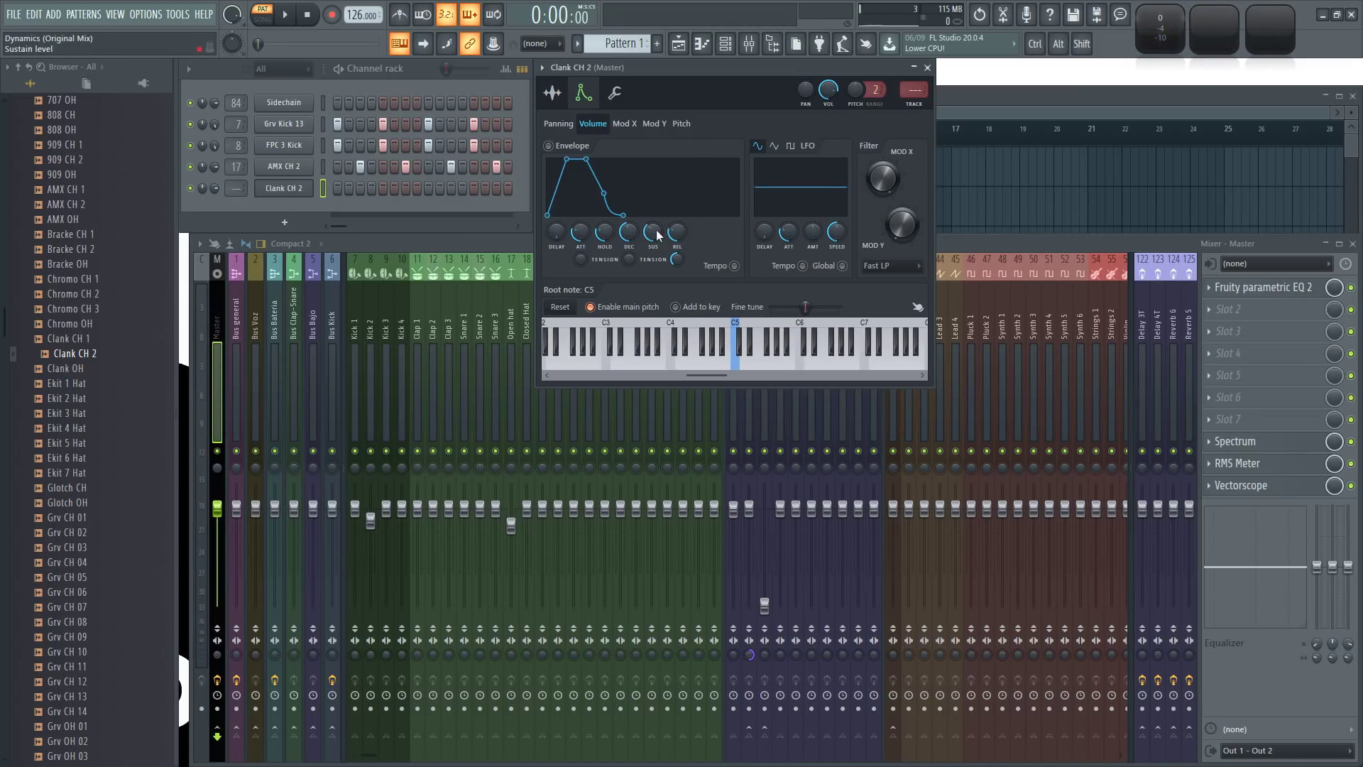
{"action": "left_click", "coordinate": [625, 125]}
{"action": "left_click", "coordinate": [906, 266]}
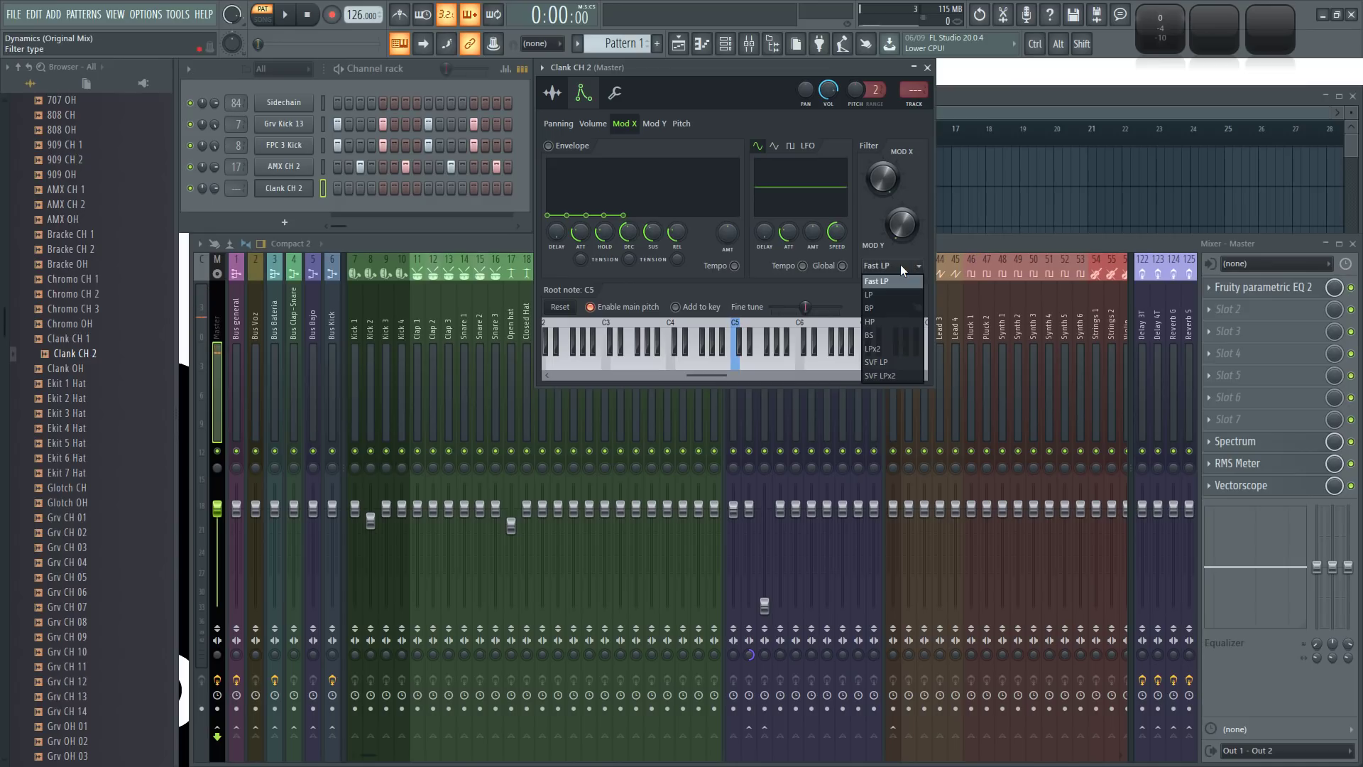
{"action": "left_click", "coordinate": [879, 349]}
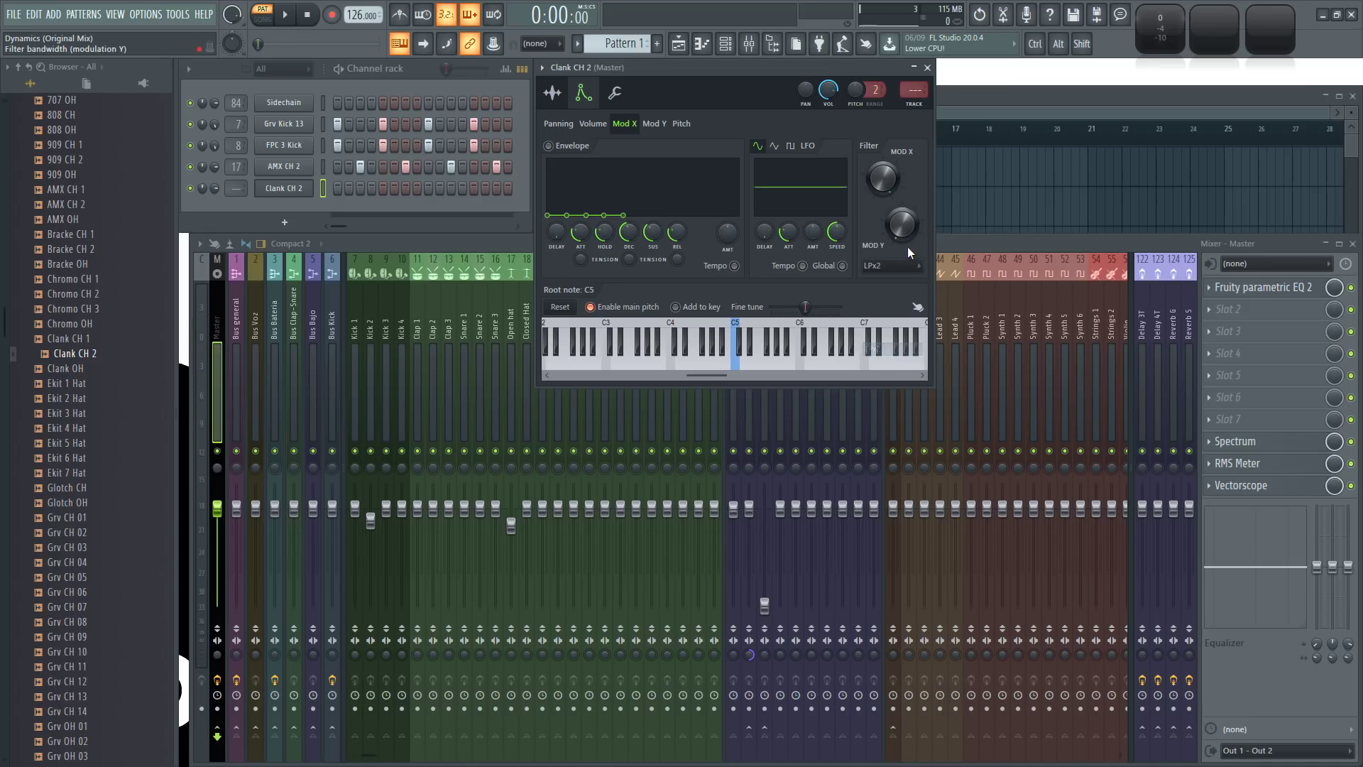
{"action": "key", "text": "z"}
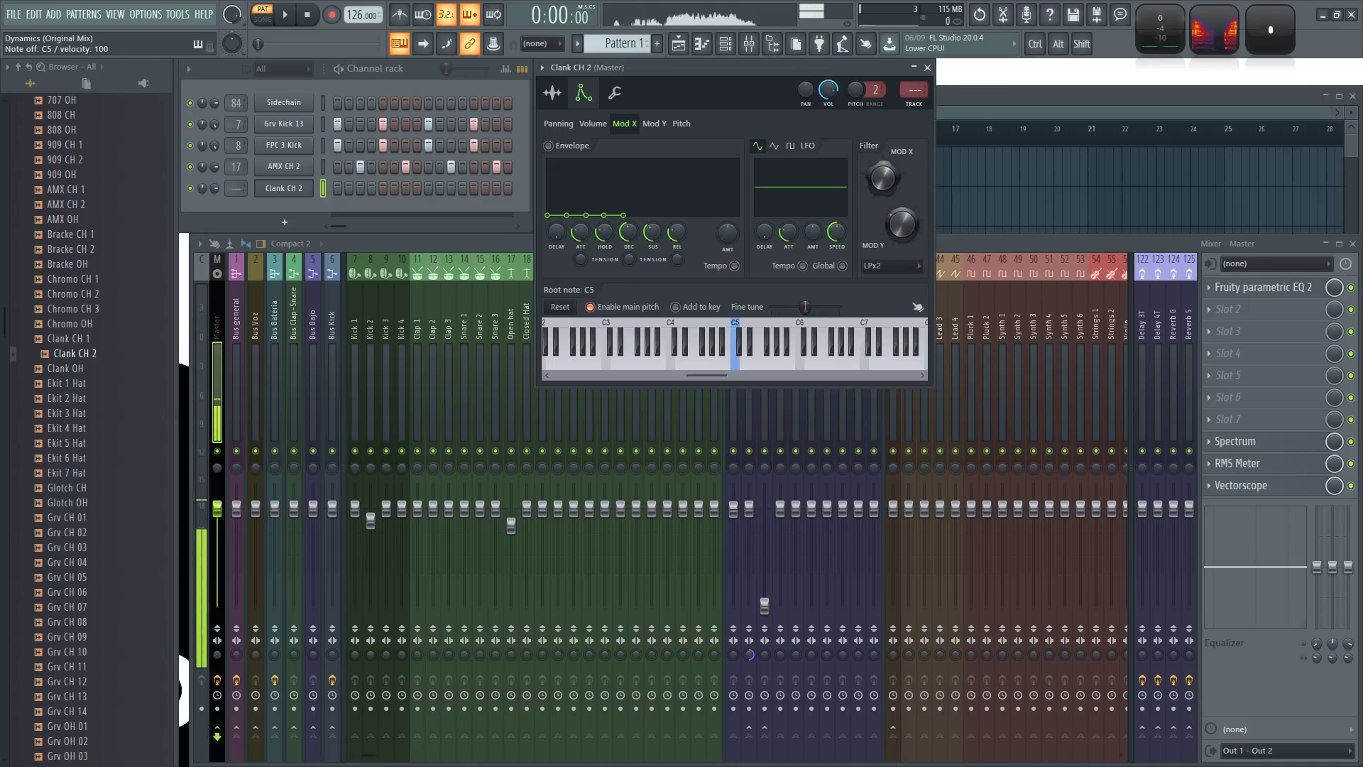
{"action": "key", "text": "z"}
{"action": "key", "text": "z"}
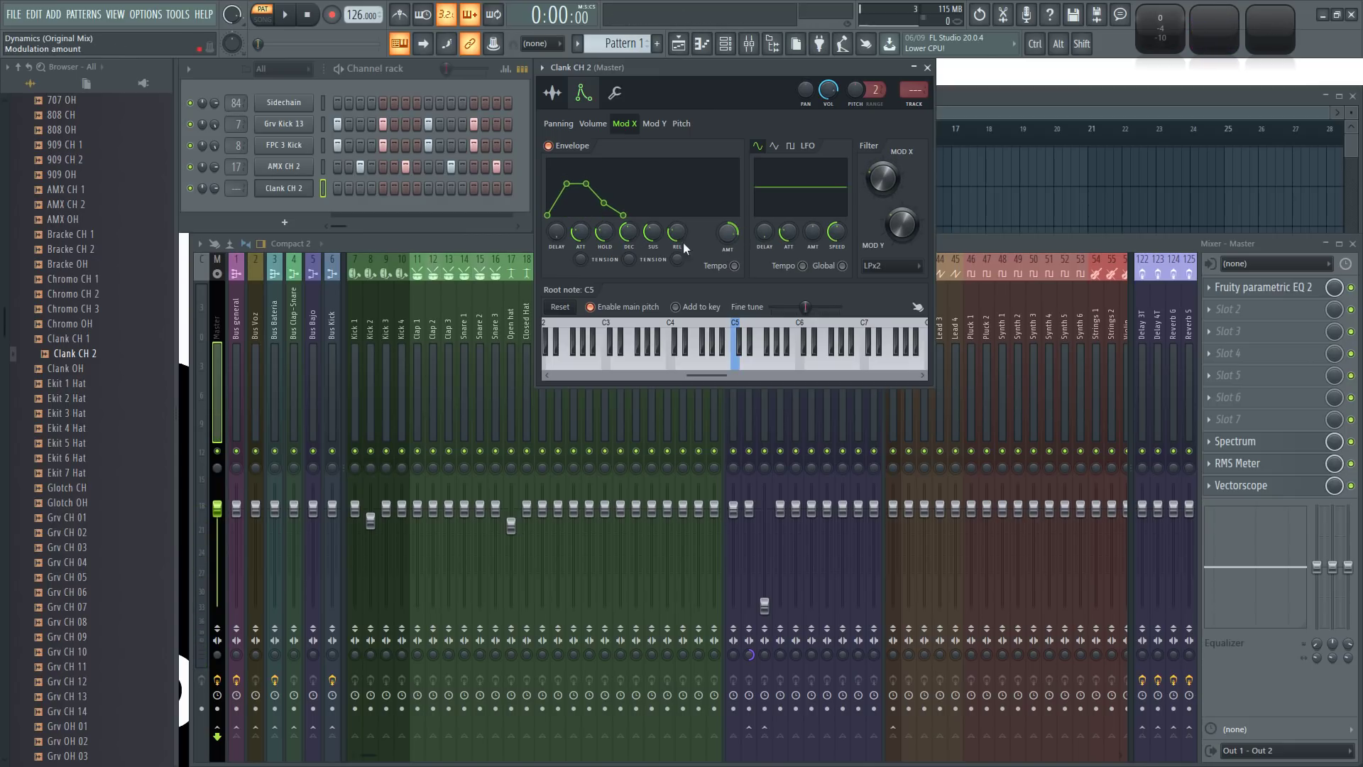
- Reduce the hold and sustain of Clank CH 2's Mod X envelope to their minimum and listen to the hit
{"action": "left_click_drag", "start_coordinate": [609, 237], "coordinate": [608, 255]}
{"action": "key", "text": "z"}
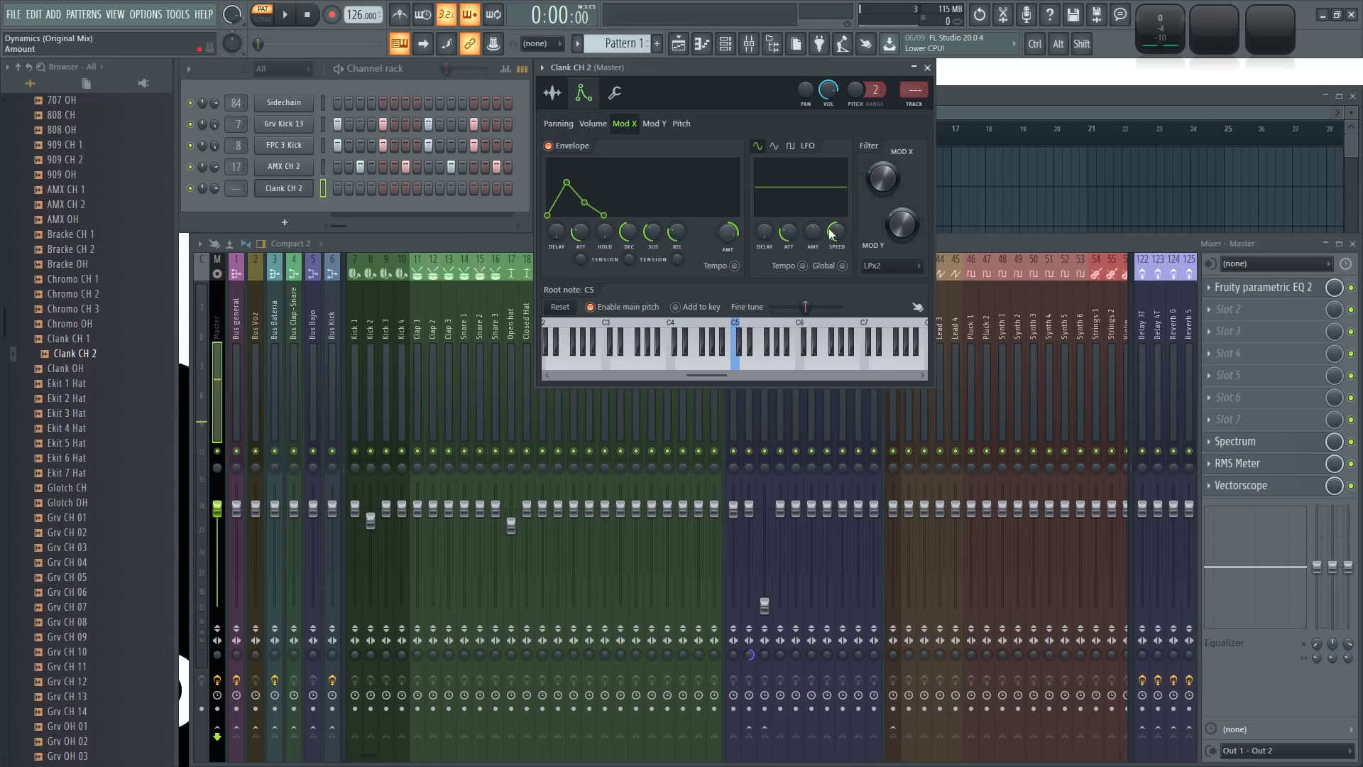
{"action": "key", "text": "z"}
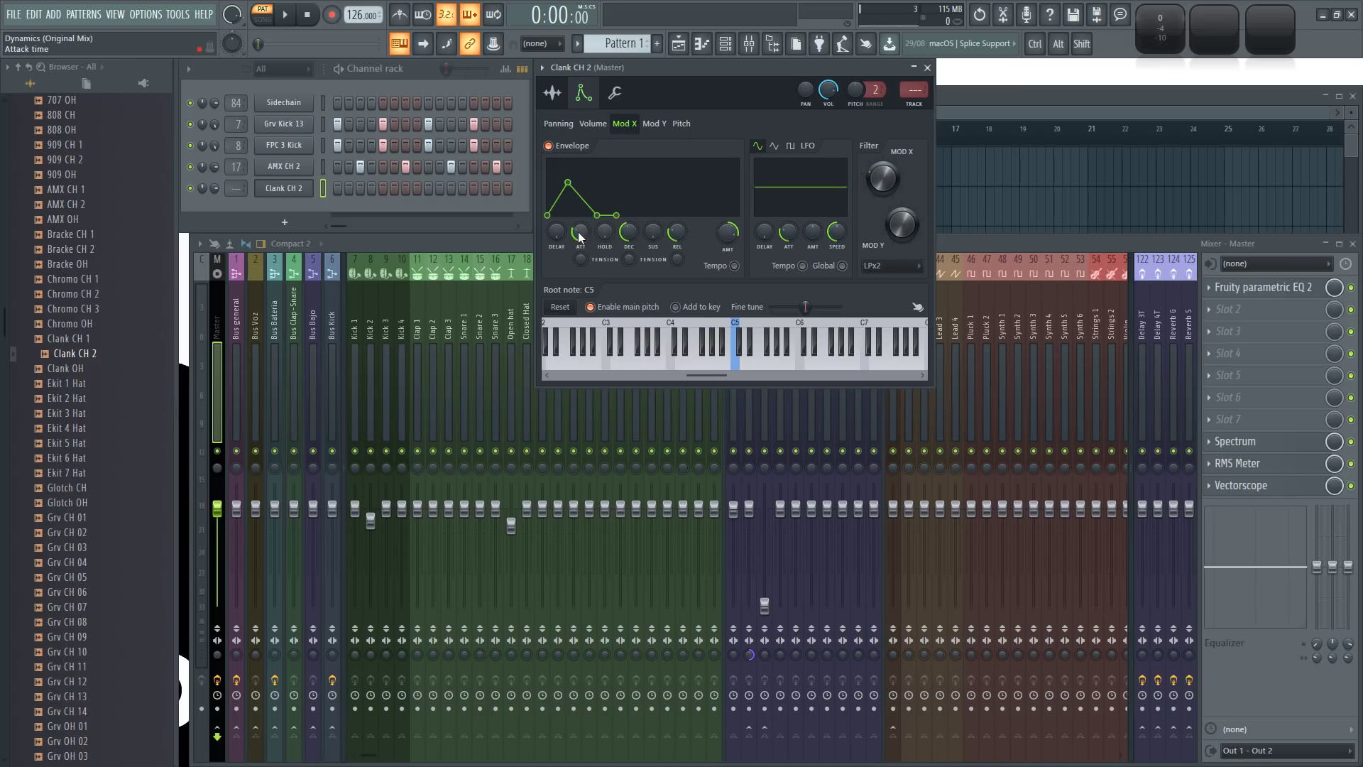
- Shape the attack of Clank CH 2's Mod X envelope and lower its modulation amount, auditioning each change
{"action": "left_click_drag", "start_coordinate": [581, 233], "coordinate": [581, 225]}
{"action": "key", "text": "z"}
{"action": "left_click_drag", "start_coordinate": [732, 237], "coordinate": [731, 250]}
{"action": "key", "text": "z"}
{"action": "key", "text": "z"}
{"action": "left_click_drag", "start_coordinate": [579, 230], "coordinate": [579, 234]}
{"action": "key", "text": "z"}
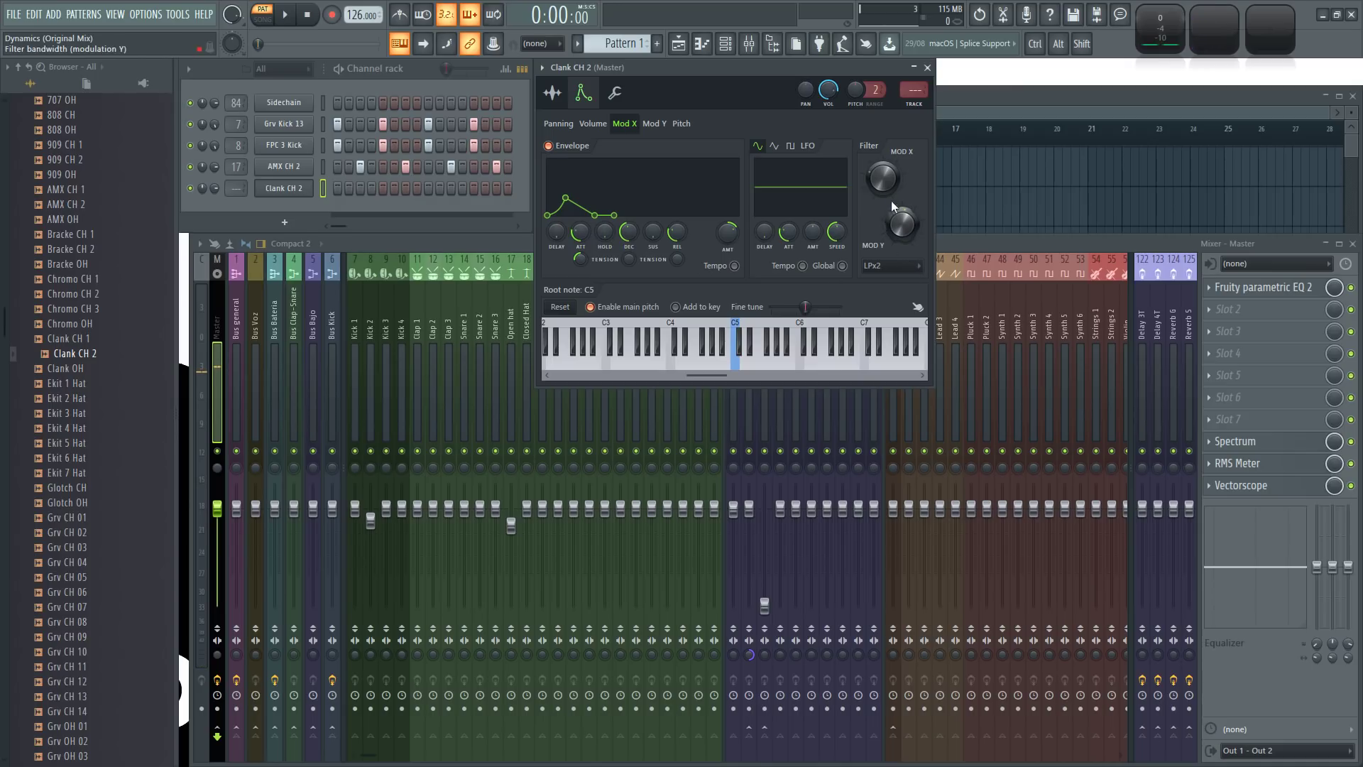
- Fine-tune the Mod X envelope amount of Clank CH 2 while repeatedly playing the sample
{"action": "mouse_move", "coordinate": [723, 236]}
{"action": "left_mouse_down"}
{"action": "mouse_move", "coordinate": [722, 224]}
{"action": "mouse_move", "coordinate": [721, 250]}
{"action": "left_mouse_up"}
{"action": "key", "text": "z"}
{"action": "key", "text": "z"}
{"action": "key", "text": "z"}
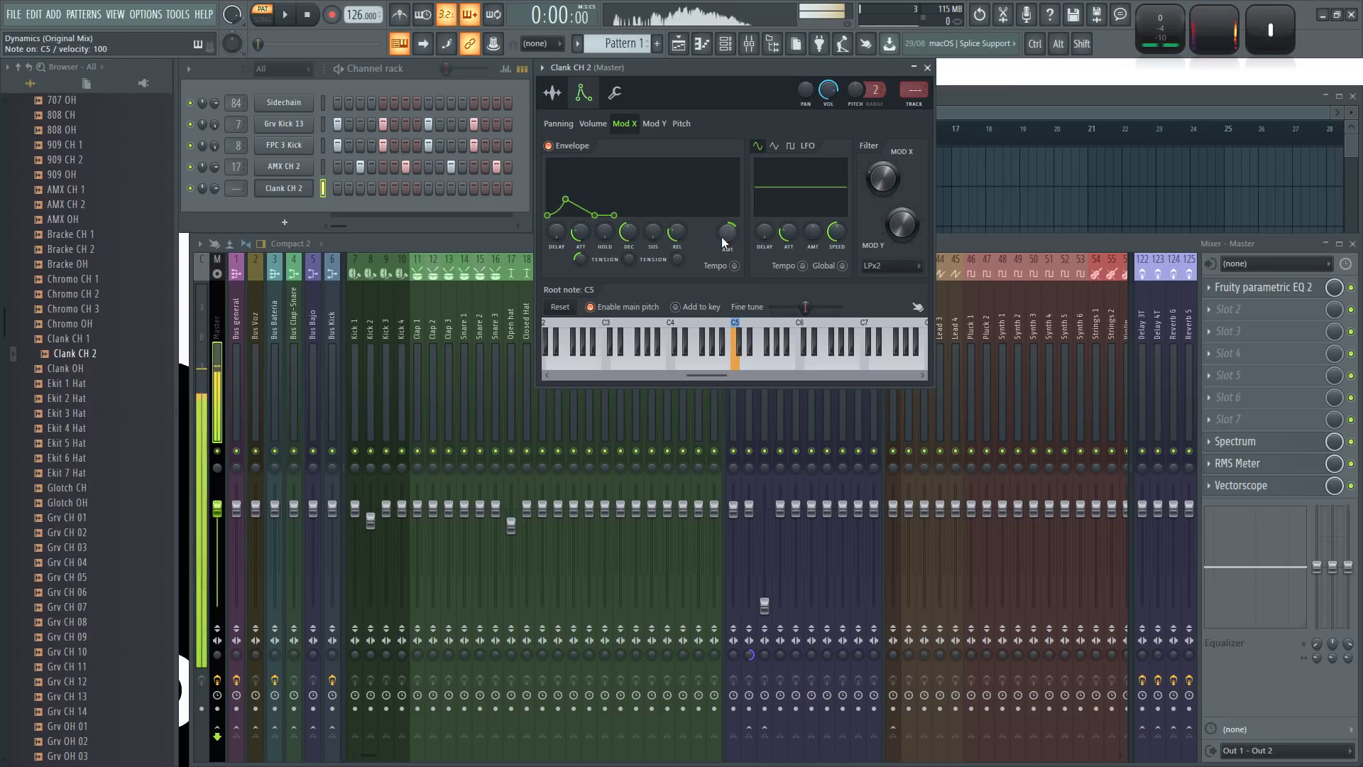
{"action": "key", "text": "z"}
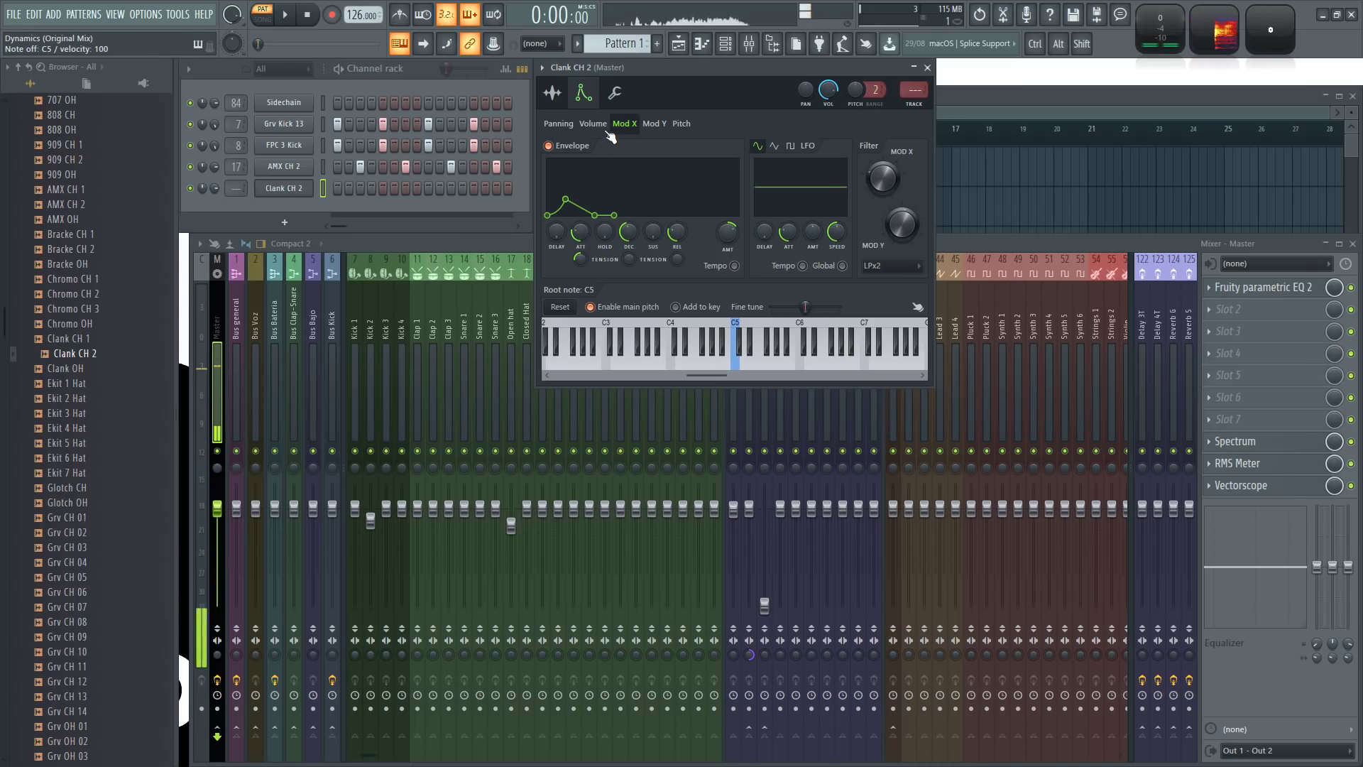
- Add a slight boost to Clank CH 2 in its precomputed effects, repeatedly auditioning the sample
{"action": "left_click", "coordinate": [553, 93]}
{"action": "key", "text": "z"}
{"action": "key", "text": "z"}
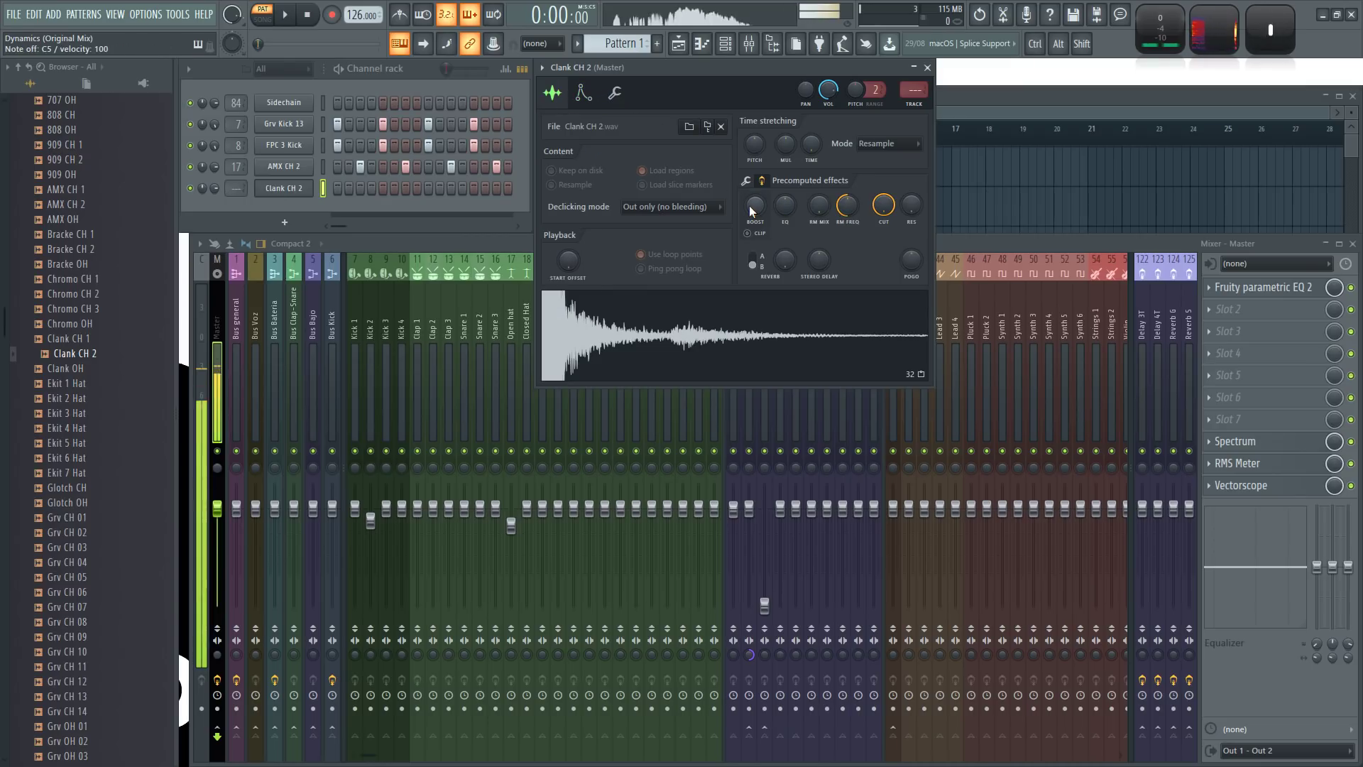
{"action": "key", "text": "z"}
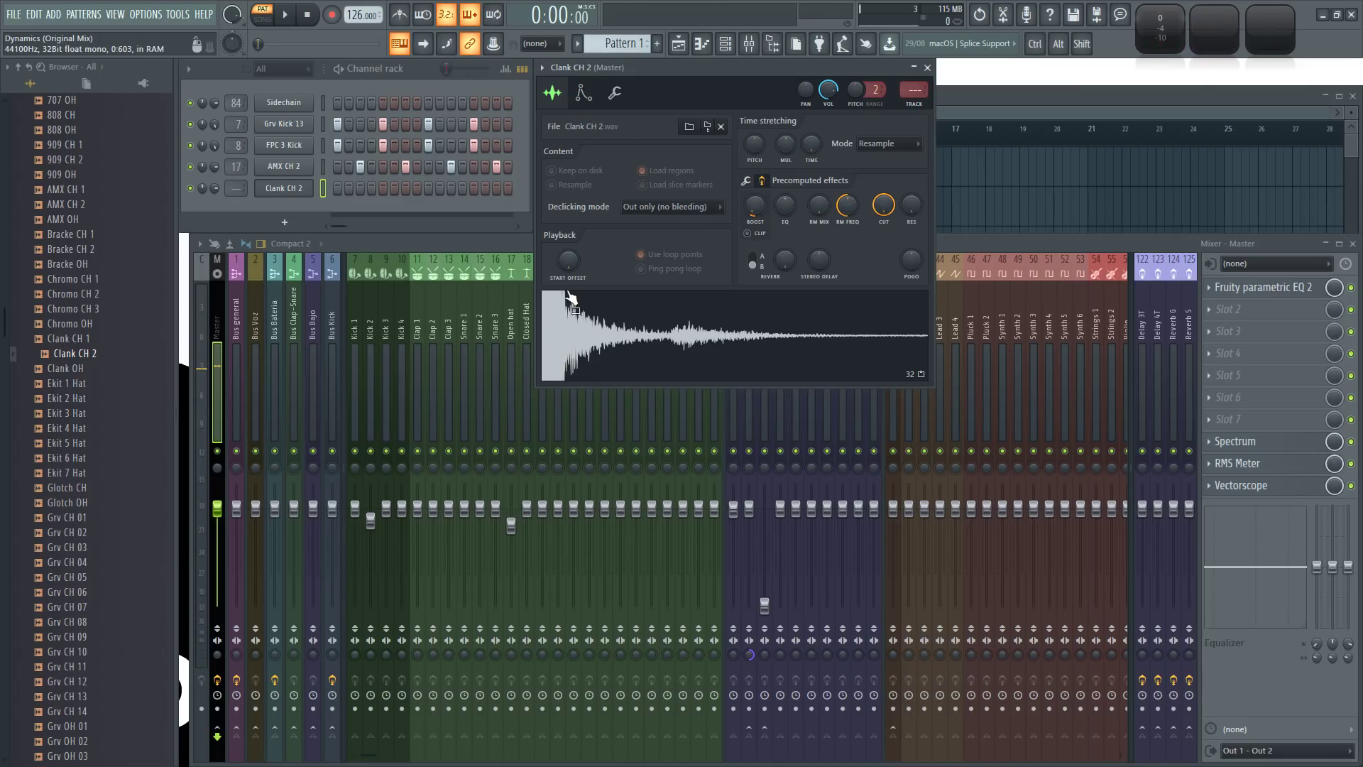
{"action": "mouse_move", "coordinate": [757, 206]}
{"action": "left_mouse_down"}
{"action": "mouse_move", "coordinate": [756, 190]}
{"action": "mouse_move", "coordinate": [757, 214]}
{"action": "left_mouse_up"}
{"action": "key", "text": "z"}
{"action": "key", "text": "z"}
{"action": "key", "text": "z"}
{"action": "key", "text": "z"}
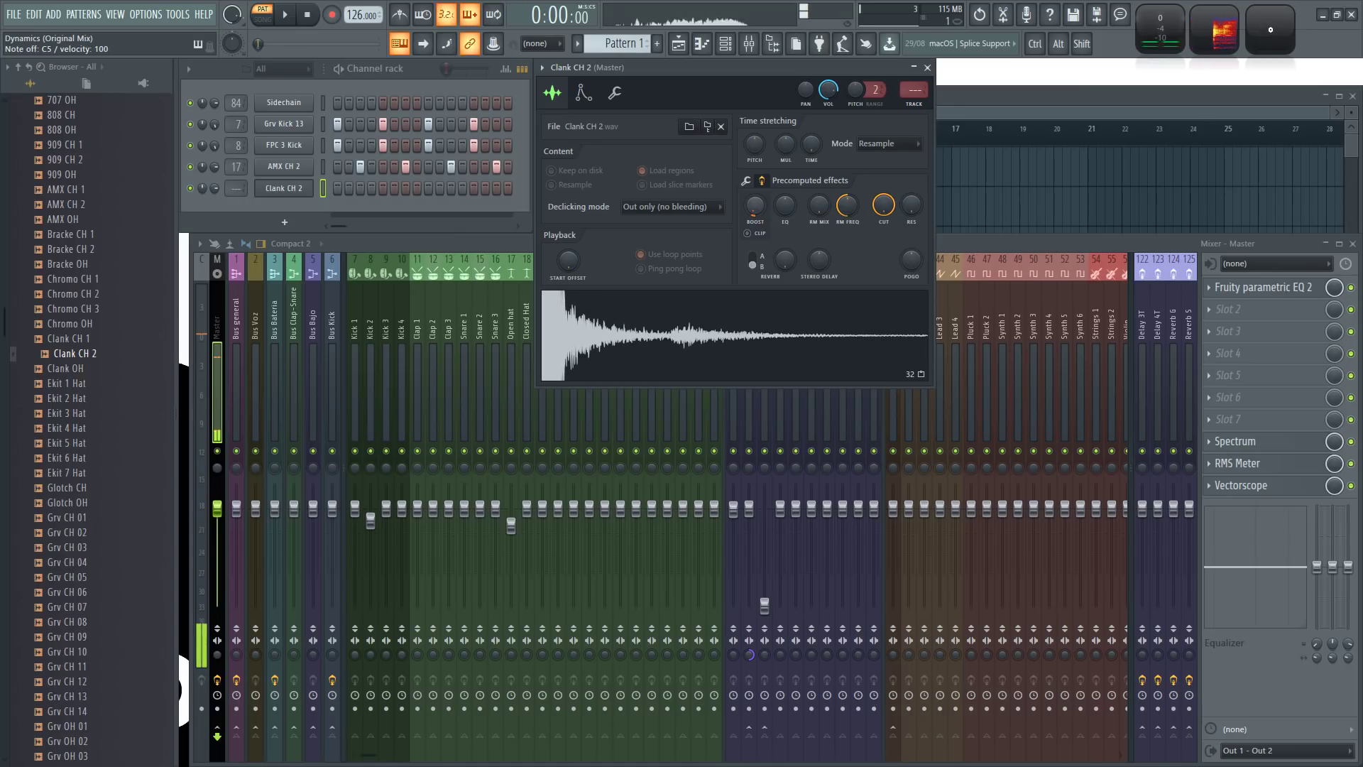
{"action": "left_click", "coordinate": [759, 236]}
{"action": "key", "text": "z"}
{"action": "key", "text": "z"}
- Tighten Clank CH 2's volume envelope with minimum hold and sustain, shorter decay and release, and a curved decay tension, auditioning the hit
{"action": "left_click", "coordinate": [583, 92]}
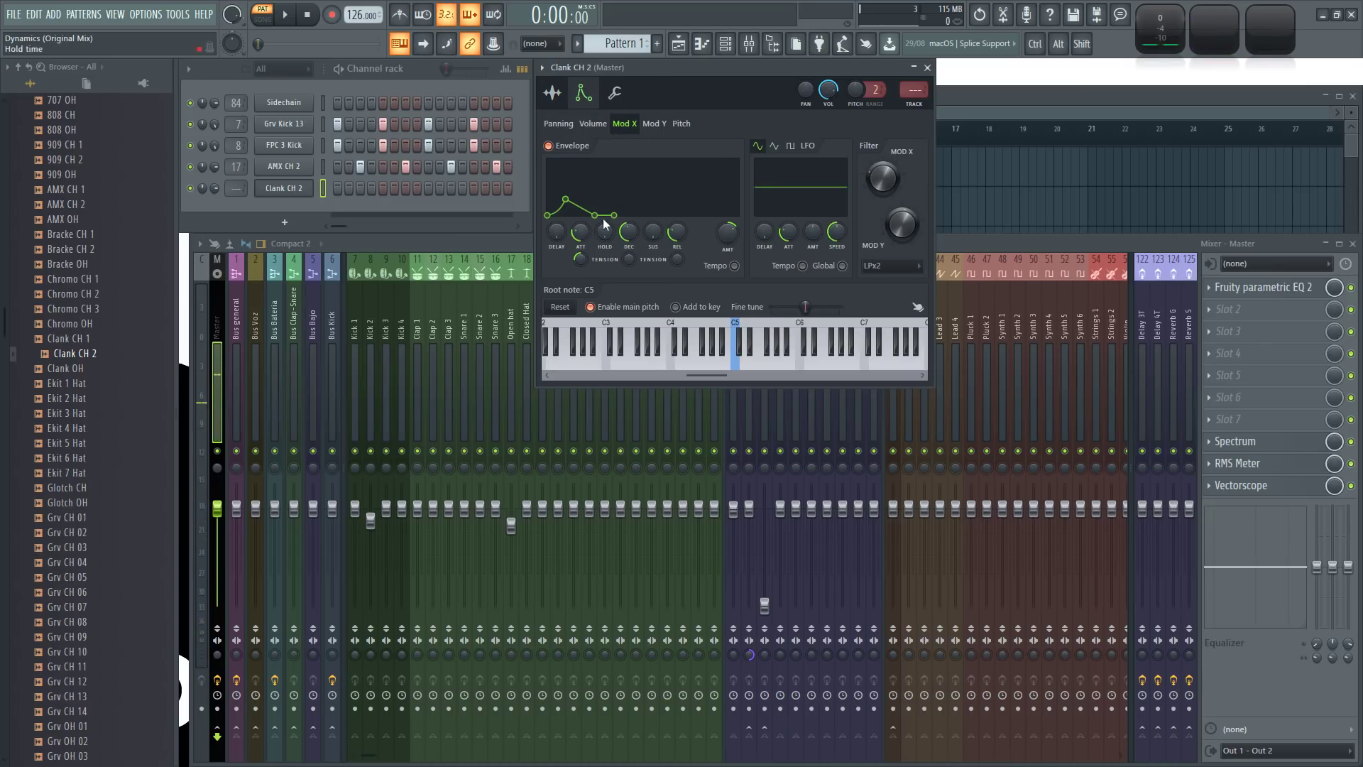
{"action": "left_click", "coordinate": [595, 125]}
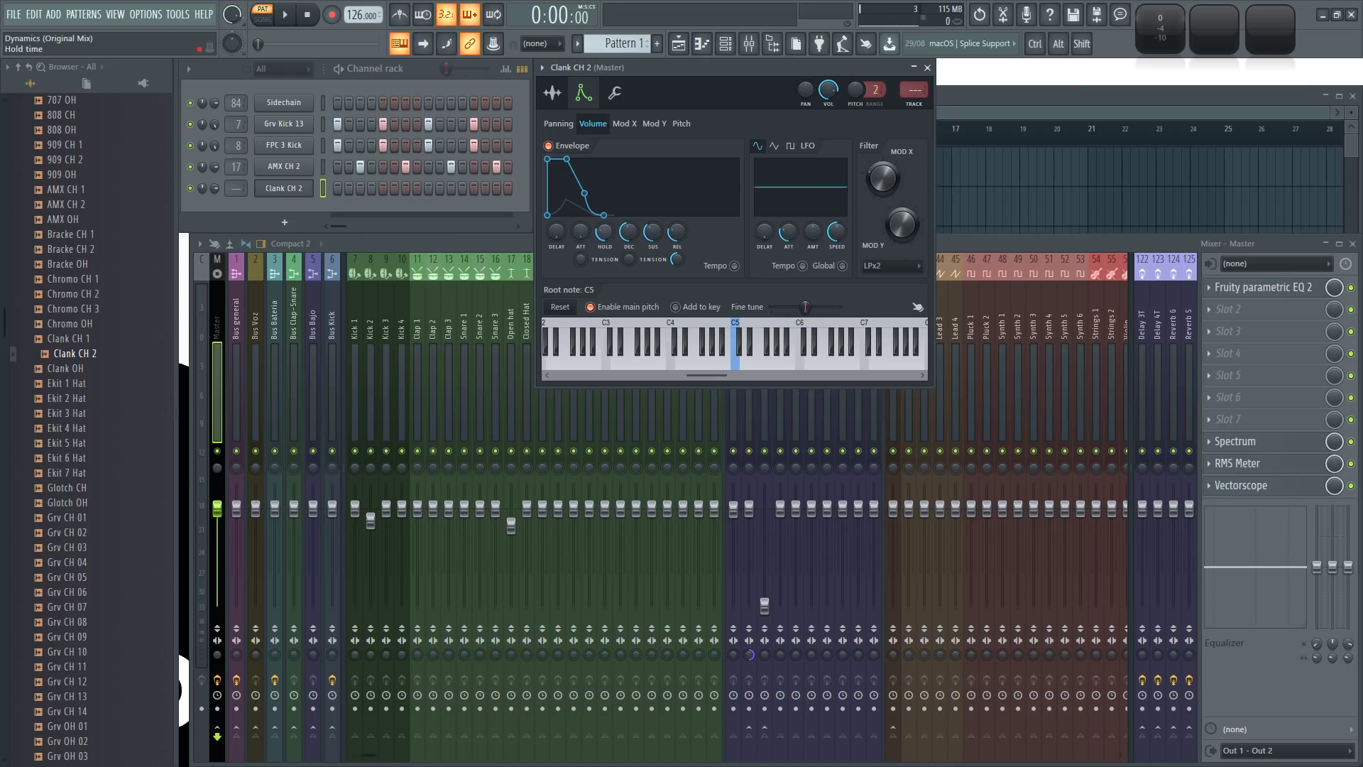
{"action": "key", "text": "z"}
{"action": "left_click_drag", "start_coordinate": [626, 236], "coordinate": [673, 256]}
{"action": "key", "text": "z"}
{"action": "key", "text": "z"}
{"action": "left_click_drag", "start_coordinate": [627, 260], "coordinate": [648, 255]}
{"action": "key", "text": "z"}
{"action": "key", "text": "z"}
{"action": "key", "text": "z"}
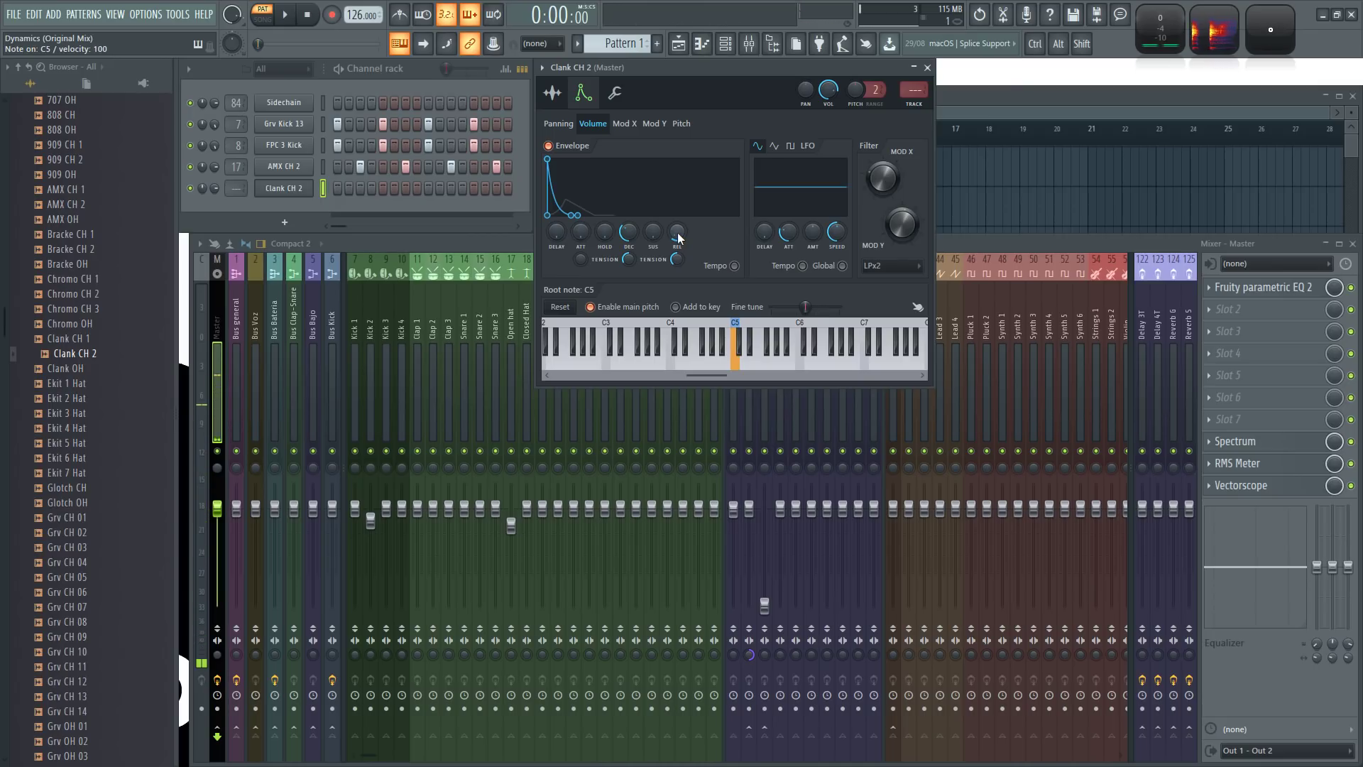
{"action": "key", "text": "z"}
- Place a Clank CH 2 hit on step 4, play the pattern, and route the channel to mixer track 22, Percs 1
{"action": "left_click", "coordinate": [372, 188]}
{"action": "key", "text": "space"}
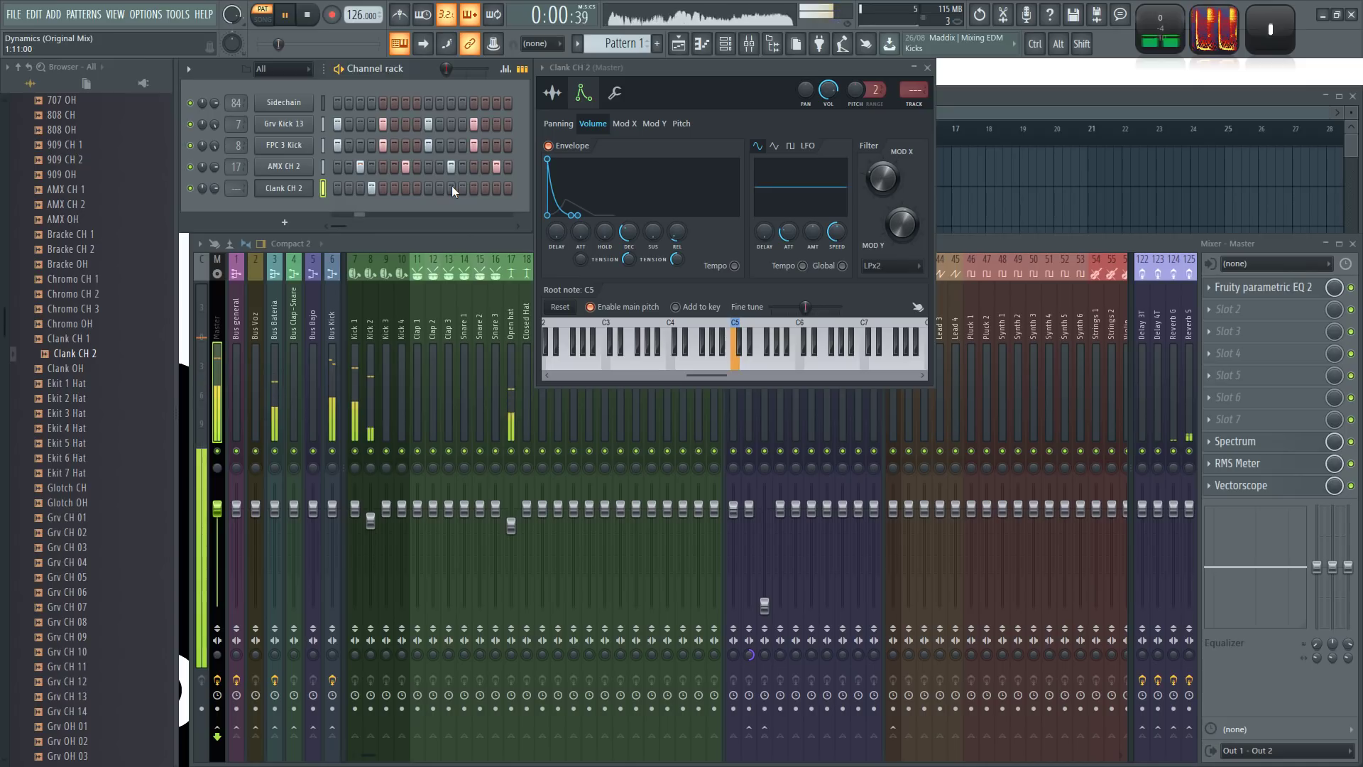
{"action": "key", "text": "space"}
{"action": "left_click_drag", "start_coordinate": [237, 188], "coordinate": [236, 147]}
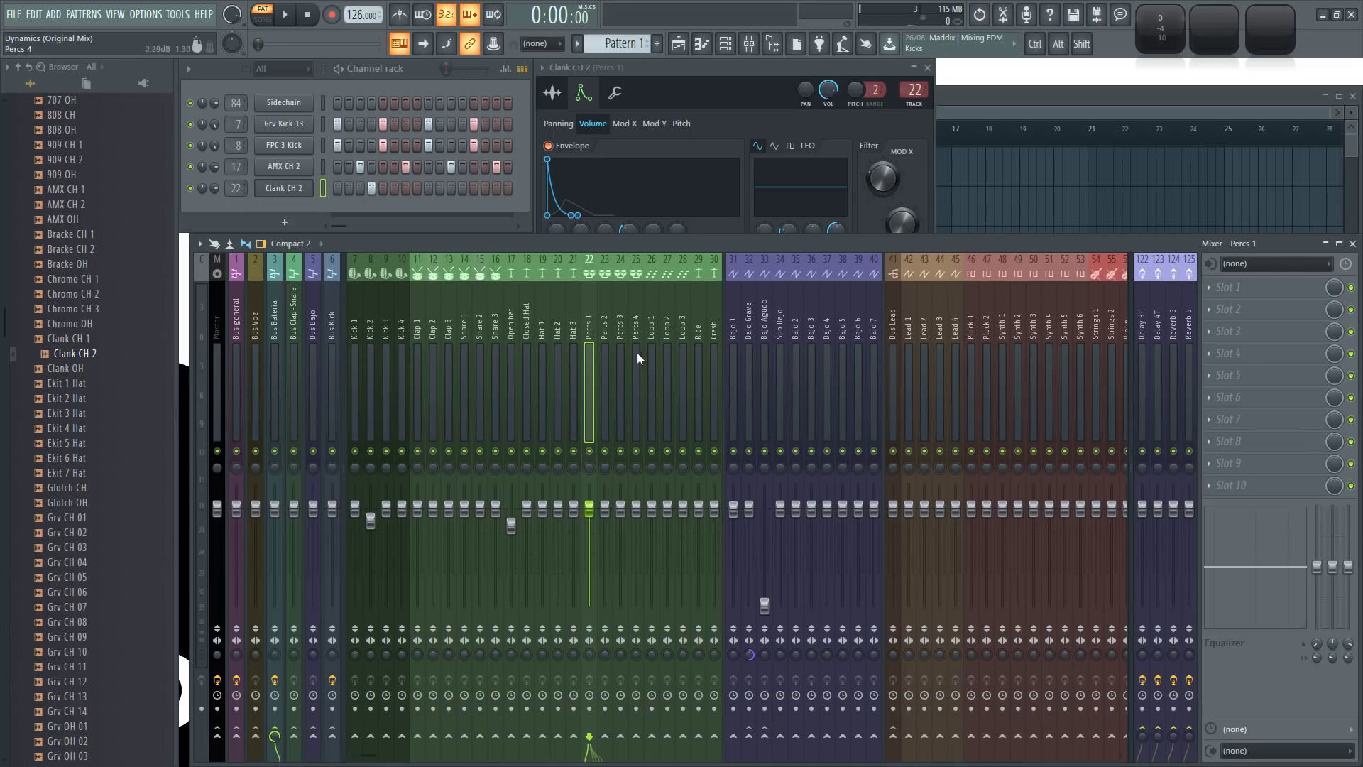
- Send Percs 1 to the delay and reverb tracks at a low level, lower its fader slightly, and play the pattern
{"action": "mouse_move", "coordinate": [1158, 737]}
{"action": "left_mouse_down"}
{"action": "mouse_move", "coordinate": [1158, 719]}
{"action": "mouse_move", "coordinate": [1158, 757]}
{"action": "left_mouse_up"}
{"action": "key", "text": "z"}
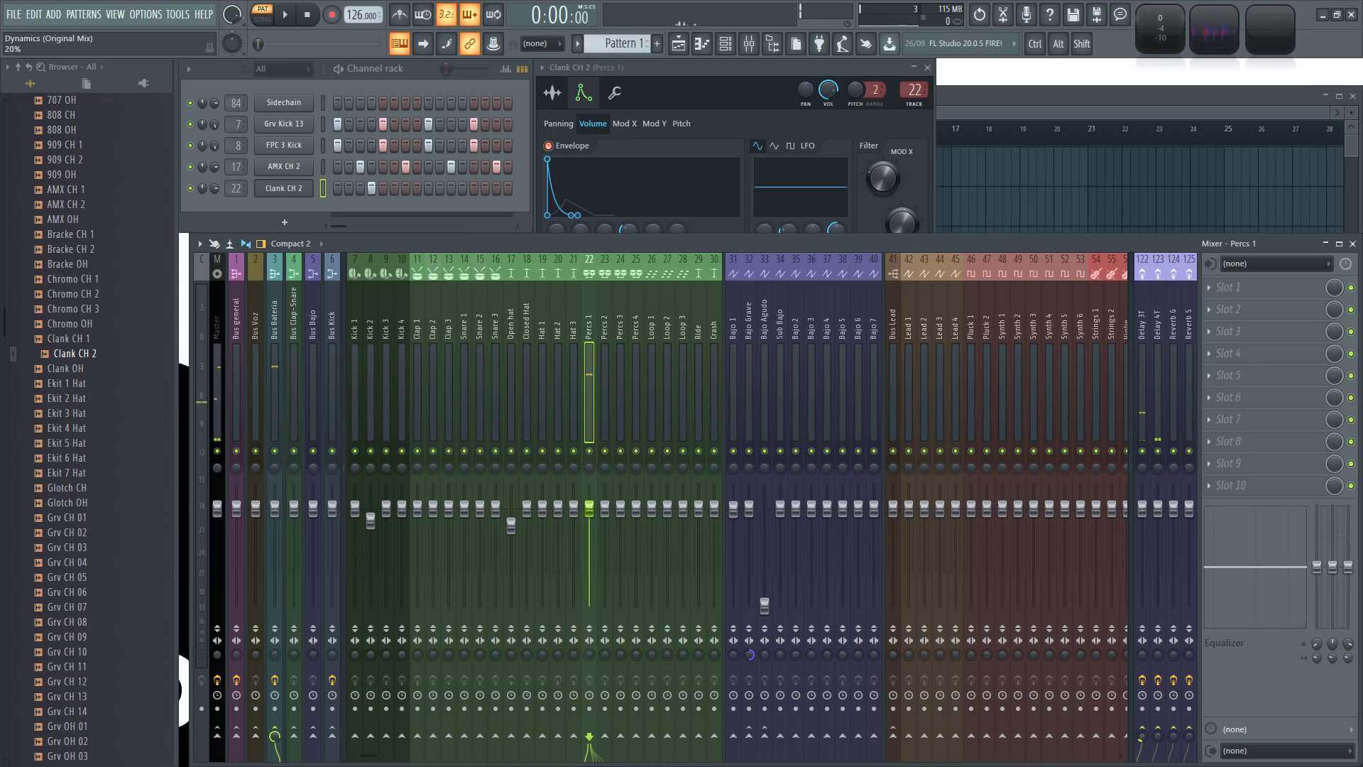
{"action": "key", "text": "z"}
{"action": "left_click_drag", "start_coordinate": [594, 520], "coordinate": [591, 529]}
{"action": "key", "text": "space"}
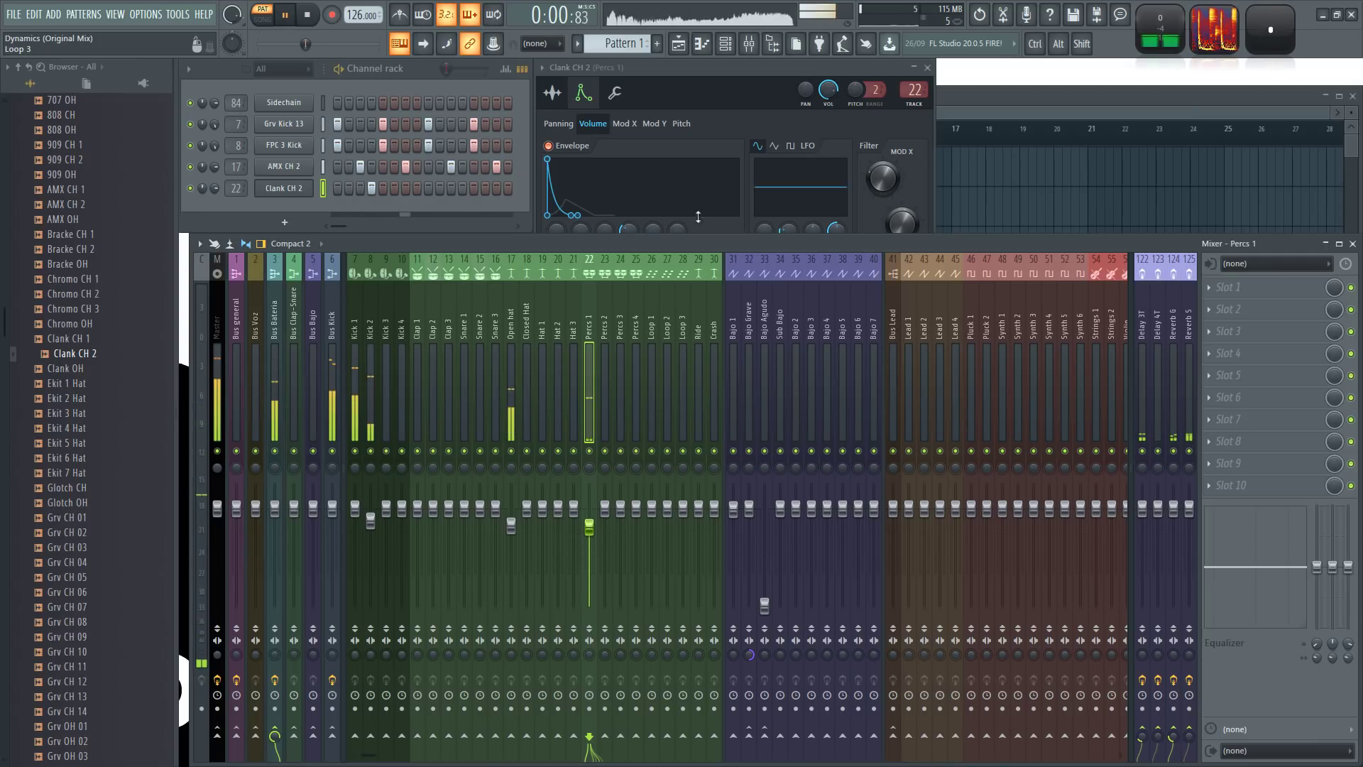
- Save the project and replay the pattern with the Clank CH 2 sampler settings in front
{"action": "left_click", "coordinate": [710, 67]}
{"action": "key", "text": "ctrl+s"}
{"action": "key", "text": "space"}
{"action": "key", "text": "space"}
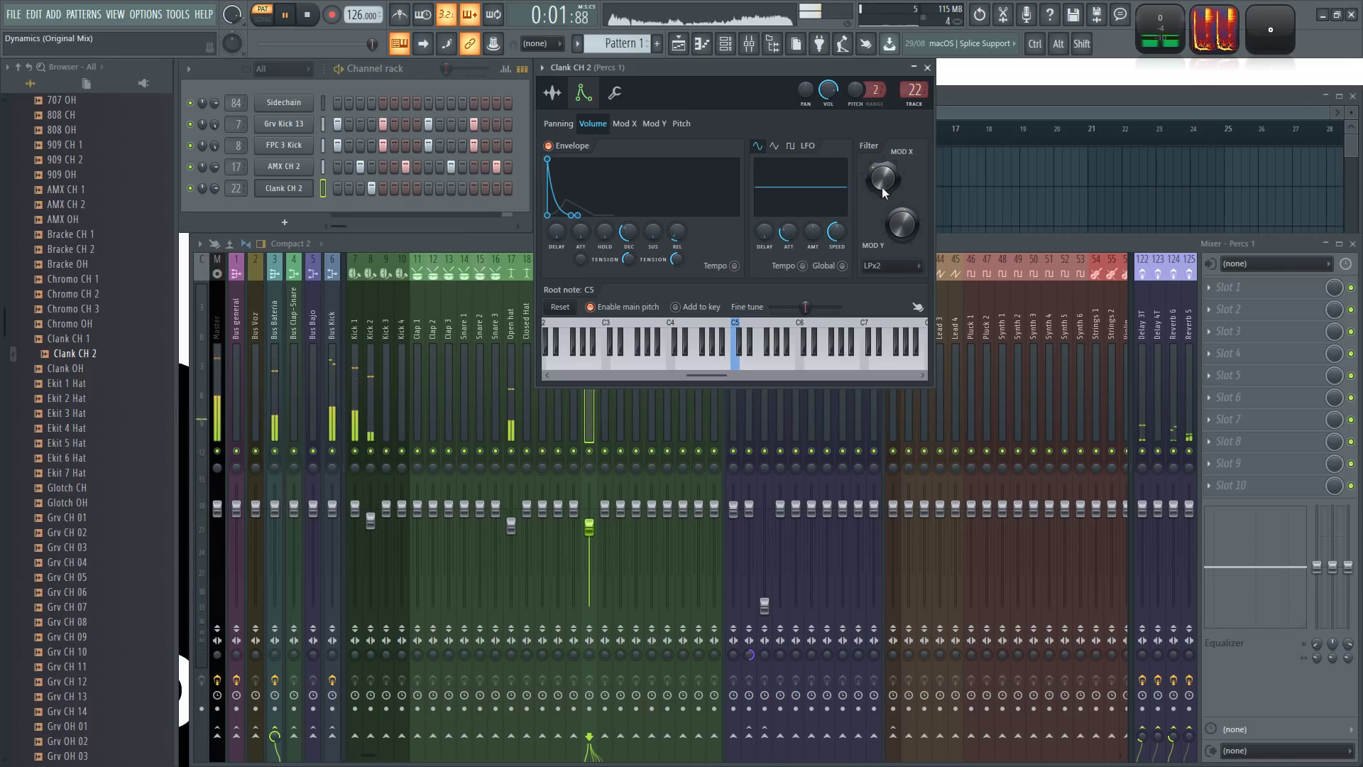
- Try a higher Mod X envelope amount and a longer attack on Clank CH 2 during playback, testing the filter cutoff
{"action": "left_click", "coordinate": [627, 125]}
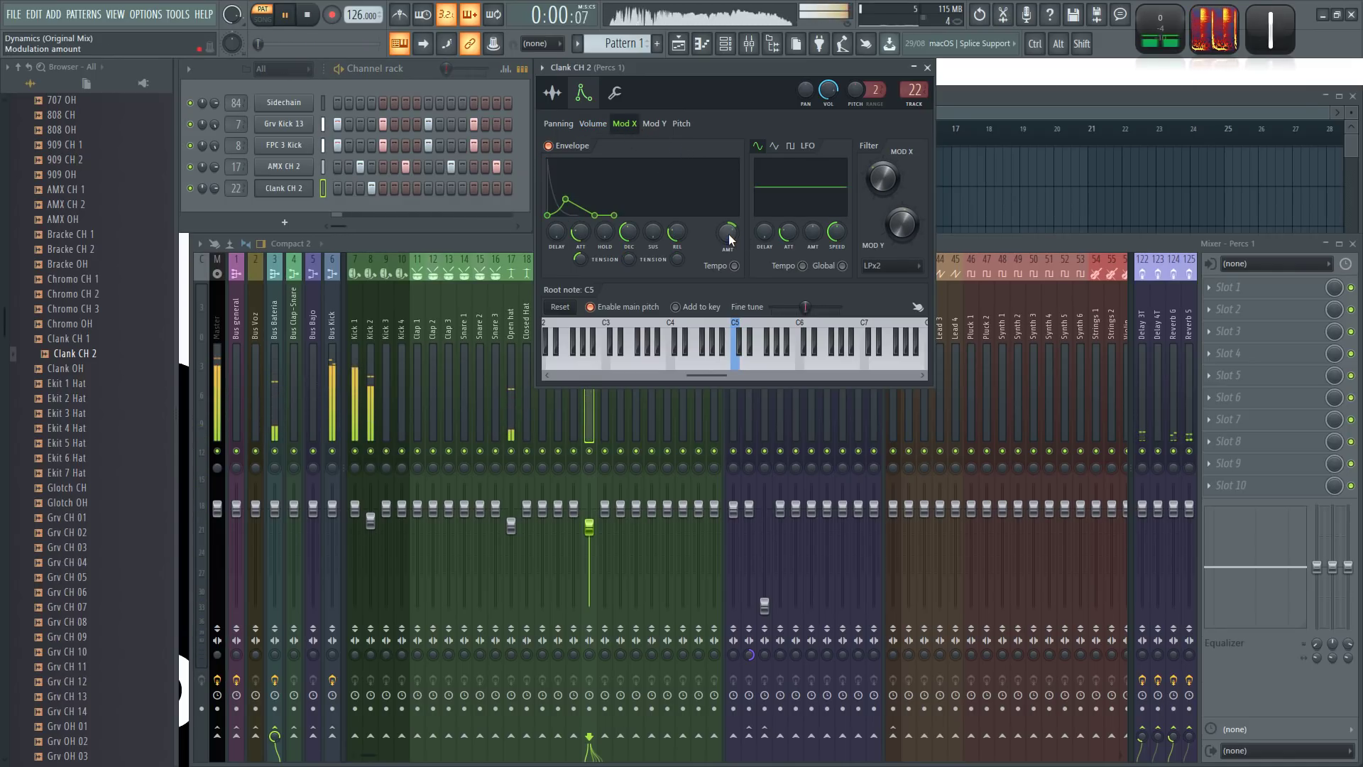
{"action": "left_click_drag", "start_coordinate": [733, 238], "coordinate": [733, 217]}
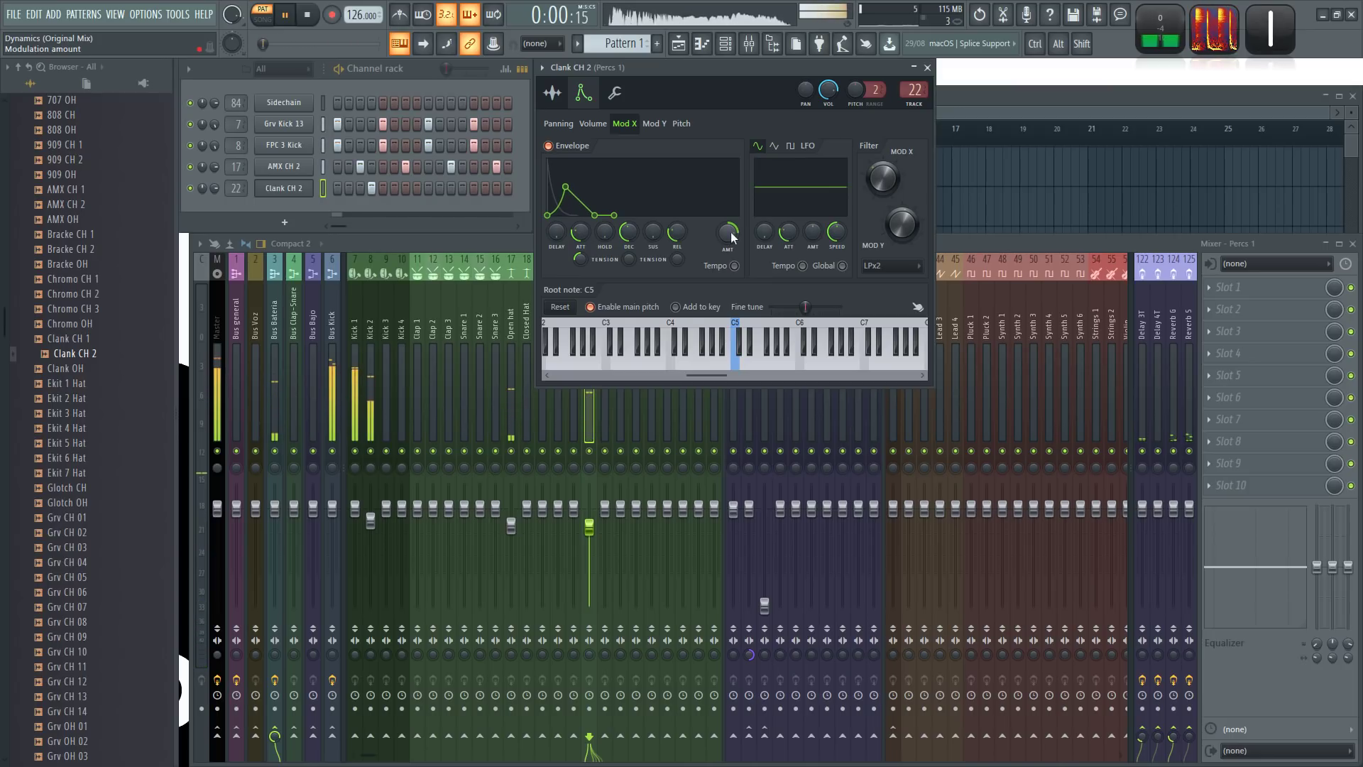
{"action": "left_click_drag", "start_coordinate": [581, 233], "coordinate": [581, 225]}
{"action": "left_click_drag", "start_coordinate": [883, 182], "coordinate": [883, 213]}
{"action": "key", "text": "space"}
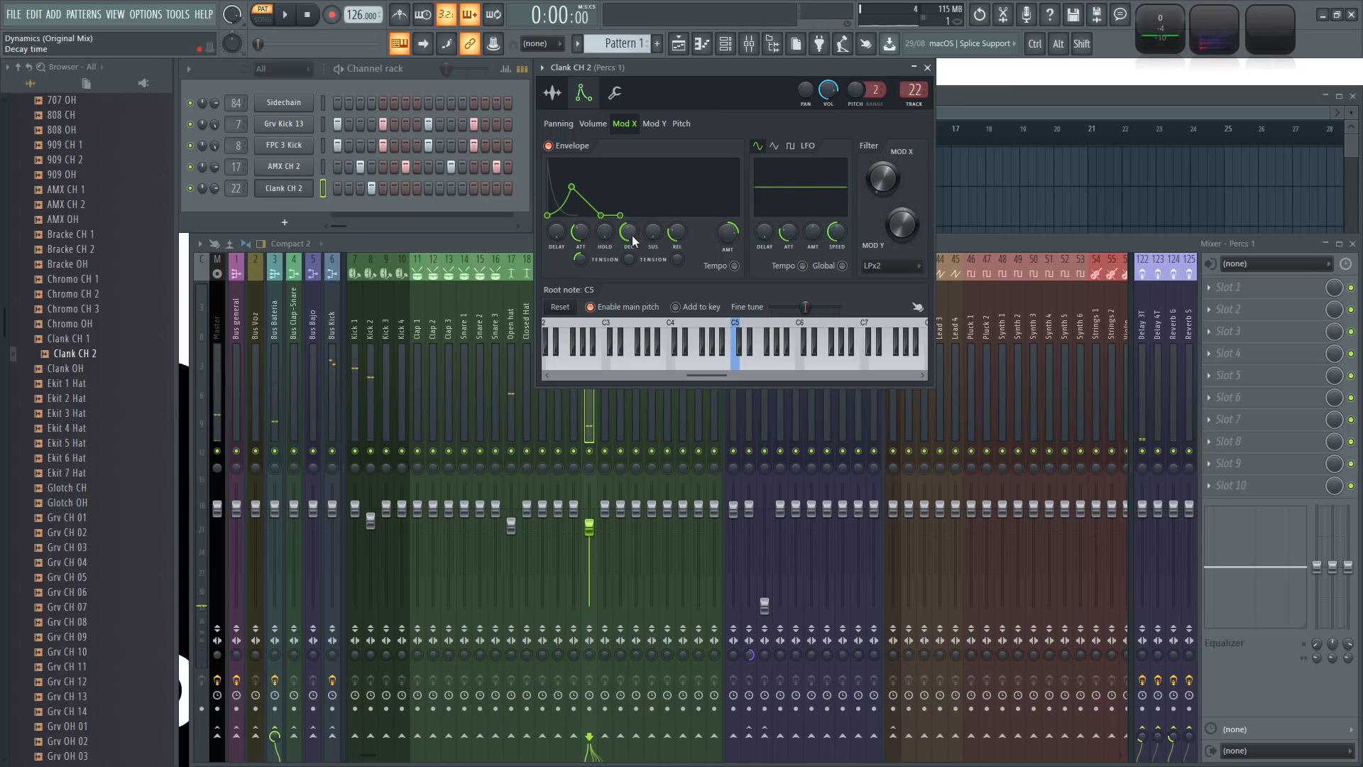
- Try a shorter Mod X attack with the envelope amount raised to its maximum on Clank CH 2, checking it against the pattern
{"action": "left_click_drag", "start_coordinate": [581, 232], "coordinate": [584, 238]}
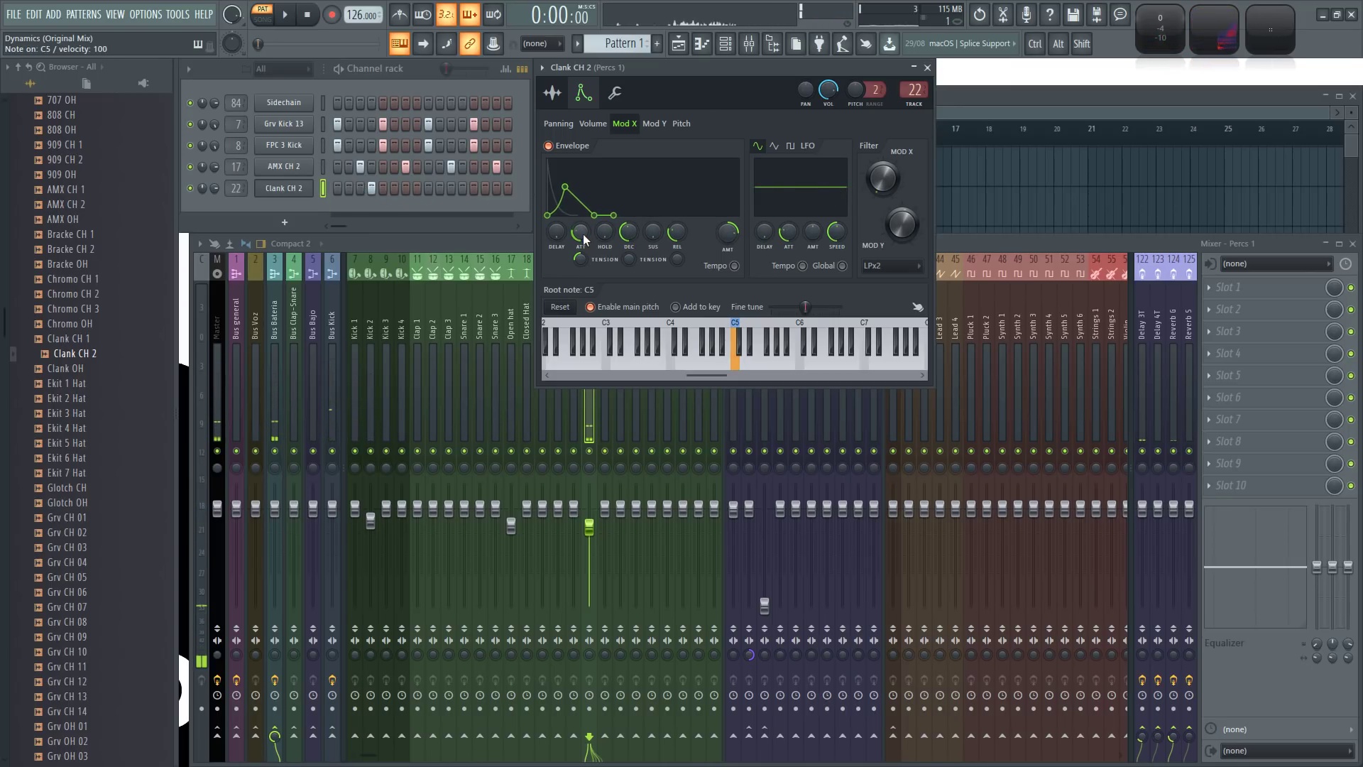
{"action": "left_click_drag", "start_coordinate": [732, 240], "coordinate": [731, 248]}
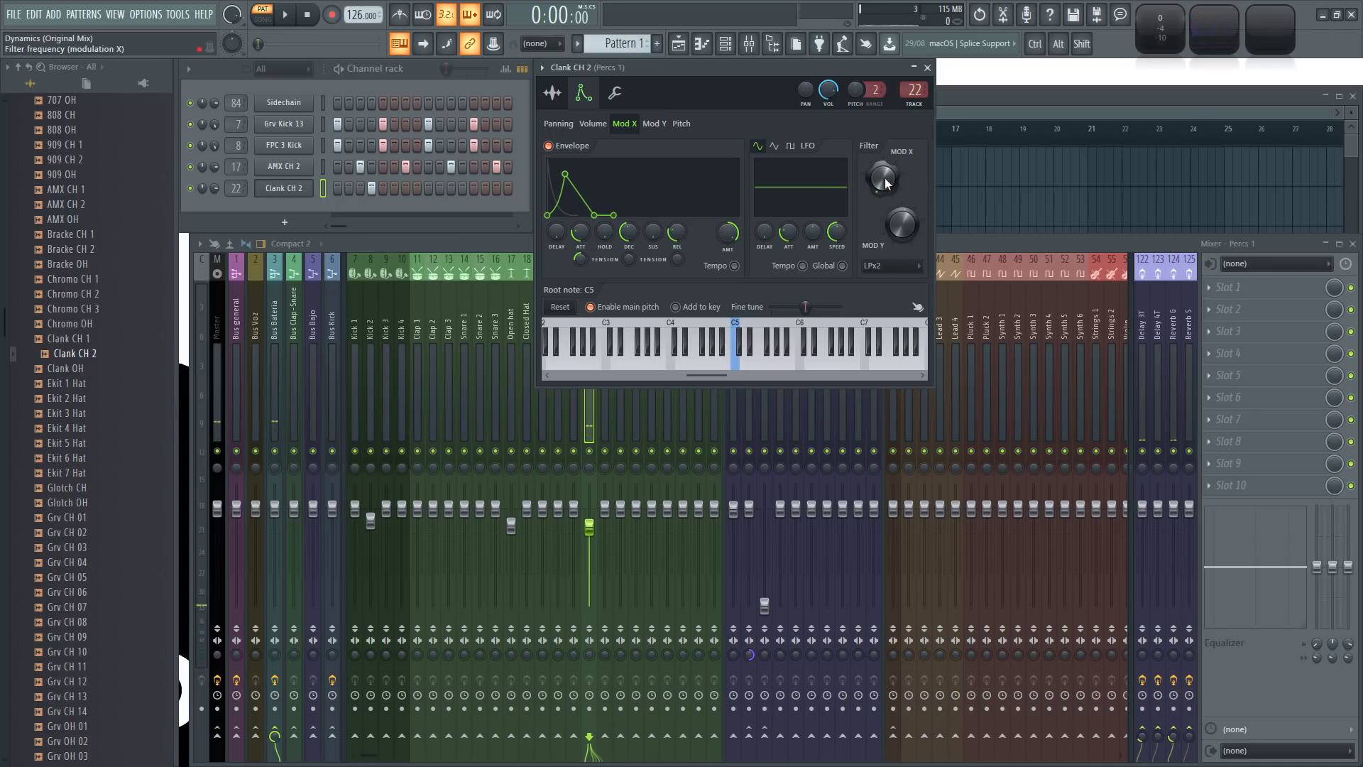
{"action": "key", "text": "space"}
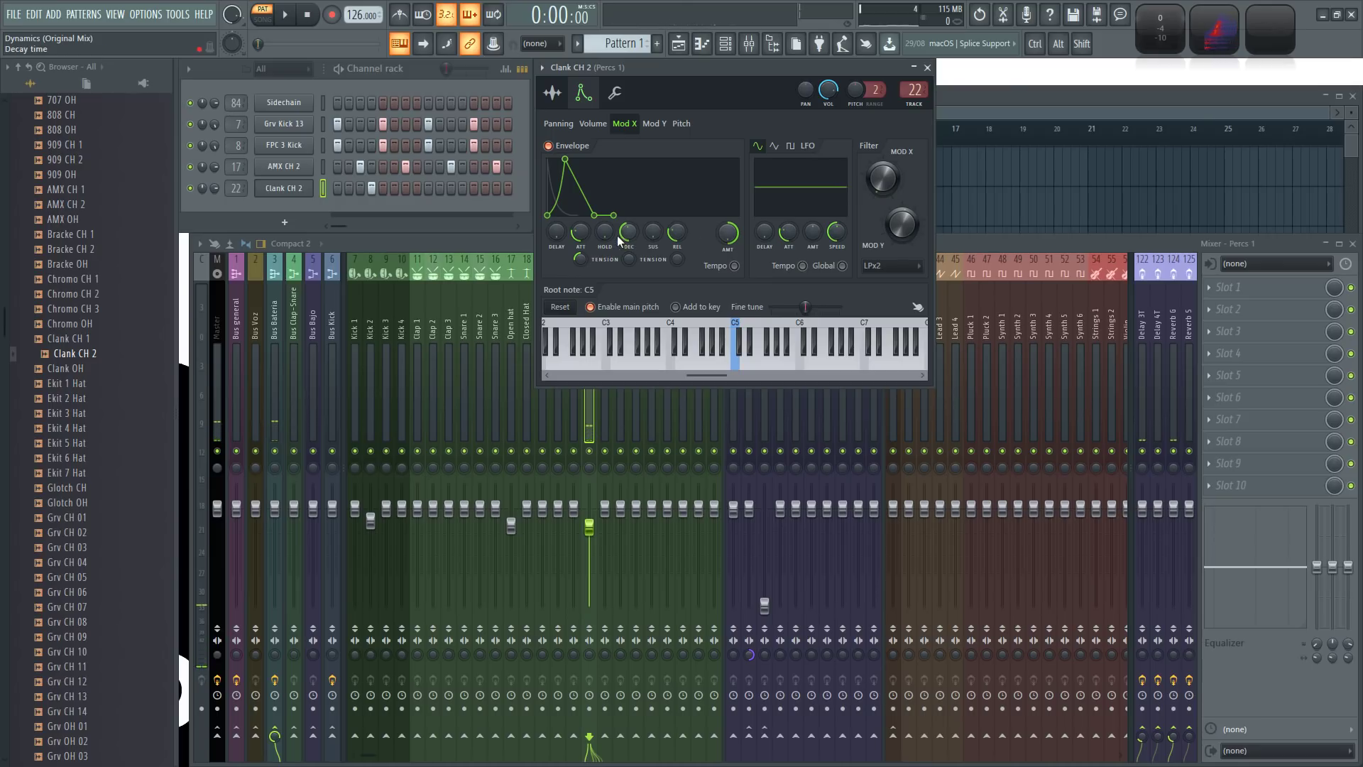
{"action": "key", "text": "space"}
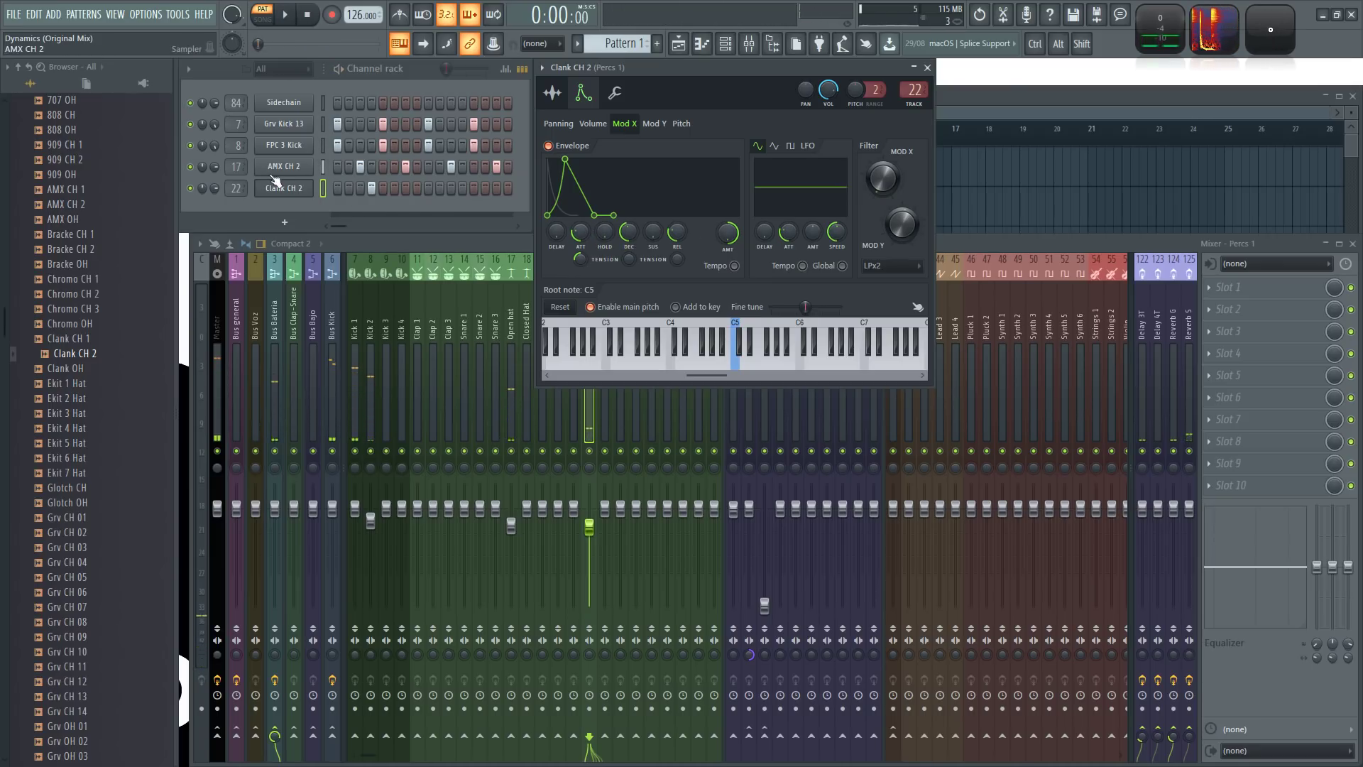
{"action": "key", "text": "space"}
- Shorten Clank CH 2's Mod X attack and lower the envelope amount, close its settings, and listen with all channels unmuted
{"action": "left_click_drag", "start_coordinate": [580, 232], "coordinate": [580, 239]}
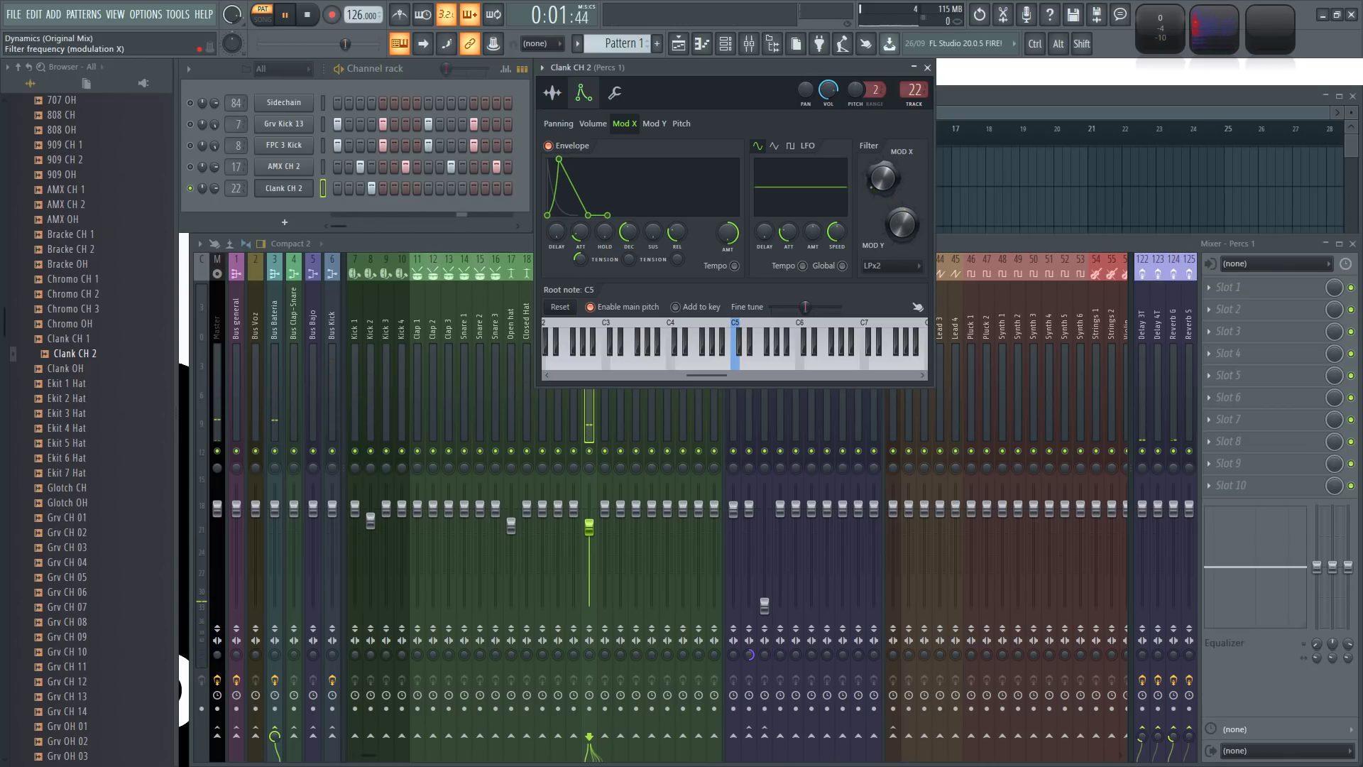
{"action": "left_click_drag", "start_coordinate": [728, 232], "coordinate": [728, 238]}
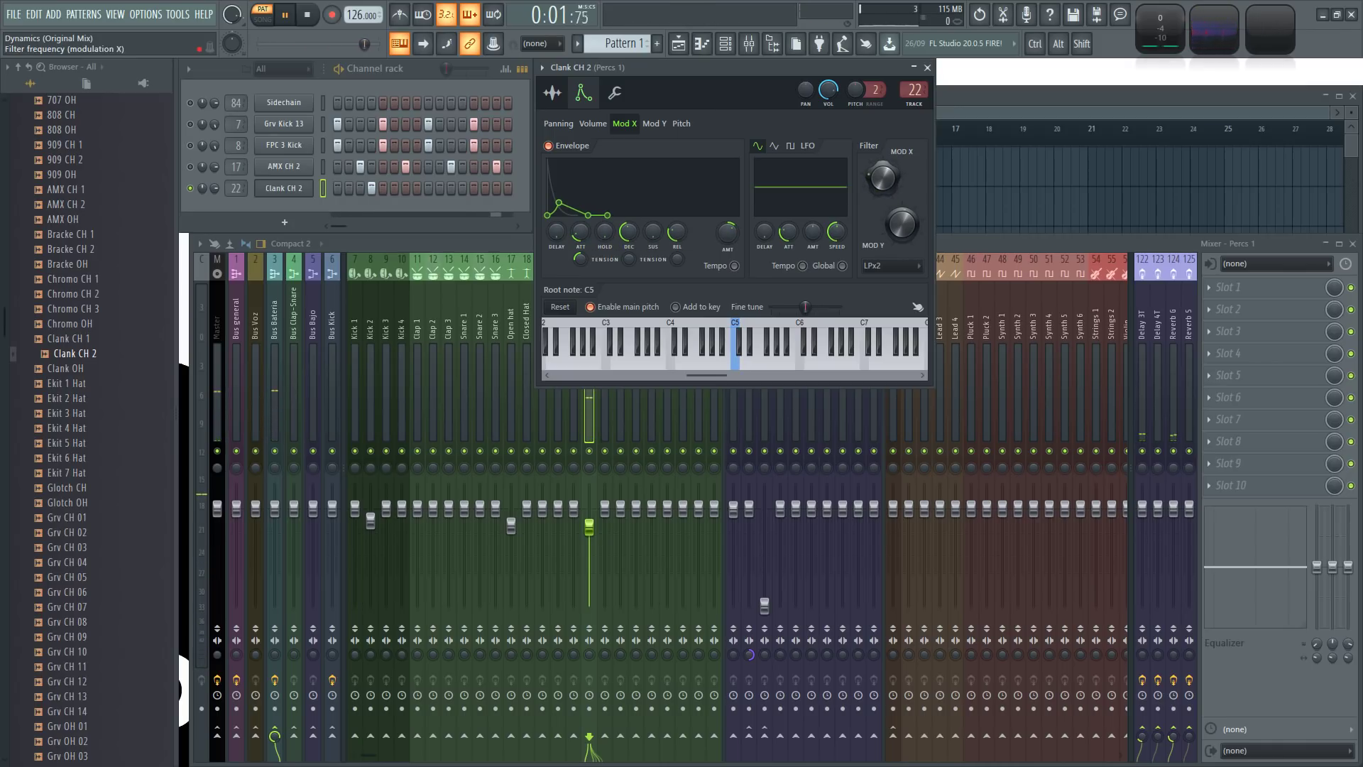
{"action": "left_click", "coordinate": [927, 68]}
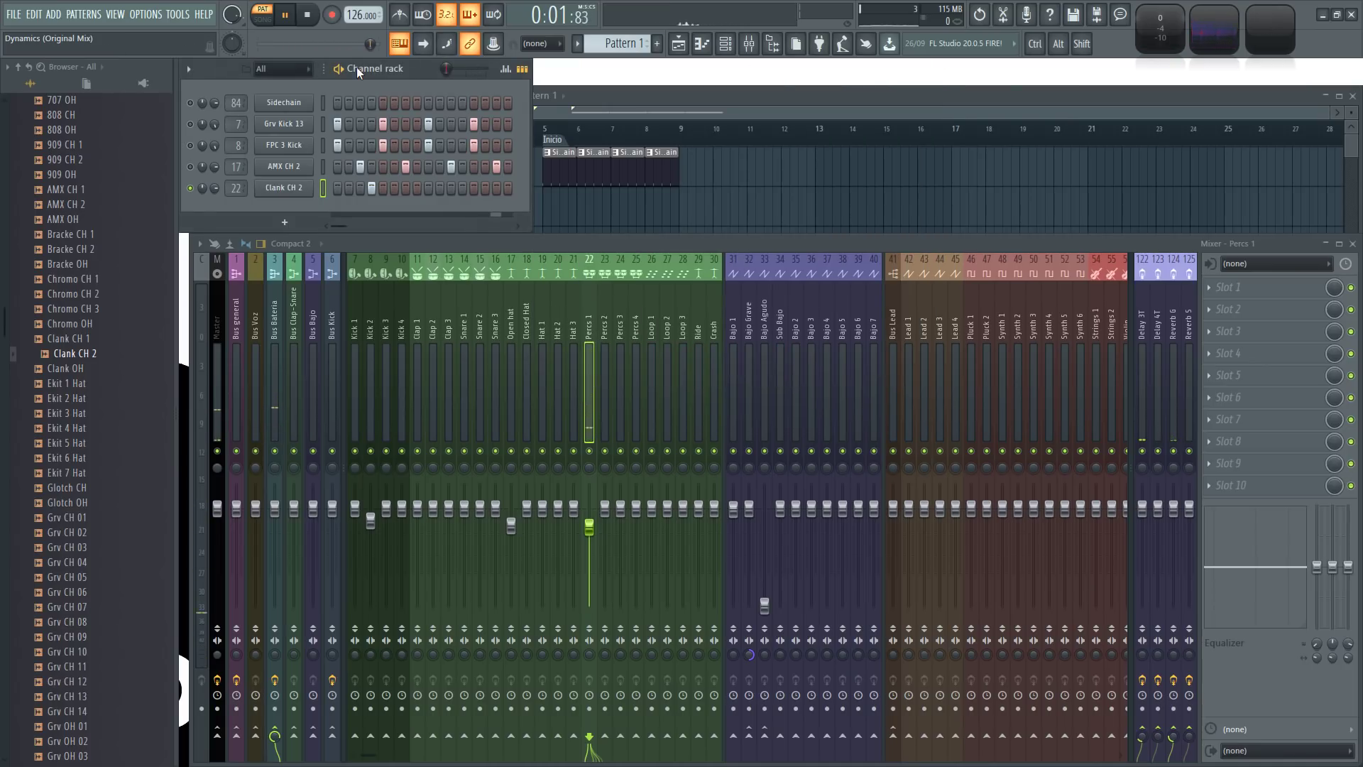
{"action": "left_click", "coordinate": [191, 167], "text": "ctrl"}
{"action": "left_click", "coordinate": [191, 168], "text": "ctrl"}
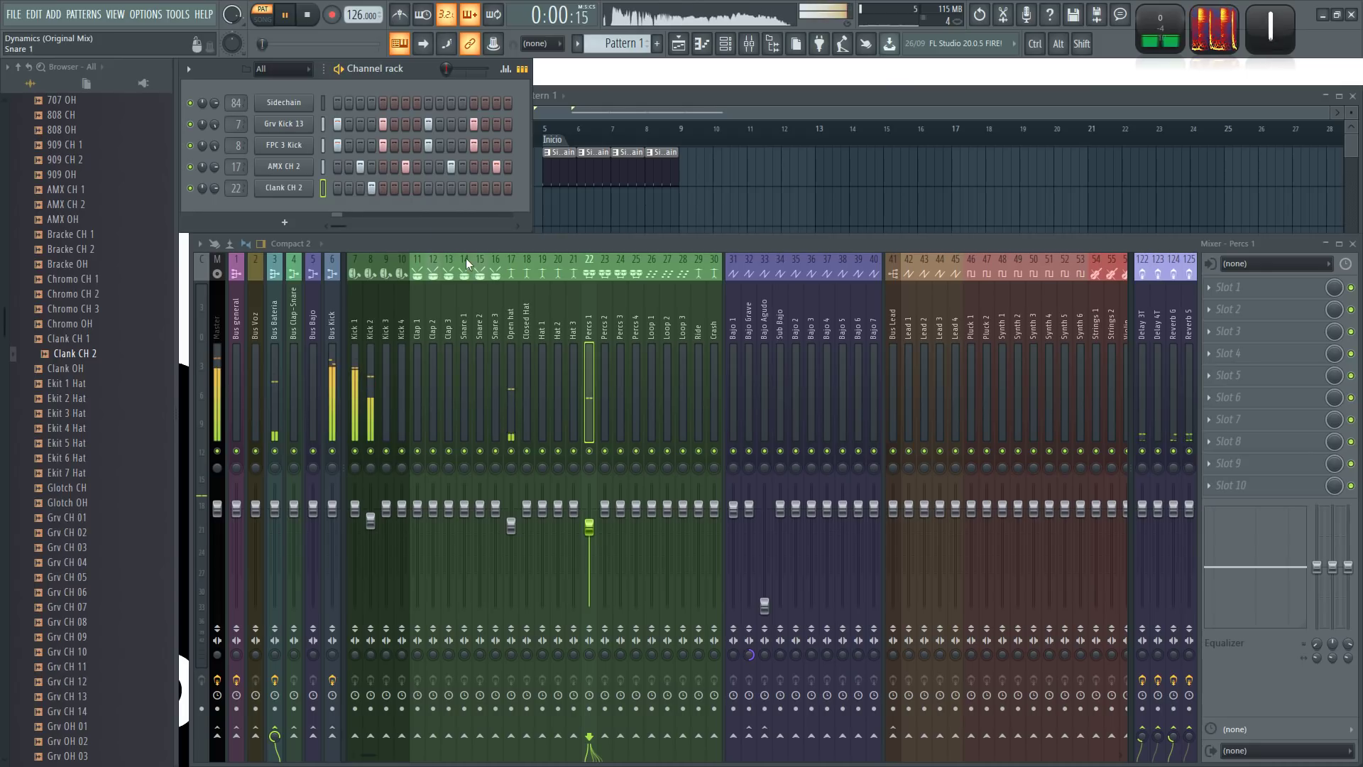
{"action": "key", "text": "space"}
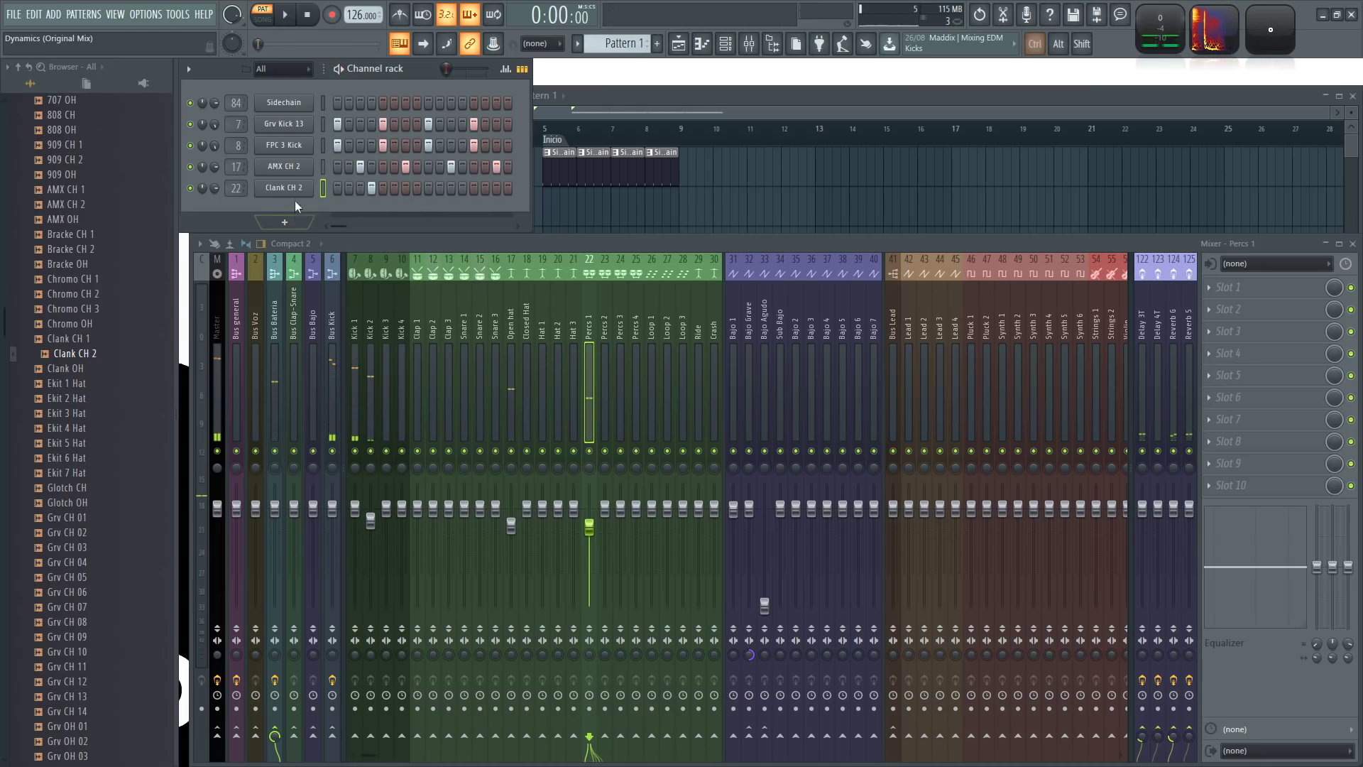
- Preview the Grv open hats and add Grv OH 02 as a channel above Clank CH 2, with hits on steps 3, 7, 11 and 15
{"action": "left_click", "coordinate": [118, 474]}
{"action": "scroll", "coordinate": [118, 474], "scroll_direction": "down", "scroll_amount": 6}
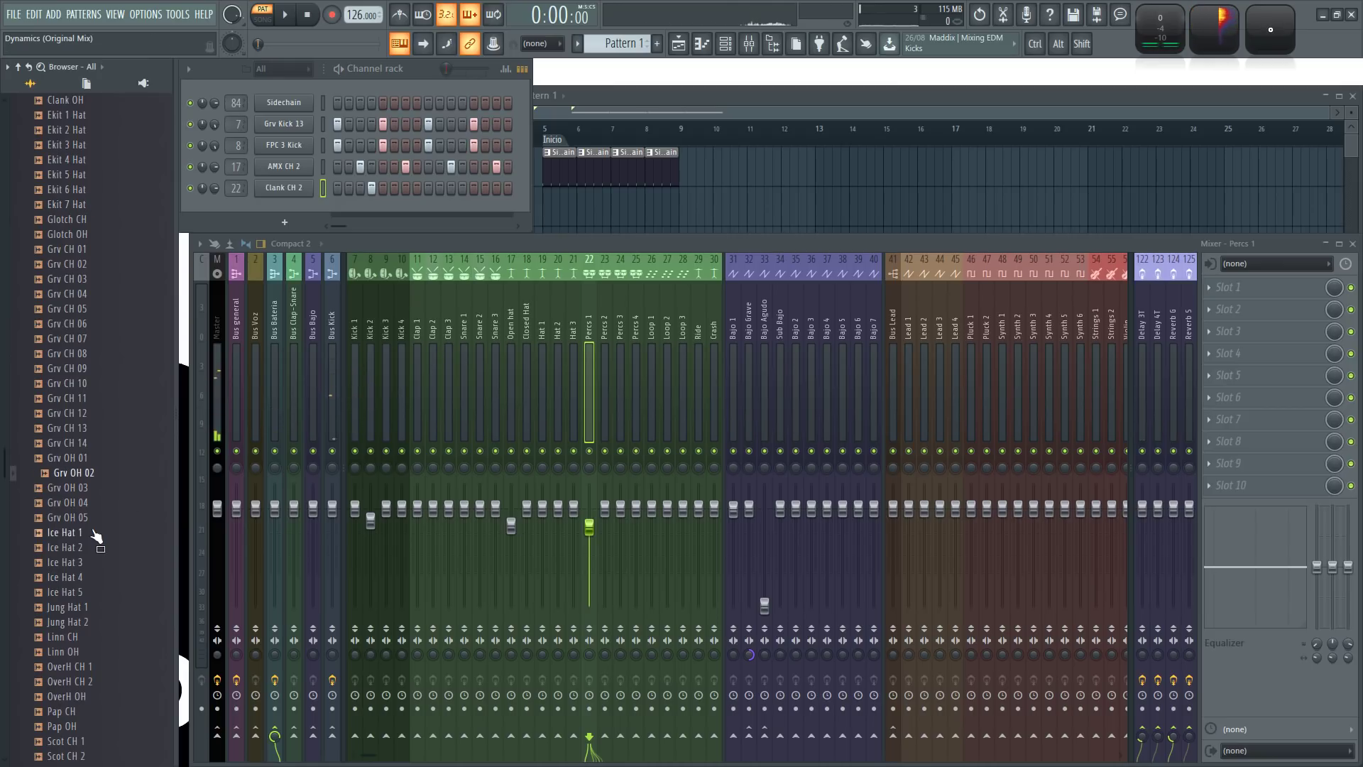
{"action": "left_click", "coordinate": [91, 460]}
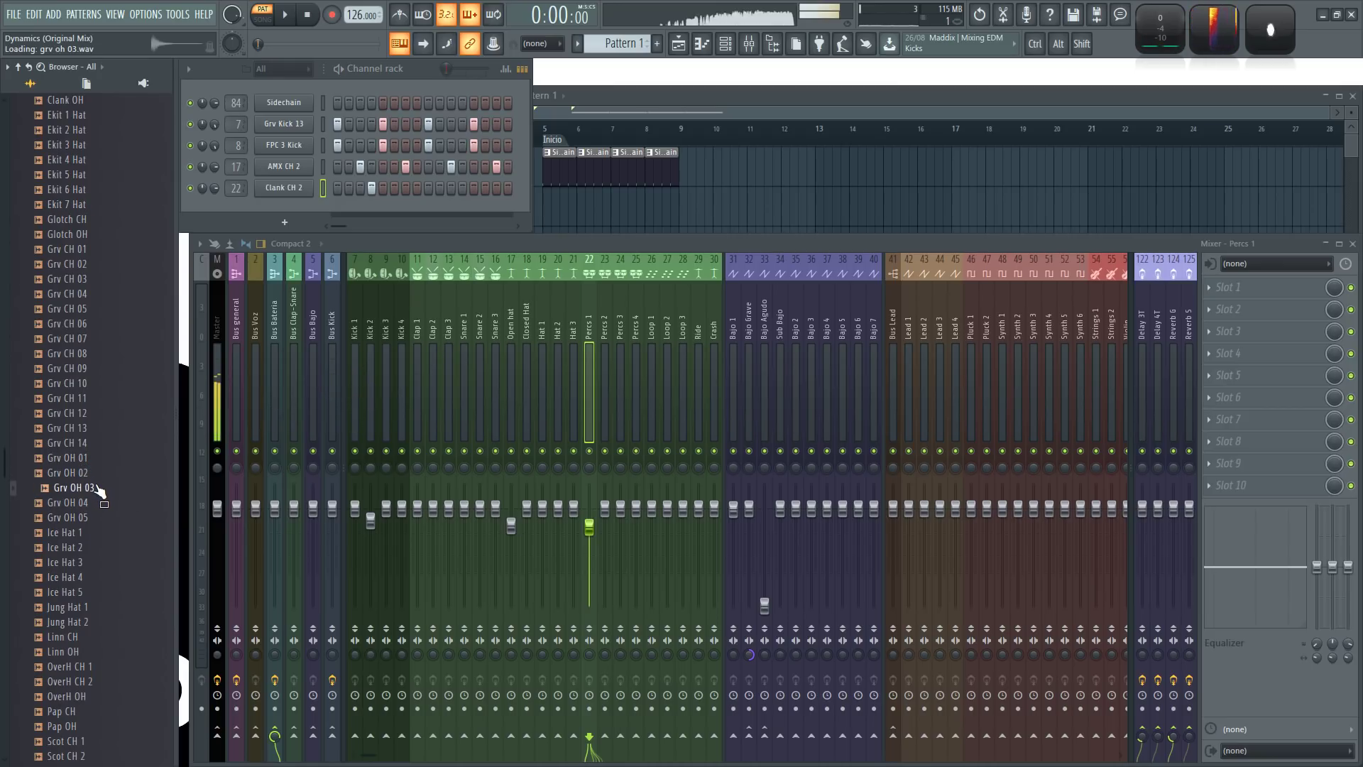
{"action": "left_click_drag", "start_coordinate": [86, 476], "coordinate": [328, 182]}
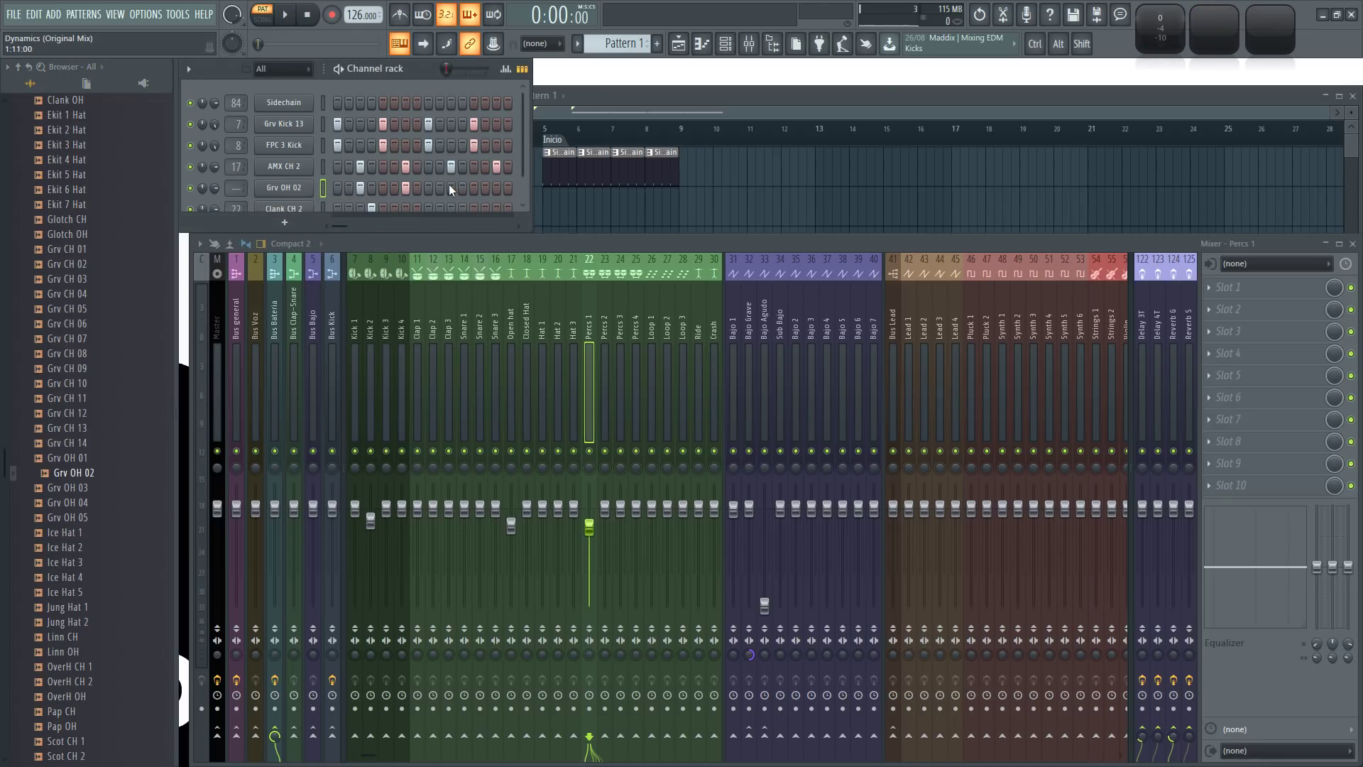
{"action": "left_click_drag", "start_coordinate": [251, 231], "coordinate": [257, 401]}
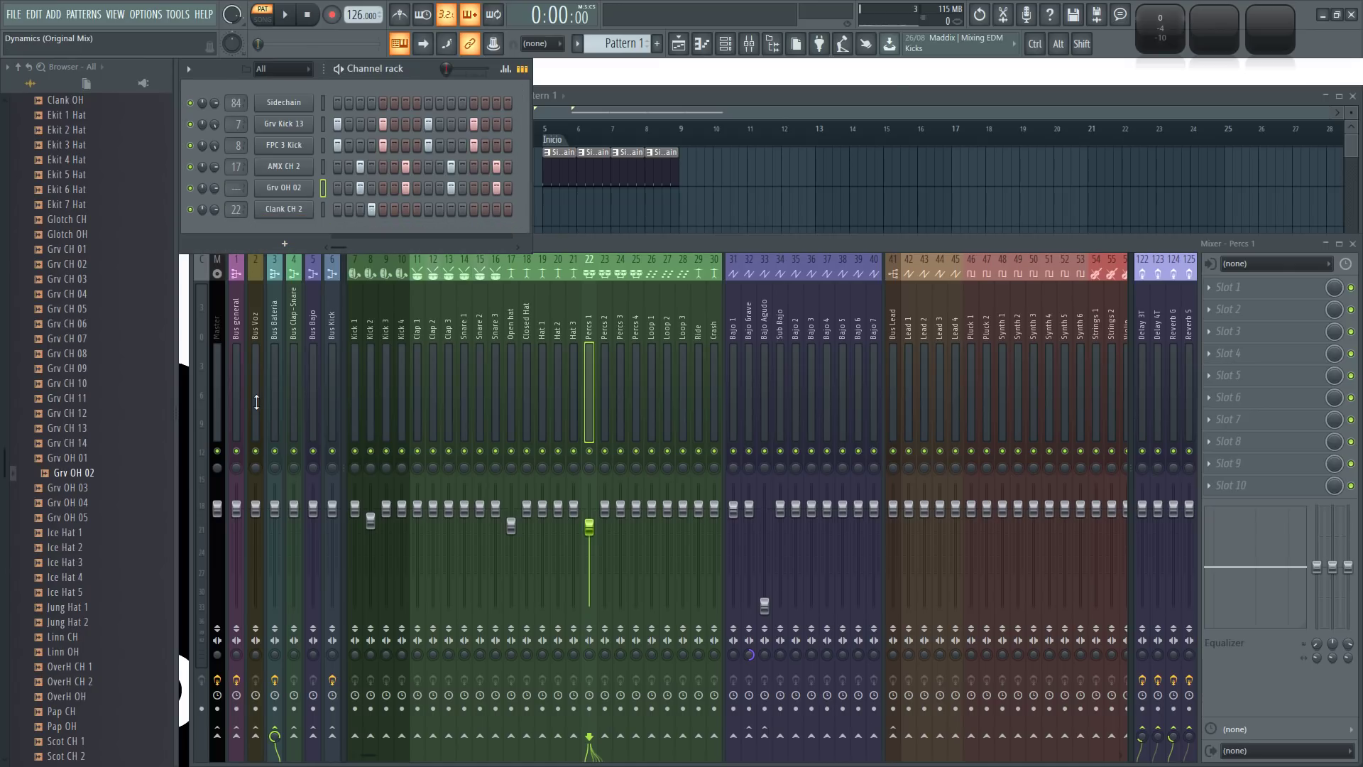
- Route Grv OH 02 to mixer track 17, Open hat, and deepen that track's mid-band EQ cut while it plays soloed
{"action": "left_click_drag", "start_coordinate": [236, 187], "coordinate": [236, 146]}
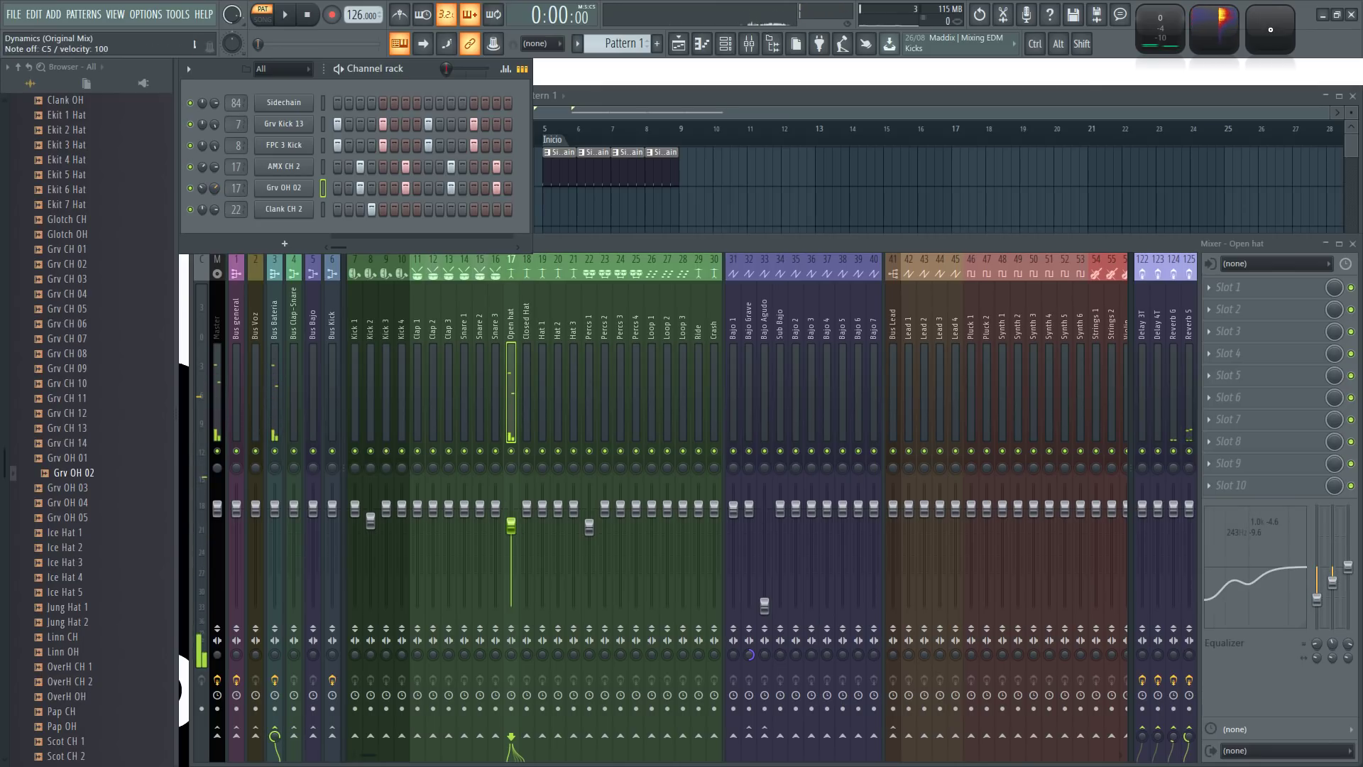
{"action": "key", "text": "space"}
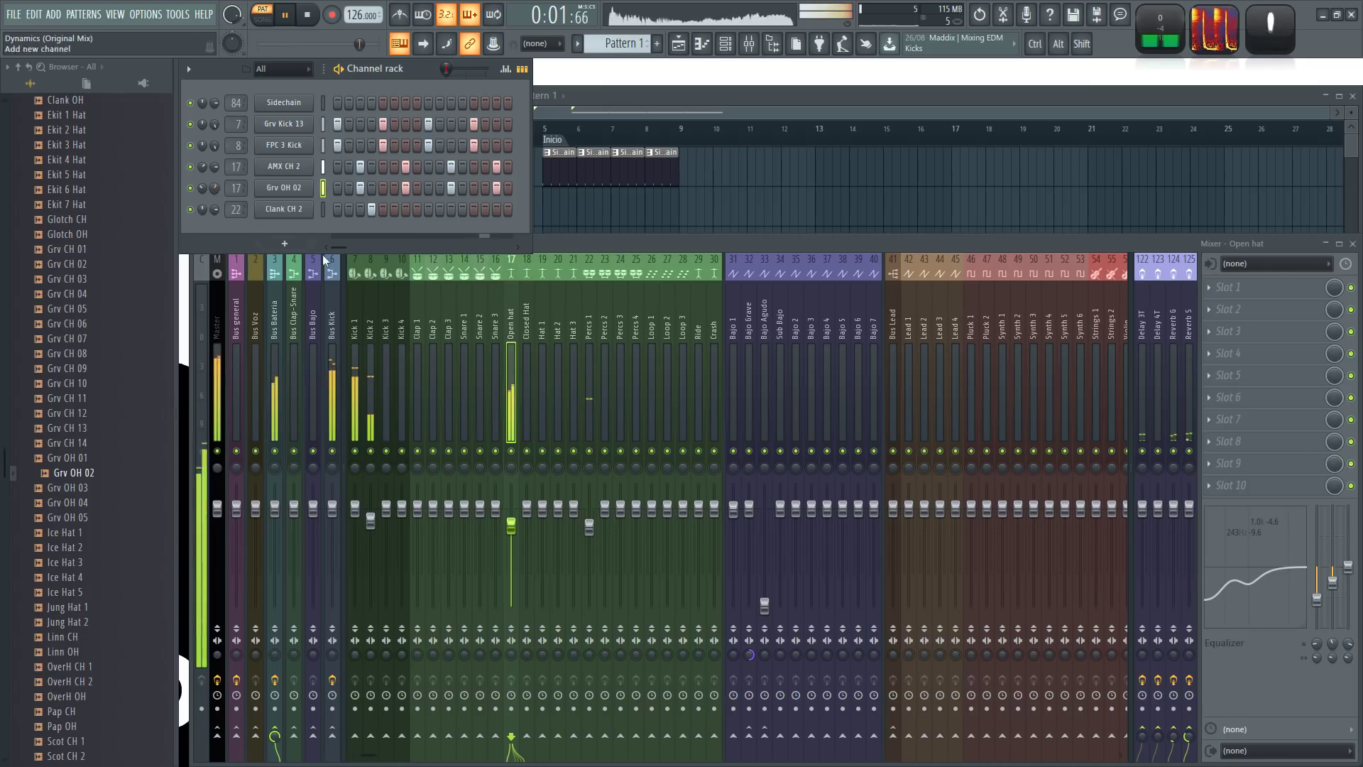
{"action": "left_click", "coordinate": [511, 452], "text": "ctrl"}
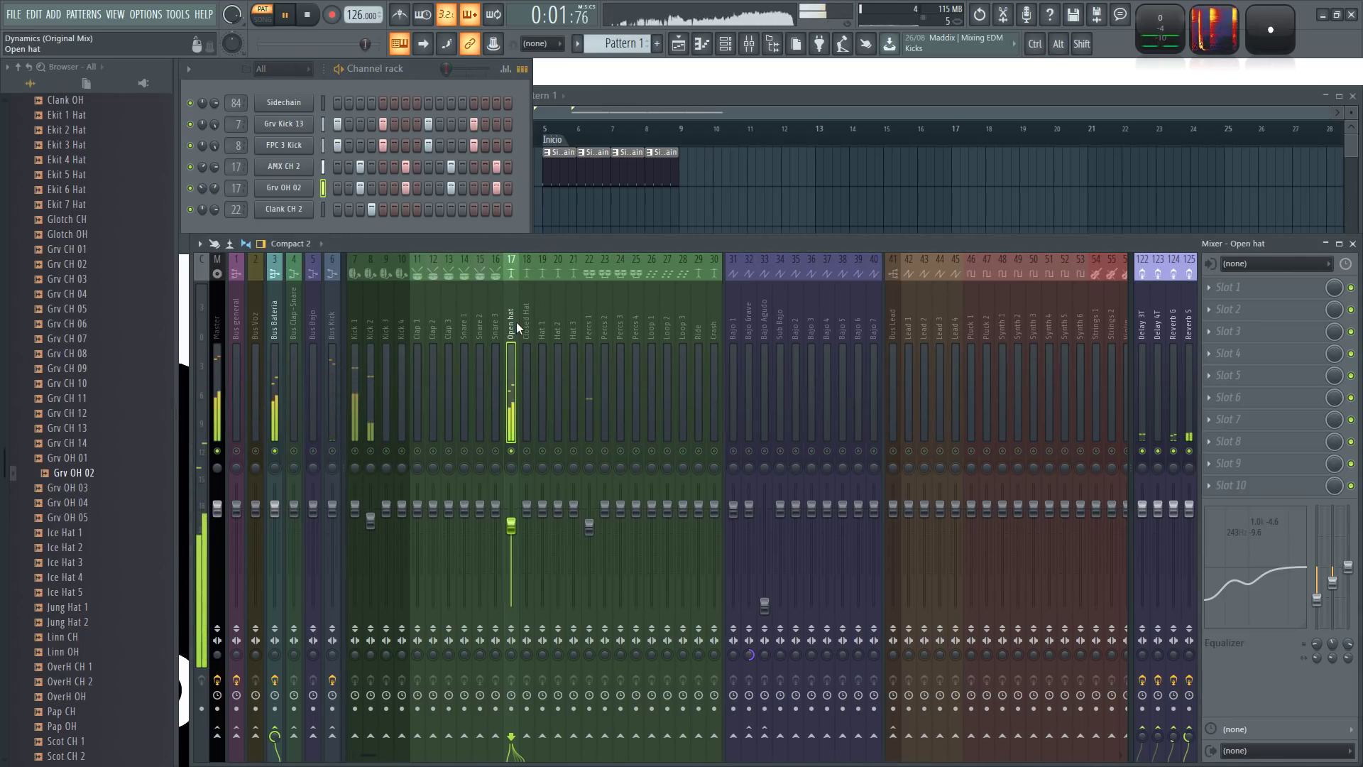
{"action": "left_click", "coordinate": [1267, 603]}
{"action": "mouse_move", "coordinate": [1267, 603]}
{"action": "left_mouse_down"}
{"action": "mouse_move", "coordinate": [1229, 586]}
{"action": "mouse_move", "coordinate": [1243, 590]}
{"action": "left_mouse_up"}
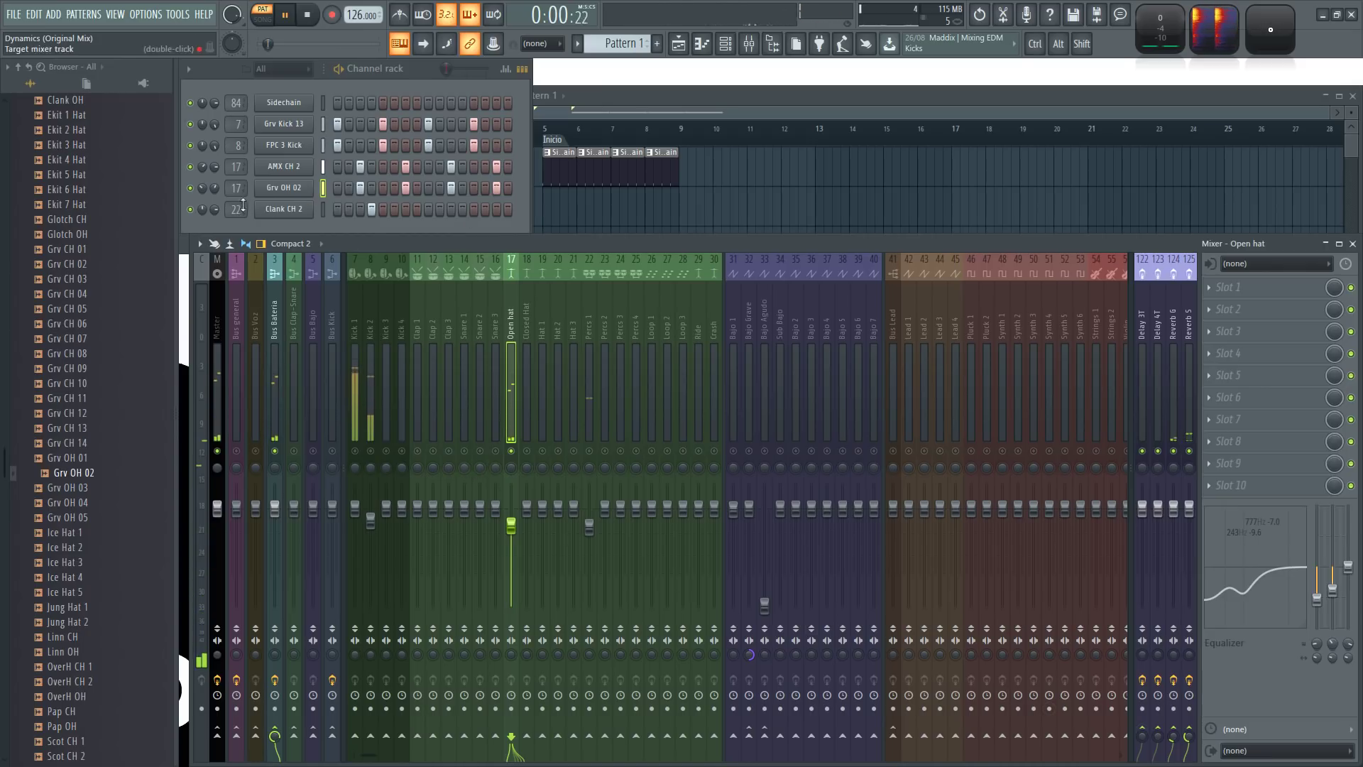
- Cut the low EQ band of Percs 1 by 18 dB, boost its mid band slightly, and listen with all tracks playing
{"action": "left_click", "coordinate": [587, 298]}
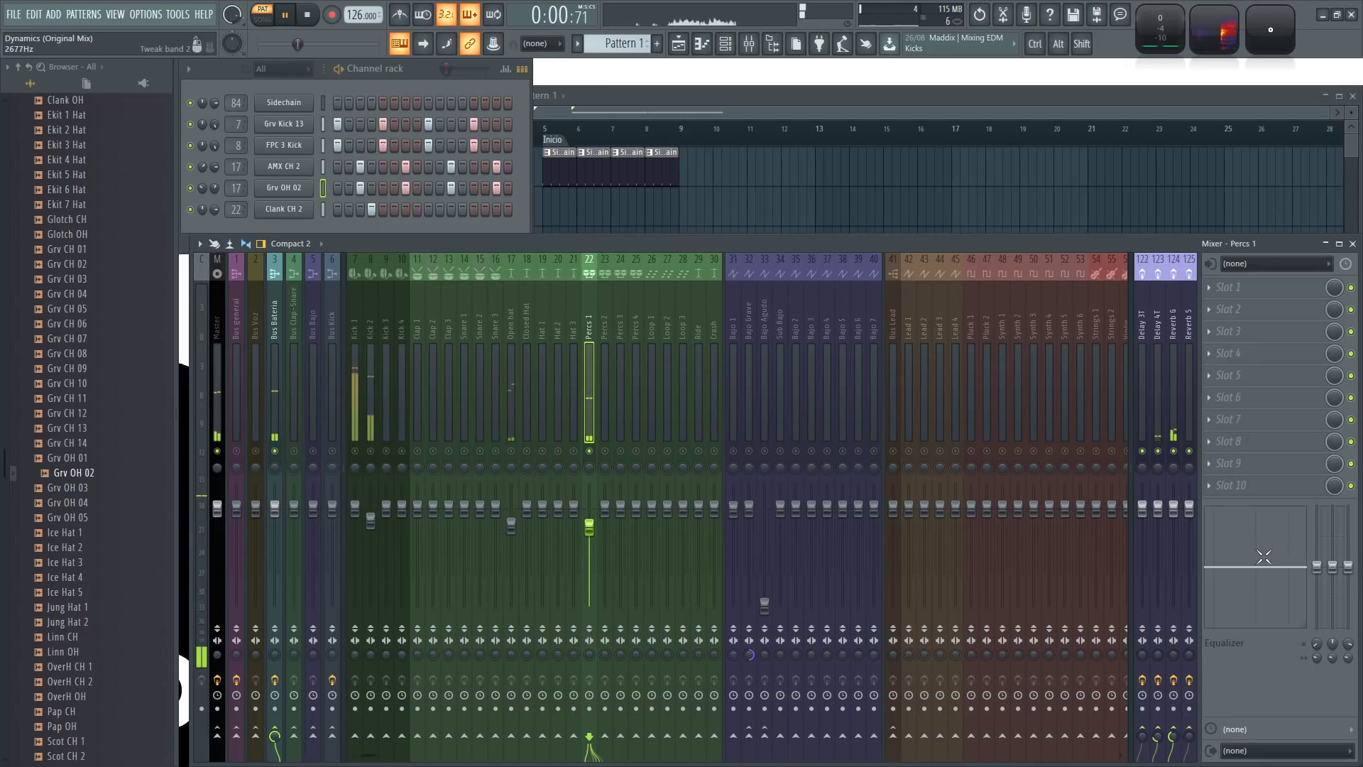
{"action": "left_click_drag", "start_coordinate": [1221, 560], "coordinate": [1216, 625]}
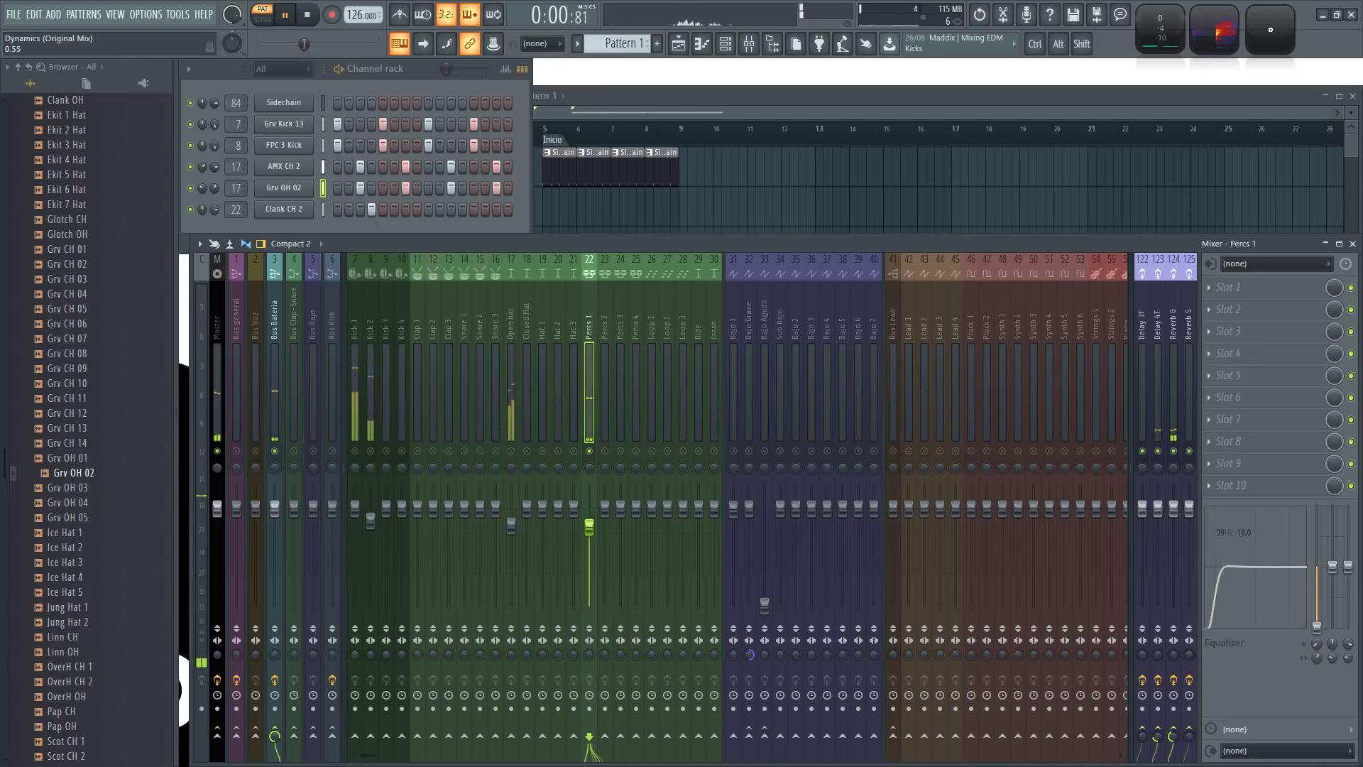
{"action": "mouse_move", "coordinate": [1315, 646]}
{"action": "left_mouse_down"}
{"action": "mouse_move", "coordinate": [1316, 616]}
{"action": "mouse_move", "coordinate": [1315, 646]}
{"action": "left_mouse_up"}
{"action": "mouse_move", "coordinate": [1256, 566]}
{"action": "left_mouse_down"}
{"action": "mouse_move", "coordinate": [1279, 553]}
{"action": "mouse_move", "coordinate": [1260, 557]}
{"action": "left_mouse_up"}
{"action": "left_click_drag", "start_coordinate": [1317, 658], "coordinate": [1317, 687]}
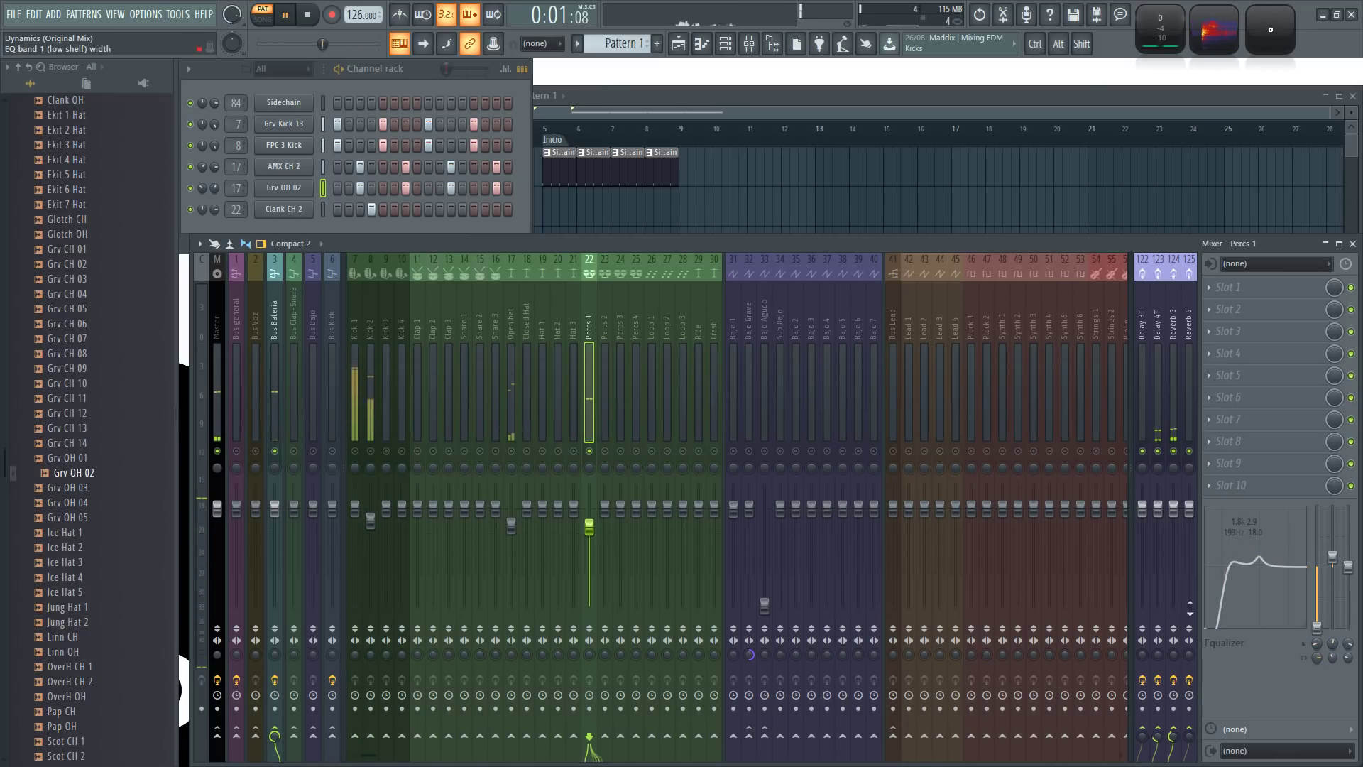
{"action": "left_click", "coordinate": [418, 74]}
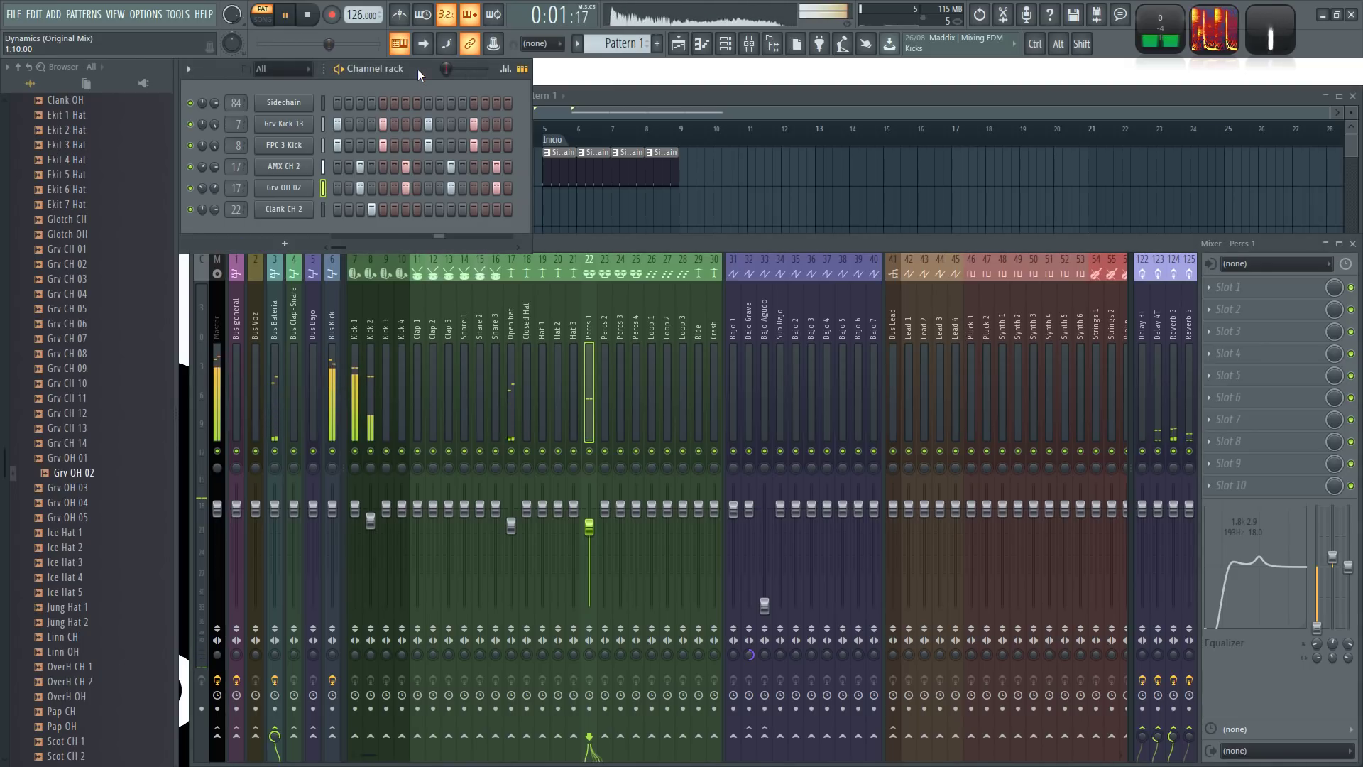
- Preview the remaining Grv open hats and add Grv OH 04 as a channel above Clank CH 2, with hits on steps 3, 7, 11 and 15
{"action": "key", "text": "space"}
{"action": "left_click_drag", "start_coordinate": [86, 576], "coordinate": [99, 510]}
{"action": "key", "text": "space"}
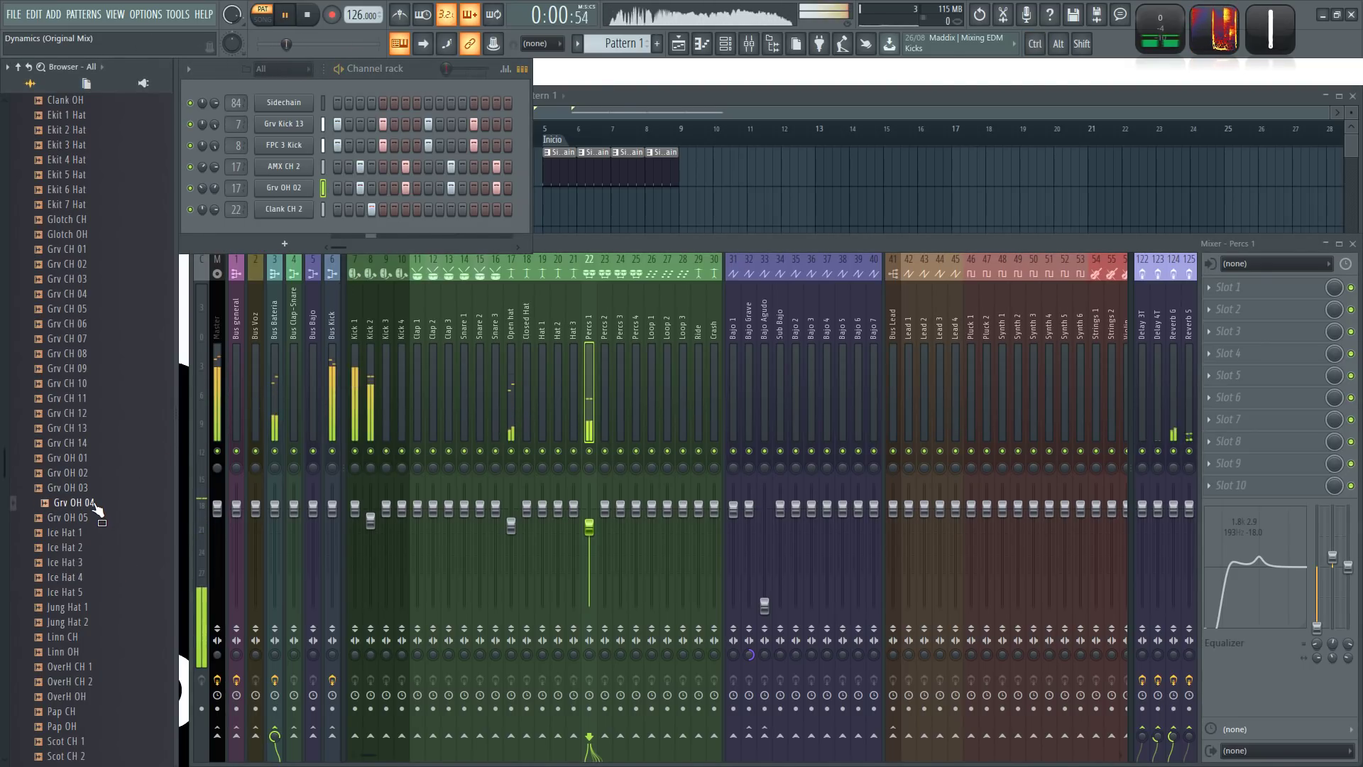
{"action": "key", "text": "space"}
{"action": "left_click_drag", "start_coordinate": [98, 509], "coordinate": [281, 206]}
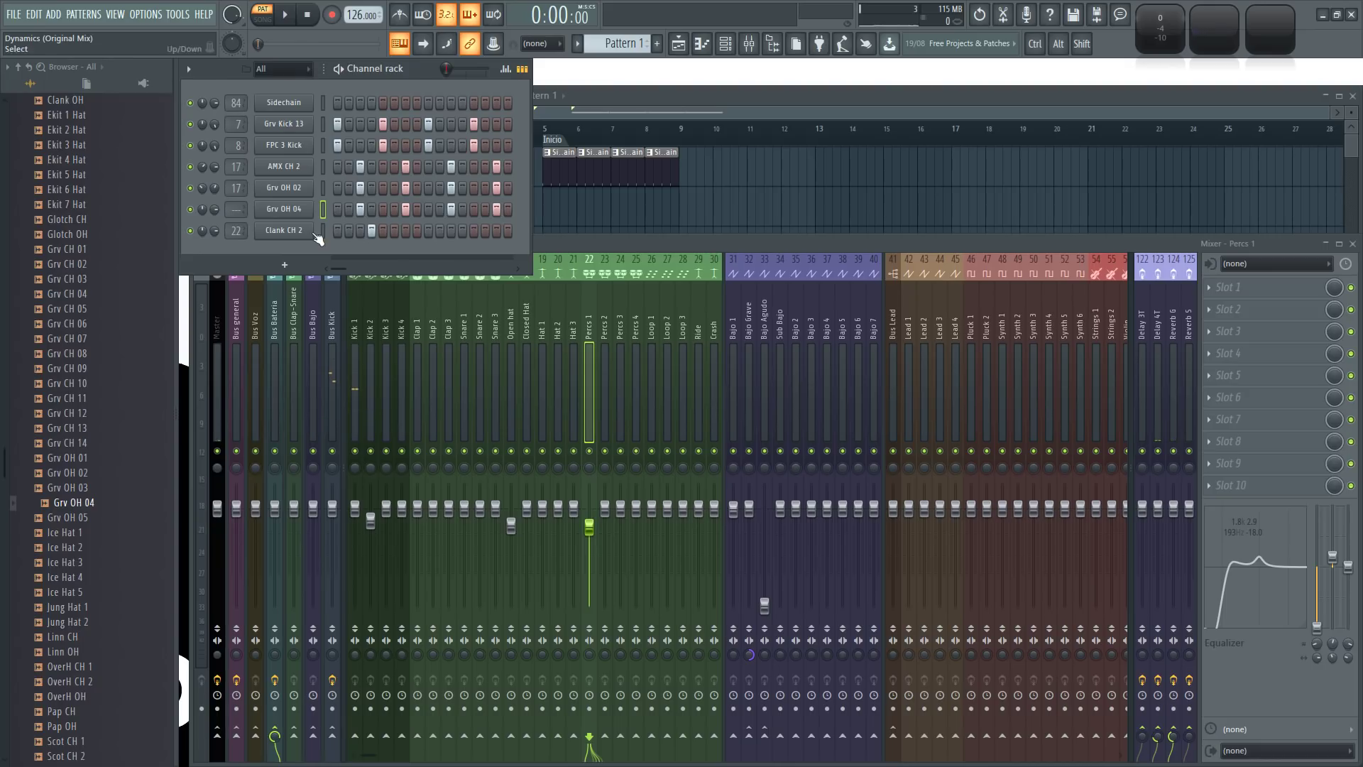
- Route Grv OH 04 to mixer track 17, Open hat, and listen to the pattern
{"action": "left_click_drag", "start_coordinate": [224, 211], "coordinate": [223, 202]}
{"action": "scroll", "coordinate": [237, 208], "scroll_direction": "up", "scroll_amount": 9}
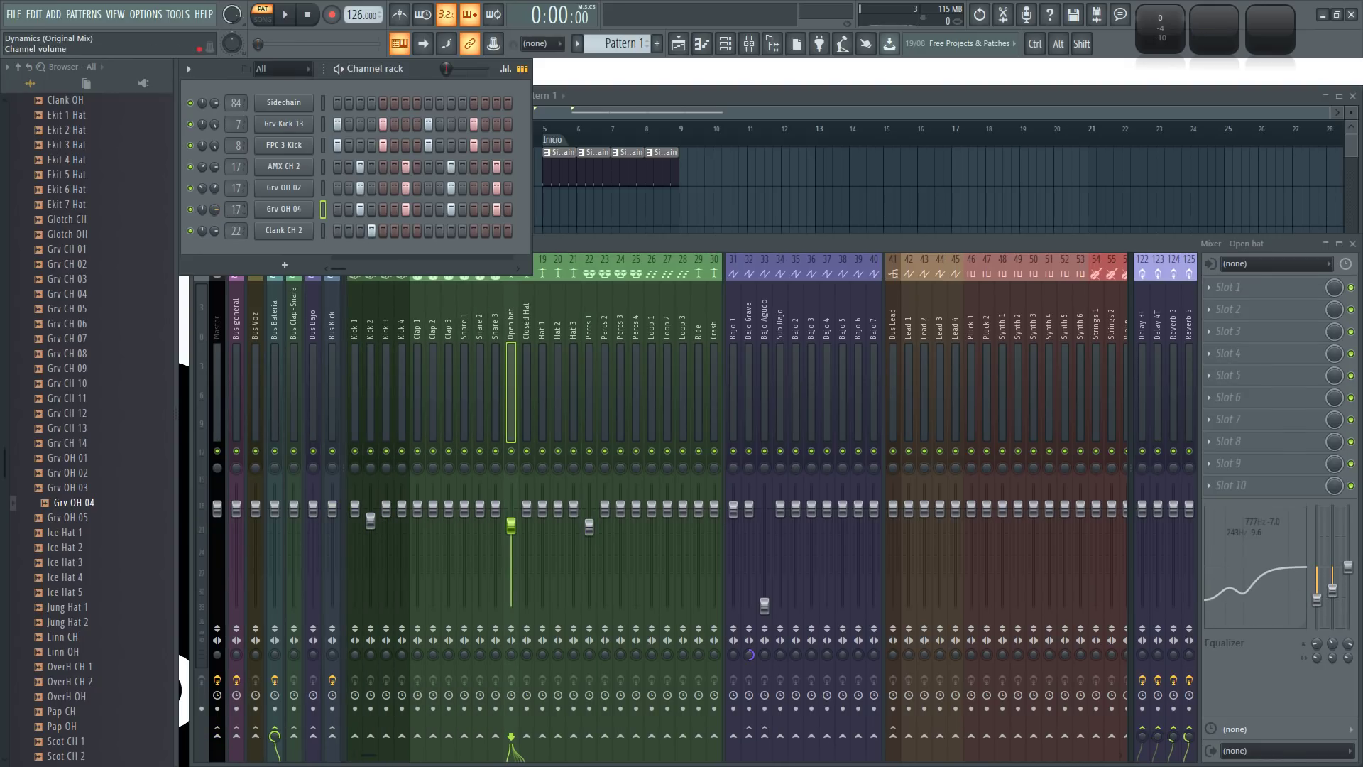
{"action": "key", "text": "space"}
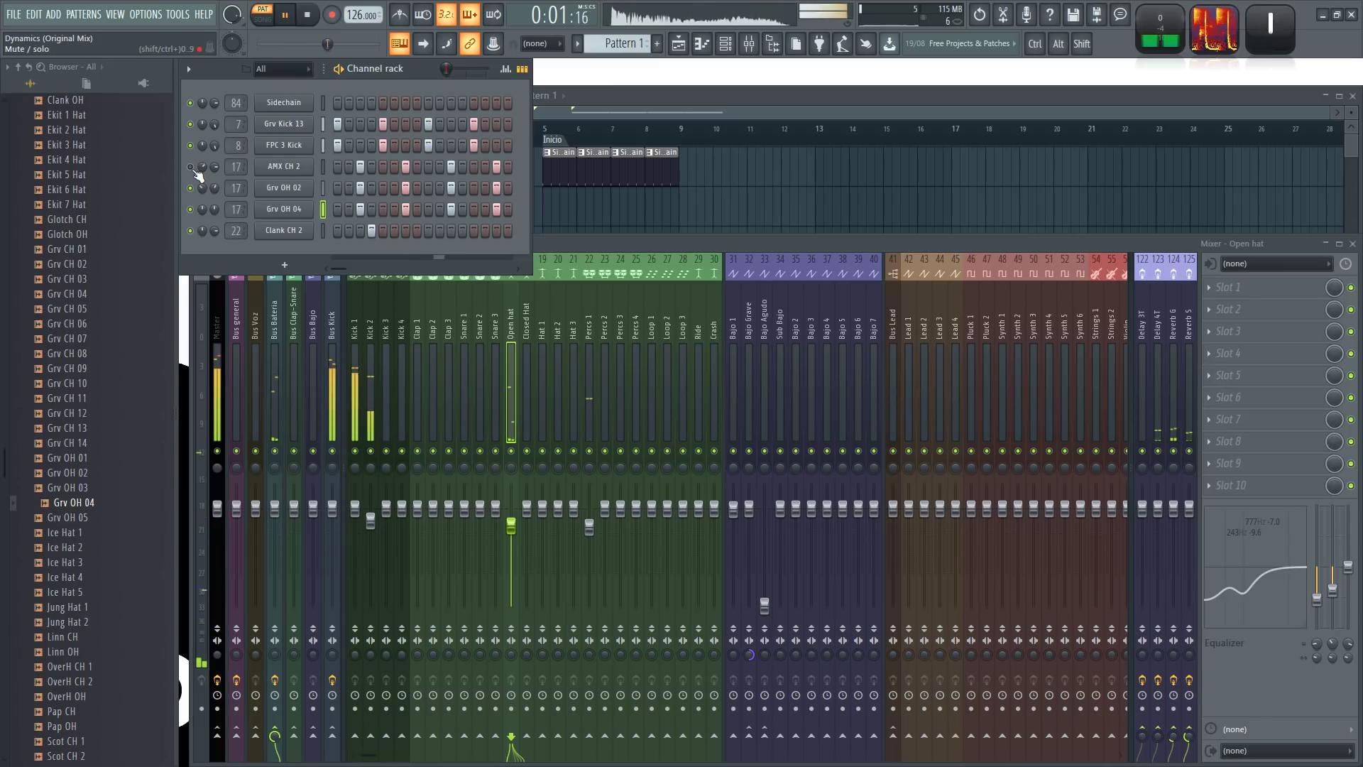
- Check AMX CH 2's sample settings, lower Grv OH 04's channel volume during playback, and save the project
{"action": "key", "text": "space"}
{"action": "left_click", "coordinate": [284, 166]}
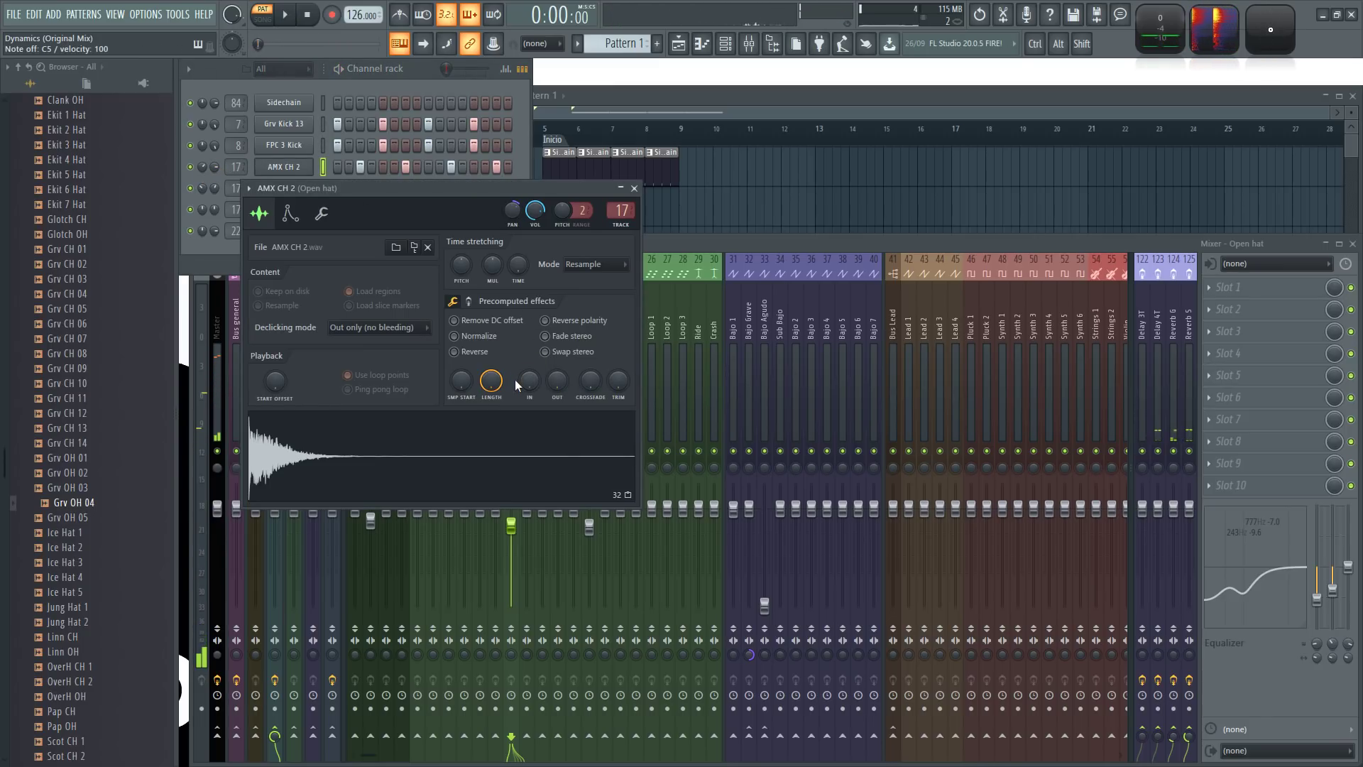
{"action": "key", "text": "space"}
{"action": "left_click", "coordinate": [634, 189]}
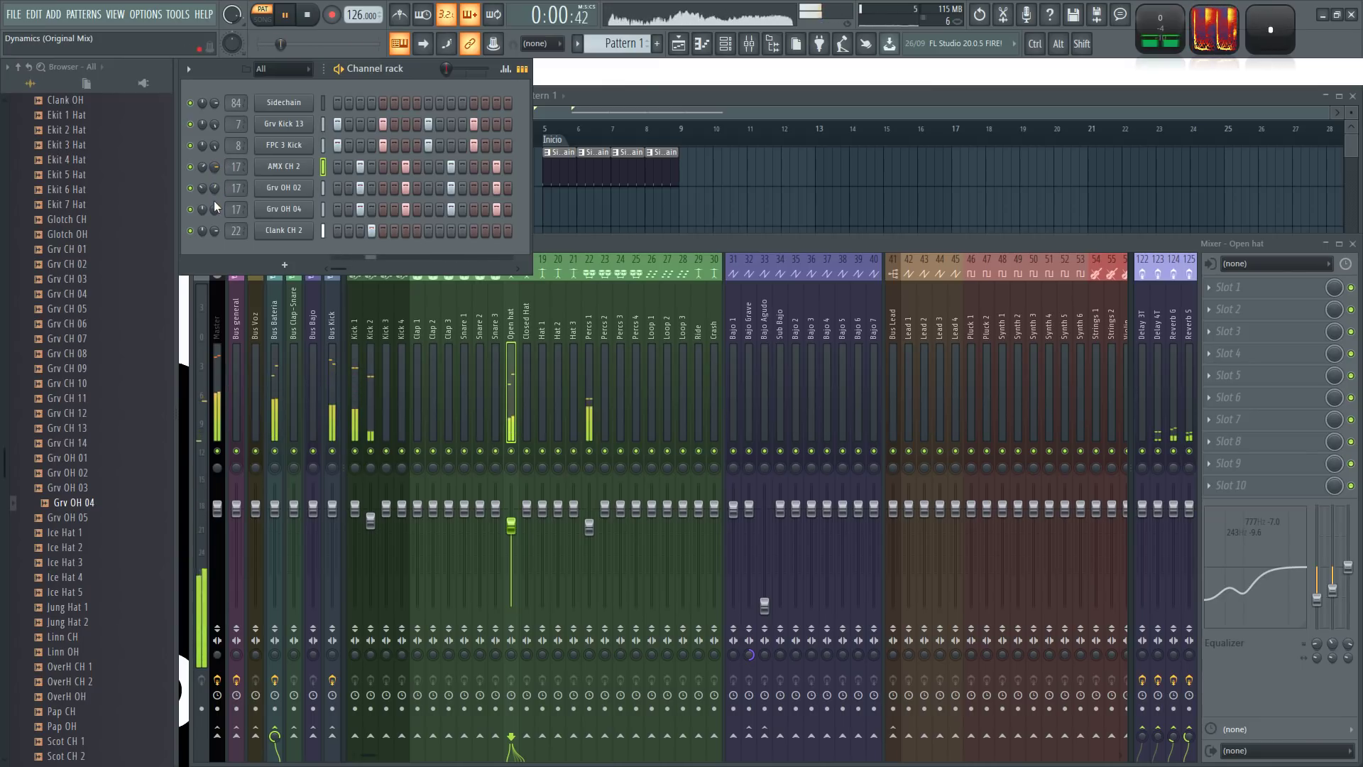
{"action": "left_click_drag", "start_coordinate": [215, 211], "coordinate": [214, 229]}
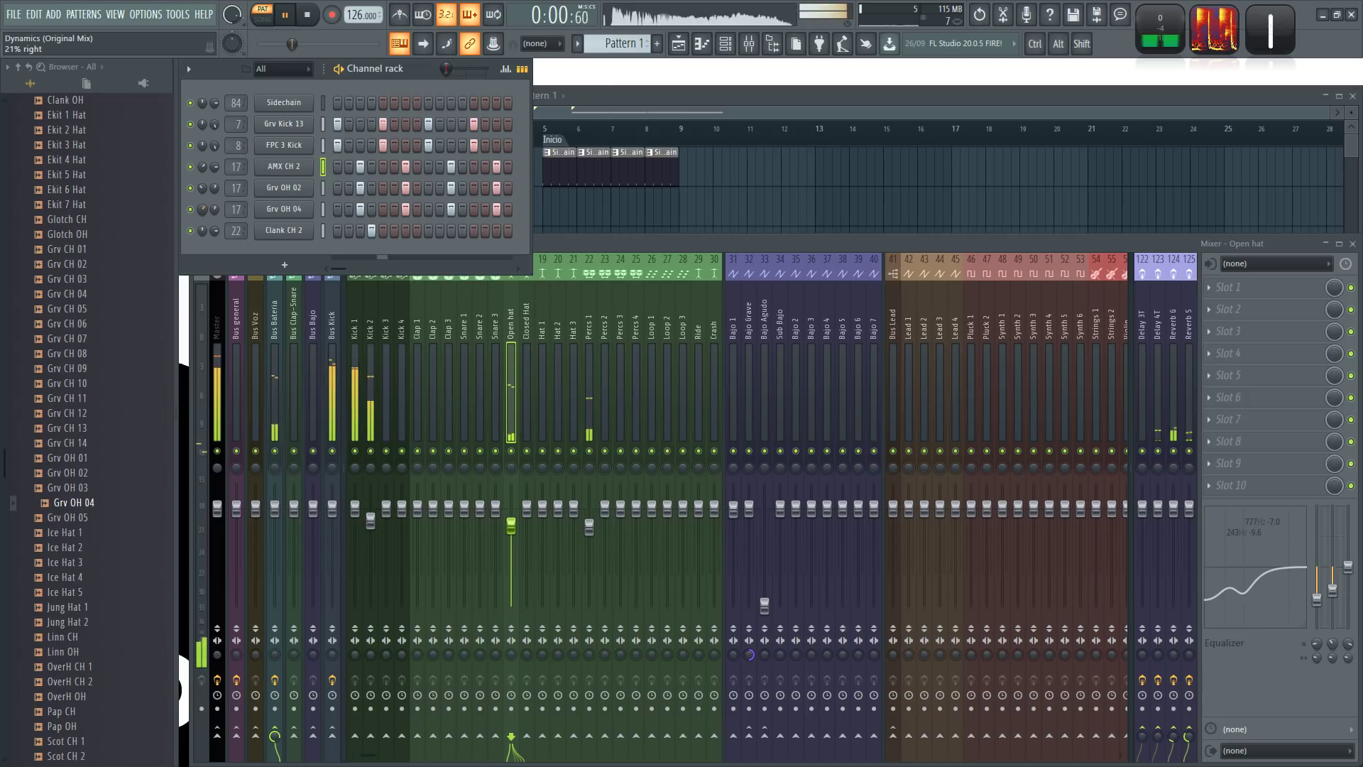
{"action": "key", "text": "space"}
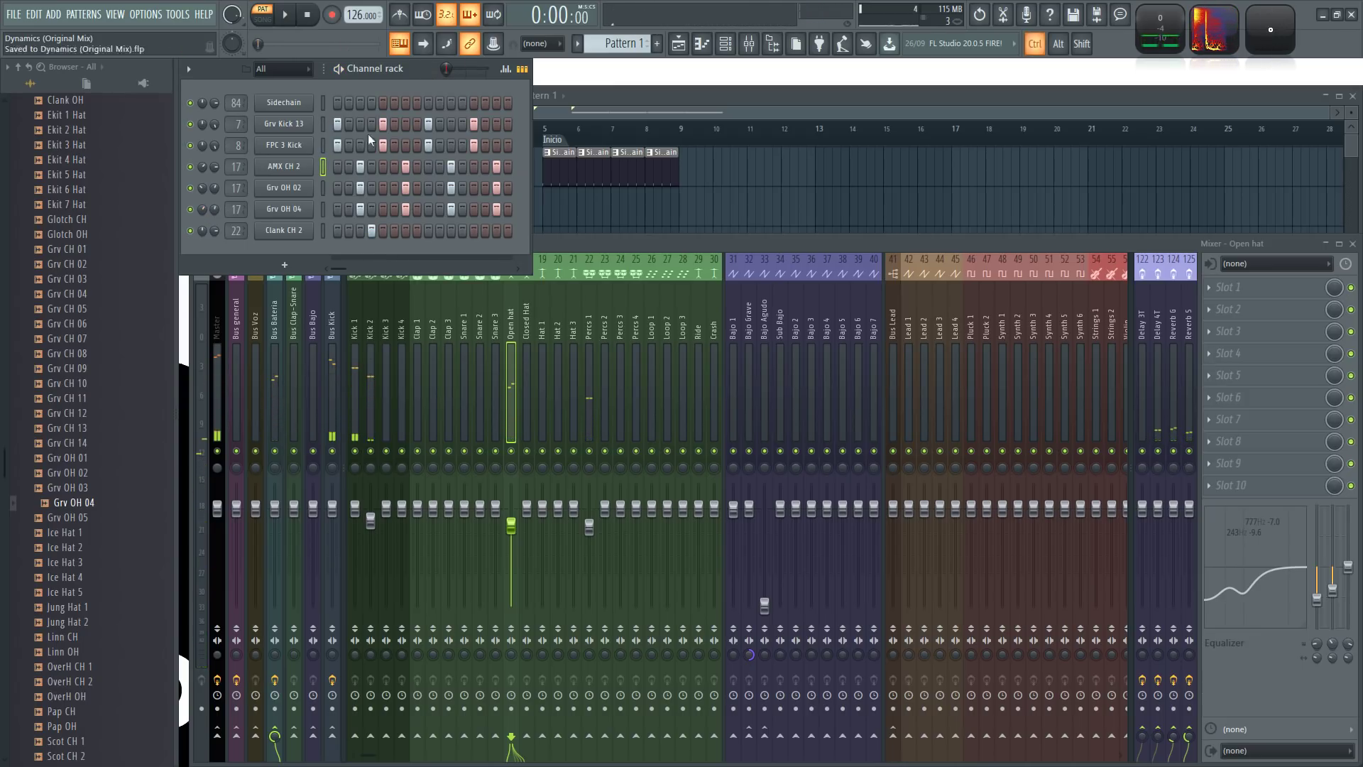
- Preview the Ice Hat samples and add Ice Hat 5 as a new channel below Clank CH 2
{"action": "left_click", "coordinate": [91, 562]}
{"action": "scroll", "coordinate": [94, 599], "scroll_direction": "down", "scroll_amount": 4}
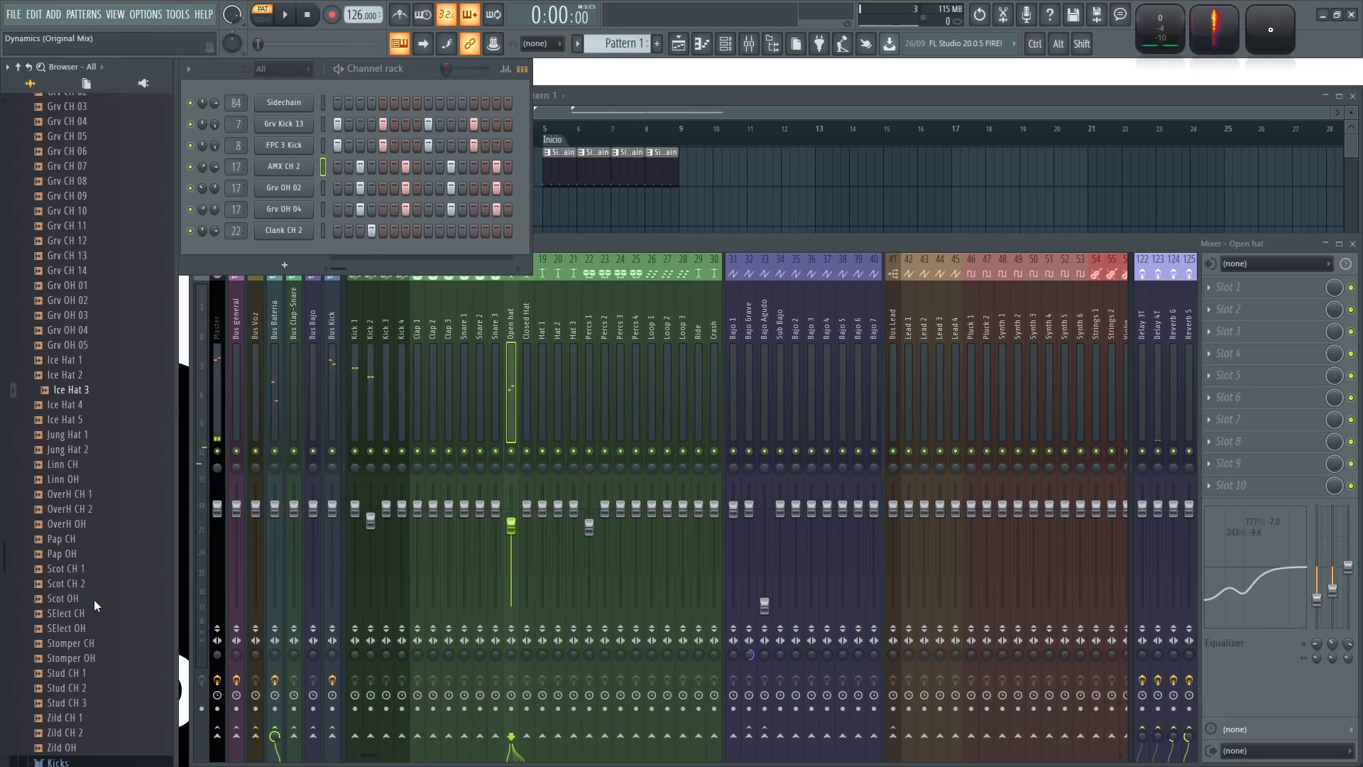
{"action": "left_click", "coordinate": [84, 415]}
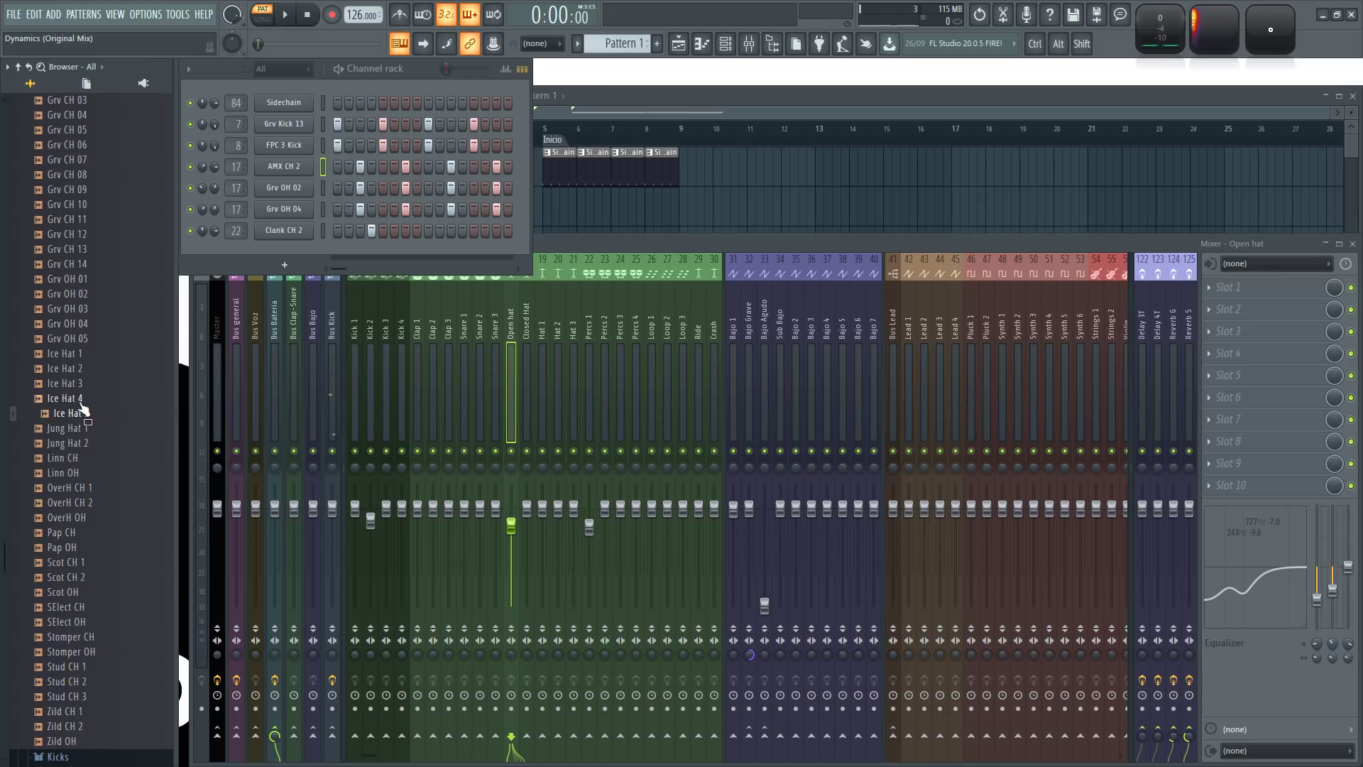
{"action": "left_click_drag", "start_coordinate": [87, 421], "coordinate": [283, 250]}
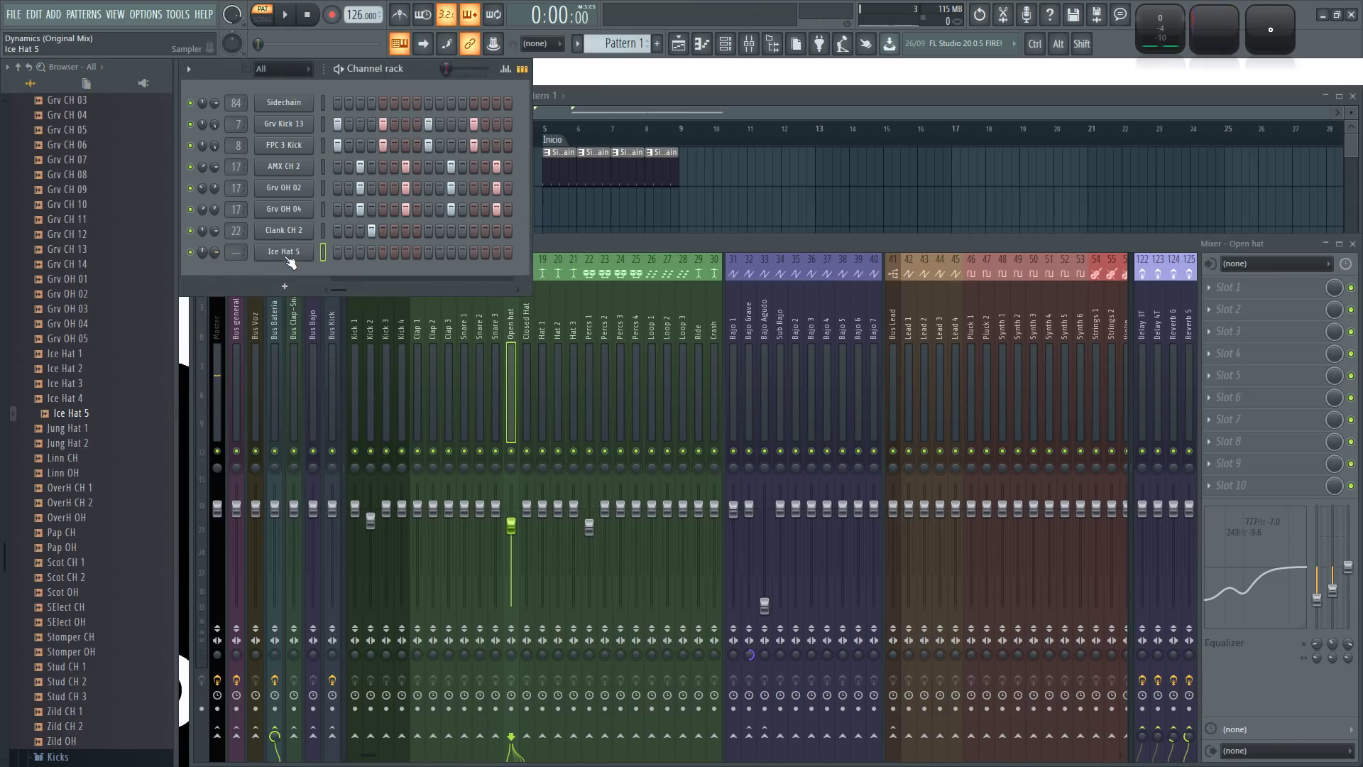
- Move Ice Hat 5's settings clear of the channel rack and change its time-stretching mode to Stretch
{"action": "left_click_drag", "start_coordinate": [589, 253], "coordinate": [803, 70]}
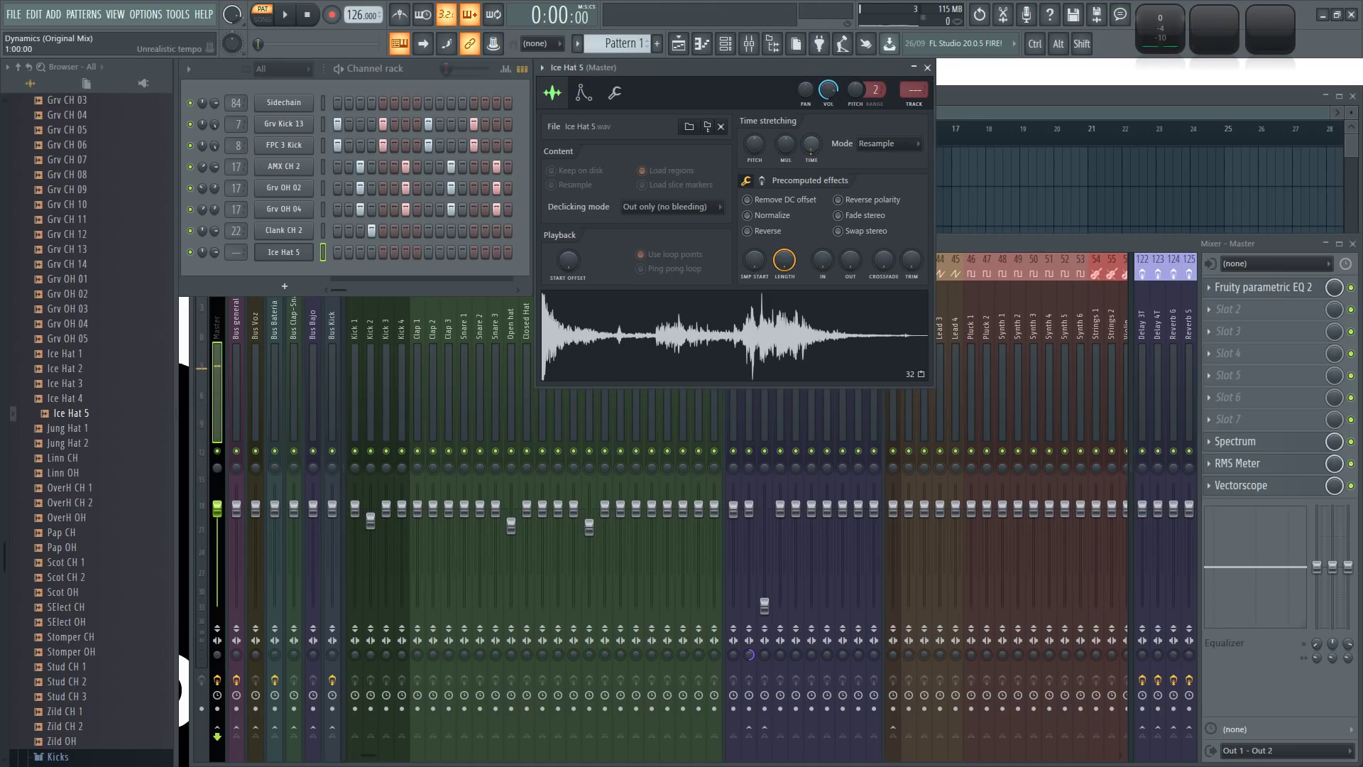
{"action": "key", "text": "q"}
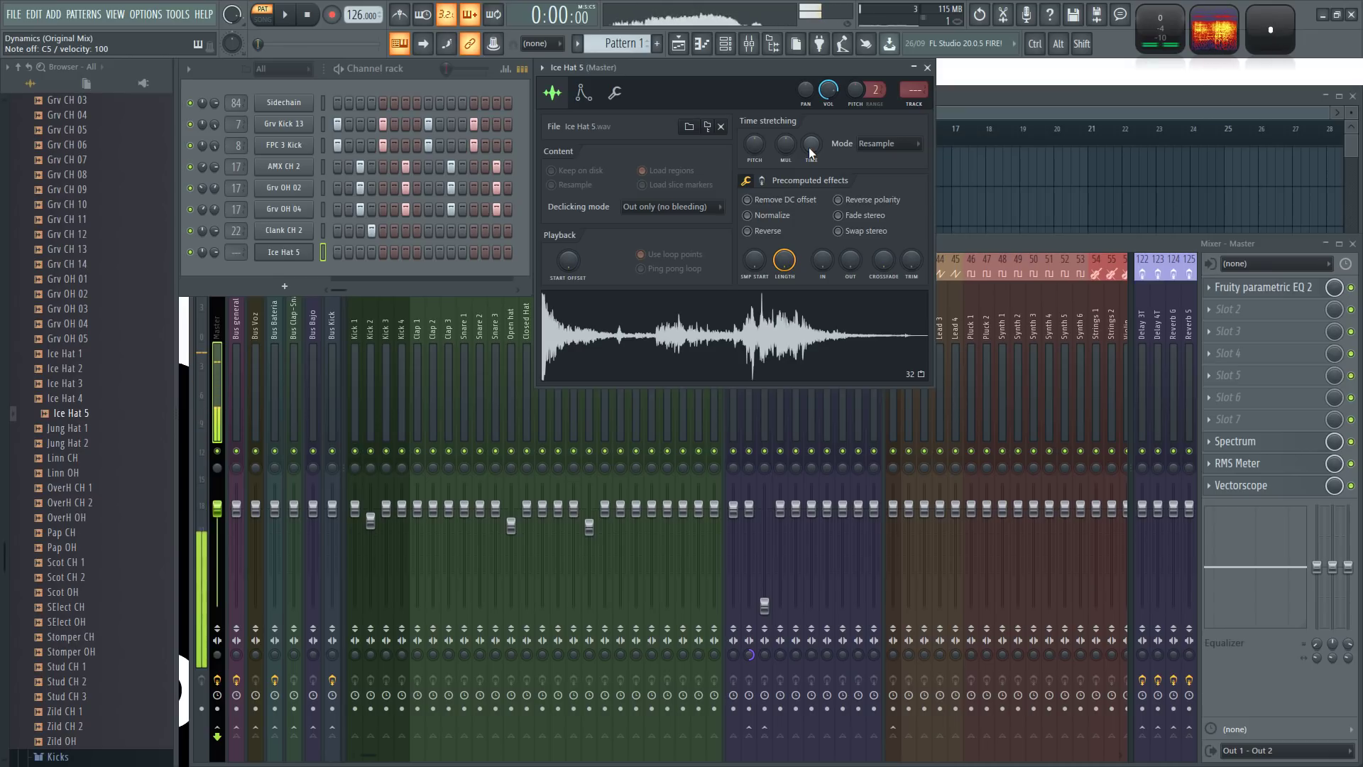
{"action": "left_click", "coordinate": [876, 144]}
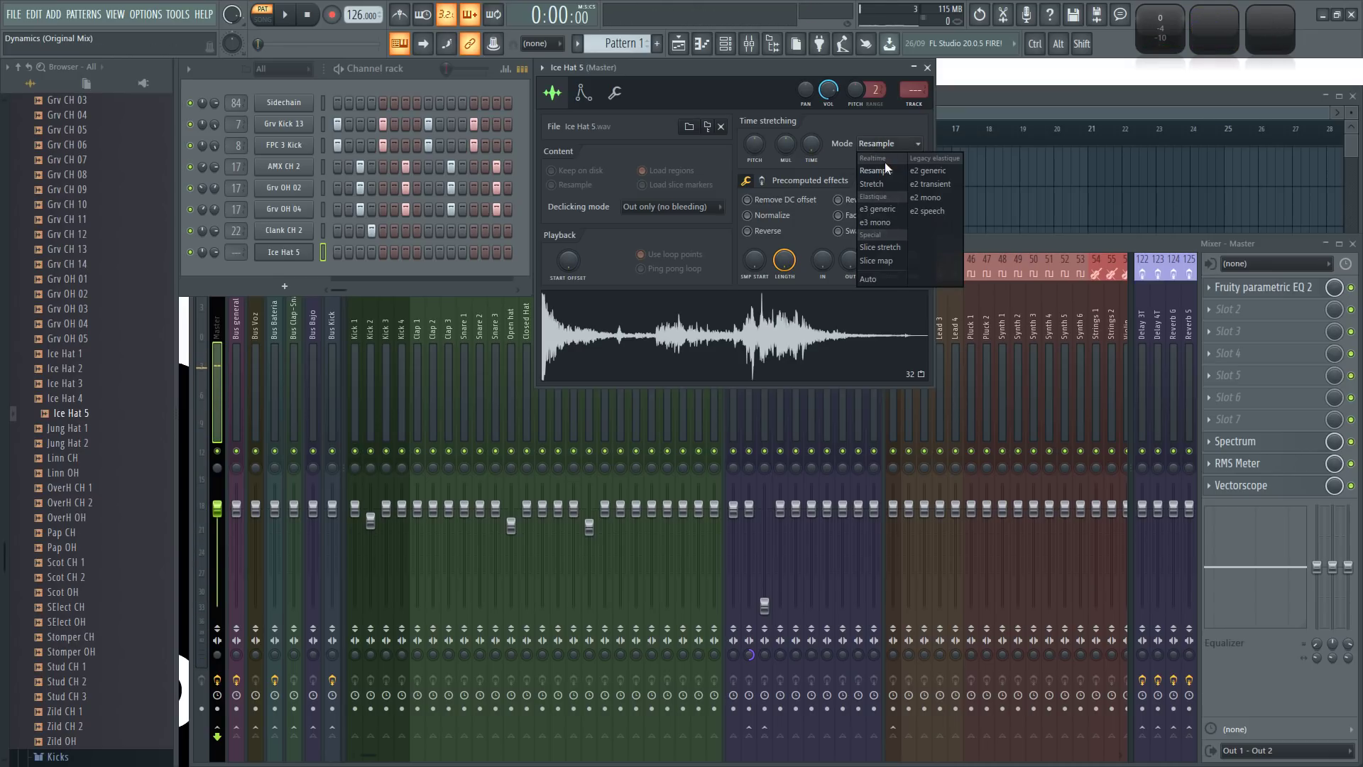
{"action": "left_click", "coordinate": [879, 186]}
{"action": "key", "text": "q"}
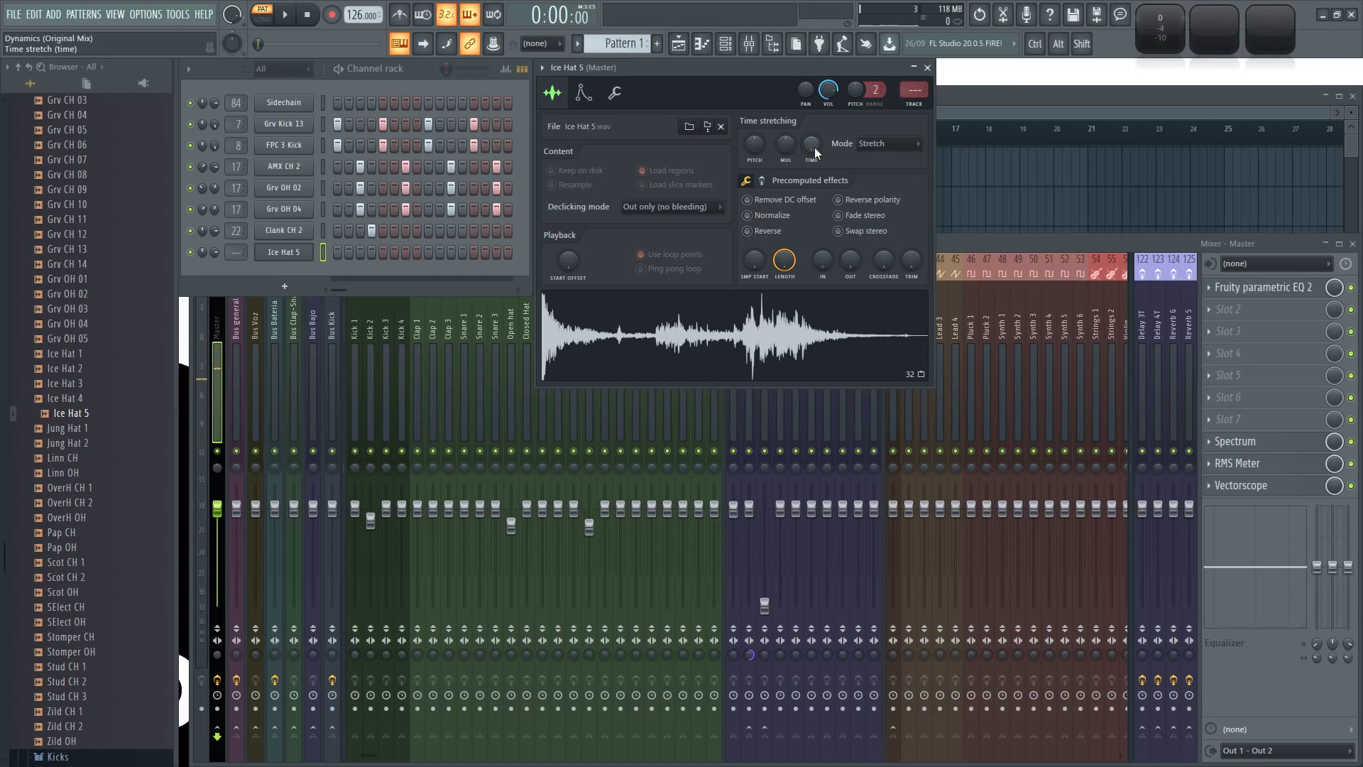
- Try different time-stretch multipliers on Ice Hat 5, such as 144.10% and 118.48%, auditioning the sample after each change
{"action": "key", "text": "q"}
{"action": "key", "text": "q"}
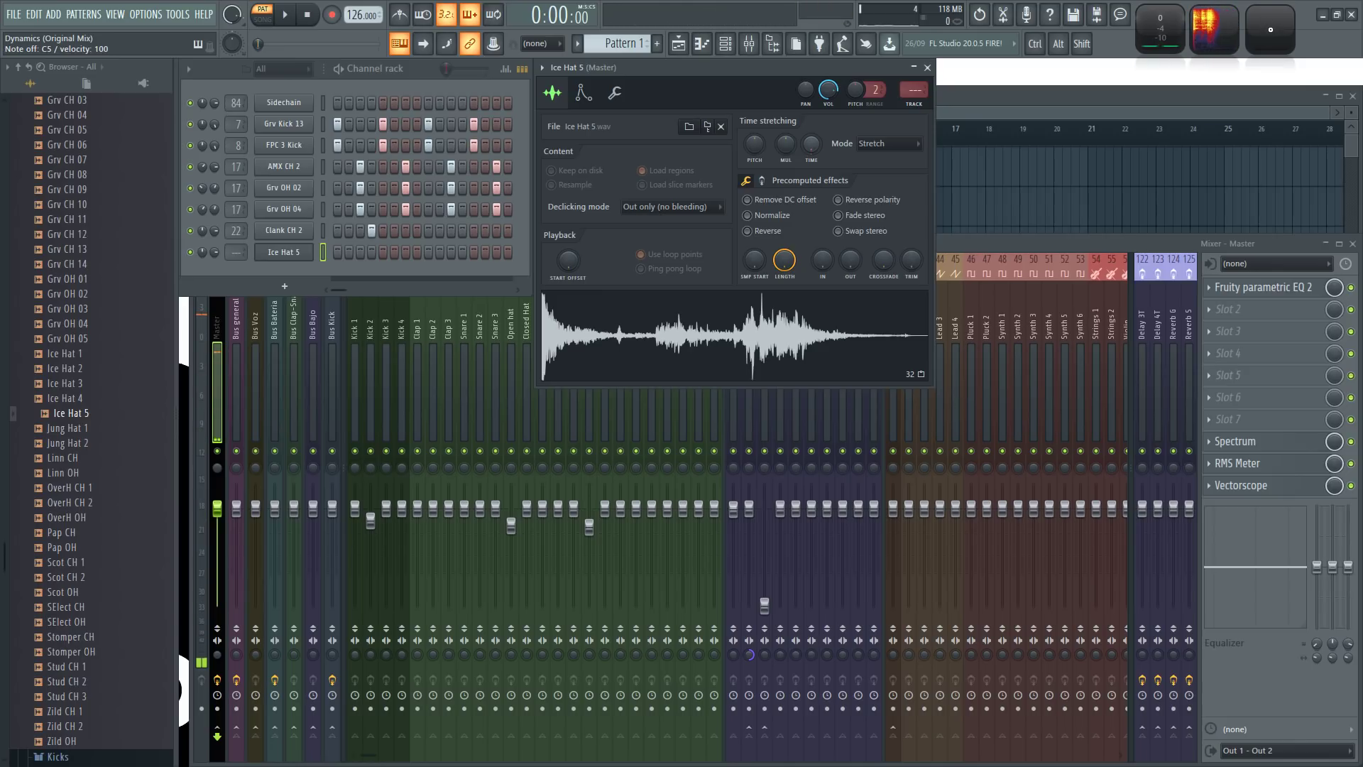
{"action": "key", "text": "q"}
{"action": "key", "text": "q"}
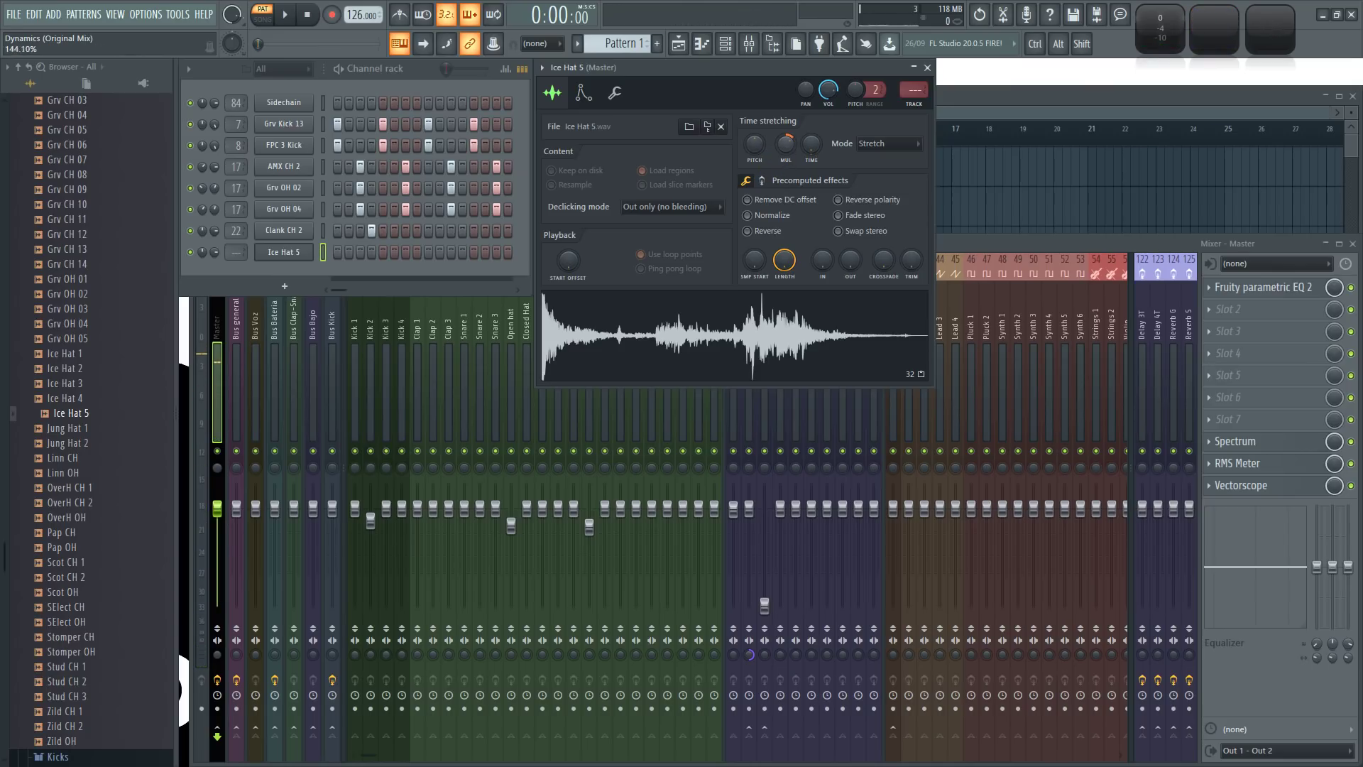
{"action": "key", "text": "q"}
{"action": "key", "text": "q"}
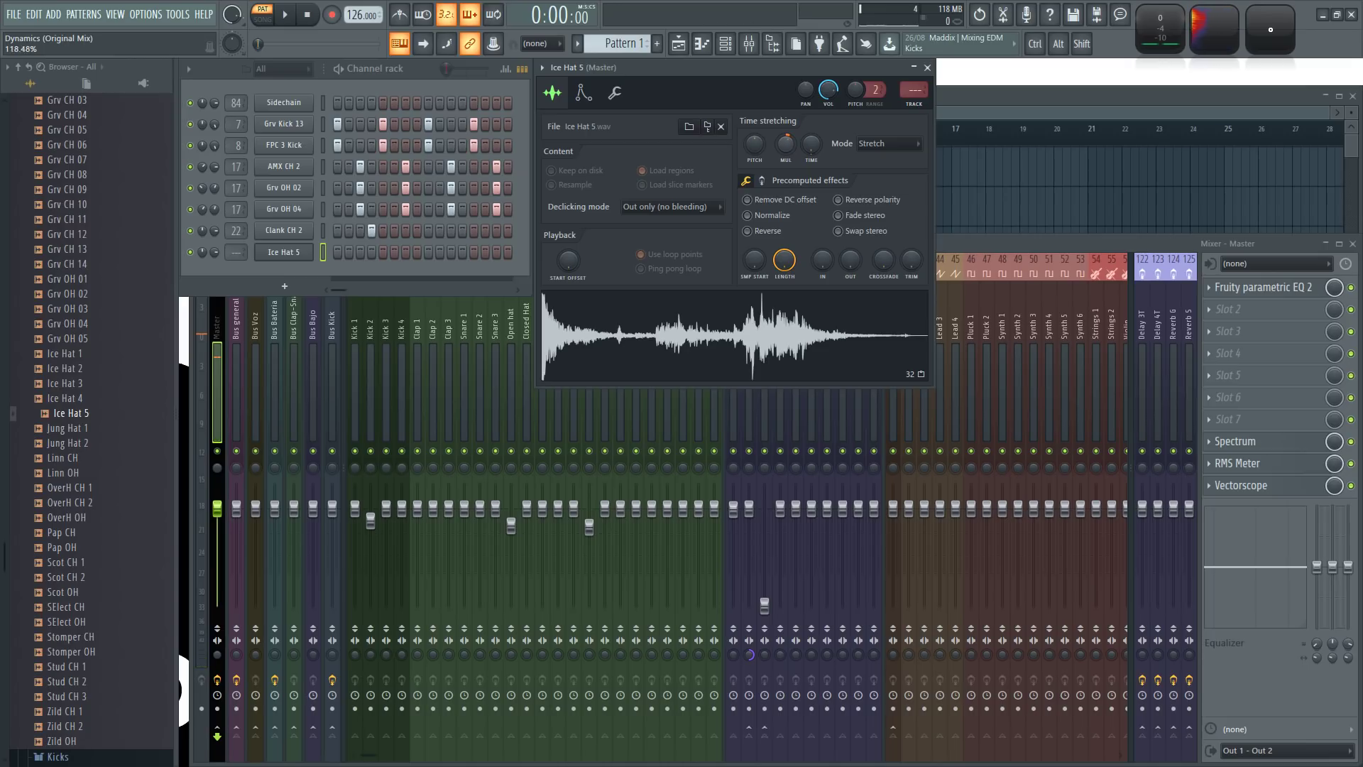
{"action": "key", "text": "q"}
{"action": "key", "text": "q"}
{"action": "key", "text": "q"}
{"action": "left_click_drag", "start_coordinate": [786, 145], "coordinate": [786, 152]}
{"action": "key", "text": "q"}
{"action": "key", "text": "q"}
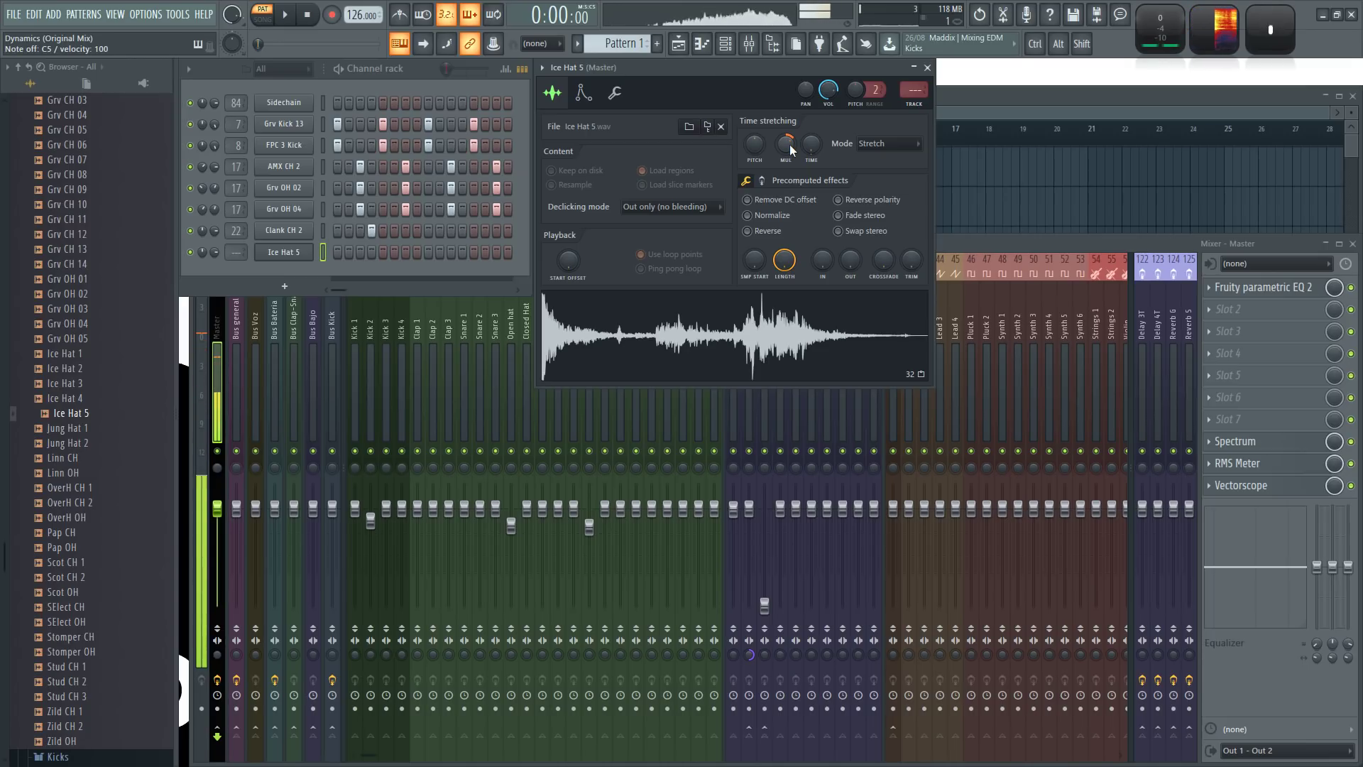
- Place an Ice Hat 5 hit on step 1 and route the channel to mixer track 23, Percs 2
{"action": "left_click", "coordinate": [337, 252]}
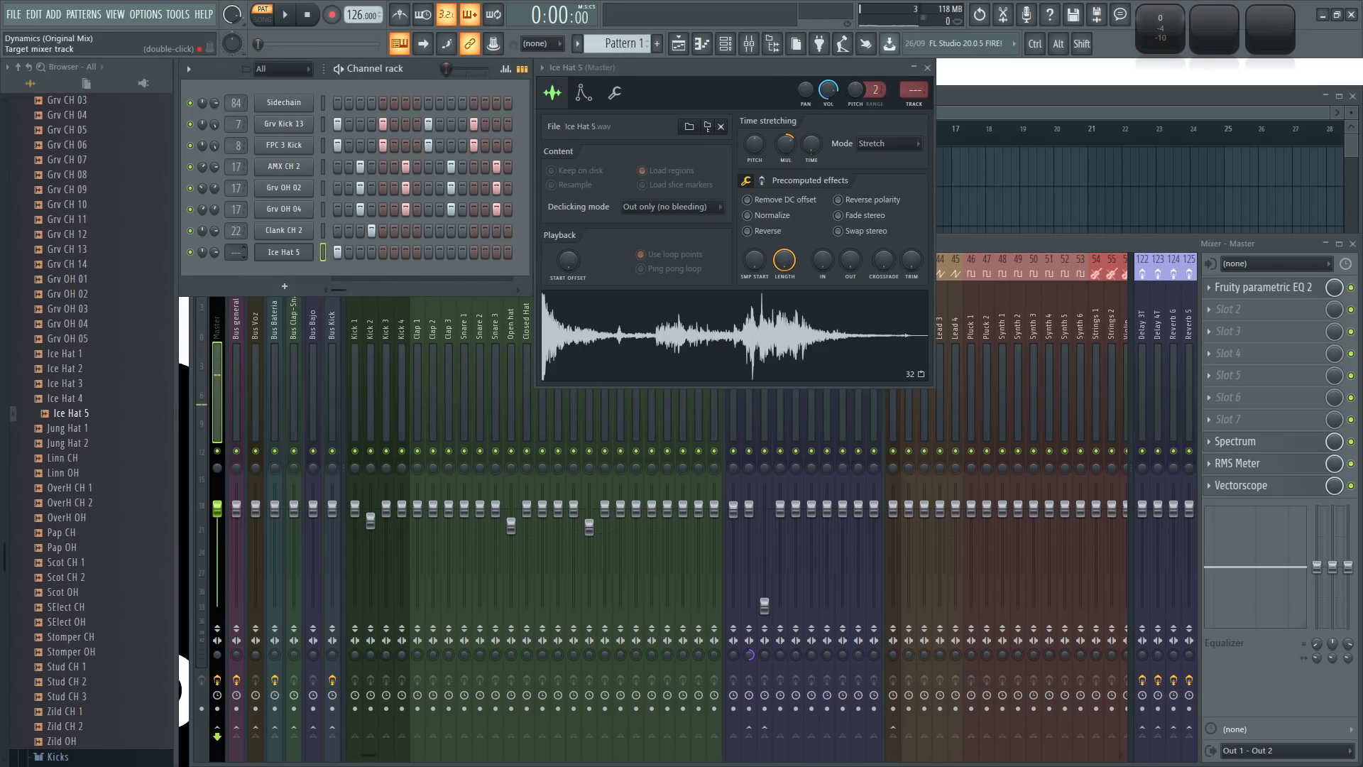
{"action": "left_click_drag", "start_coordinate": [915, 90], "coordinate": [915, 56]}
{"action": "key", "text": "q"}
{"action": "left_click", "coordinate": [758, 68]}
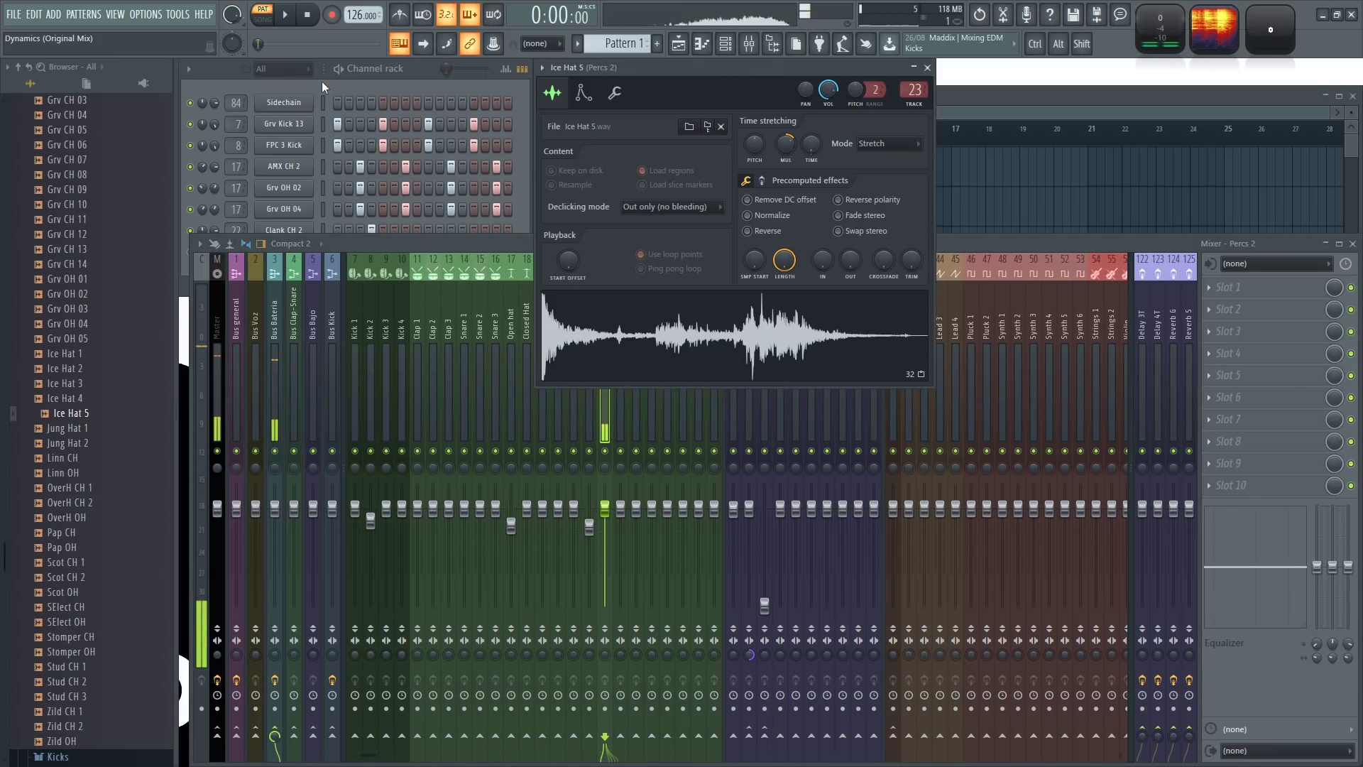
- Solo the Ice Hat 5 channel and play the pattern with the metronome on
{"action": "left_click", "coordinate": [424, 68]}
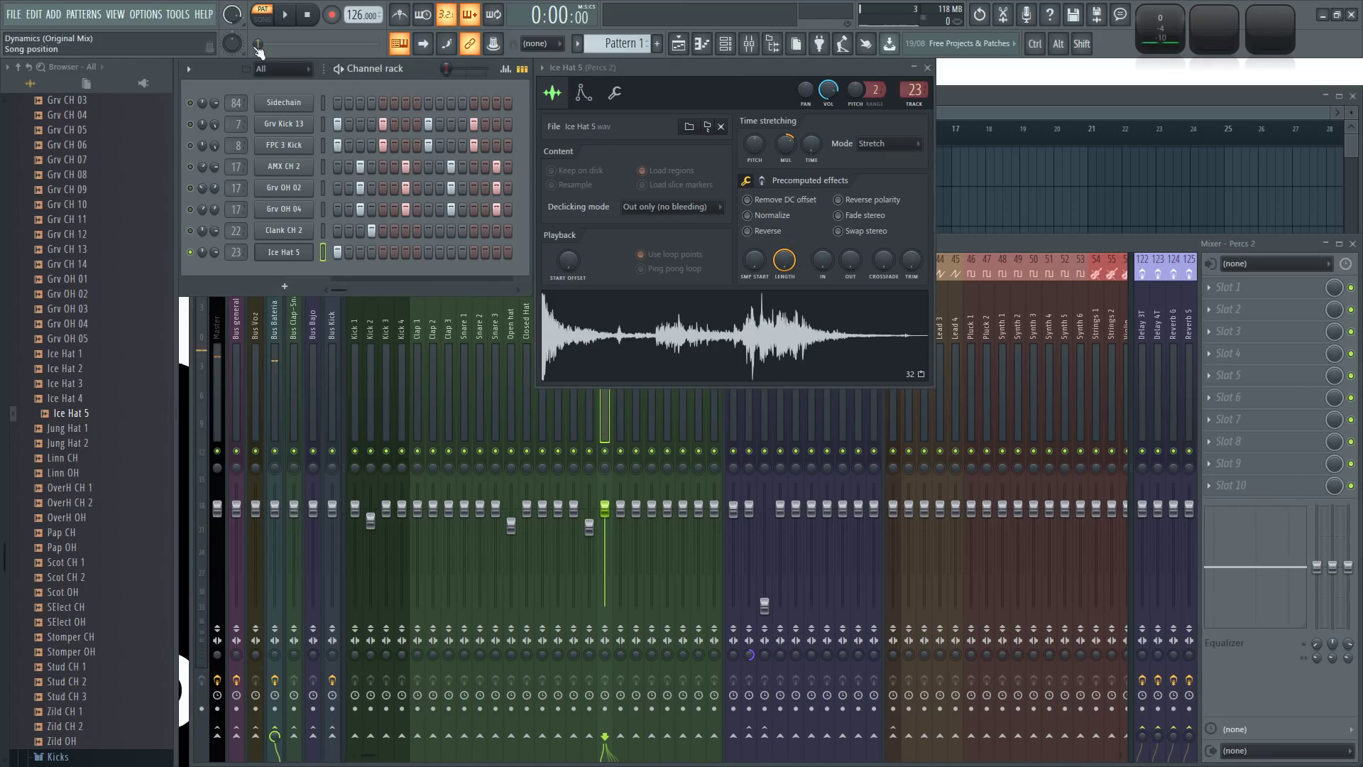
{"action": "left_click", "coordinate": [400, 15]}
{"action": "key", "text": "space"}
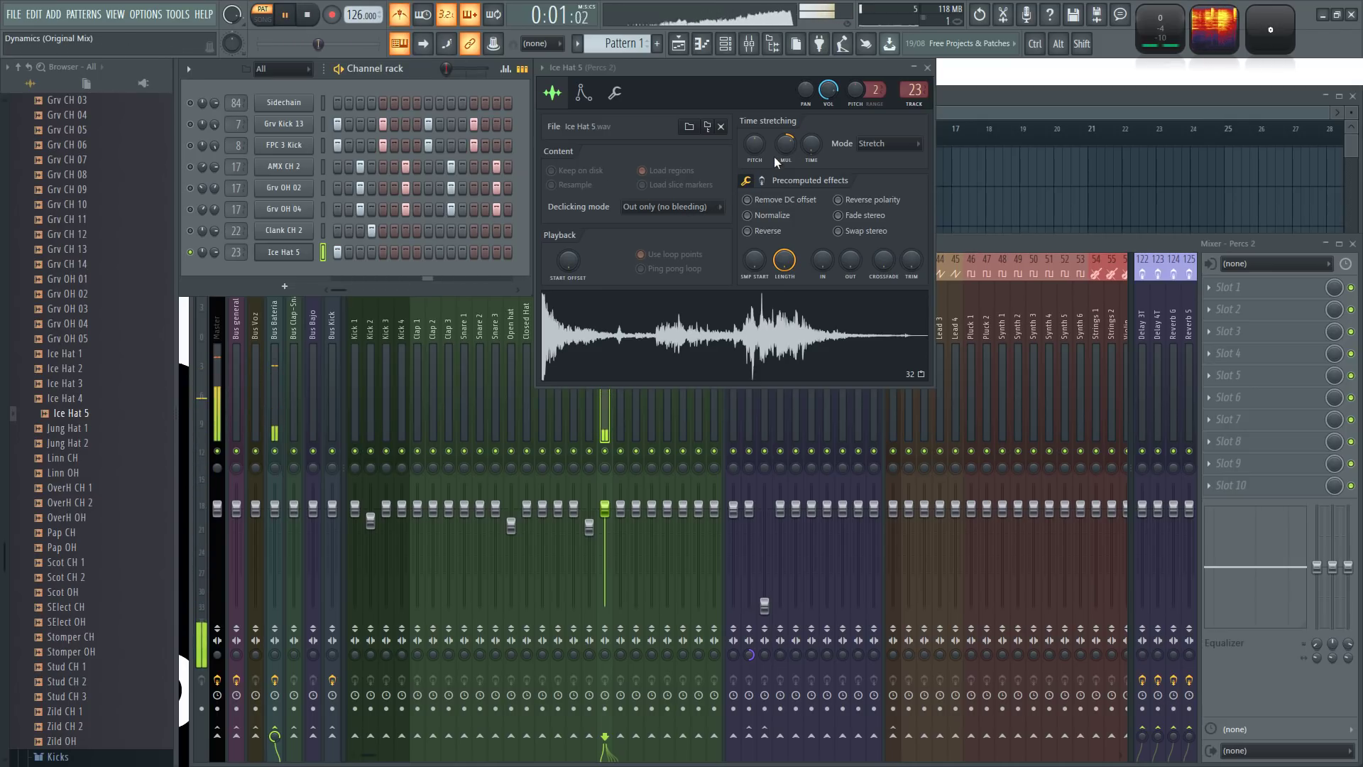
- Bring Ice Hat 5's time-stretch multiplier down to 100% during playback and try adjusting its stretch time
{"action": "left_click_drag", "start_coordinate": [786, 150], "coordinate": [785, 157]}
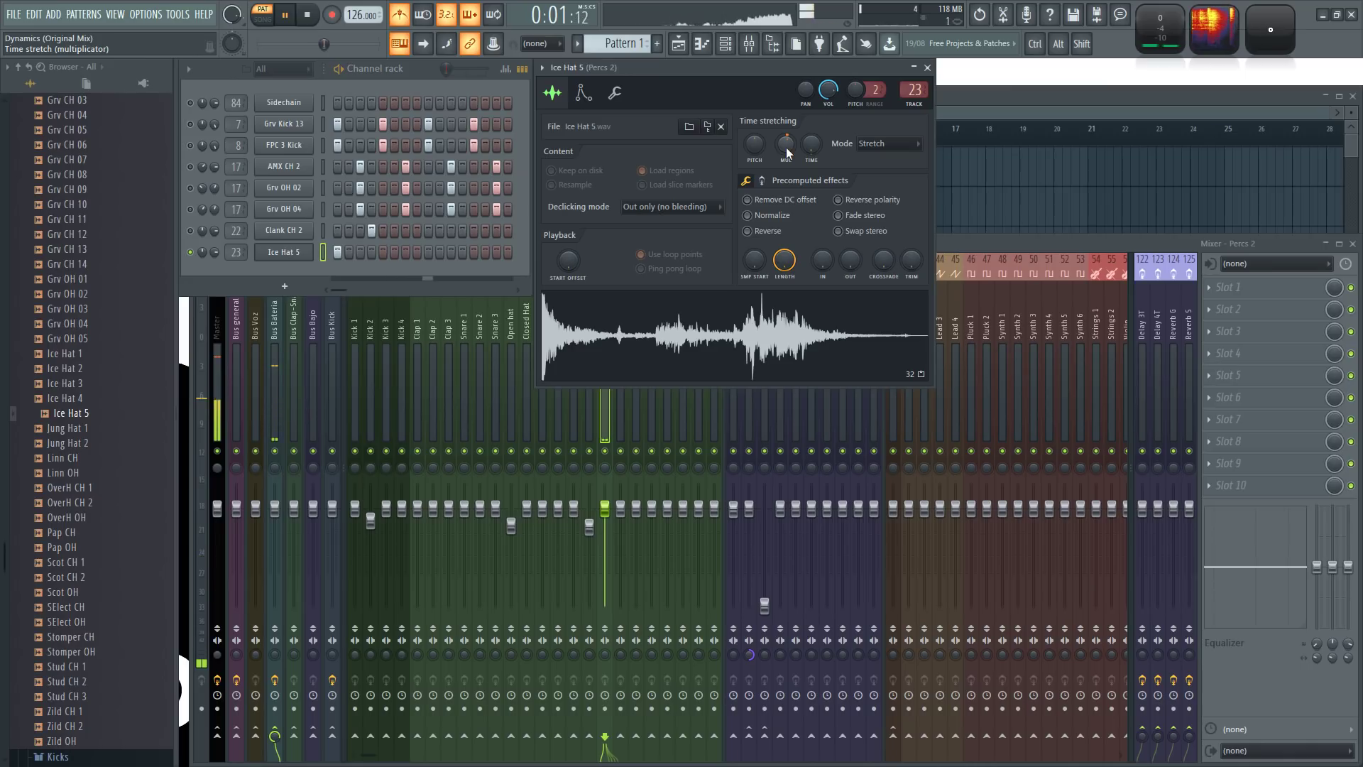
{"action": "scroll", "coordinate": [786, 147], "scroll_direction": "down", "scroll_amount": 2}
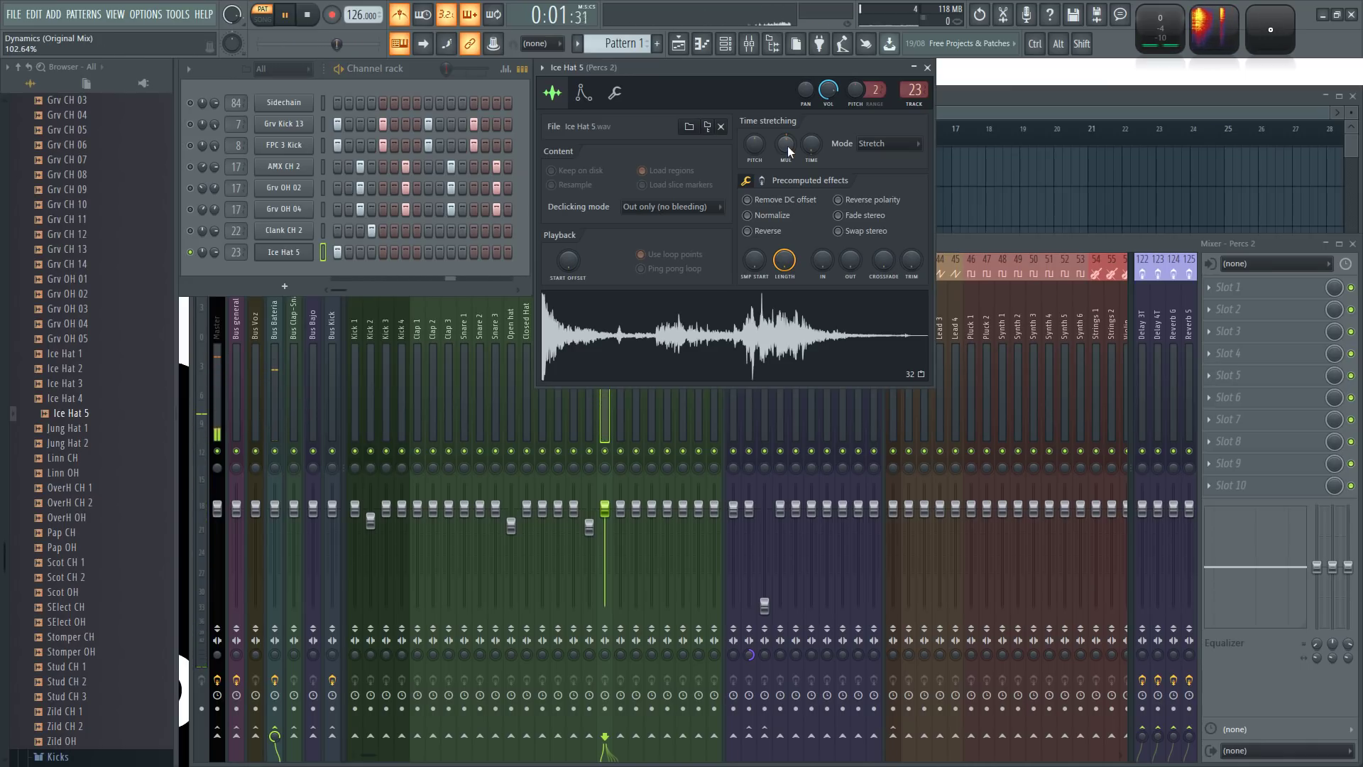
{"action": "left_click_drag", "start_coordinate": [787, 147], "coordinate": [787, 146]}
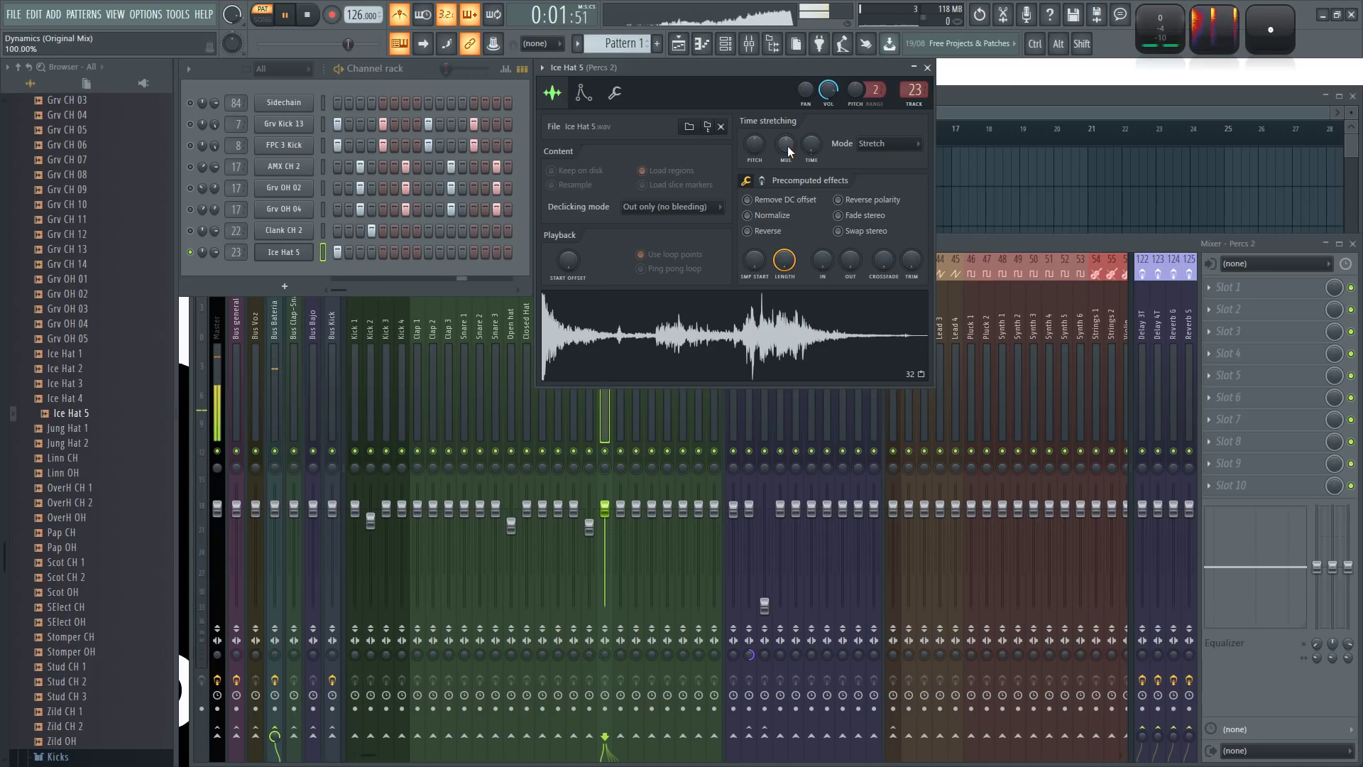
{"action": "left_click_drag", "start_coordinate": [808, 145], "coordinate": [808, 145]}
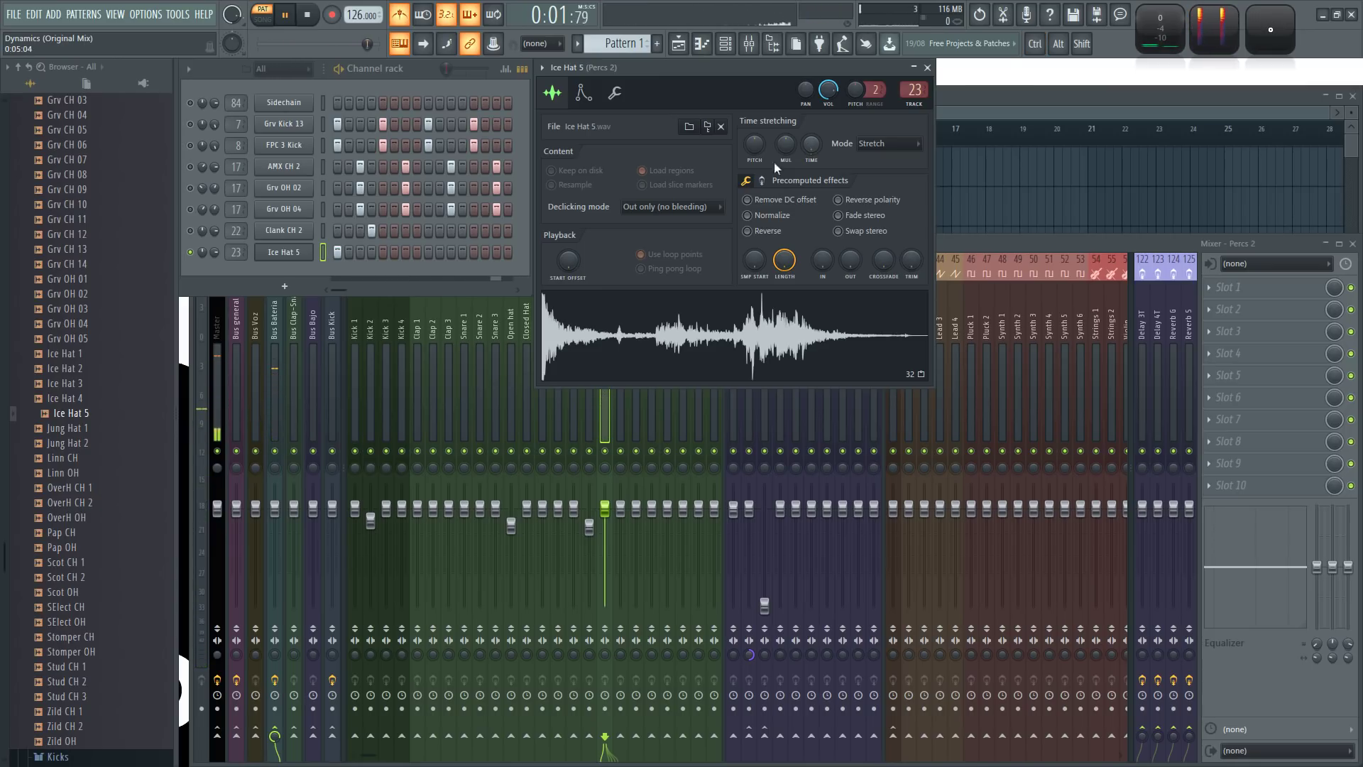
{"action": "key", "text": "space"}
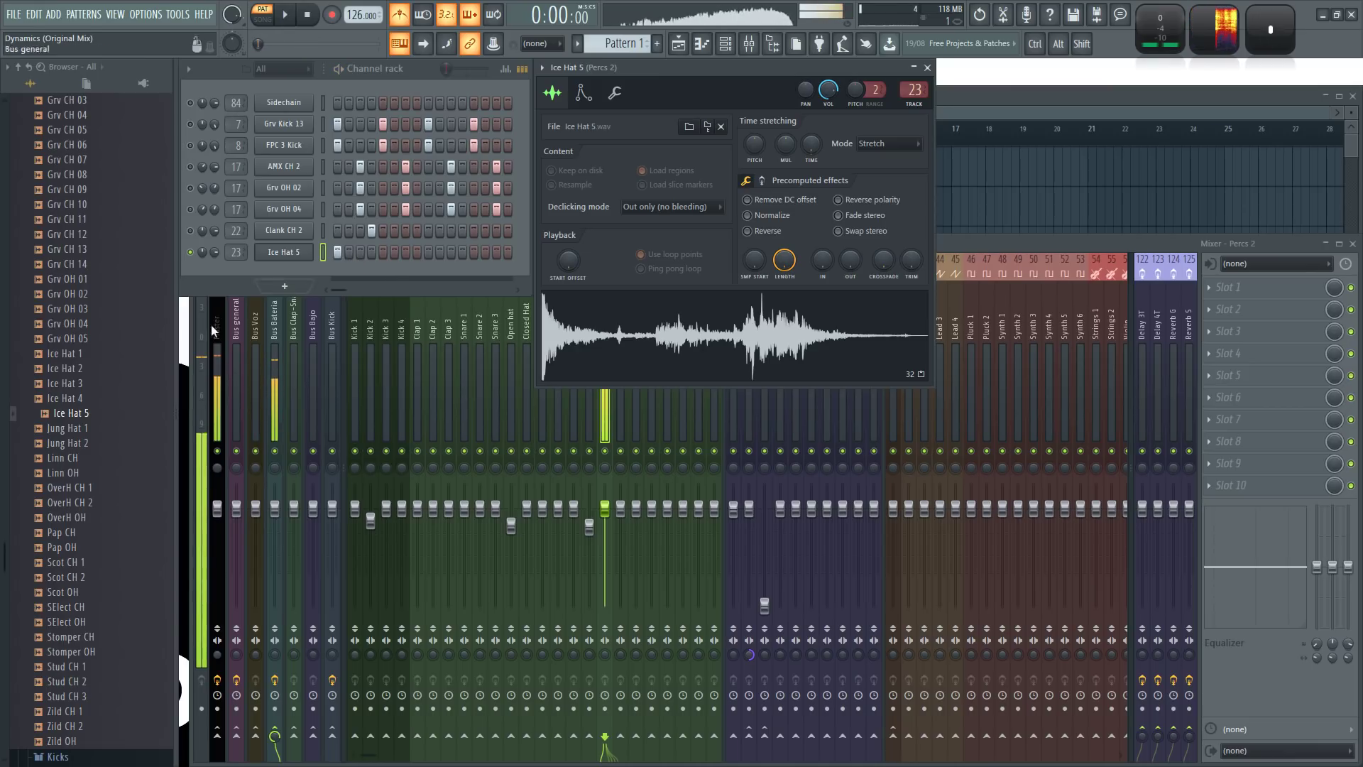
- Move the Ice Hat 5 hit from step 1 to step 9 and listen to its timing
{"action": "key", "text": "space"}
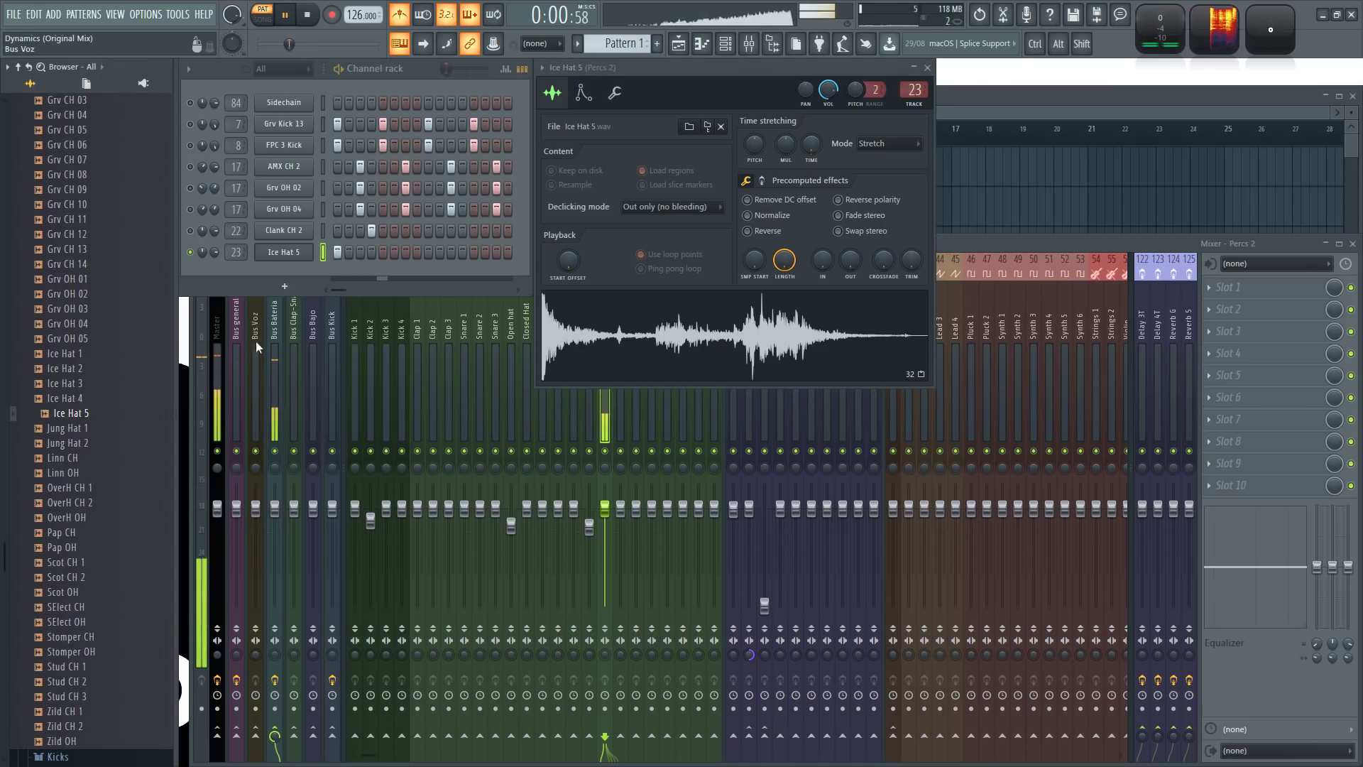
{"action": "key", "text": "space"}
{"action": "left_click", "coordinate": [428, 253]}
{"action": "key", "text": "space"}
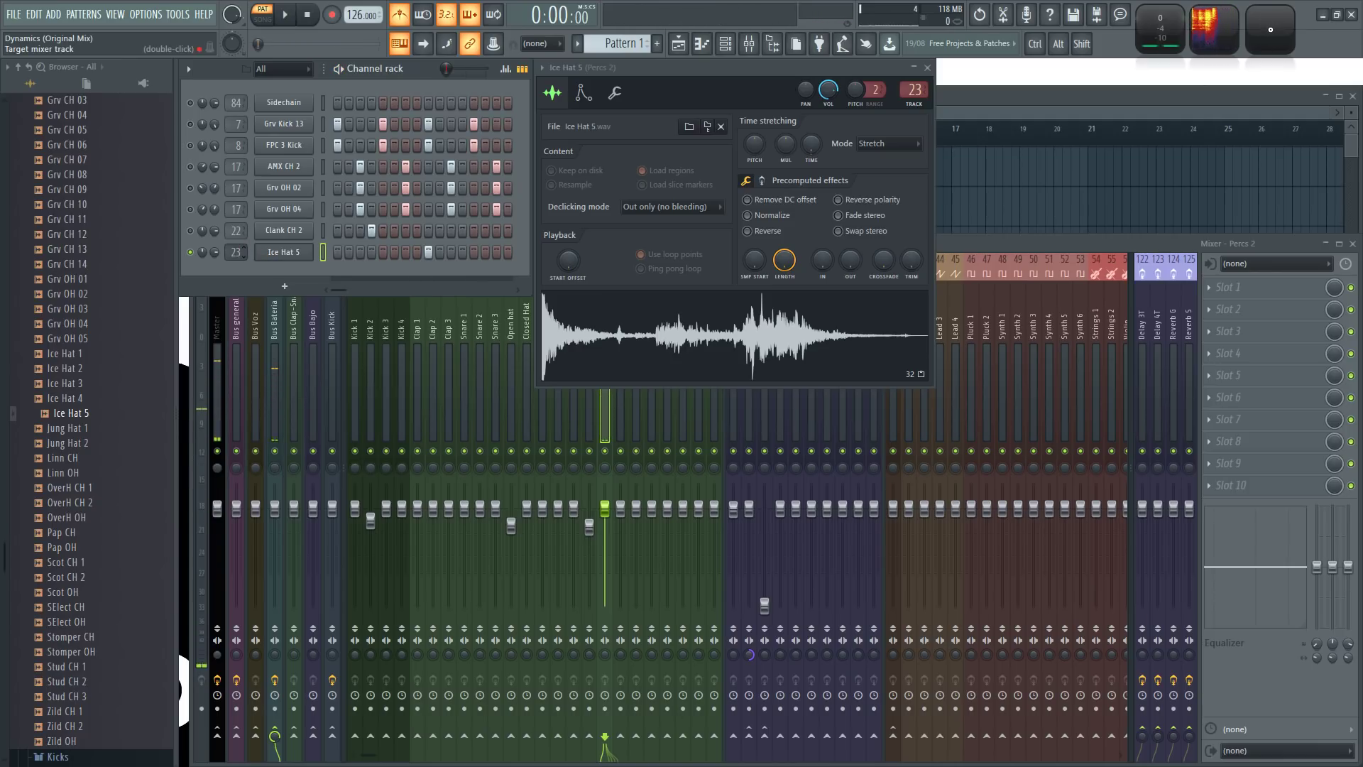
- Try Ice Hat 5 through mixer track 22, Percs 1, and return it to track 23, Percs 2
{"action": "scroll", "coordinate": [236, 251], "scroll_direction": "down", "scroll_amount": 1}
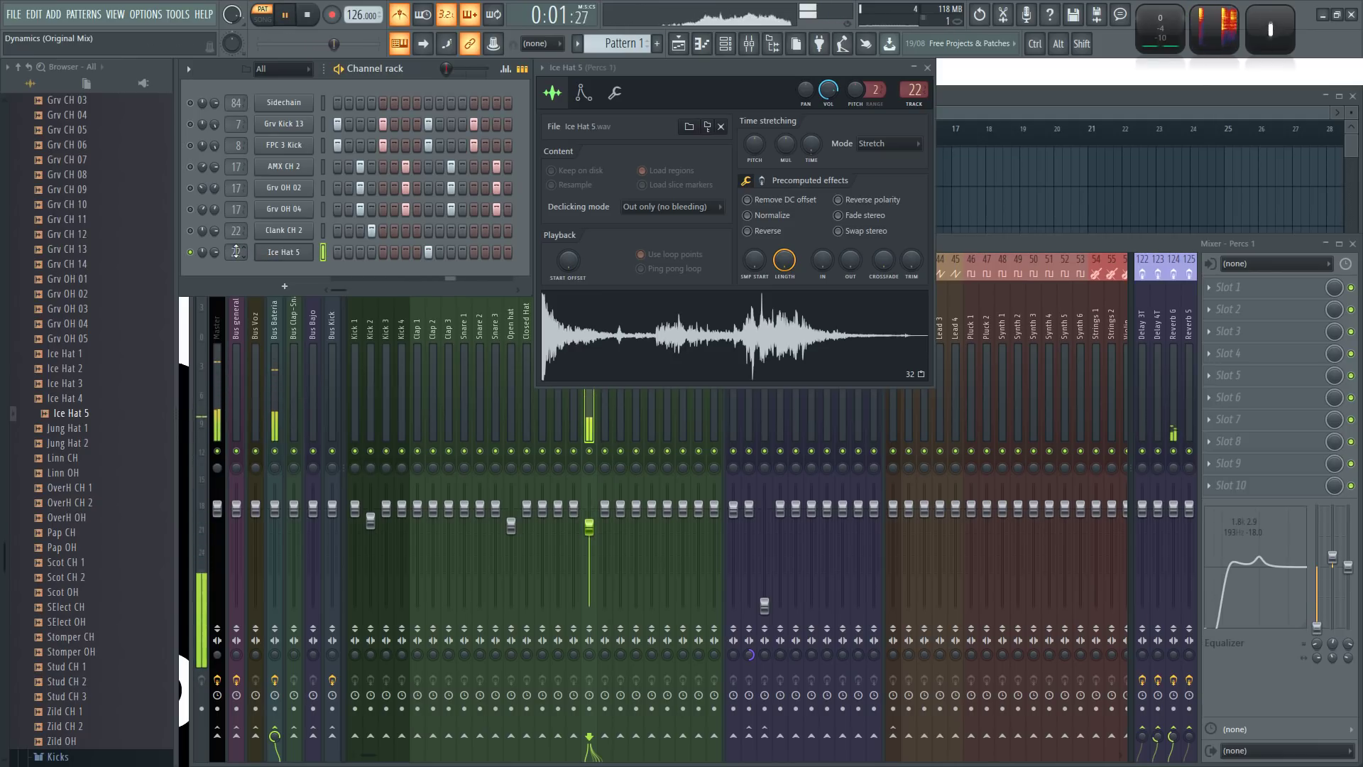
{"action": "key", "text": "space"}
{"action": "left_click_drag", "start_coordinate": [237, 252], "coordinate": [236, 246]}
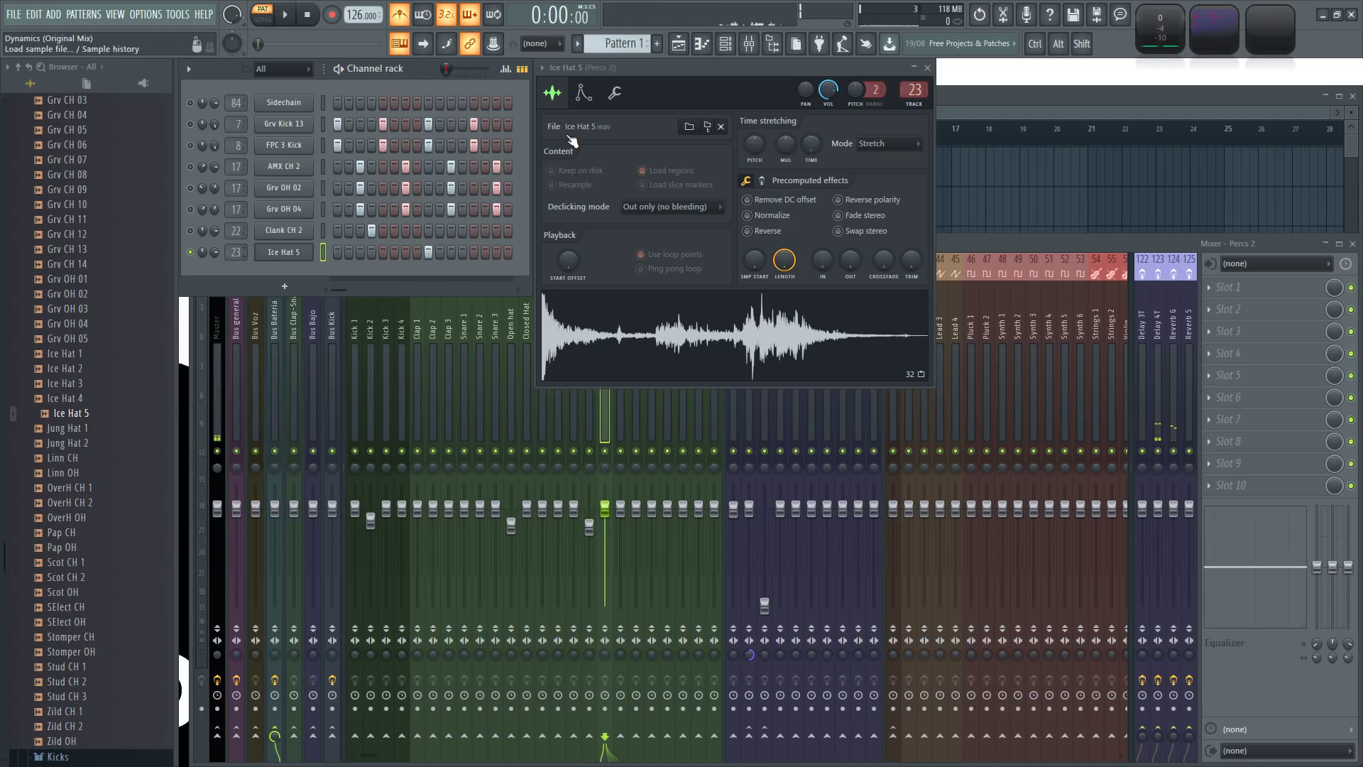
- Pan Ice Hat 5 46% right and set its filter type to SVF LPx2 in the Mod X settings
{"action": "left_click_drag", "start_coordinate": [202, 230], "coordinate": [202, 240]}
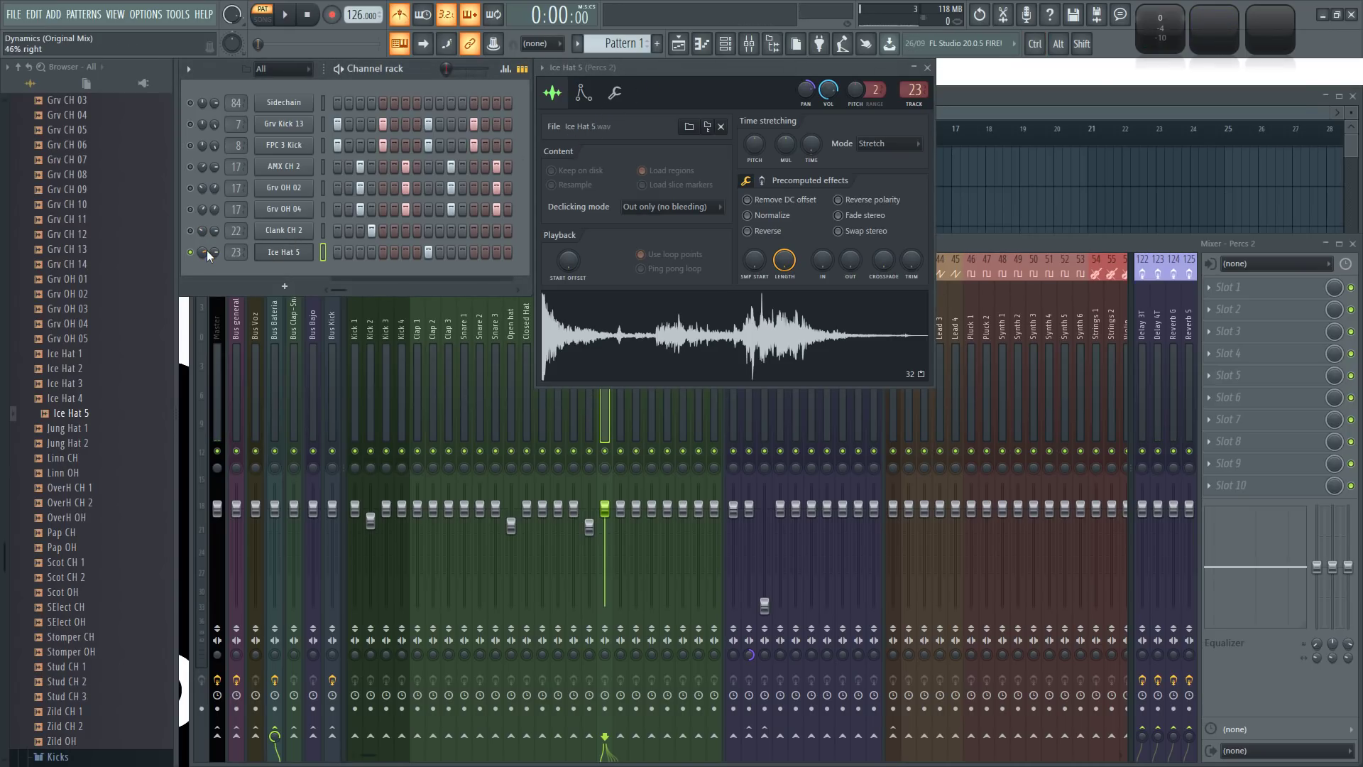
{"action": "left_click", "coordinate": [612, 96]}
{"action": "left_click", "coordinate": [583, 93]}
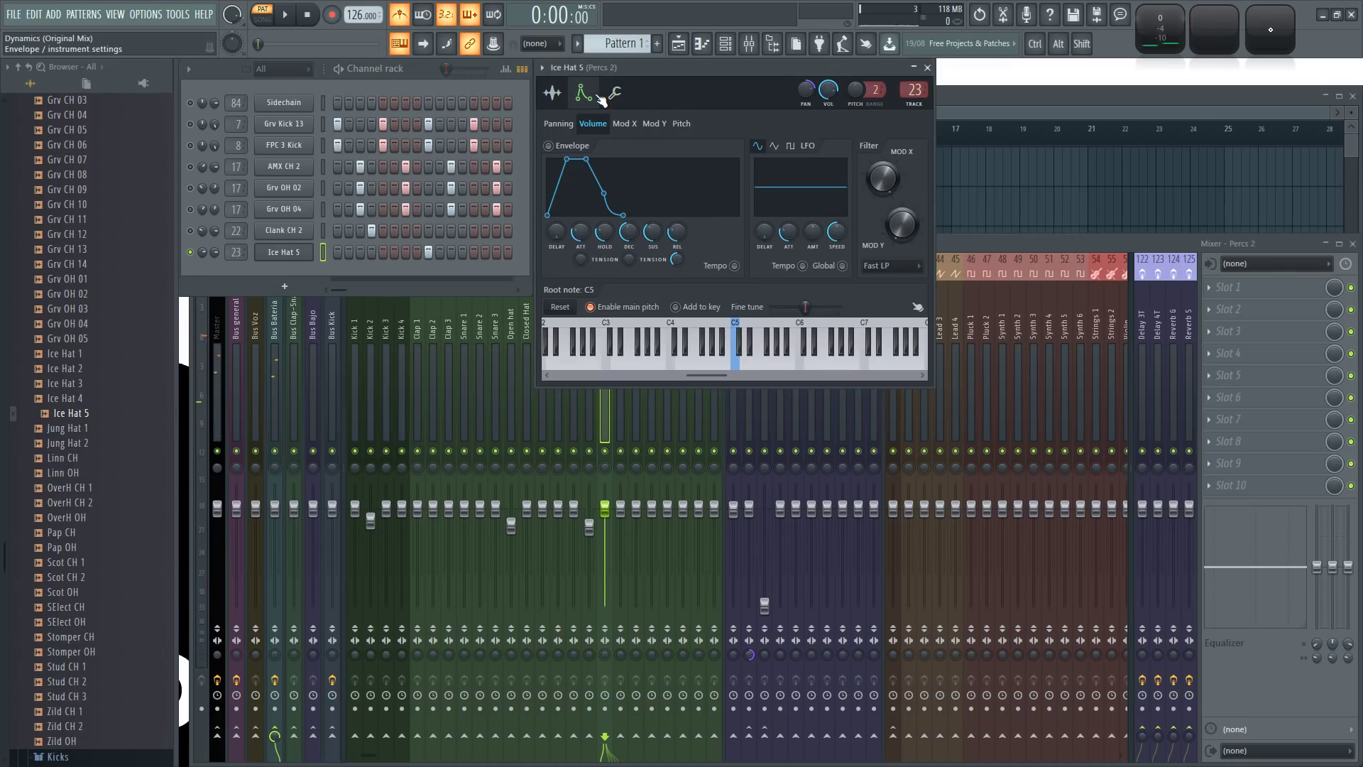
{"action": "left_click", "coordinate": [625, 124]}
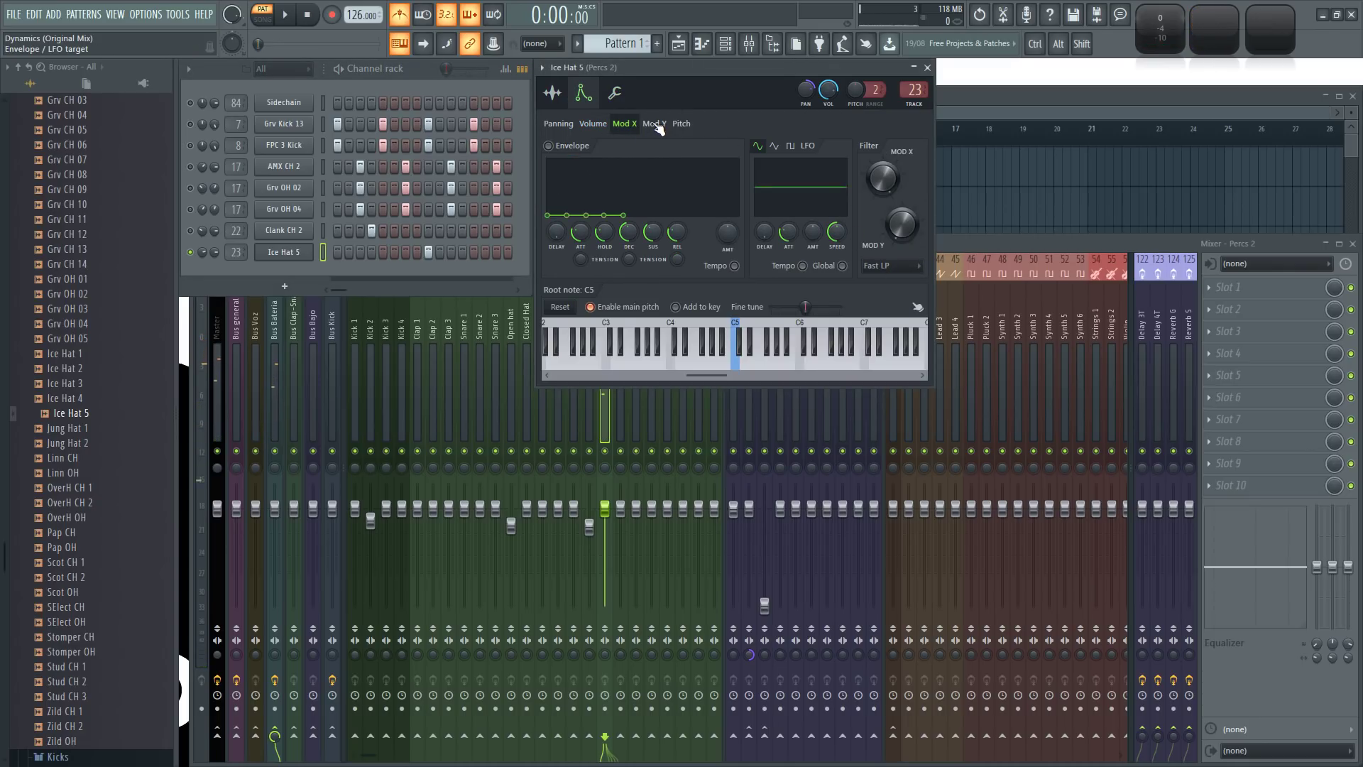
{"action": "left_click", "coordinate": [897, 266]}
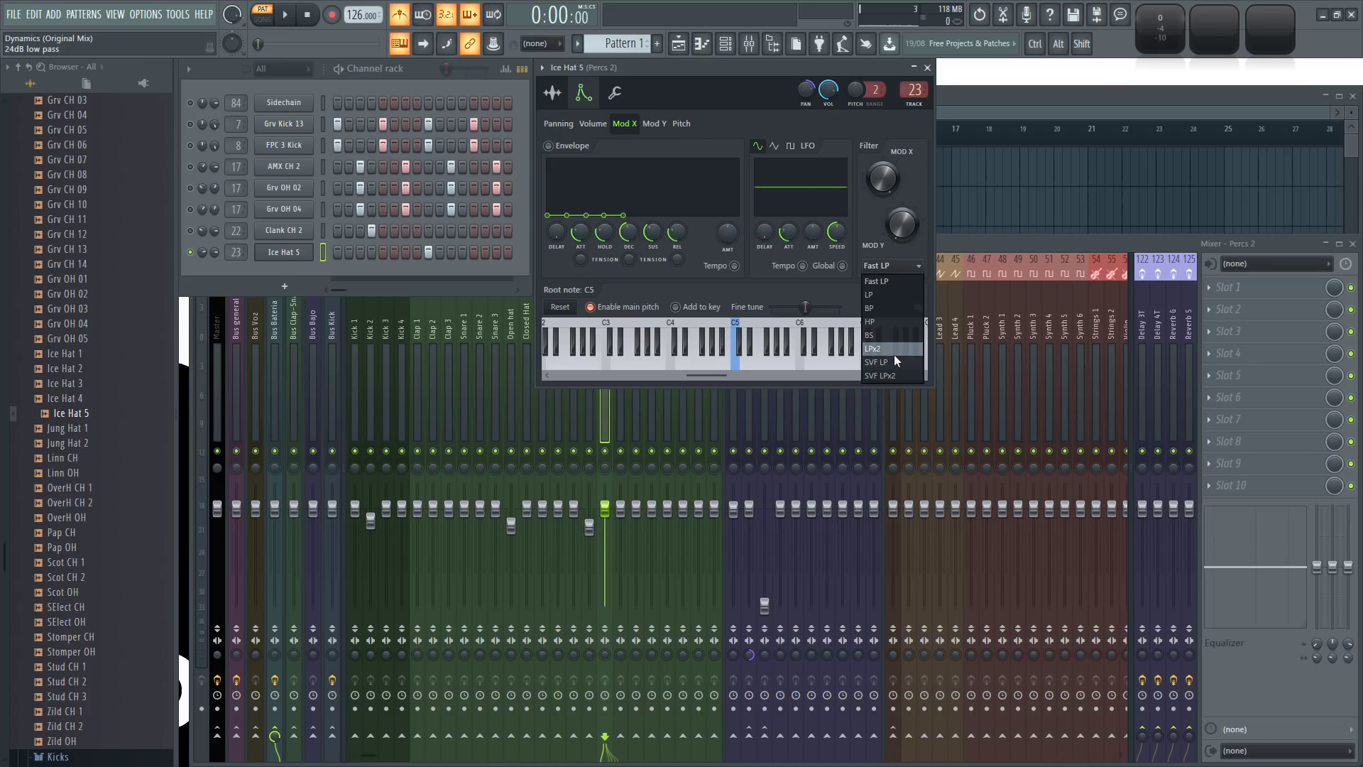
{"action": "left_click", "coordinate": [896, 377]}
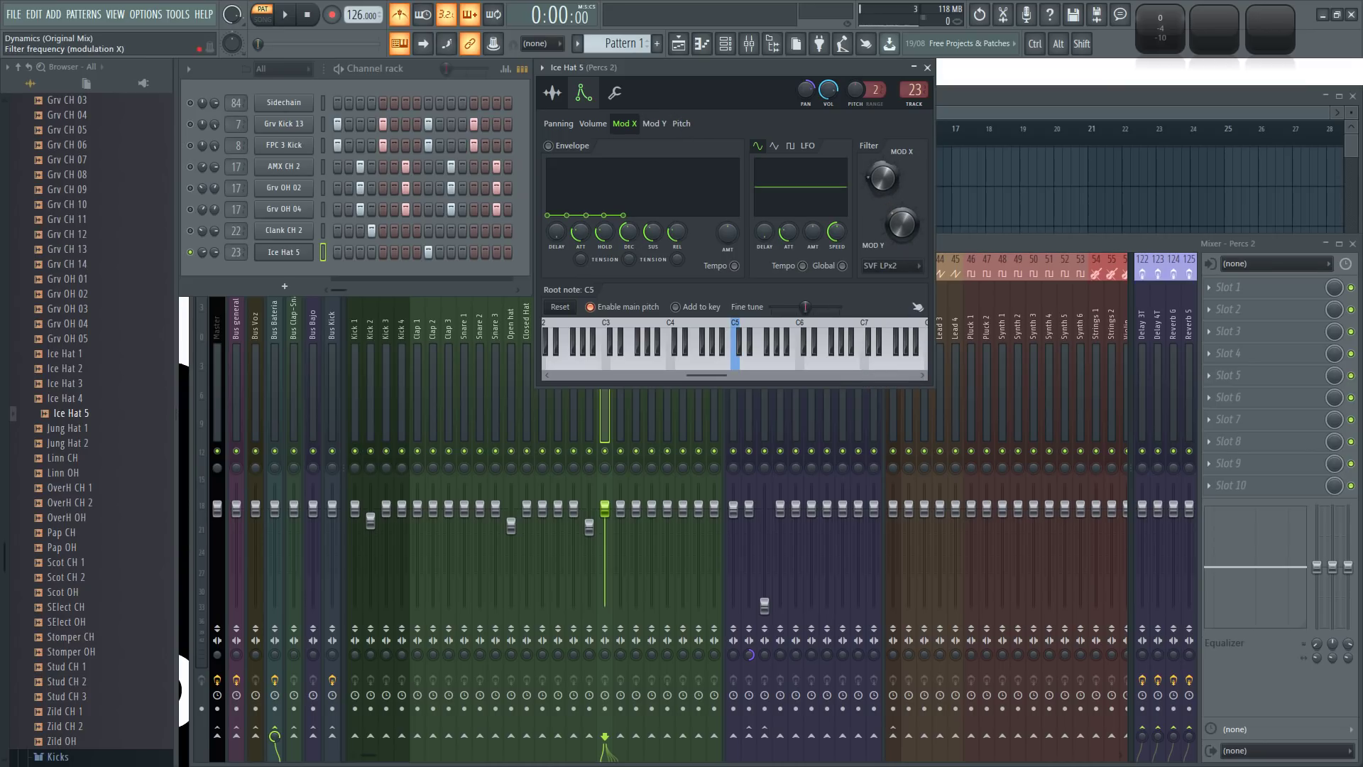
- Audition Ice Hat 5 repeatedly on note C5 through the SVF LPx2 filter
{"action": "key", "text": "q"}
{"action": "key", "text": "q"}
{"action": "key", "text": "q"}
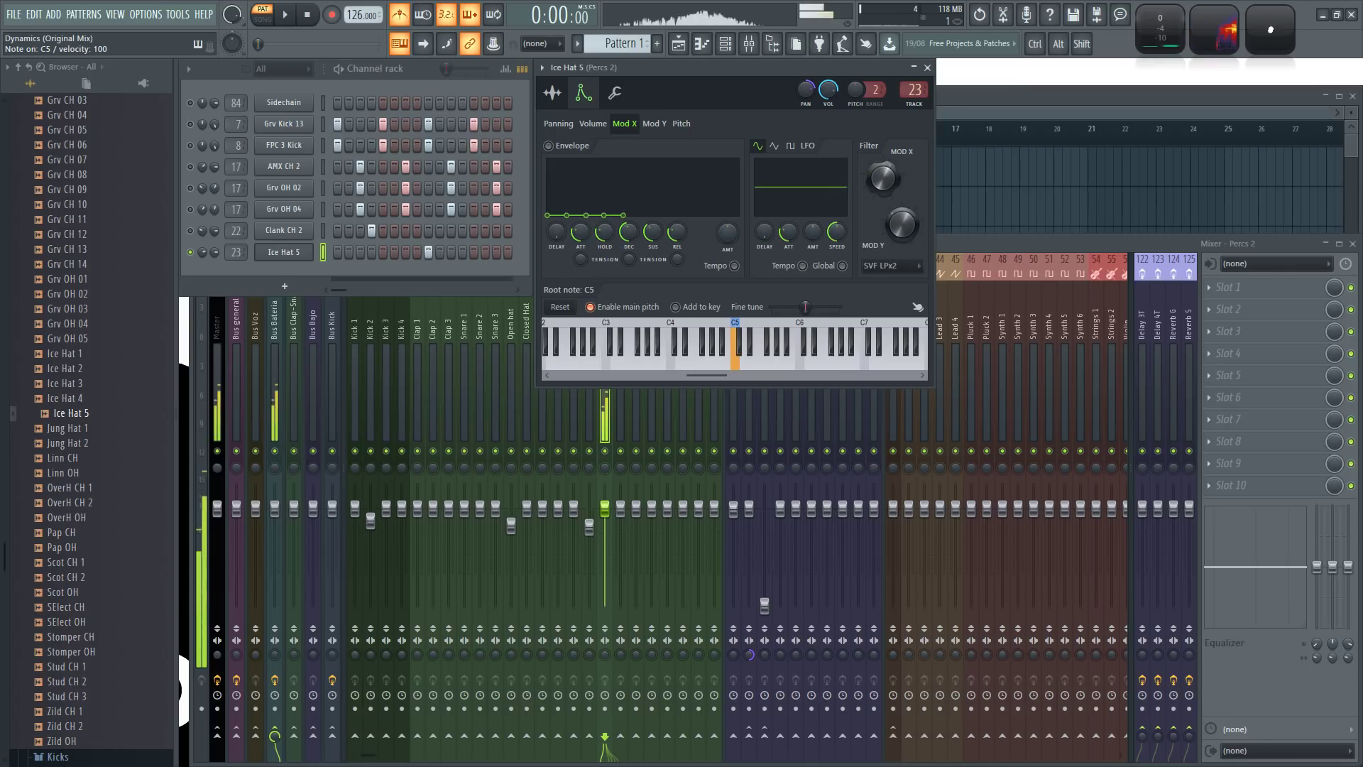
{"action": "key", "text": "q"}
{"action": "key", "text": "q"}
{"action": "key", "text": "q"}
{"action": "key", "text": "q"}
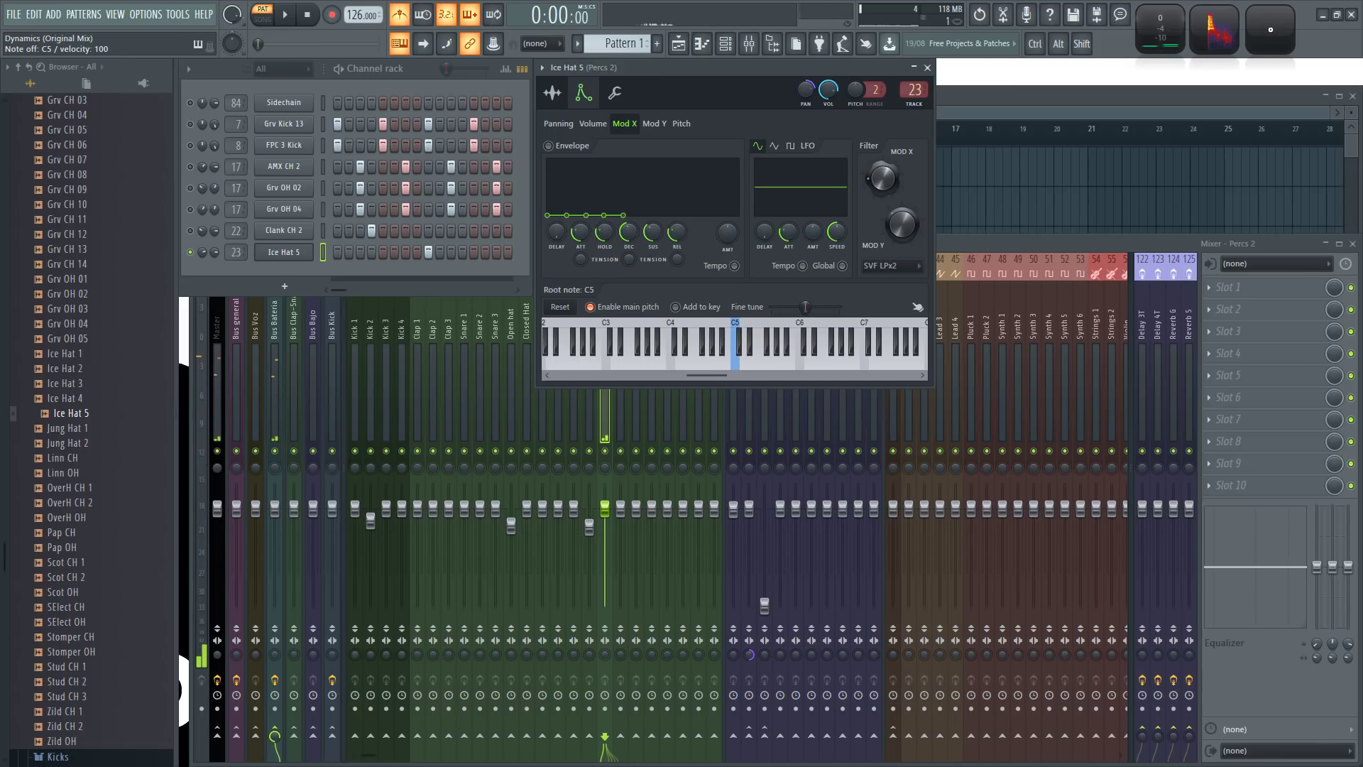
{"action": "key", "text": "q"}
{"action": "key", "text": "q"}
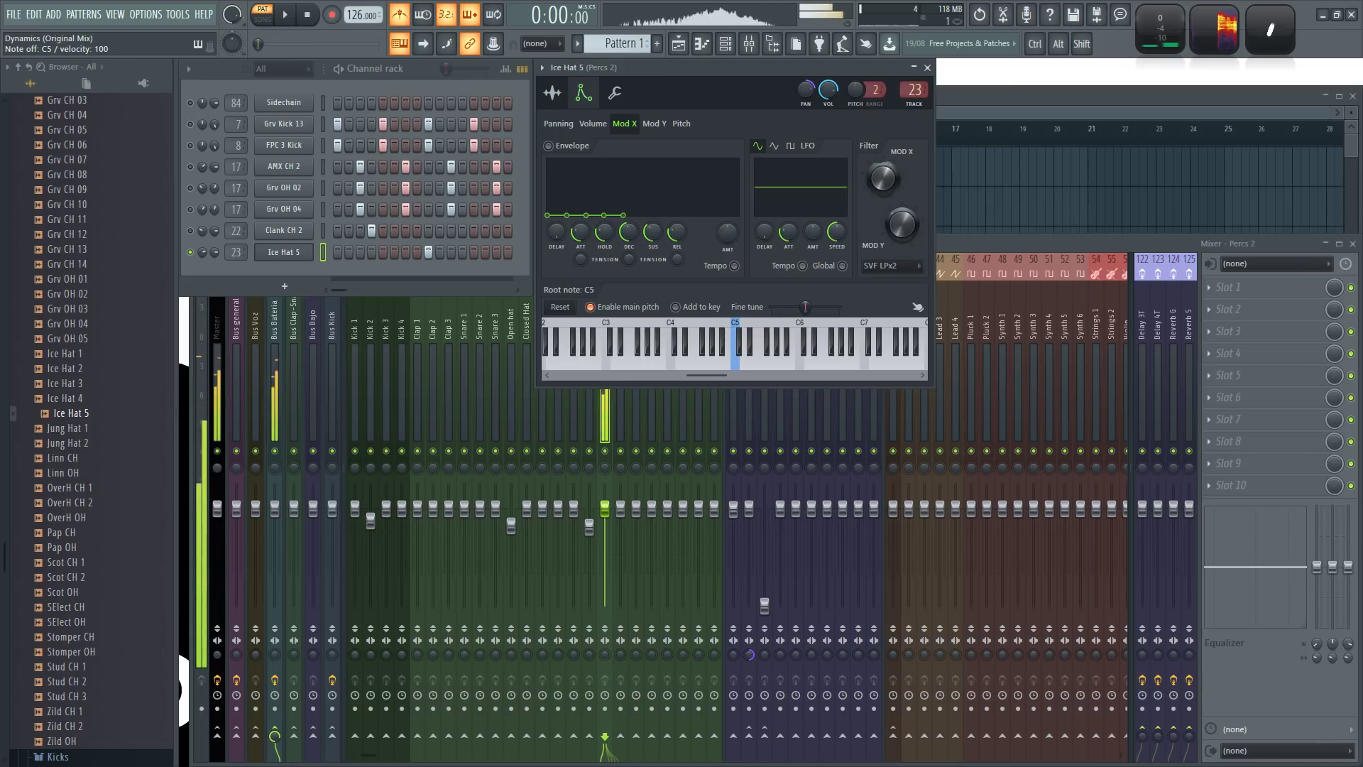
{"action": "key", "text": "q"}
{"action": "key", "text": "q"}
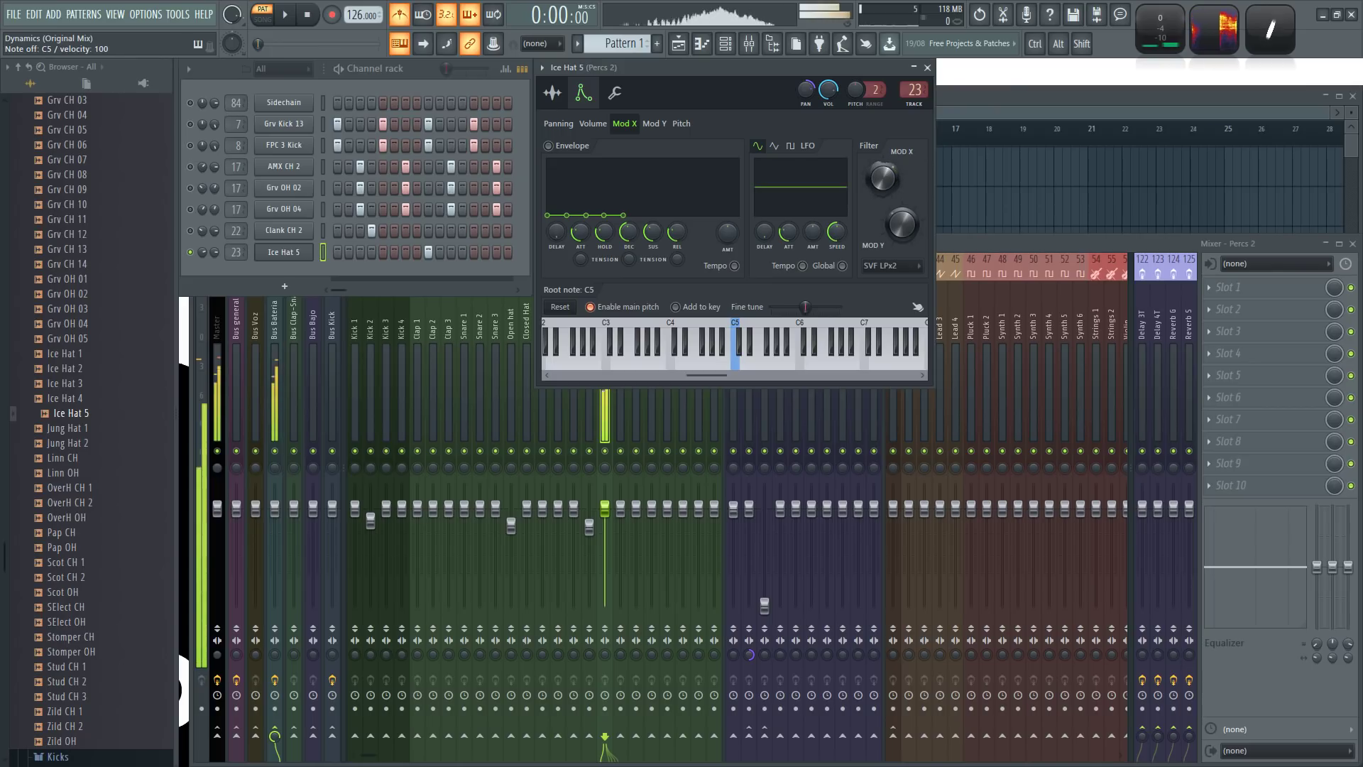
{"action": "key", "text": "q"}
{"action": "key", "text": "q"}
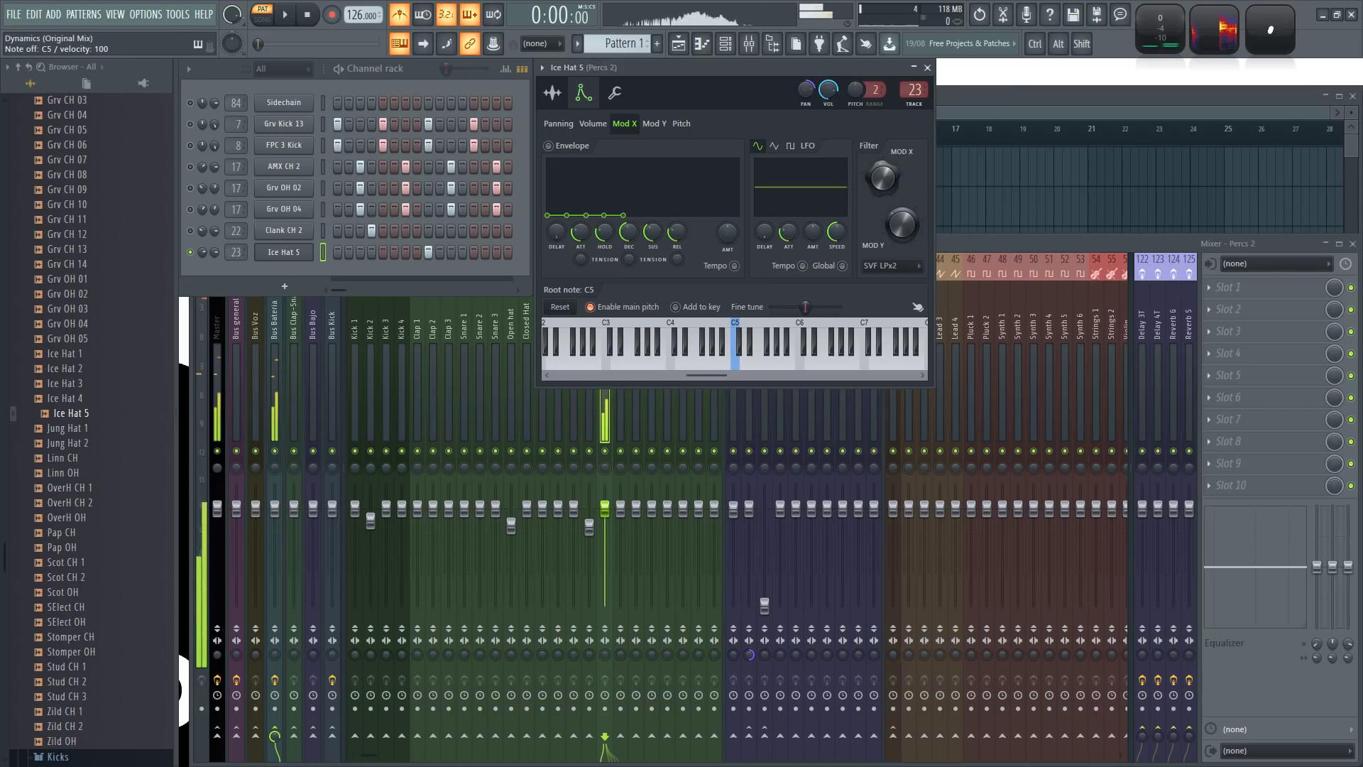
{"action": "key", "text": "q"}
{"action": "key", "text": "q"}
{"action": "key", "text": "q"}
{"action": "key", "text": "q"}
{"action": "key", "text": "q"}
{"action": "key", "text": "q"}
{"action": "key", "text": "q"}
{"action": "key", "text": "q"}
{"action": "key", "text": "q"}
{"action": "key", "text": "q"}
{"action": "key", "text": "q"}
{"action": "key", "text": "q"}
{"action": "key", "text": "q"}
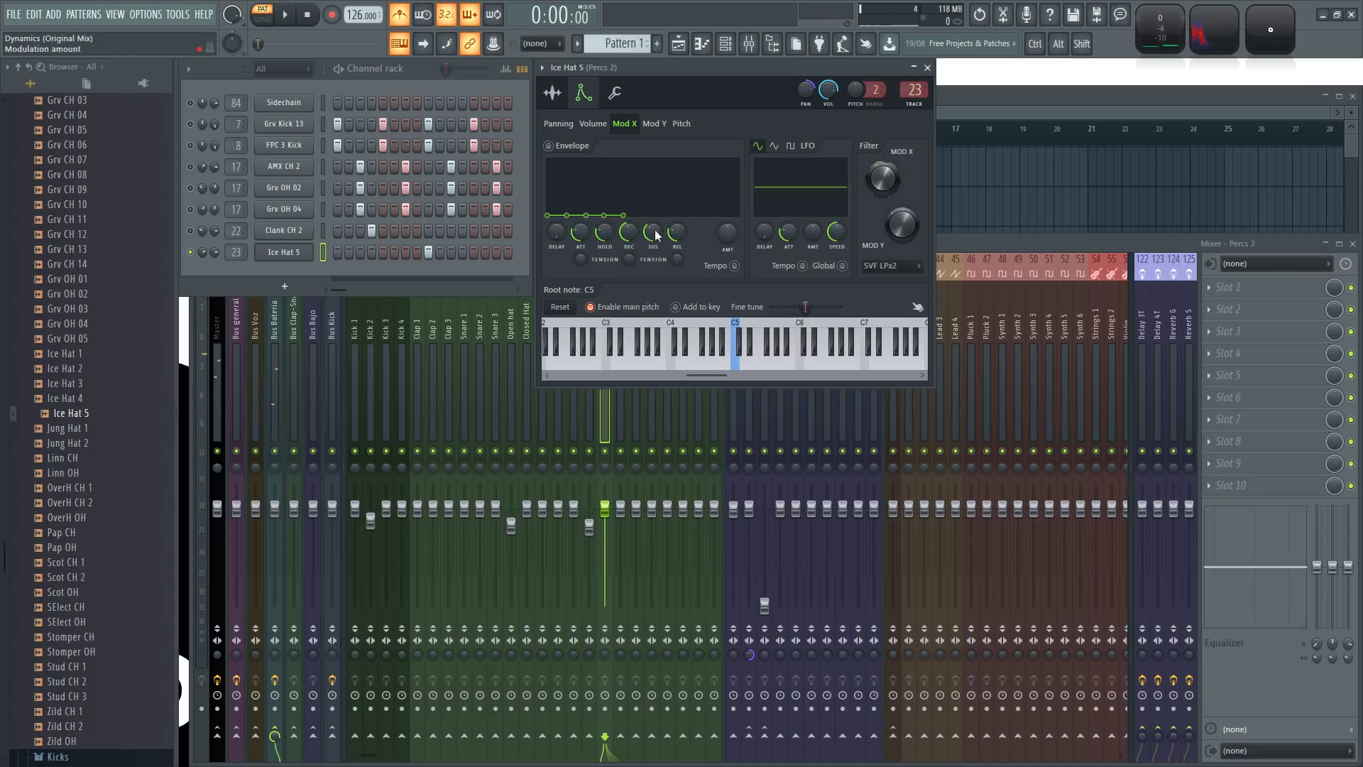
- Add an Ice Hat 5 hit on step 1 and play the pattern
{"action": "left_click", "coordinate": [338, 252]}
{"action": "key", "text": "space"}
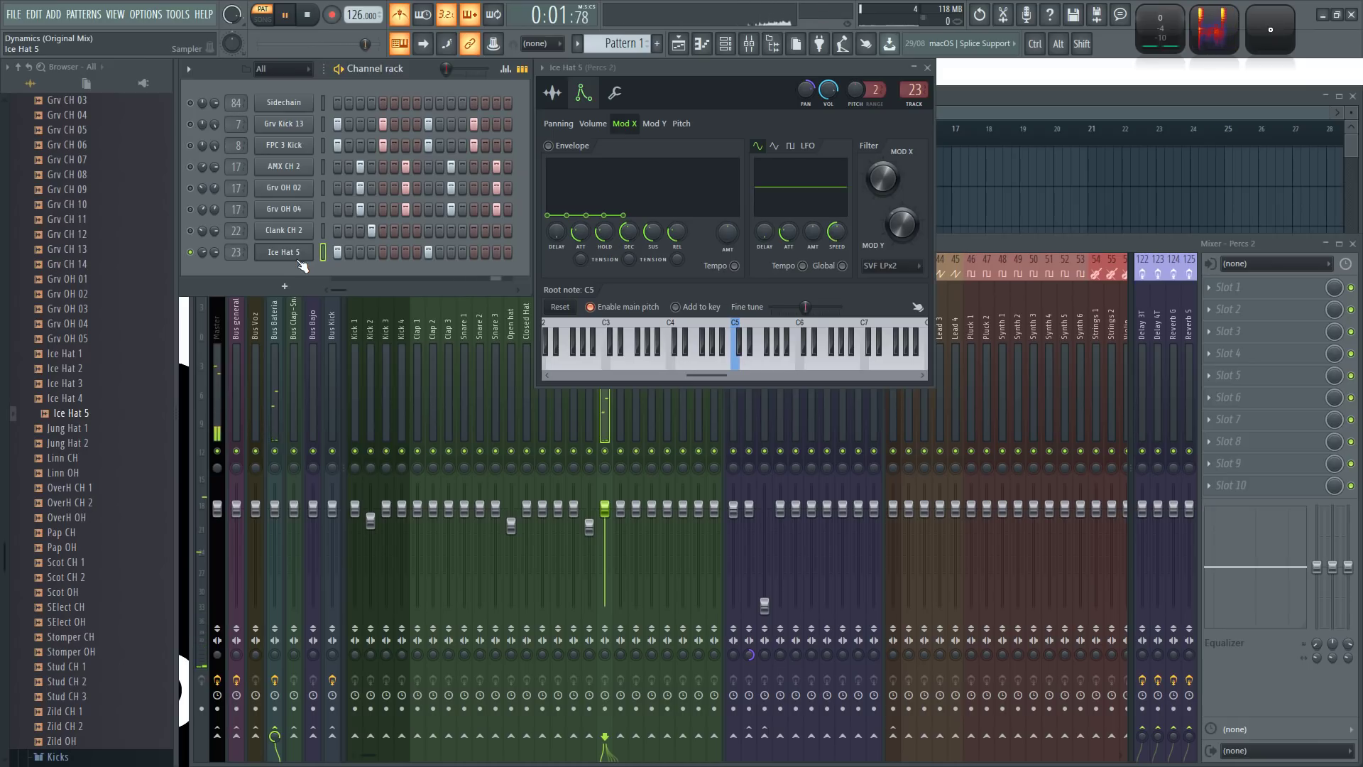
{"action": "key", "text": "space"}
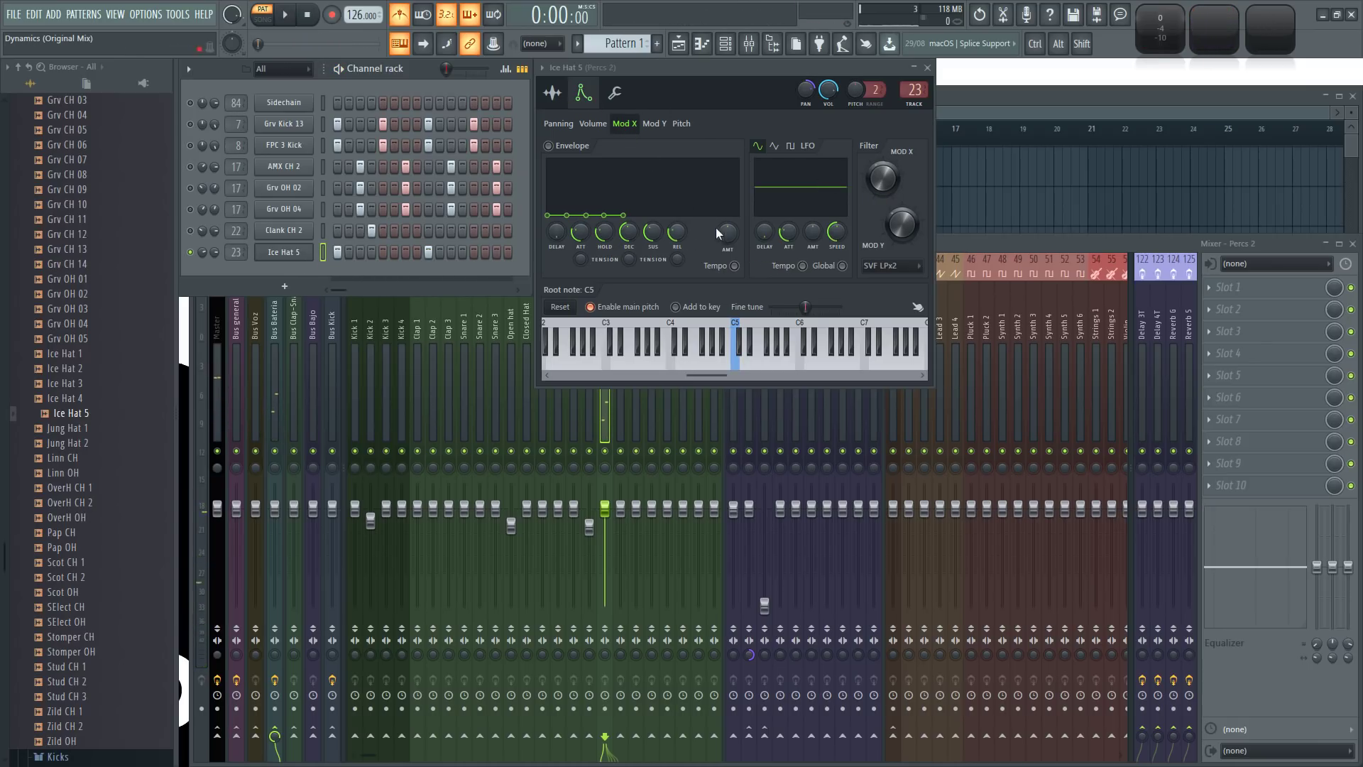
- Shape Ice Hat 5's Mod X envelope with a positive amount, no attack, hold or sustain, a short decay and adjusted decay tension
{"action": "left_click_drag", "start_coordinate": [728, 232], "coordinate": [728, 213]}
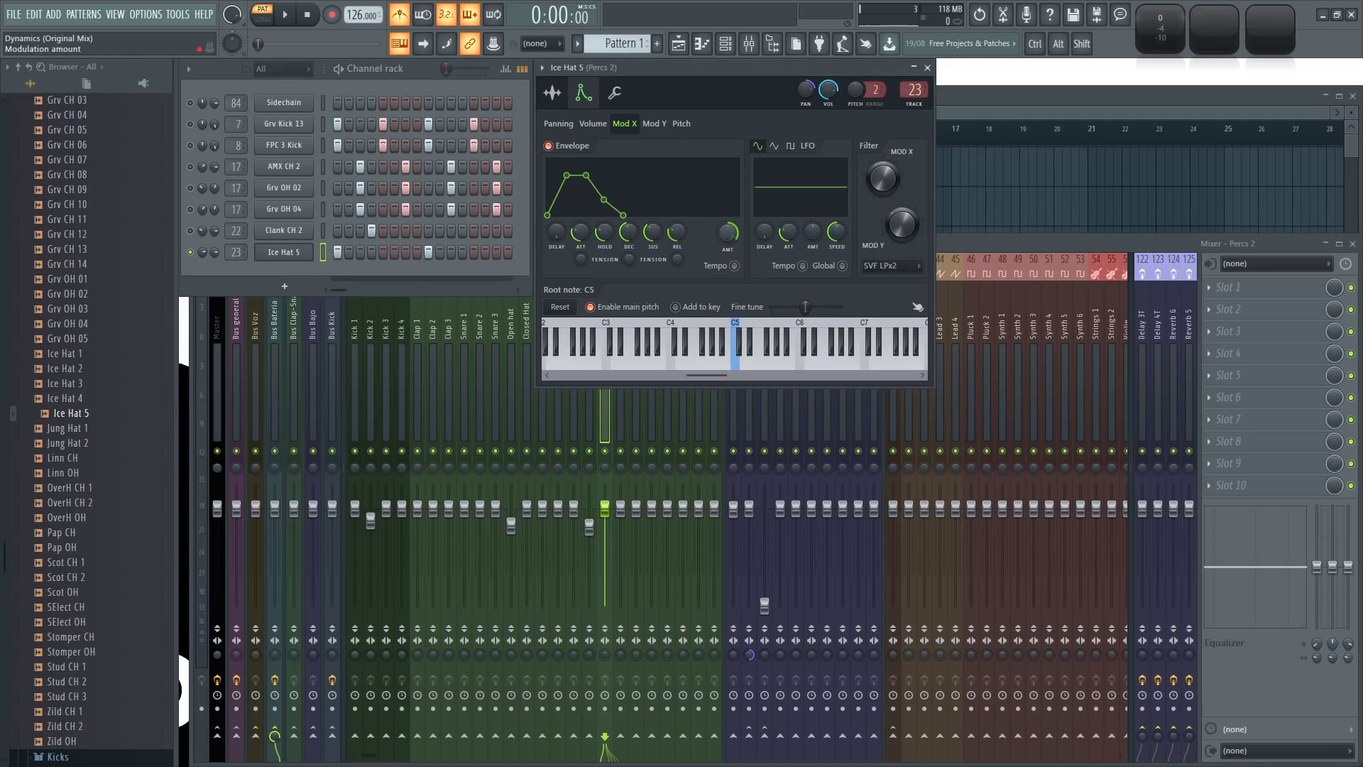
{"action": "left_click_drag", "start_coordinate": [581, 232], "coordinate": [581, 266]}
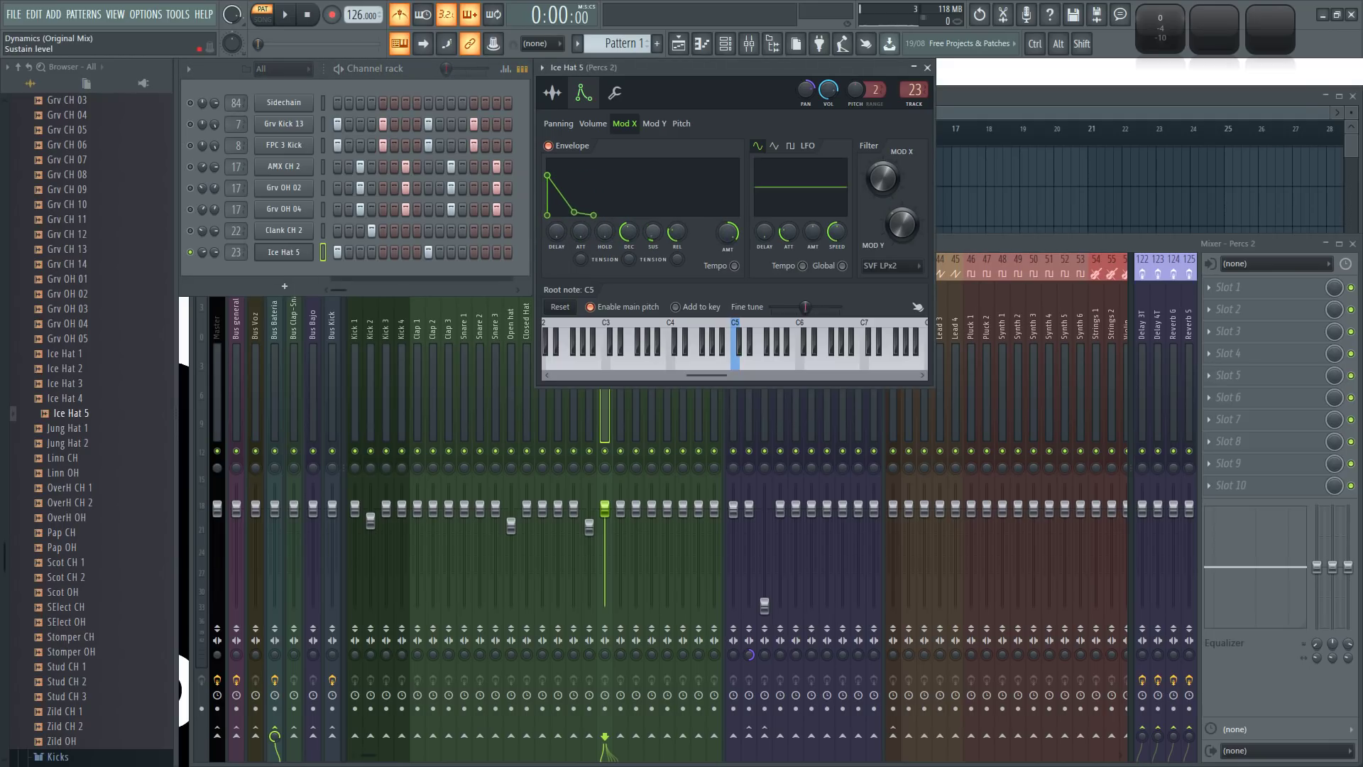
{"action": "mouse_move", "coordinate": [629, 259]}
{"action": "left_mouse_down"}
{"action": "mouse_move", "coordinate": [639, 263]}
{"action": "mouse_move", "coordinate": [633, 245]}
{"action": "left_mouse_up"}
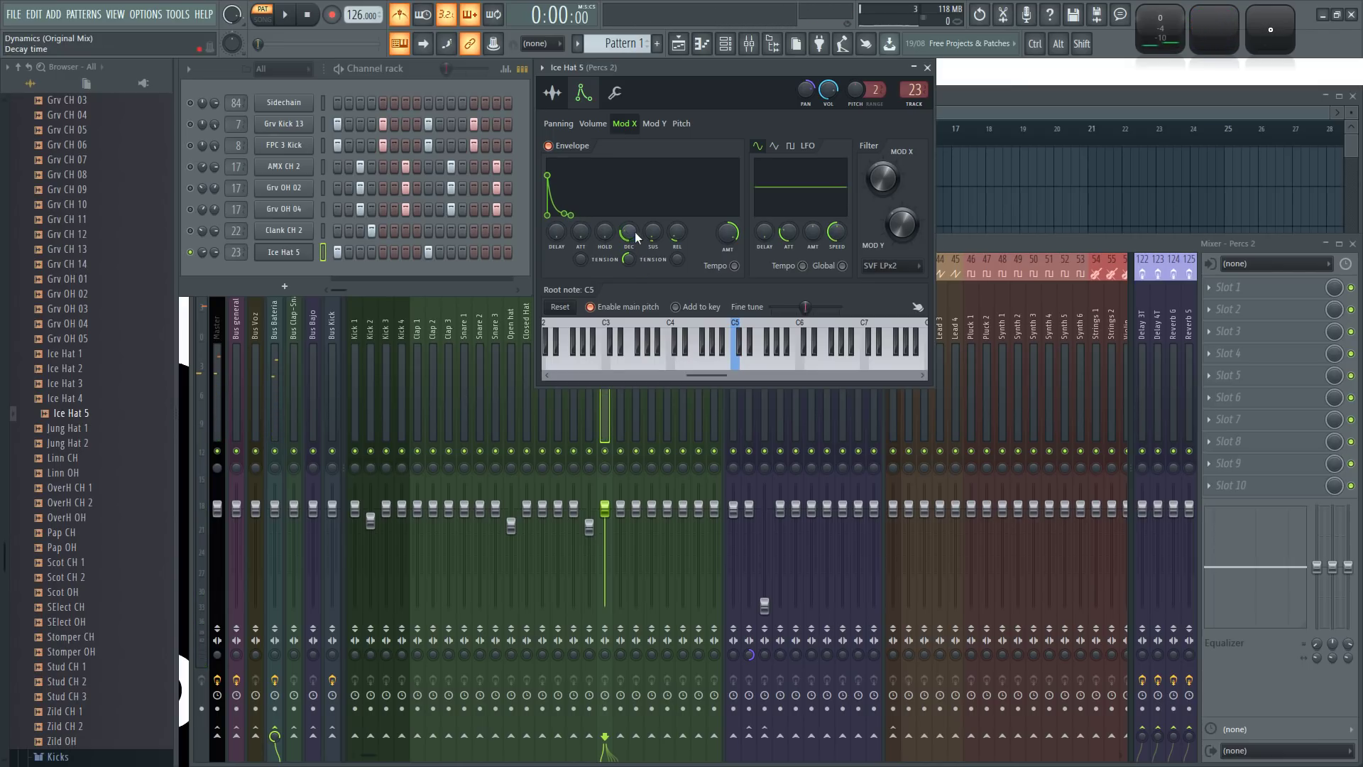
- Adjust Ice Hat 5's filter frequency and slightly reduce the Mod X envelope amount while auditioning C5
{"action": "key", "text": "q"}
{"action": "key", "text": "q"}
{"action": "left_click_drag", "start_coordinate": [881, 182], "coordinate": [831, 202]}
{"action": "key", "text": "q"}
{"action": "key", "text": "q"}
{"action": "left_click_drag", "start_coordinate": [729, 229], "coordinate": [734, 230]}
{"action": "key", "text": "q"}
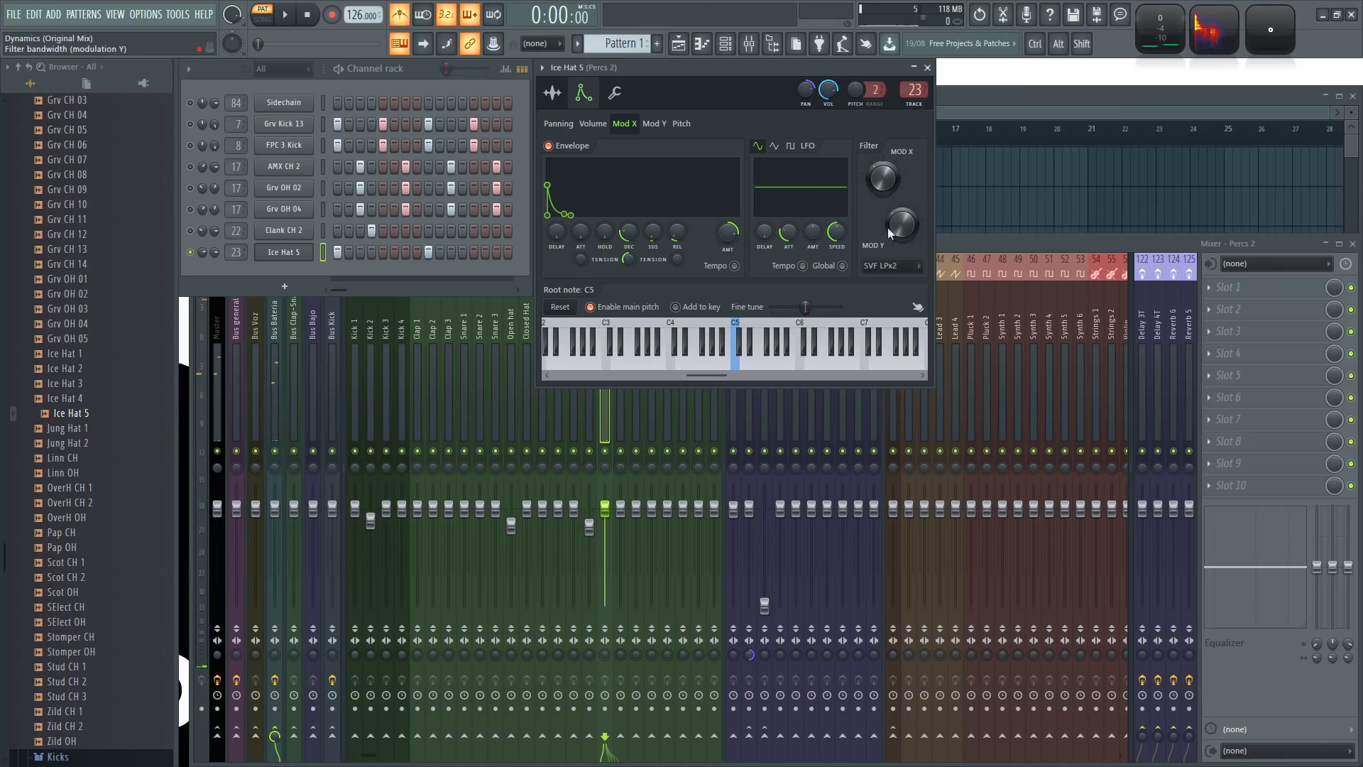
- Lower the Mod X envelope amount further while auditioning Ice Hat 5 on C5
{"action": "key", "text": "q"}
{"action": "key", "text": "q"}
{"action": "key", "text": "q"}
{"action": "key", "text": "q"}
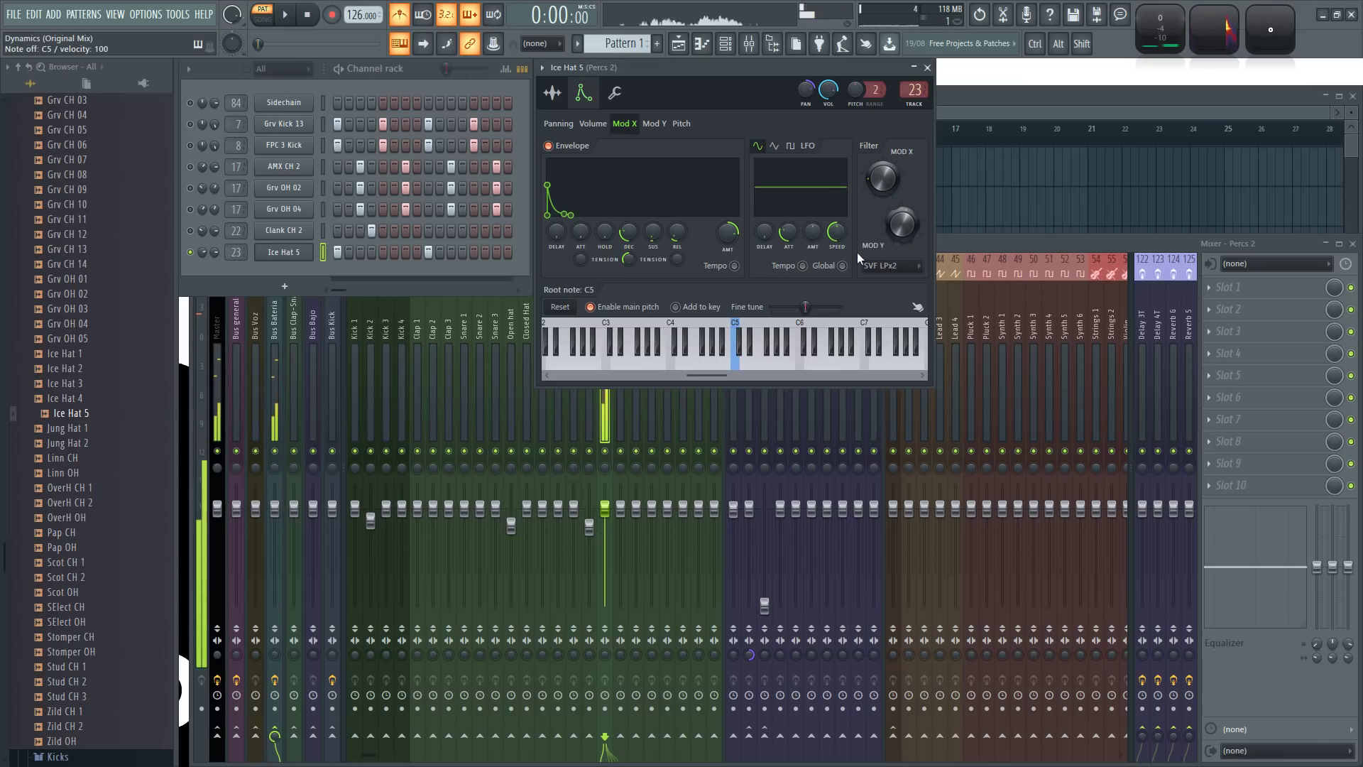
{"action": "key", "text": "q"}
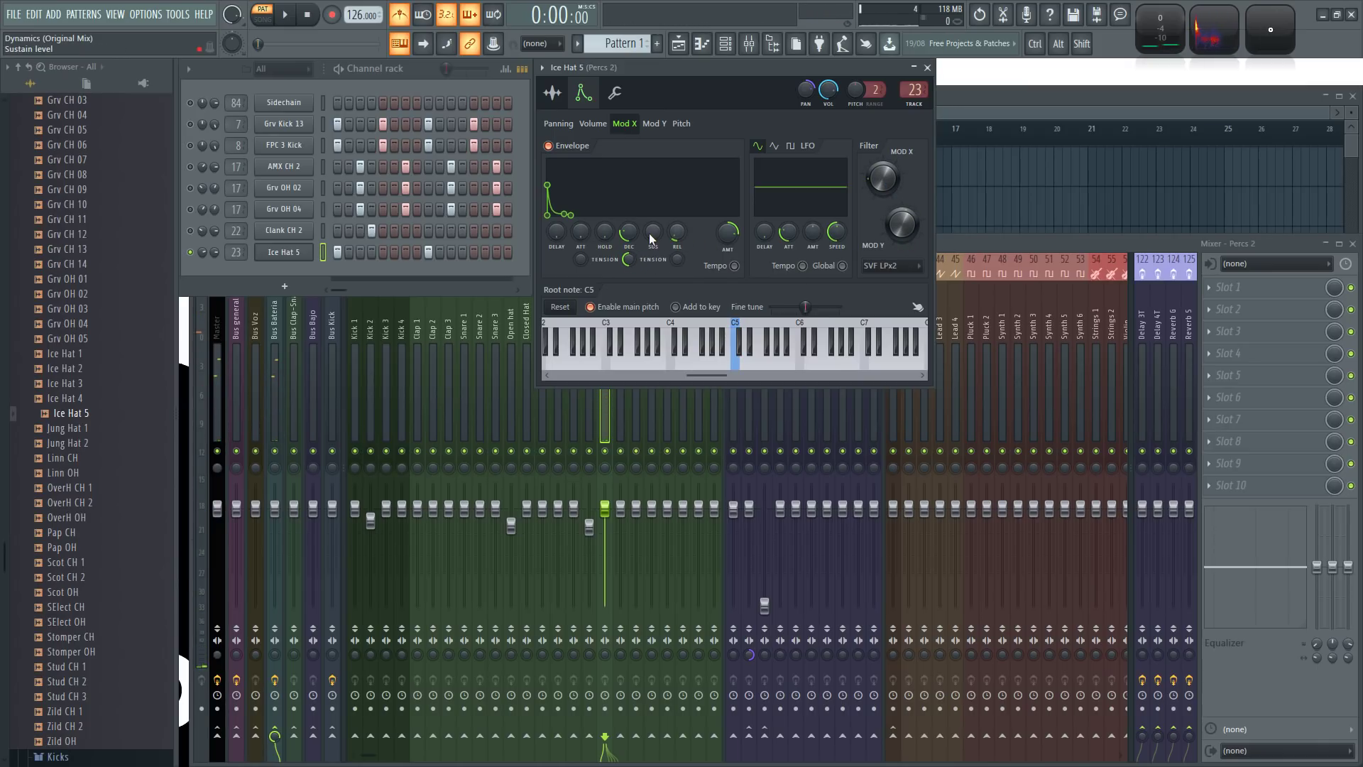
{"action": "key", "text": "q"}
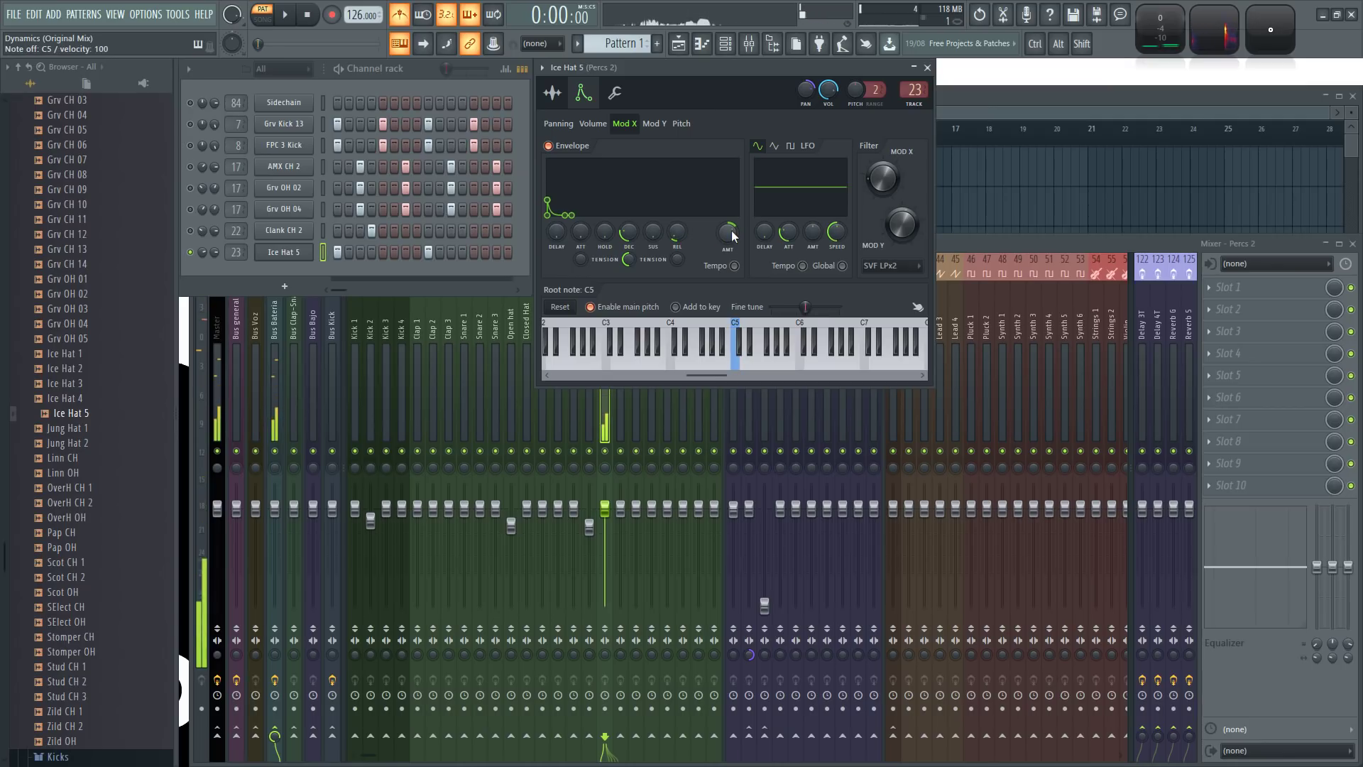
{"action": "key", "text": "q"}
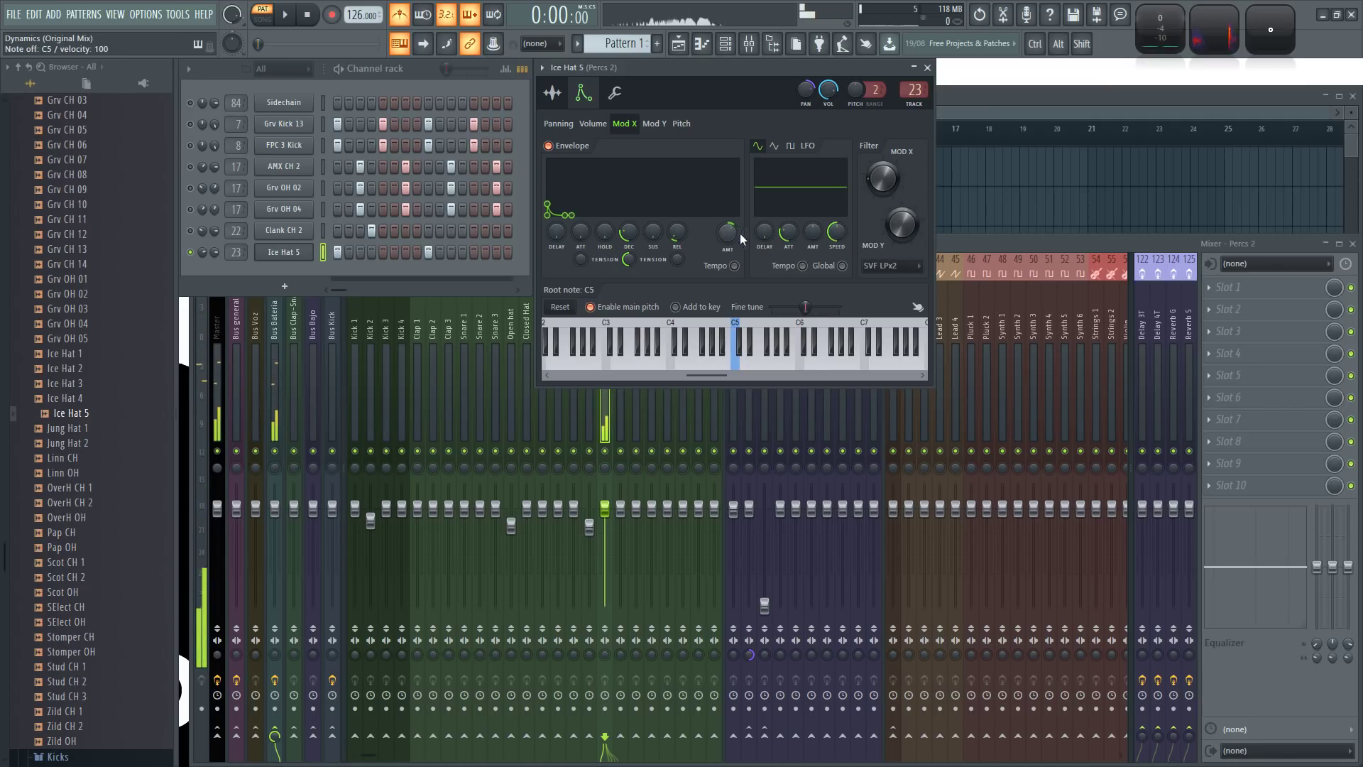
{"action": "key", "text": "q"}
{"action": "key", "text": "q"}
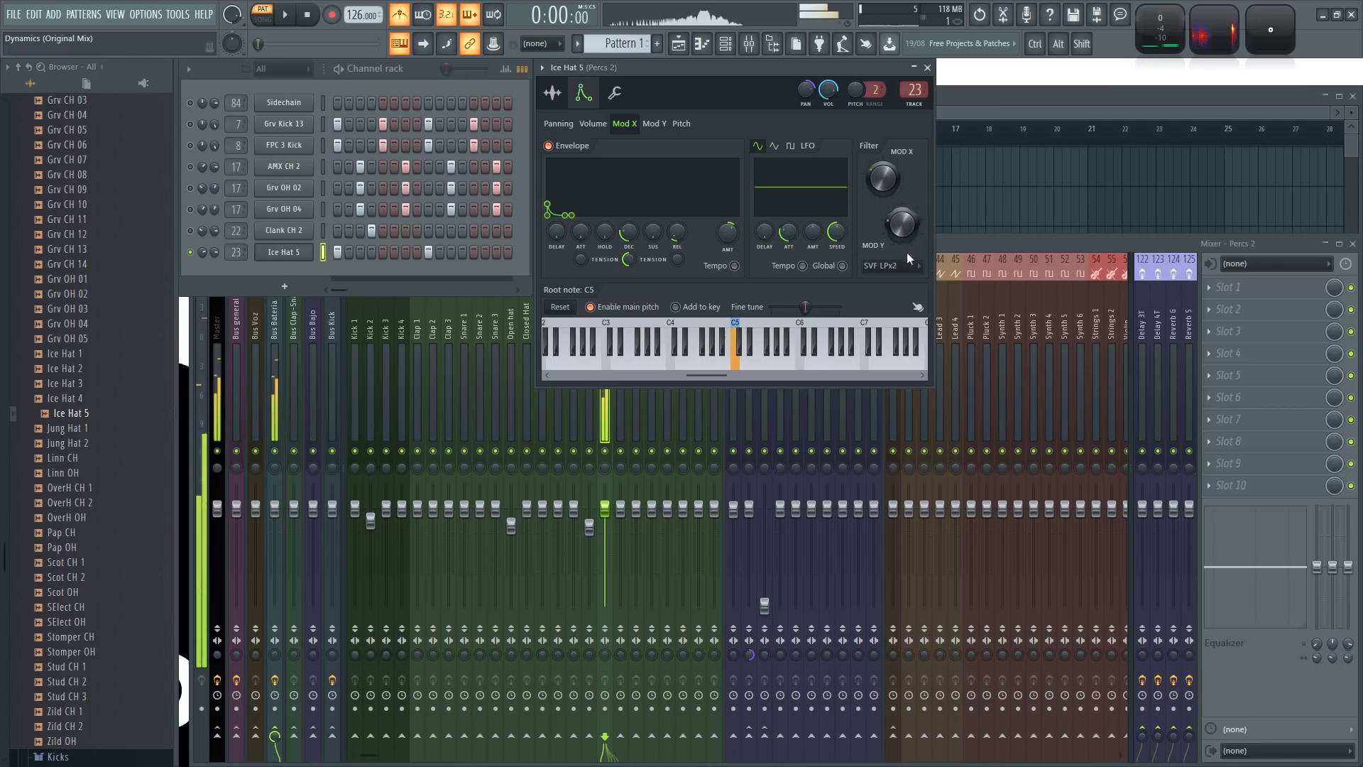
{"action": "key", "text": "q"}
- Turn off the metronome, unmute all the channels and play the full drum pattern
{"action": "key", "text": "space"}
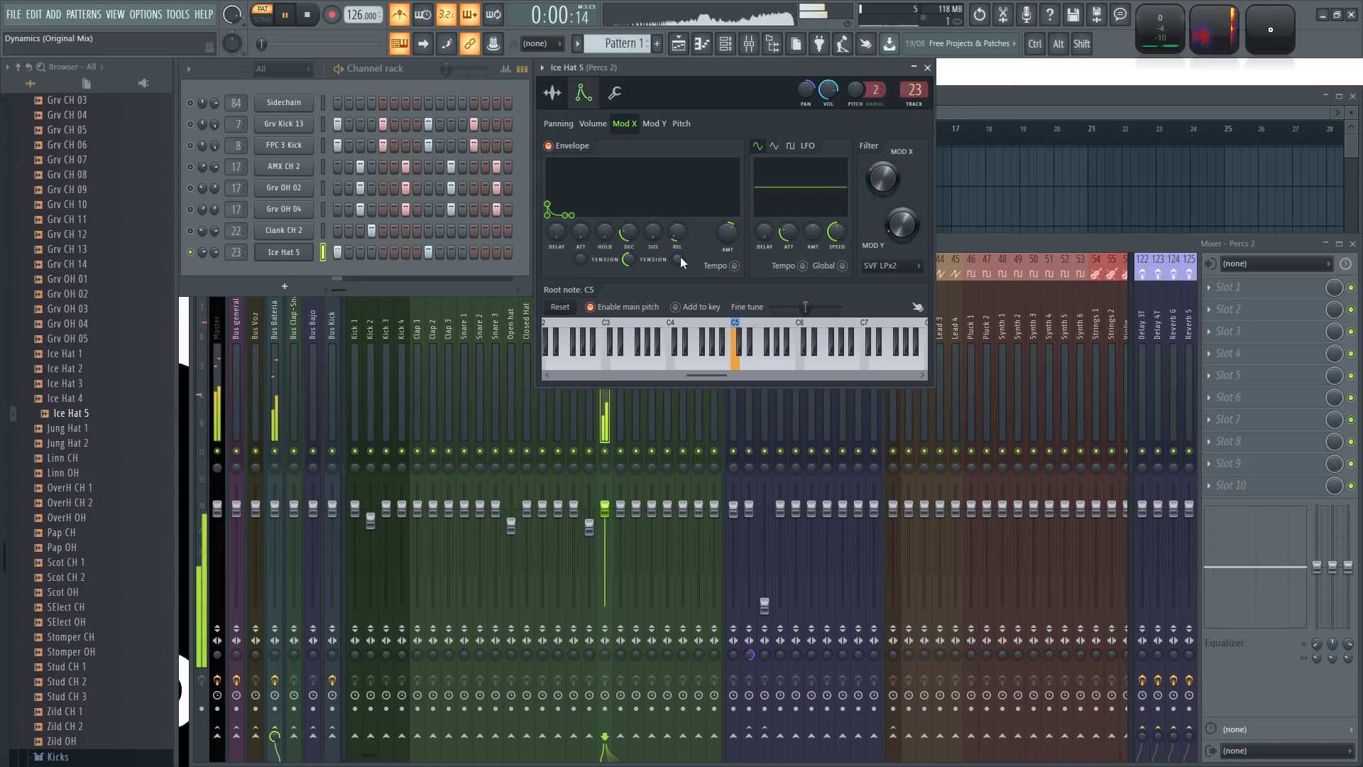
{"action": "left_click", "coordinate": [399, 14]}
{"action": "key", "text": "space"}
{"action": "left_click", "coordinate": [192, 230], "text": "ctrl"}
{"action": "left_click", "coordinate": [192, 231], "text": "ctrl"}
{"action": "key", "text": "space"}
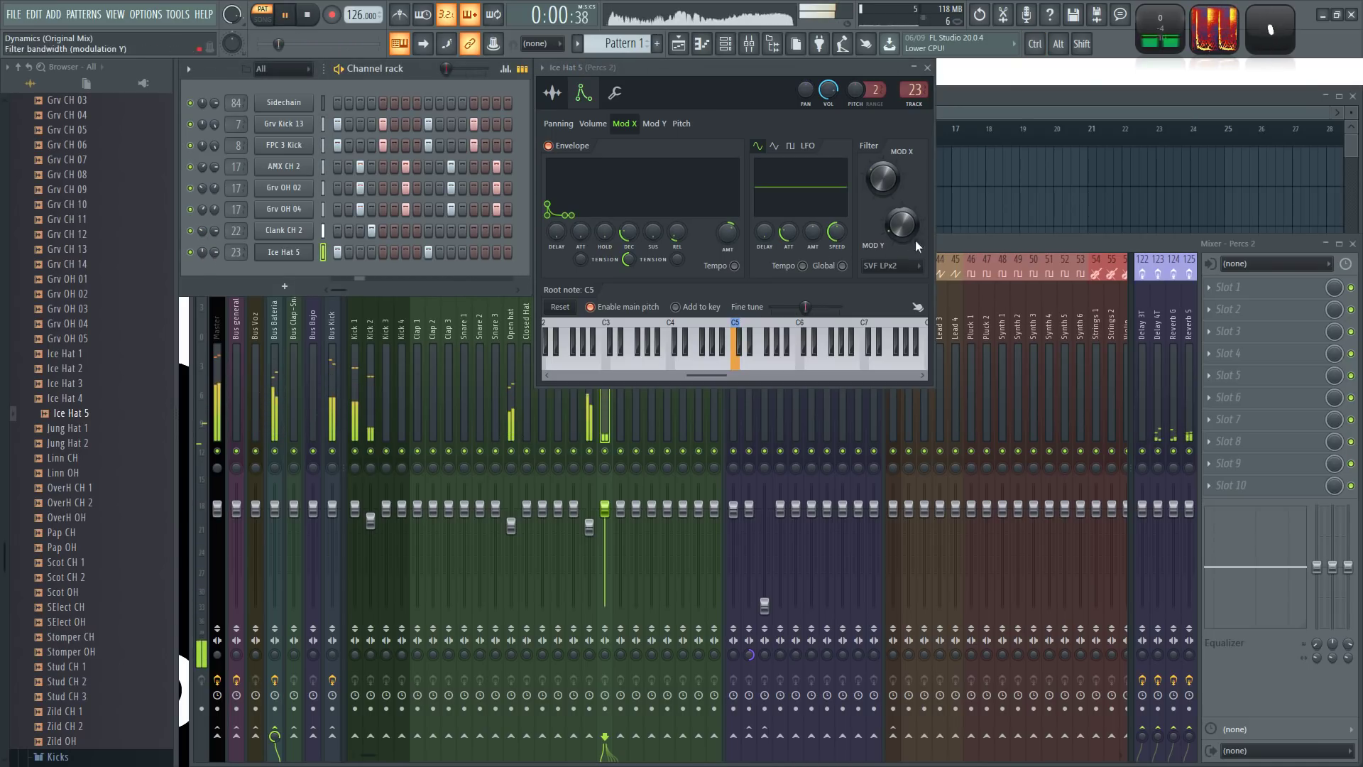
- Solo mixer track 23, Percs 2, and play the pattern
{"action": "left_click", "coordinate": [984, 243]}
{"action": "key", "text": "space"}
{"action": "left_click", "coordinate": [605, 451], "text": "ctrl"}
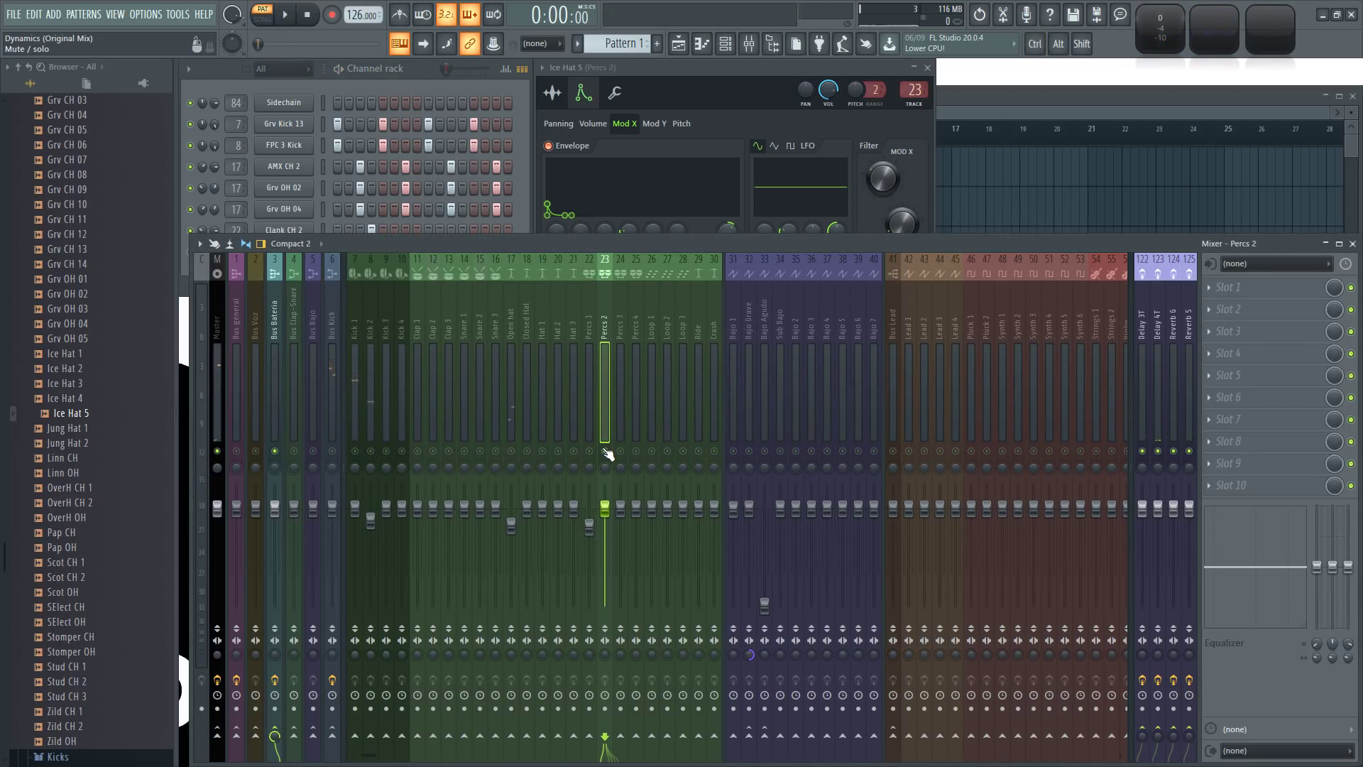
{"action": "key", "text": "space"}
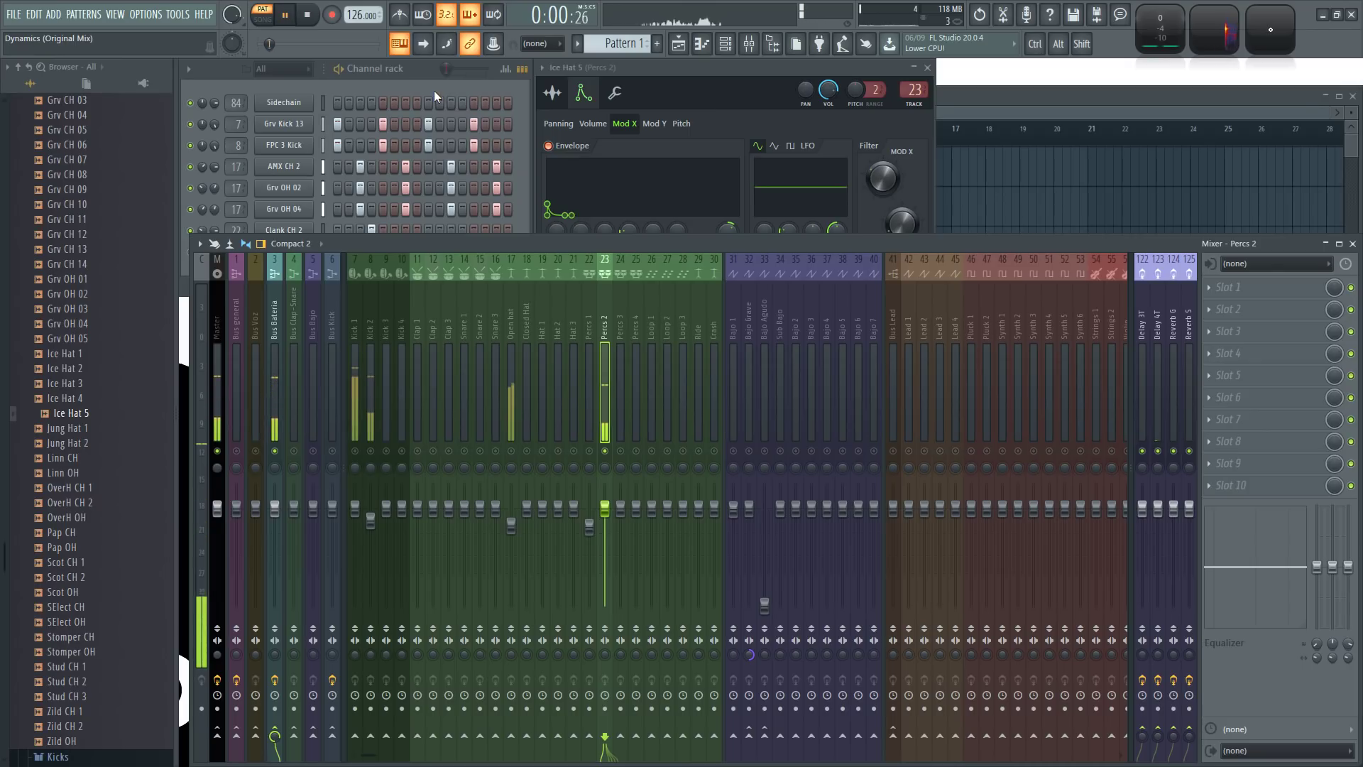
- Give Ice Hat 5's Mod X envelope a short attack and rebalance its modulation amount during playback
{"action": "left_click", "coordinate": [712, 66]}
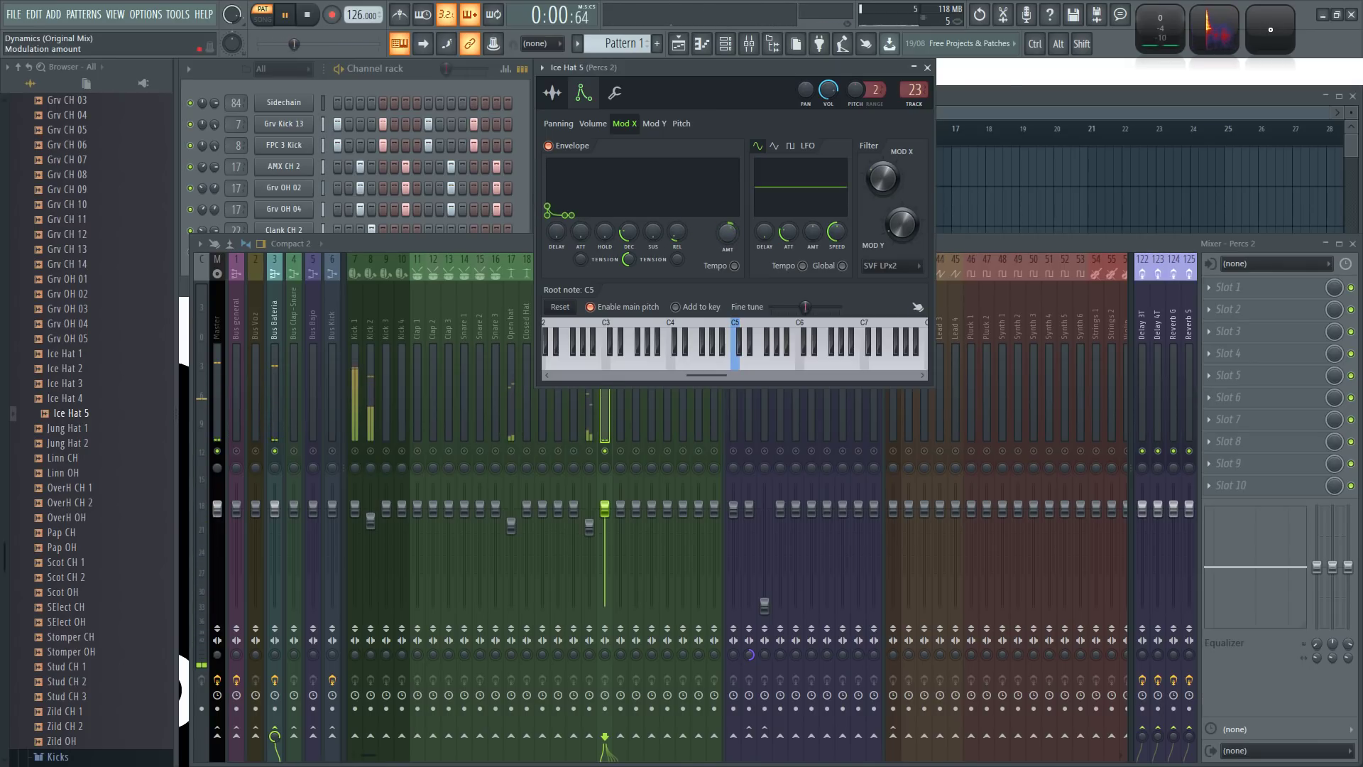
{"action": "left_click_drag", "start_coordinate": [728, 233], "coordinate": [728, 203]}
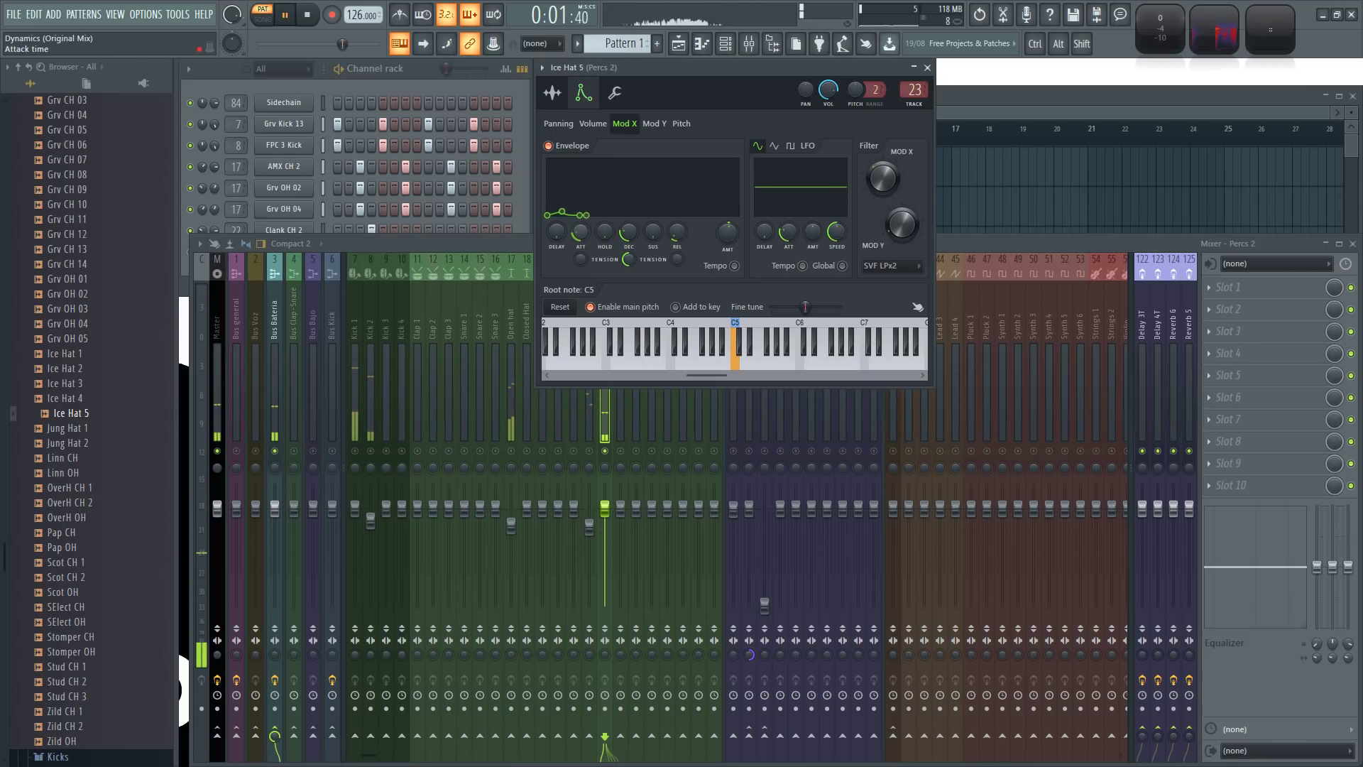
{"action": "mouse_move", "coordinate": [580, 232]}
{"action": "left_mouse_down"}
{"action": "mouse_move", "coordinate": [580, 261]}
{"action": "mouse_move", "coordinate": [588, 223]}
{"action": "left_mouse_up"}
{"action": "left_click_drag", "start_coordinate": [716, 233], "coordinate": [716, 206]}
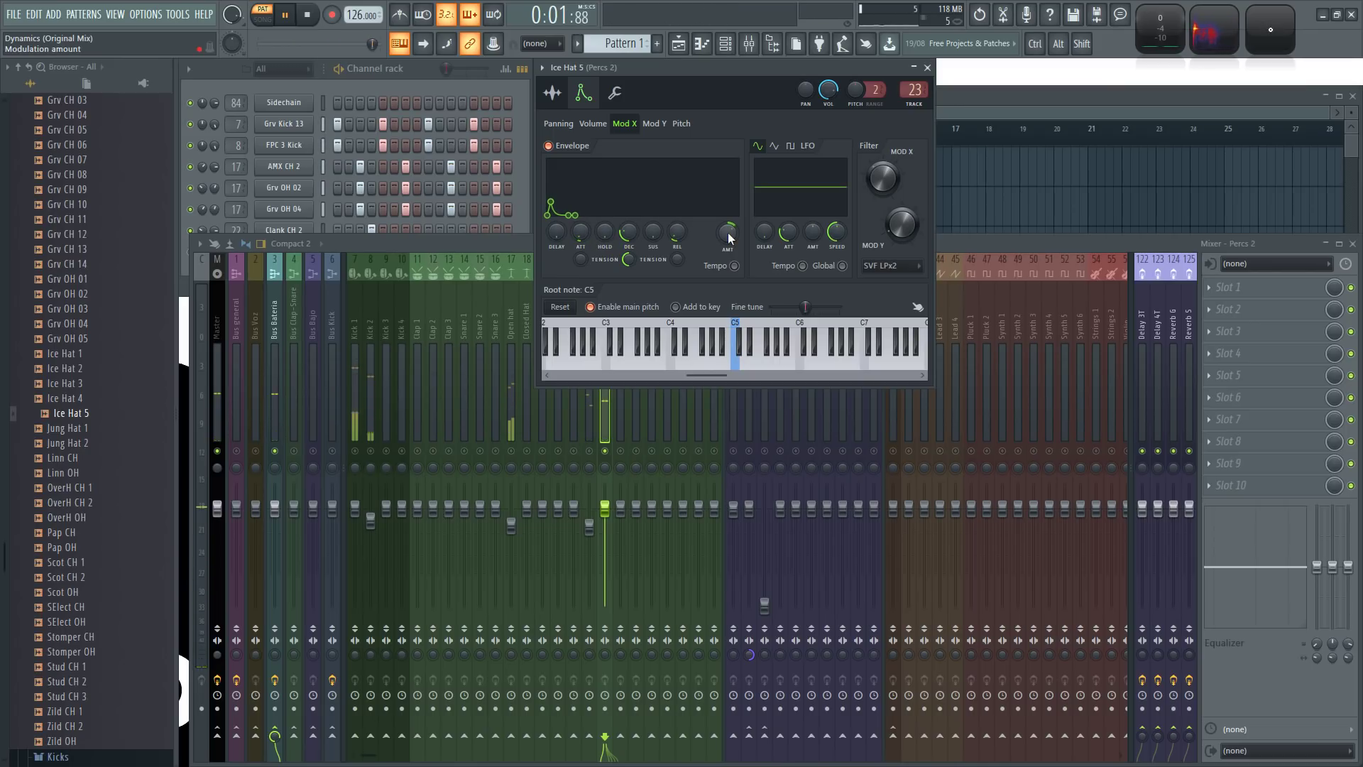
{"action": "mouse_move", "coordinate": [729, 238]}
{"action": "left_mouse_down"}
{"action": "mouse_move", "coordinate": [729, 211]}
{"action": "mouse_move", "coordinate": [729, 226]}
{"action": "left_mouse_up"}
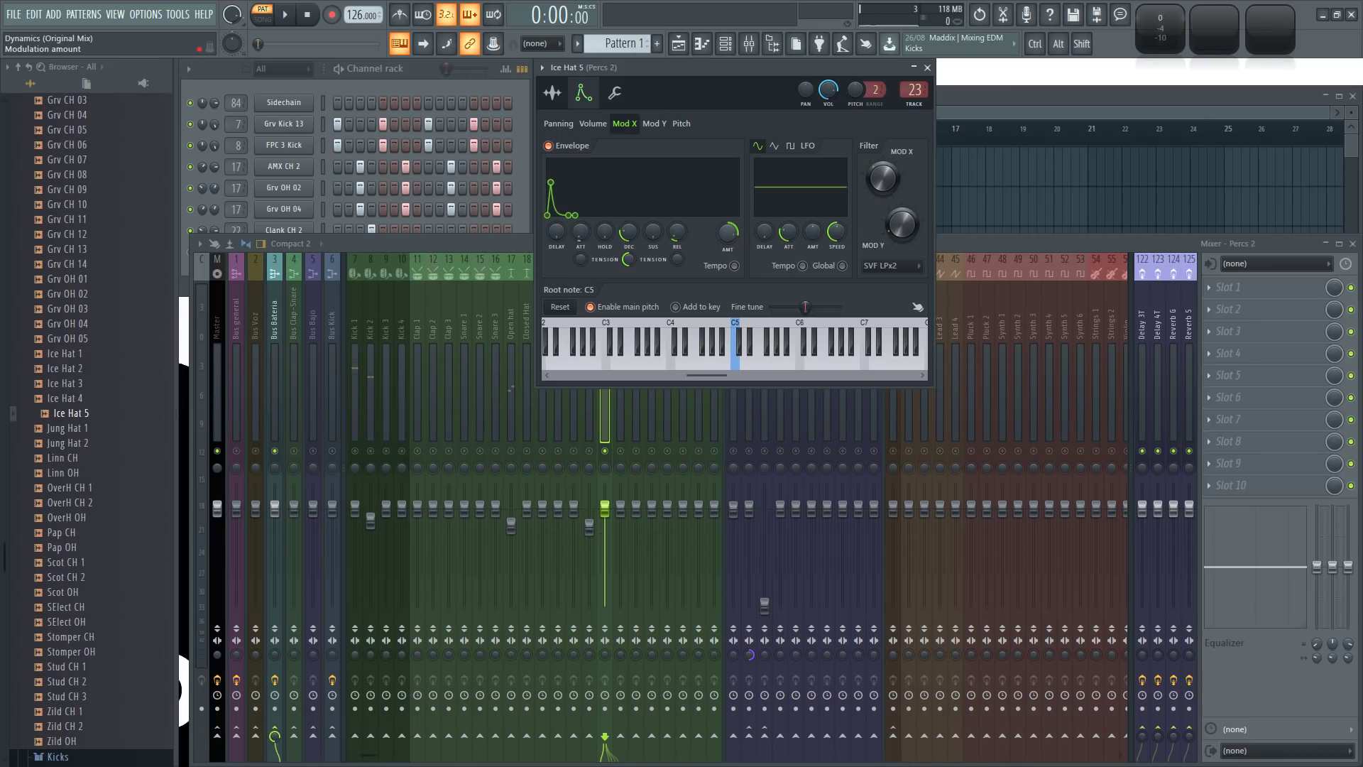
- Fine-tune the Mod X envelope with a shorter attack and a lower amount while replaying the soloed Percs 2 track
{"action": "key", "text": "space"}
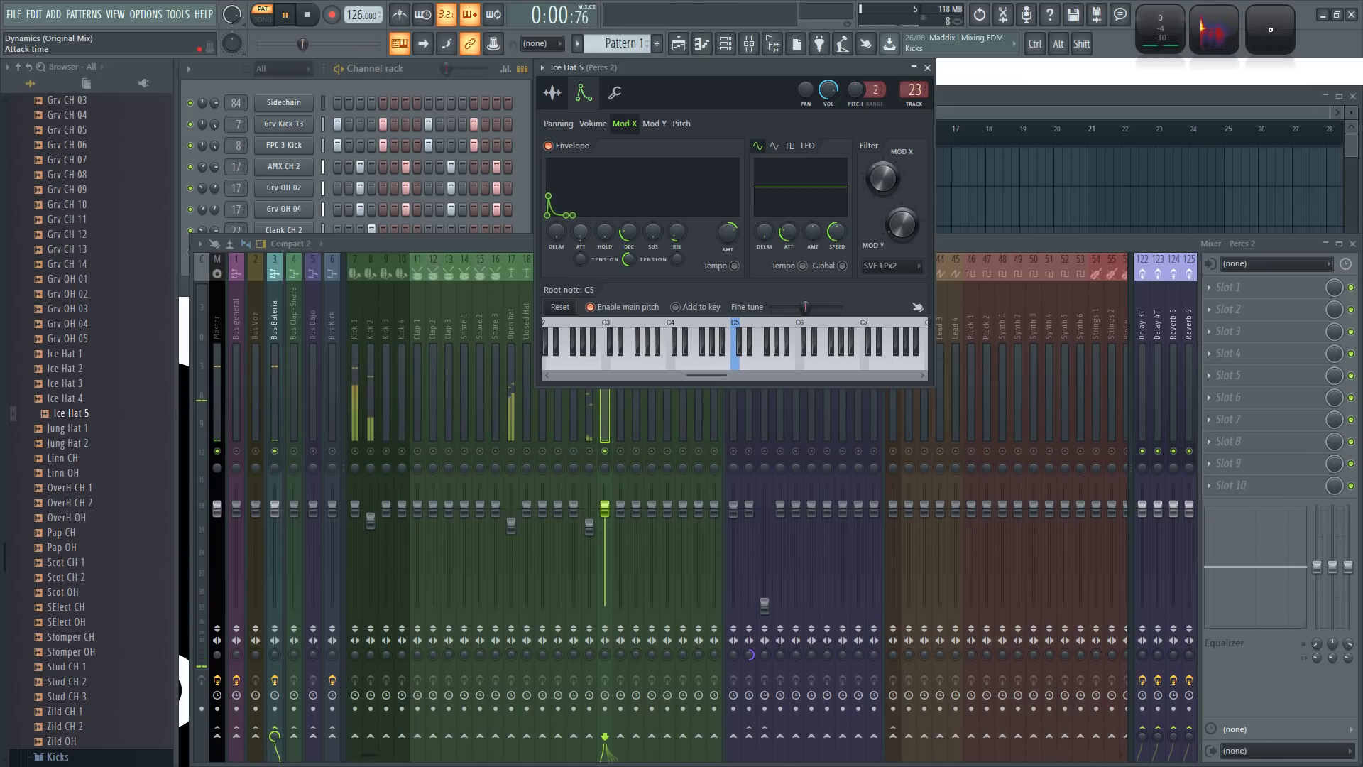
{"action": "key", "text": "space"}
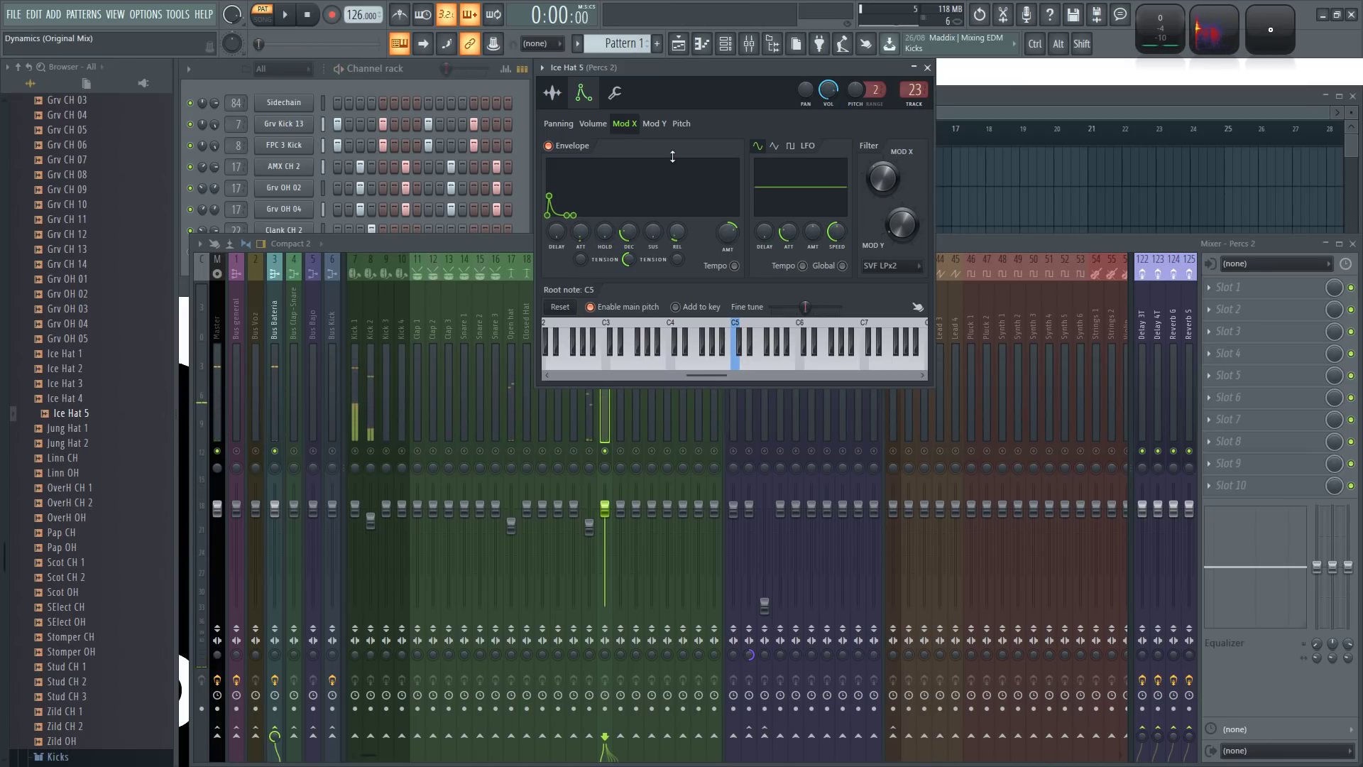
{"action": "key", "text": "space"}
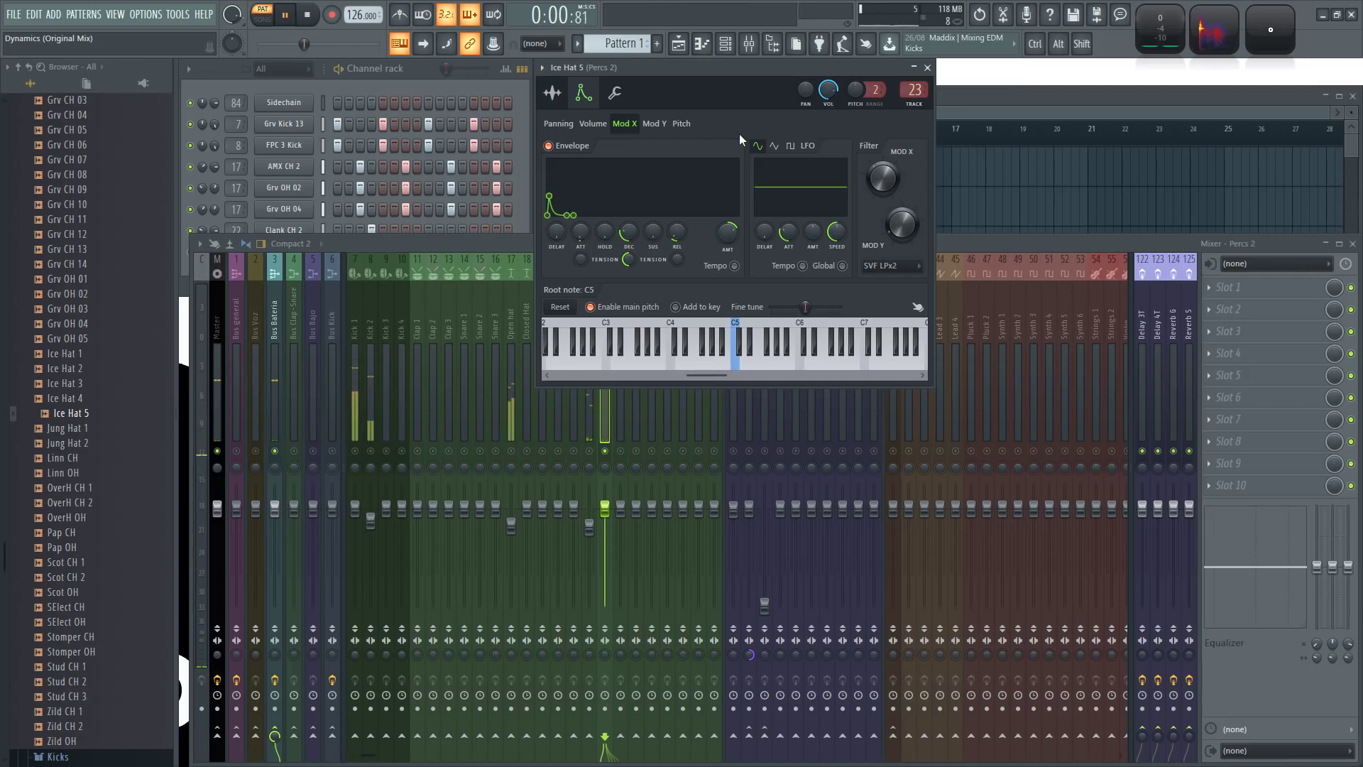
- Load Fruity Stereo Enhancer in slot 2 of Percs 2 and set its phase offset to about 5.8 ms right, auditioning the pattern
{"action": "left_click", "coordinate": [567, 104]}
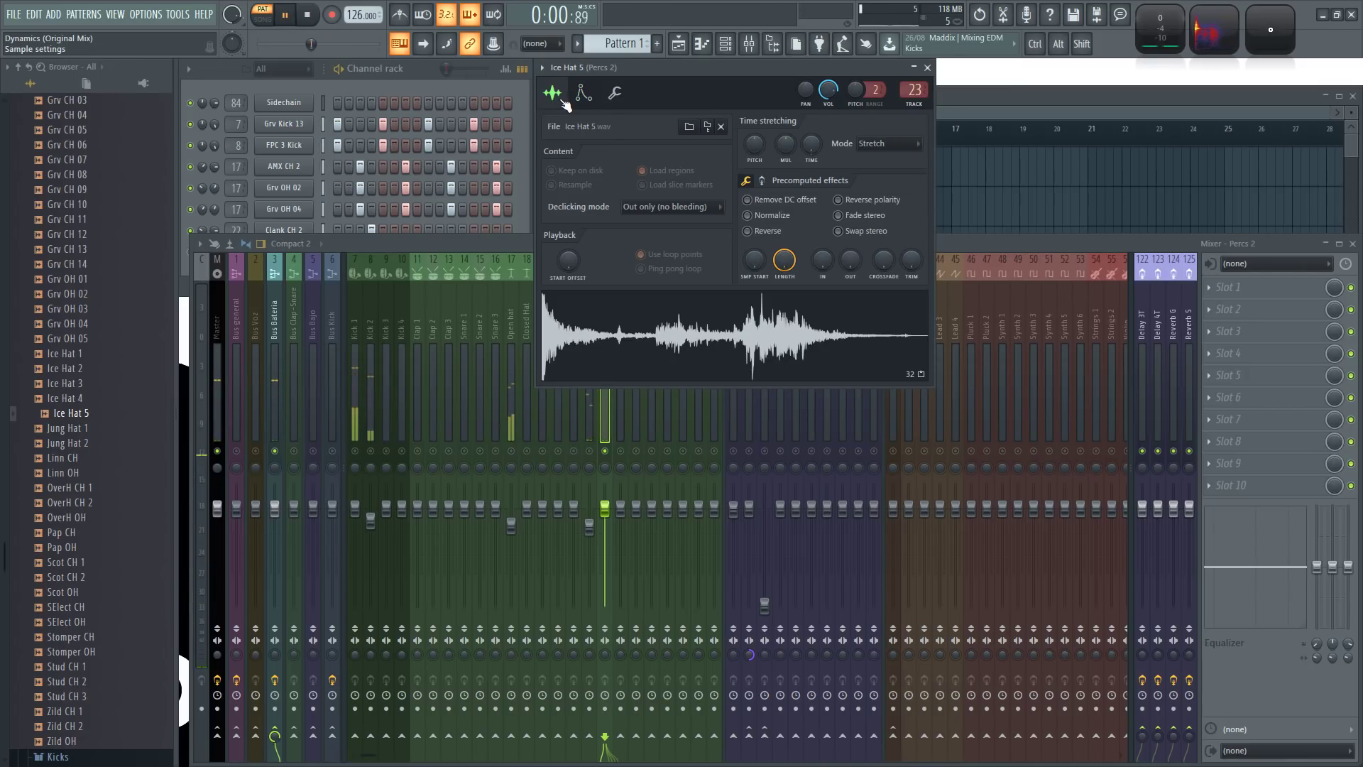
{"action": "left_click", "coordinate": [952, 239]}
{"action": "key", "text": "space"}
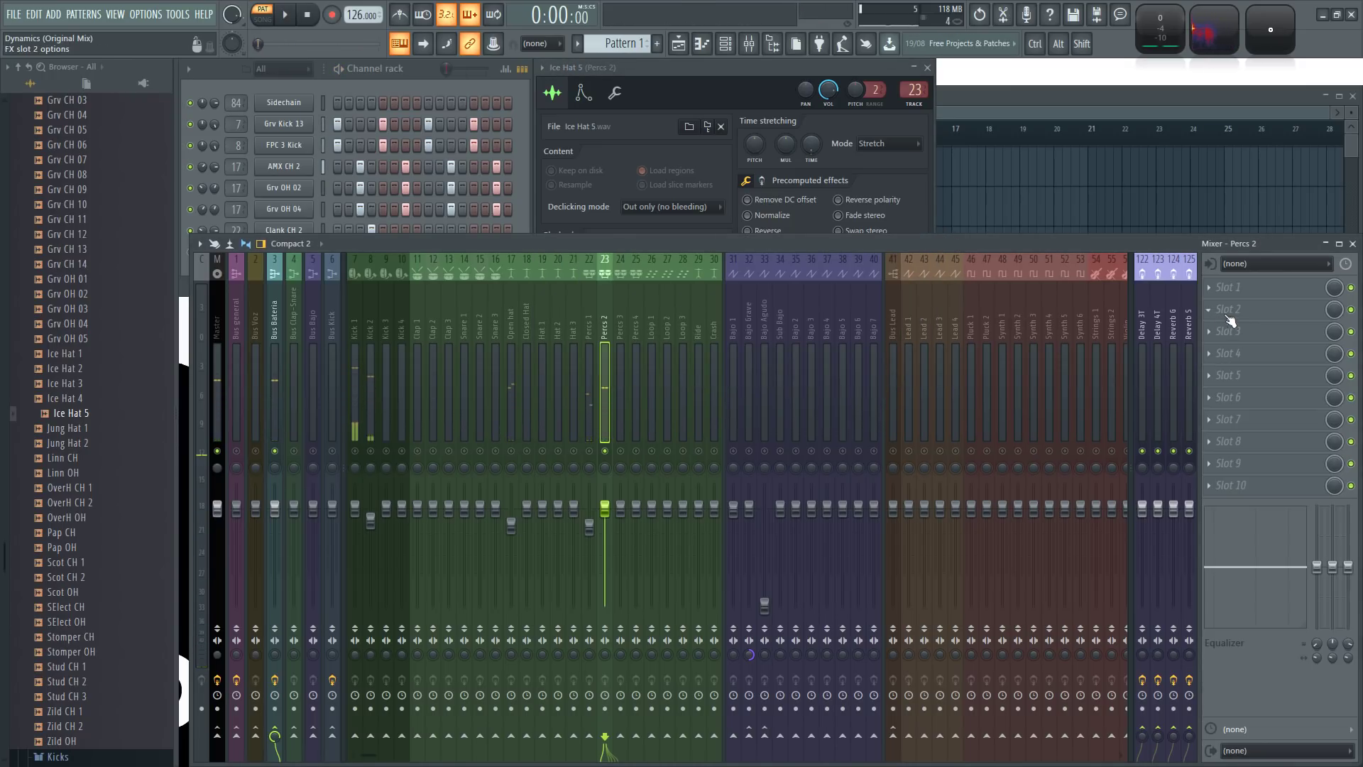
{"action": "left_click", "coordinate": [1232, 321]}
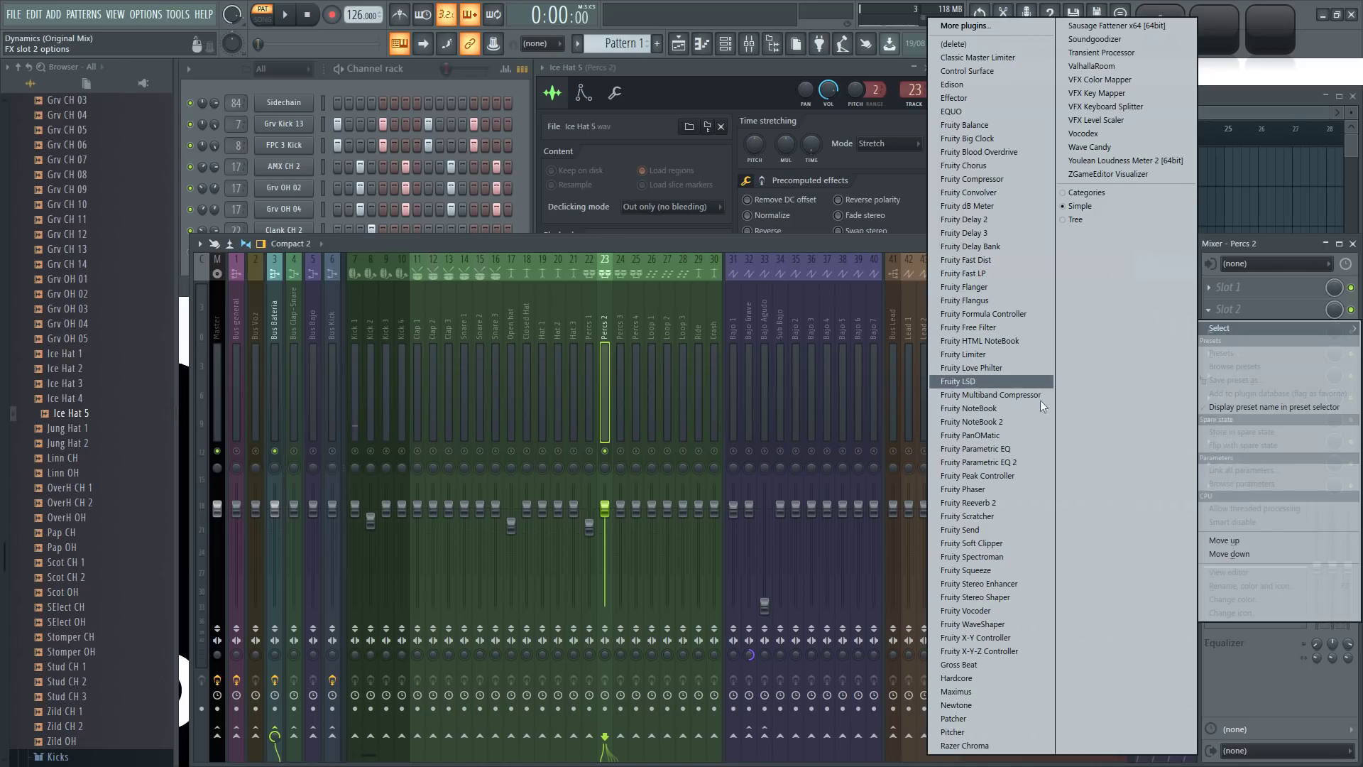
{"action": "left_click", "coordinate": [1004, 583]}
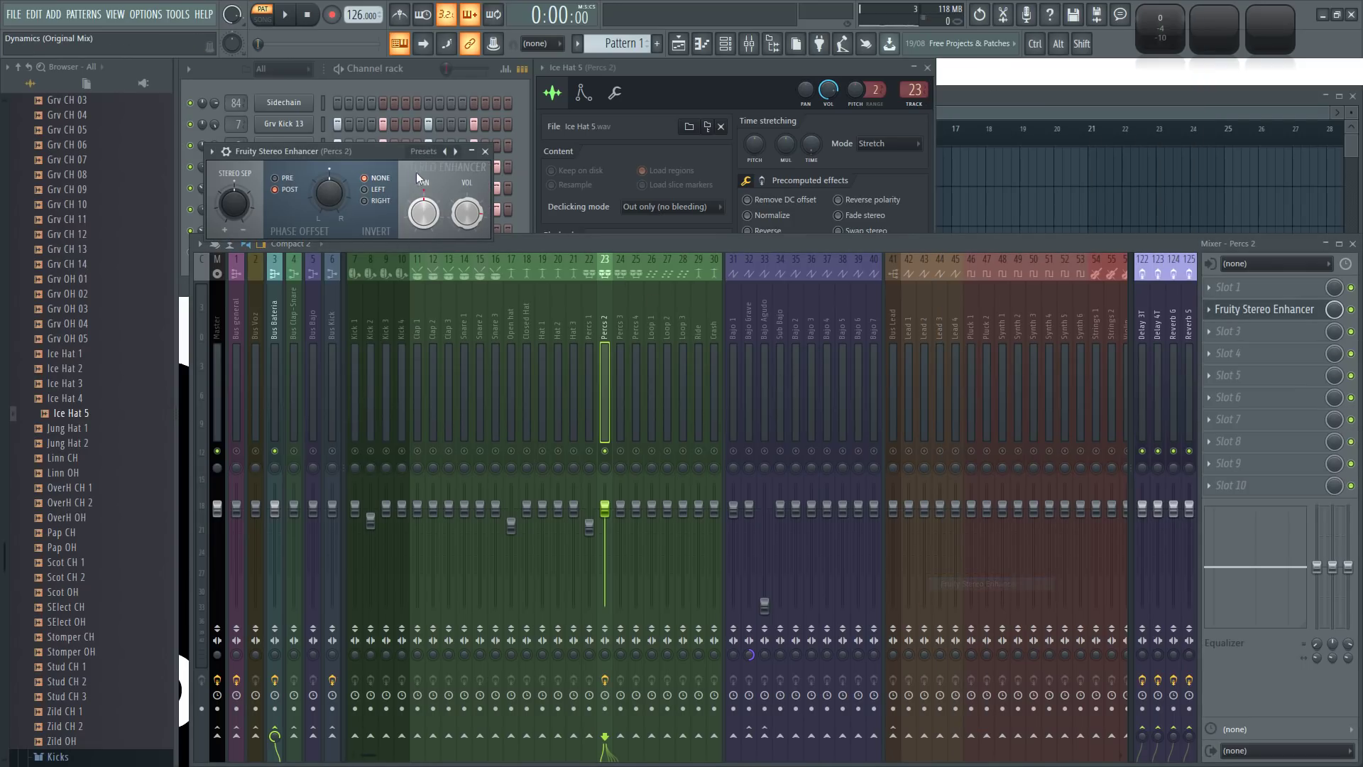
{"action": "left_click_drag", "start_coordinate": [374, 151], "coordinate": [620, 251]}
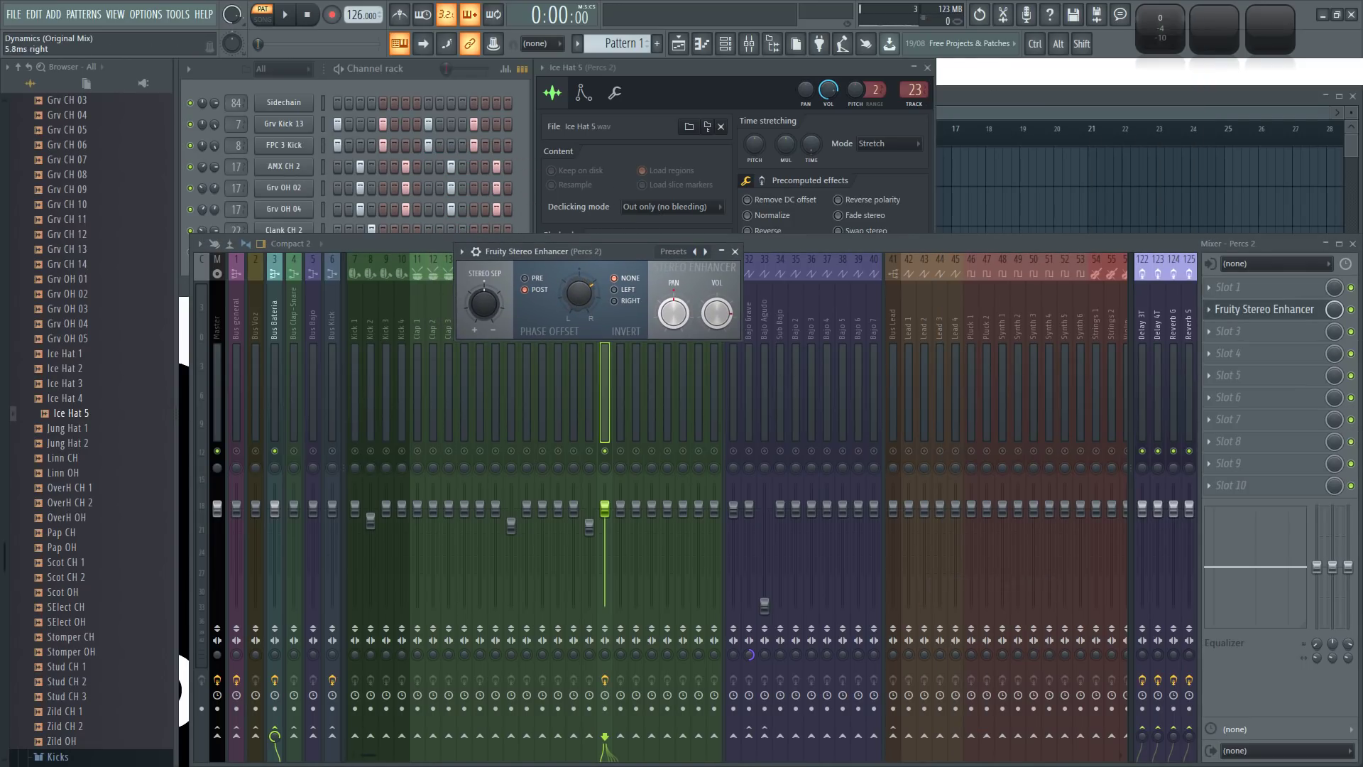
{"action": "key", "text": "space"}
{"action": "left_click", "coordinate": [614, 289]}
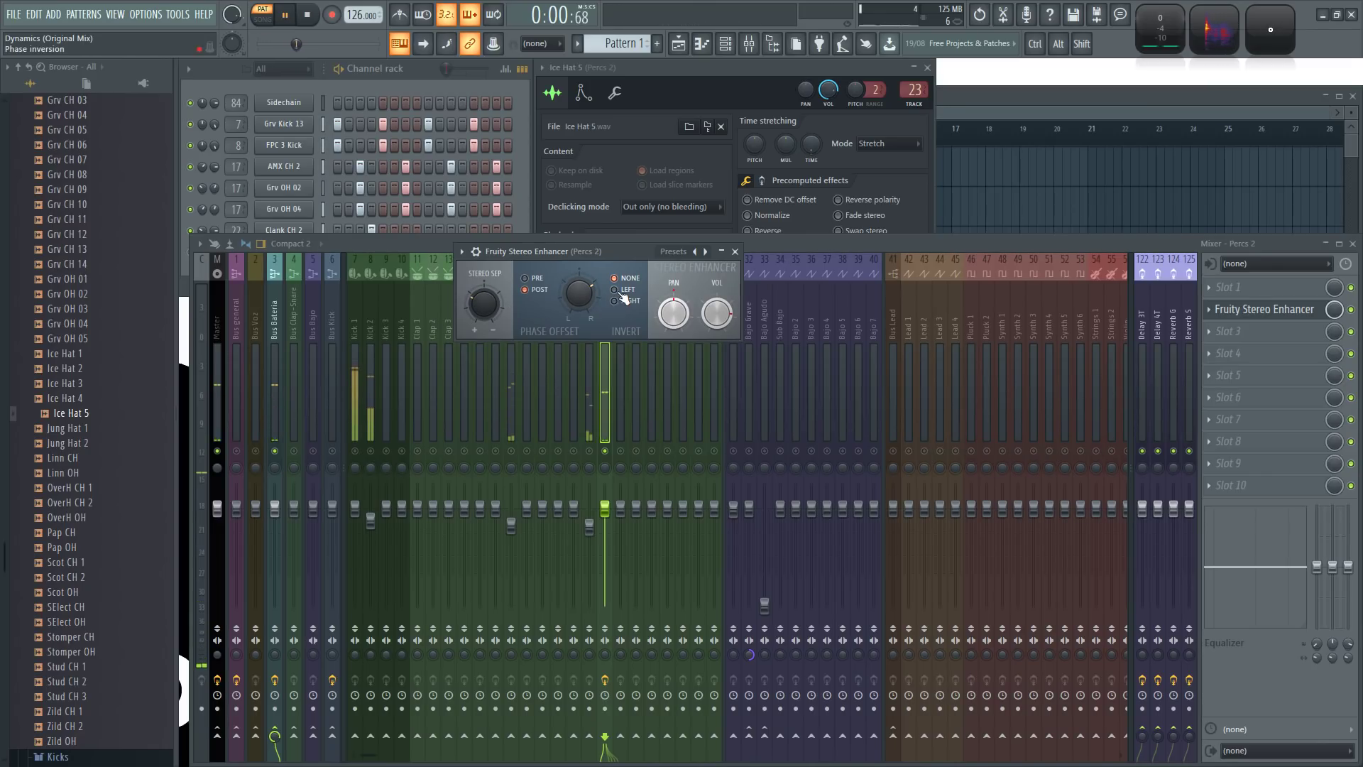
{"action": "left_click", "coordinate": [735, 253]}
{"action": "key", "text": "space"}
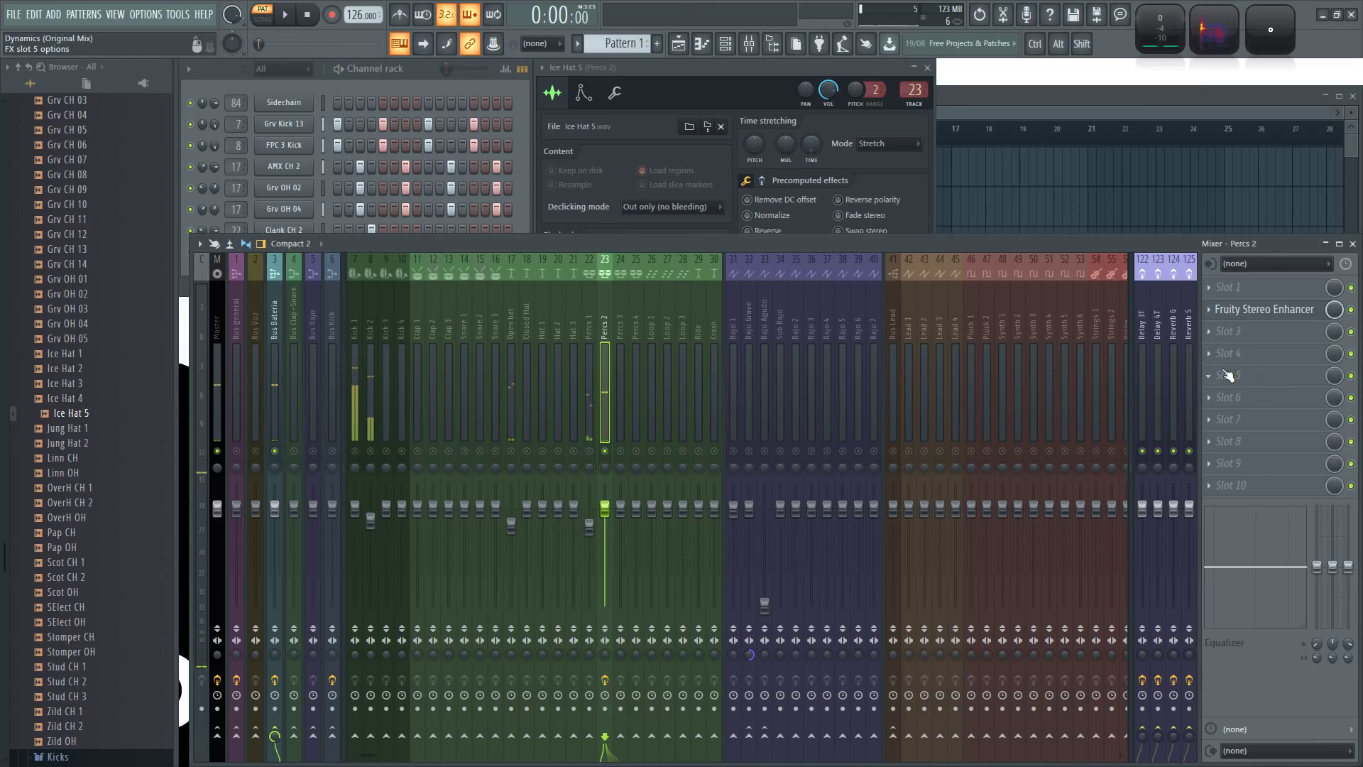
- Load Fruity Reeverb 2 in slot 5 of Percs 2, then lower its dry level and raise the early reflection and wet levels during playback
{"action": "left_click", "coordinate": [1223, 377]}
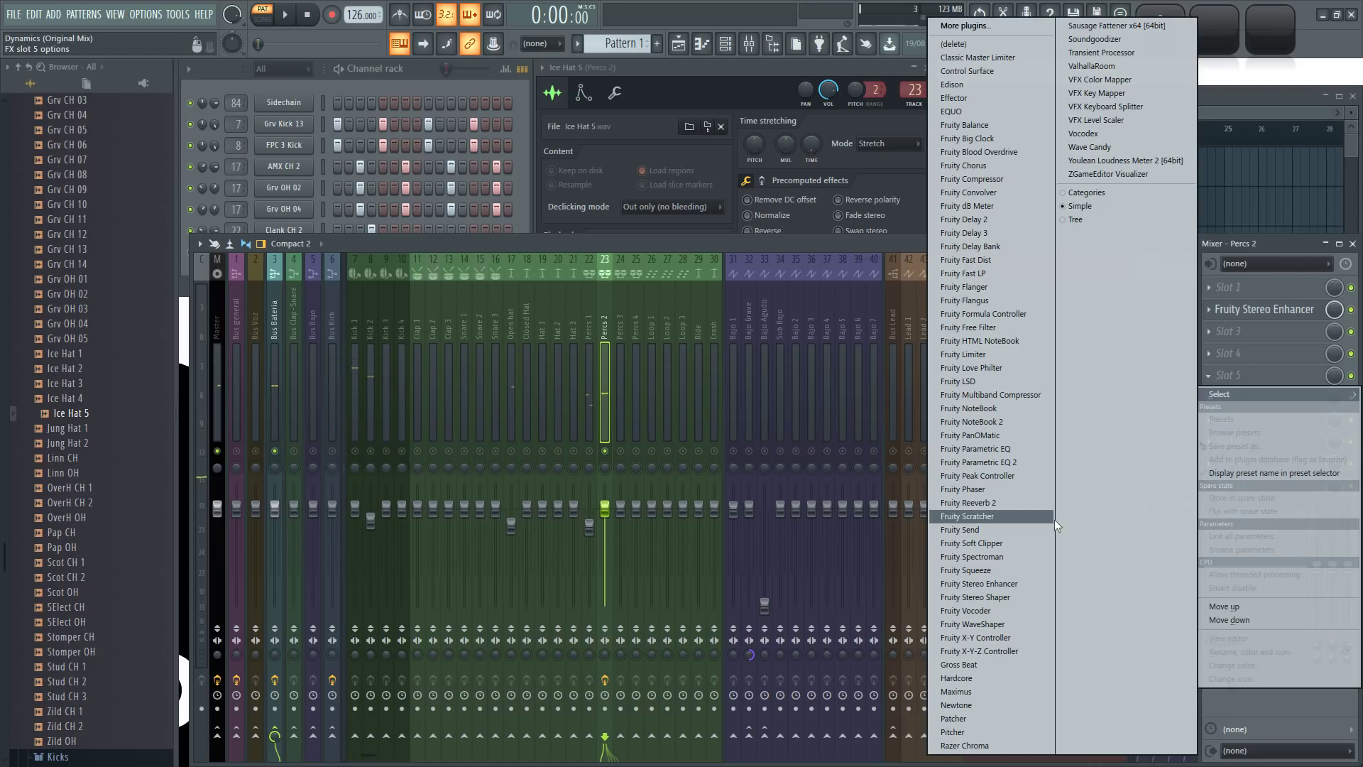
{"action": "left_click", "coordinate": [1007, 501]}
{"action": "left_click_drag", "start_coordinate": [504, 209], "coordinate": [710, 279]}
{"action": "left_click", "coordinate": [612, 311]}
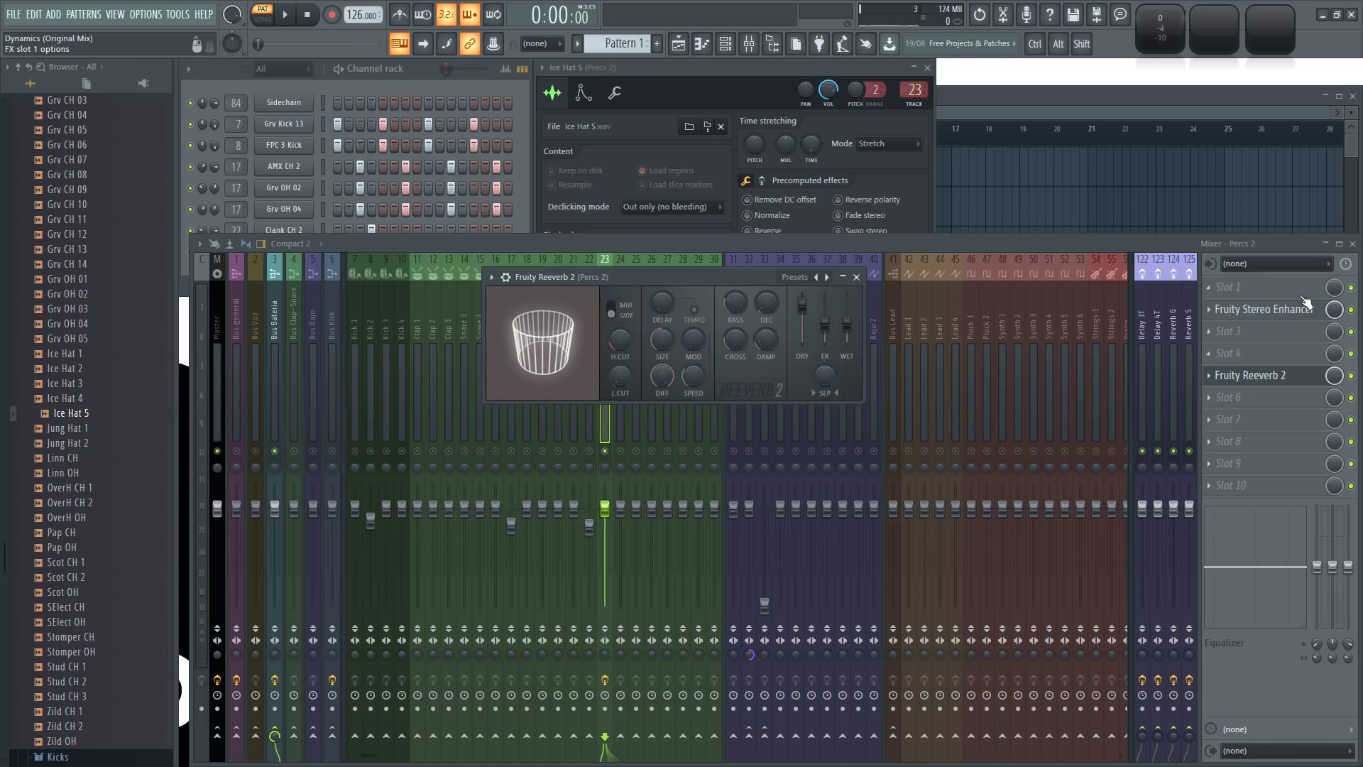
{"action": "left_click_drag", "start_coordinate": [708, 278], "coordinate": [704, 285]}
{"action": "left_click_drag", "start_coordinate": [845, 331], "coordinate": [845, 324]}
{"action": "key", "text": "space"}
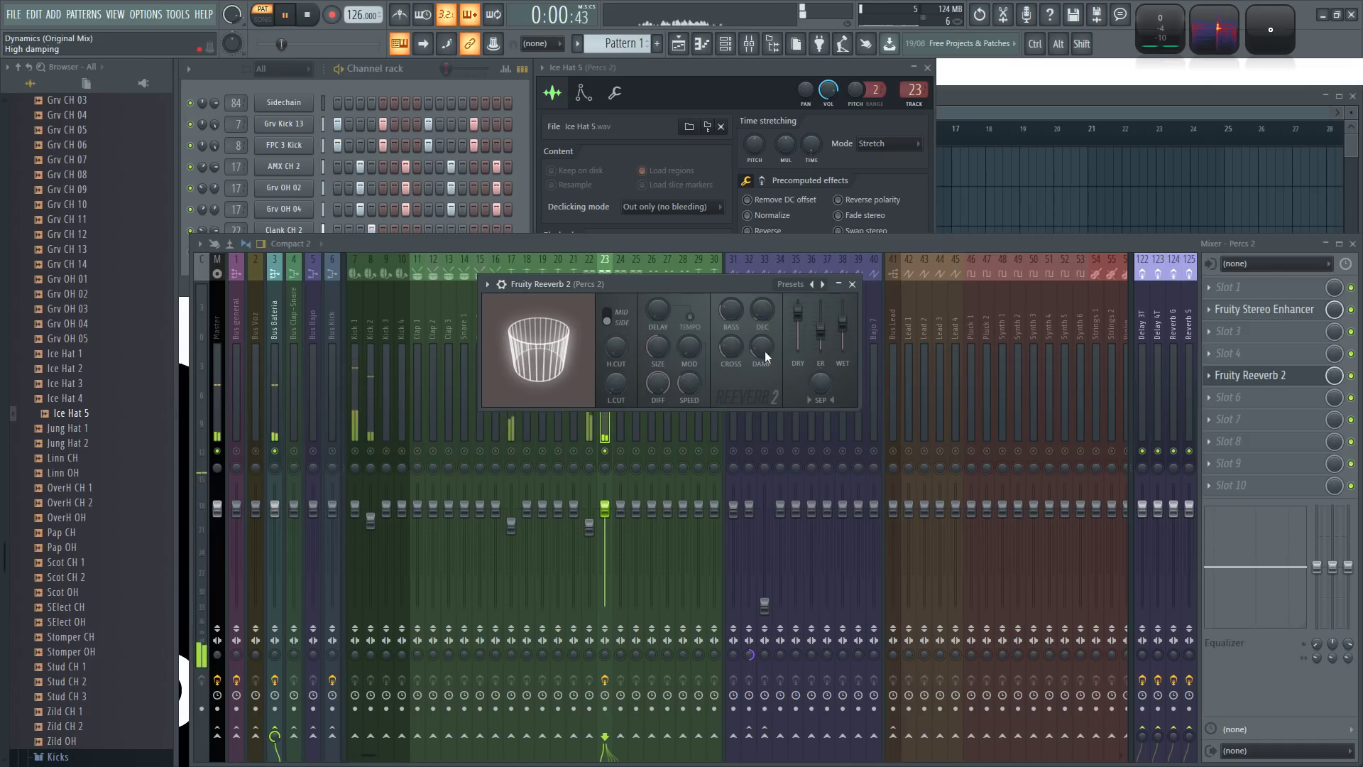
{"action": "left_click_drag", "start_coordinate": [798, 305], "coordinate": [765, 328]}
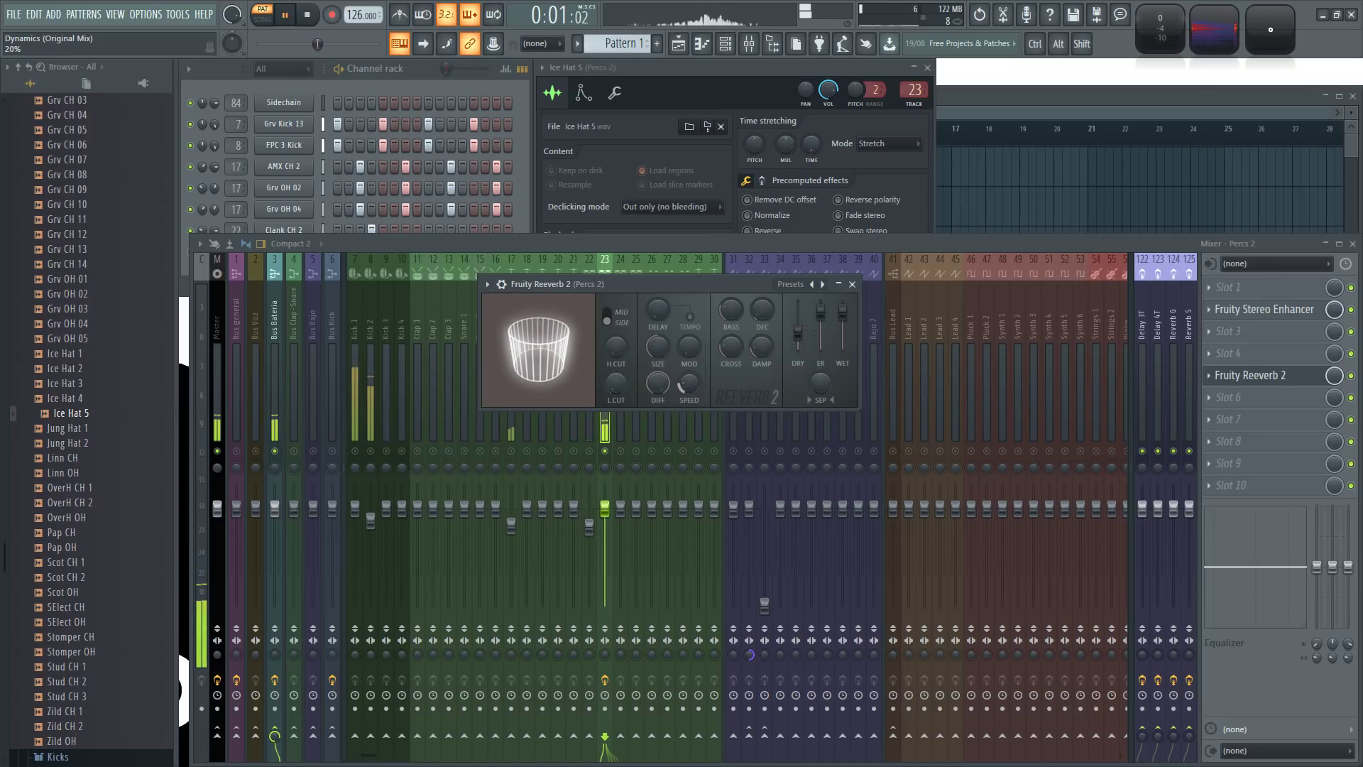
- Adjust the reverb's diffusion and room size while auditioning the soloed percussion
{"action": "left_click_drag", "start_coordinate": [660, 387], "coordinate": [660, 399]}
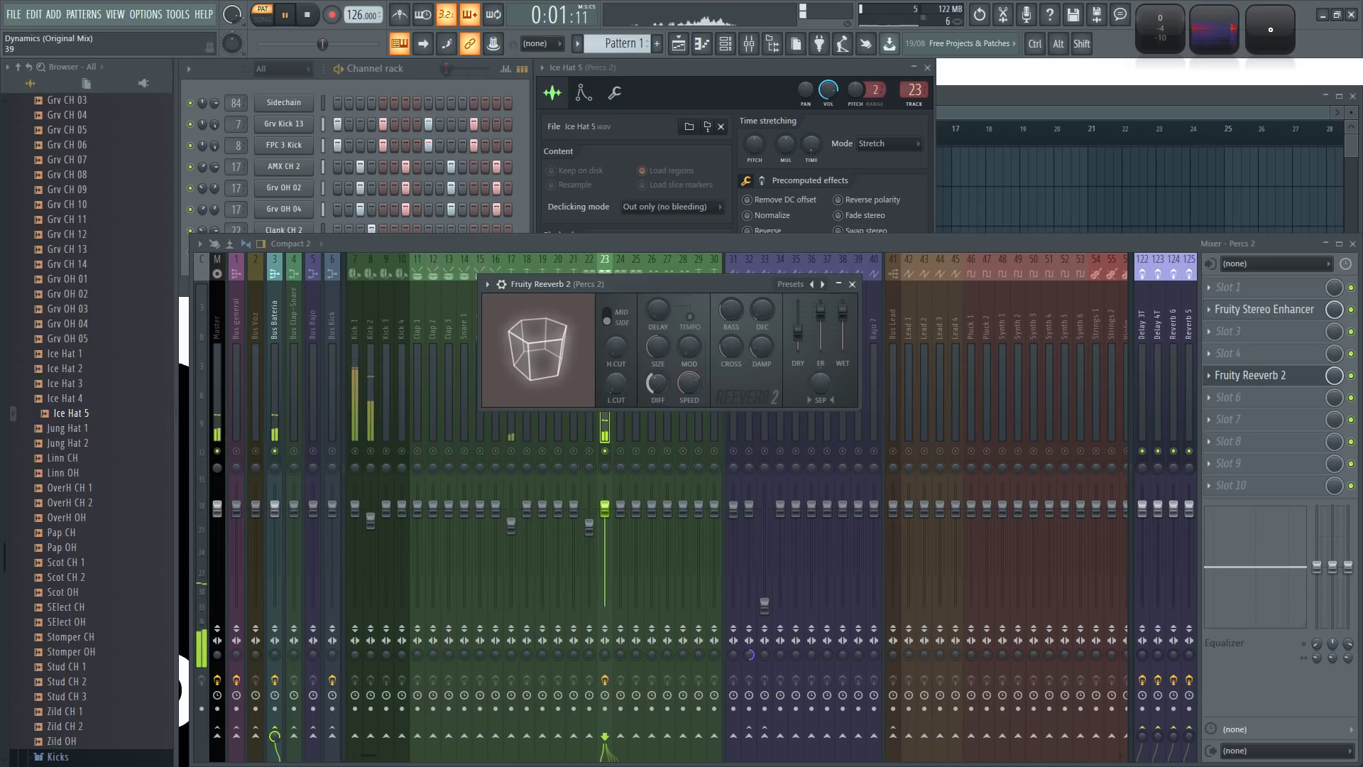
{"action": "mouse_move", "coordinate": [655, 352]}
{"action": "left_mouse_down"}
{"action": "mouse_move", "coordinate": [655, 326]}
{"action": "mouse_move", "coordinate": [655, 369]}
{"action": "left_mouse_up"}
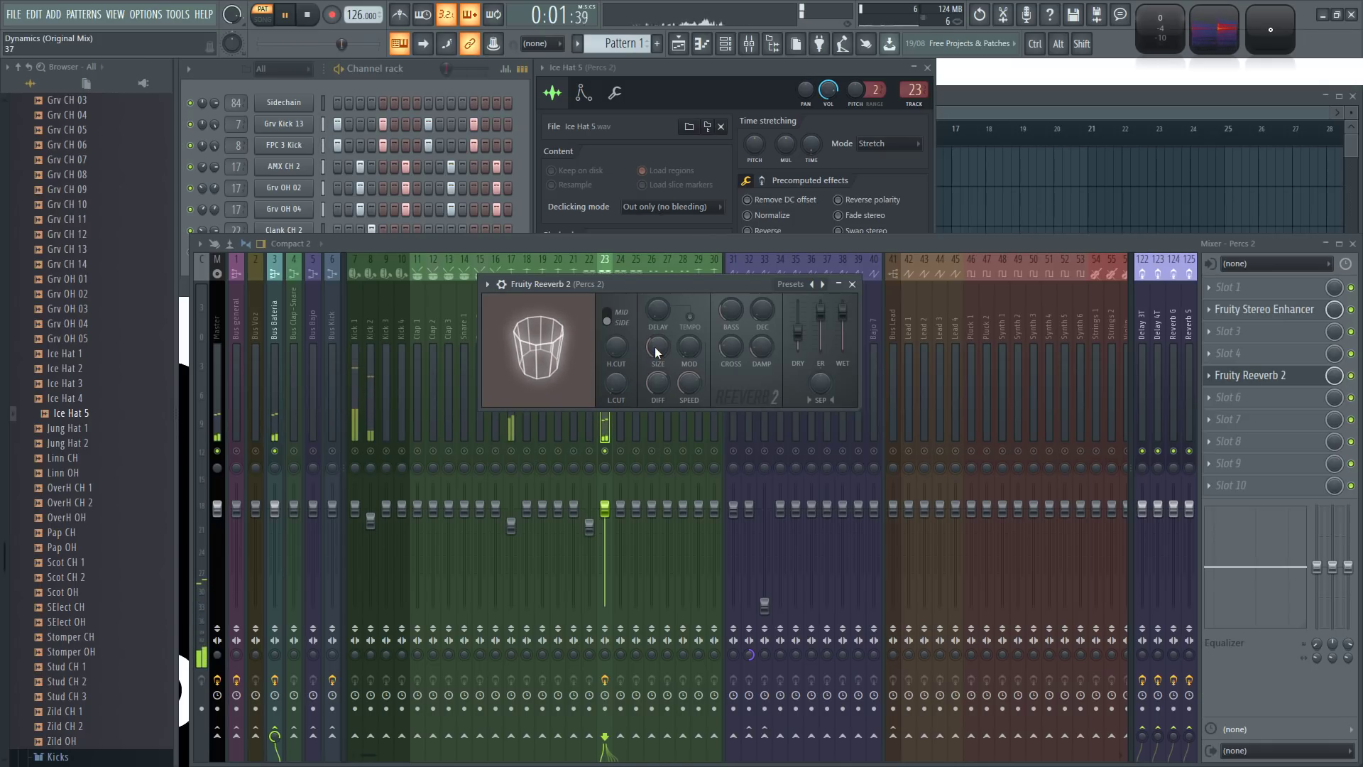
{"action": "key", "text": "space"}
{"action": "mouse_move", "coordinate": [650, 385]}
{"action": "left_mouse_down"}
{"action": "mouse_move", "coordinate": [651, 363]}
{"action": "mouse_move", "coordinate": [649, 382]}
{"action": "left_mouse_up"}
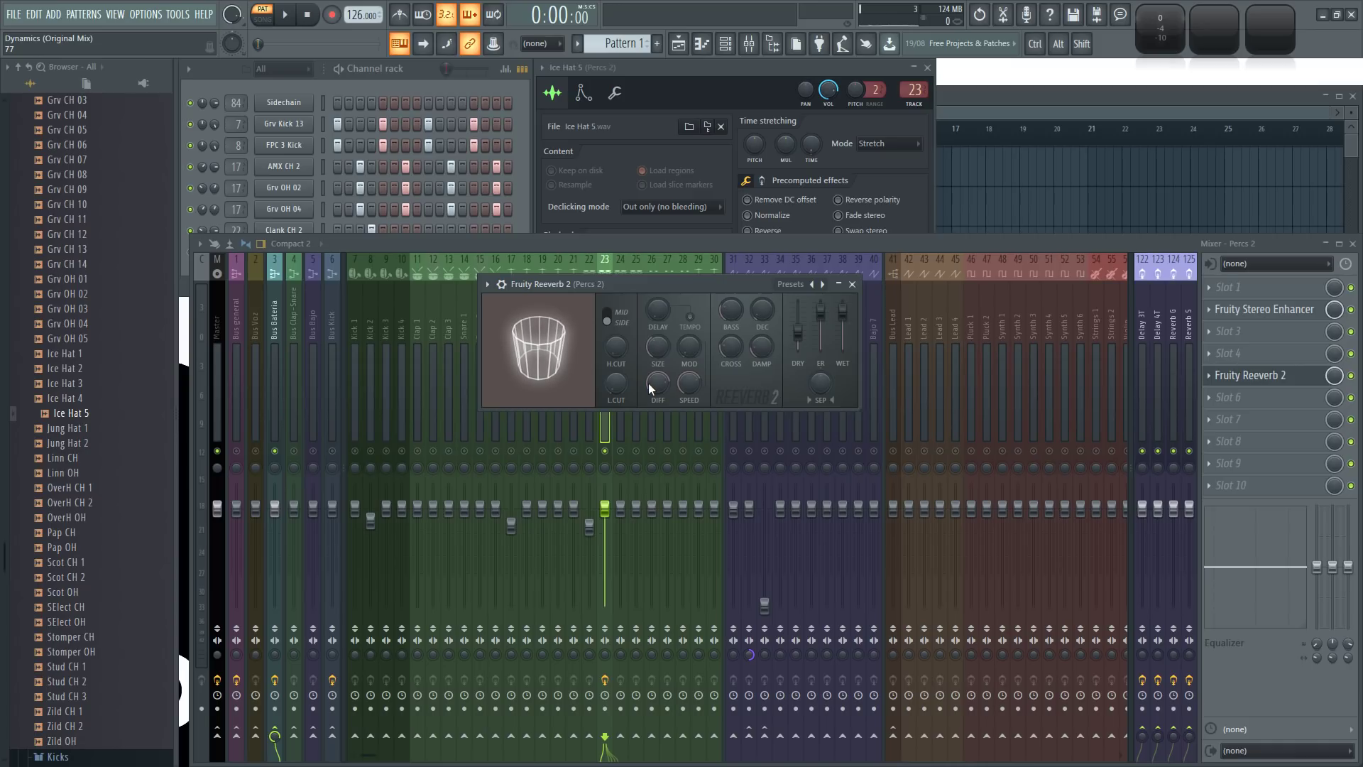
- Set the reverb's high cut to about 4.0 kHz and its dry level to 100% during playback
{"action": "key", "text": "space"}
{"action": "left_click_drag", "start_coordinate": [624, 350], "coordinate": [624, 336]}
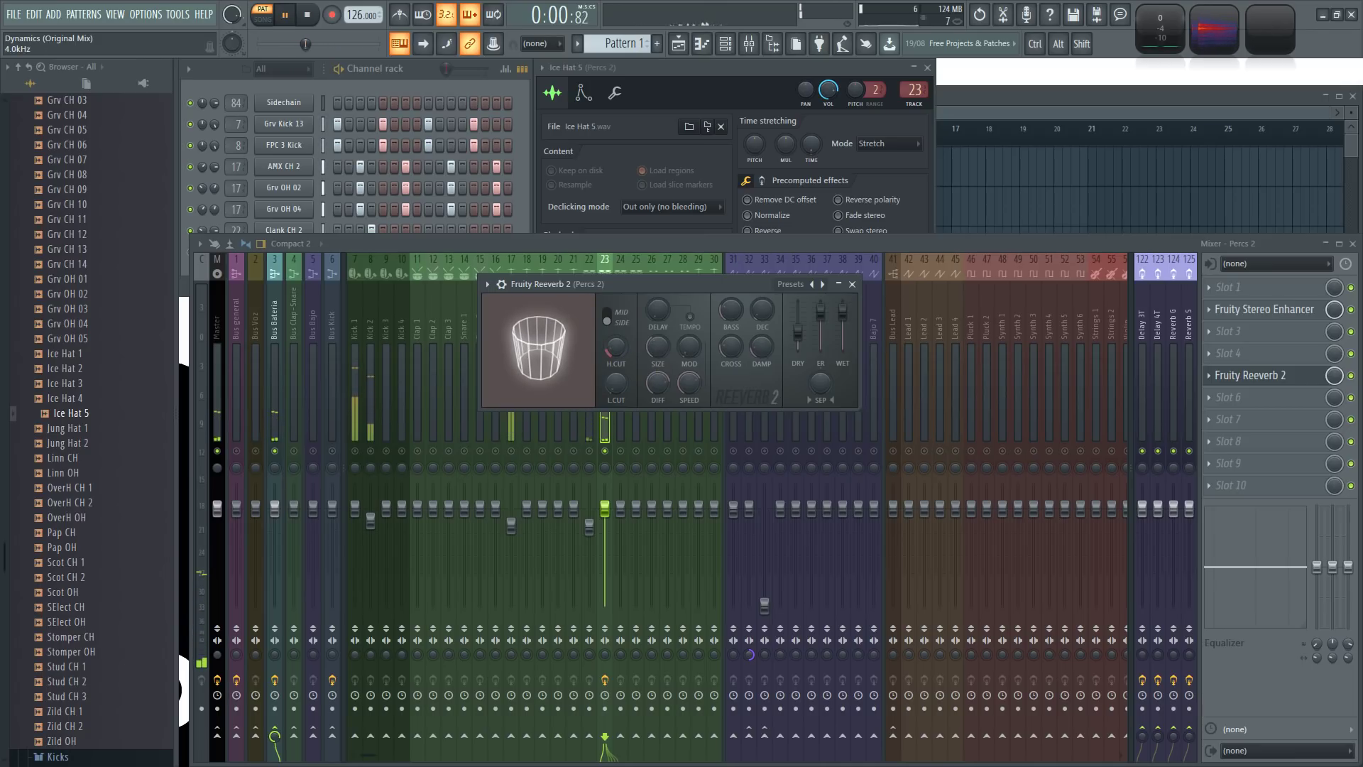
{"action": "left_click_drag", "start_coordinate": [805, 353], "coordinate": [805, 333]}
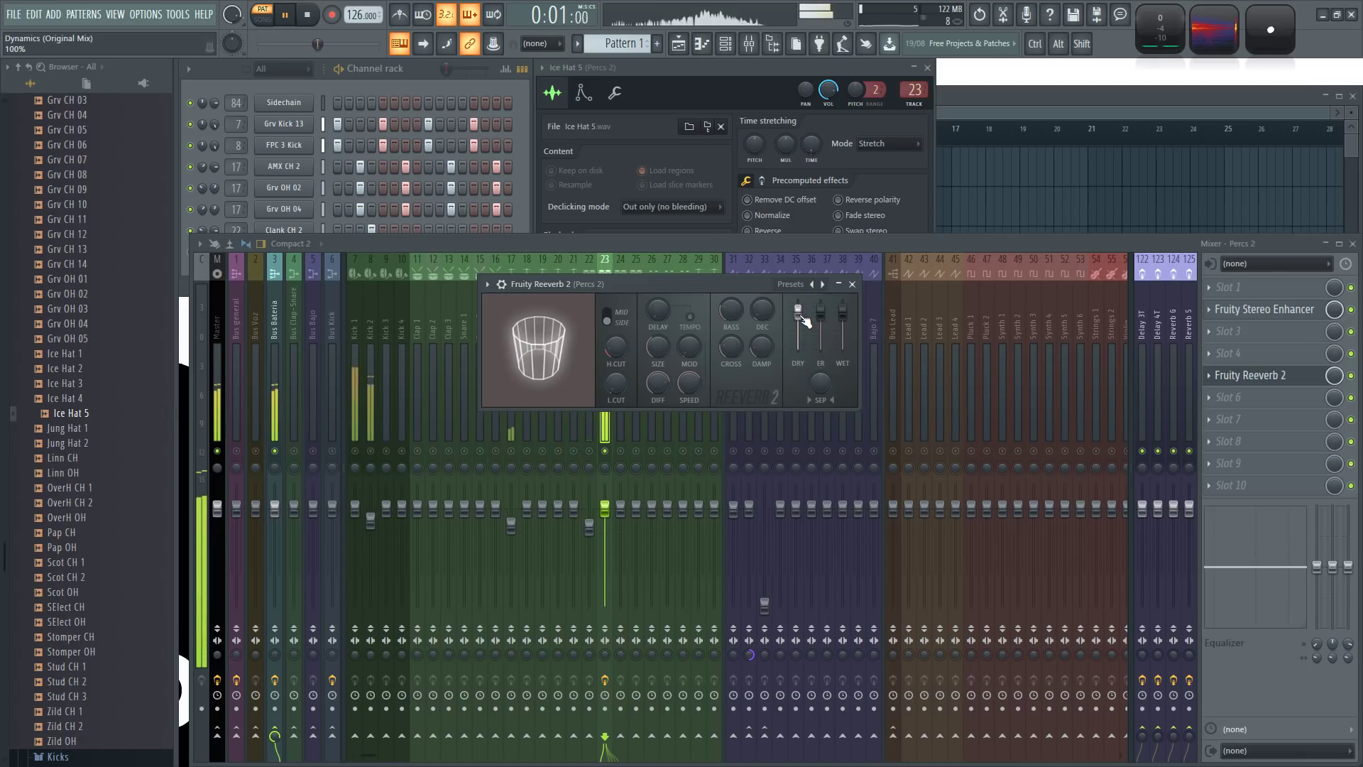
- Bypass Fruity Reeverb 2 and load Fruity Parametric EQ 2 in slot 1 with an enlarged editor window
{"action": "left_click", "coordinate": [1352, 377]}
{"action": "key", "text": "space"}
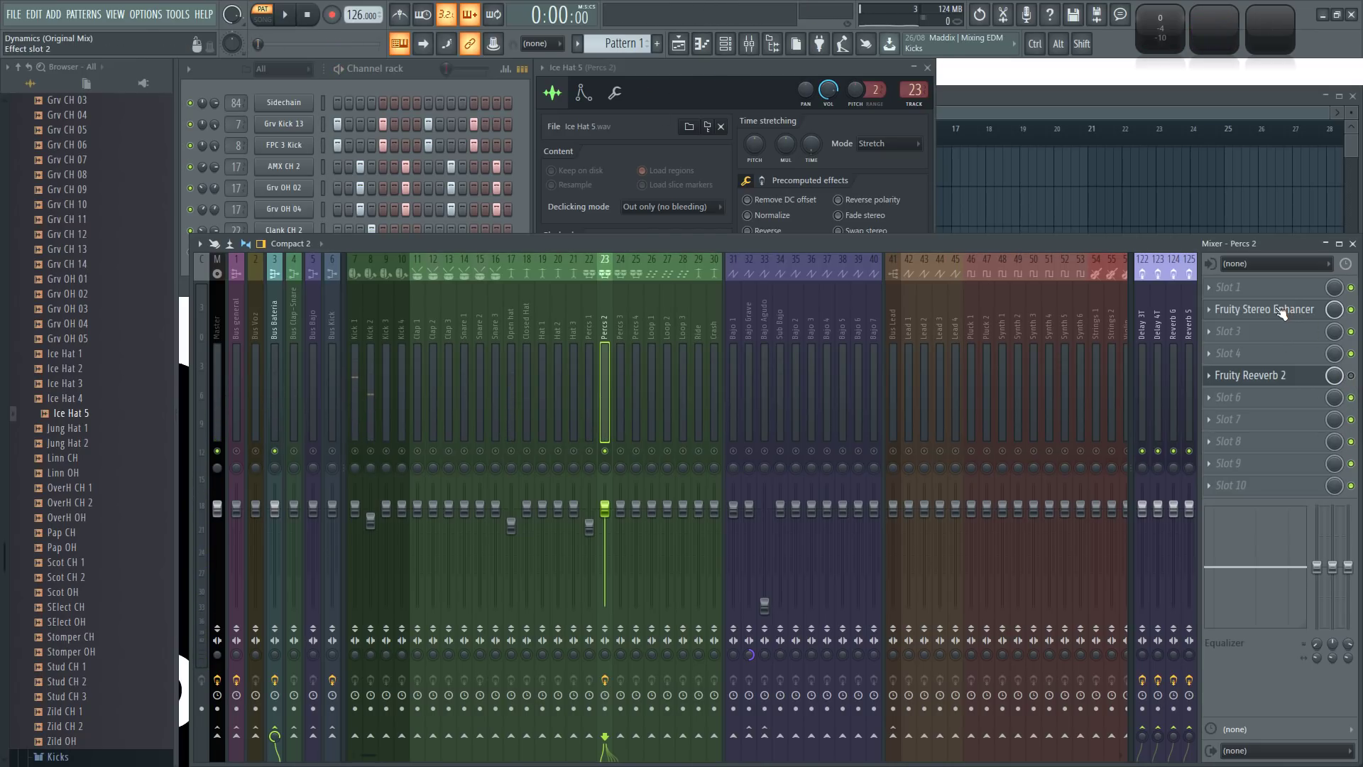
{"action": "left_click", "coordinate": [1221, 297]}
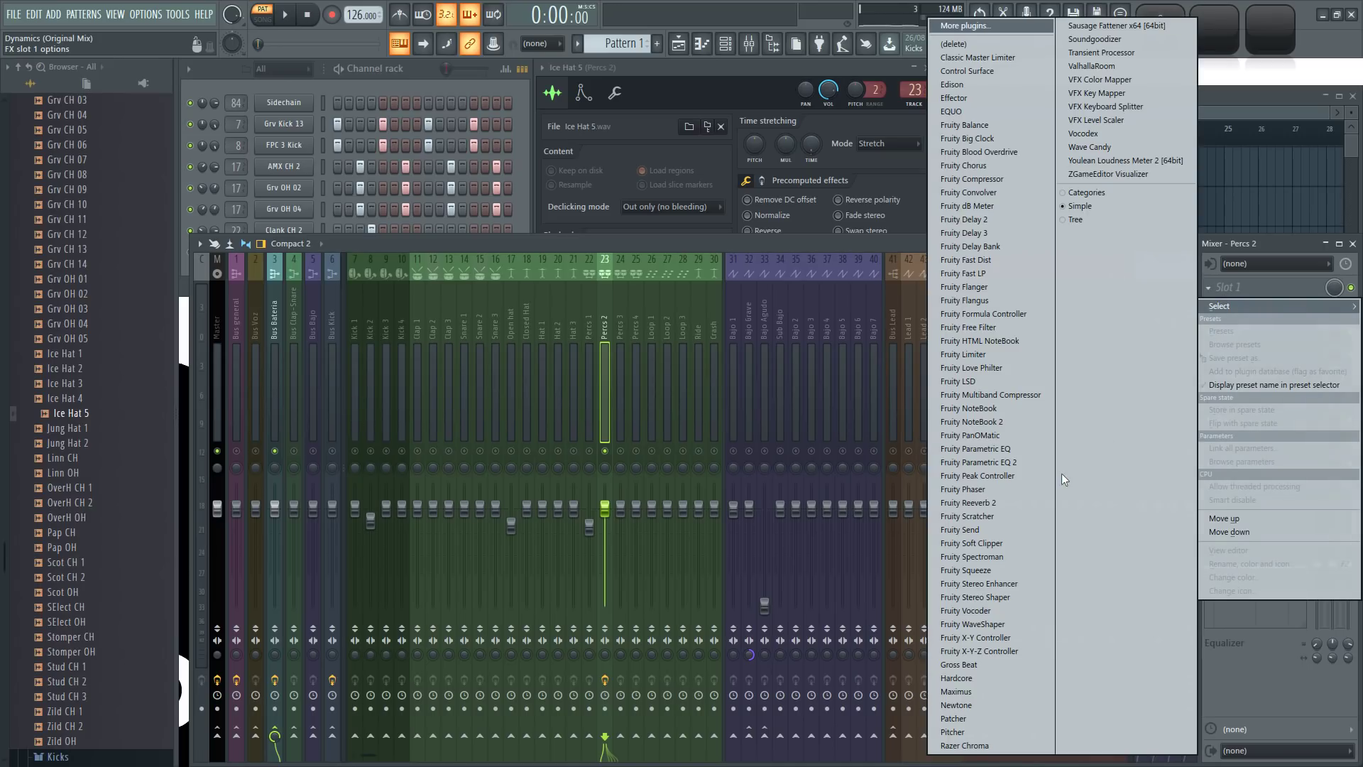
{"action": "left_click", "coordinate": [1023, 463]}
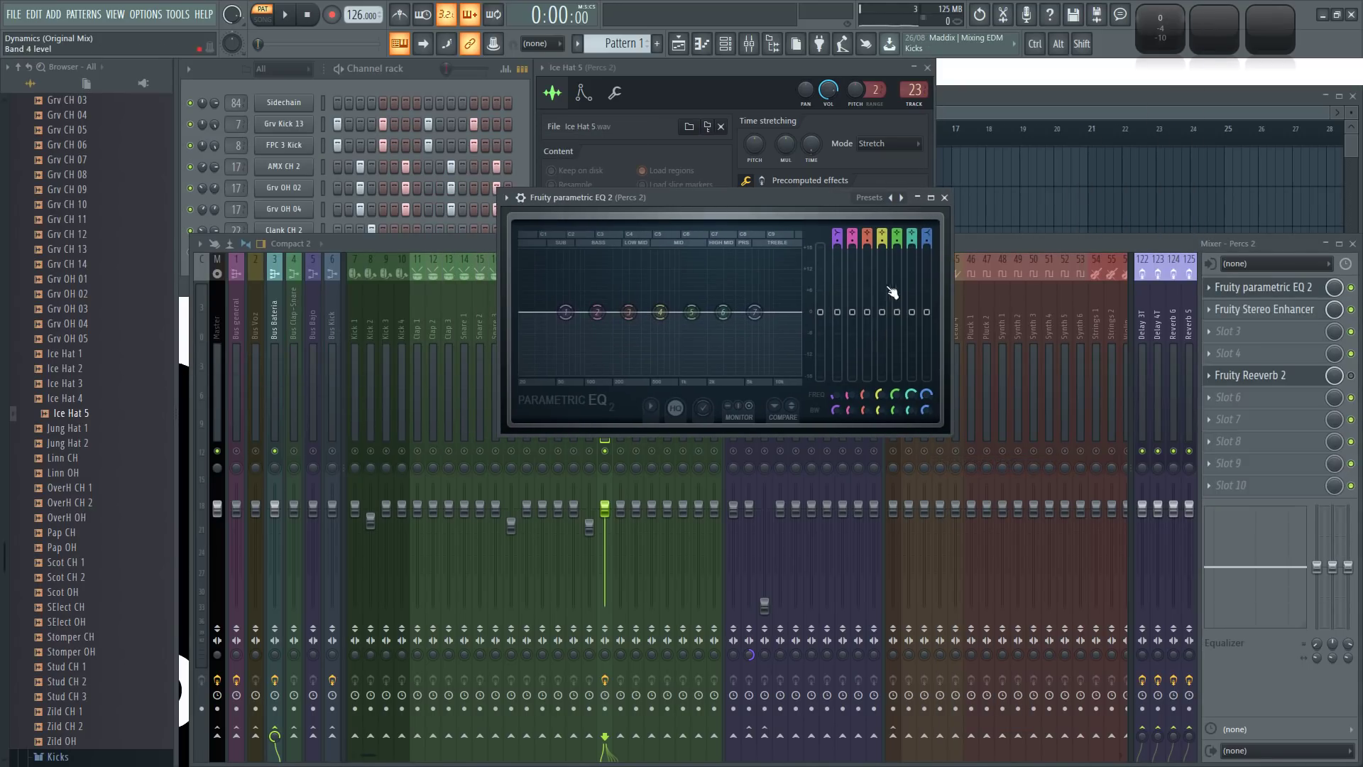
{"action": "key", "text": "space"}
{"action": "left_click_drag", "start_coordinate": [948, 448], "coordinate": [1139, 699]}
{"action": "left_click_drag", "start_coordinate": [846, 202], "coordinate": [640, 159]}
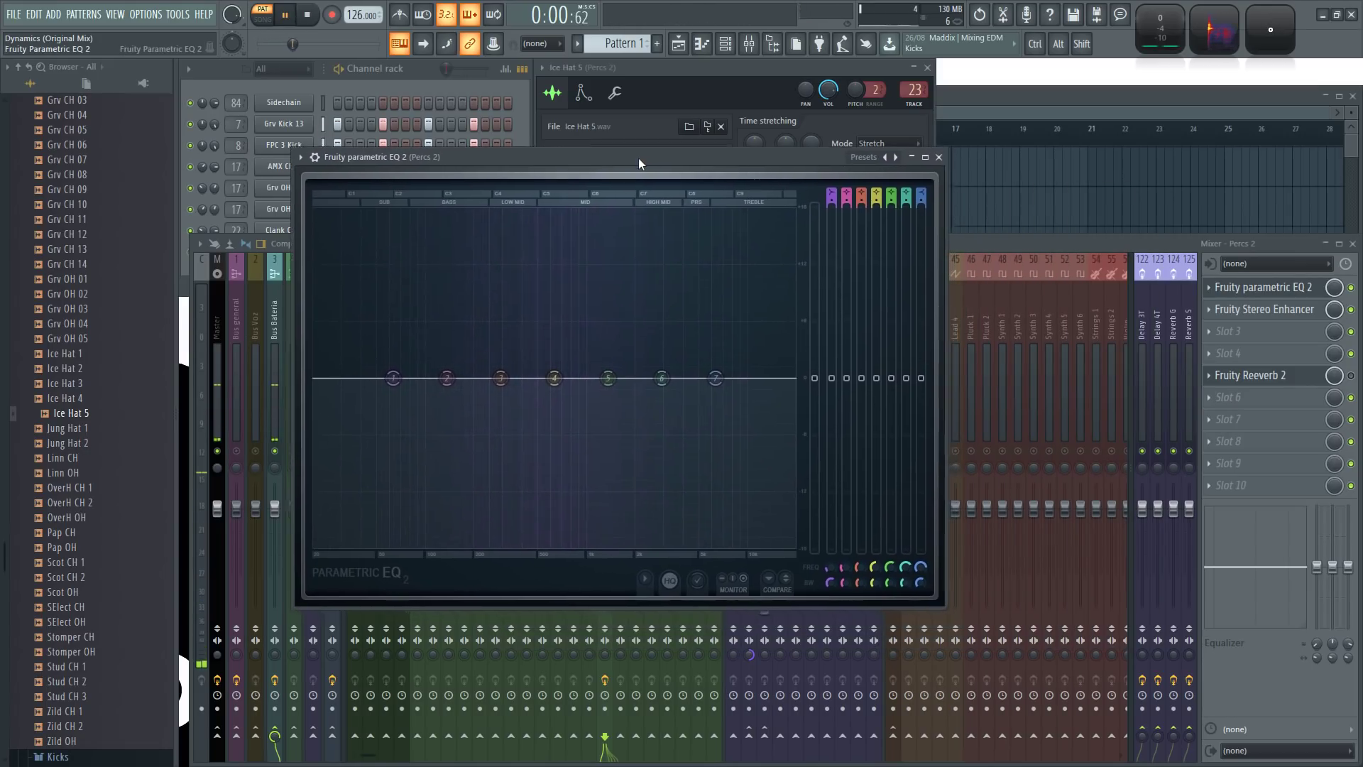
- Boost bands 3 and 4 of the parametric EQ, with band 4 near 907 Hz, and cut band 5 deeply
{"action": "left_click_drag", "start_coordinate": [527, 381], "coordinate": [526, 335]}
{"action": "left_click_drag", "start_coordinate": [580, 380], "coordinate": [598, 311]}
{"action": "left_click_drag", "start_coordinate": [634, 381], "coordinate": [639, 537]}
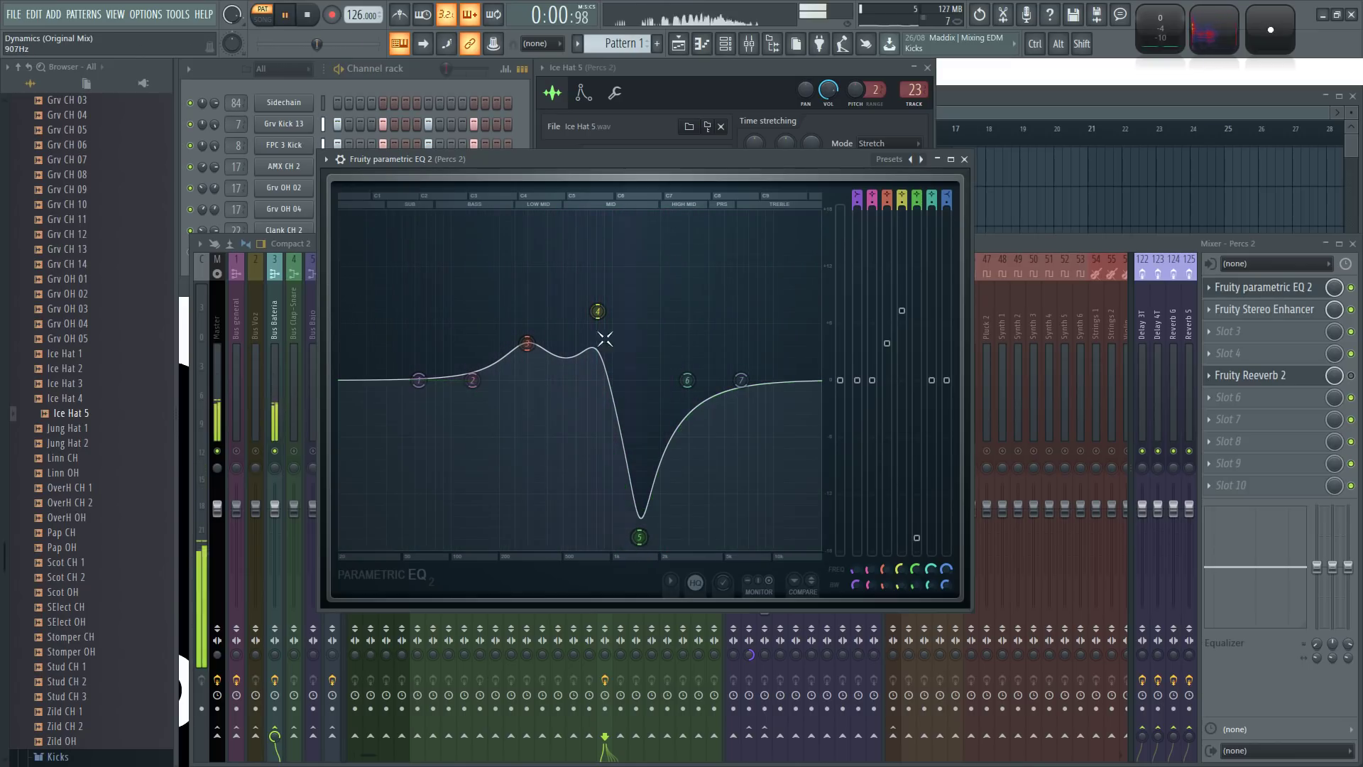
{"action": "mouse_move", "coordinate": [598, 311]}
{"action": "left_mouse_down"}
{"action": "mouse_move", "coordinate": [597, 224]}
{"action": "mouse_move", "coordinate": [600, 302]}
{"action": "left_mouse_up"}
{"action": "left_click", "coordinate": [964, 159]}
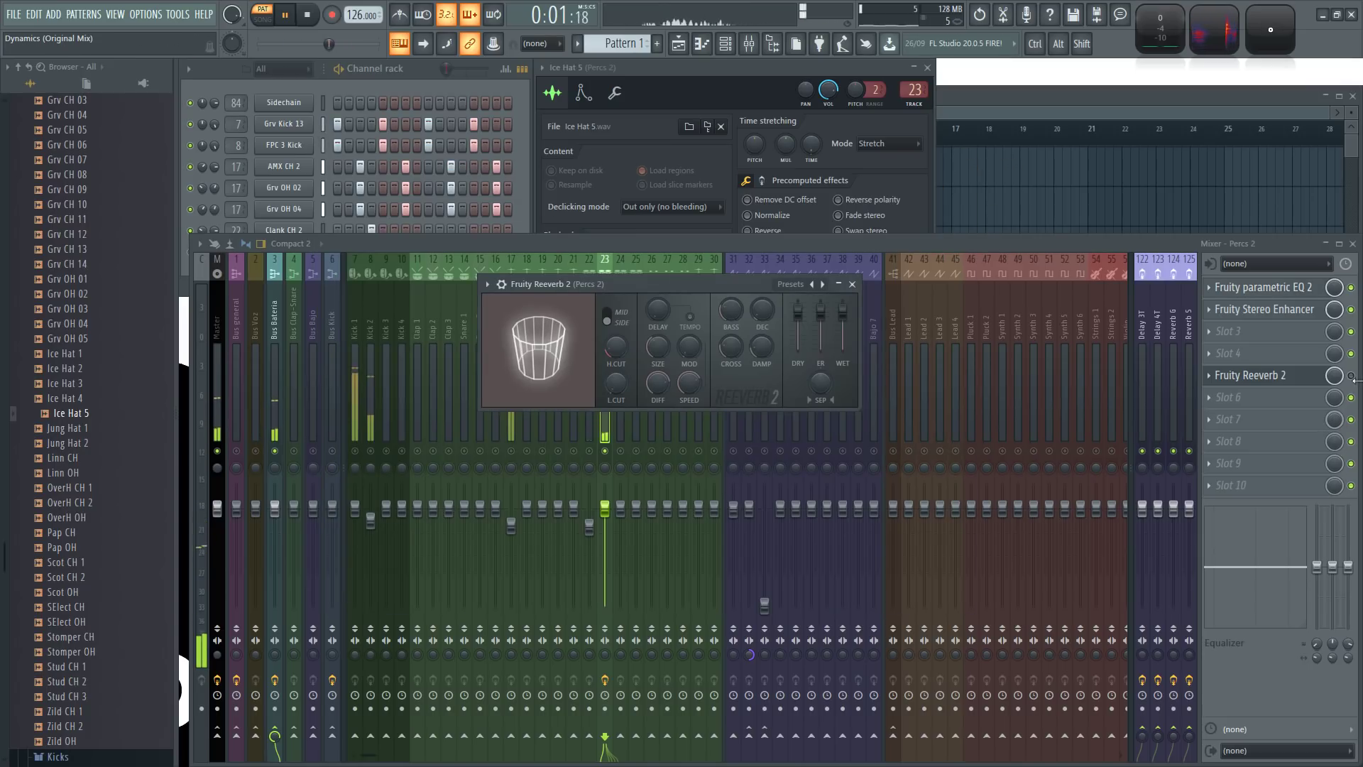
- Re-enable the Percs 2 reverb, set its high cut to about 1.8 kHz and readjust the diffusion
{"action": "left_click", "coordinate": [1289, 378]}
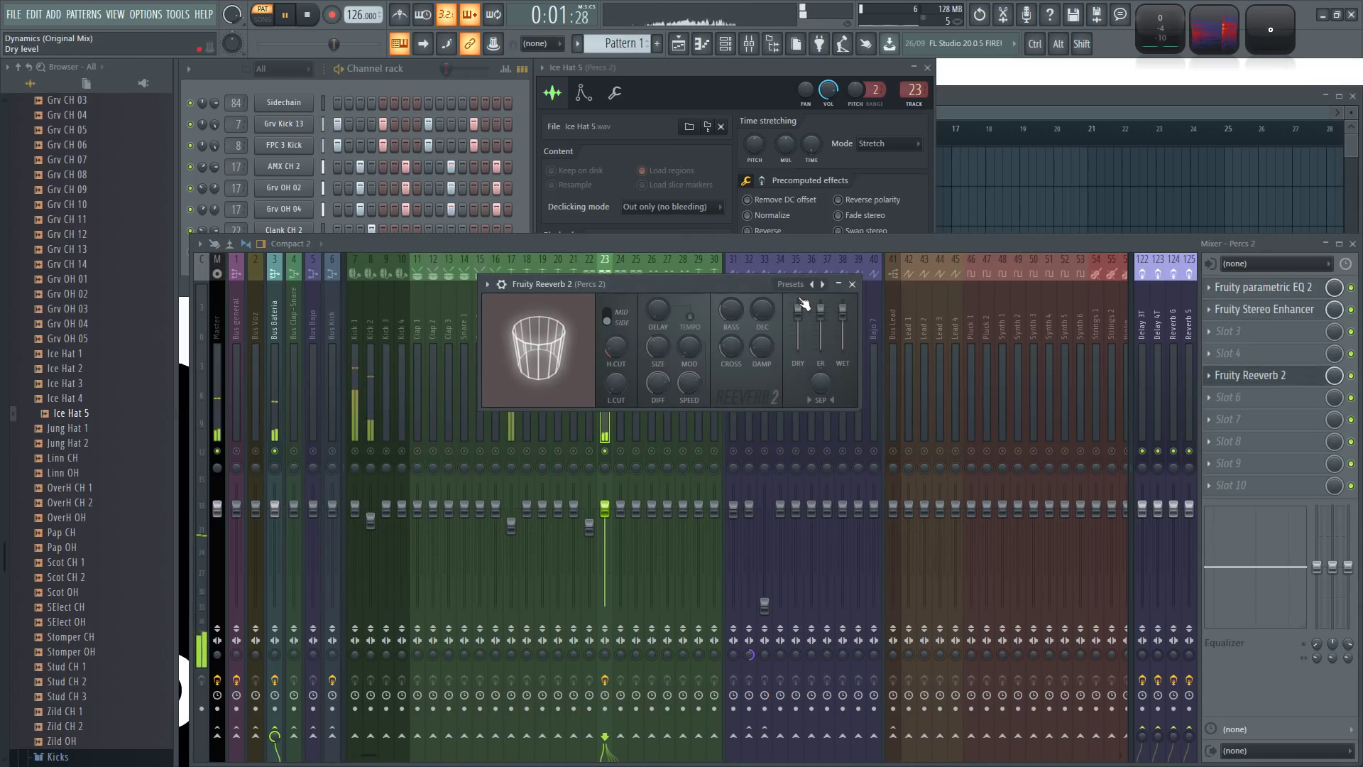
{"action": "left_click_drag", "start_coordinate": [615, 385], "coordinate": [615, 376]}
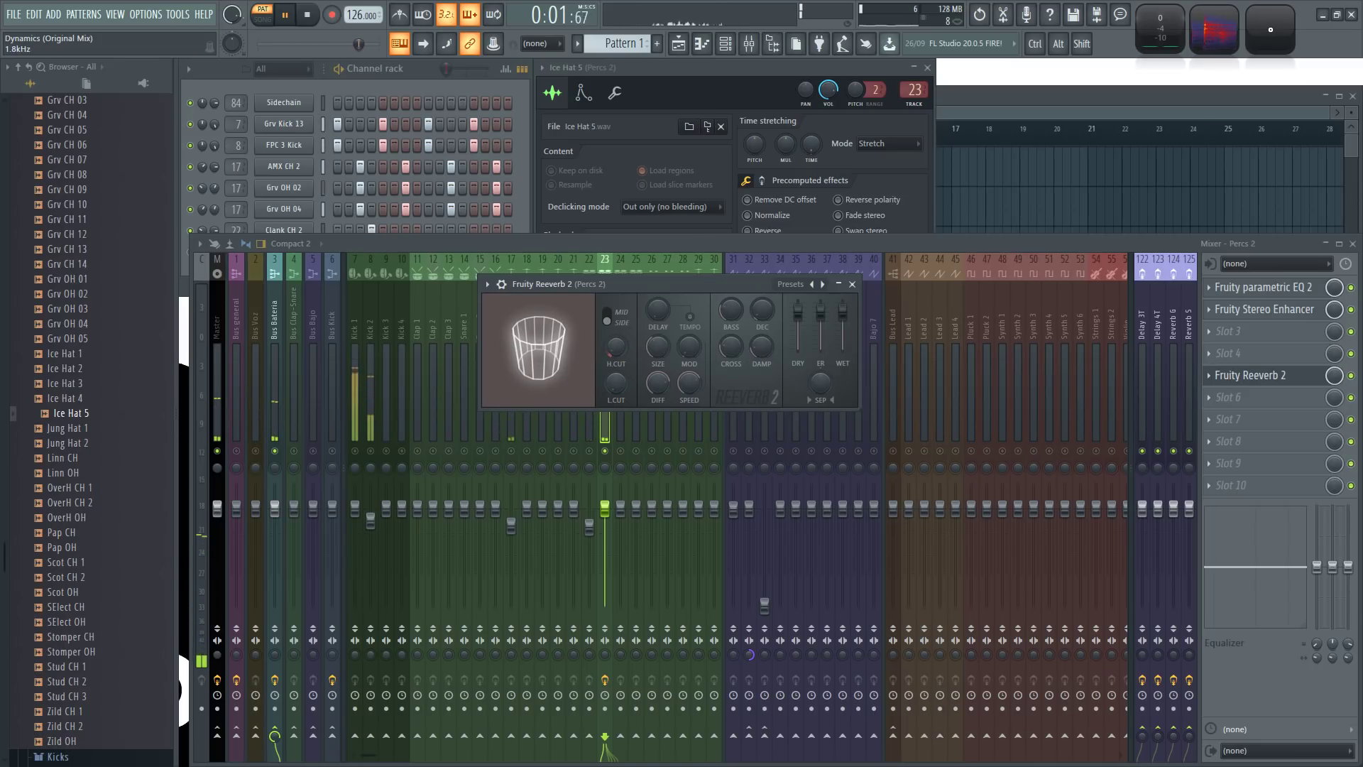
{"action": "mouse_move", "coordinate": [662, 381]}
{"action": "left_mouse_down"}
{"action": "mouse_move", "coordinate": [663, 359]}
{"action": "mouse_move", "coordinate": [664, 386]}
{"action": "left_mouse_up"}
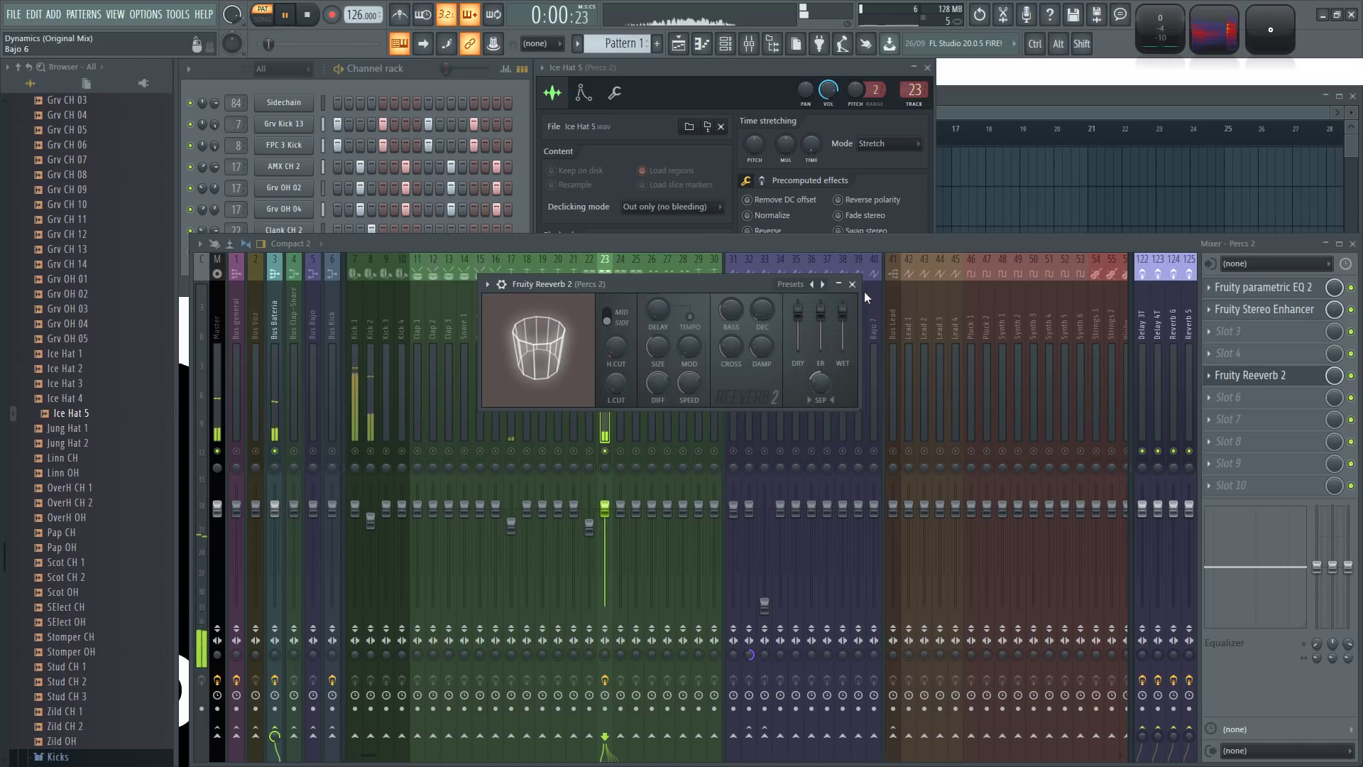
- Close the reverb and play the full drum mix with Percs 2 unsoloed
{"action": "left_click", "coordinate": [1264, 375]}
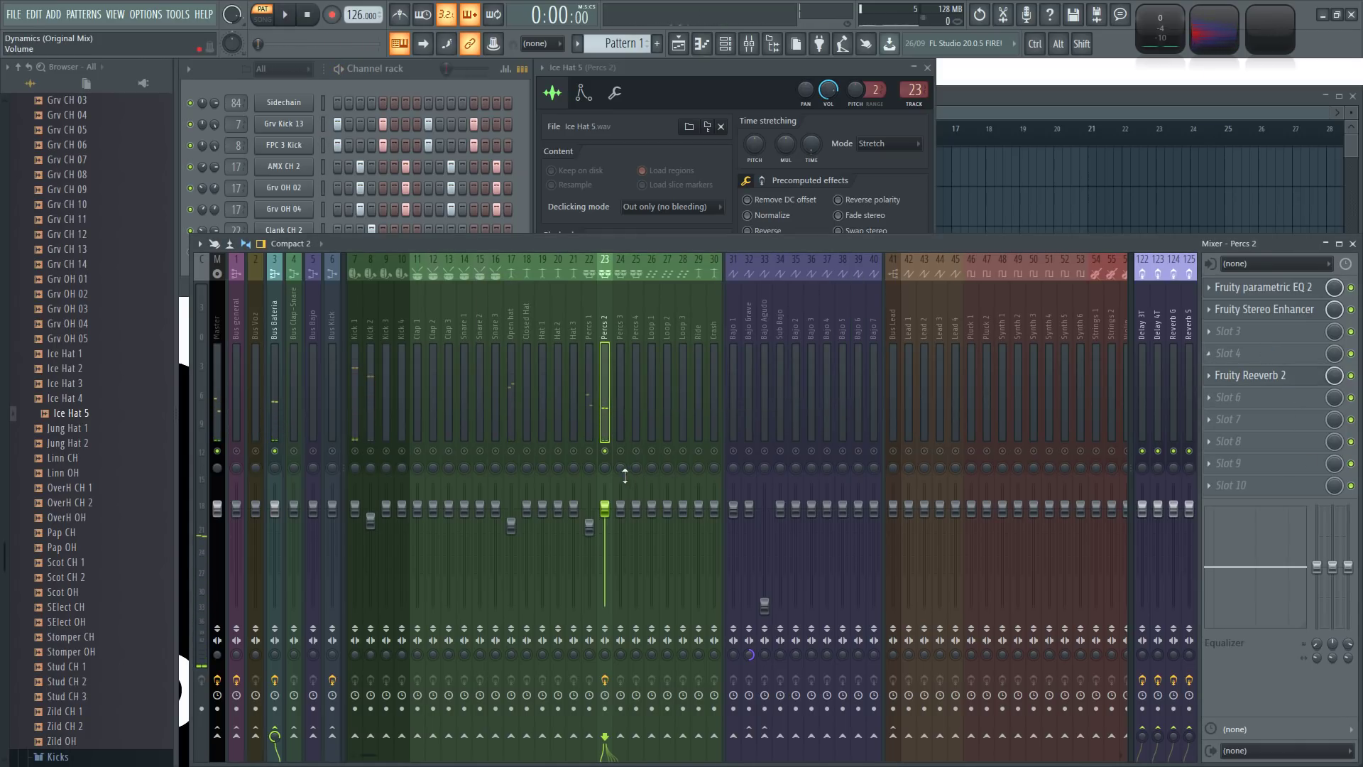
{"action": "key", "text": "space"}
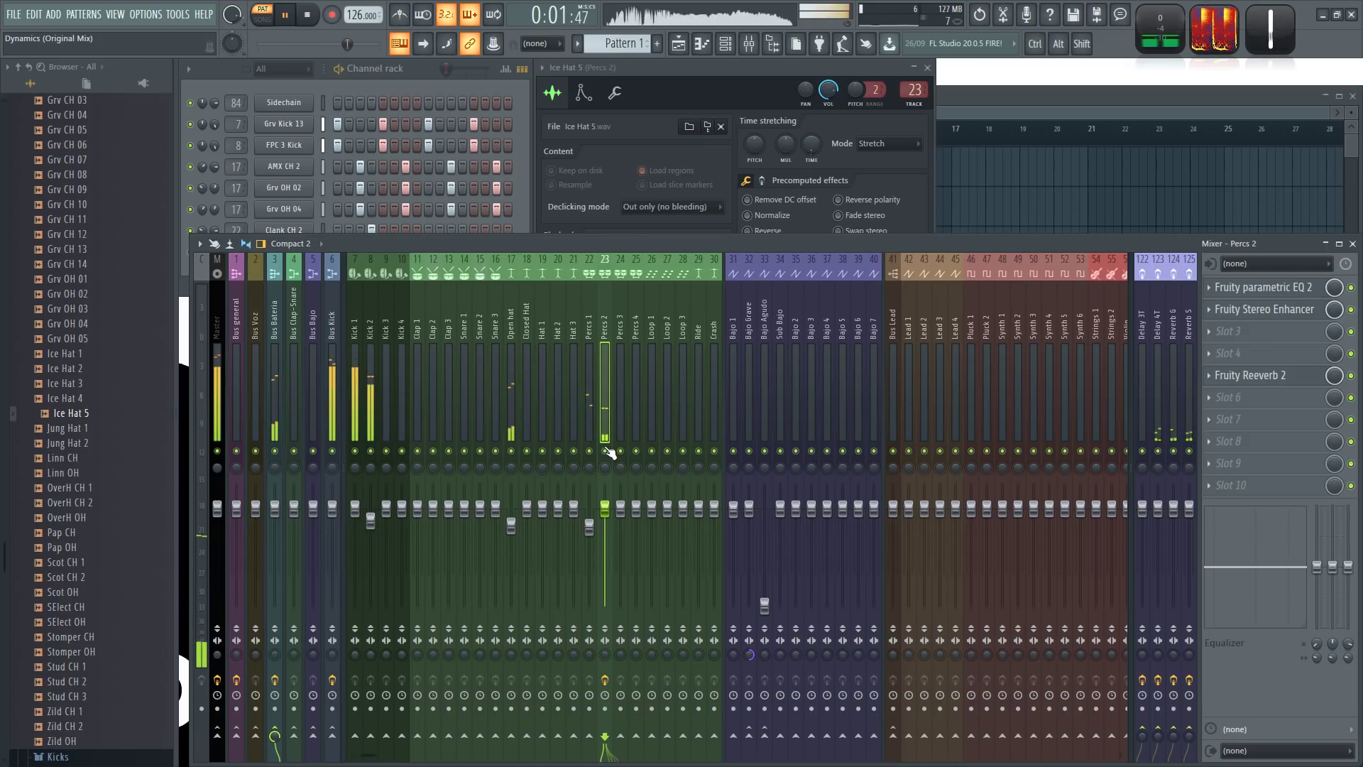
{"action": "key", "text": "space"}
- Cut the Percs 2 track EQ's low band by 18.0 dB at 121 Hz and boost its mid band by about 2.6 dB
{"action": "left_click_drag", "start_coordinate": [1317, 567], "coordinate": [1317, 647]}
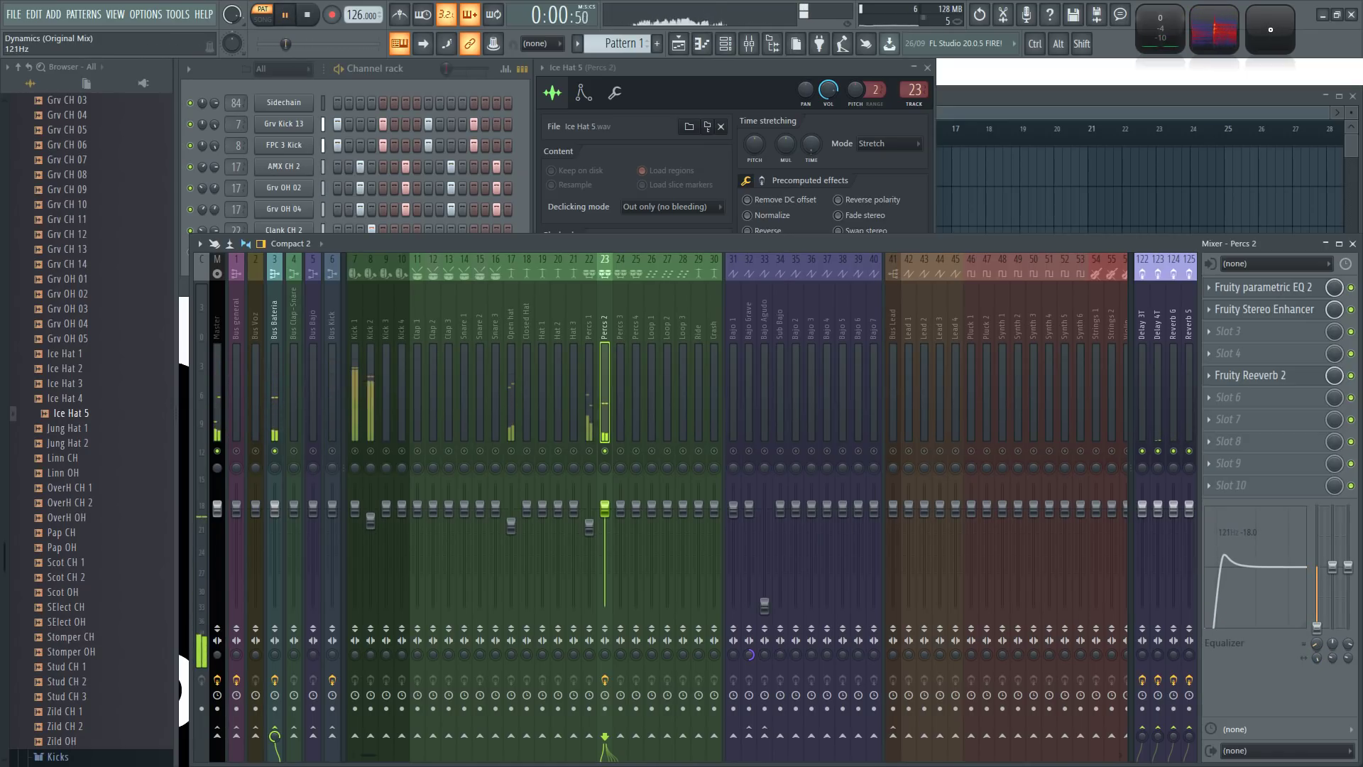
{"action": "left_click_drag", "start_coordinate": [1332, 568], "coordinate": [1332, 559]}
{"action": "key", "text": "space"}
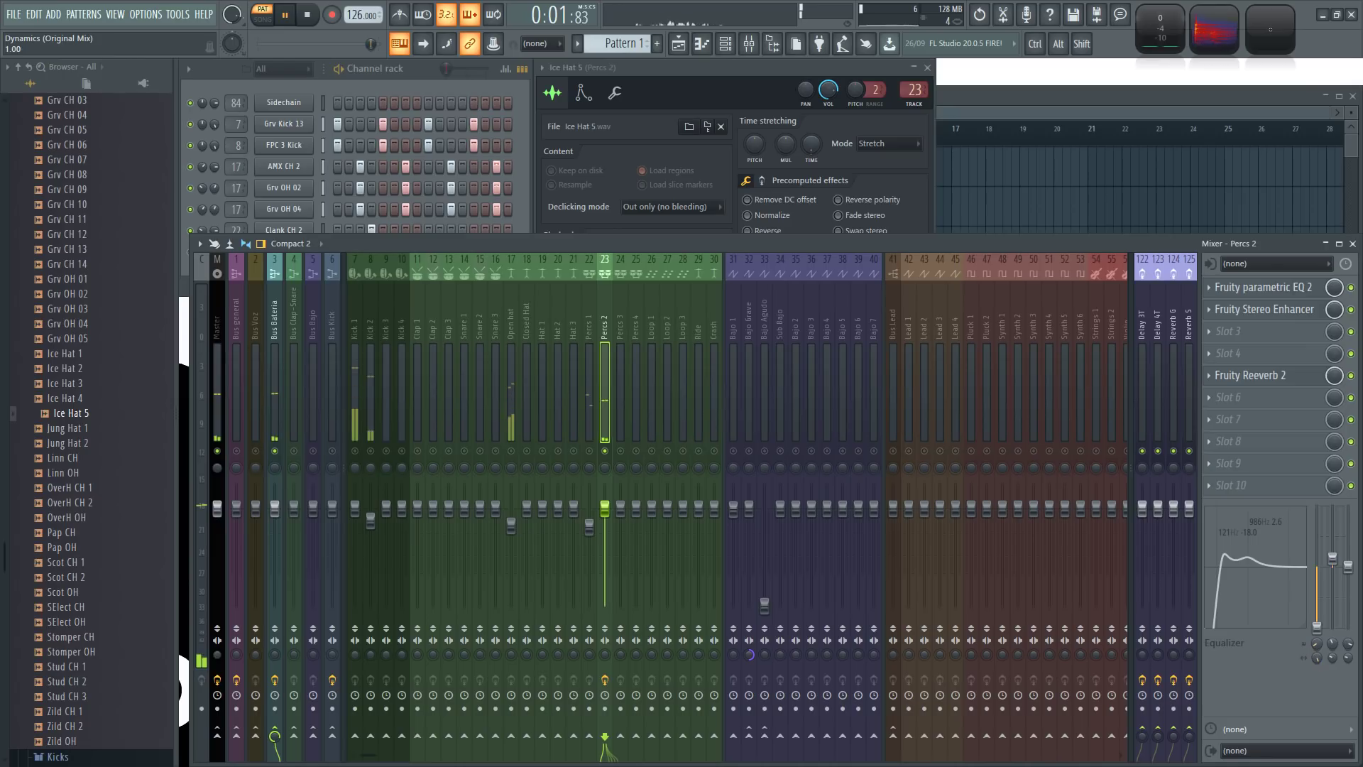
- Set the low cut of Fruity Reeverb 2 on Percs 2 to about 386 Hz
{"action": "left_click", "coordinate": [1266, 379]}
{"action": "left_click_drag", "start_coordinate": [615, 384], "coordinate": [615, 412]}
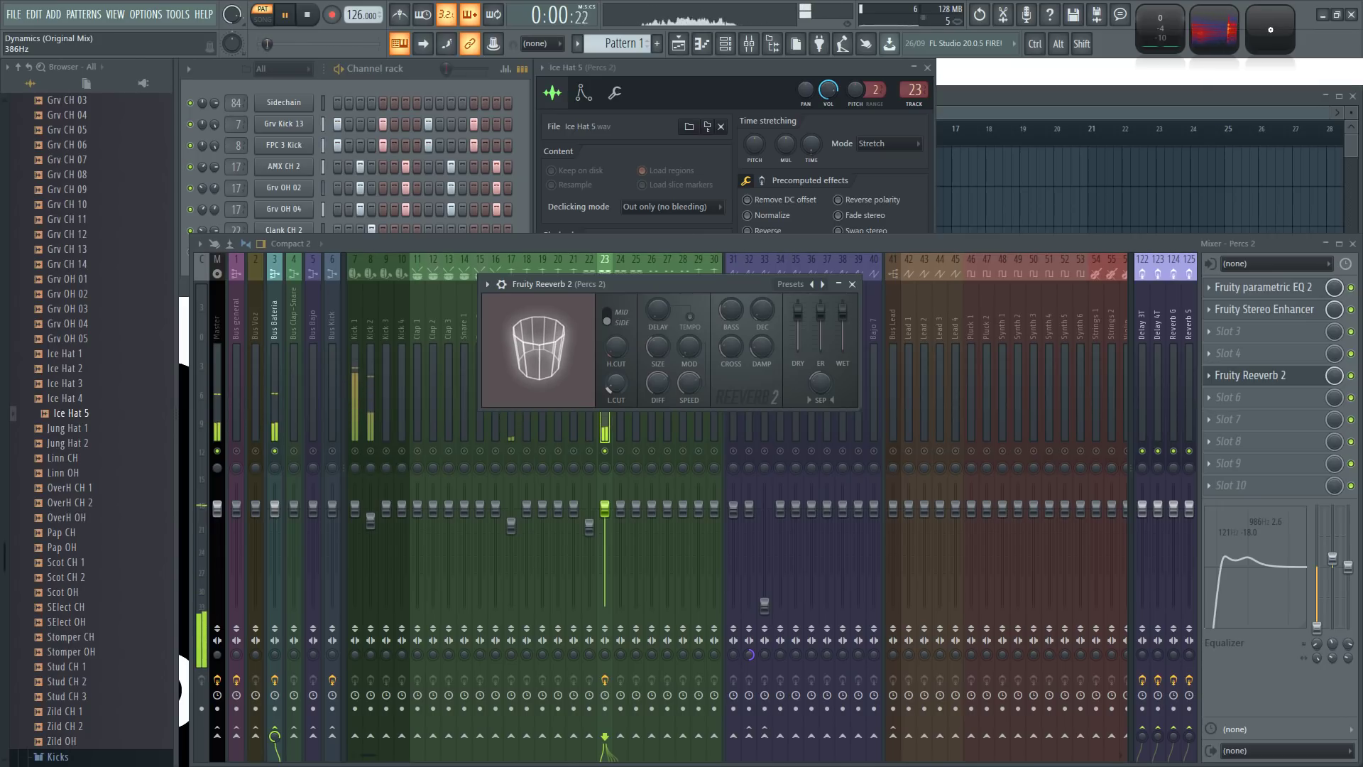
{"action": "left_click", "coordinate": [853, 284]}
{"action": "key", "text": "space"}
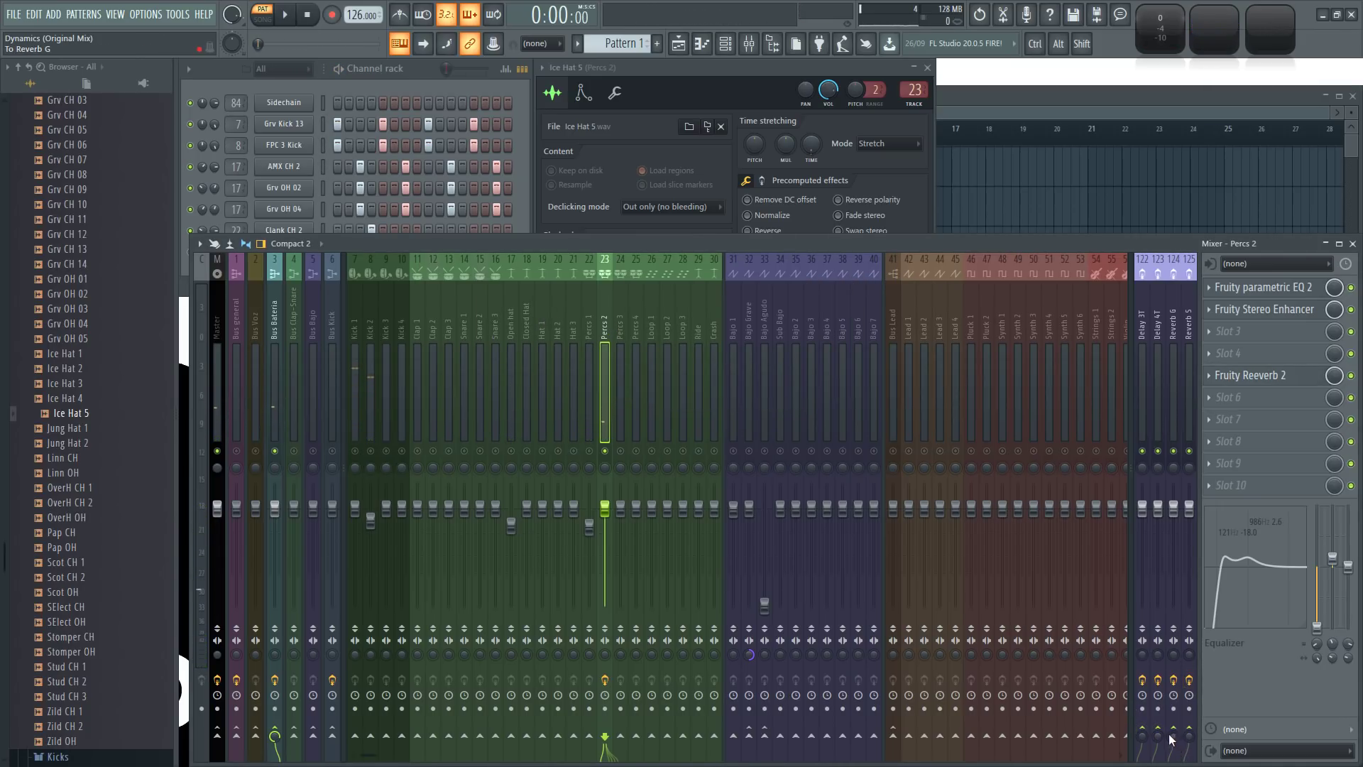
- Adjust the send levels from Percs 2 to Delay 3T, Delay 4T and Reverb G while auditioning the soloed track
{"action": "scroll", "coordinate": [1142, 737], "scroll_direction": "up", "scroll_amount": 2}
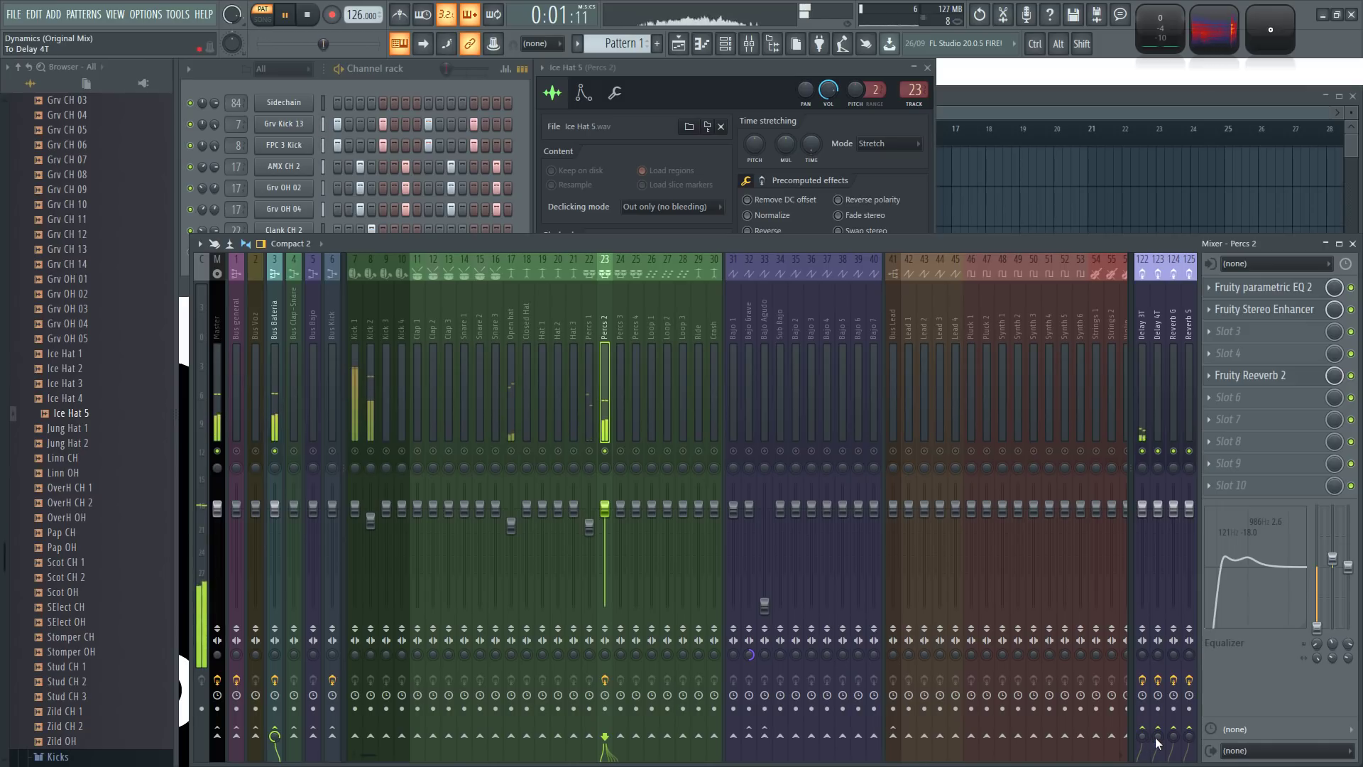
{"action": "scroll", "coordinate": [1160, 740], "scroll_direction": "up", "scroll_amount": 2}
{"action": "scroll", "coordinate": [1162, 742], "scroll_direction": "up", "scroll_amount": 3}
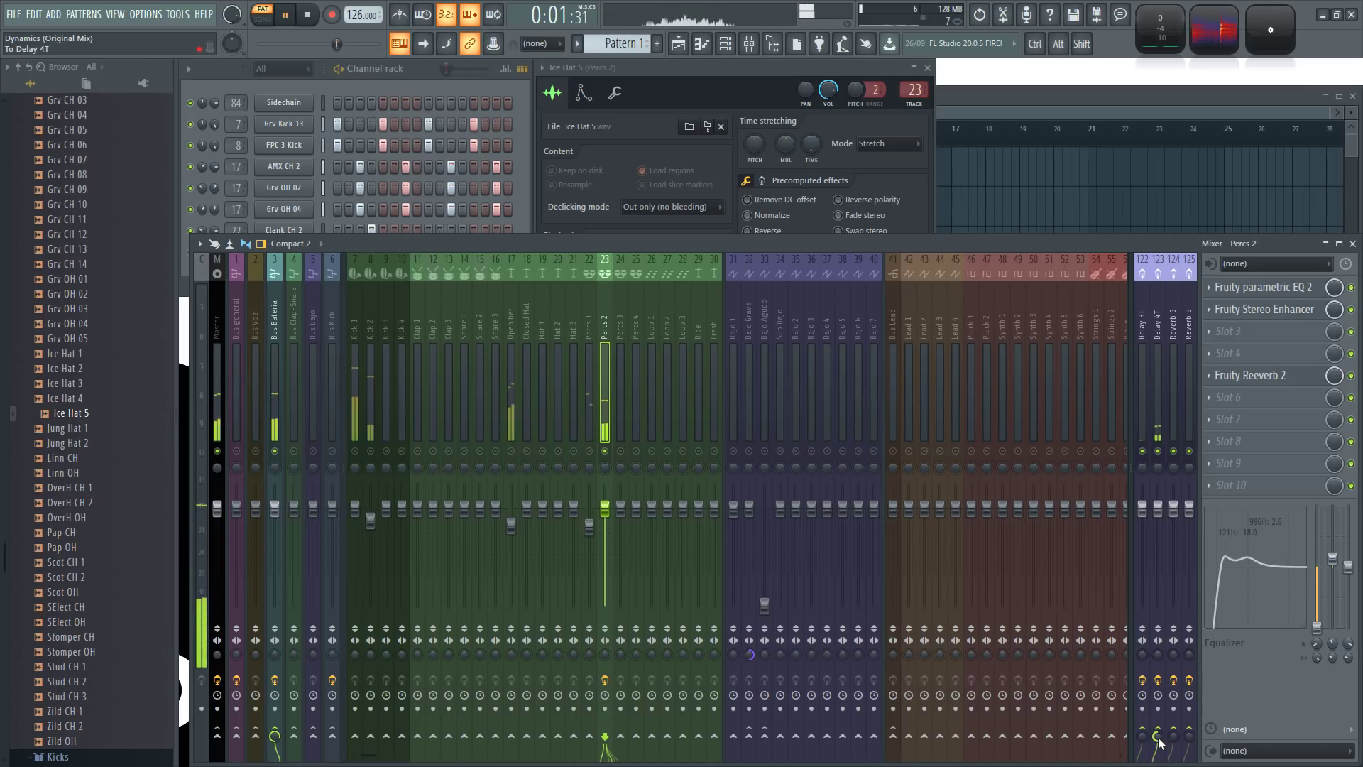
{"action": "key", "text": "space"}
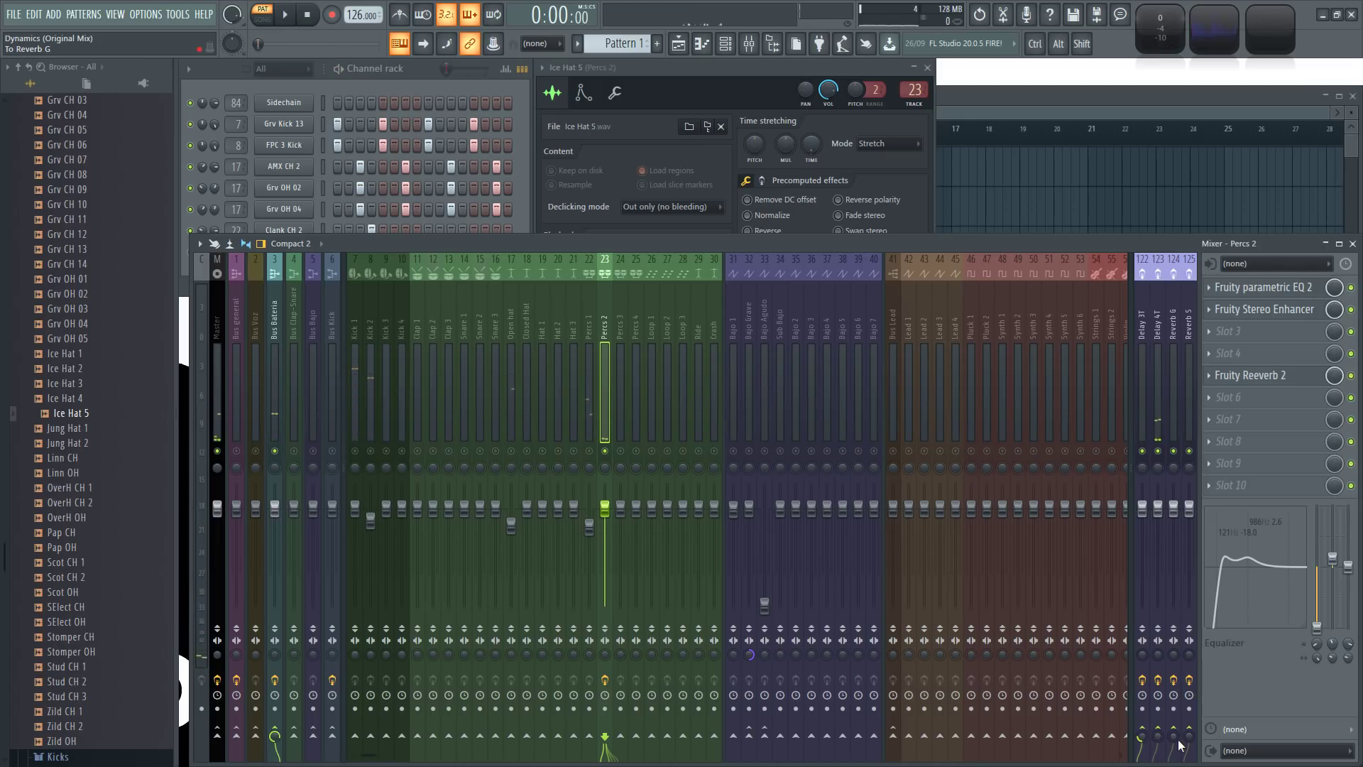
{"action": "left_click_drag", "start_coordinate": [1175, 739], "coordinate": [1175, 718]}
{"action": "key", "text": "space"}
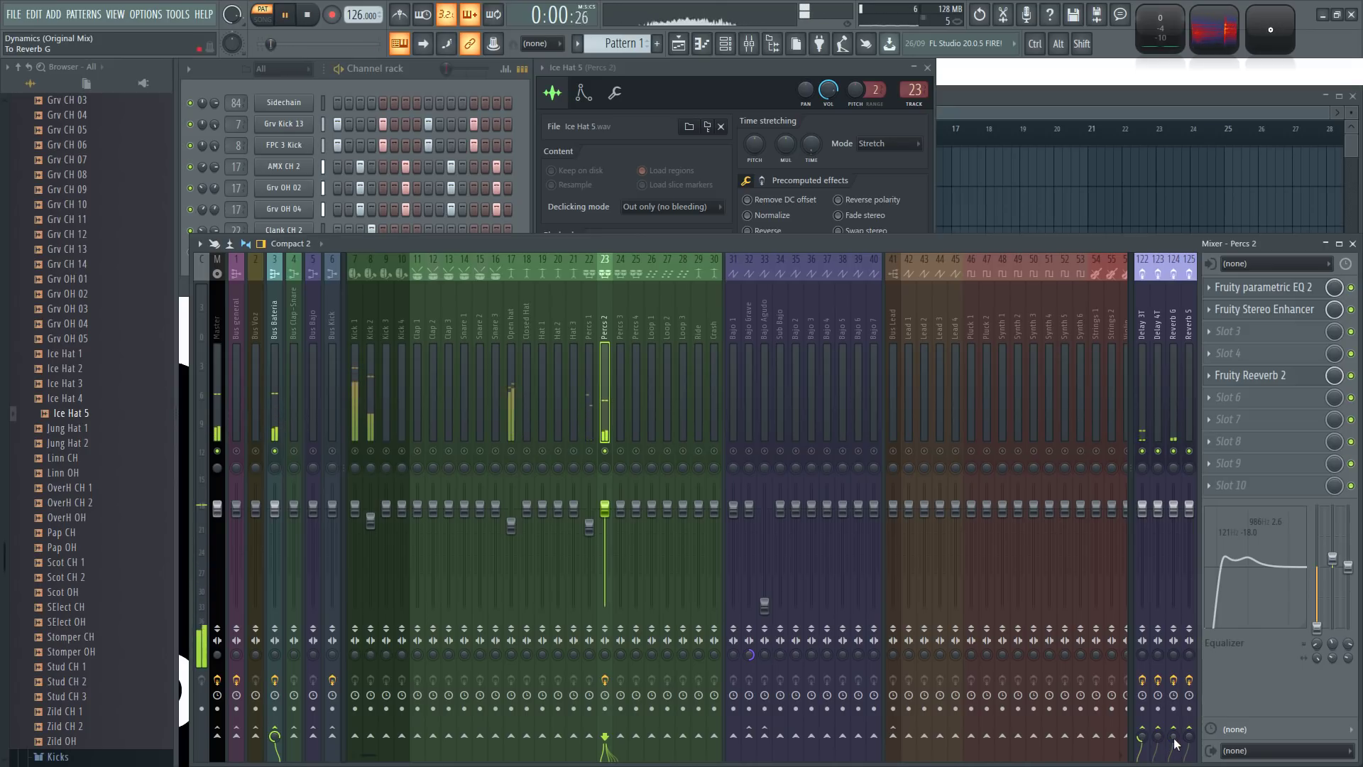
- Adjust the Percs 2 send level to Reverb G and compare the track with and without Fruity Reeverb 2, soloed and in the mix
{"action": "left_click_drag", "start_coordinate": [1171, 740], "coordinate": [1173, 765]}
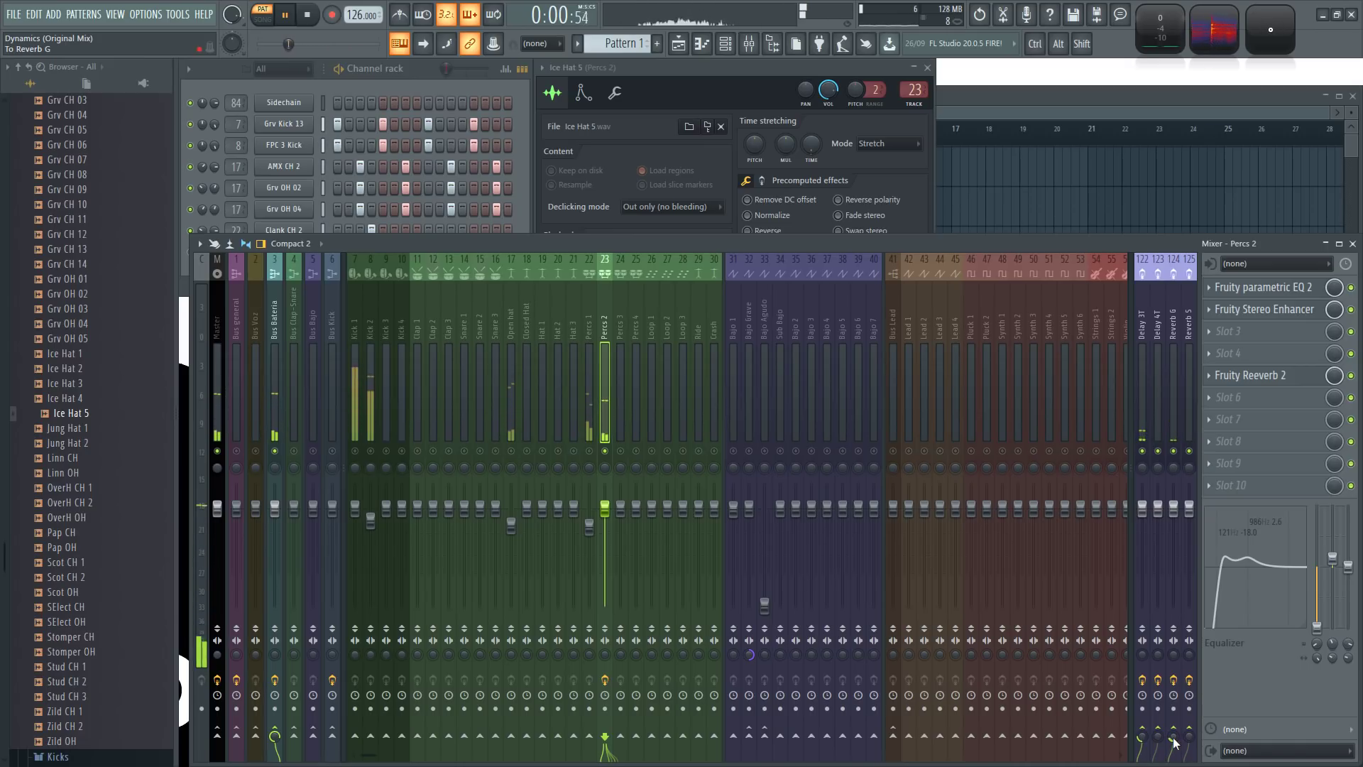
{"action": "left_click", "coordinate": [1352, 376]}
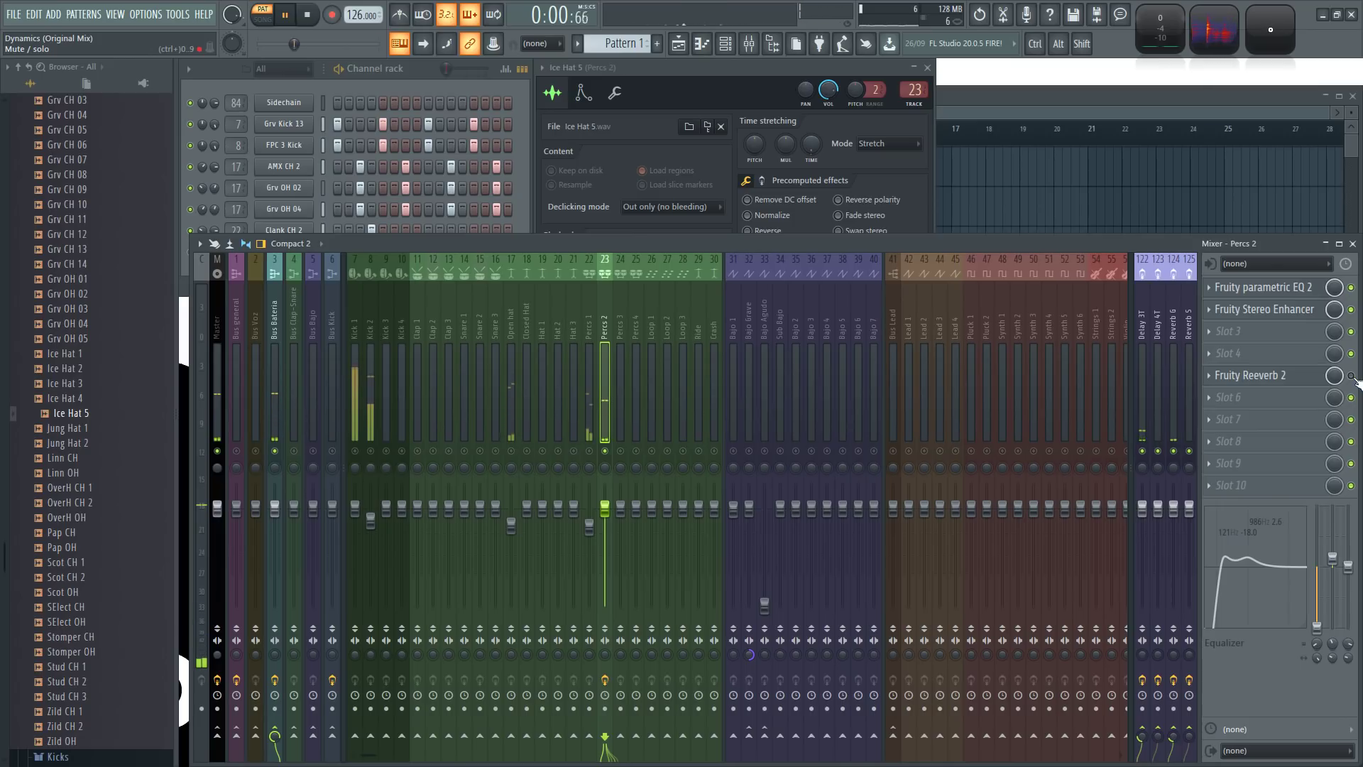
{"action": "key", "text": "space"}
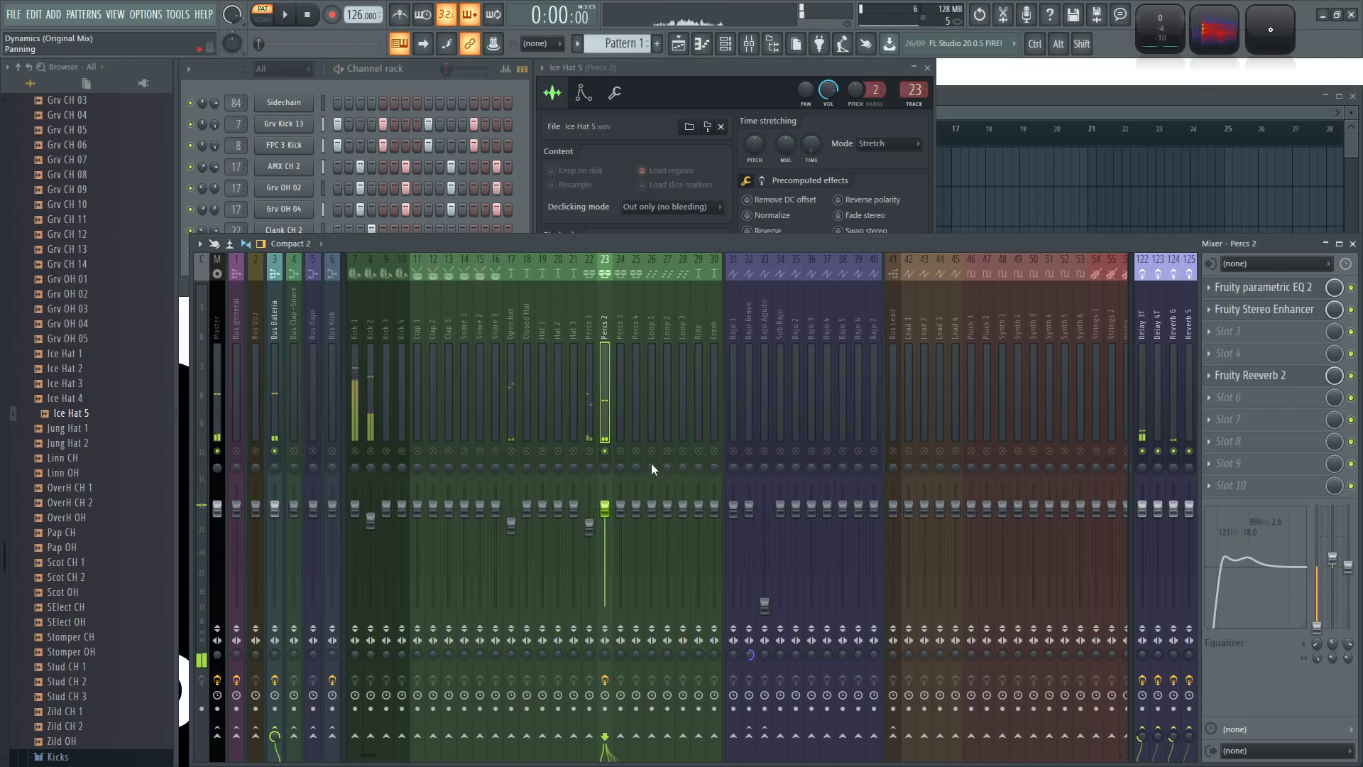
{"action": "key", "text": "space"}
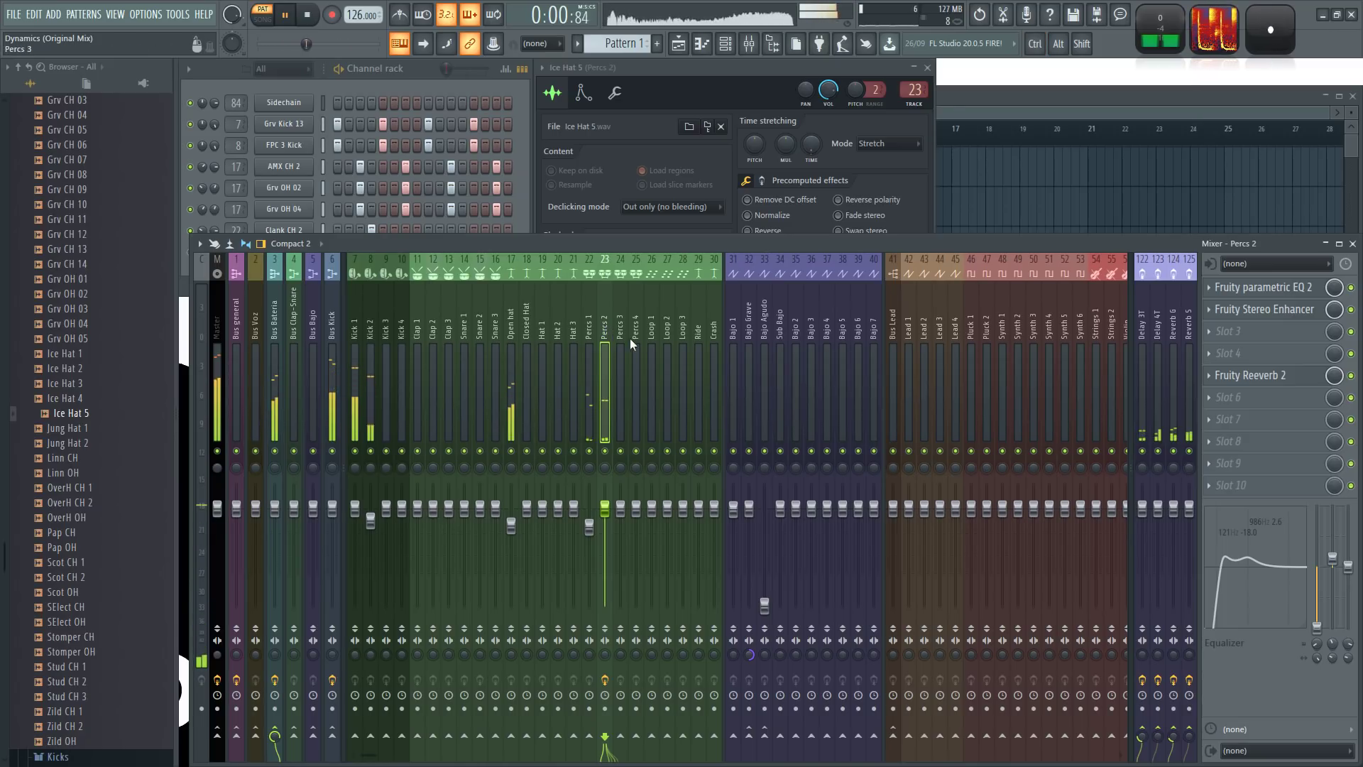
{"action": "key", "text": "space"}
- Link the Ice Hat 5 channel volume to the internal controller Peak ctrl - Peak with an inverted mapping
{"action": "left_click", "coordinate": [433, 66]}
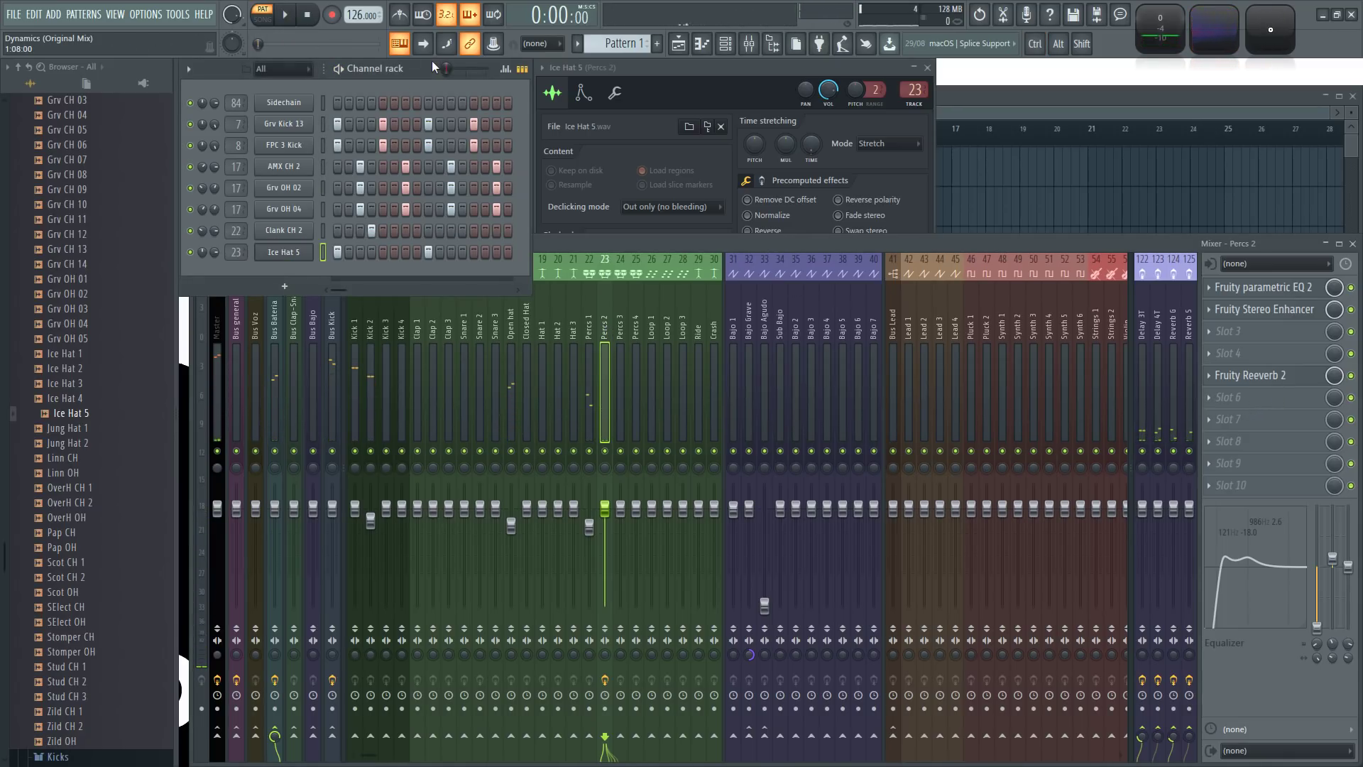
{"action": "left_click", "coordinate": [324, 253]}
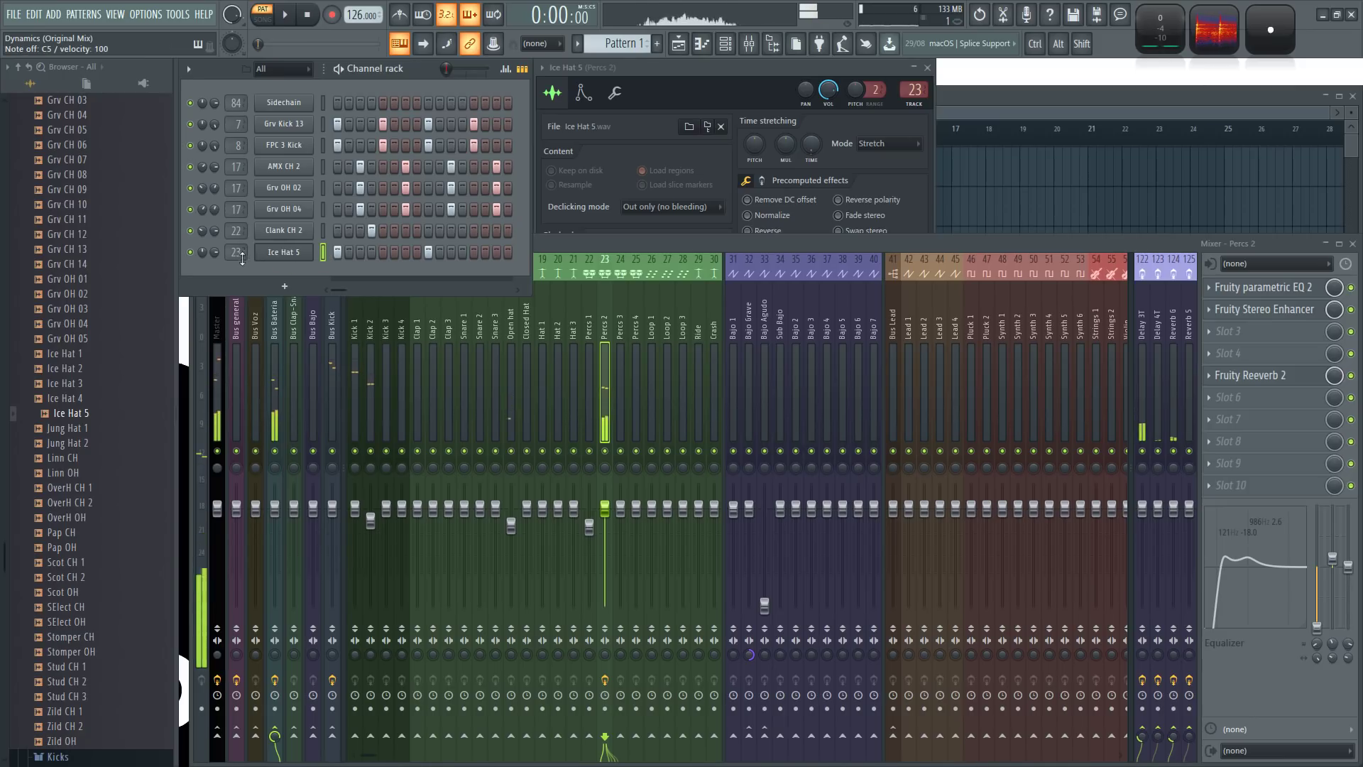
{"action": "right_click", "coordinate": [214, 254]}
{"action": "left_click", "coordinate": [248, 370]}
{"action": "left_click", "coordinate": [663, 355]}
{"action": "left_click", "coordinate": [641, 421]}
{"action": "left_click", "coordinate": [763, 413]}
{"action": "left_click", "coordinate": [781, 455]}
{"action": "left_click", "coordinate": [745, 515]}
- Select only the Sidechain channel and audition Percs 2 in the full drum mix and soloed
{"action": "right_click", "coordinate": [311, 100]}
{"action": "left_click", "coordinate": [468, 163]}
{"action": "key", "text": "space"}
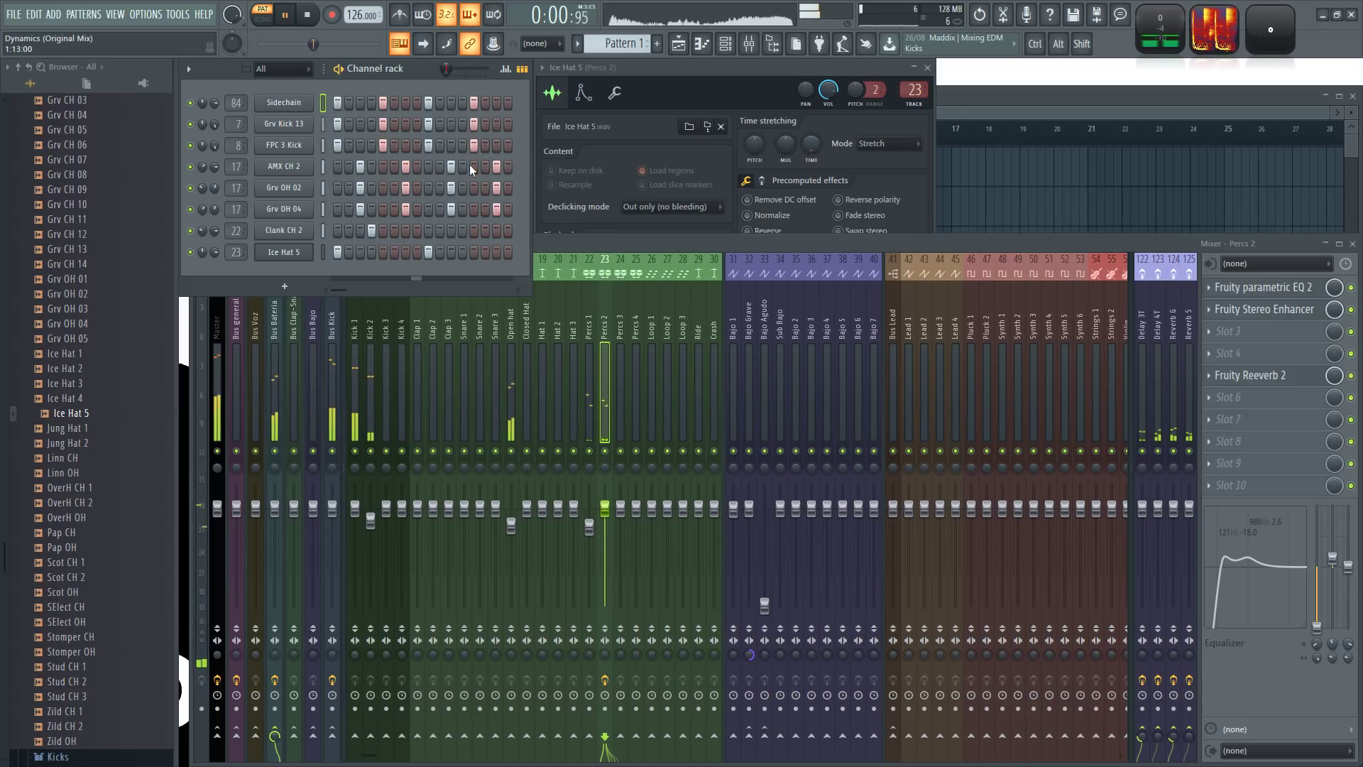
{"action": "right_click", "coordinate": [605, 451]}
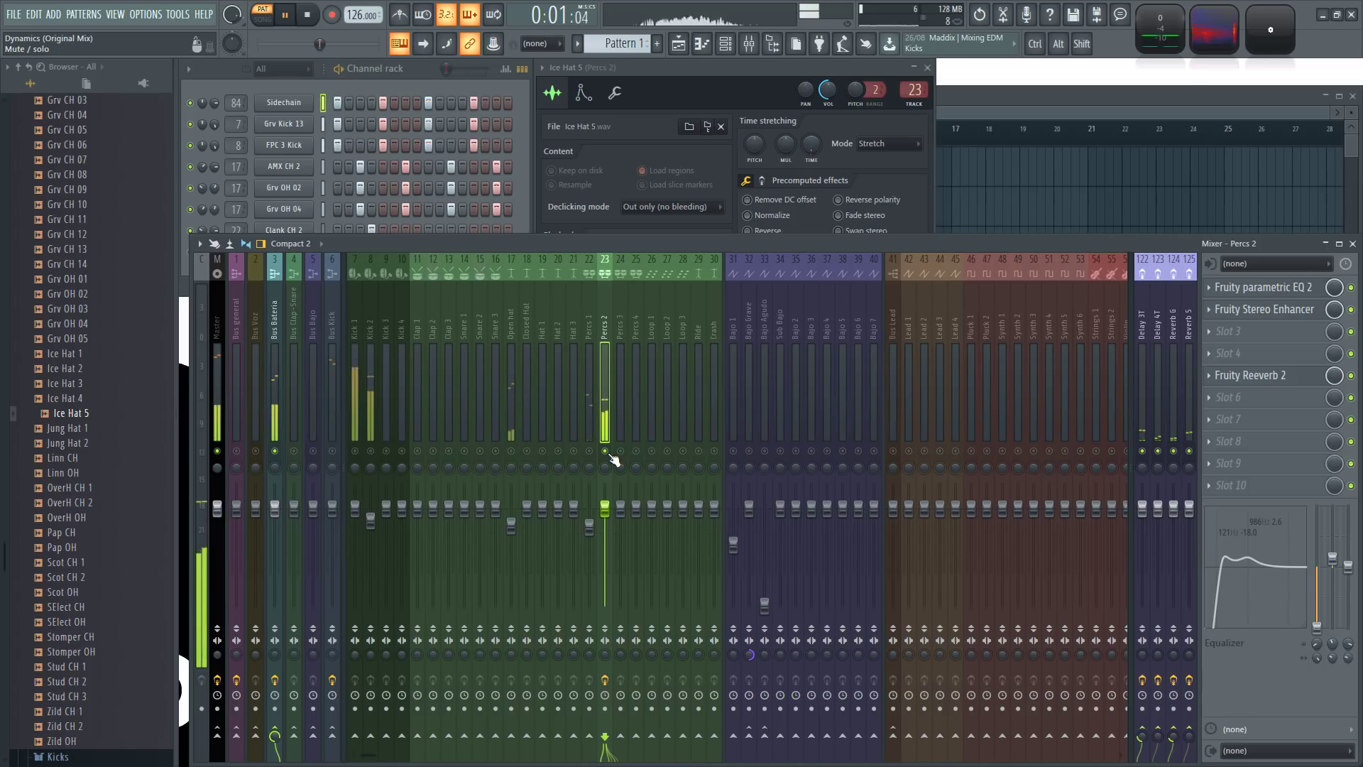
{"action": "right_click", "coordinate": [610, 457]}
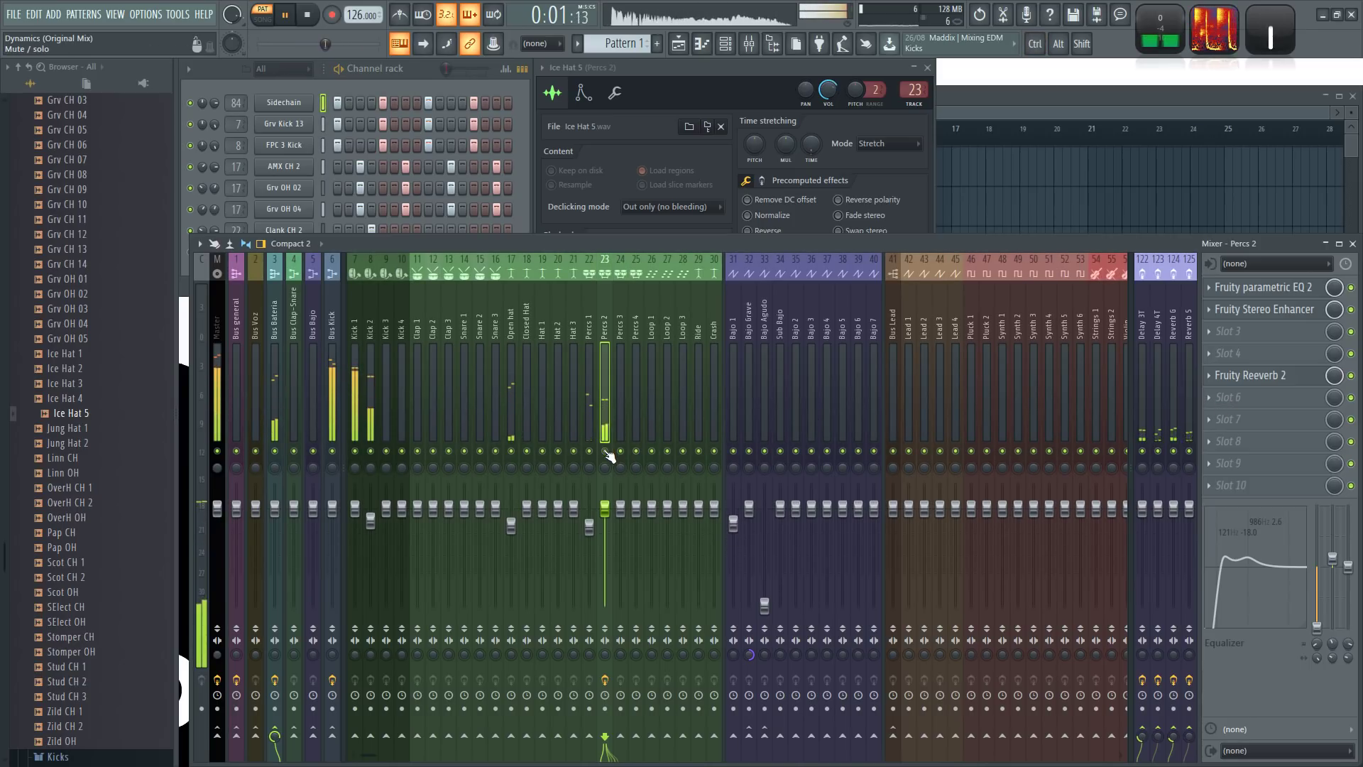
{"action": "key", "text": "space"}
- Link the wet level of Fruity Reeverb 2 on Percs 2 to Peak ctrl - Peak with formula 1-Input, without removing conflicts
{"action": "left_click", "coordinate": [1250, 375]}
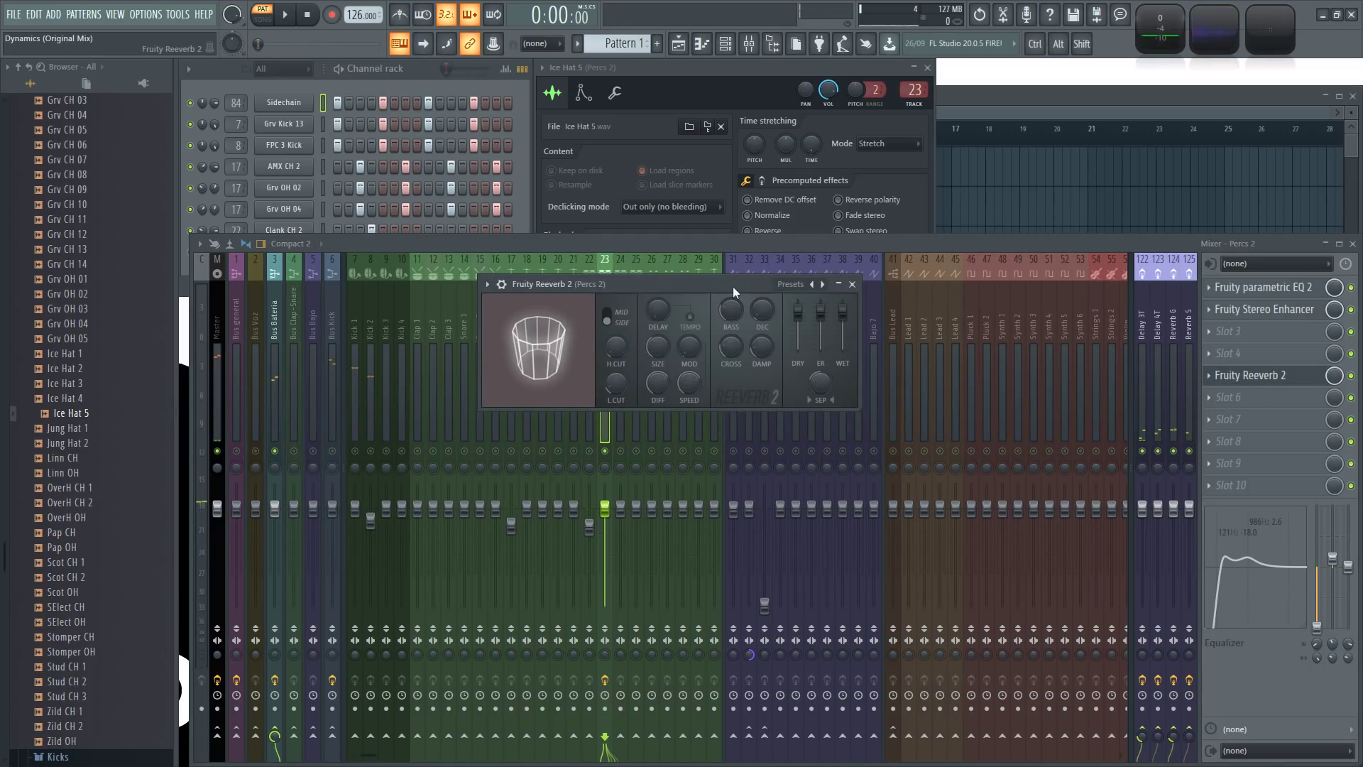
{"action": "left_click_drag", "start_coordinate": [735, 291], "coordinate": [696, 276]}
{"action": "right_click", "coordinate": [803, 289]}
{"action": "left_click", "coordinate": [860, 419]}
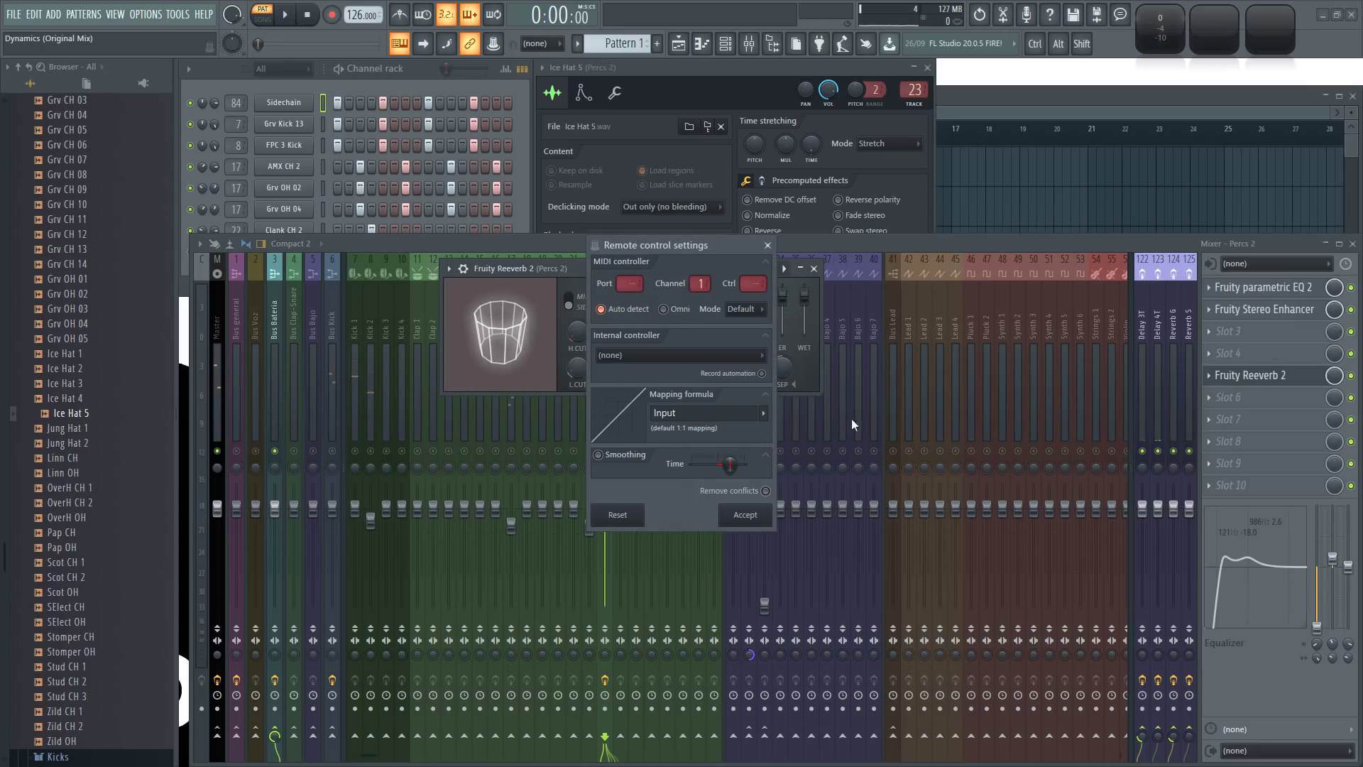
{"action": "left_click", "coordinate": [757, 358]}
{"action": "left_click", "coordinate": [667, 407]}
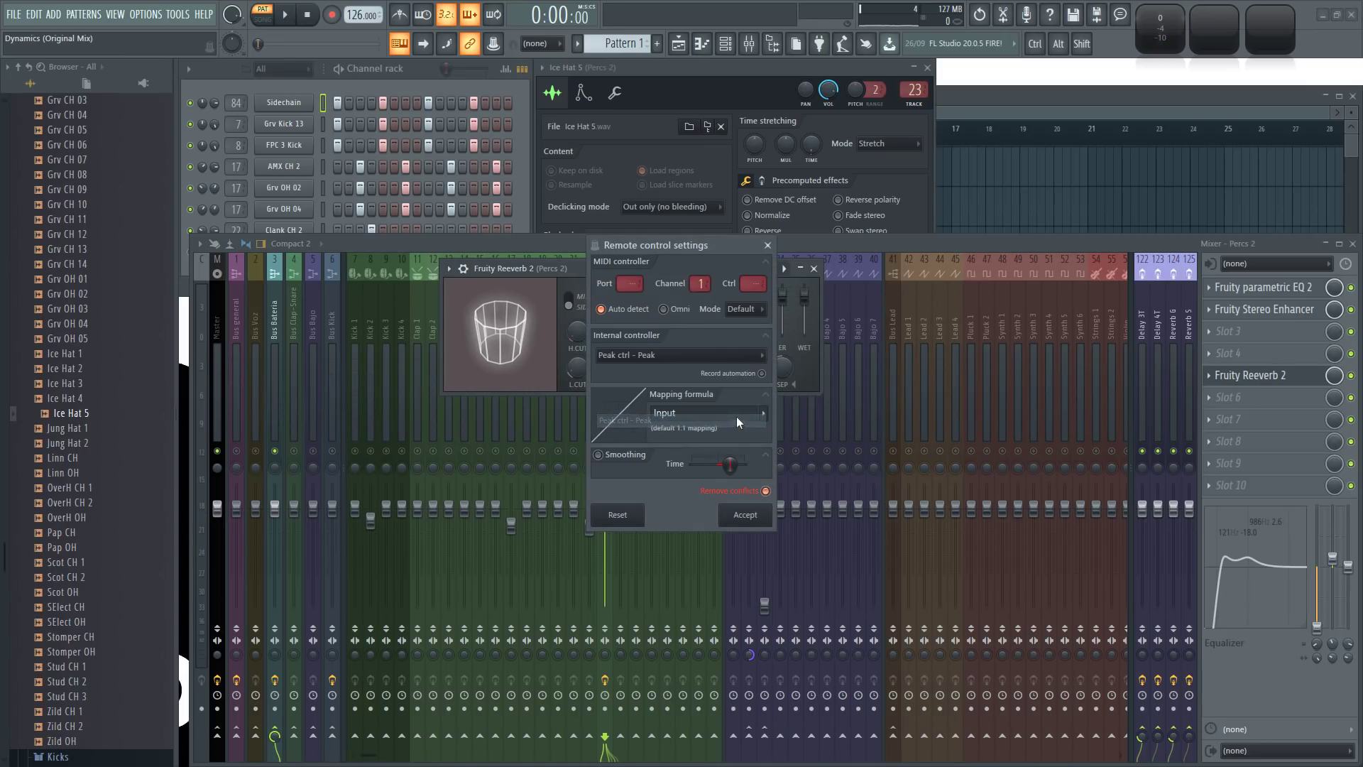
{"action": "left_click", "coordinate": [768, 418]}
{"action": "left_click", "coordinate": [769, 495]}
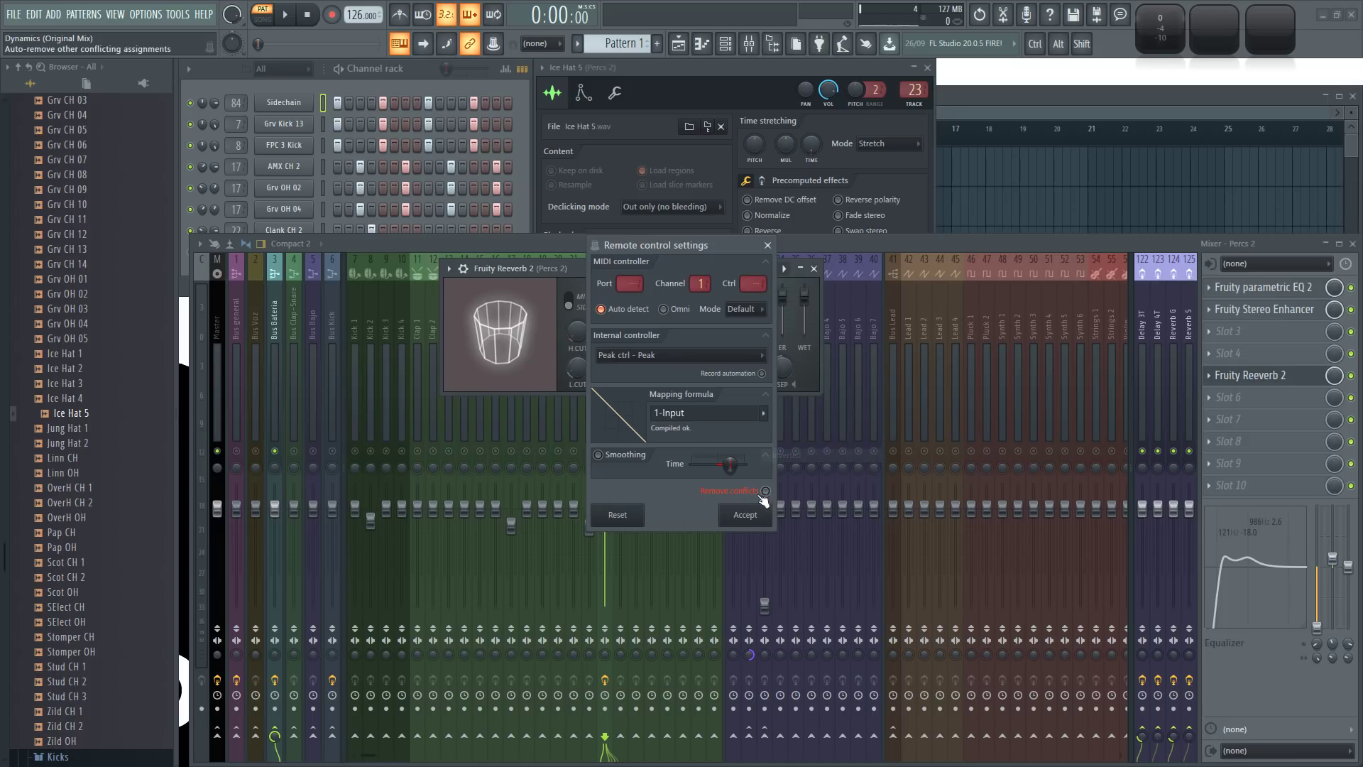
{"action": "left_click", "coordinate": [742, 515]}
- Audition the sidechained reverb, close its window and move Fruity Reeverb 2 to slot 3 of Percs 2
{"action": "key", "text": "space"}
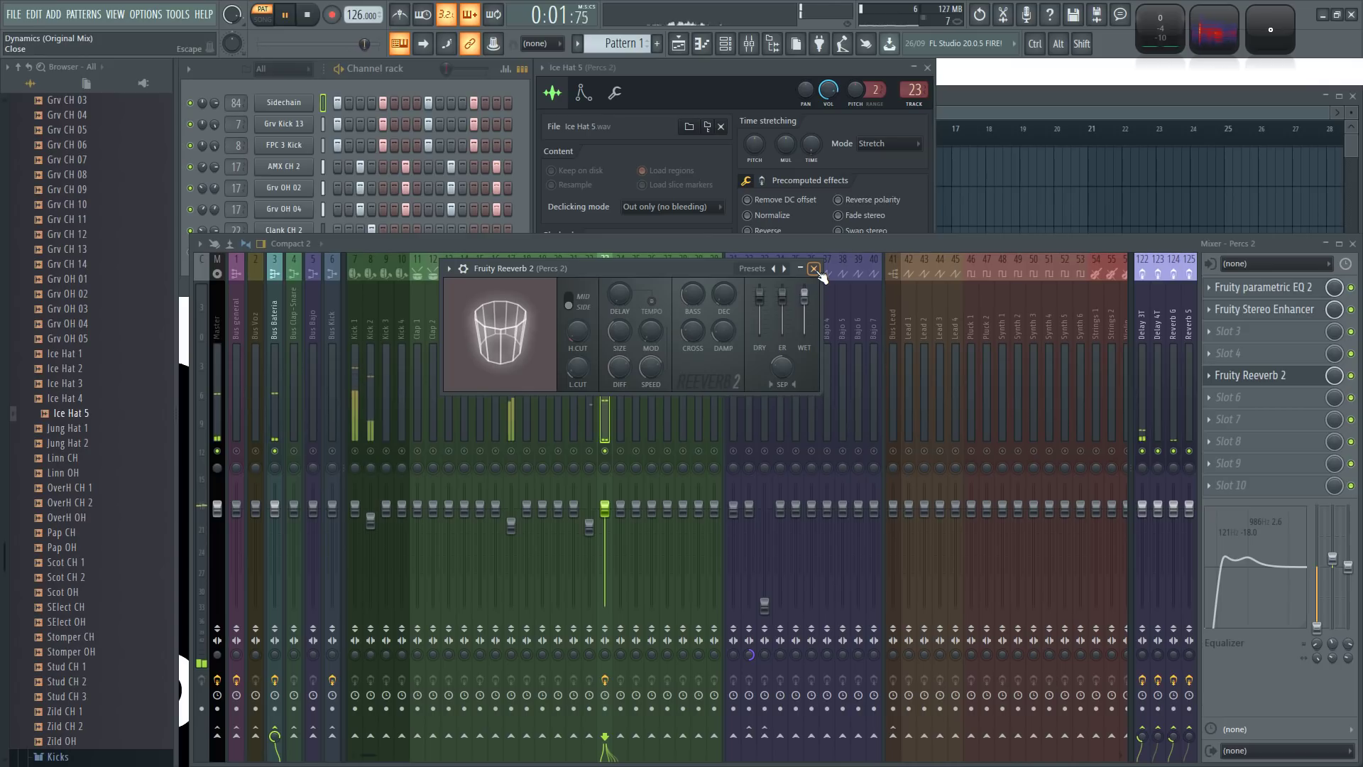
{"action": "left_click", "coordinate": [814, 269]}
{"action": "scroll", "coordinate": [1275, 378], "scroll_direction": "up", "scroll_amount": 2}
{"action": "key", "text": "space"}
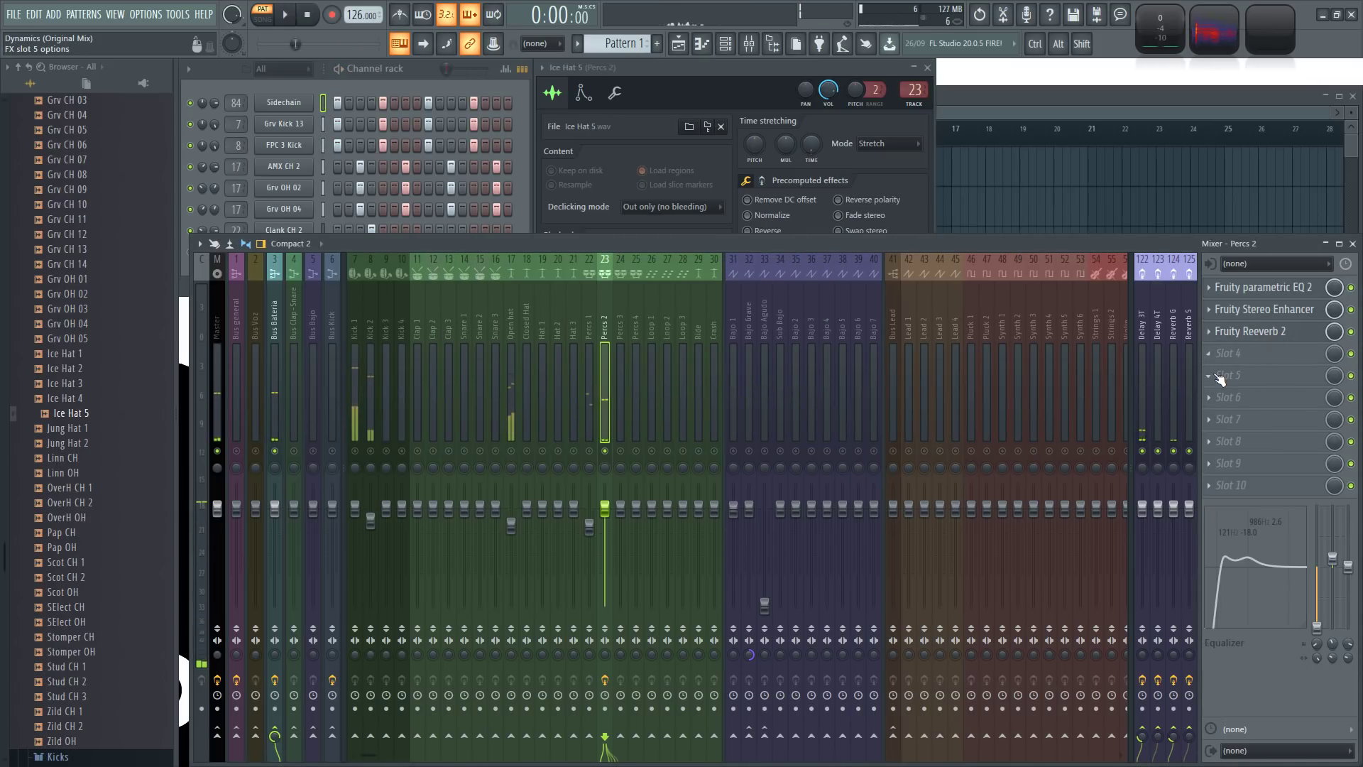
- Load Fruity WaveShaper into slot 5 of Percs 2 and enlarge its window while the soloed track plays
{"action": "left_click", "coordinate": [1212, 375]}
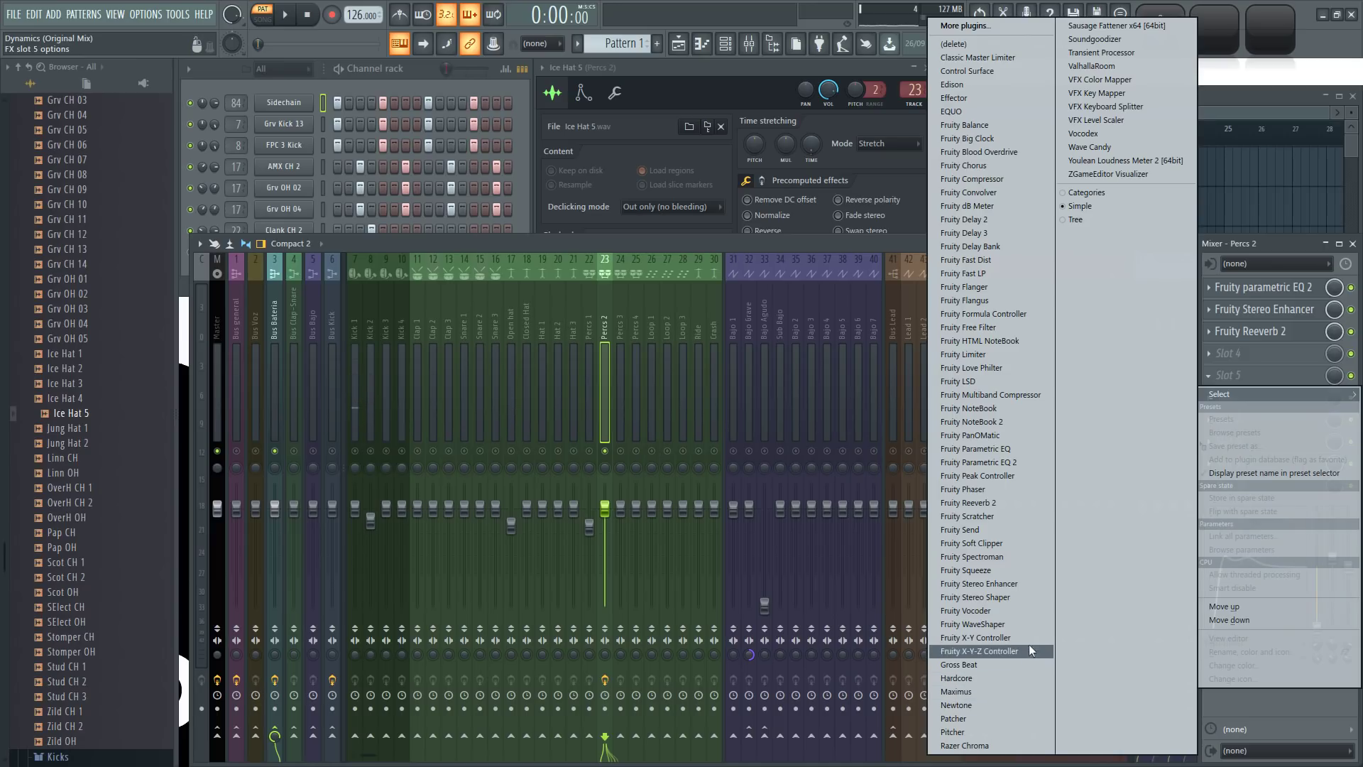
{"action": "left_click", "coordinate": [1008, 626]}
{"action": "key", "text": "space"}
{"action": "left_click_drag", "start_coordinate": [355, 189], "coordinate": [740, 244]}
{"action": "left_click_drag", "start_coordinate": [819, 503], "coordinate": [926, 579]}
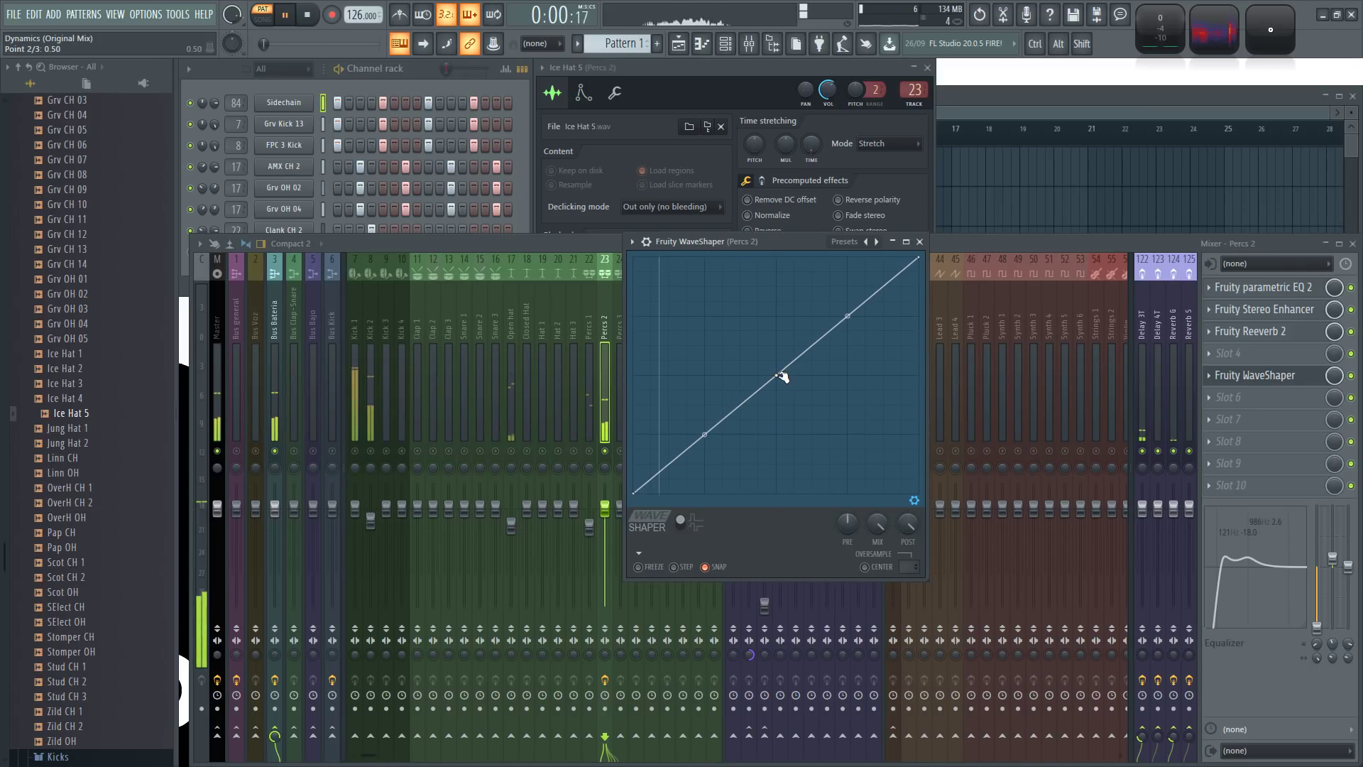
- Shape the WaveShaper curve with a raised low point at about 0.12 output and a straight line above it, removing the midpoint
{"action": "left_click_drag", "start_coordinate": [781, 373], "coordinate": [778, 345]}
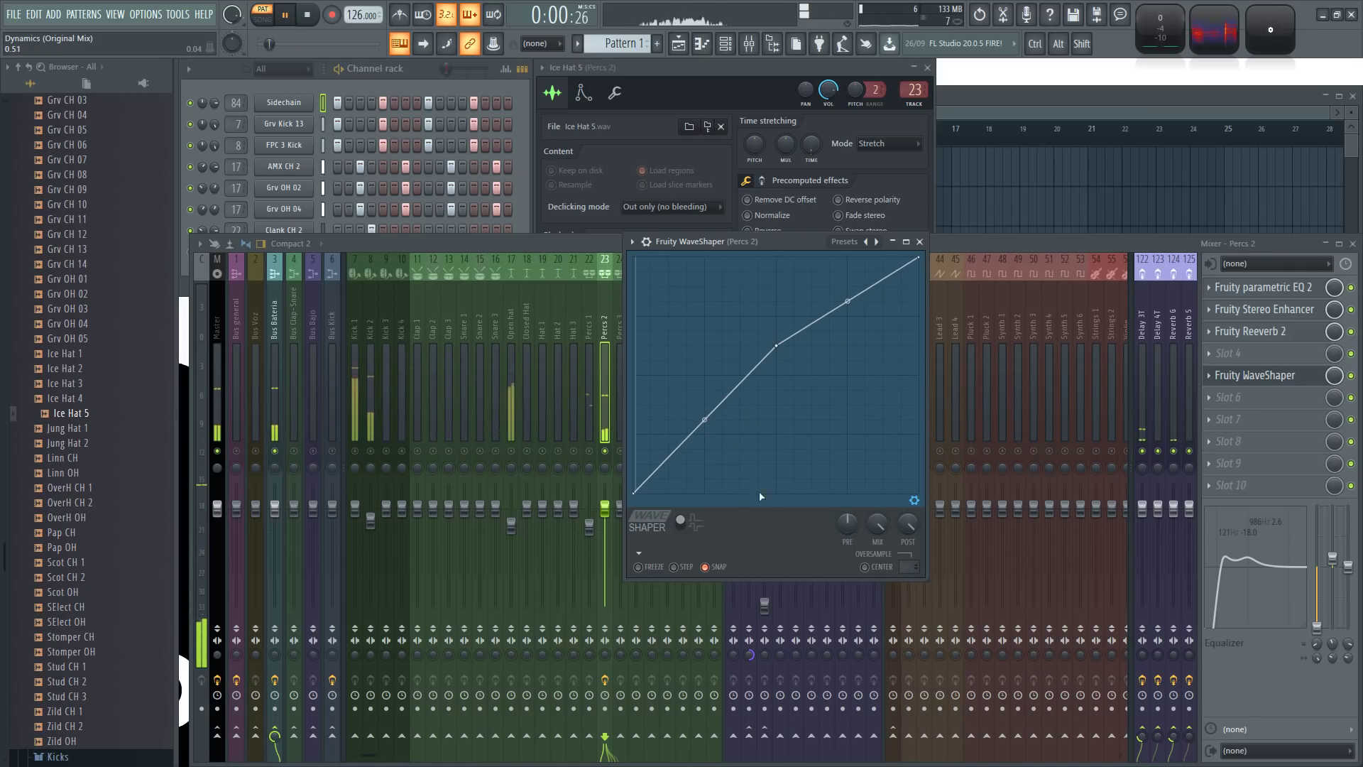
{"action": "key", "text": "space"}
{"action": "right_click", "coordinate": [654, 465]}
{"action": "mouse_move", "coordinate": [643, 478]}
{"action": "left_mouse_down"}
{"action": "mouse_move", "coordinate": [643, 490]}
{"action": "mouse_move", "coordinate": [642, 475]}
{"action": "left_mouse_up"}
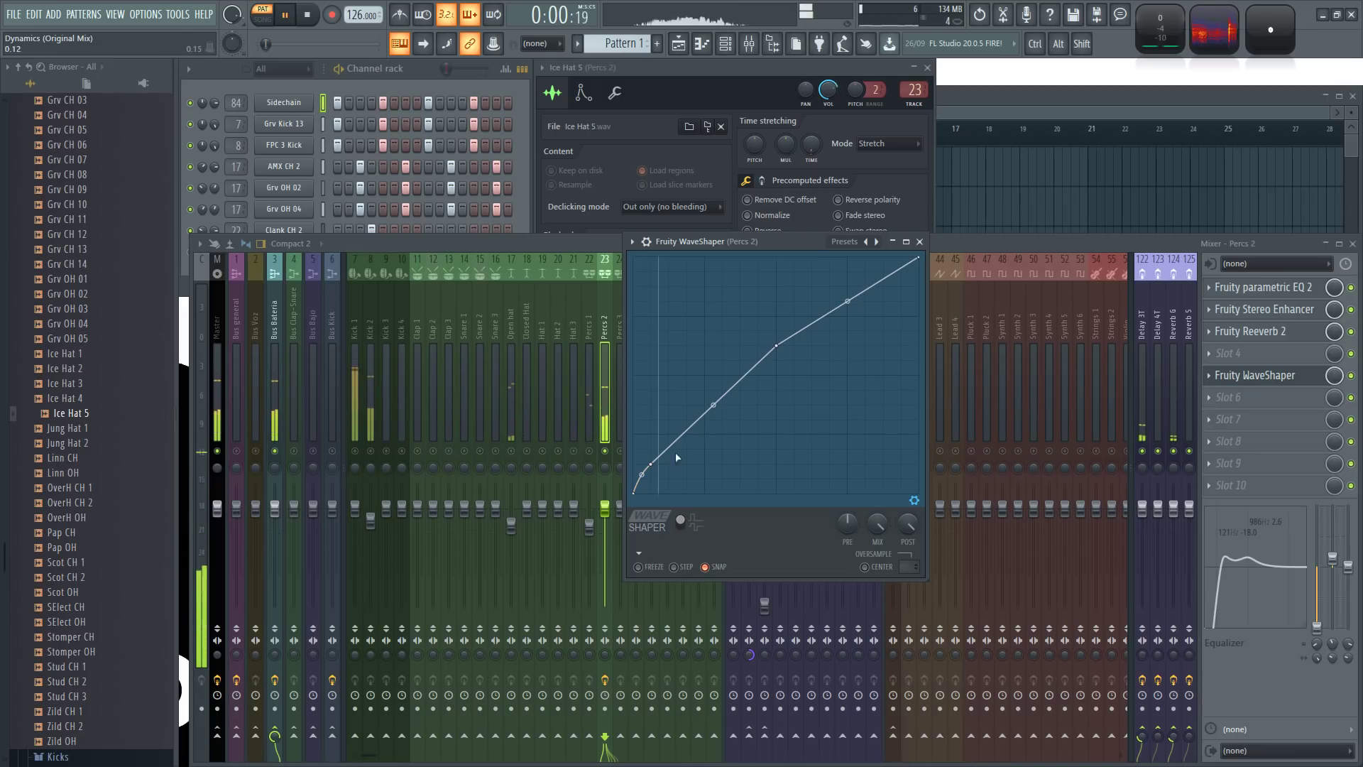
{"action": "right_click", "coordinate": [776, 346]}
{"action": "left_click", "coordinate": [802, 363]}
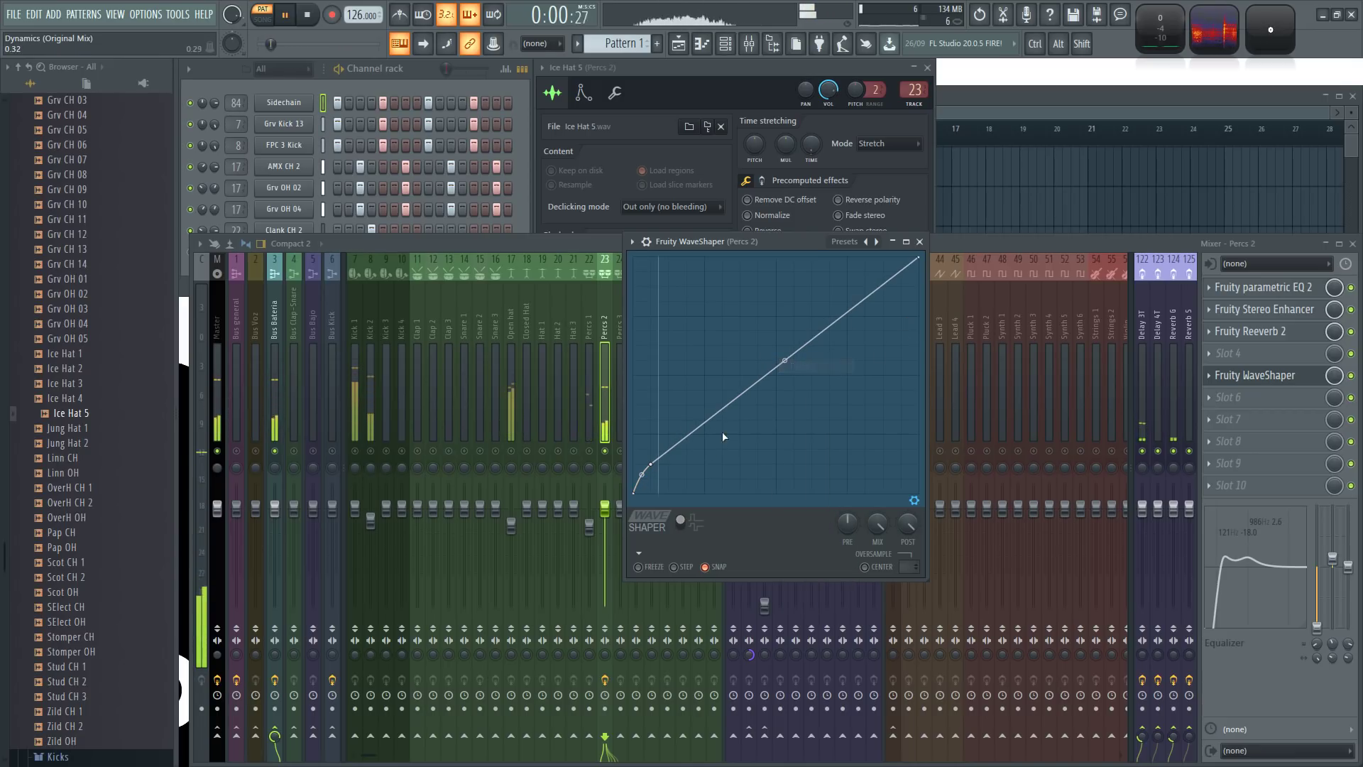
- Close Fruity WaveShaper and move it ahead of Fruity Reeverb 2, into slot 3 of Percs 2
{"action": "left_click", "coordinate": [919, 241]}
{"action": "key", "text": "space"}
{"action": "left_click_drag", "start_coordinate": [1278, 376], "coordinate": [1276, 357]}
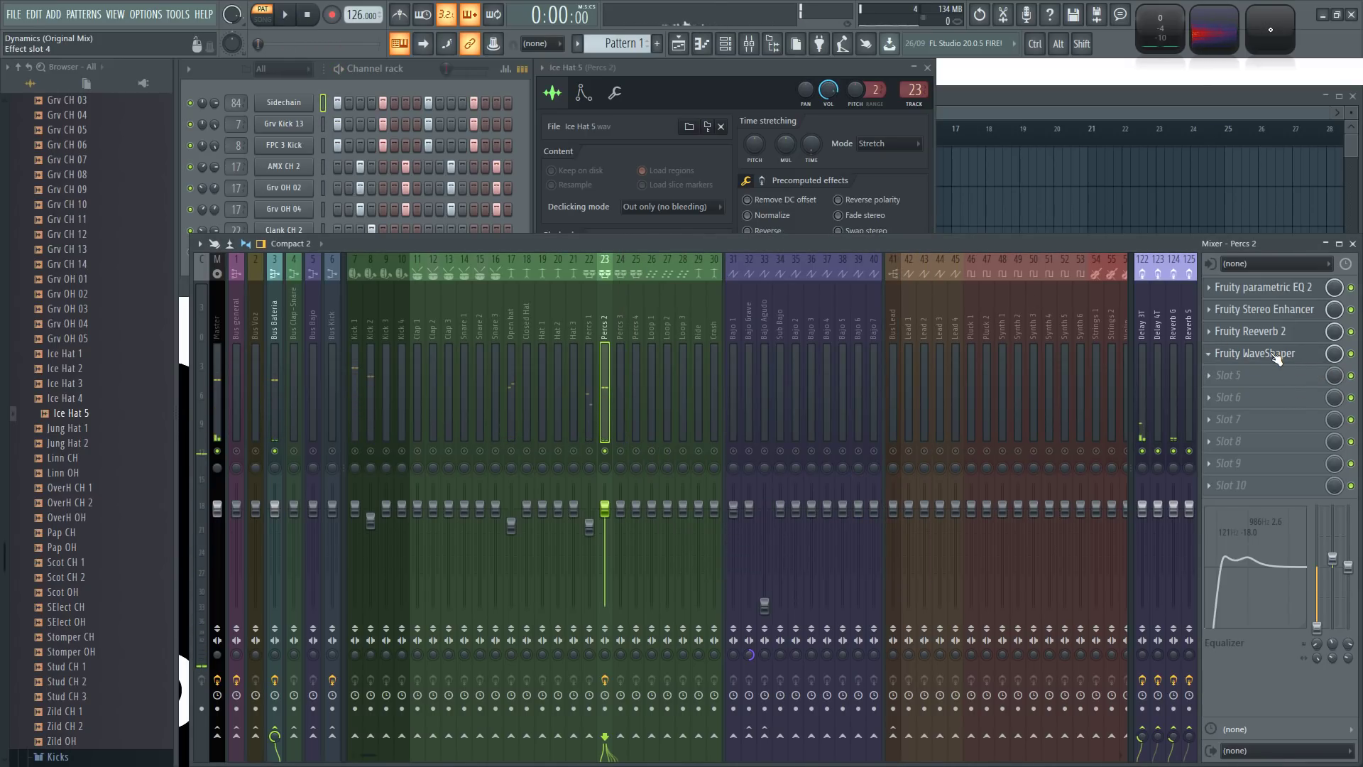
{"action": "key", "text": "space"}
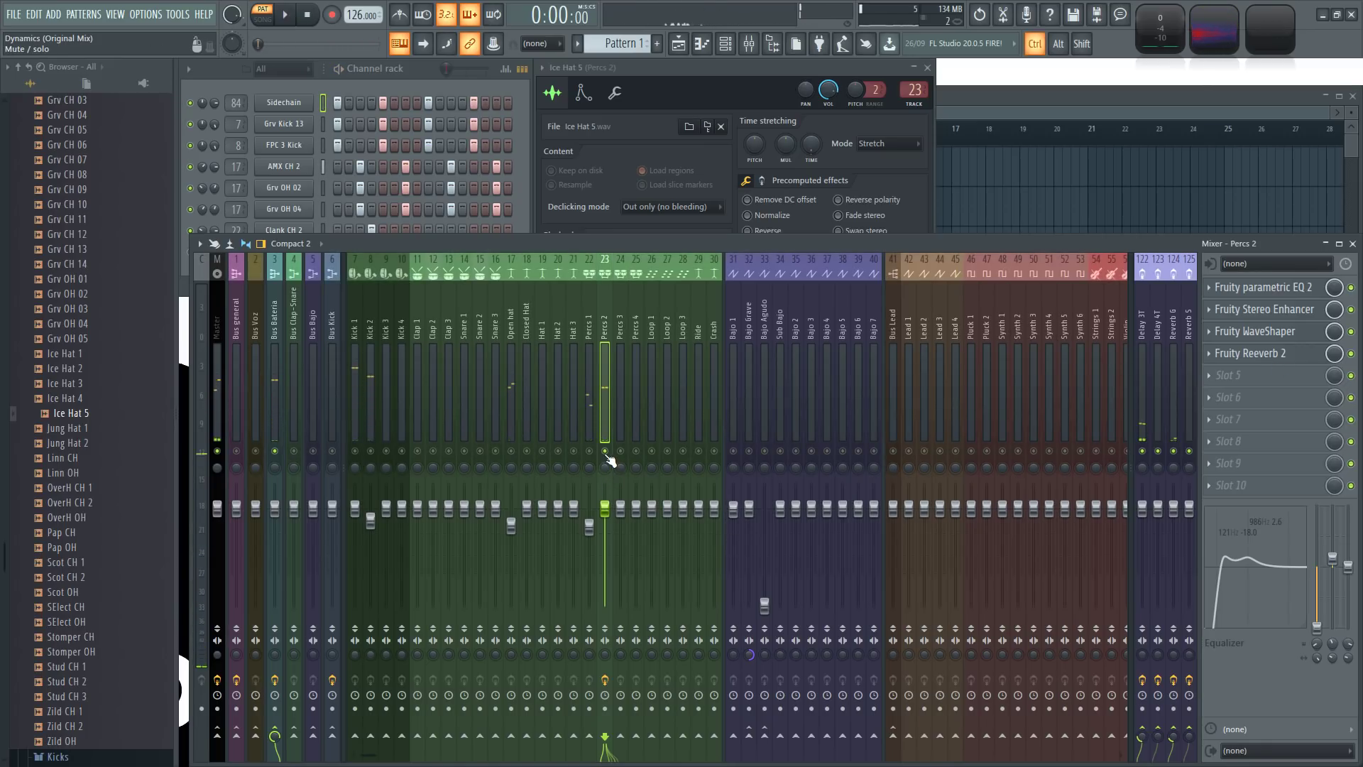
- Lower the Percs 2 fader slightly while playing the full drum mix, and bring the channel rack back into view
{"action": "key", "text": "space"}
{"action": "left_click_drag", "start_coordinate": [604, 507], "coordinate": [607, 526]}
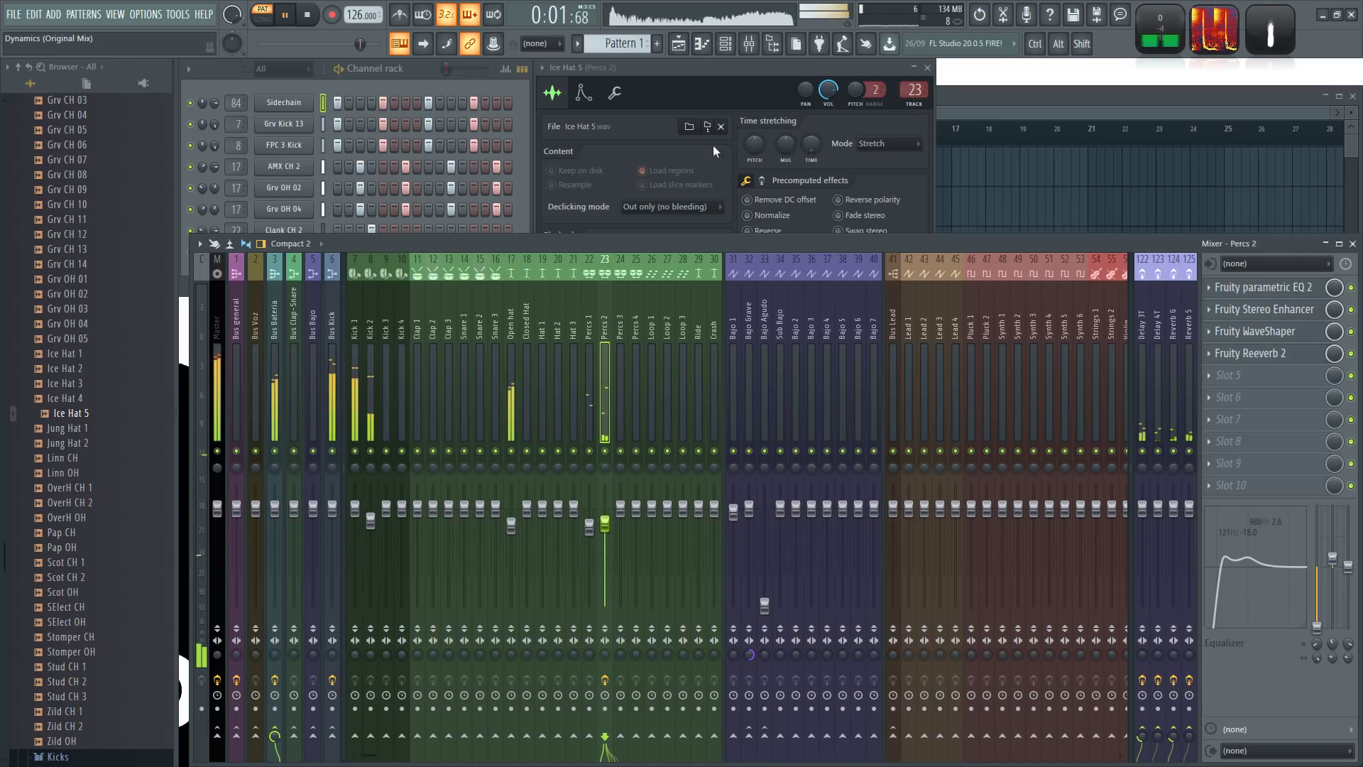
{"action": "left_click", "coordinate": [663, 69]}
{"action": "left_click", "coordinate": [416, 73]}
{"action": "key", "text": "space"}
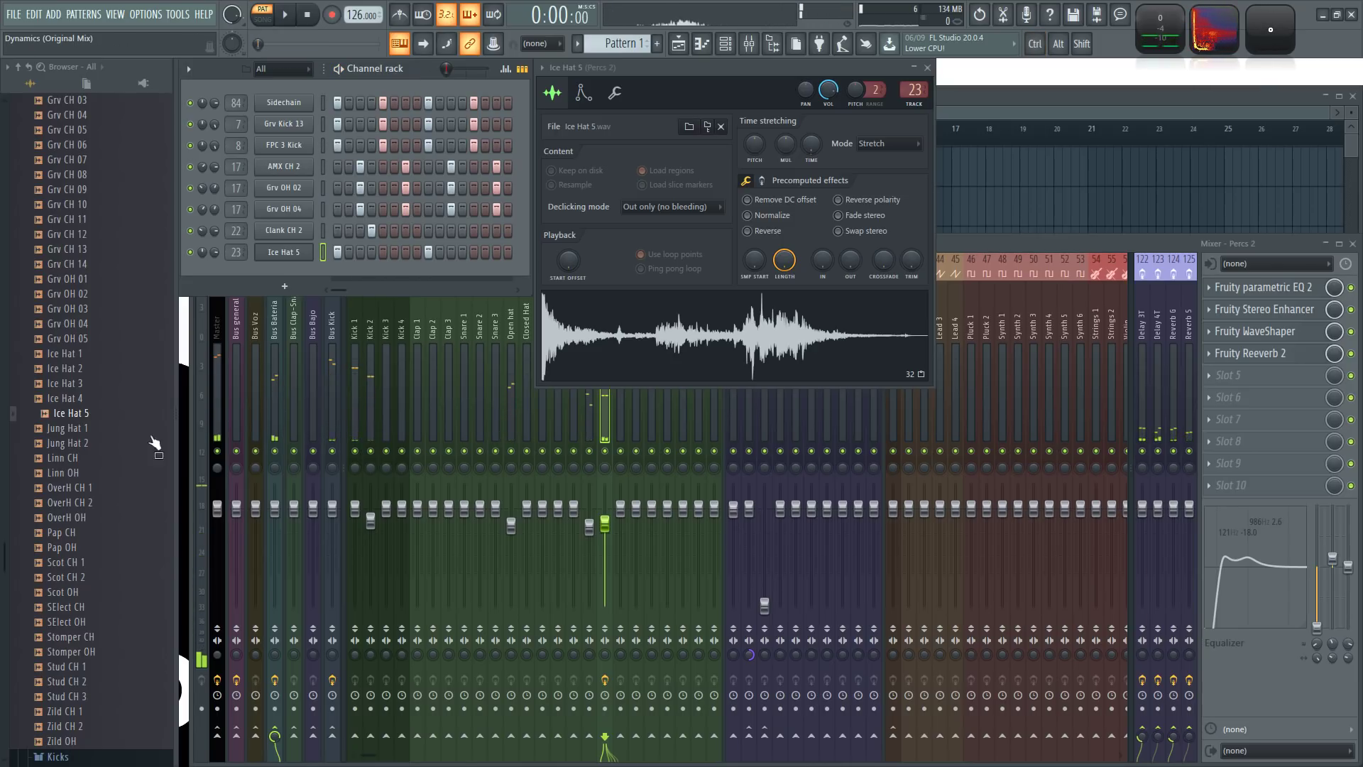
- Preview closed and open hat samples in the Hats folder, including Glotch CH and 808 OH
{"action": "left_click", "coordinate": [71, 516]}
{"action": "left_click", "coordinate": [94, 567]}
{"action": "left_click", "coordinate": [95, 607]}
{"action": "left_click", "coordinate": [94, 568]}
{"action": "left_click", "coordinate": [93, 579]}
{"action": "left_click", "coordinate": [96, 640]}
{"action": "left_click", "coordinate": [108, 682]}
{"action": "left_click", "coordinate": [107, 711]}
{"action": "left_click", "coordinate": [101, 726]}
{"action": "left_click", "coordinate": [92, 742]}
{"action": "left_click", "coordinate": [76, 413]}
{"action": "scroll", "coordinate": [95, 522], "scroll_direction": "up", "scroll_amount": 4}
{"action": "left_click", "coordinate": [80, 400]}
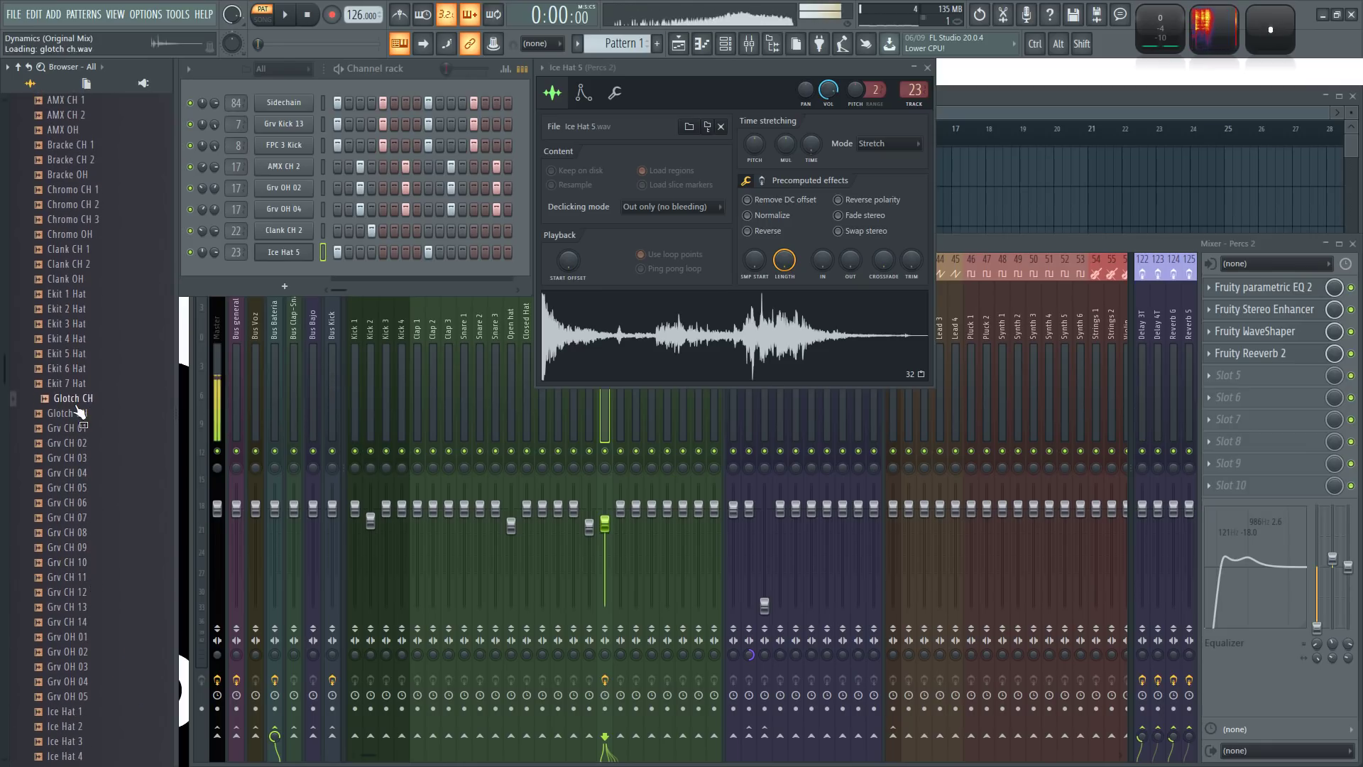
{"action": "scroll", "coordinate": [85, 492], "scroll_direction": "up", "scroll_amount": 3}
{"action": "left_click", "coordinate": [92, 369]}
{"action": "left_click", "coordinate": [90, 383]}
{"action": "left_click", "coordinate": [77, 308]}
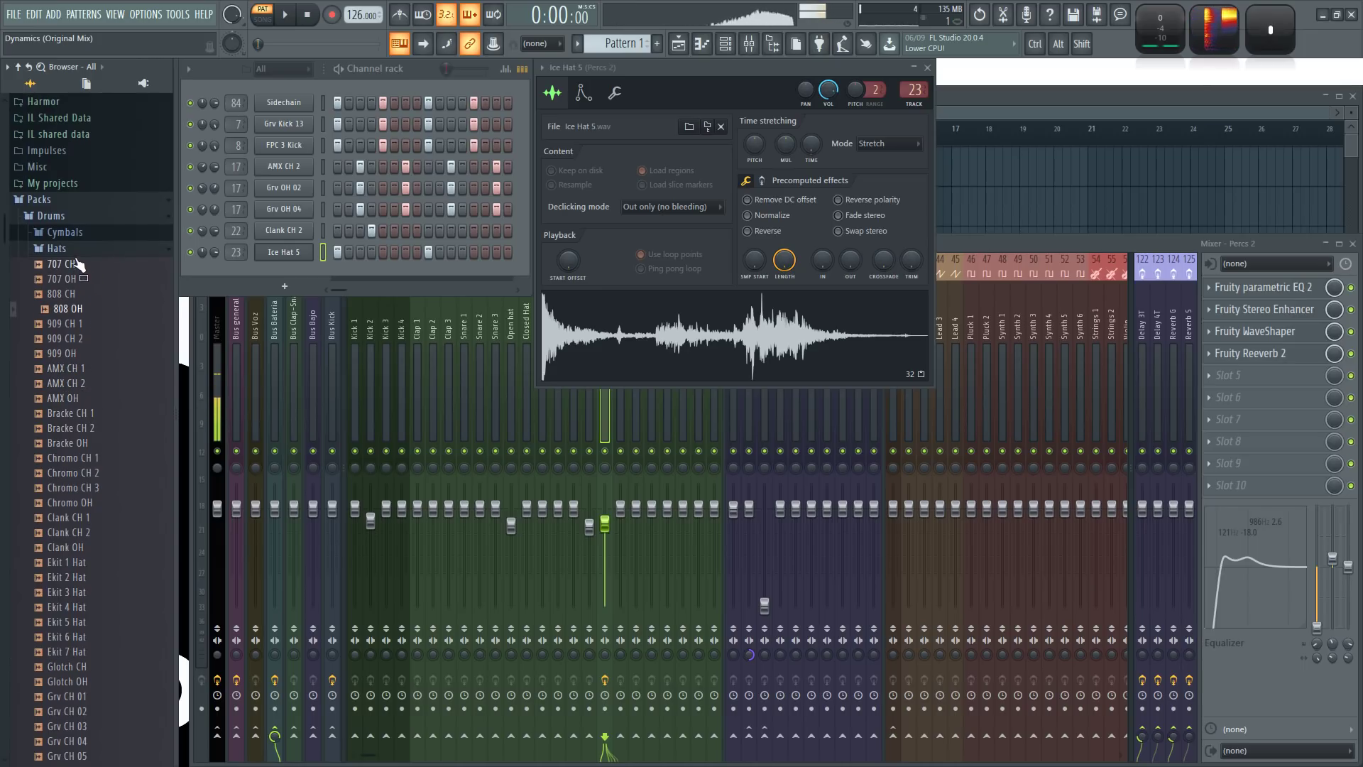
- Collapse the Hats folder, open Cymbals and preview crash, ride and Ekit cymbal samples up to Ekit Cymbal 3
{"action": "left_click", "coordinate": [67, 249]}
{"action": "left_click", "coordinate": [86, 385]}
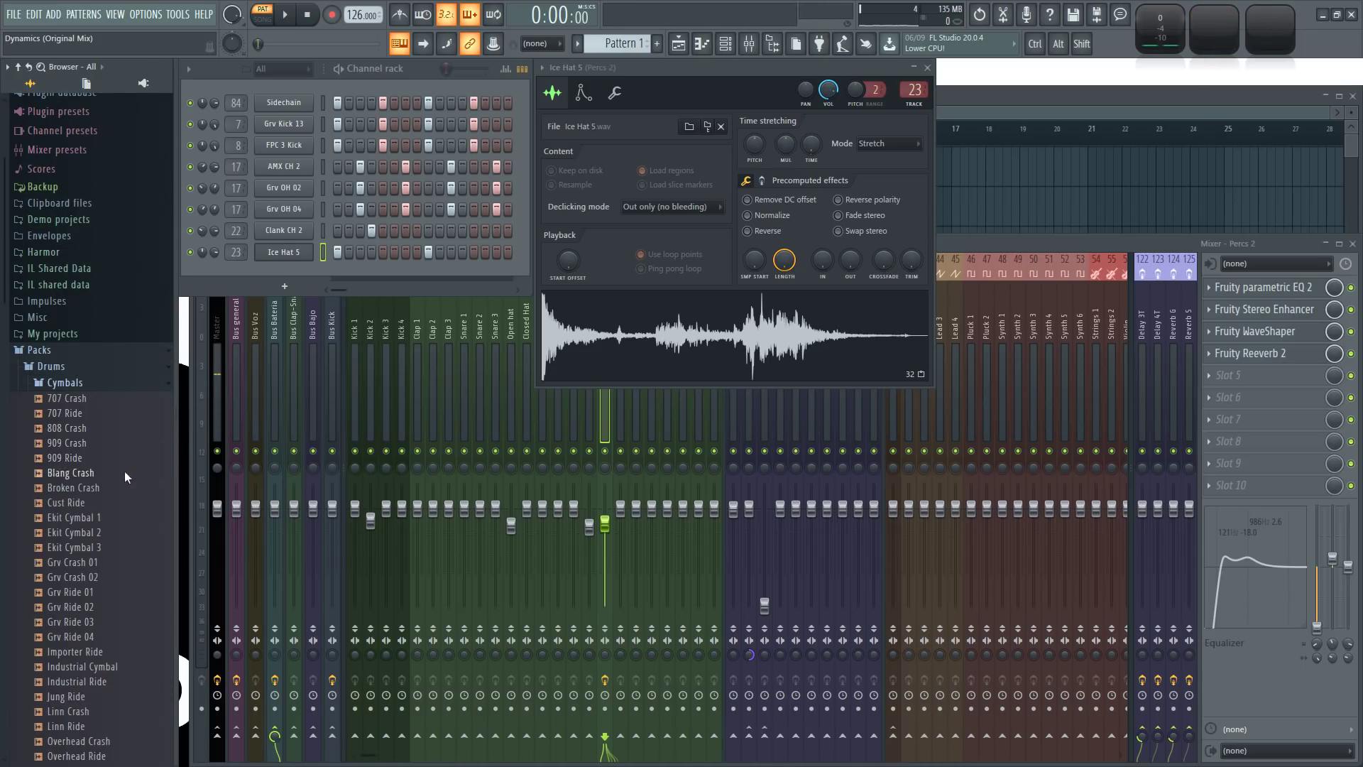
{"action": "scroll", "coordinate": [130, 477], "scroll_direction": "down", "scroll_amount": 3}
{"action": "left_click", "coordinate": [99, 442]}
{"action": "left_click", "coordinate": [103, 458]}
{"action": "left_click", "coordinate": [104, 473]}
{"action": "left_click", "coordinate": [101, 460]}
{"action": "left_click", "coordinate": [103, 430]}
{"action": "left_click", "coordinate": [103, 385]}
{"action": "left_click", "coordinate": [98, 443]}
{"action": "left_click", "coordinate": [99, 429]}
{"action": "left_click", "coordinate": [102, 458]}
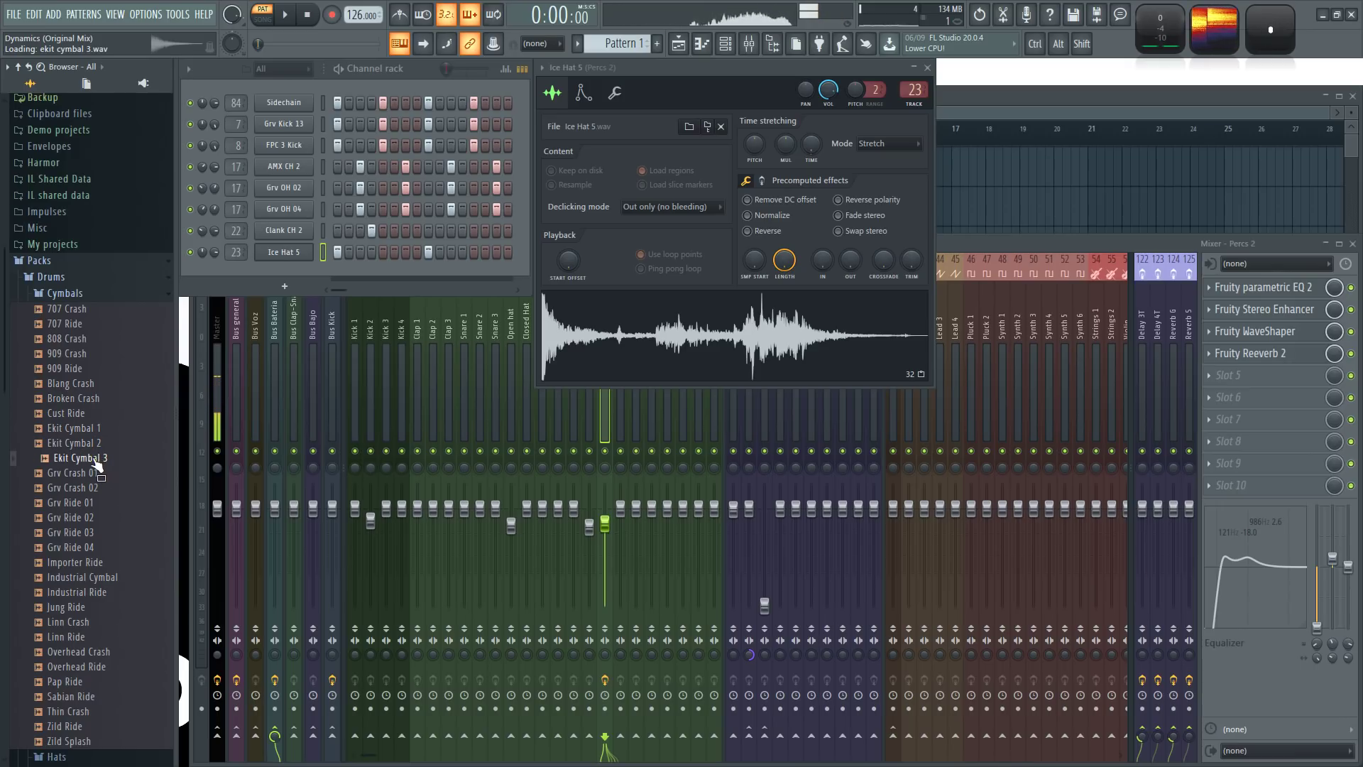
- Add Ekit Cymbal 3 as a channel routed to the Ride track 29, place it on steps 3, 7, 11 and 15, and audition it
{"action": "left_click_drag", "start_coordinate": [95, 465], "coordinate": [239, 227]}
{"action": "left_click", "coordinate": [419, 70]}
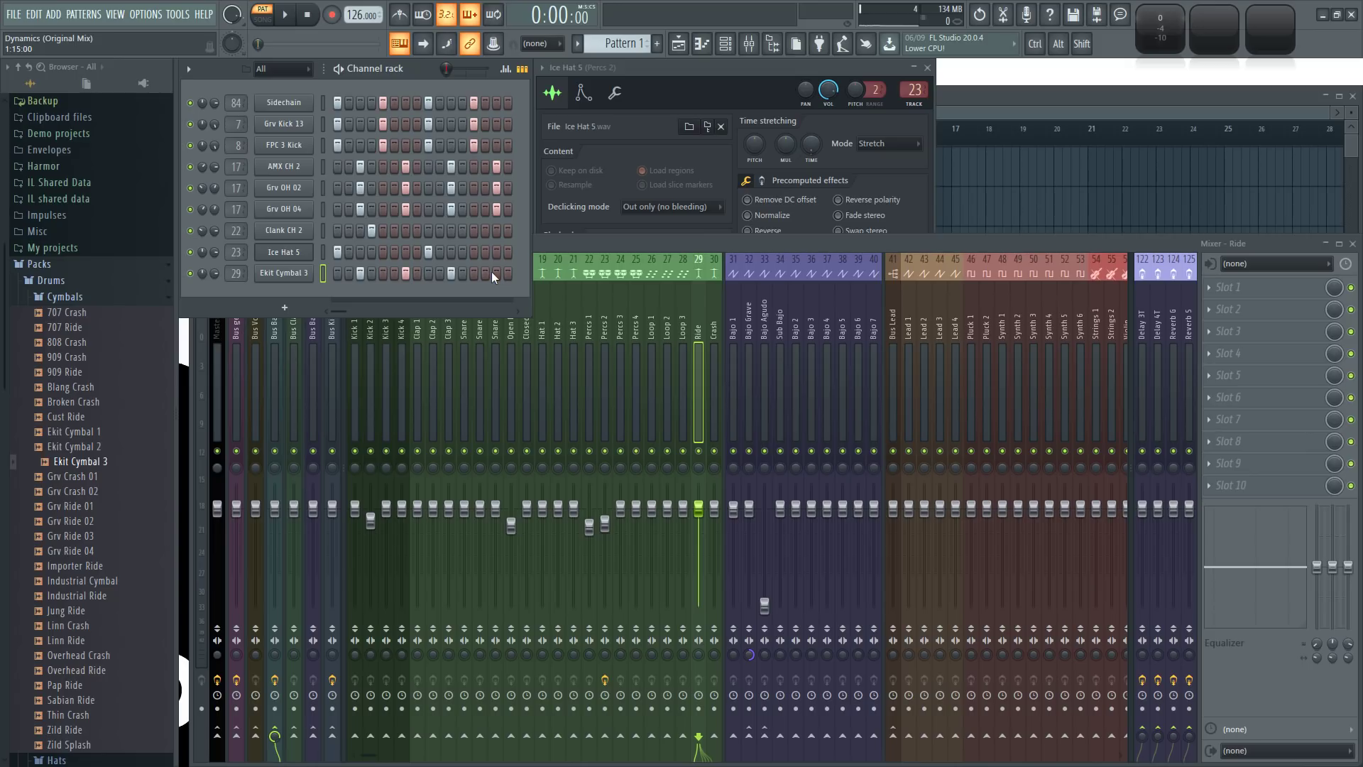
{"action": "key", "text": "space"}
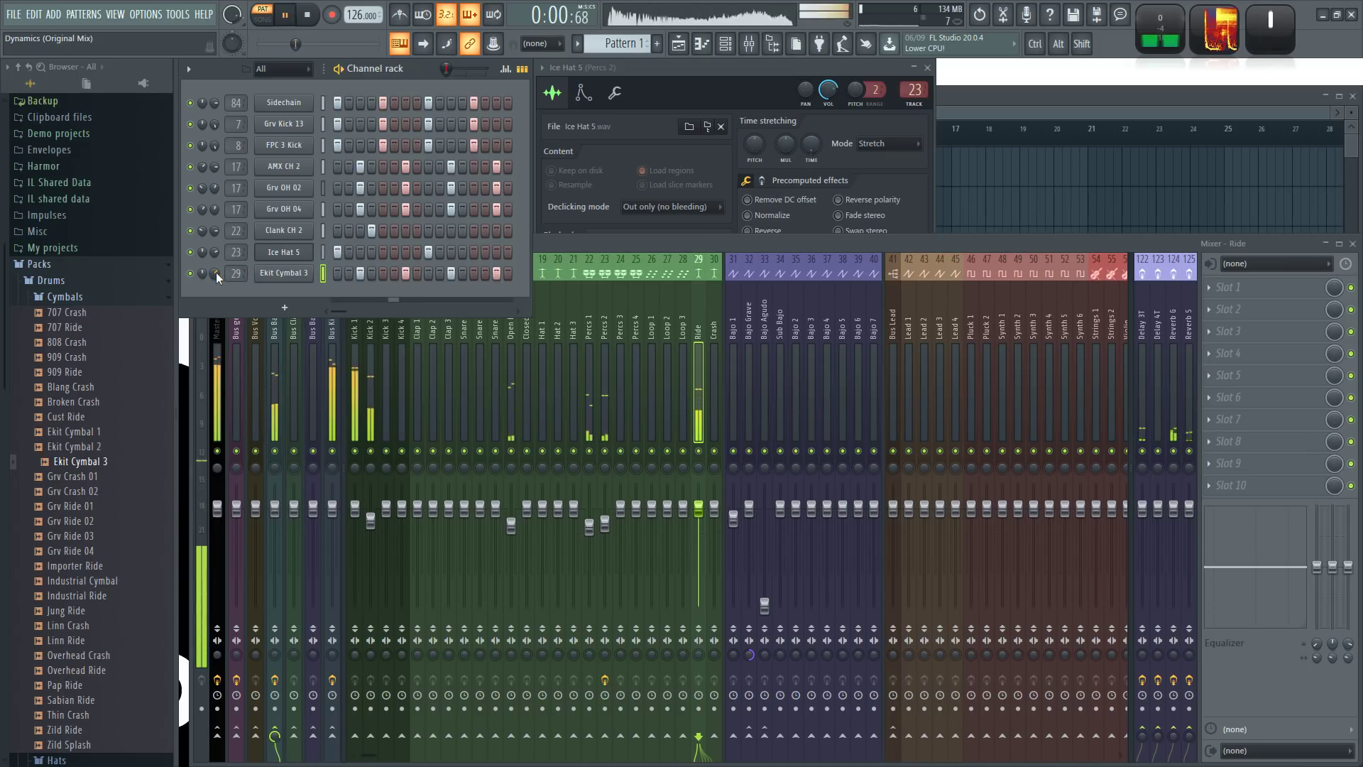
{"action": "key", "text": "space"}
- Increase the fade-out and trim of the Ekit Cymbal 3 sample and play the pattern to check it
{"action": "left_click", "coordinate": [284, 273]}
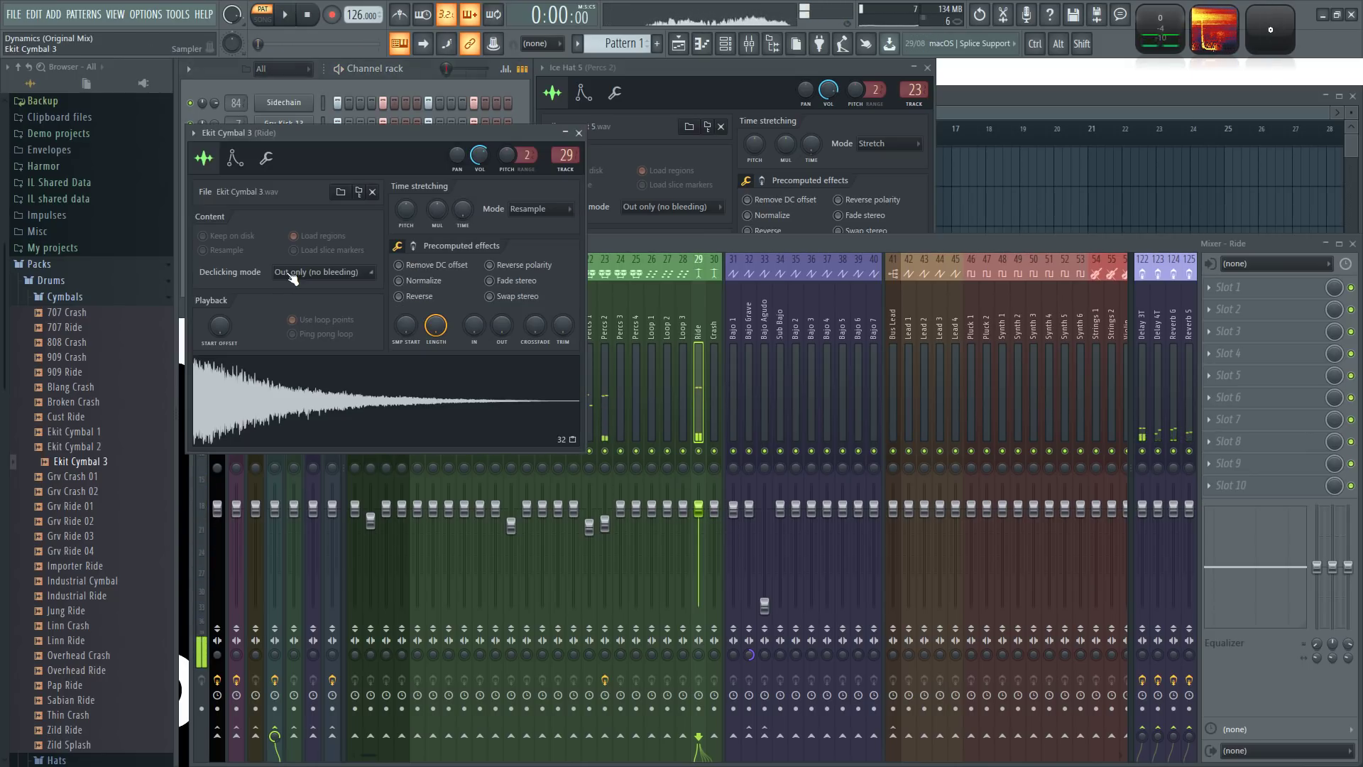
{"action": "left_click_drag", "start_coordinate": [433, 127], "coordinate": [787, 152]}
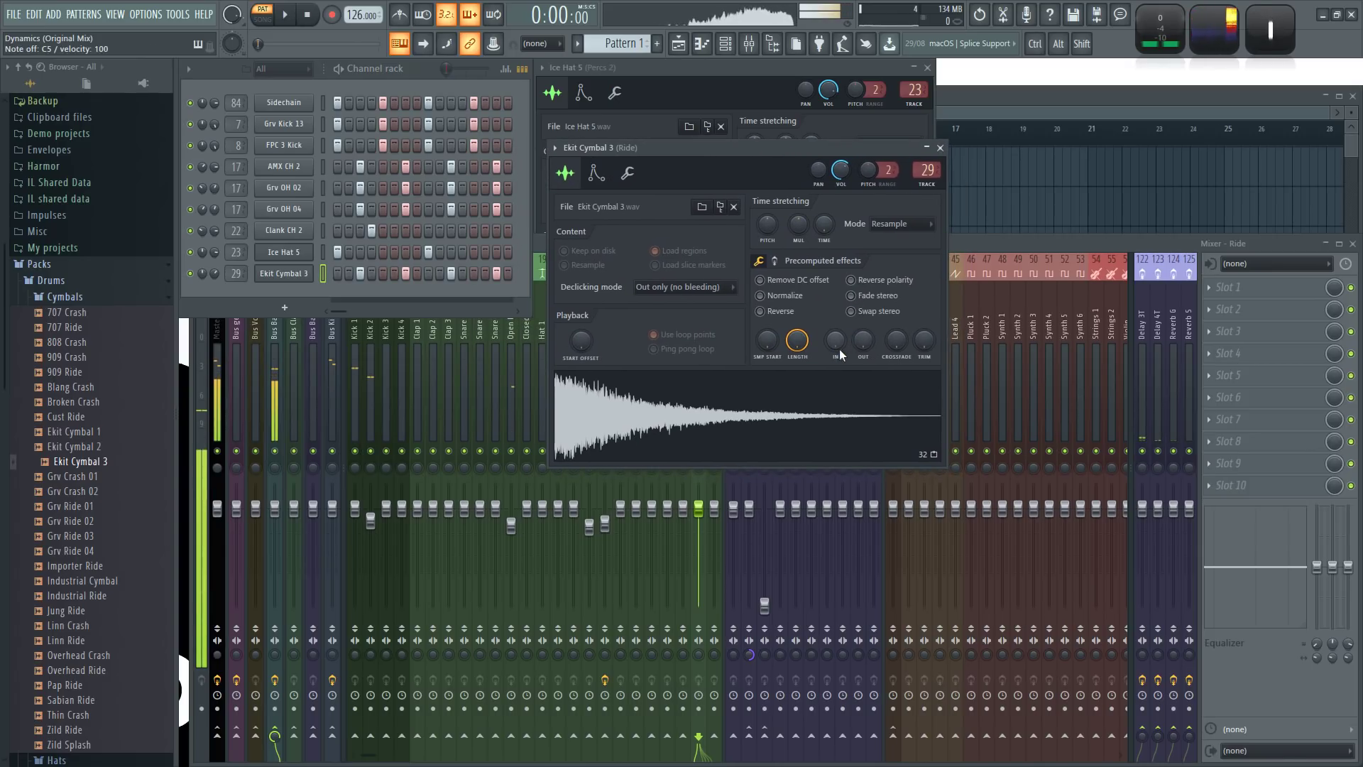
{"action": "left_click_drag", "start_coordinate": [869, 342], "coordinate": [924, 291]}
{"action": "key", "text": "space"}
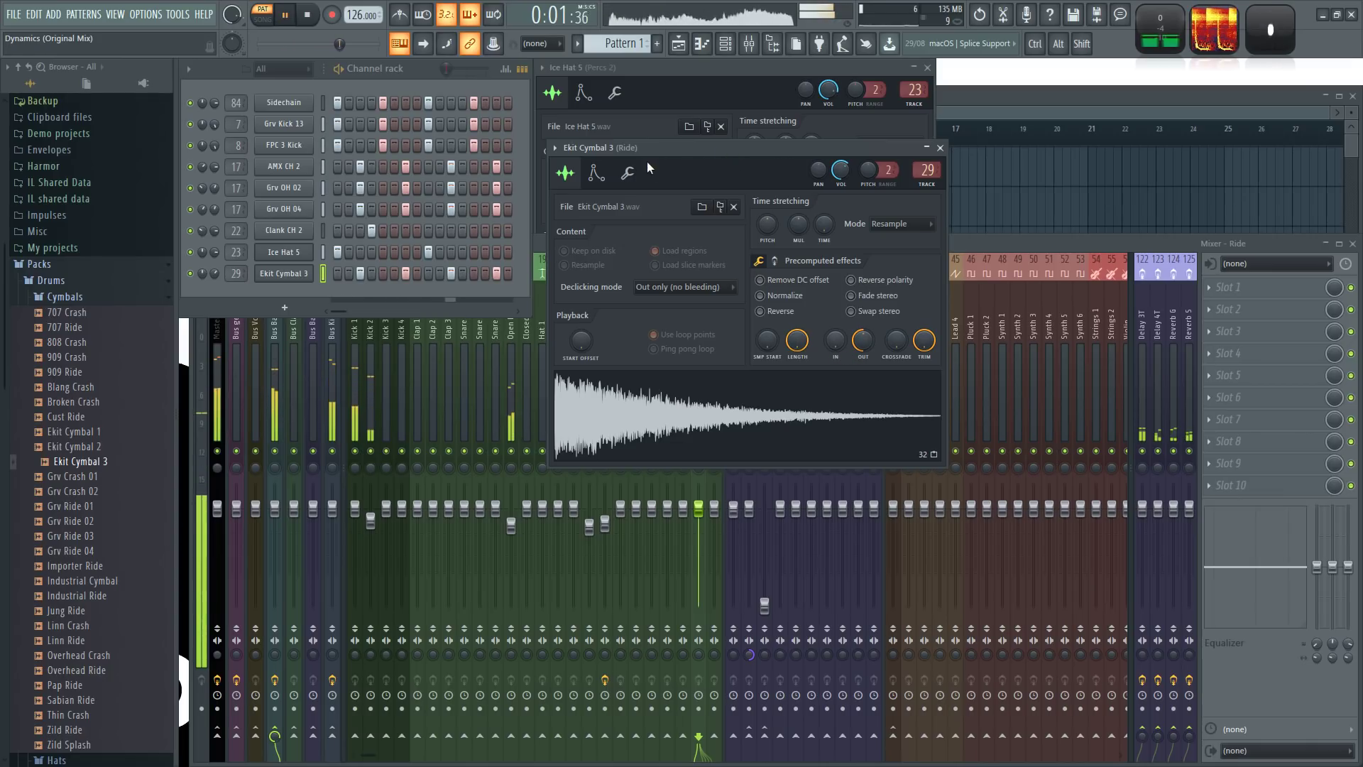
- Set Ekit Cymbal 3 to cut itself in the channel's miscellaneous settings, using cut group 1 by 1
{"action": "left_click", "coordinate": [627, 172]}
{"action": "key", "text": "space"}
{"action": "left_click_drag", "start_coordinate": [681, 152], "coordinate": [668, 145]}
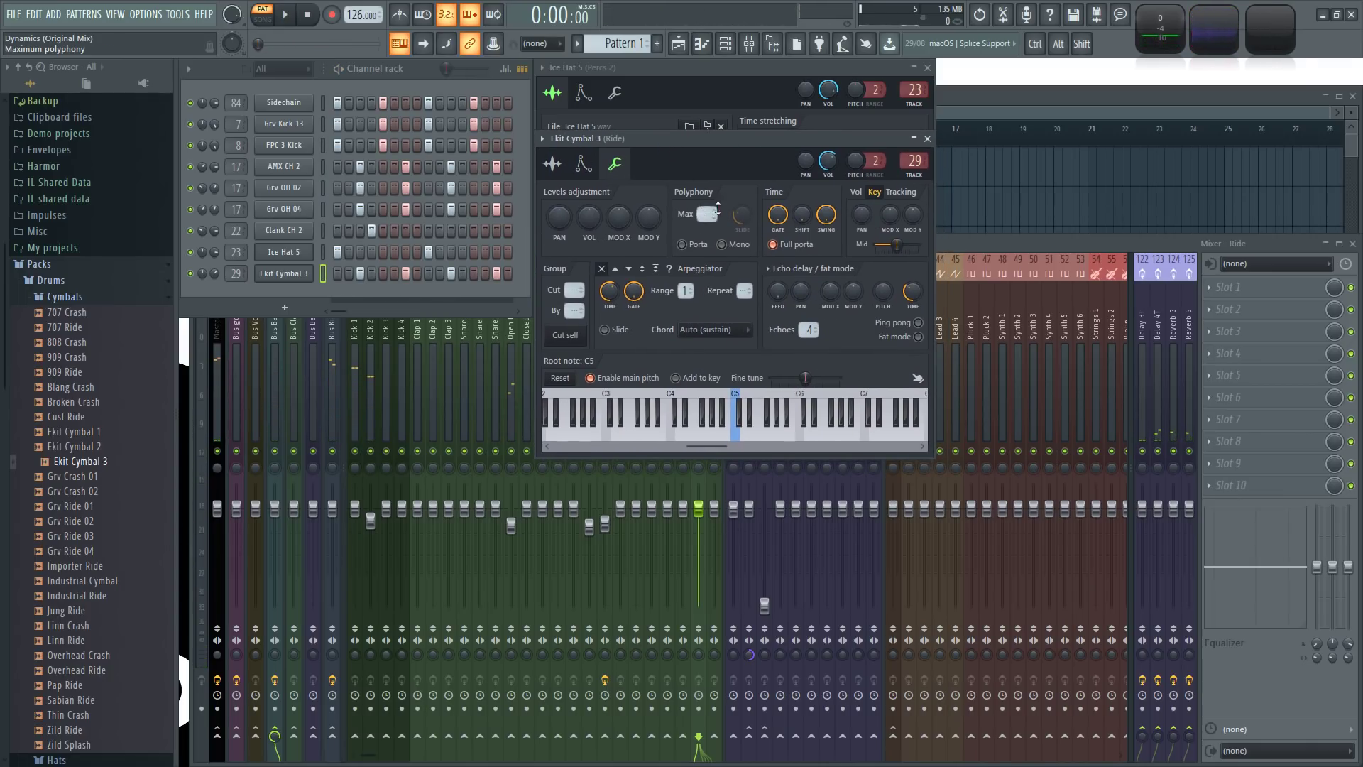
{"action": "left_click", "coordinate": [566, 335]}
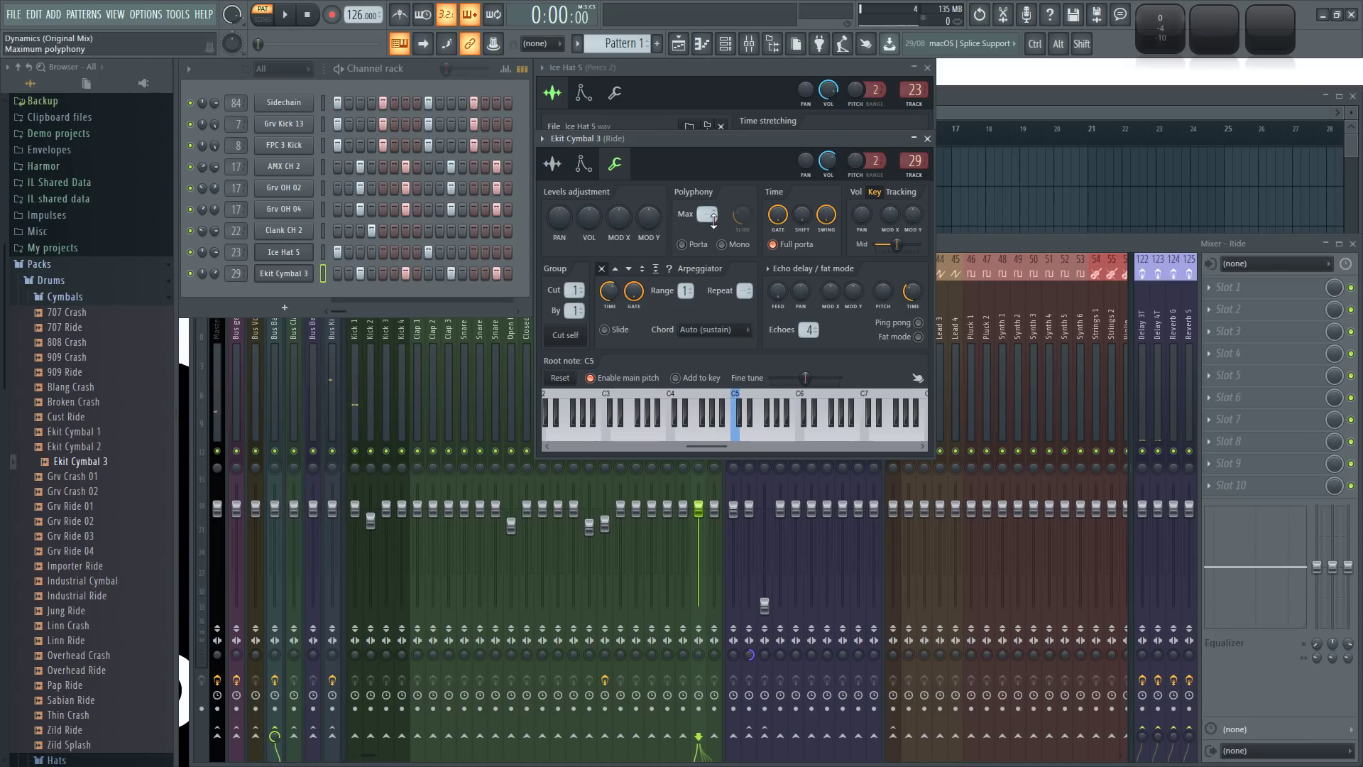
- Limit Ekit Cymbal 3 to a maximum polyphony of 1, close its channel settings and audition the pattern
{"action": "scroll", "coordinate": [707, 213], "scroll_direction": "up", "scroll_amount": 1}
{"action": "key", "text": "space"}
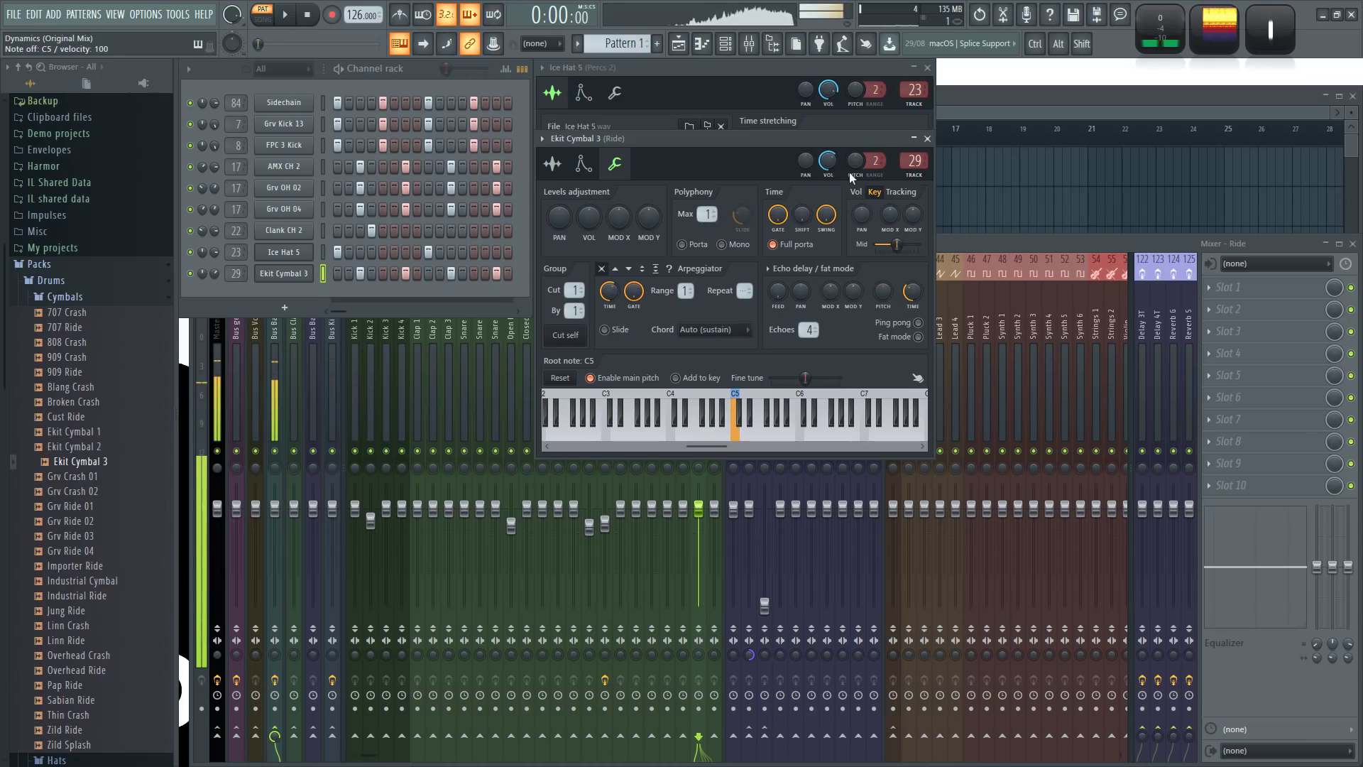
{"action": "left_click", "coordinate": [928, 138]}
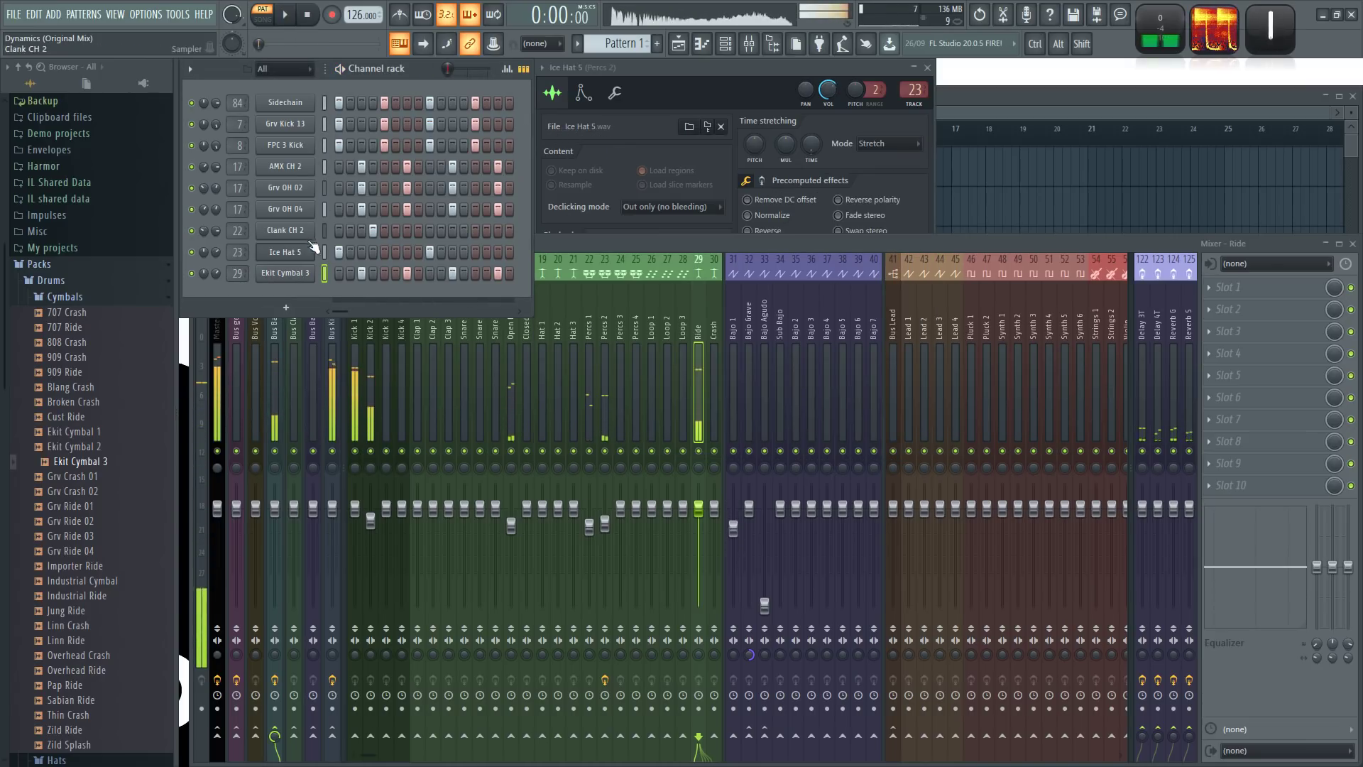
{"action": "key", "text": "space"}
- In the Ekit Cymbal 3 piano roll, copy the four notes onto steps 1, 5, 9 and 13 and lower the copies' velocity to about 38%
{"action": "right_click", "coordinate": [309, 278]}
{"action": "left_click", "coordinate": [333, 278]}
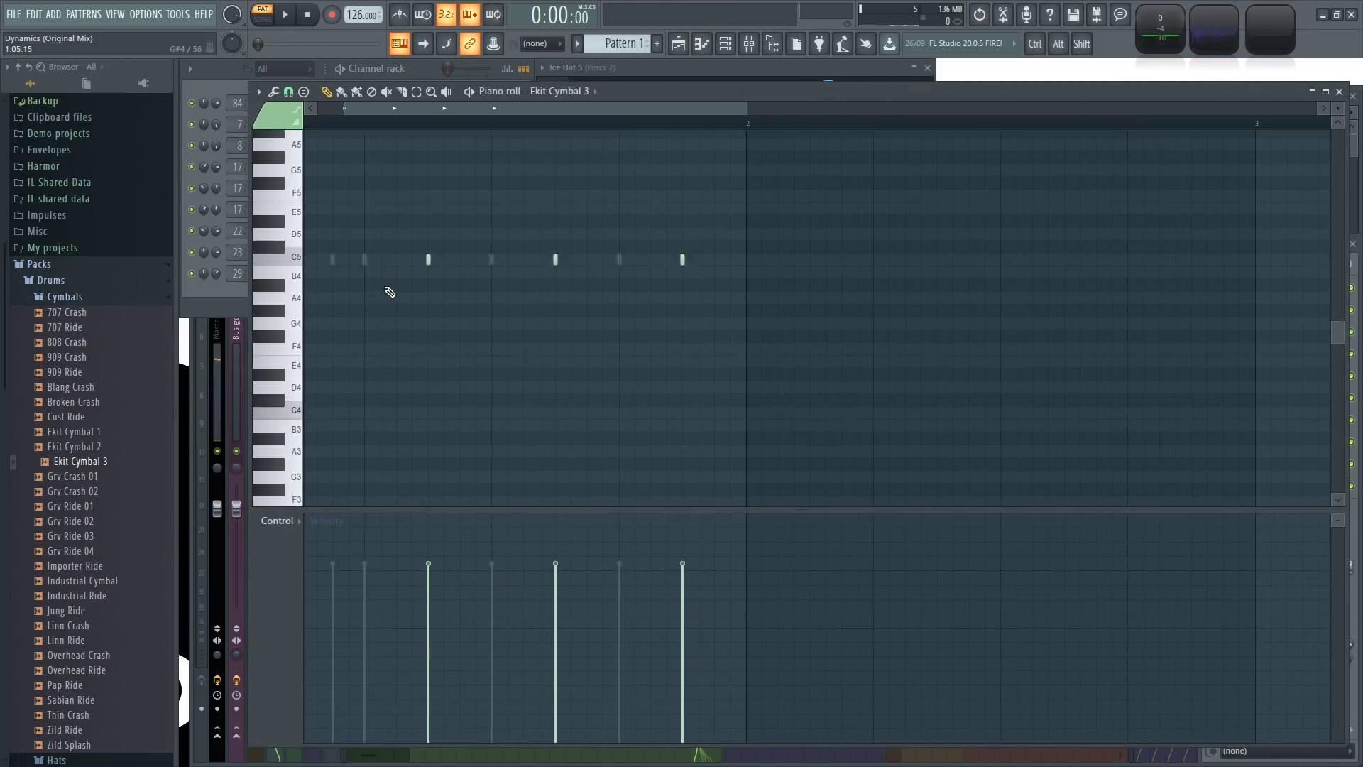
{"action": "scroll", "coordinate": [390, 292], "scroll_direction": "up", "scroll_amount": 2}
{"action": "left_click_drag", "start_coordinate": [479, 110], "coordinate": [432, 111]}
{"action": "left_click_drag", "start_coordinate": [1119, 372], "coordinate": [317, 256]}
{"action": "left_click_drag", "start_coordinate": [408, 307], "coordinate": [331, 308]}
{"action": "key", "text": "ctrl+v"}
{"action": "left_click_drag", "start_coordinate": [346, 660], "coordinate": [977, 659]}
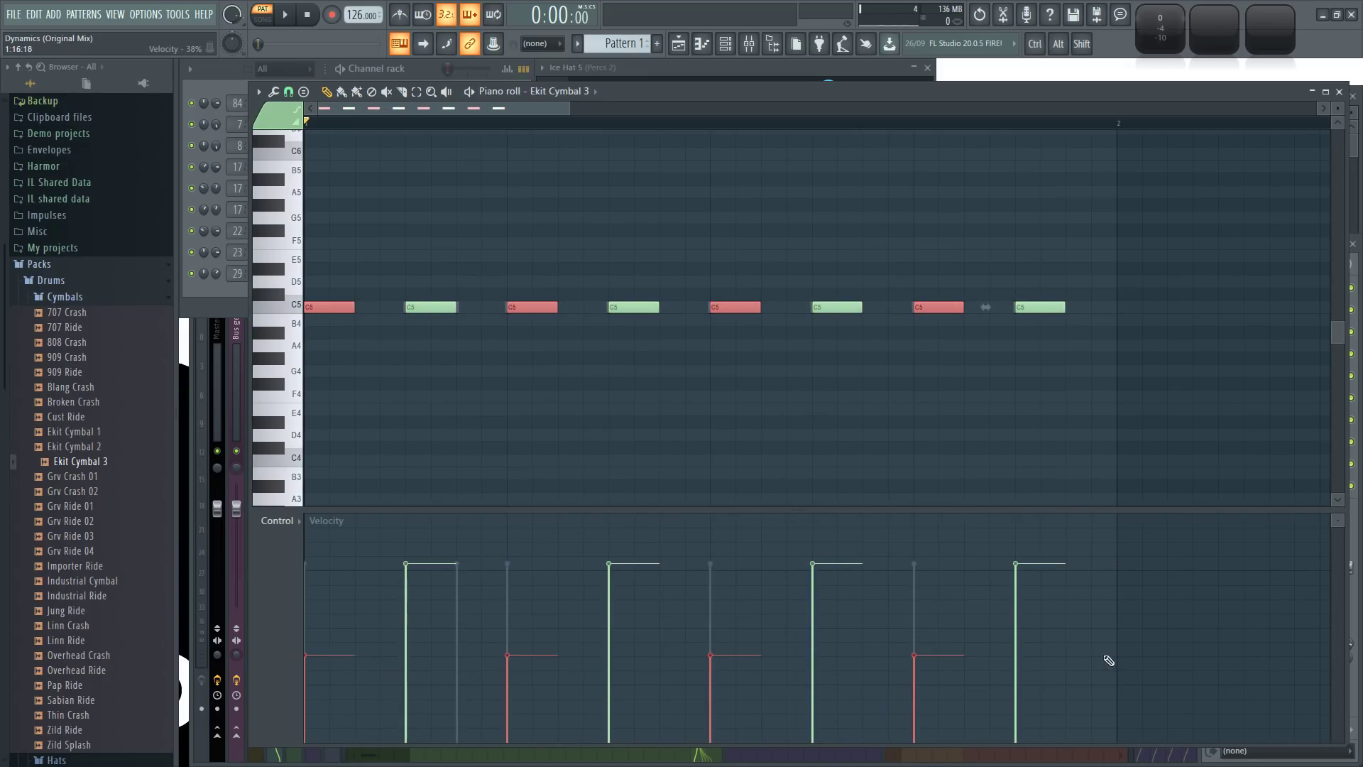
- Play the pattern, fine-tune the on-beat Ekit Cymbal 3 velocities to about 38%, deselect the notes and close the piano roll
{"action": "key", "text": "space"}
{"action": "mouse_move", "coordinate": [313, 703]}
{"action": "left_mouse_down"}
{"action": "mouse_move", "coordinate": [923, 698]}
{"action": "mouse_move", "coordinate": [326, 694]}
{"action": "mouse_move", "coordinate": [910, 680]}
{"action": "mouse_move", "coordinate": [332, 681]}
{"action": "mouse_move", "coordinate": [344, 672]}
{"action": "mouse_move", "coordinate": [1220, 671]}
{"action": "left_mouse_up"}
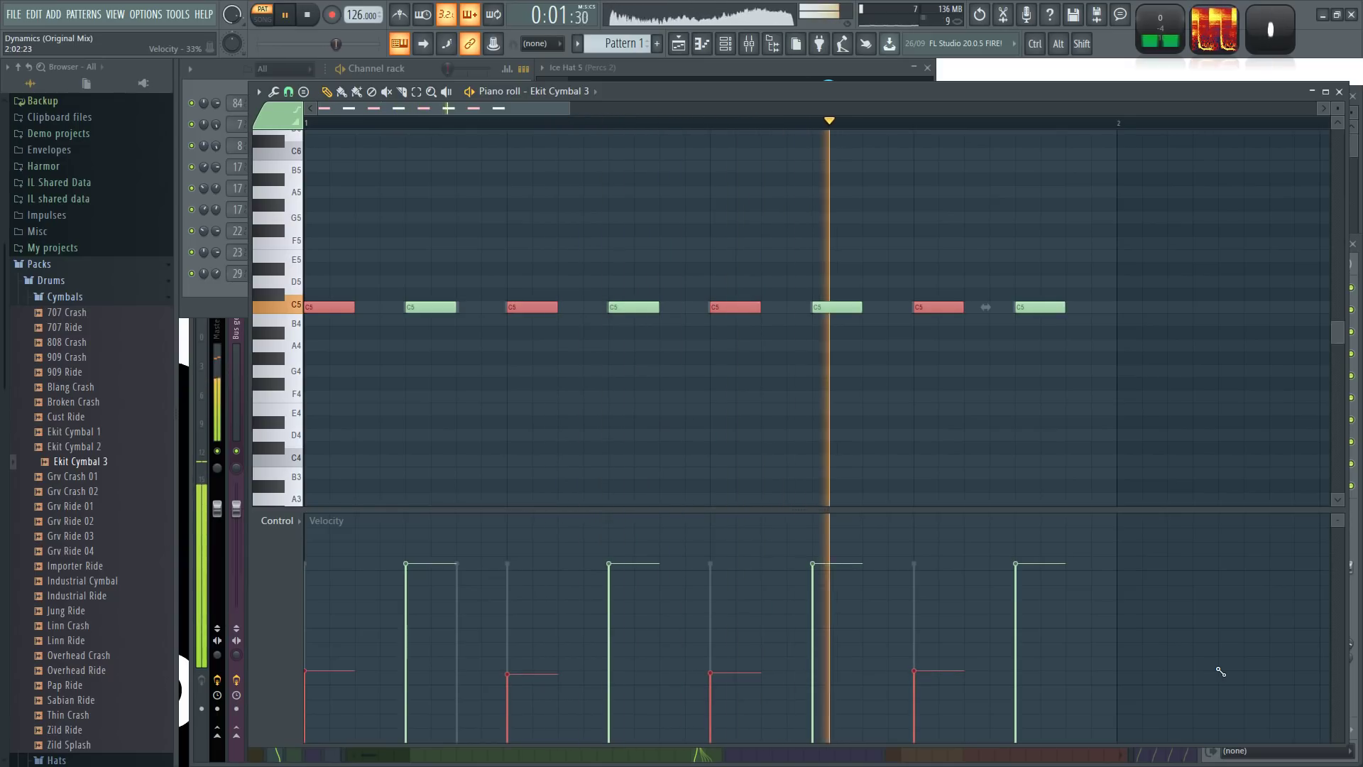
{"action": "left_click_drag", "start_coordinate": [298, 654], "coordinate": [1154, 659]}
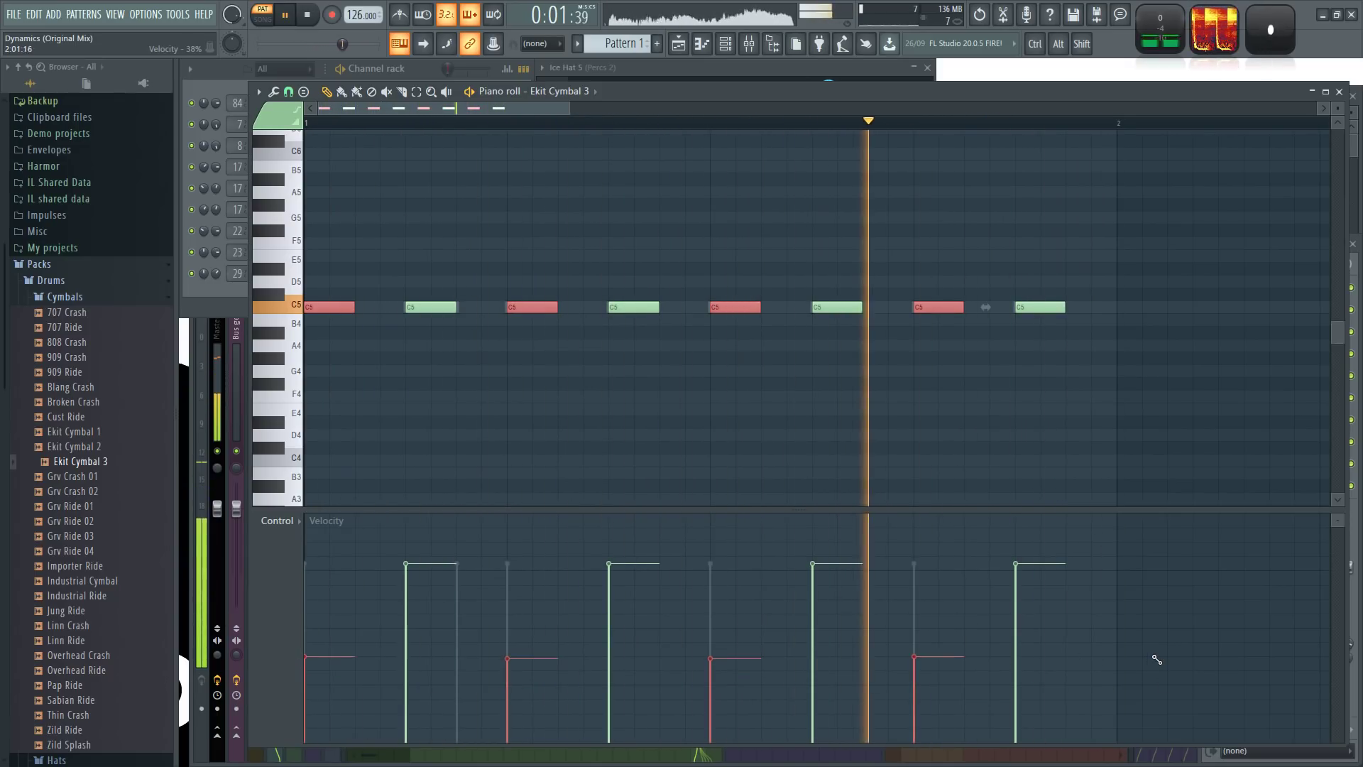
{"action": "key", "text": "ctrl+d"}
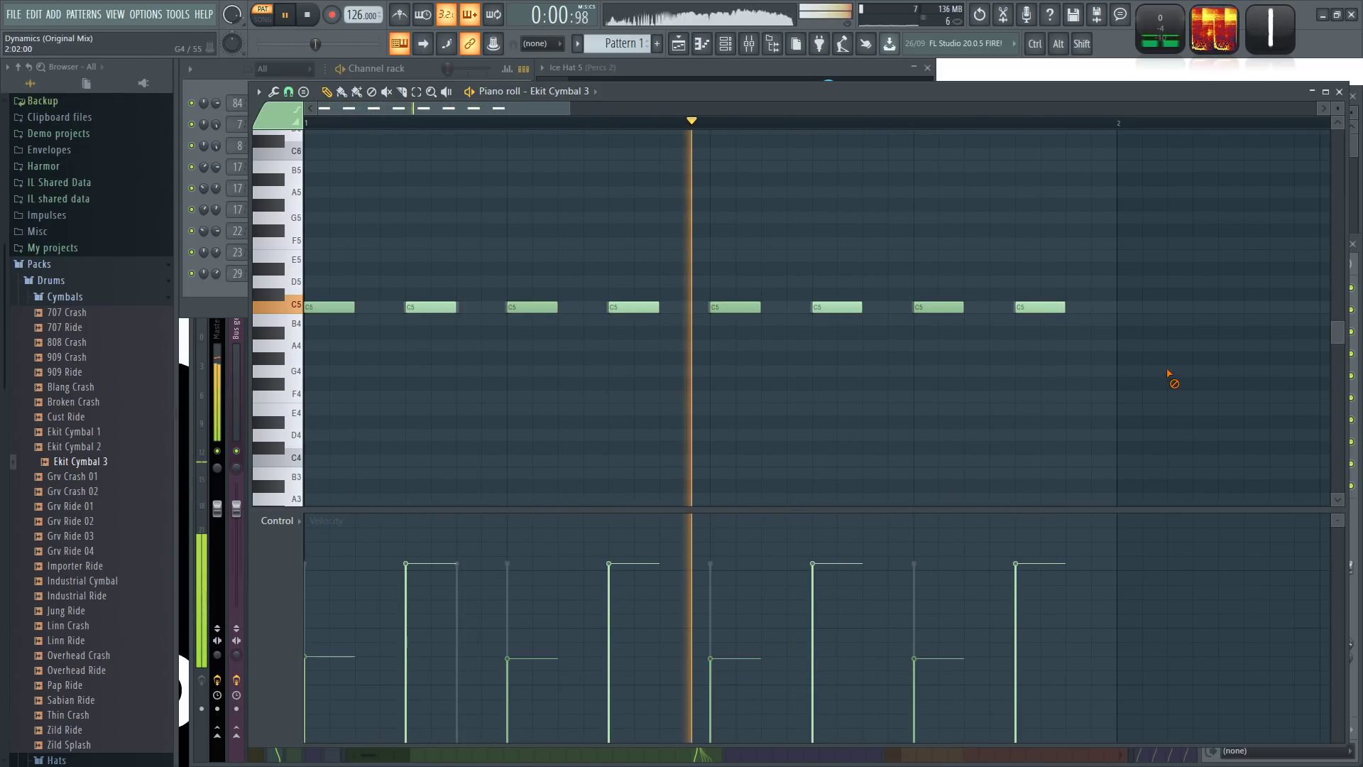
{"action": "left_click", "coordinate": [1342, 91]}
{"action": "key", "text": "space"}
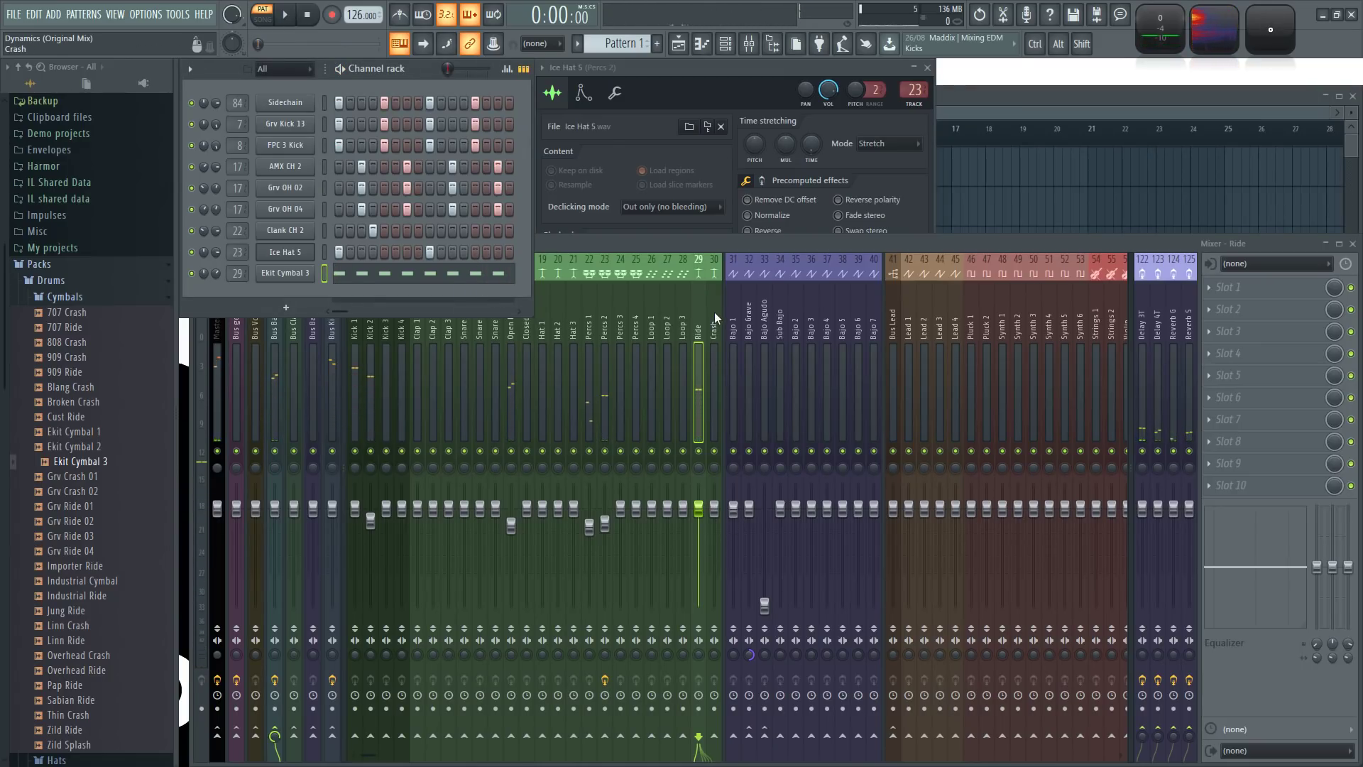
- Cut all three equalizer bands of the soloed Ride track, most strongly the lows, and send the track to Reverb G while auditioning
{"action": "left_click", "coordinate": [716, 317]}
{"action": "key", "text": "space"}
{"action": "mouse_move", "coordinate": [1255, 575]}
{"action": "left_mouse_down"}
{"action": "mouse_move", "coordinate": [1256, 589]}
{"action": "mouse_move", "coordinate": [1292, 586]}
{"action": "mouse_move", "coordinate": [1282, 581]}
{"action": "left_mouse_up"}
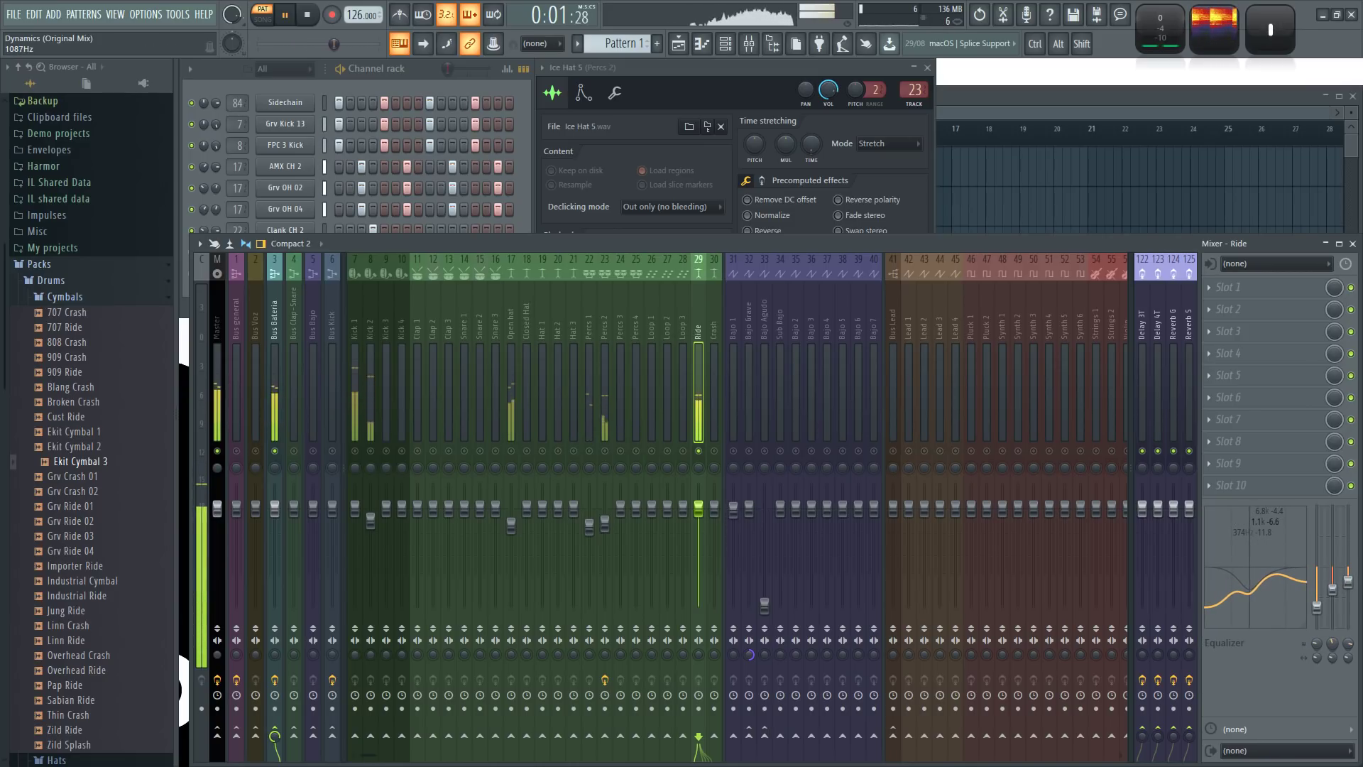
{"action": "key", "text": "space"}
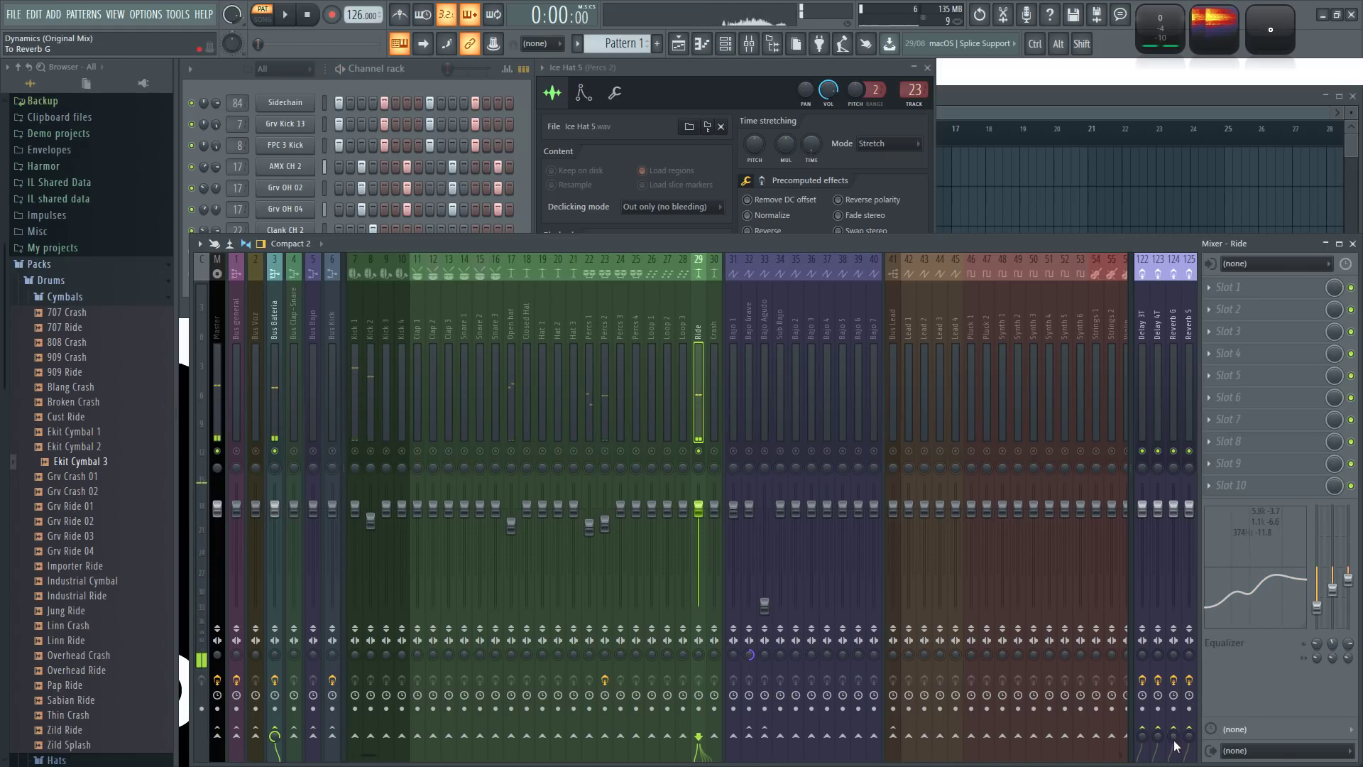
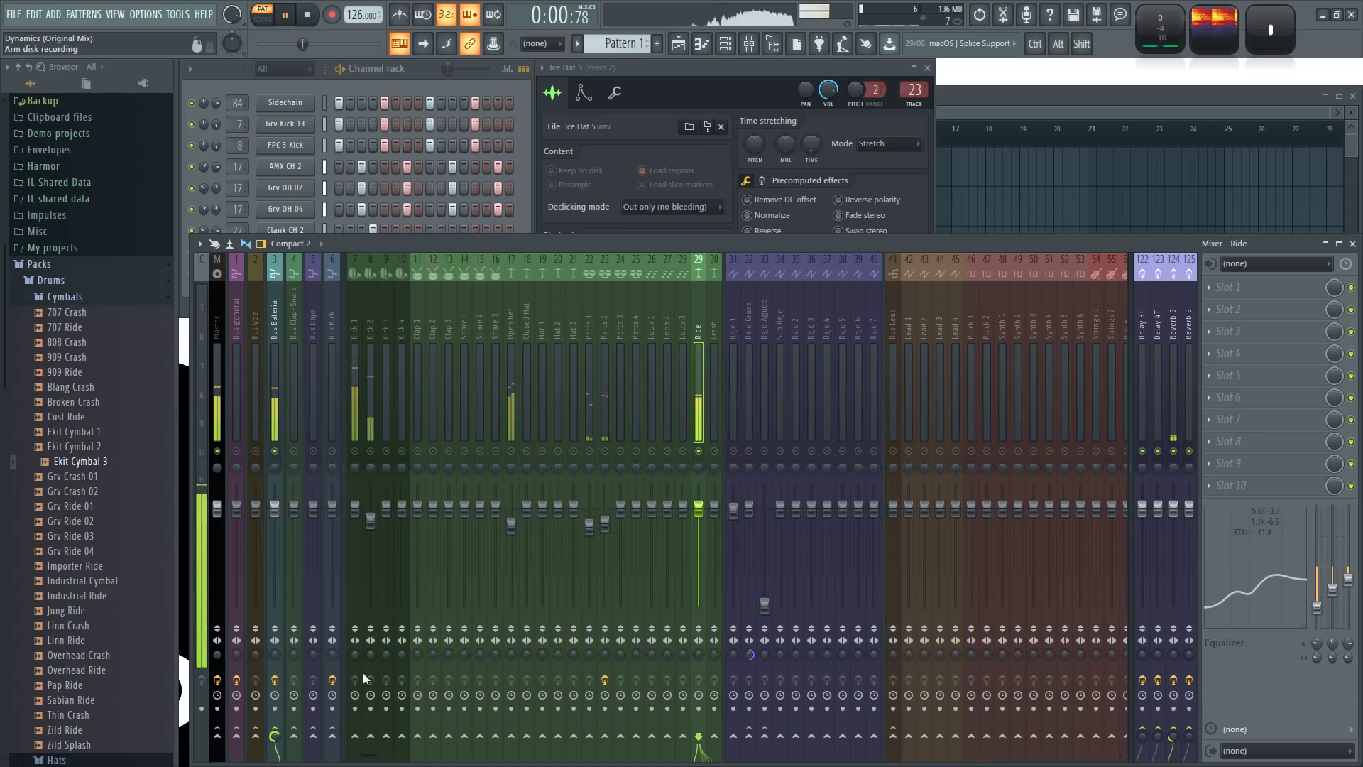
{"action": "key", "text": "space"}
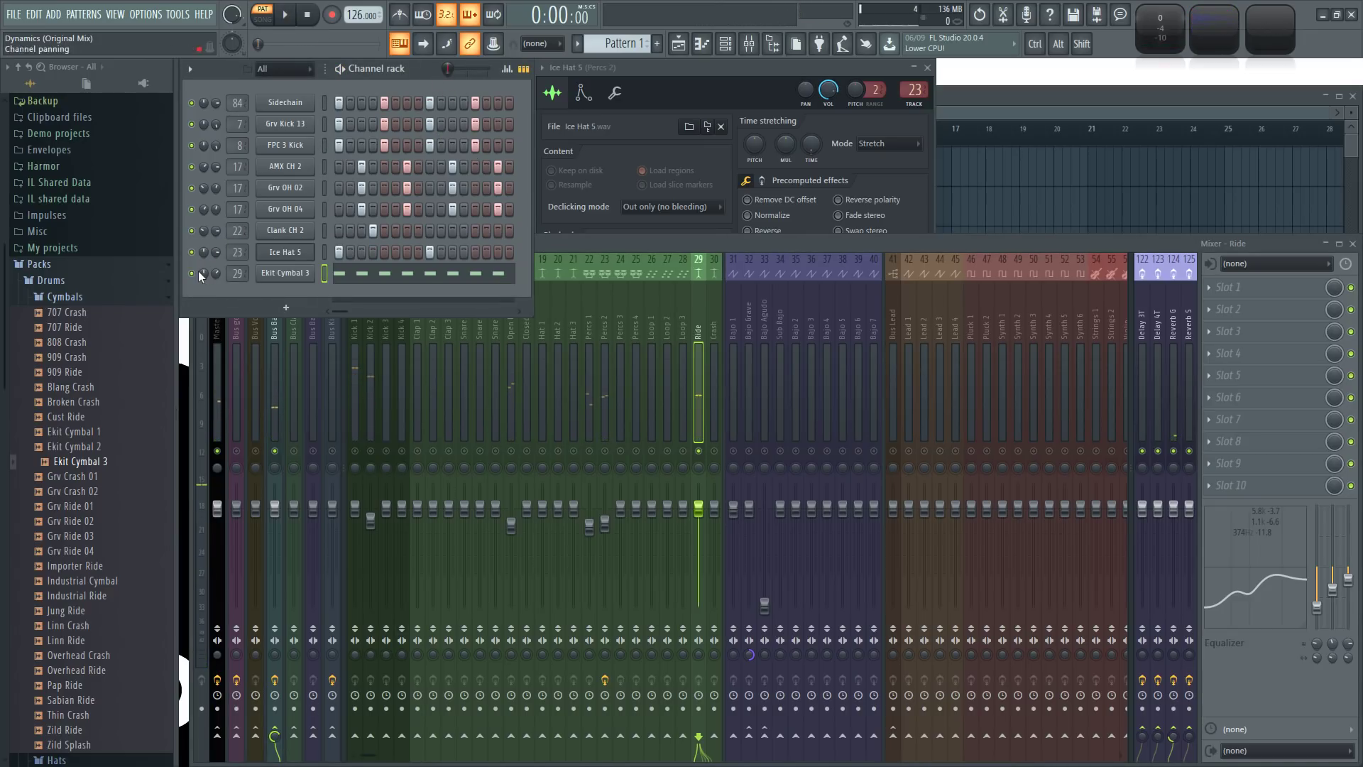
- Unsolo the Ride track and play the full drum pattern to check the cymbal in context
{"action": "left_click", "coordinate": [699, 452], "text": "ctrl"}
{"action": "left_click", "coordinate": [699, 452], "text": "ctrl"}
{"action": "left_click", "coordinate": [700, 452], "text": "ctrl"}
{"action": "left_click", "coordinate": [417, 69]}
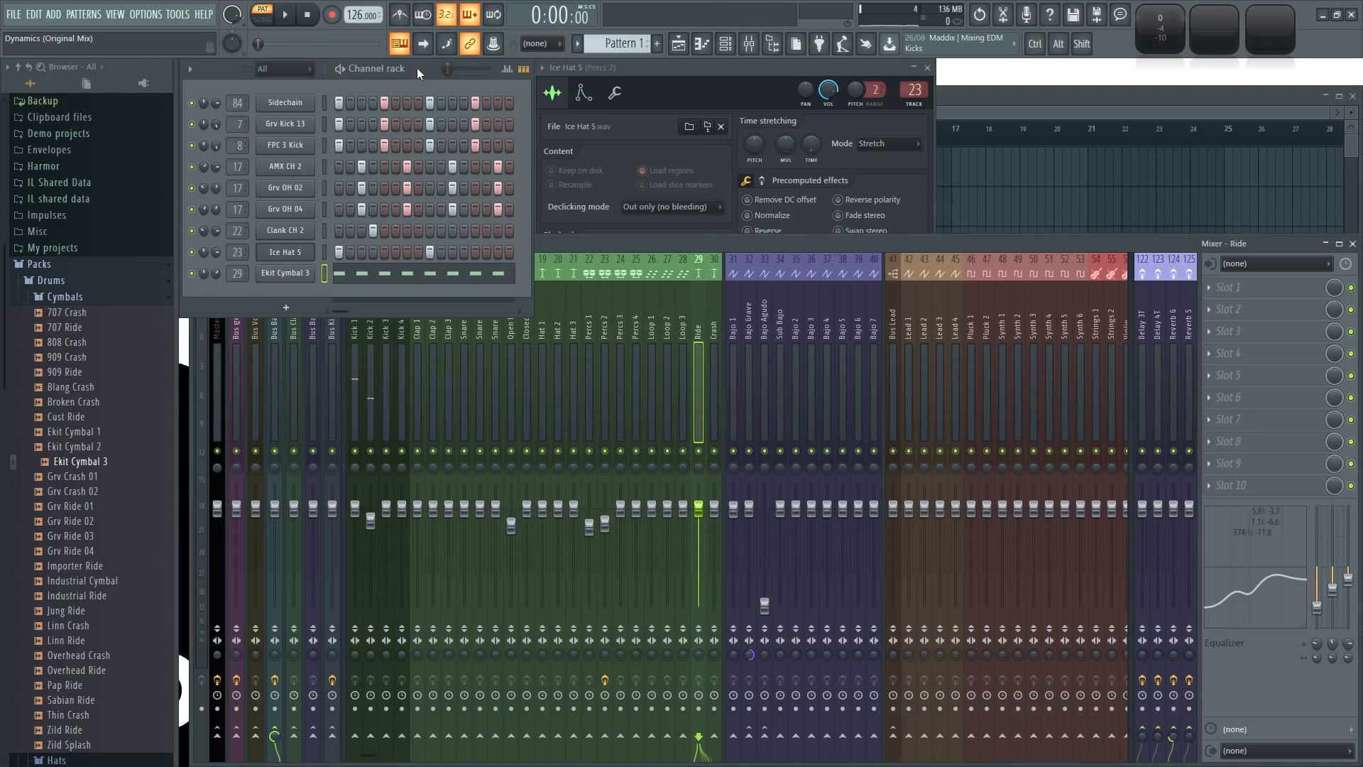
{"action": "key", "text": "space"}
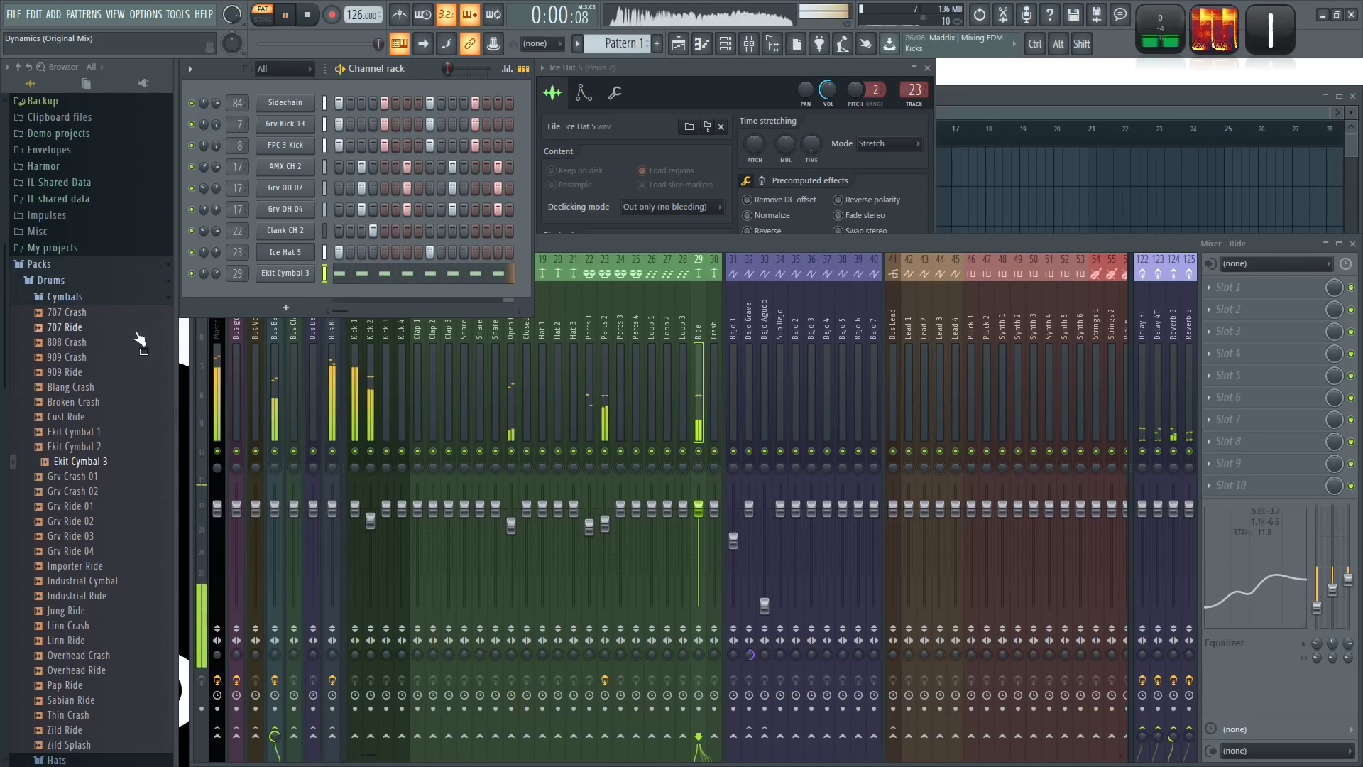
{"action": "key", "text": "space"}
- Collapse the Cymbals folder, open Percussion and preview its samples, including Ekit Clap 2
{"action": "left_click", "coordinate": [65, 297]}
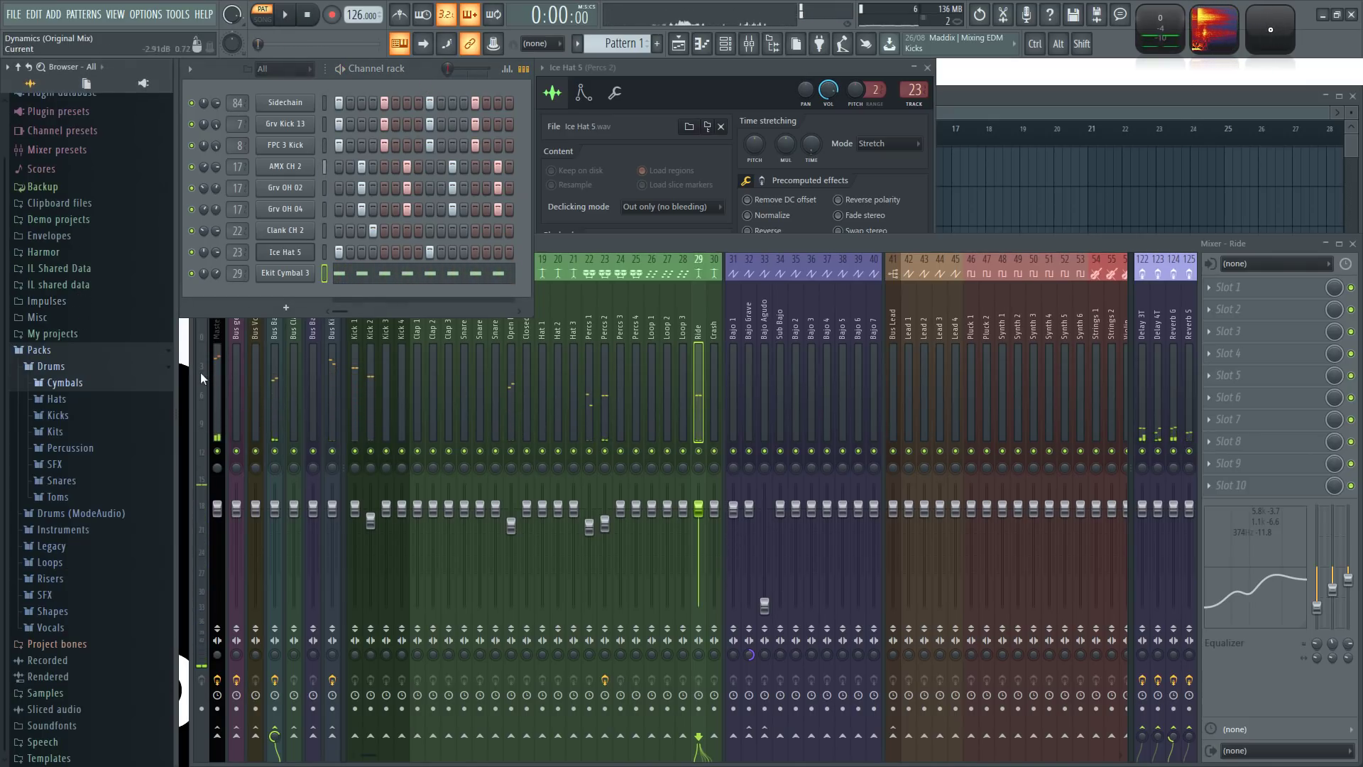
{"action": "left_click", "coordinate": [100, 448]}
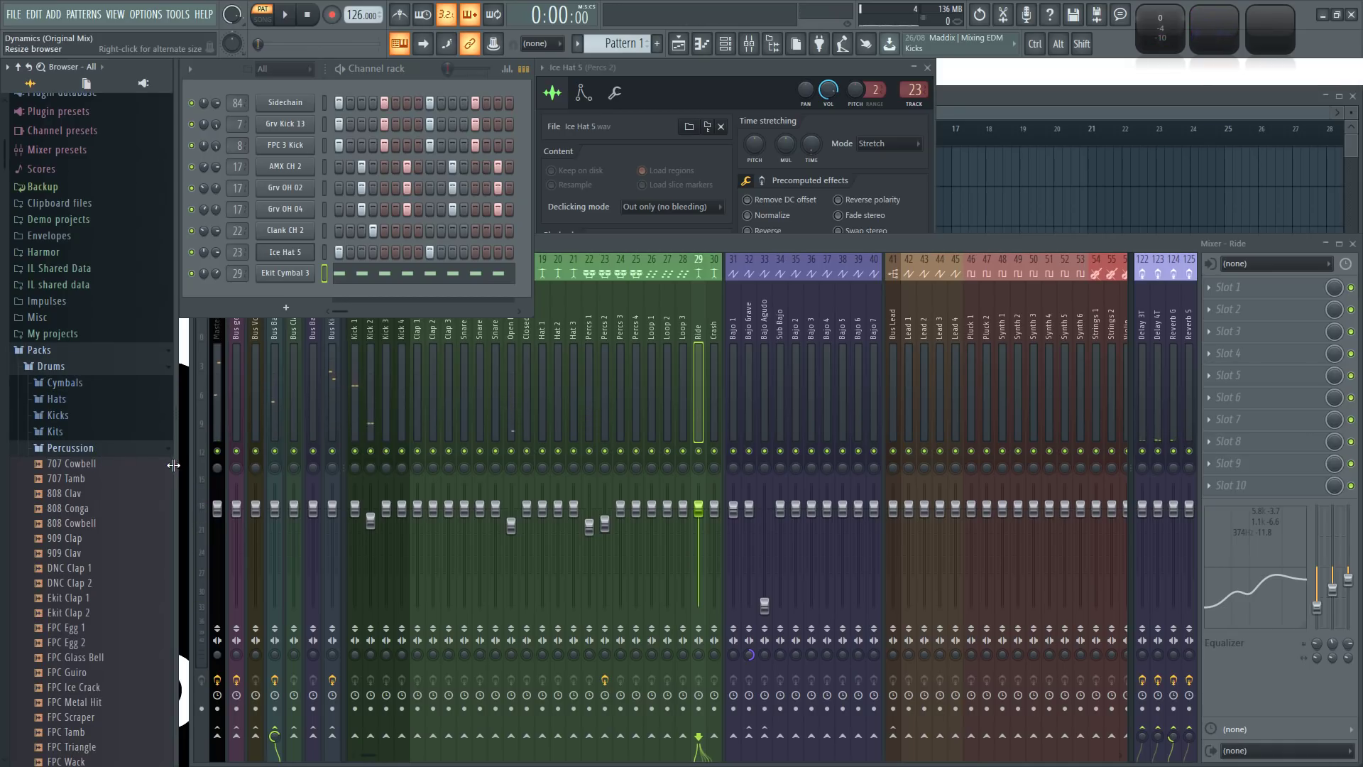
{"action": "left_click", "coordinate": [98, 480]}
{"action": "scroll", "coordinate": [99, 483], "scroll_direction": "down", "scroll_amount": 6}
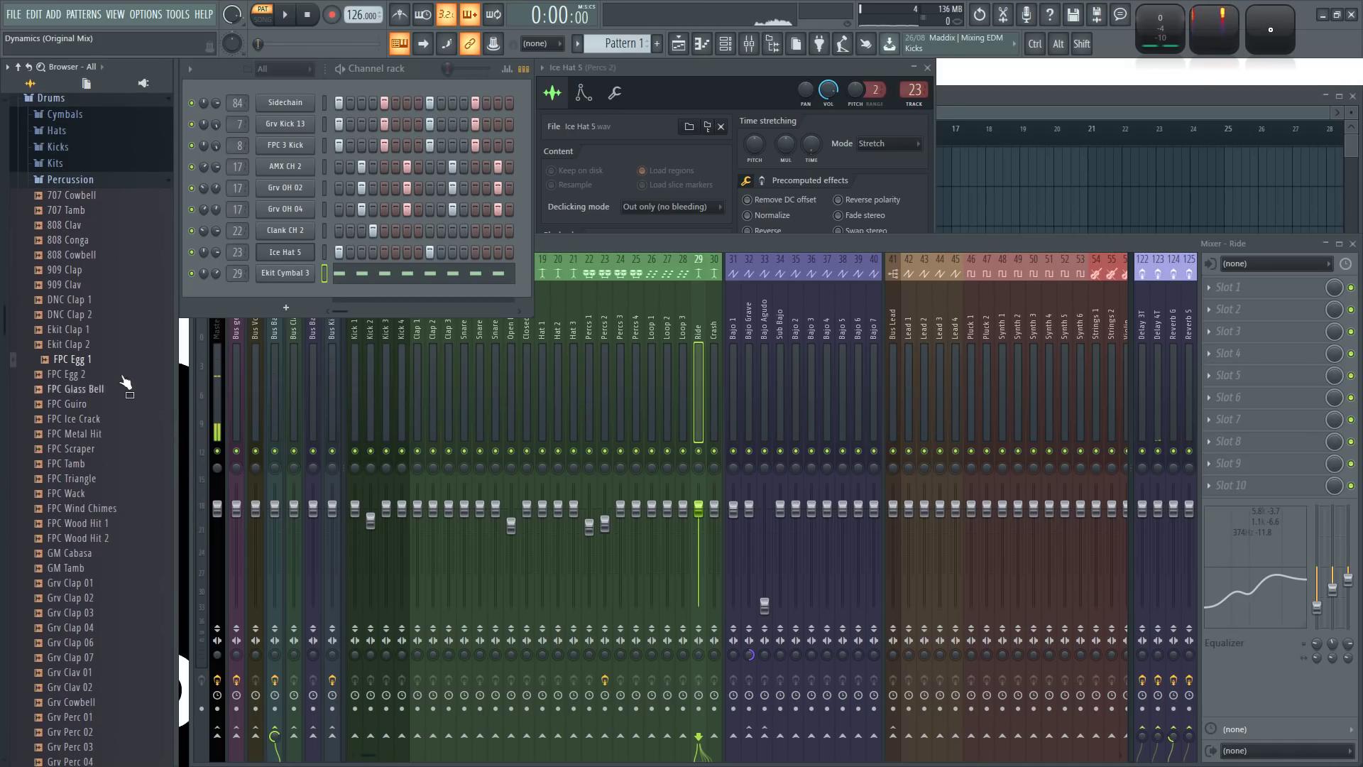
{"action": "left_click", "coordinate": [91, 347]}
- Add Ekit Clap 2 as a channel, place it on step 16 and route it to the Clap 3 track 13
{"action": "left_click_drag", "start_coordinate": [91, 350], "coordinate": [291, 294]}
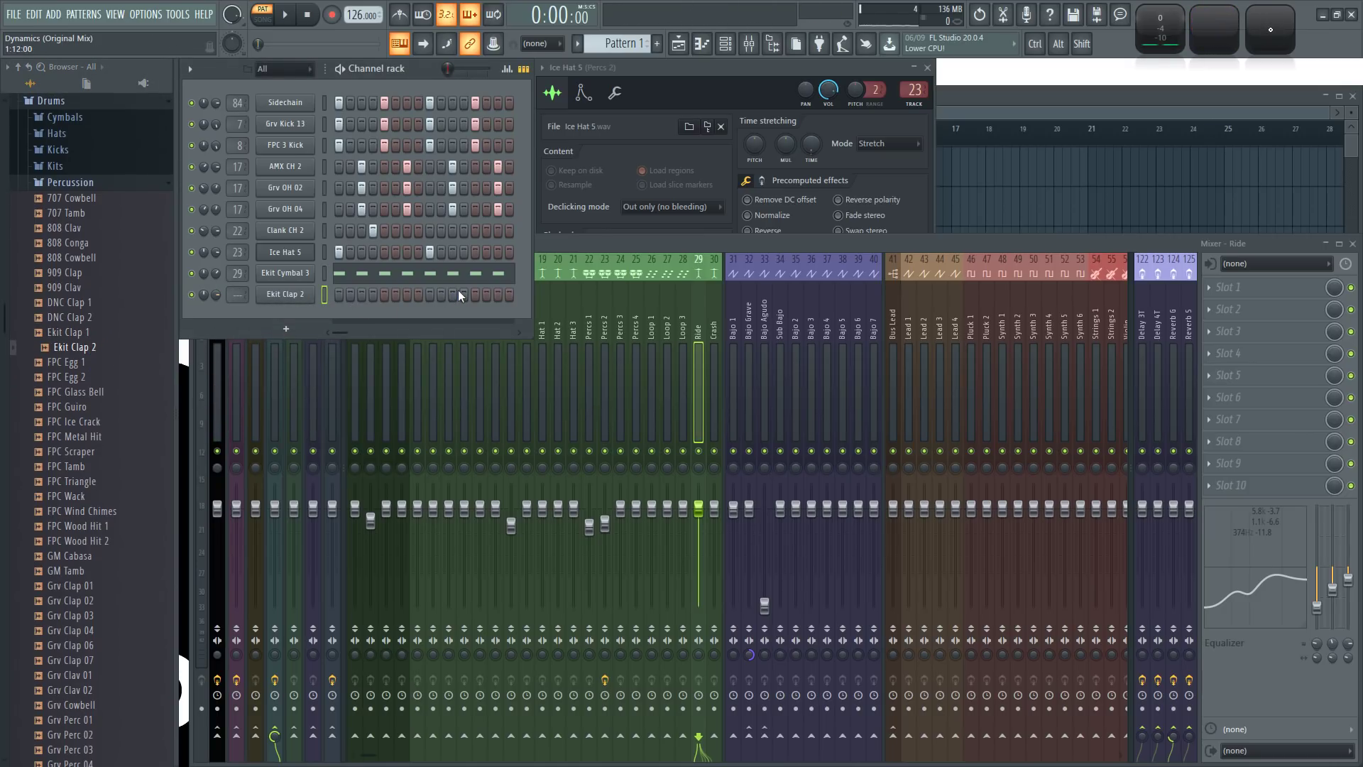
{"action": "left_click", "coordinate": [510, 294]}
{"action": "key", "text": "space"}
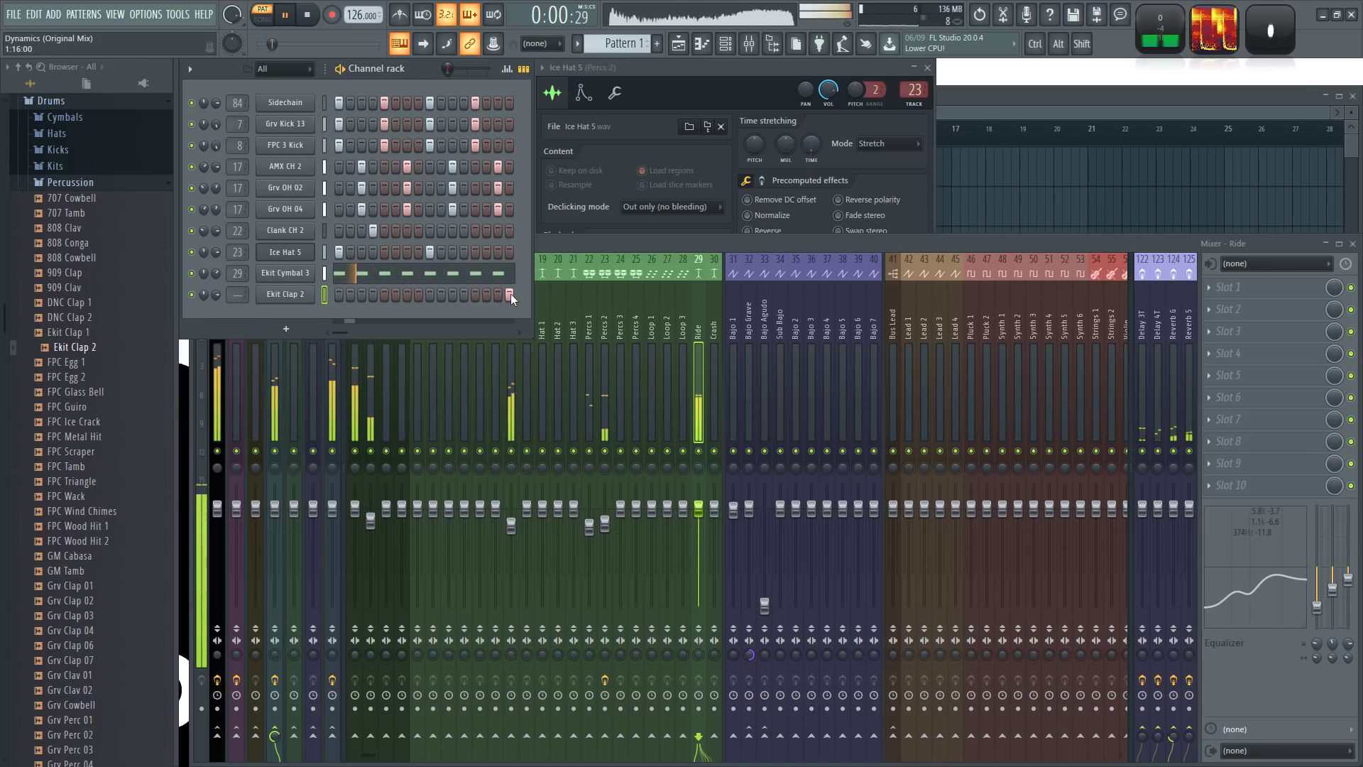
{"action": "key", "text": "space"}
{"action": "left_click_drag", "start_coordinate": [238, 295], "coordinate": [238, 259]}
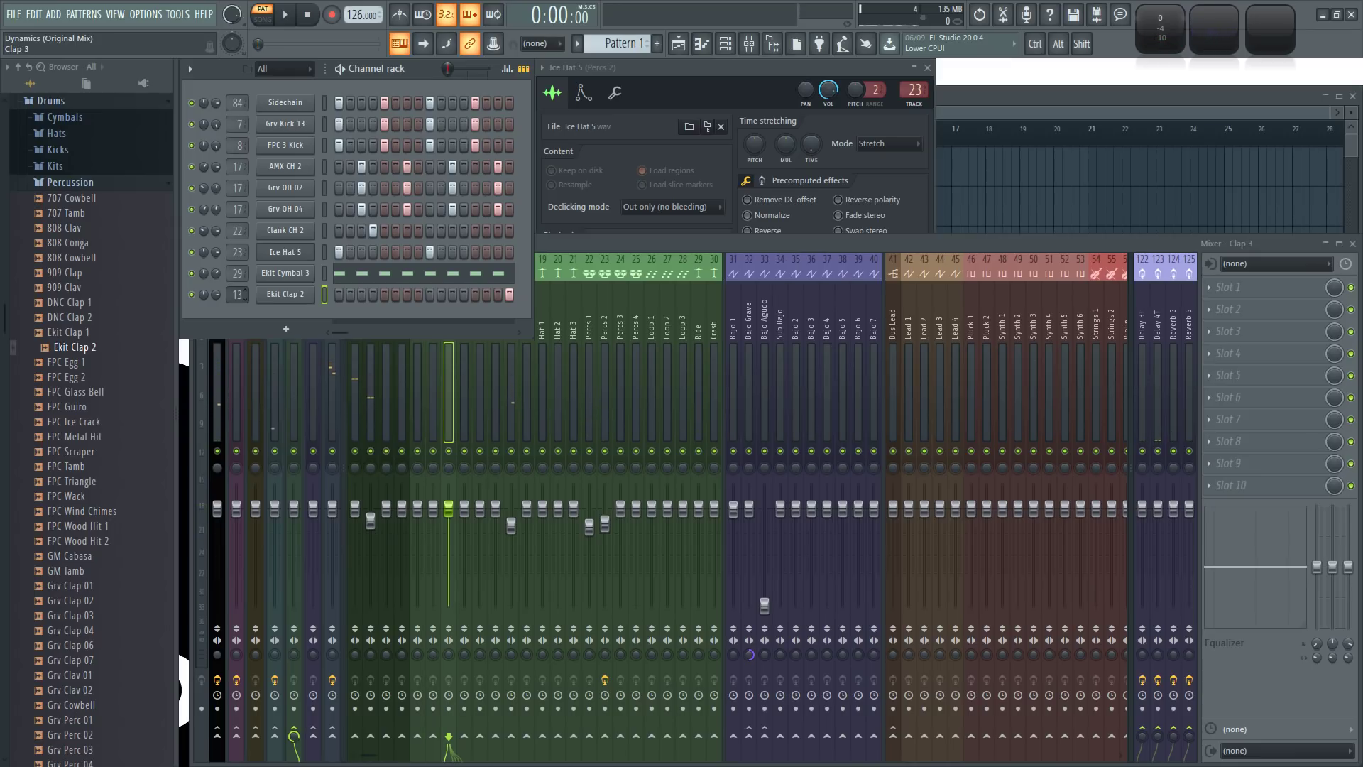
- Lower the Clap 3 track's fader to about -4.7 dB and send it to Delay 4T and Reverb G while auditioning the pattern
{"action": "left_click", "coordinate": [599, 236]}
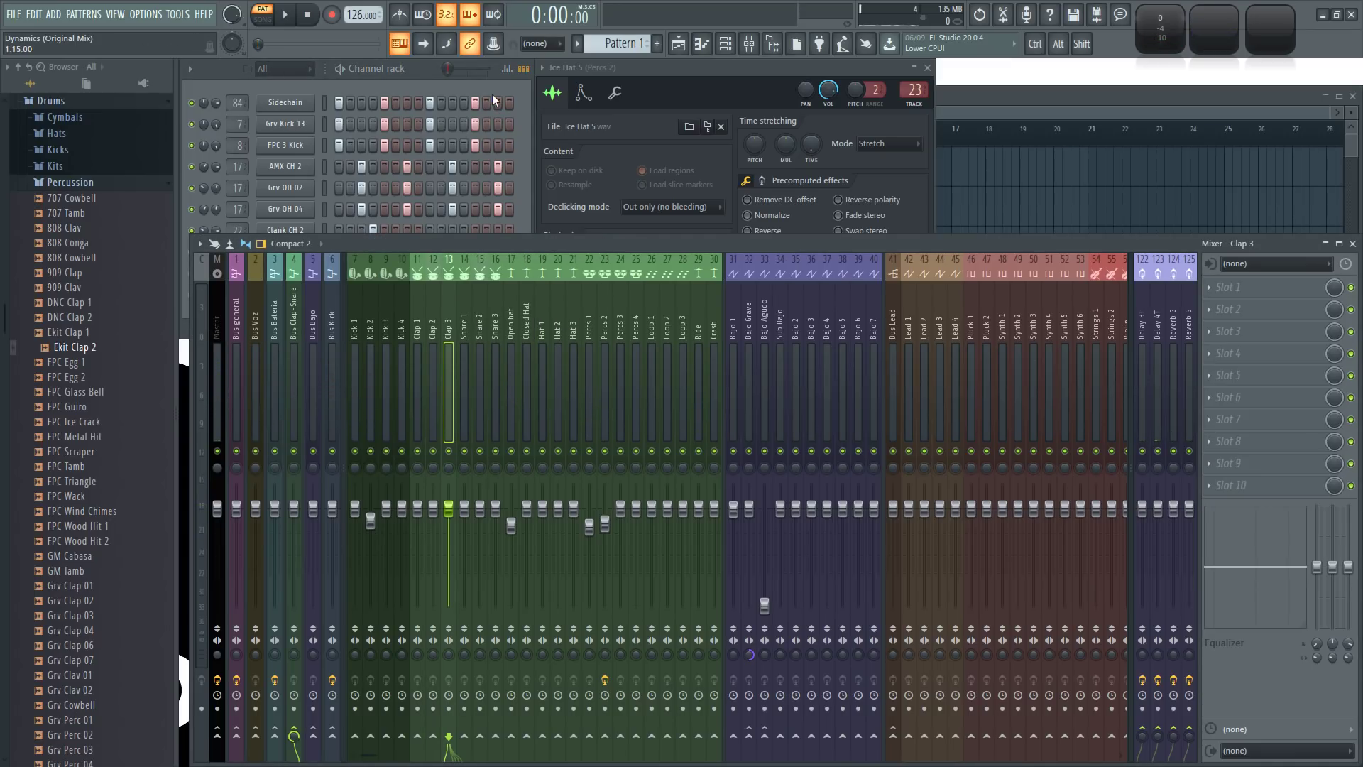
{"action": "left_click", "coordinate": [424, 67]}
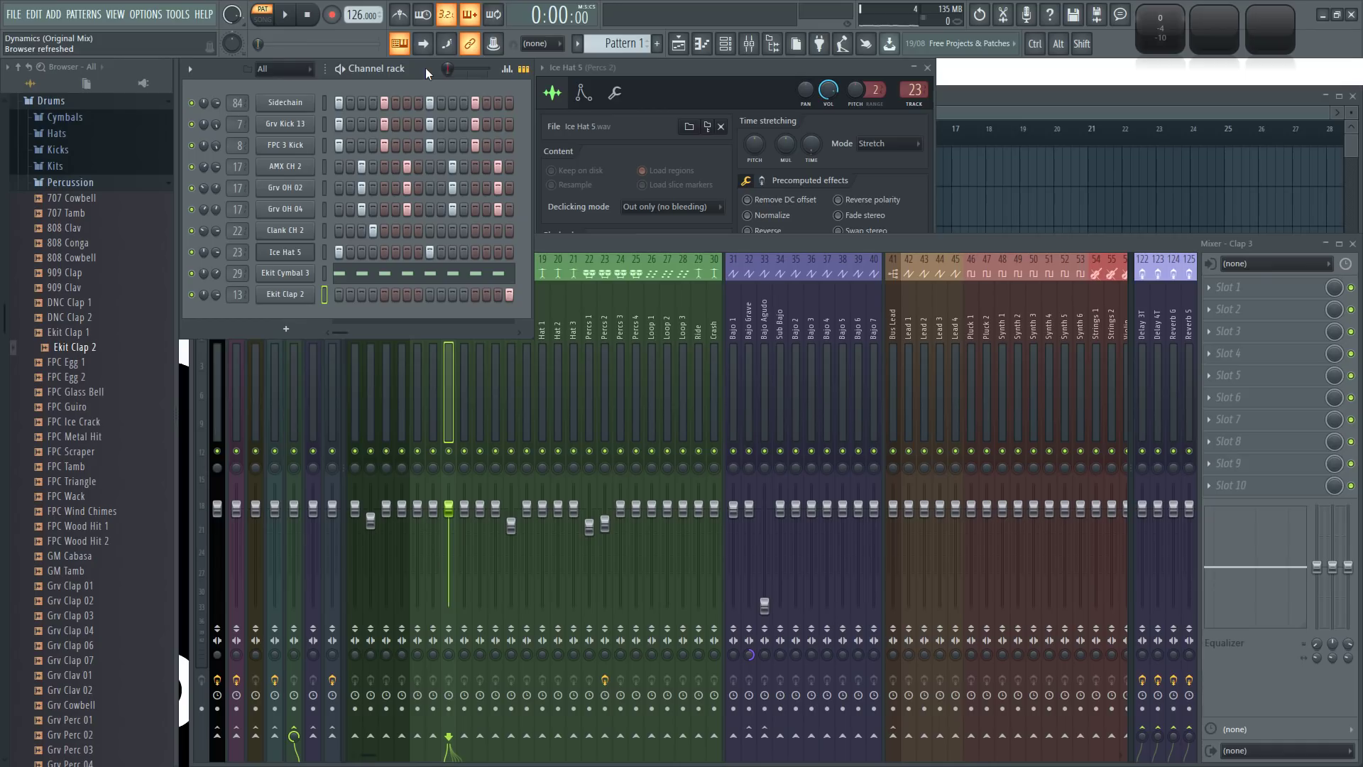
{"action": "key", "text": "space"}
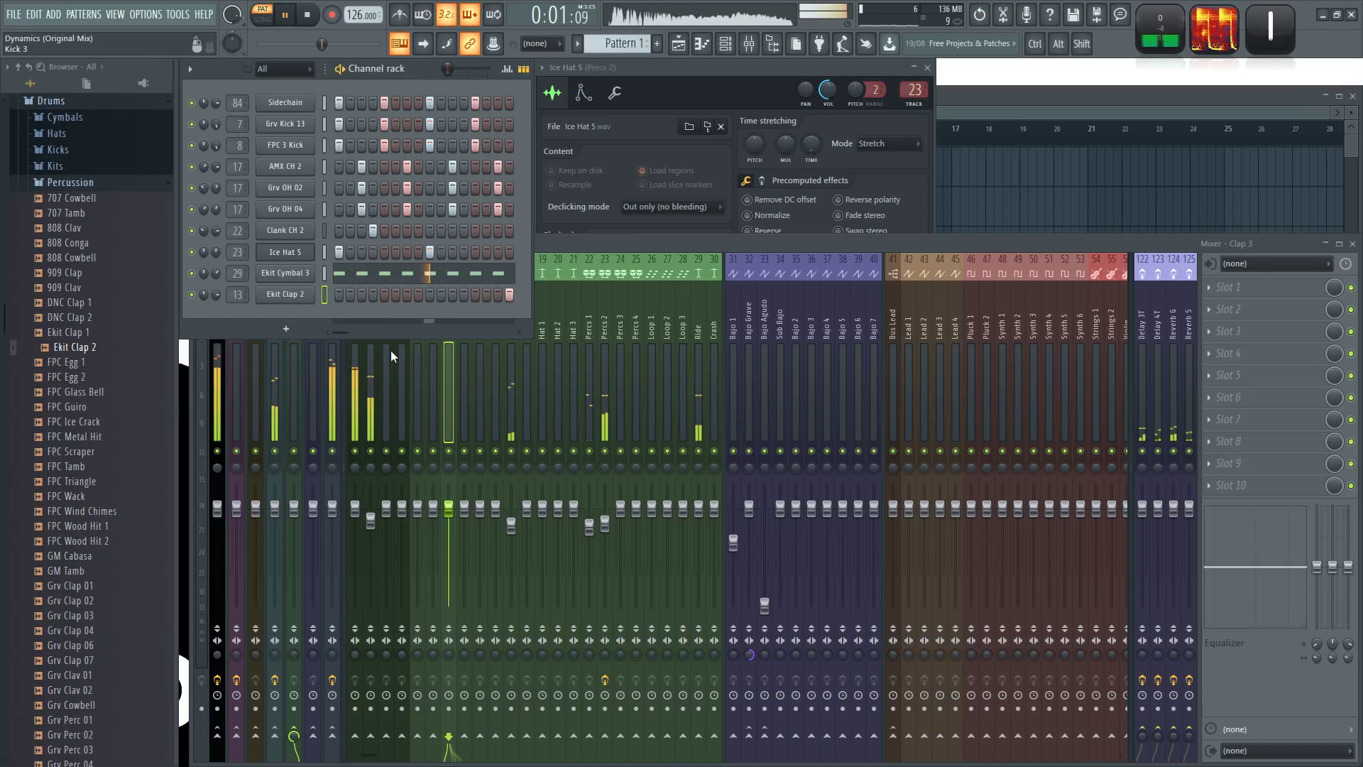
{"action": "key", "text": "space"}
{"action": "left_click", "coordinate": [599, 253]}
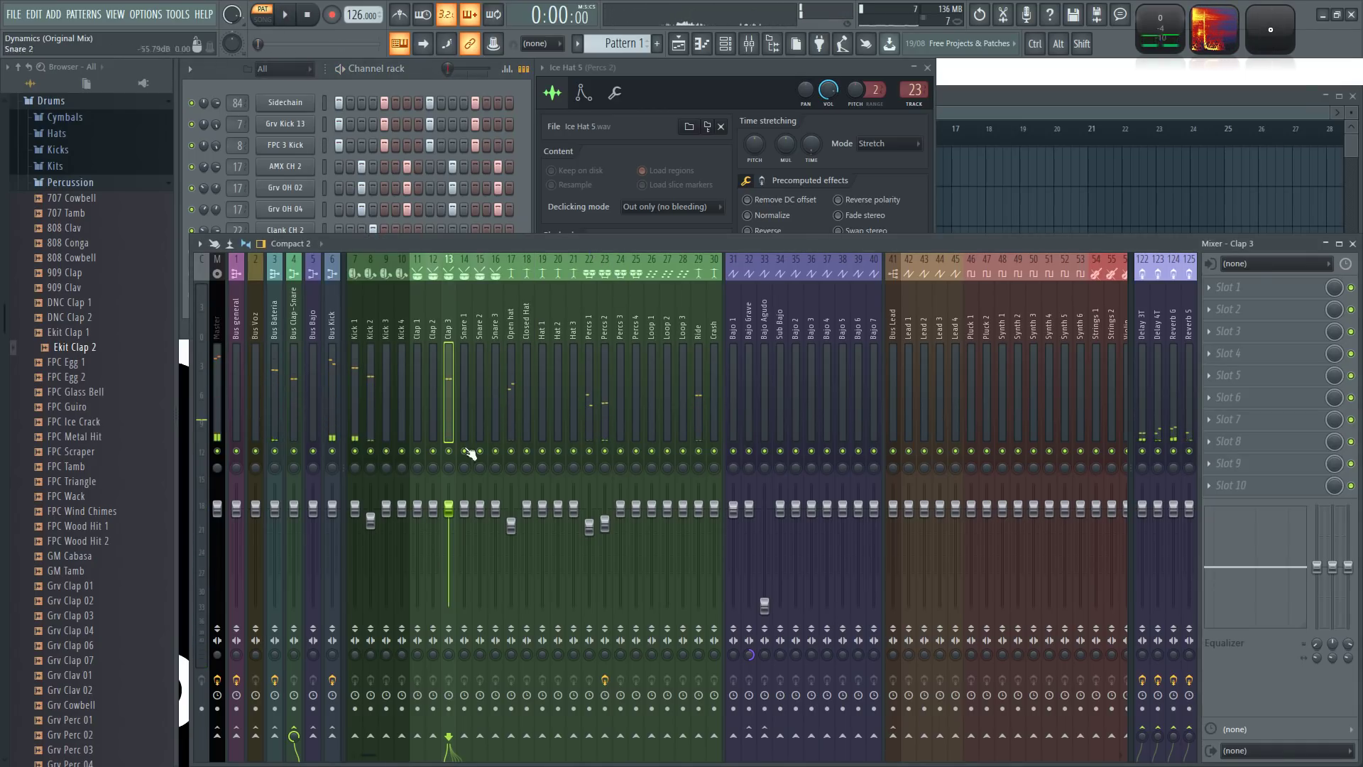
{"action": "left_click", "coordinate": [419, 66]}
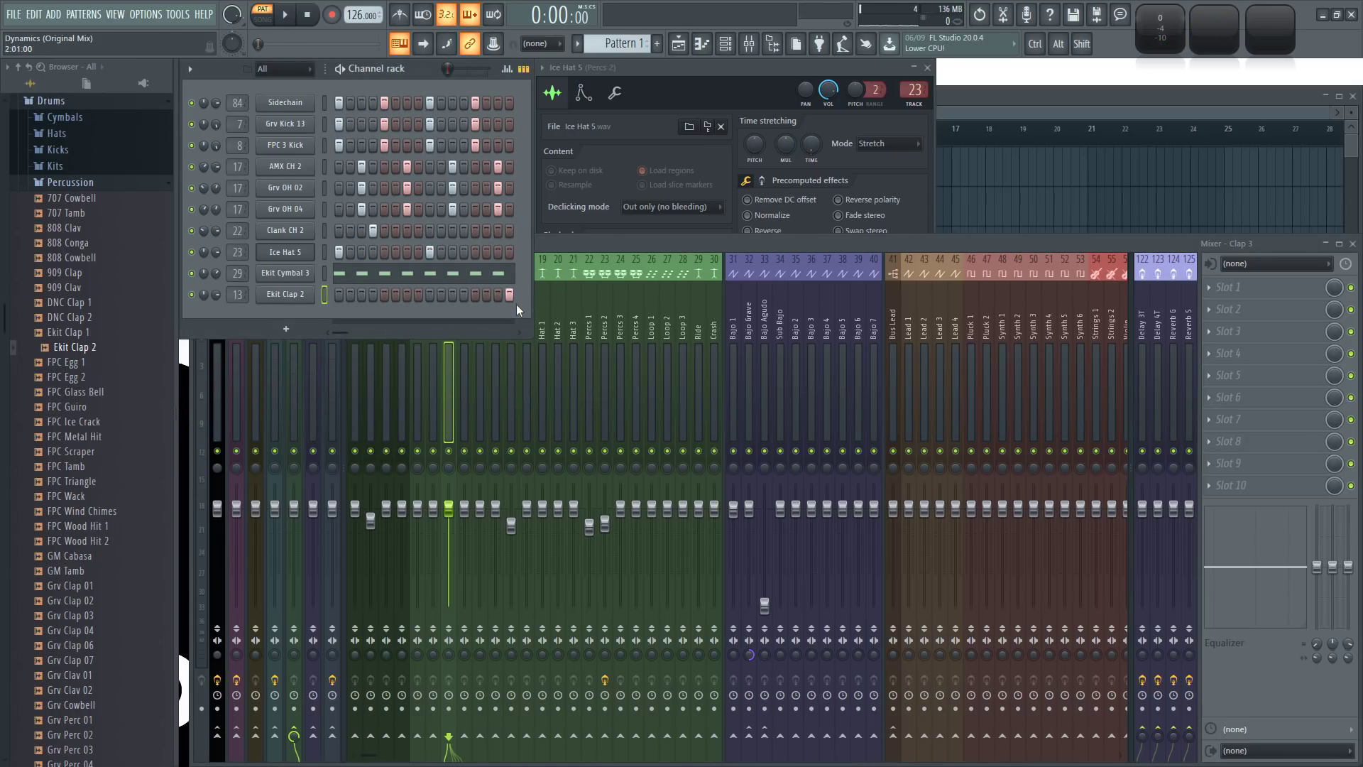
{"action": "key", "text": "space"}
{"action": "left_click", "coordinate": [586, 244]}
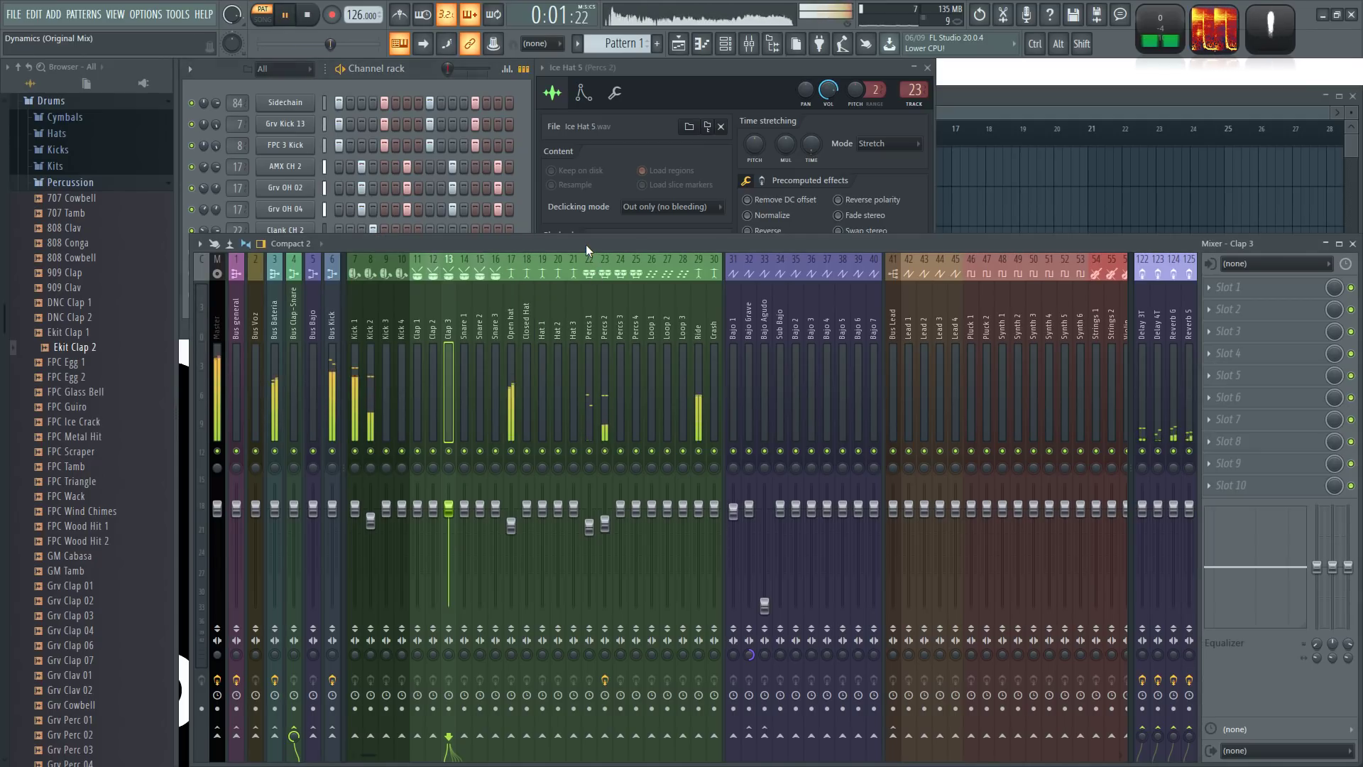
{"action": "key", "text": "space"}
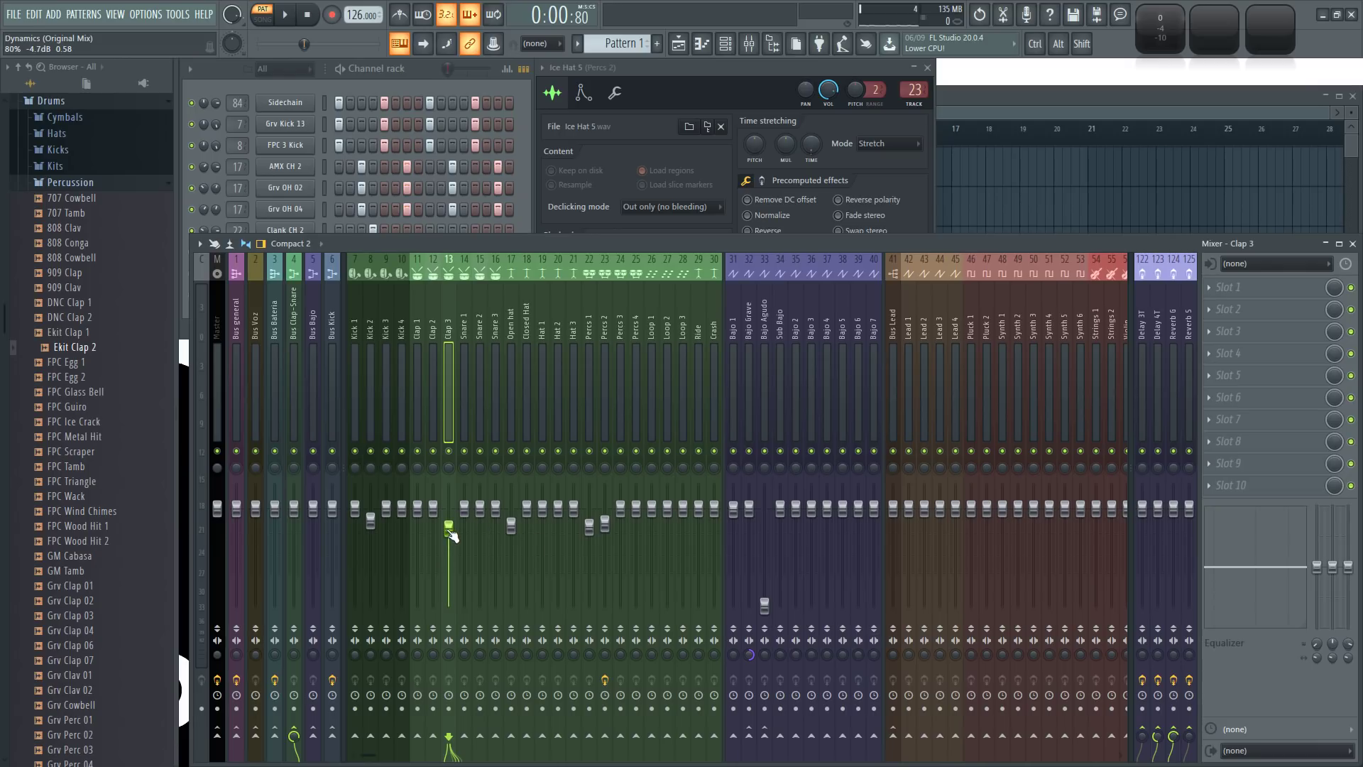
- Play the full pattern and readjust the Clap 3 track's send to Delay 4T
{"action": "left_click", "coordinate": [425, 65]}
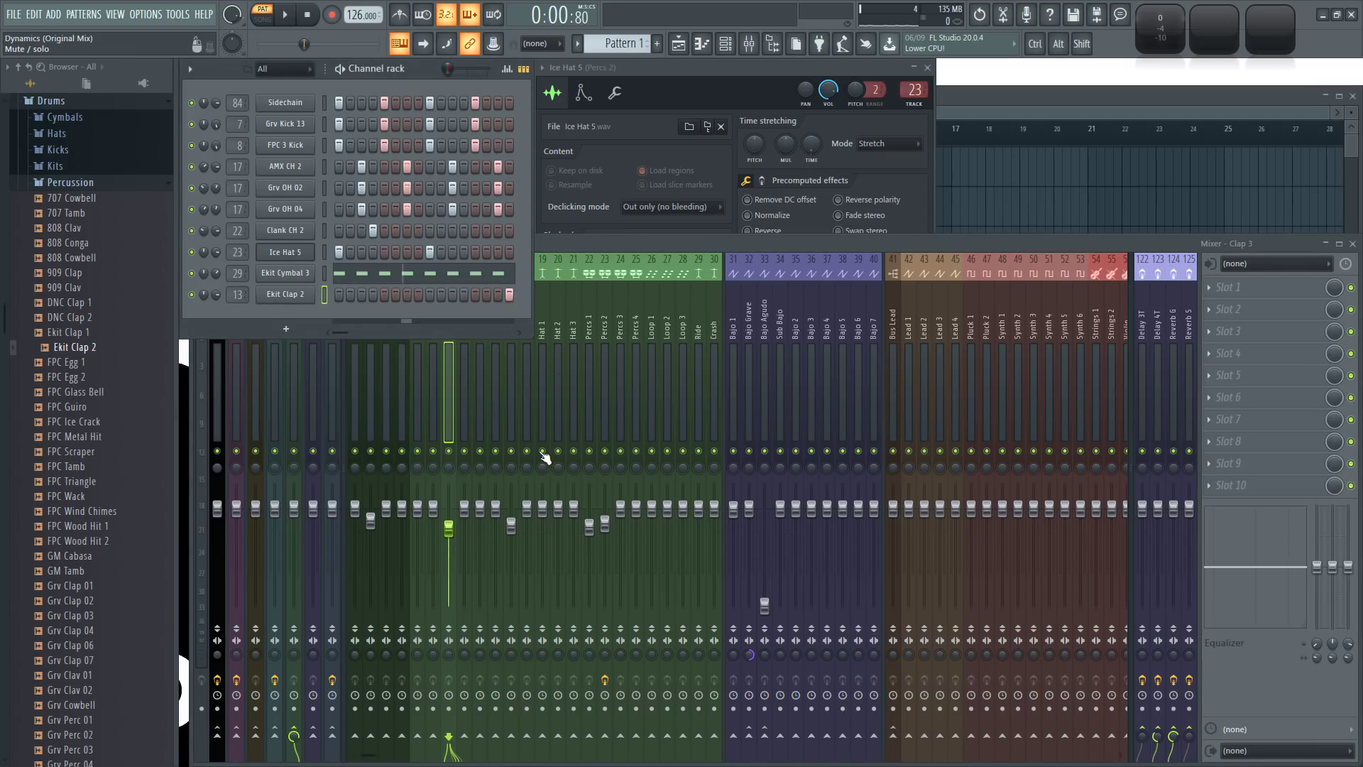
{"action": "key", "text": "space"}
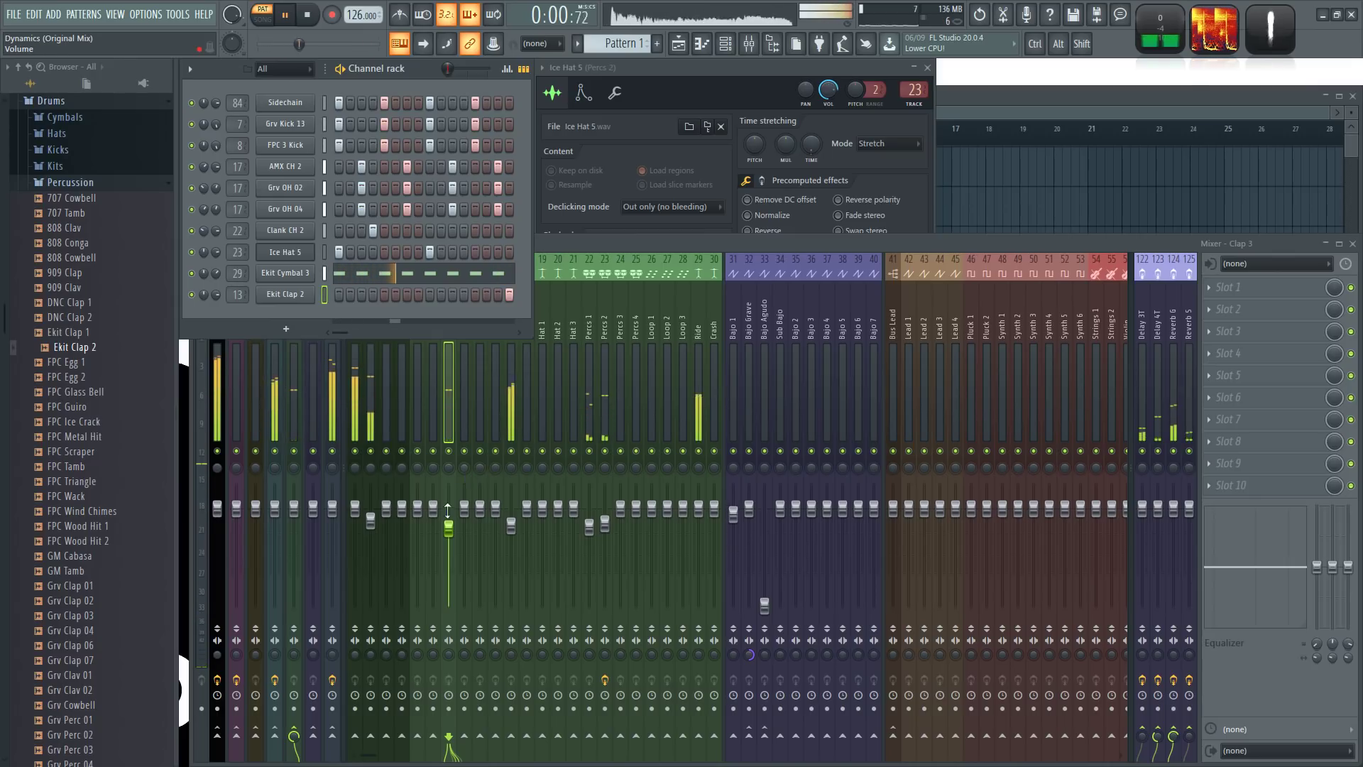
{"action": "key", "text": "space"}
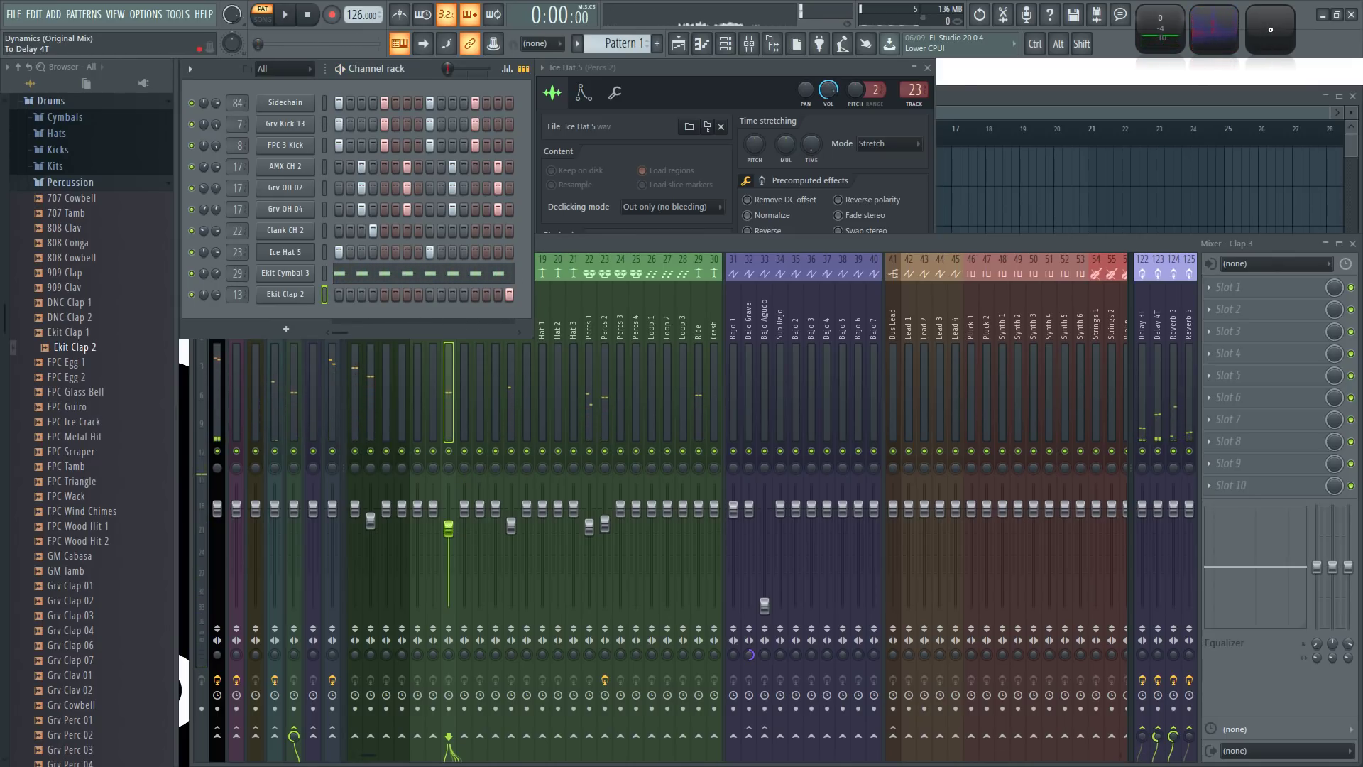
{"action": "left_click", "coordinate": [1160, 742]}
{"action": "key", "text": "space"}
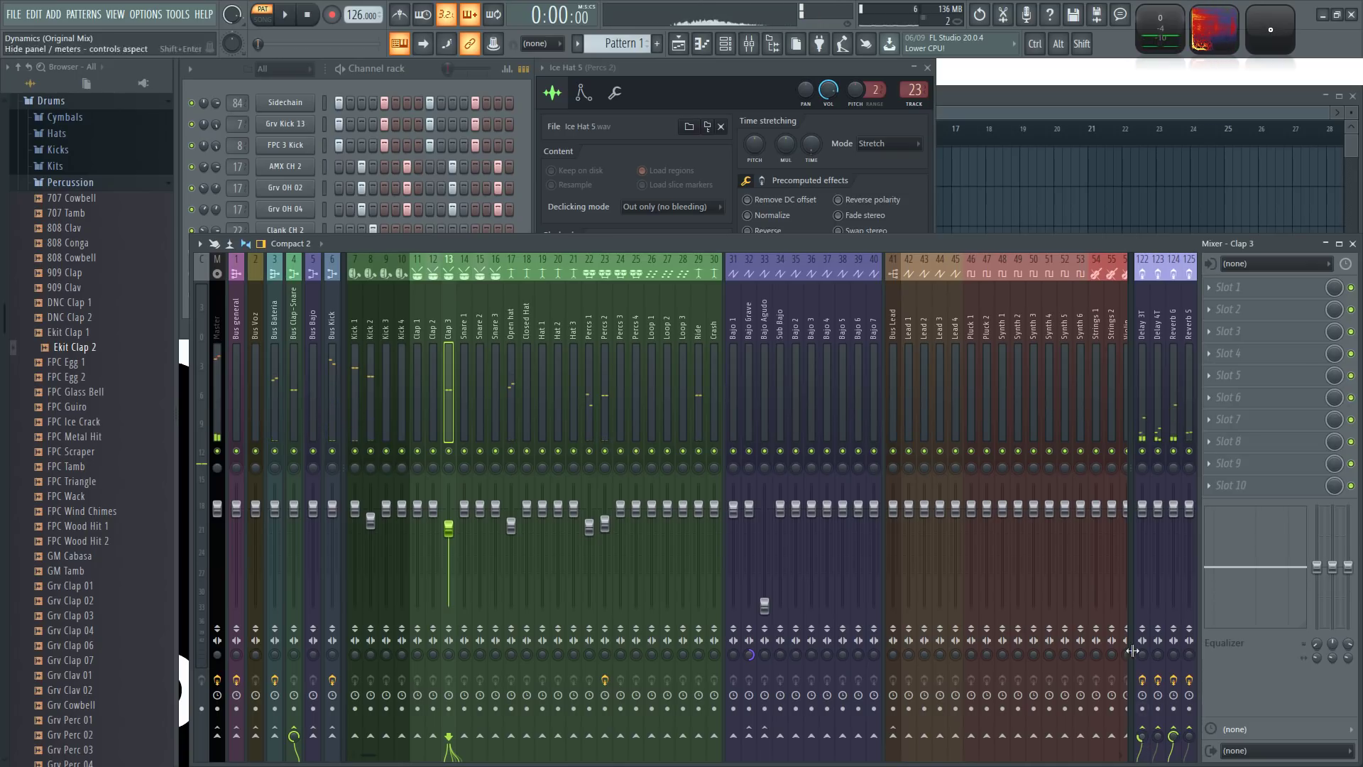
- Cut the low and mid bands of the Clap 3 track's equalizer while the pattern plays
{"action": "key", "text": "space"}
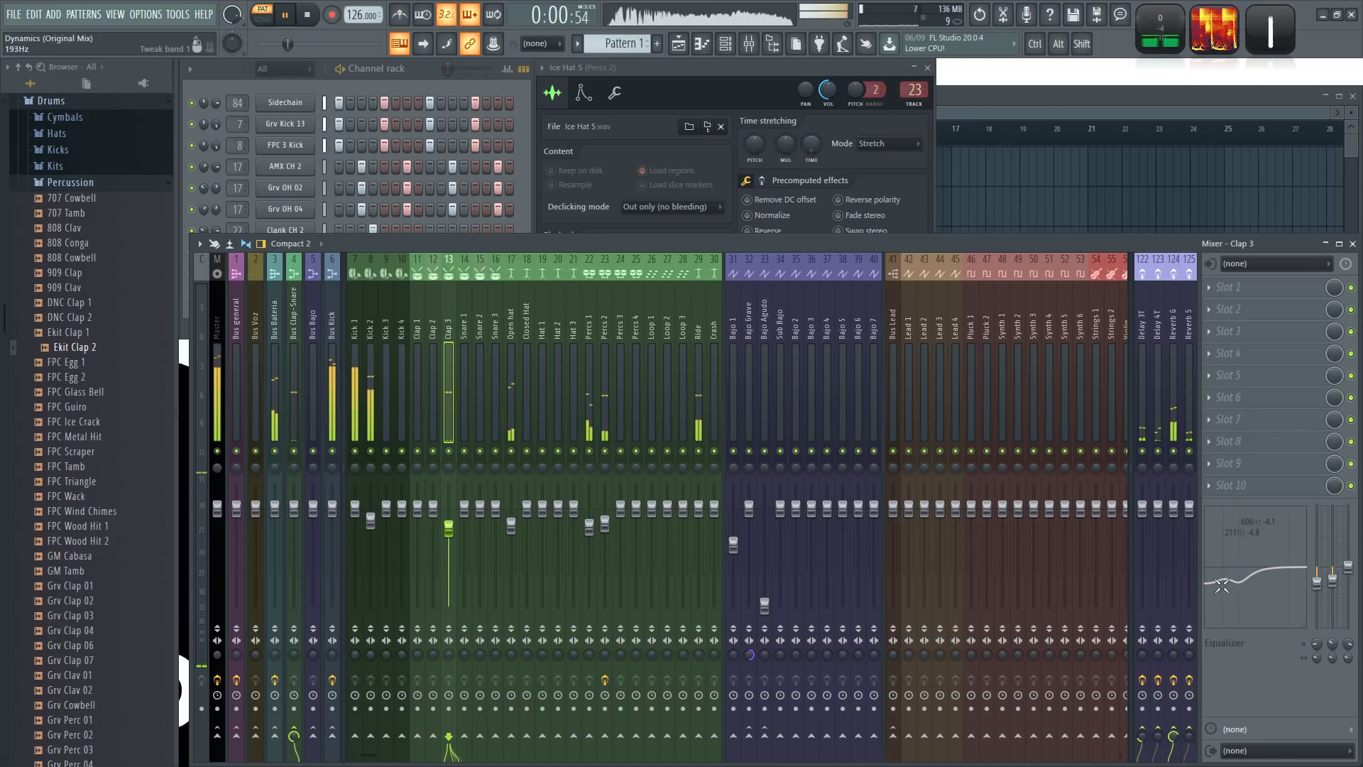
{"action": "left_click", "coordinate": [357, 85]}
{"action": "key", "text": "space"}
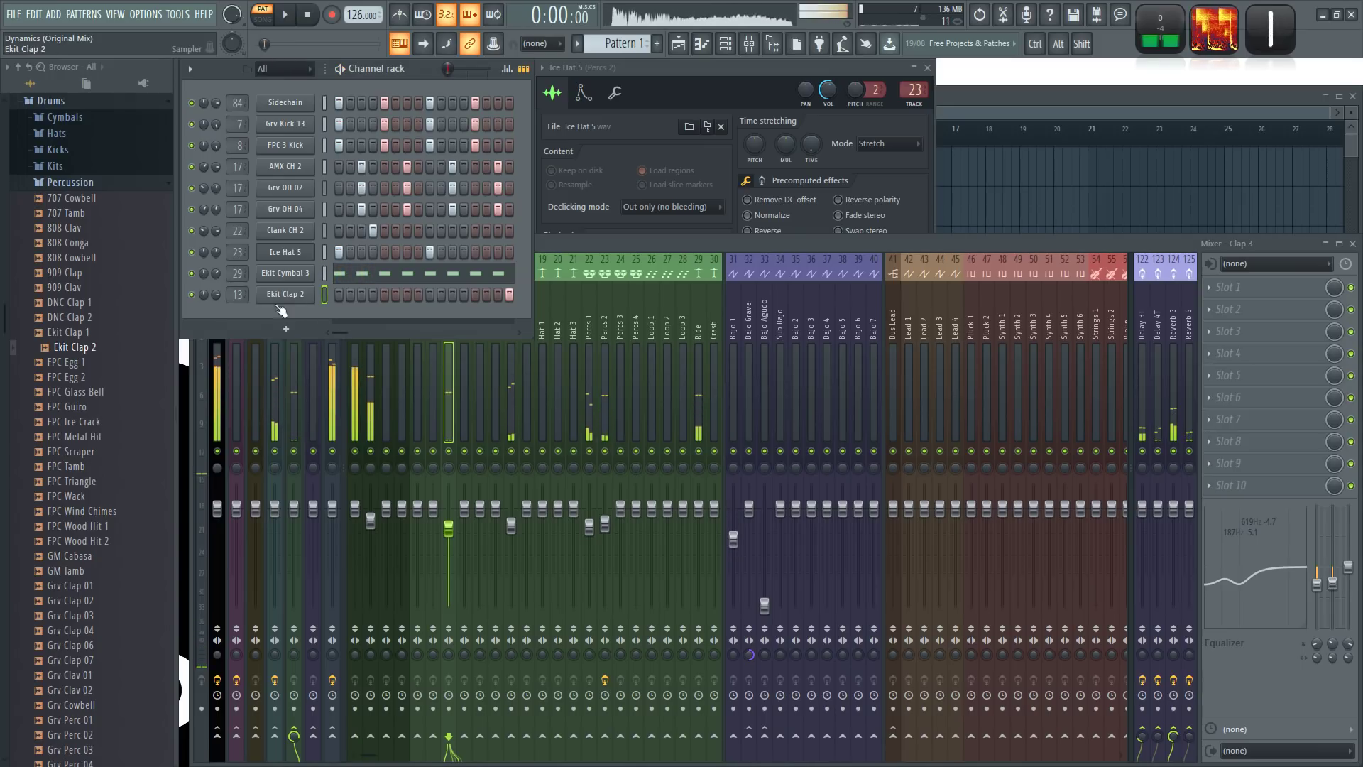
- Add FPC Metal Hit as a channel routed to the Percs 3 track 24, and give that track a Reverb G send and a lower volume
{"action": "left_click", "coordinate": [108, 377]}
{"action": "left_click_drag", "start_coordinate": [111, 384], "coordinate": [237, 283]}
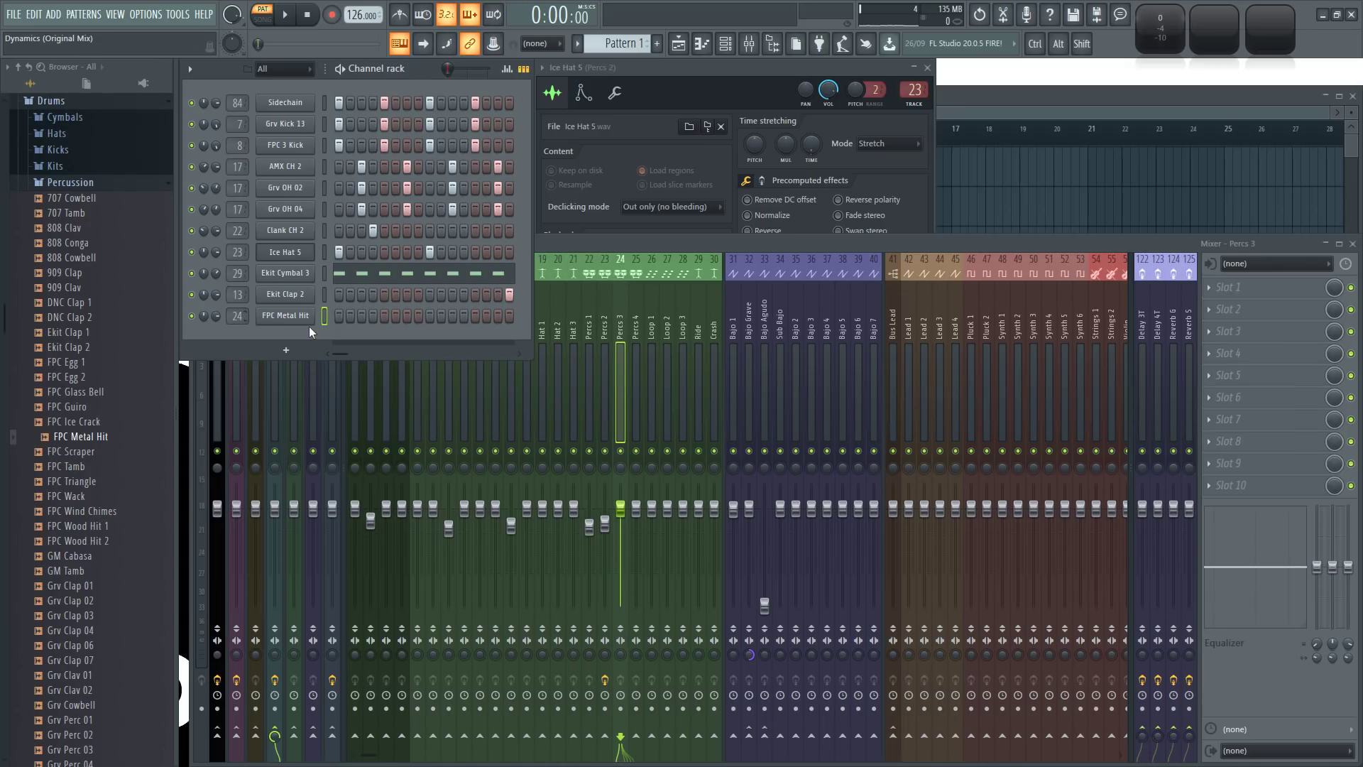
{"action": "key", "text": "q"}
{"action": "key", "text": "q"}
{"action": "left_click_drag", "start_coordinate": [1173, 737], "coordinate": [1173, 683]}
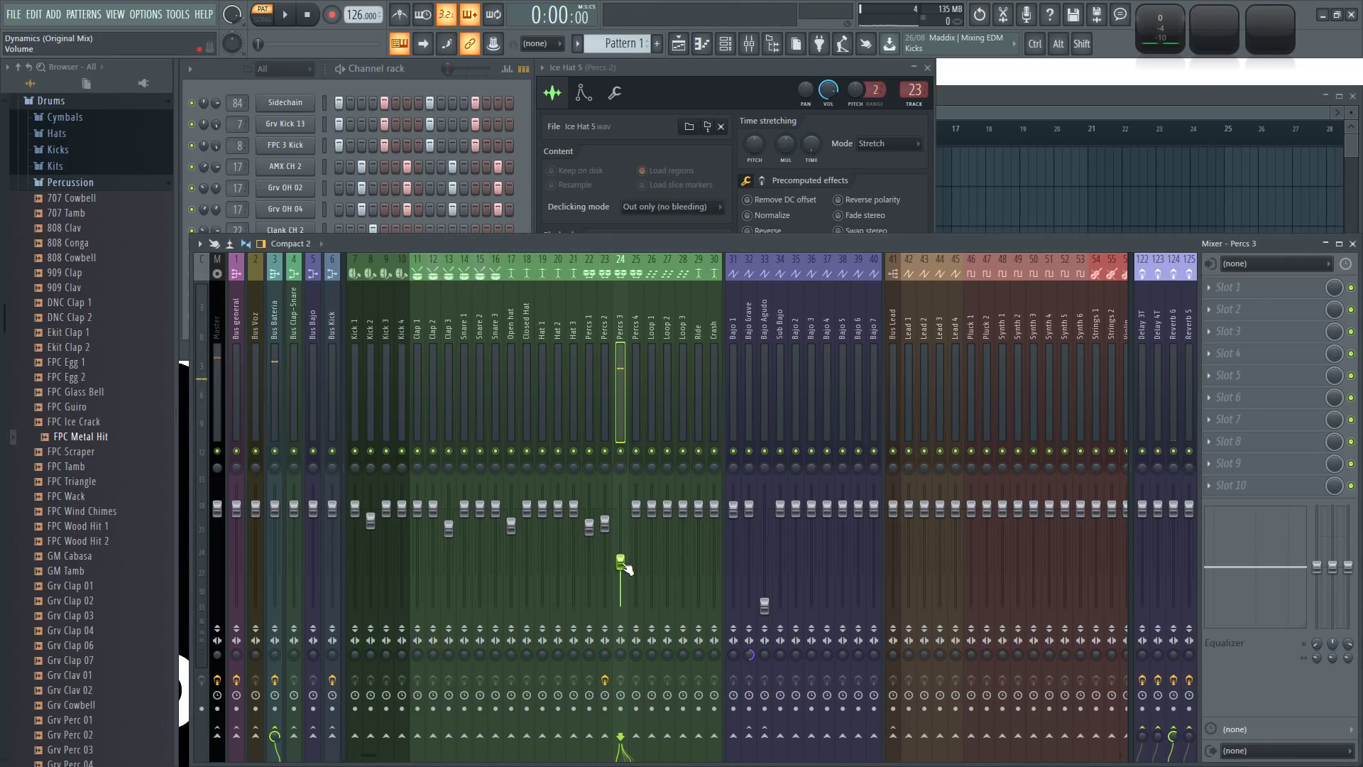
- Play the pattern and try FPC Metal Hit hits on steps 4, 7 and 12
{"action": "key", "text": "space"}
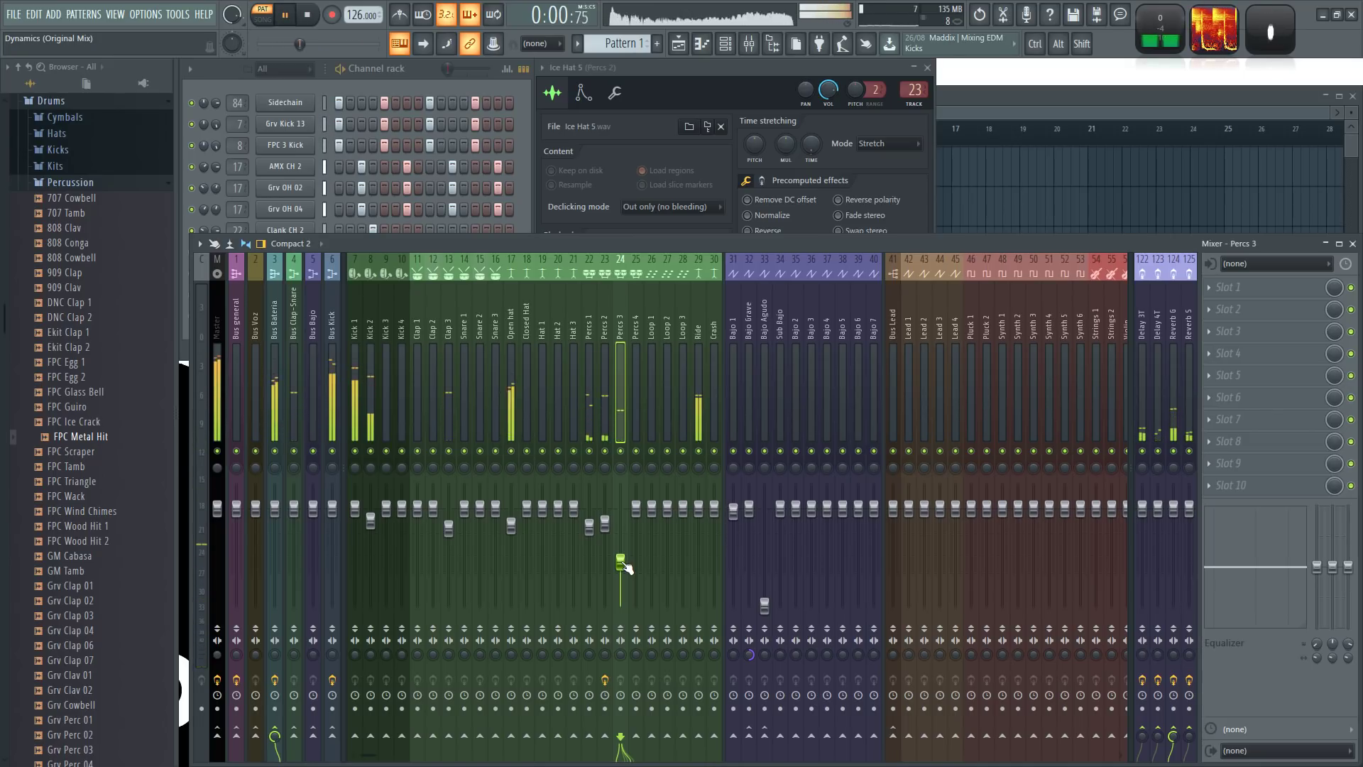
{"action": "key", "text": "space"}
{"action": "left_click", "coordinate": [428, 68]}
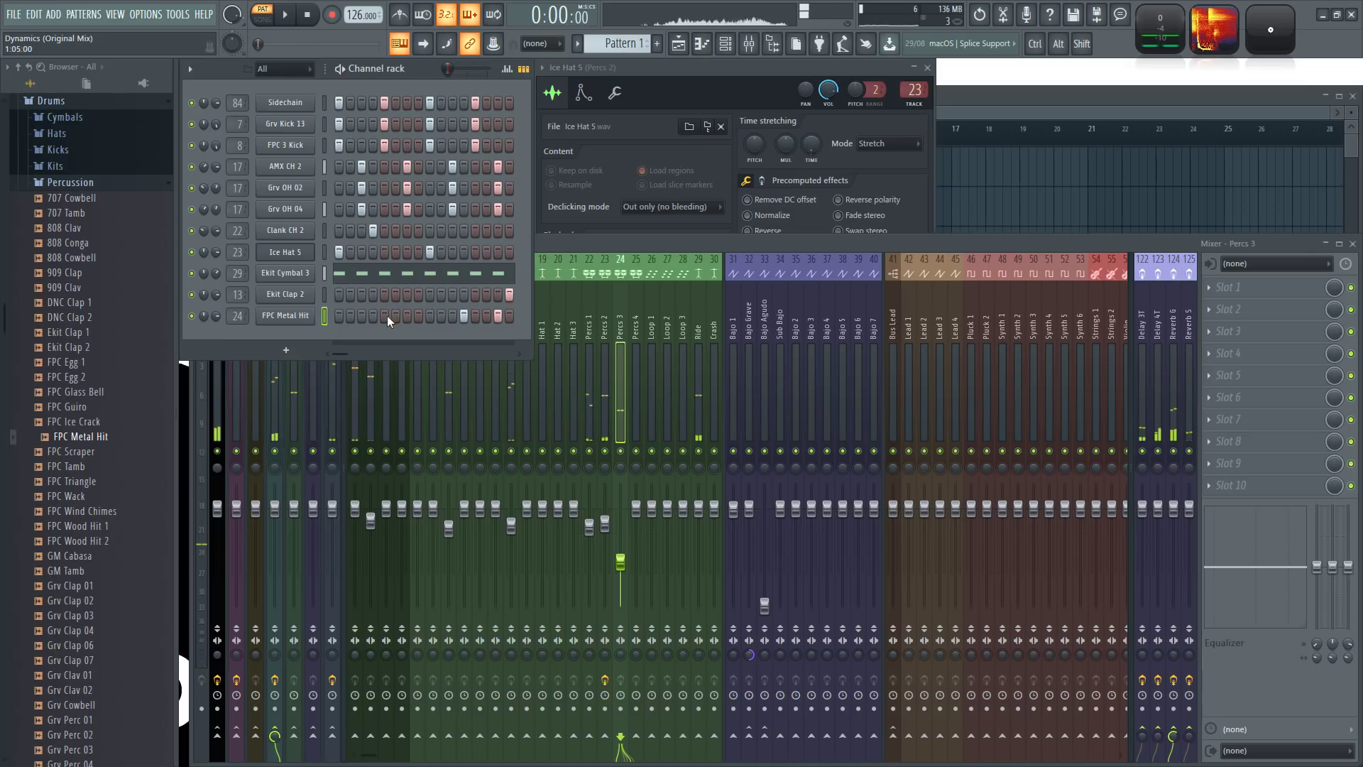
{"action": "left_click", "coordinate": [373, 315]}
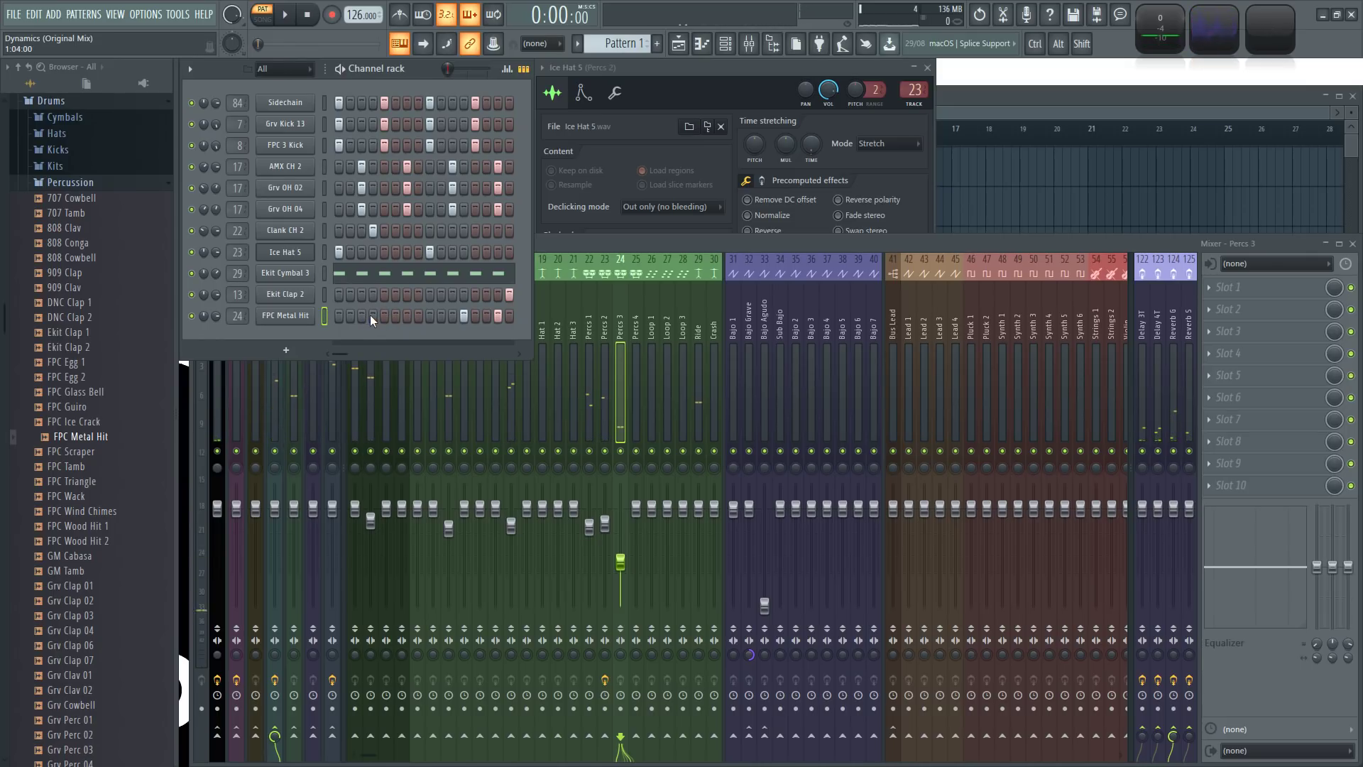
{"action": "left_click", "coordinate": [407, 315]}
{"action": "key", "text": "space"}
{"action": "left_click", "coordinate": [463, 316]}
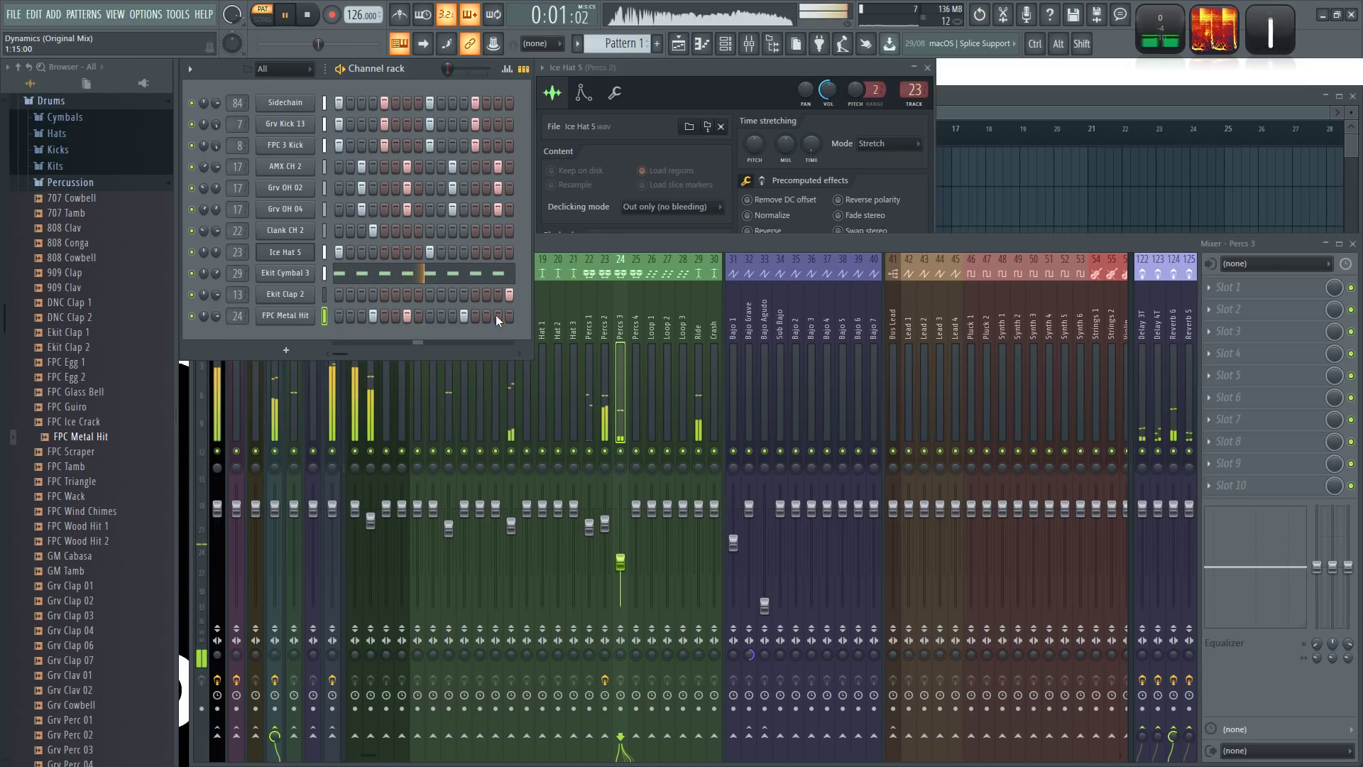
- Stop playback and clear all steps of the FPC Metal Hit channel
{"action": "key", "text": "space"}
{"action": "right_click", "coordinate": [465, 315]}
{"action": "right_click", "coordinate": [408, 316]}
{"action": "right_click", "coordinate": [375, 315]}
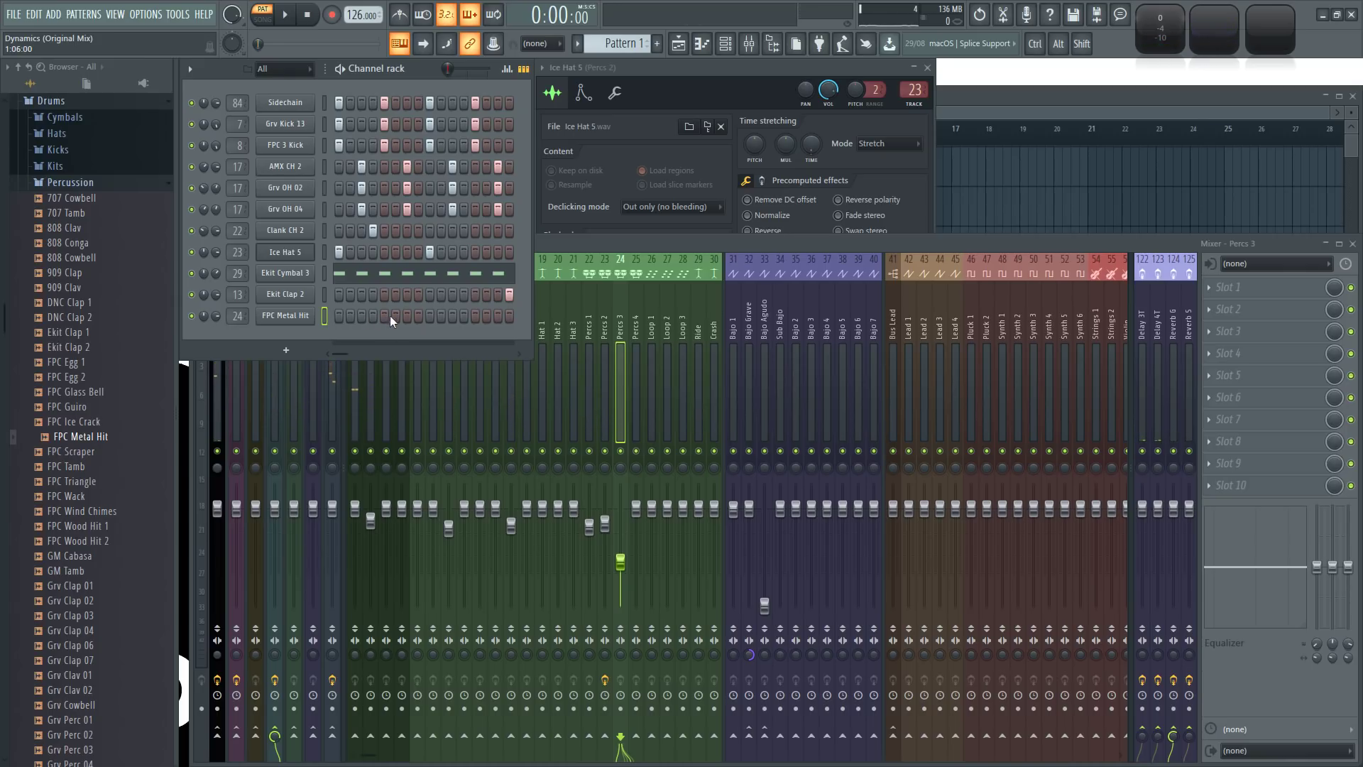
- Try FPC Metal Hit on steps 5 and 13 during playback, and remove both hits
{"action": "key", "text": "space"}
{"action": "left_click", "coordinate": [475, 315]}
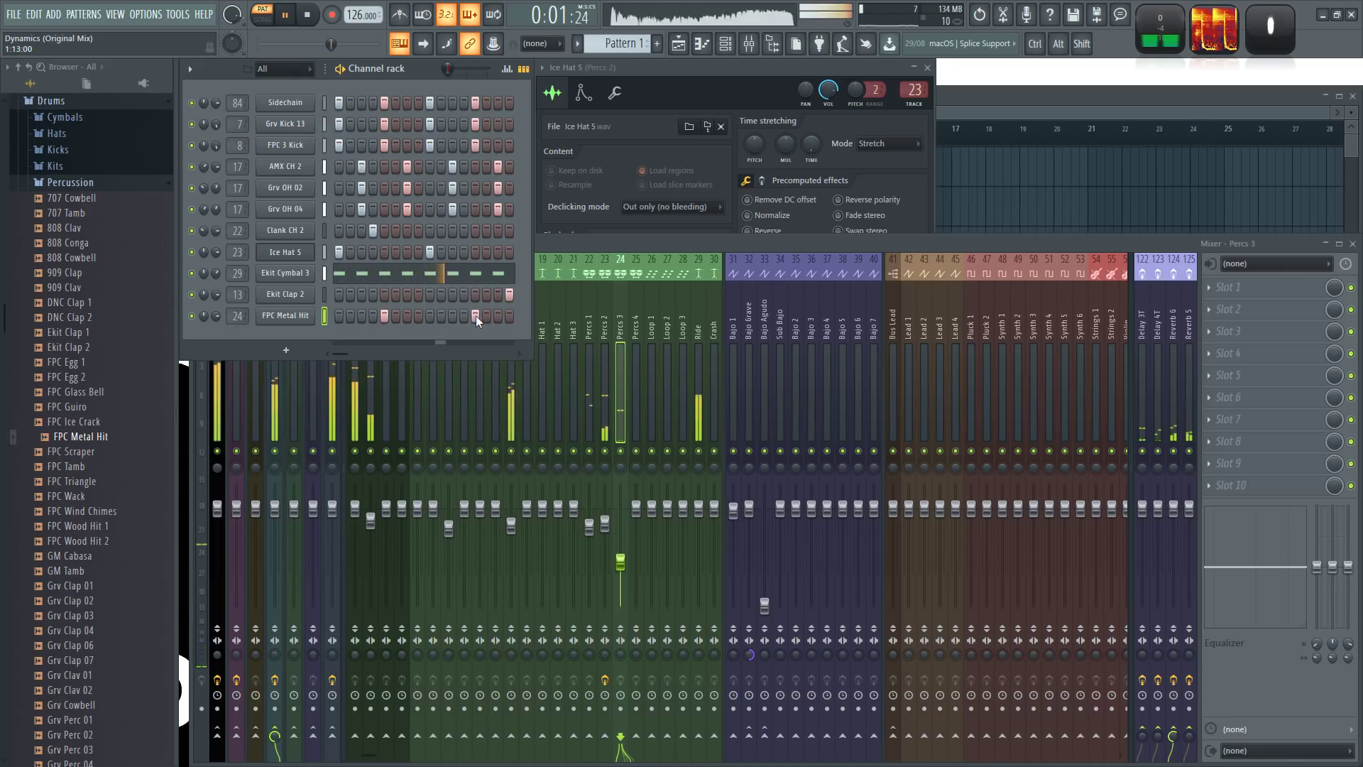
{"action": "right_click", "coordinate": [475, 315]}
{"action": "right_click", "coordinate": [384, 315]}
- Place a single FPC Metal Hit on step 8 and play the pattern to check it
{"action": "left_click", "coordinate": [418, 316]}
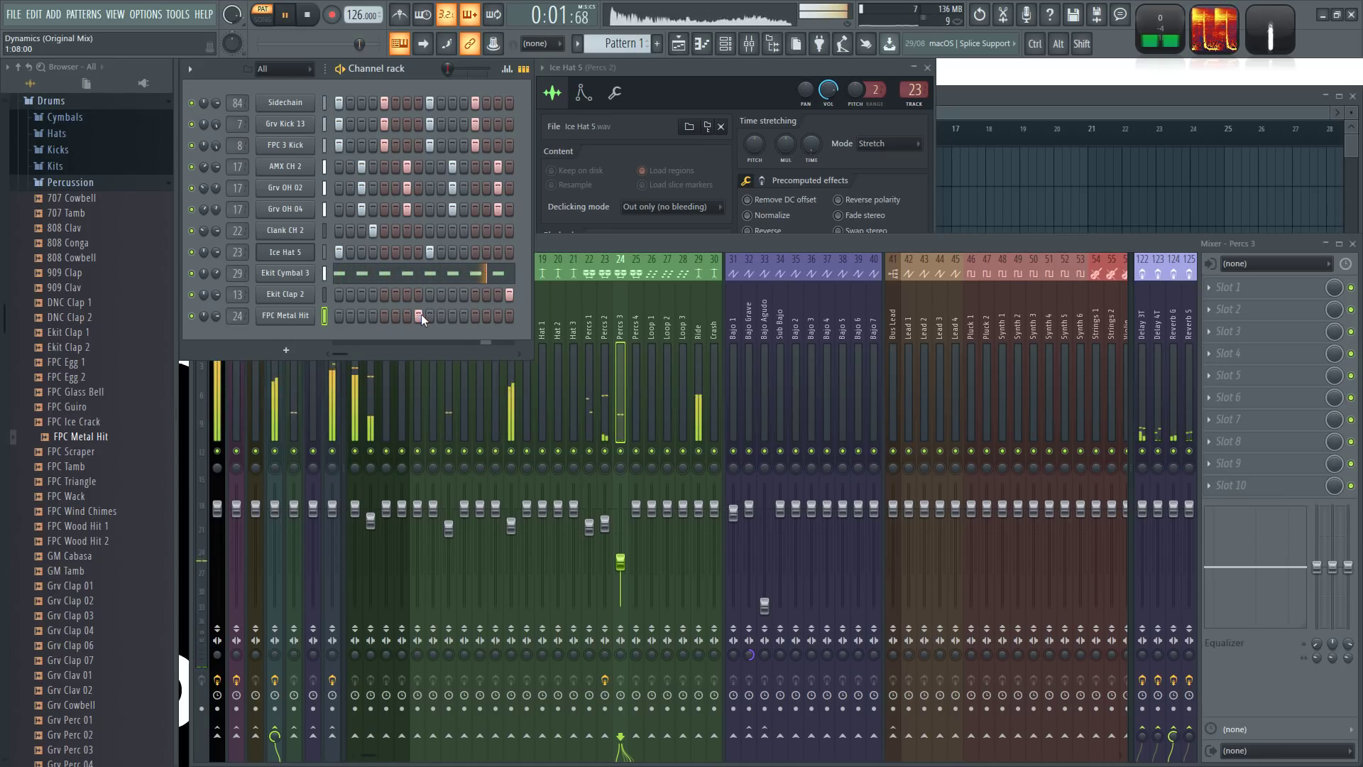
{"action": "key", "text": "space"}
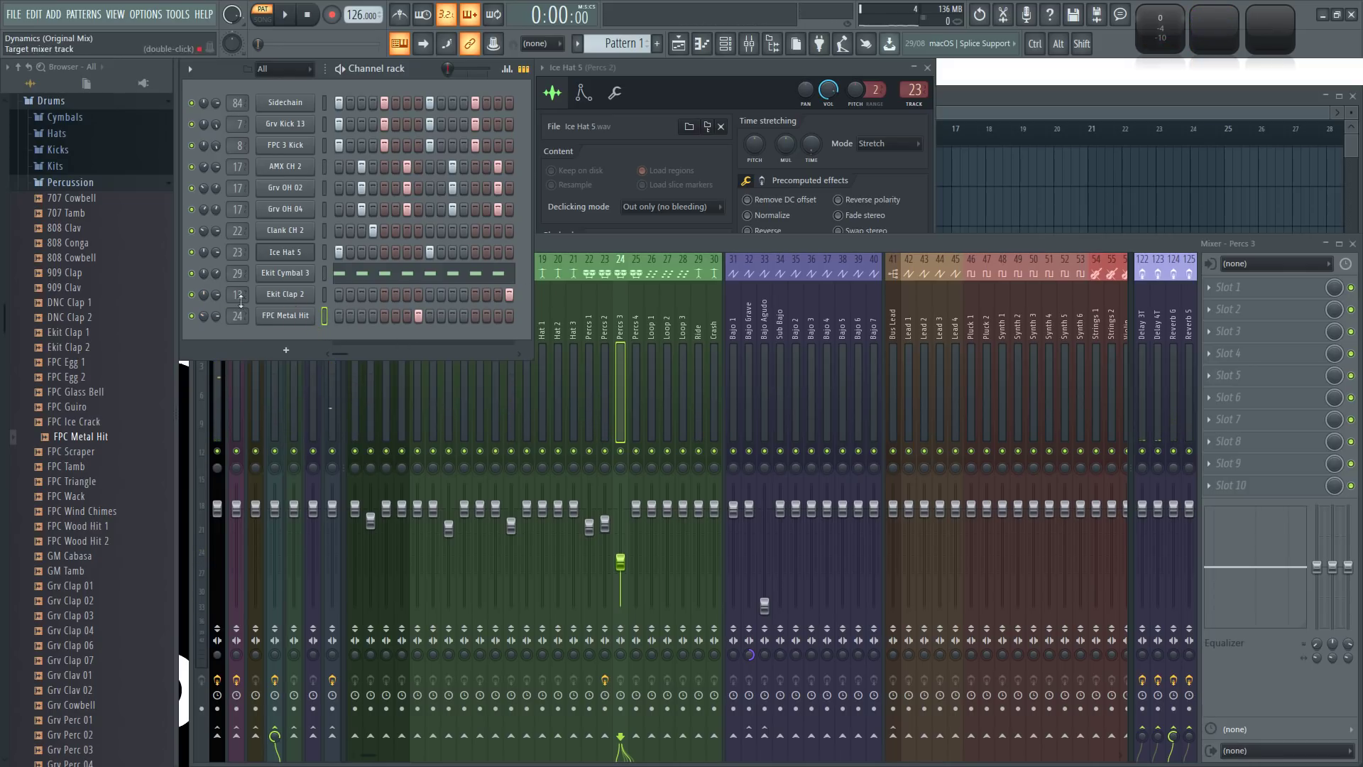
{"action": "key", "text": "space"}
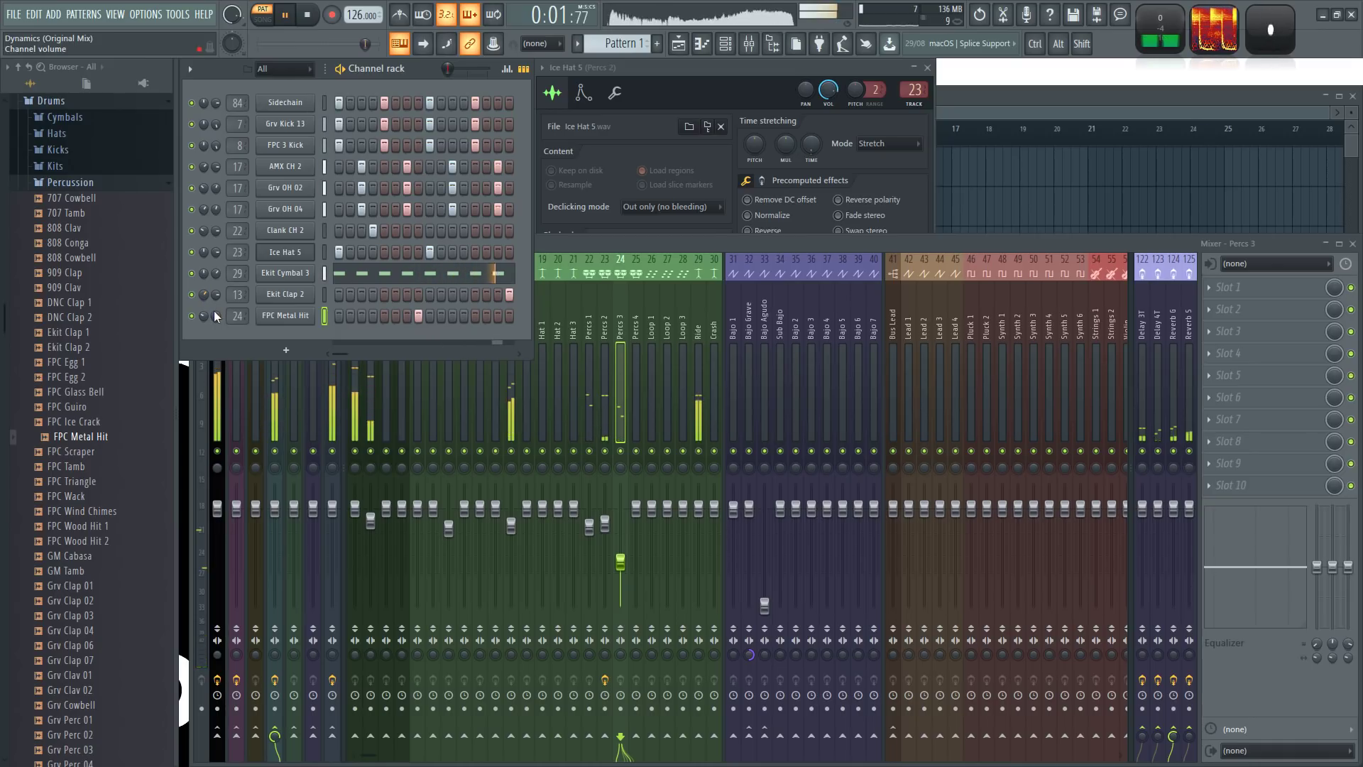
{"action": "key", "text": "space"}
- Audition percussion samples in the browser, including Grv Claps, GM Cabasa, GM Tamb, FPC Wood Hits and FPC Wind Chimes
{"action": "scroll", "coordinate": [107, 483], "scroll_direction": "down", "scroll_amount": 4}
{"action": "left_click", "coordinate": [121, 425]}
{"action": "left_click", "coordinate": [106, 411]}
{"action": "left_click", "coordinate": [97, 378]}
{"action": "left_click", "coordinate": [111, 422]}
{"action": "left_click", "coordinate": [102, 409]}
{"action": "left_click", "coordinate": [91, 380]}
{"action": "left_click", "coordinate": [86, 394]}
{"action": "left_click", "coordinate": [91, 378]}
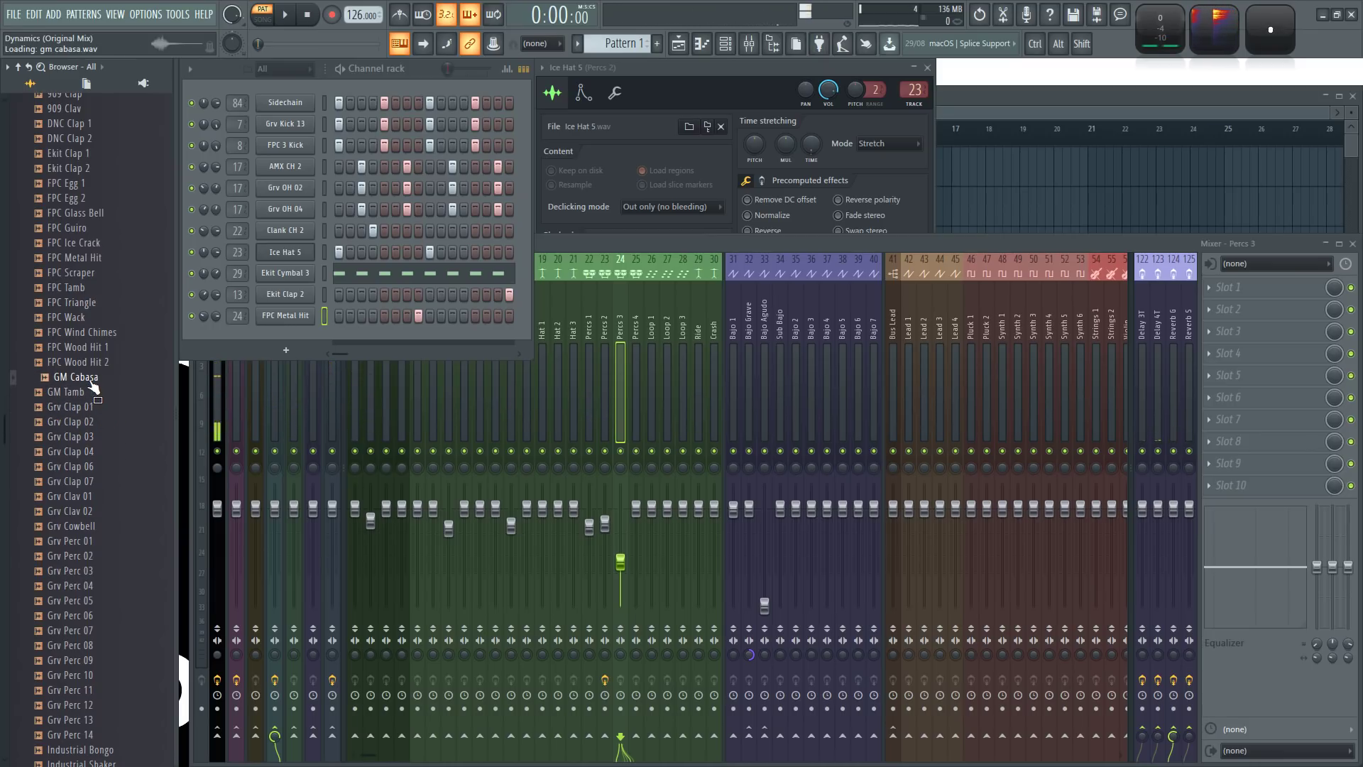
{"action": "left_click", "coordinate": [106, 363]}
{"action": "left_click", "coordinate": [108, 348]}
{"action": "left_click", "coordinate": [110, 334]}
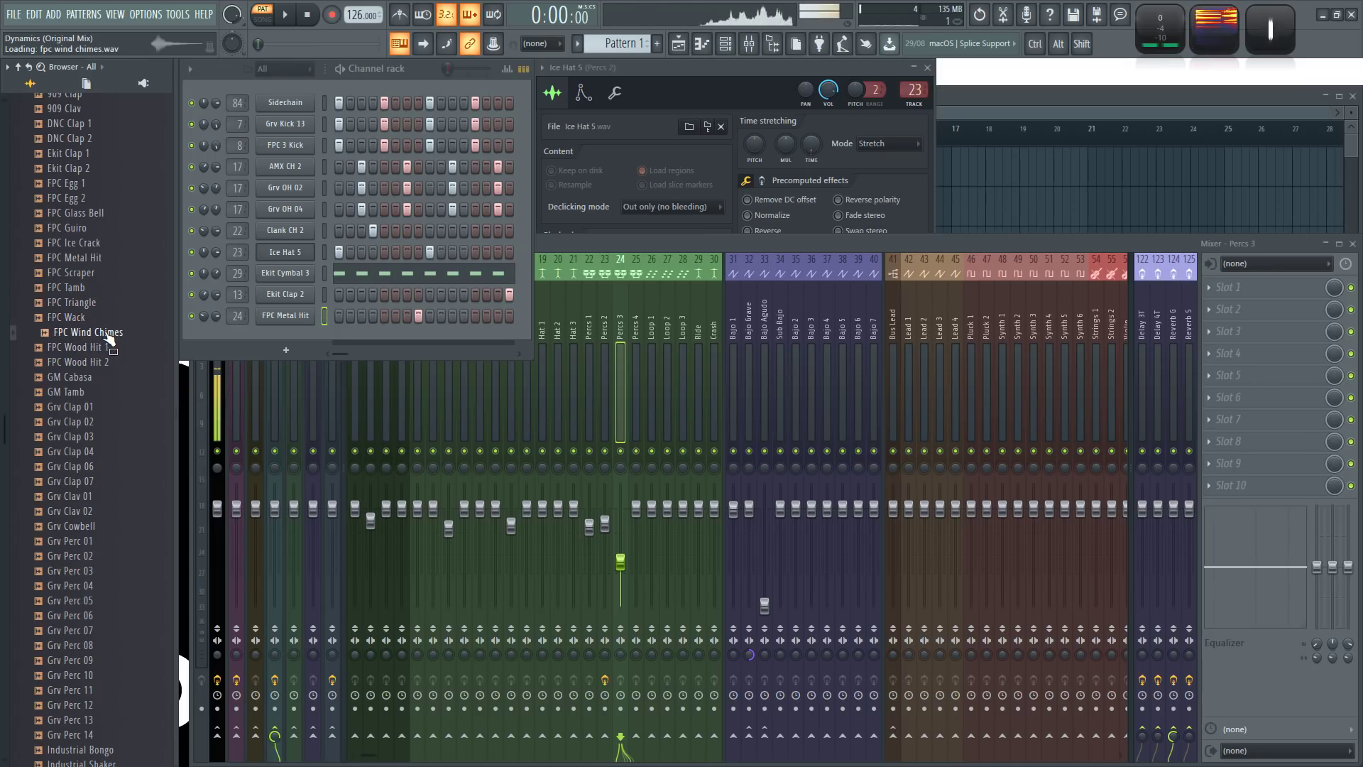
- Add FPC Wind Chimes as a new channel below FPC Metal Hit and move its settings window clear of the channel rack
{"action": "left_click_drag", "start_coordinate": [107, 336], "coordinate": [289, 352]}
{"action": "left_click", "coordinate": [298, 343]}
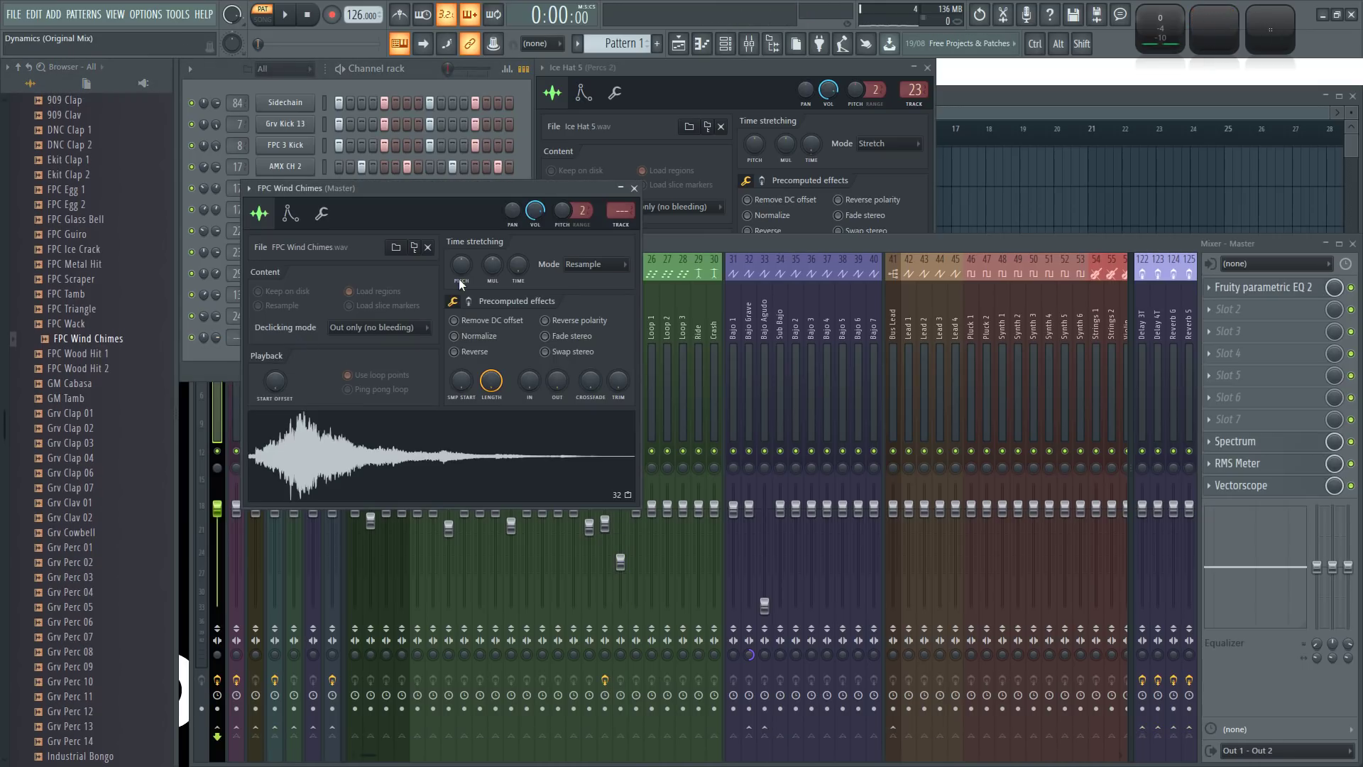
{"action": "left_click_drag", "start_coordinate": [407, 191], "coordinate": [702, 152]}
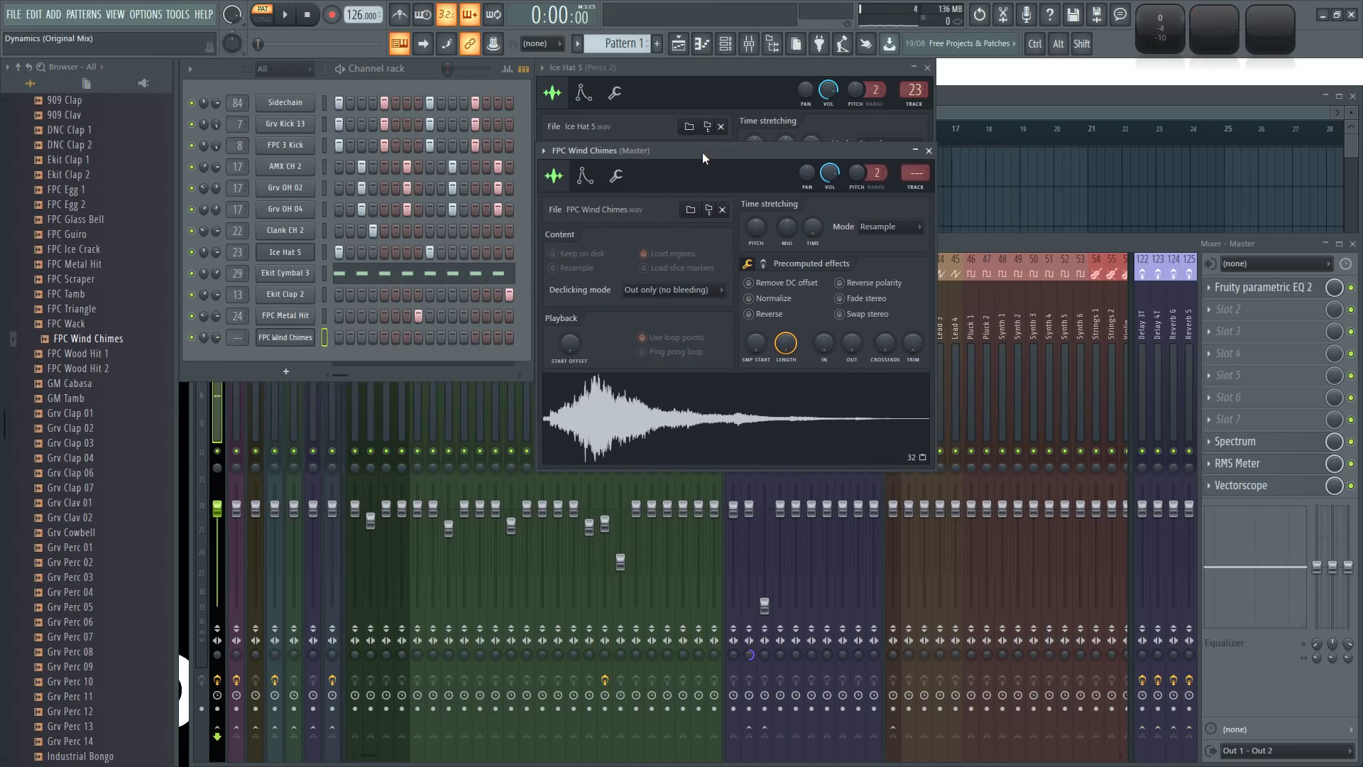
- Try C6 as the FPC Wind Chimes root note, set it to C7, and return to the channel's sample settings
{"action": "left_click", "coordinate": [616, 176]}
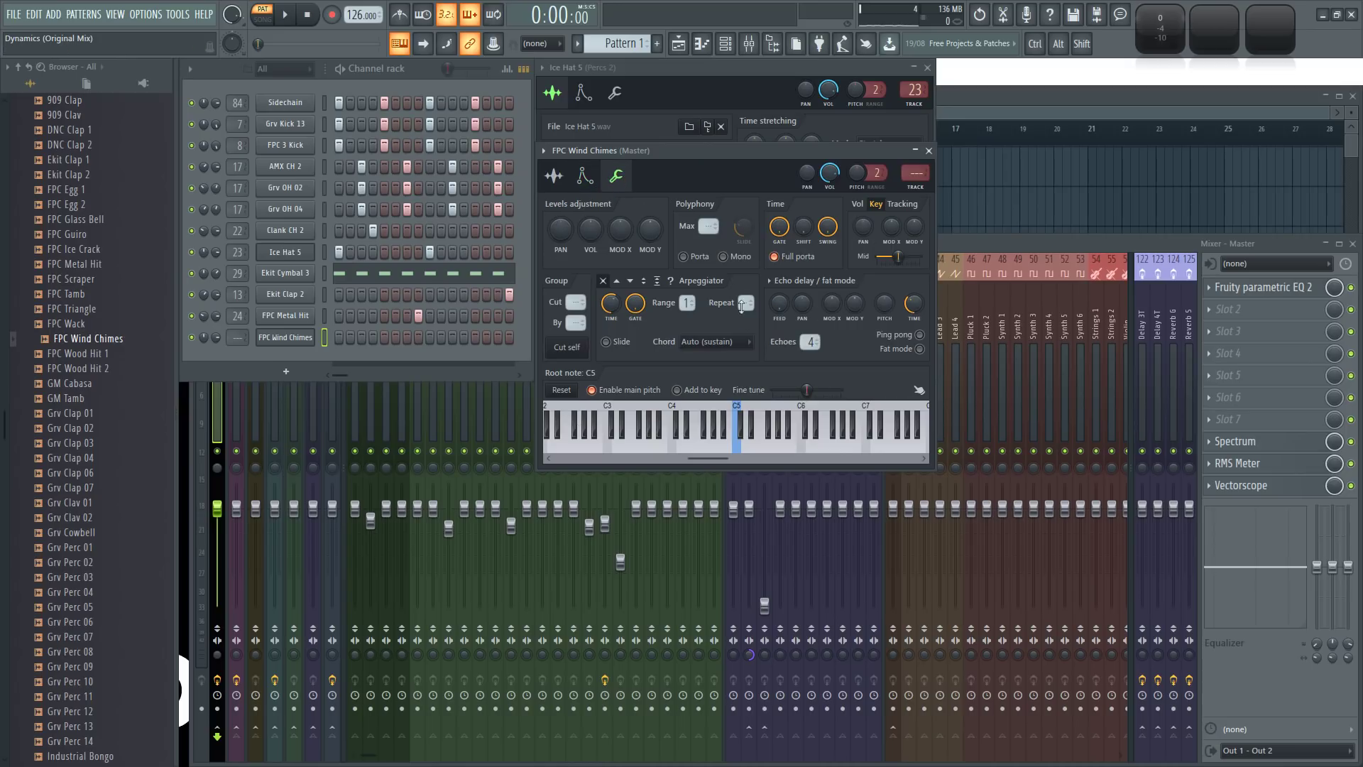
{"action": "left_click", "coordinate": [805, 451]}
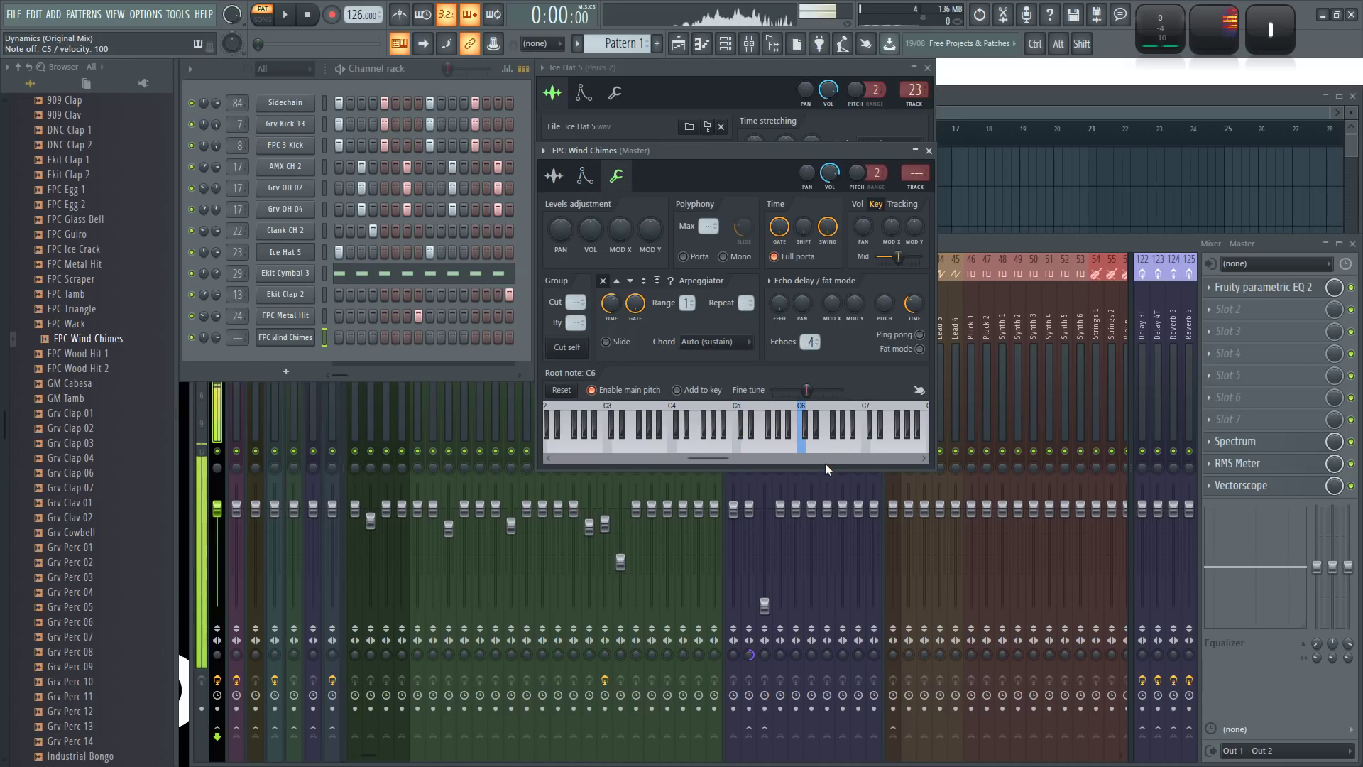
{"action": "left_click", "coordinate": [867, 449]}
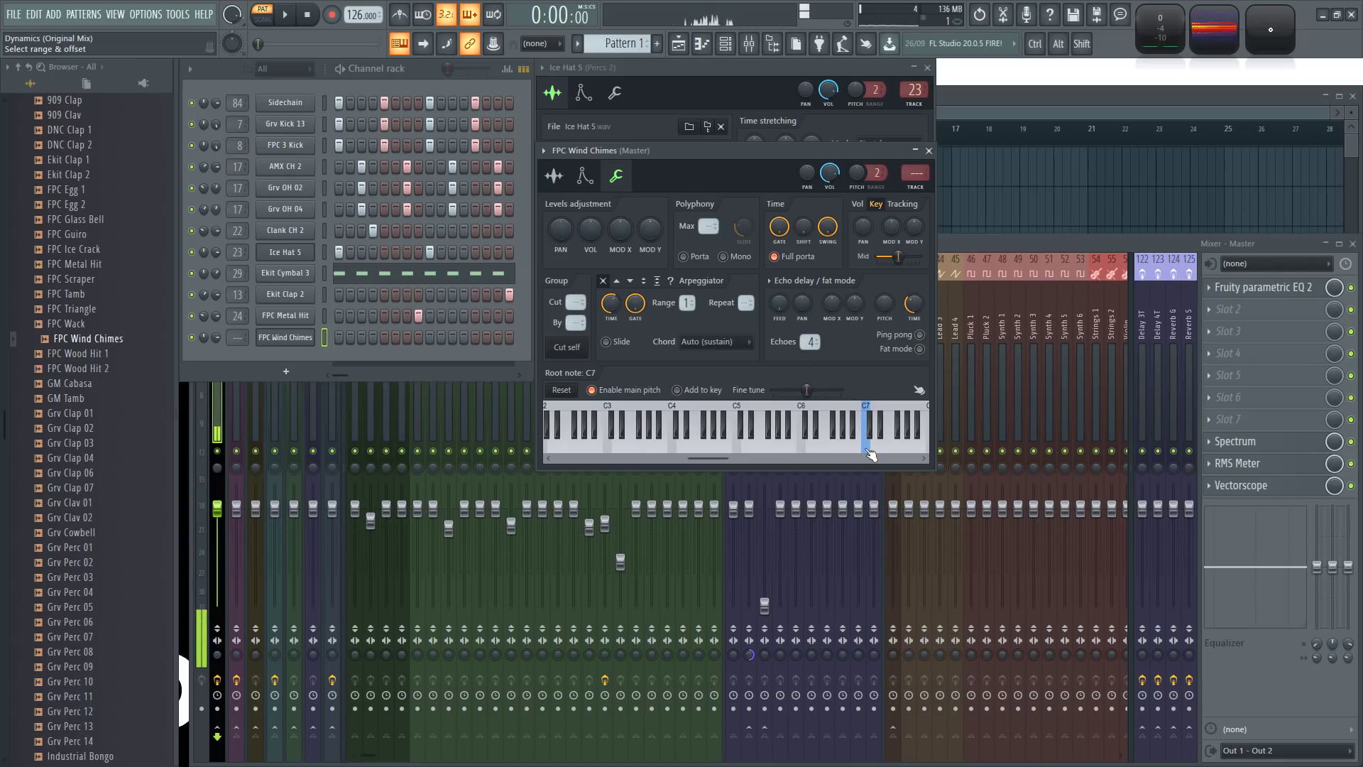
{"action": "left_click", "coordinate": [566, 179]}
{"action": "key", "text": "q"}
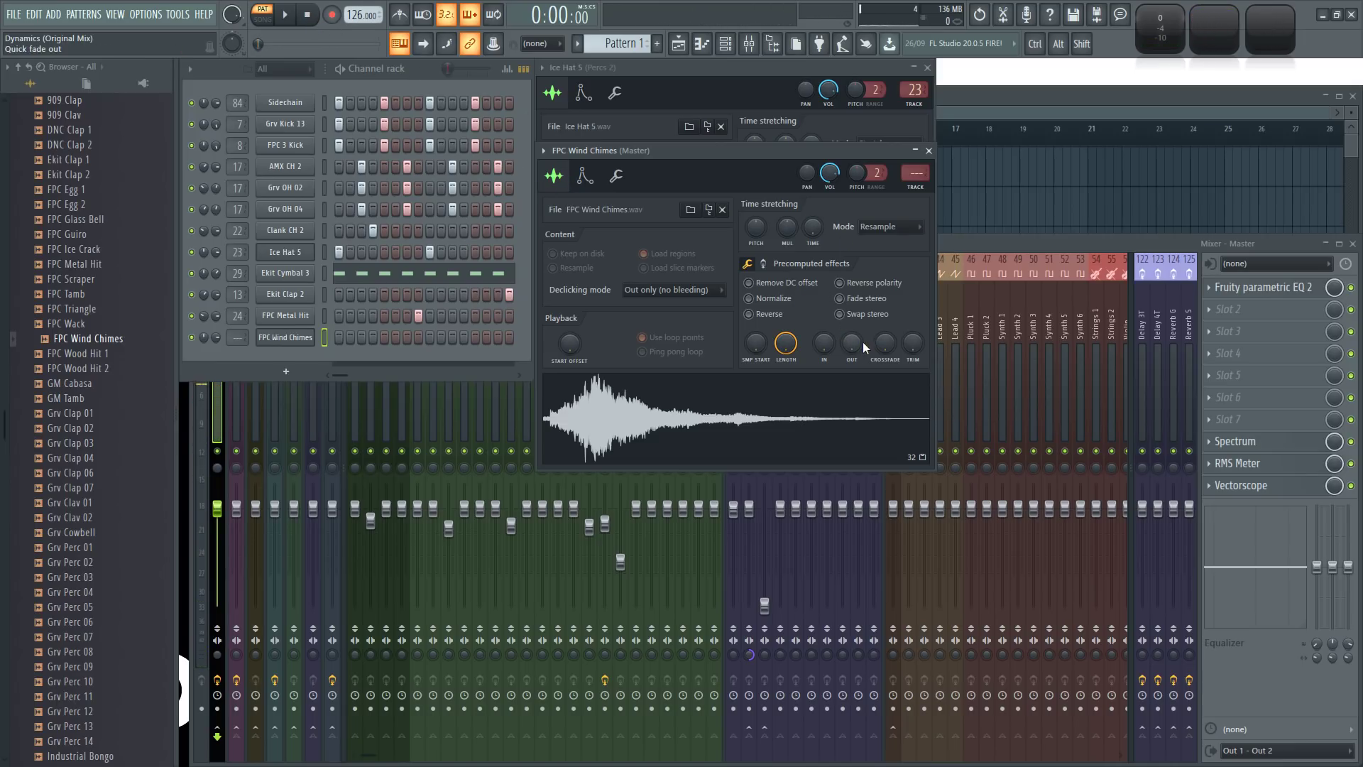
- Set the wind chimes sample's trim to 100%, add a full fade-out, move the start offset to 45%, and audition it
{"action": "left_click_drag", "start_coordinate": [578, 355], "coordinate": [578, 341]}
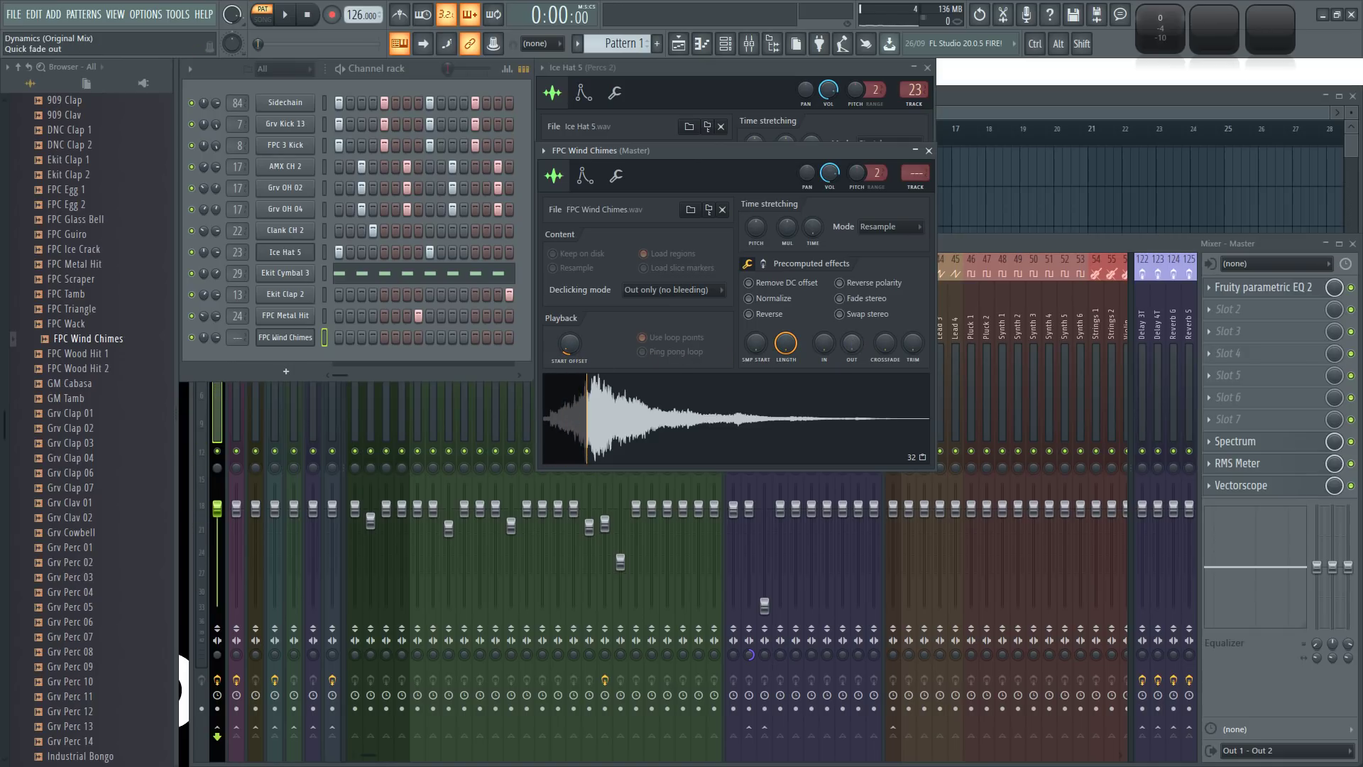
{"action": "left_click_drag", "start_coordinate": [851, 344], "coordinate": [913, 284]}
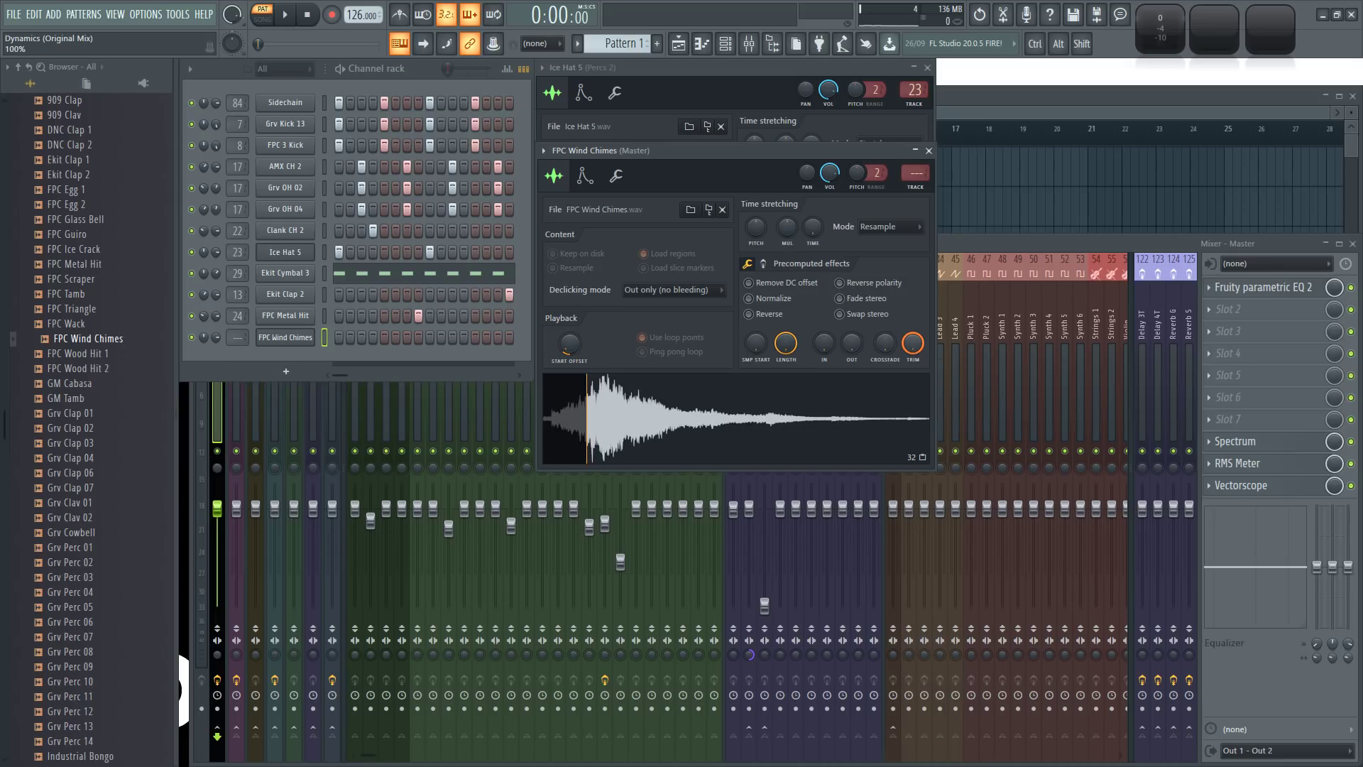
{"action": "left_click_drag", "start_coordinate": [857, 349], "coordinate": [857, 302]}
{"action": "key", "text": "z"}
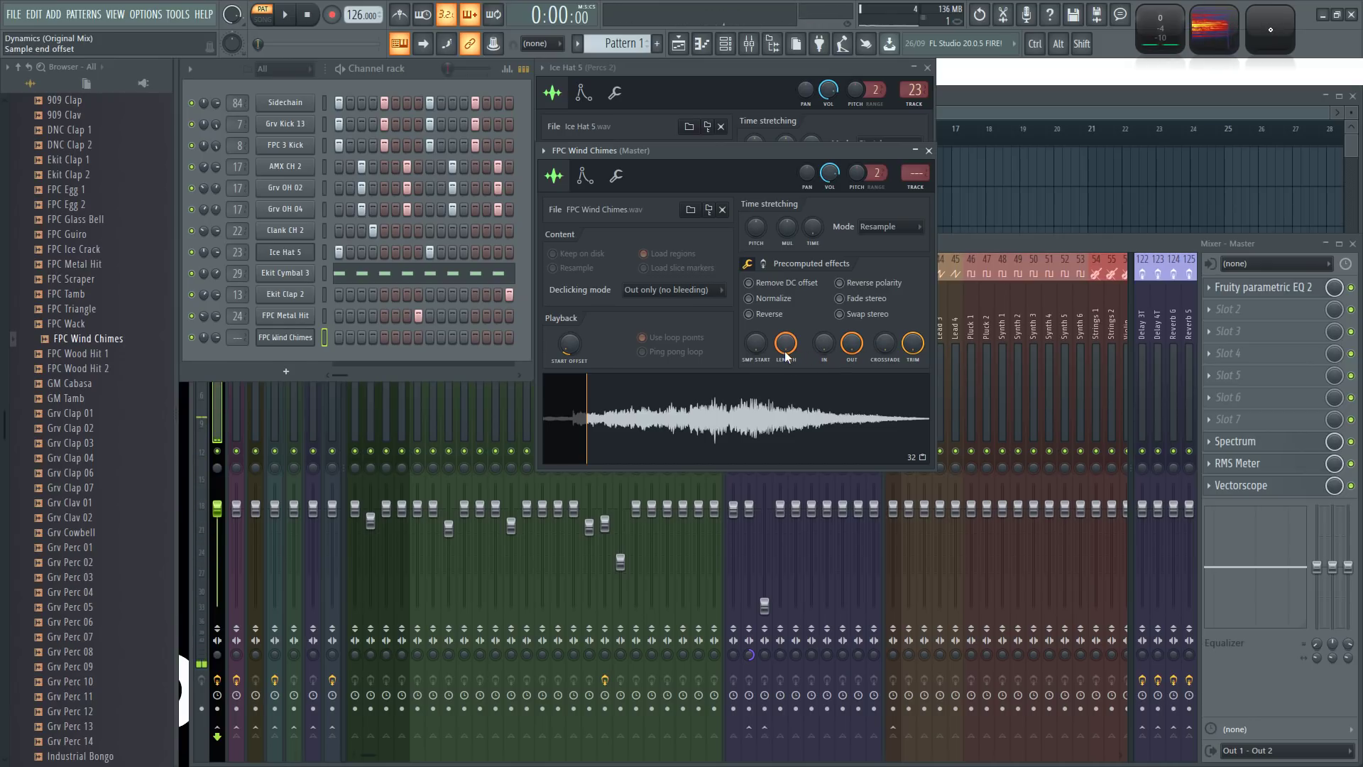
{"action": "mouse_move", "coordinate": [566, 345]}
{"action": "left_mouse_down"}
{"action": "mouse_move", "coordinate": [565, 321]}
{"action": "mouse_move", "coordinate": [566, 335]}
{"action": "left_mouse_up"}
{"action": "key", "text": "z"}
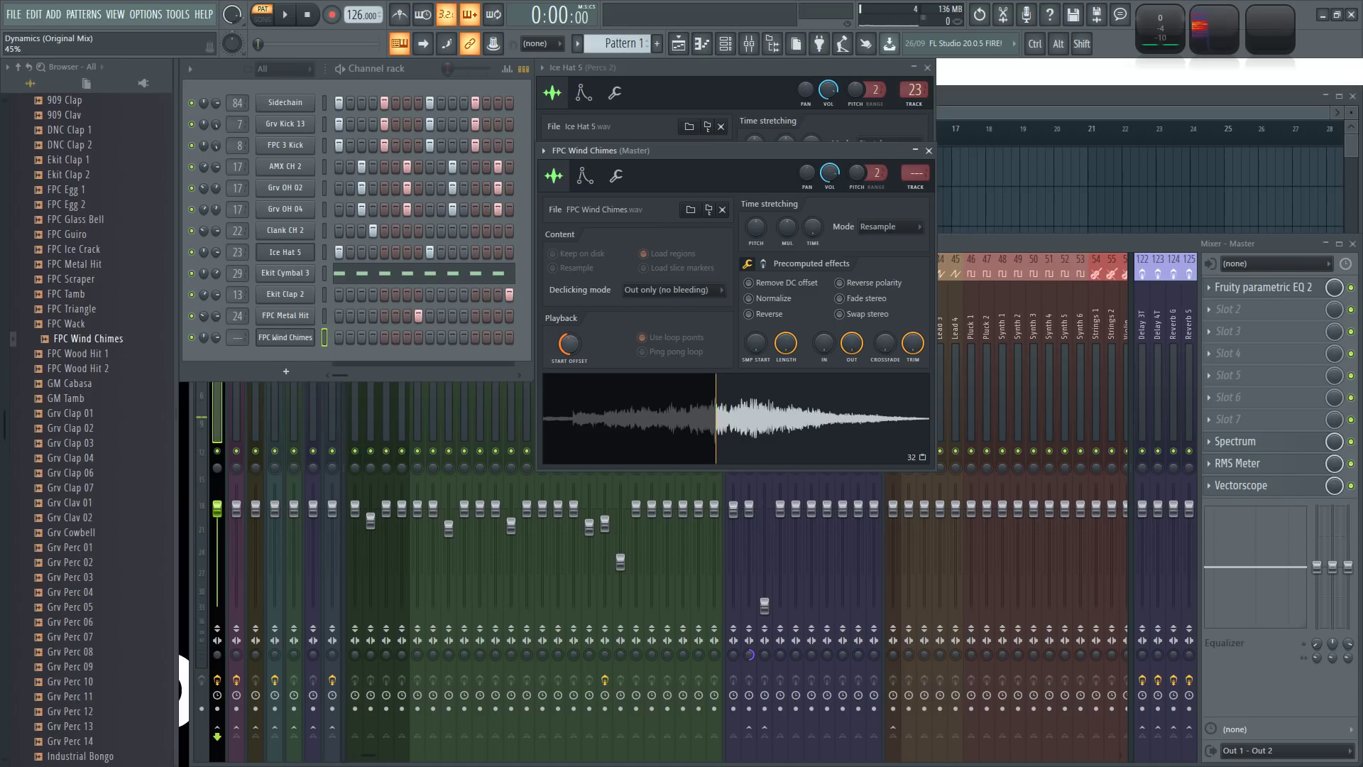
- Normalize the wind chimes sample, add a fade-in, and audition it
{"action": "left_click", "coordinate": [763, 302]}
{"action": "left_click_drag", "start_coordinate": [823, 344], "coordinate": [852, 338]}
{"action": "key", "text": "q"}
{"action": "key", "text": "q"}
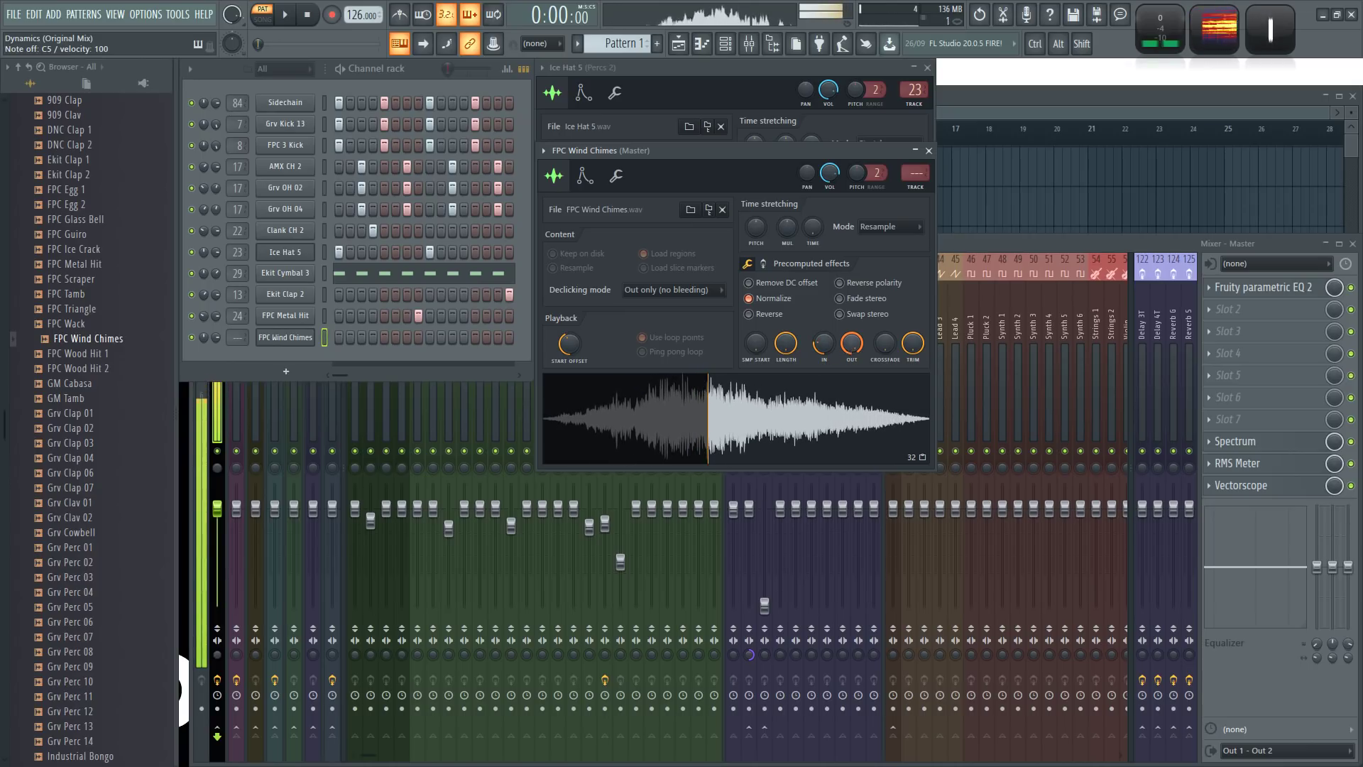
- Try the pogo effect on the wind chimes sample at different amounts, auditioning each
{"action": "left_click", "coordinate": [764, 264]}
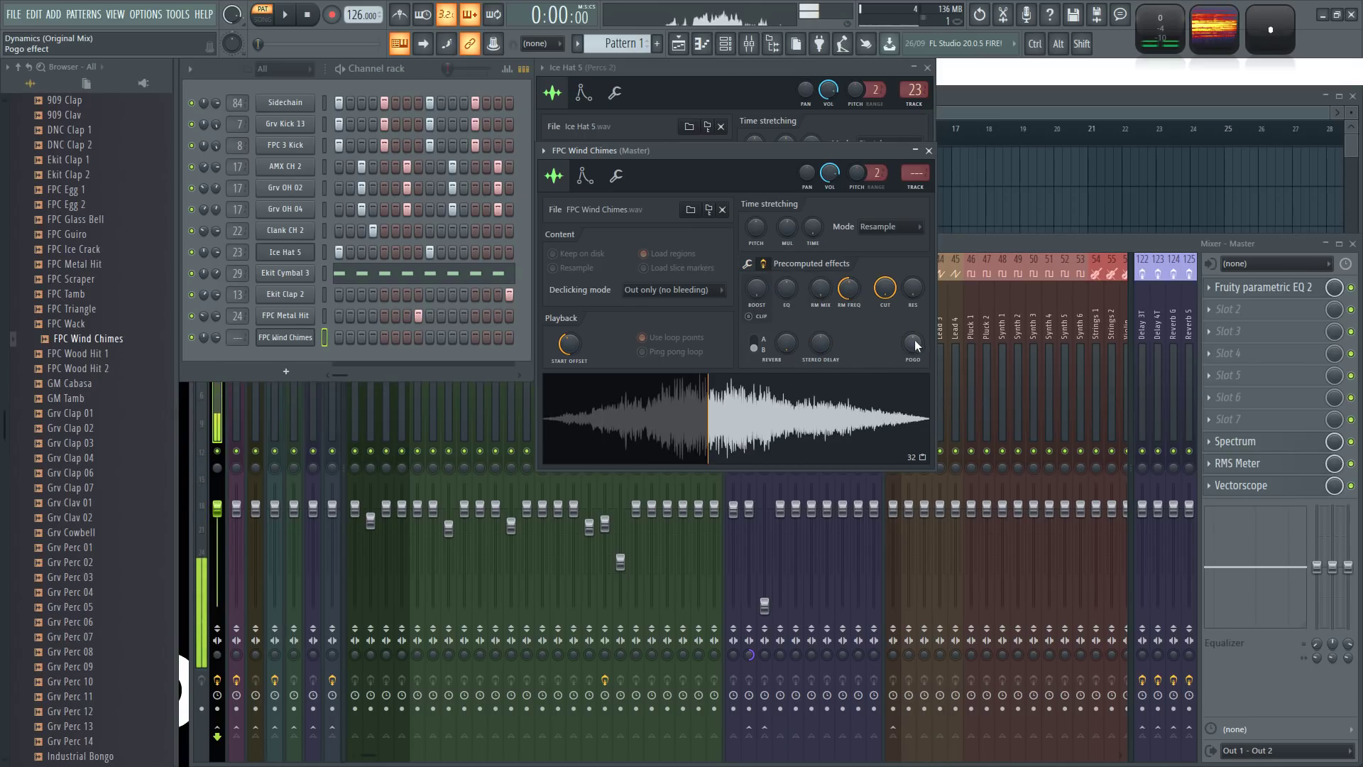
{"action": "left_click_drag", "start_coordinate": [913, 343], "coordinate": [915, 321]}
{"action": "key", "text": "q"}
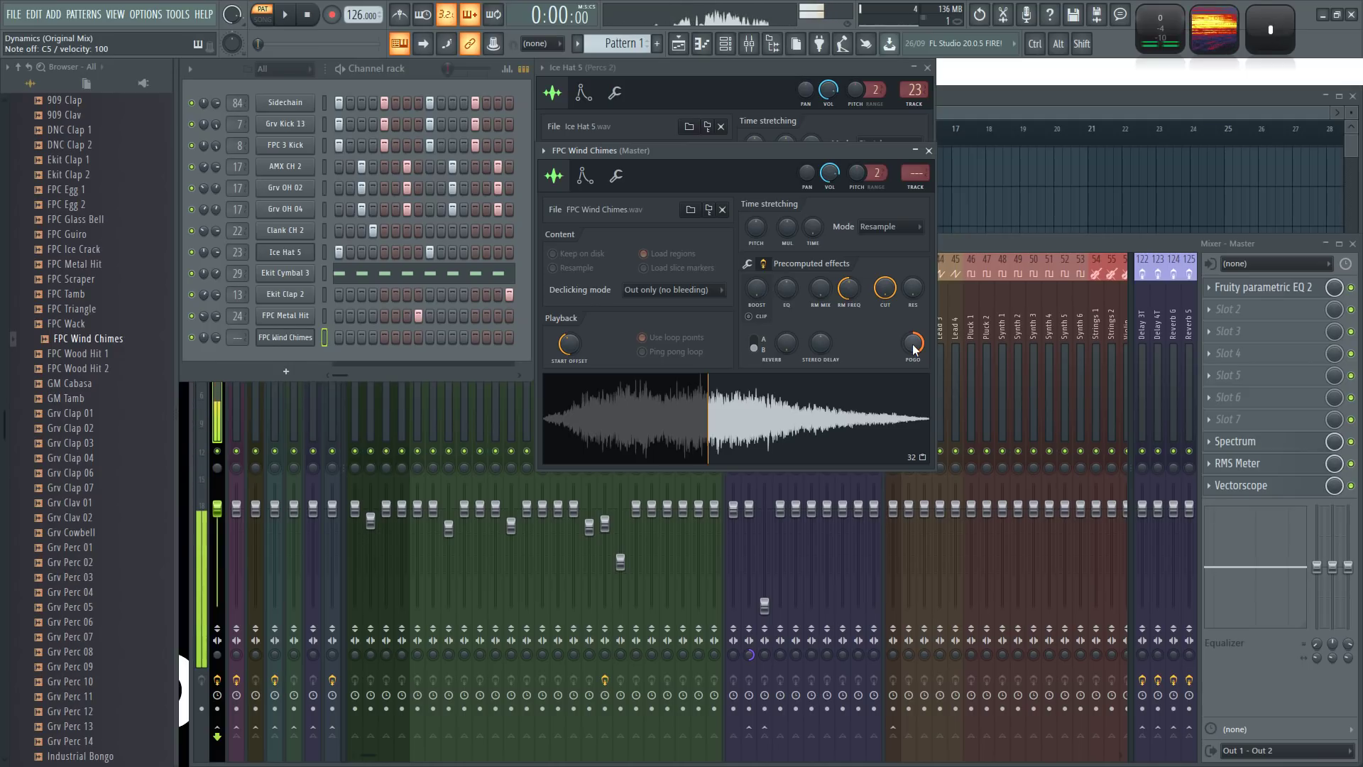
{"action": "mouse_move", "coordinate": [913, 344]}
{"action": "left_mouse_down"}
{"action": "mouse_move", "coordinate": [910, 378]}
{"action": "mouse_move", "coordinate": [912, 336]}
{"action": "left_mouse_up"}
{"action": "key", "text": "q"}
{"action": "key", "text": "q"}
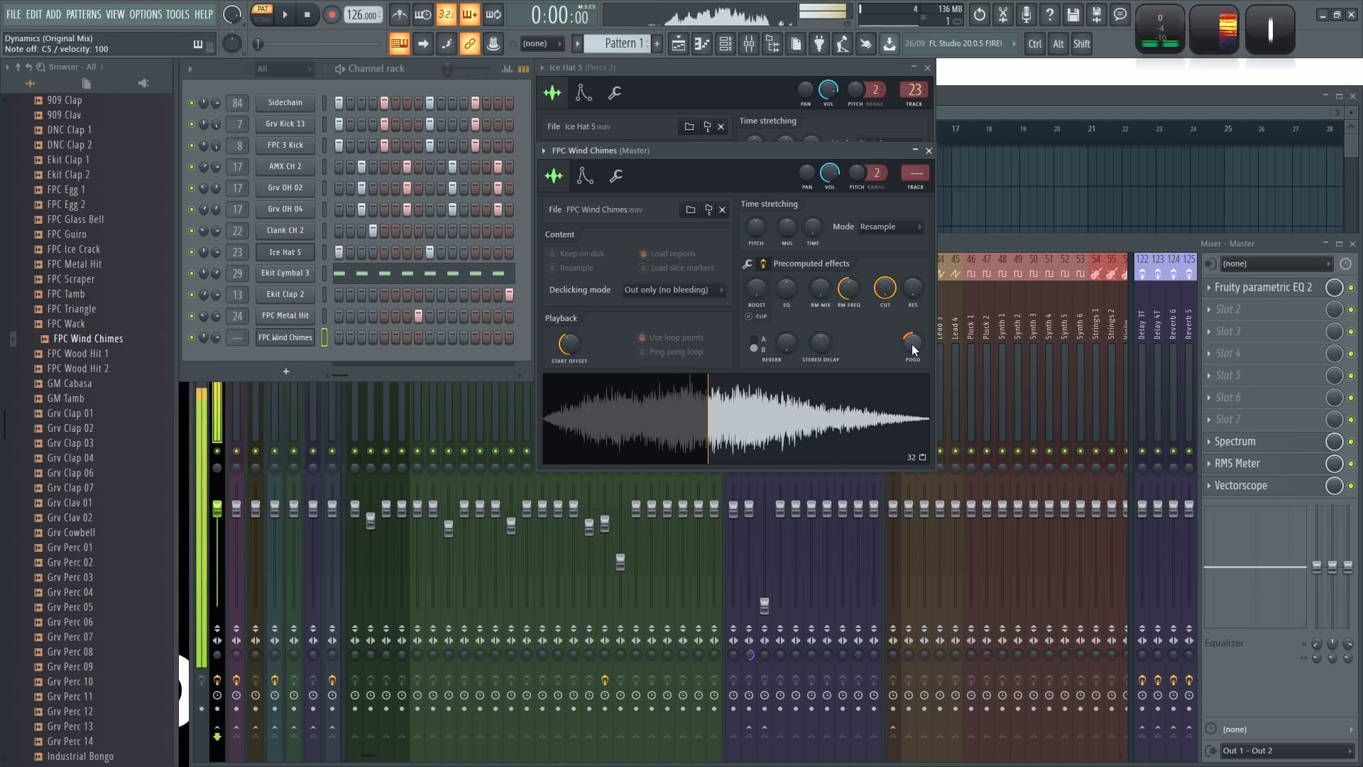
- Raise the wind chimes' ring modulation mix to maximum, auditioning the sound at different mix levels
{"action": "left_click_drag", "start_coordinate": [817, 290], "coordinate": [817, 213]}
{"action": "key", "text": "q"}
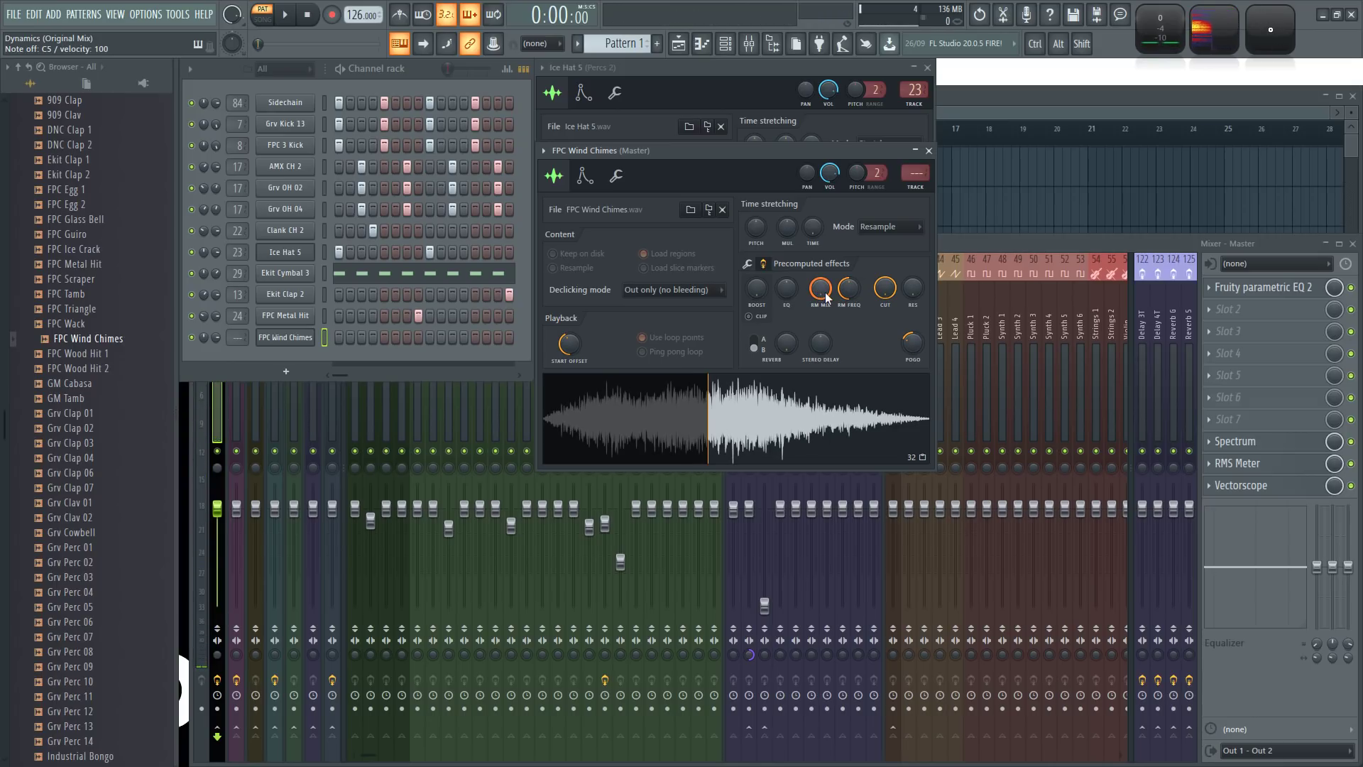
{"action": "key", "text": "q"}
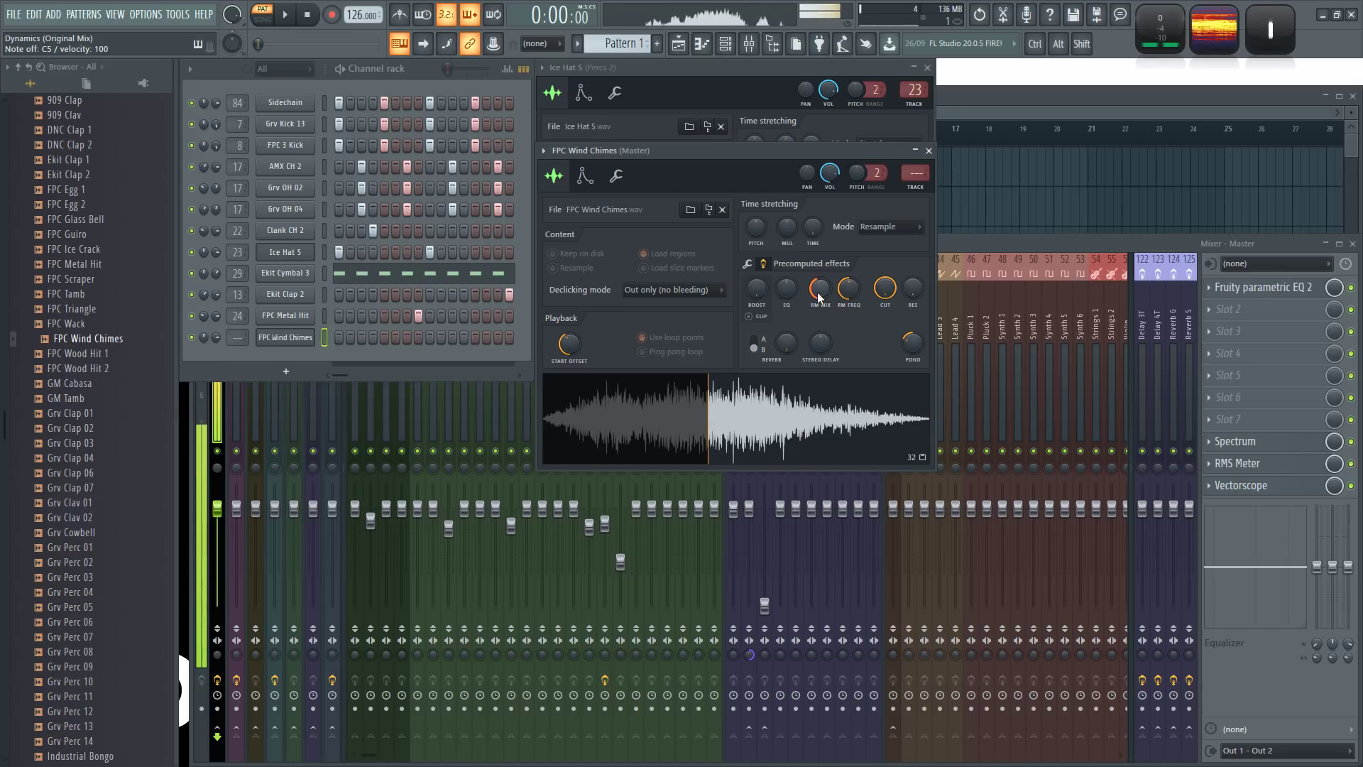
{"action": "key", "text": "q"}
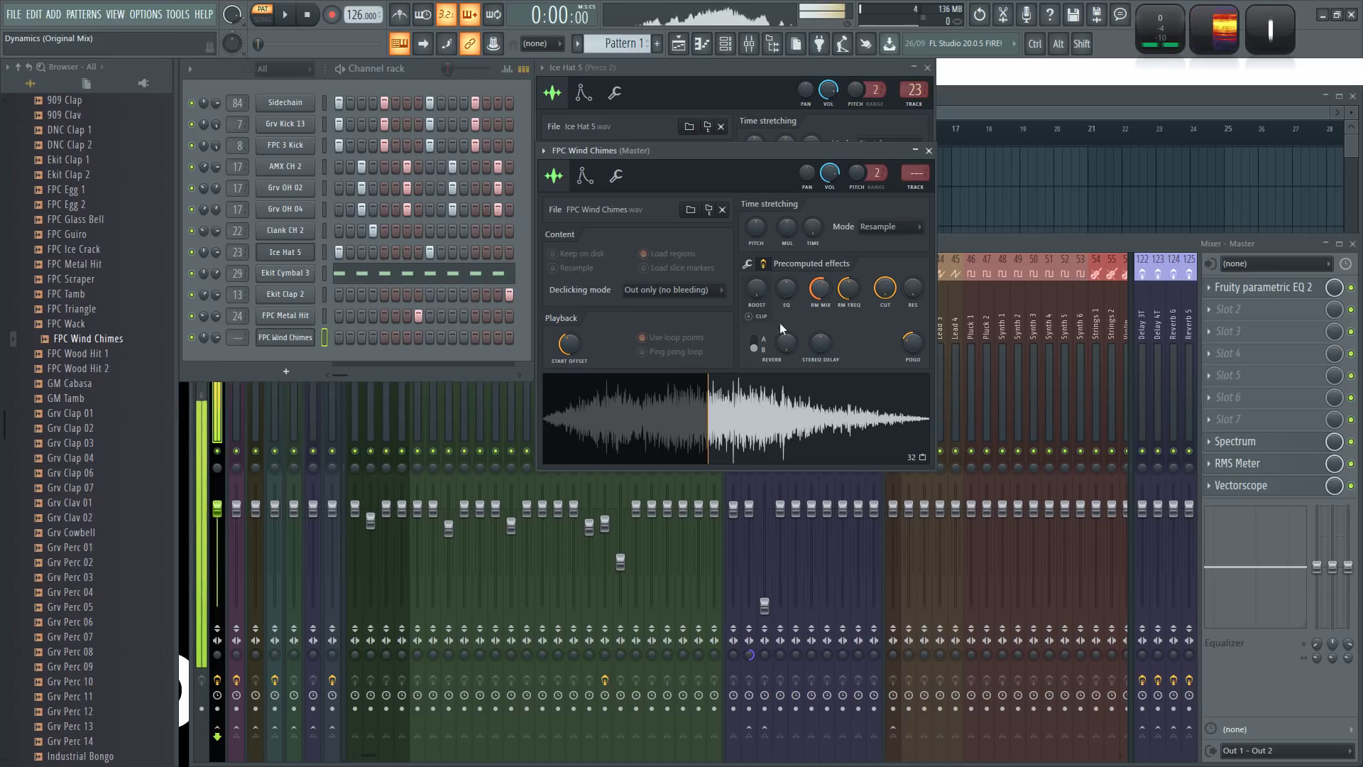
{"action": "key", "text": "q"}
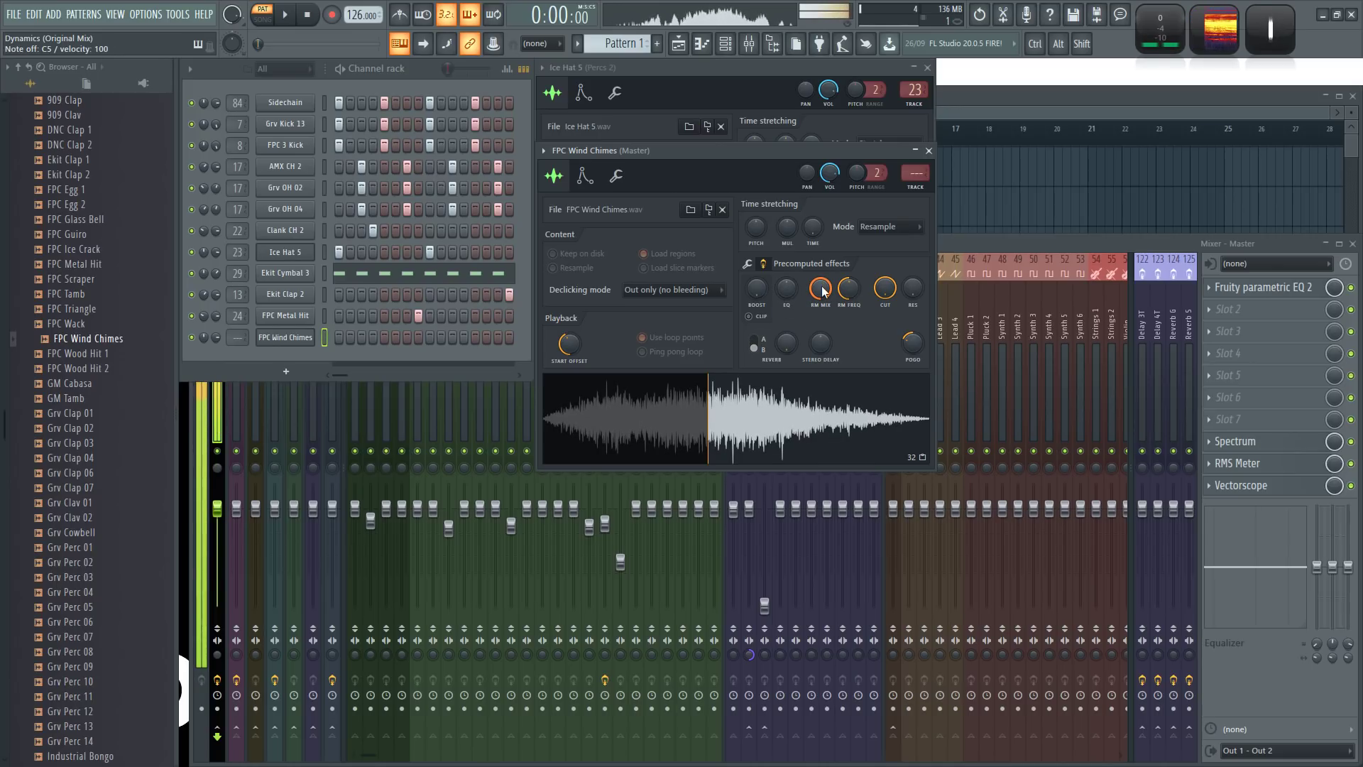
{"action": "key", "text": "q"}
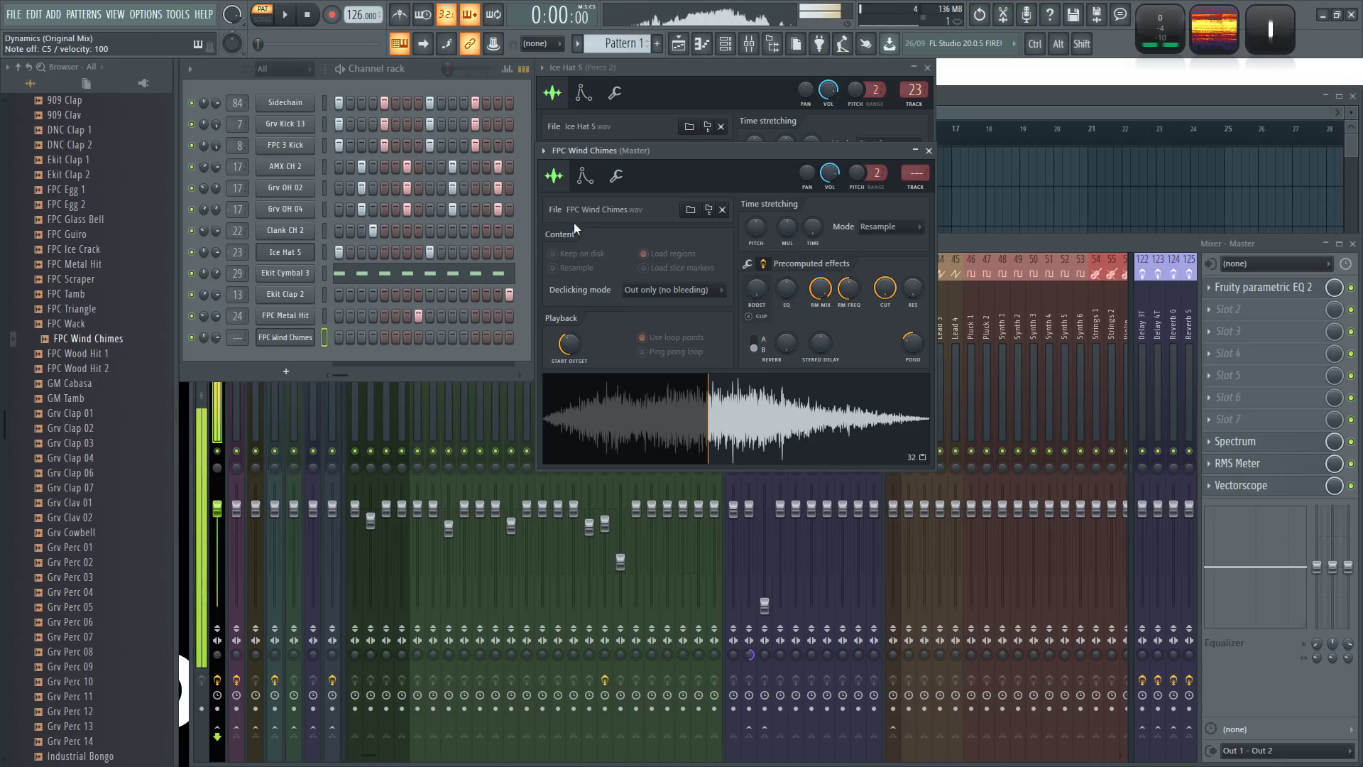
- Enable the wind chimes' volume envelope and shape it into a short decay with no sustain
{"action": "left_click", "coordinate": [583, 176]}
{"action": "left_click", "coordinate": [616, 176]}
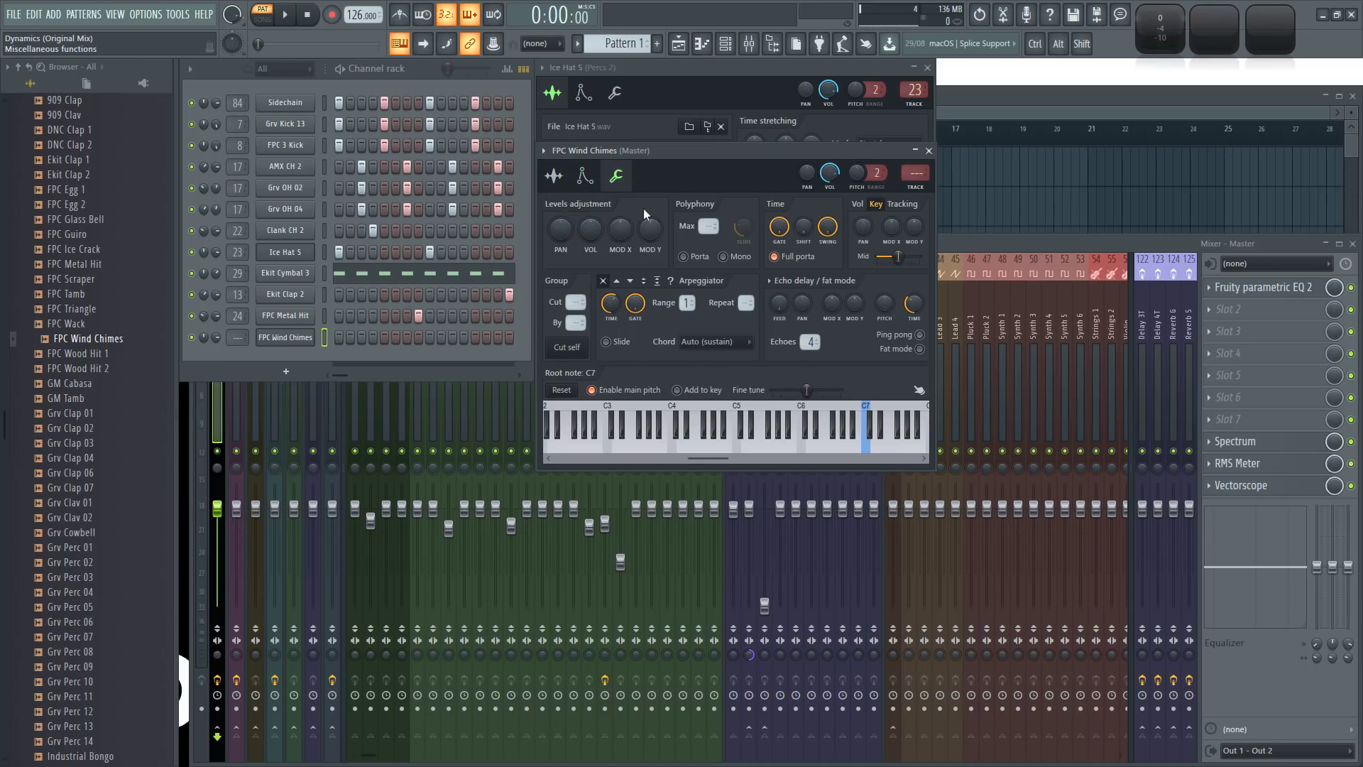
{"action": "left_click", "coordinate": [589, 178]}
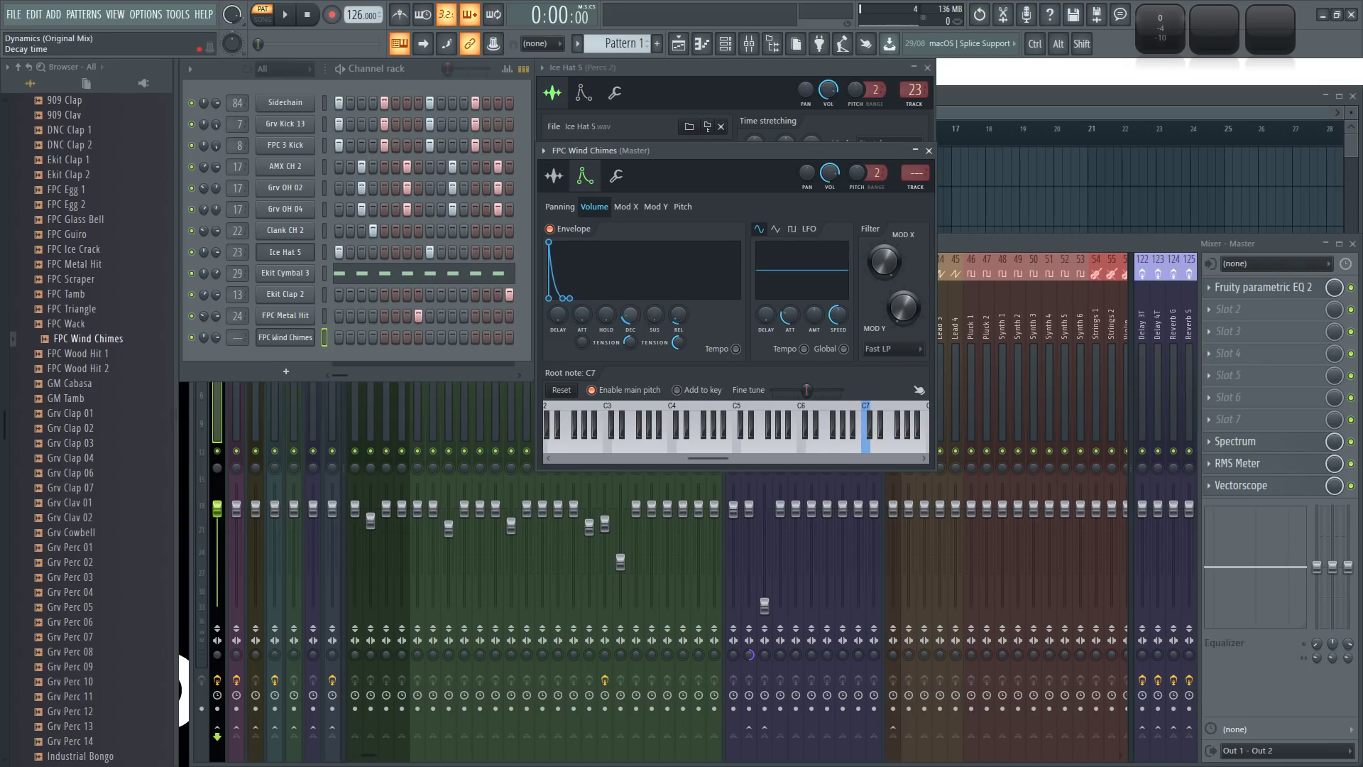
{"action": "left_click_drag", "start_coordinate": [632, 314], "coordinate": [629, 314]}
{"action": "key", "text": "space"}
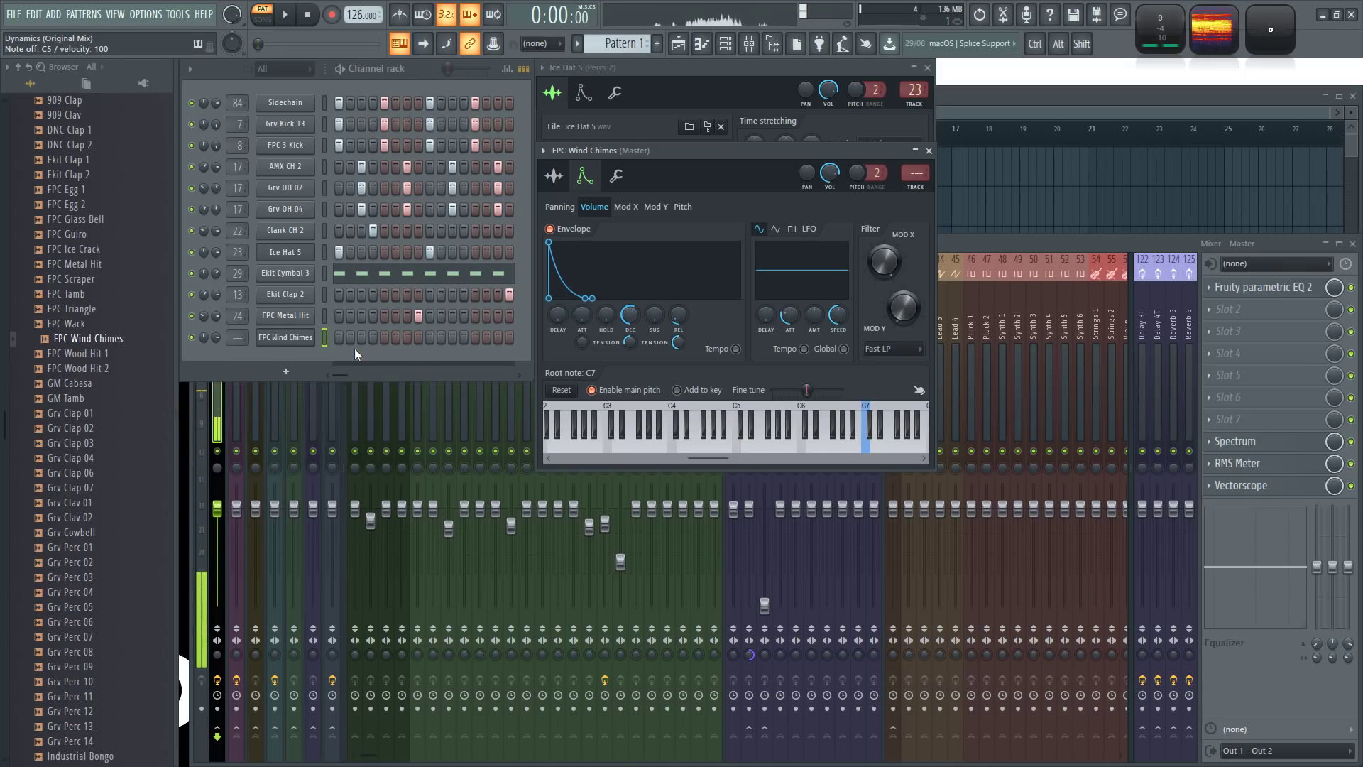
- Place an FPC Wind Chimes hit on step 1 and play the pattern to hear it in context
{"action": "left_click", "coordinate": [335, 338]}
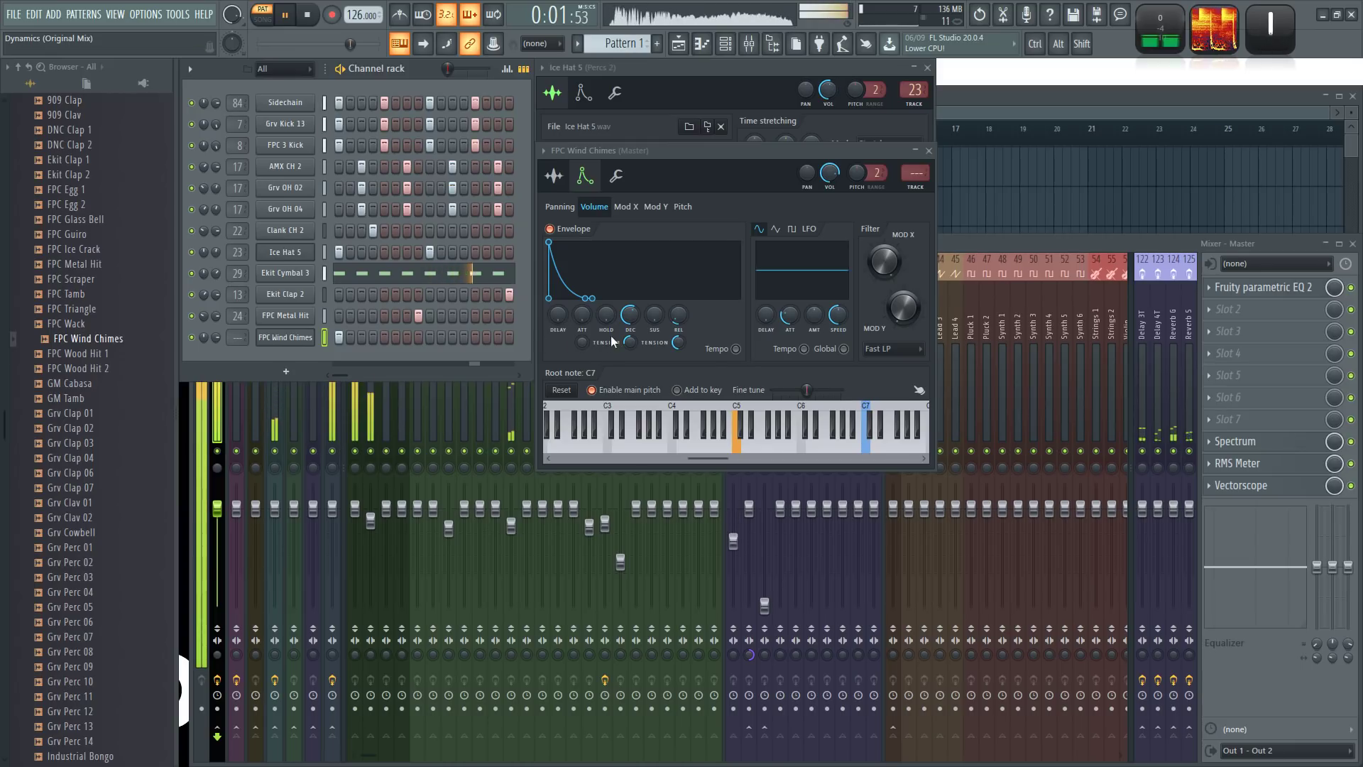
{"action": "key", "text": "space"}
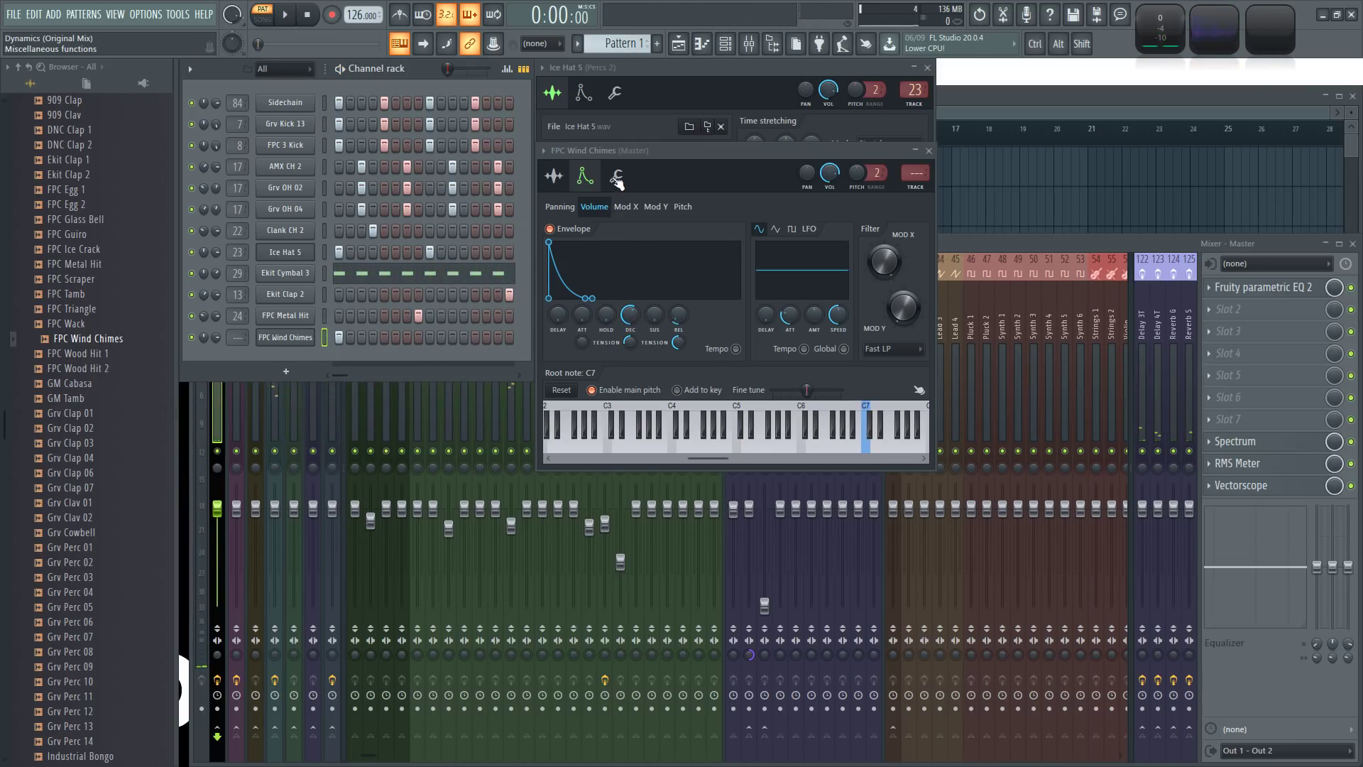
{"action": "key", "text": "space"}
{"action": "key", "text": "space"}
- Reset the wind chimes' pogo amount to zero and audition the sample without it
{"action": "key", "text": "z"}
{"action": "key", "text": "z"}
{"action": "left_click", "coordinate": [615, 176]}
{"action": "left_click", "coordinate": [584, 176]}
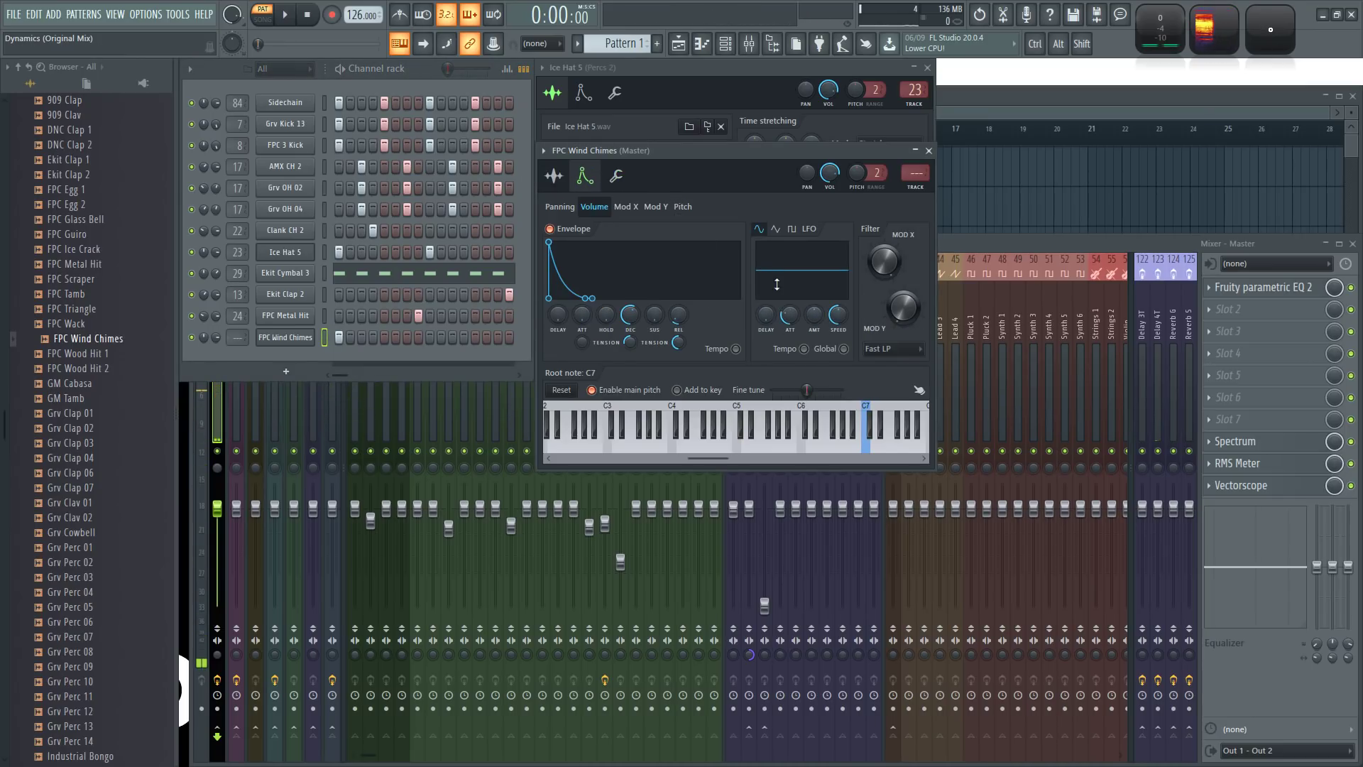
{"action": "left_click", "coordinate": [553, 176]}
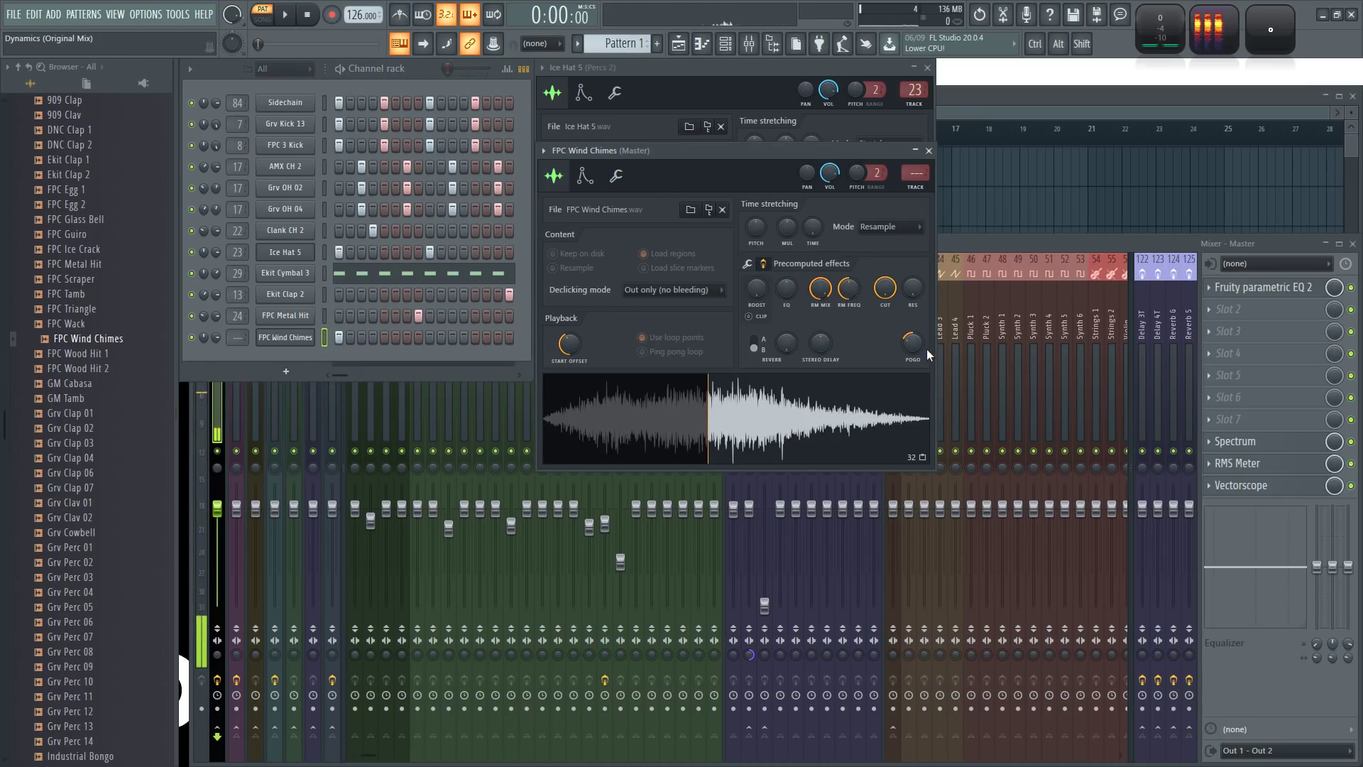
{"action": "left_click_drag", "start_coordinate": [913, 345], "coordinate": [913, 334]}
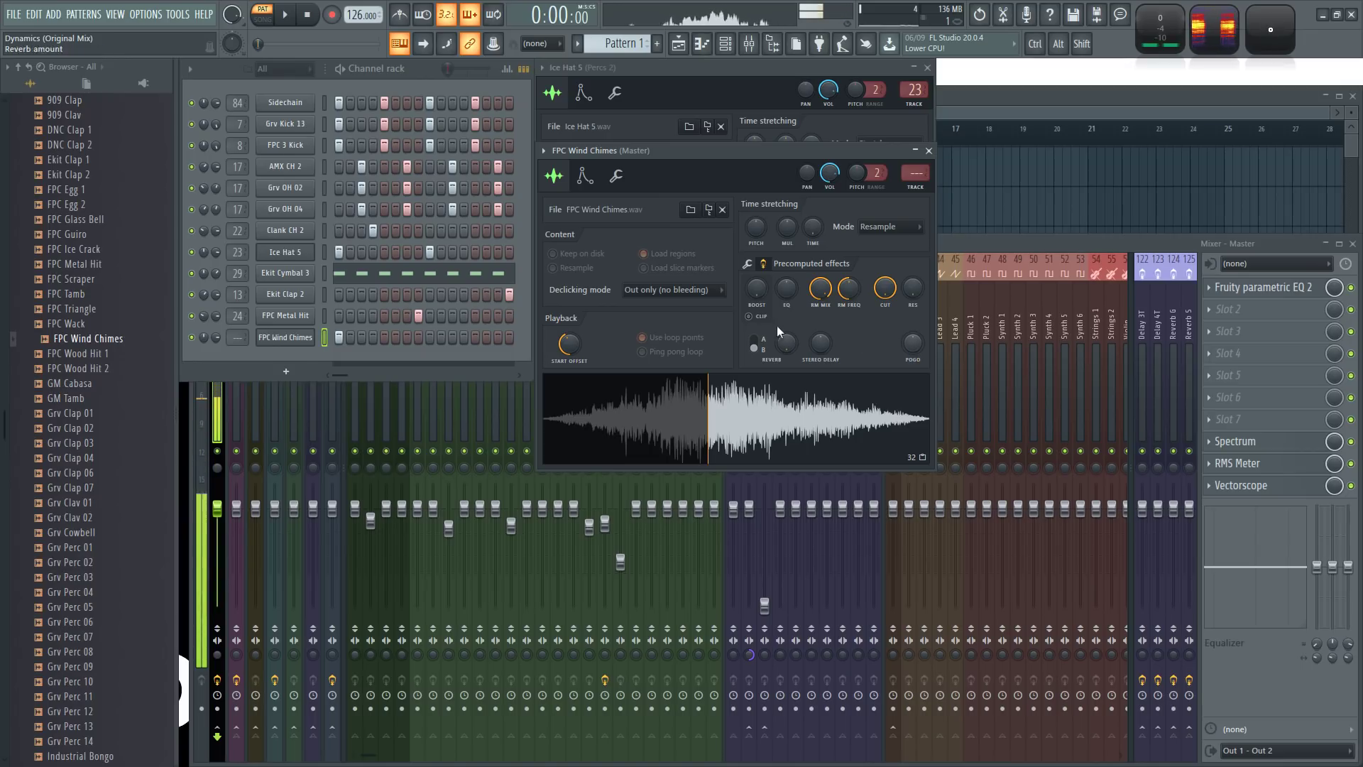
{"action": "key", "text": "z"}
{"action": "key", "text": "z"}
{"action": "key", "text": "z"}
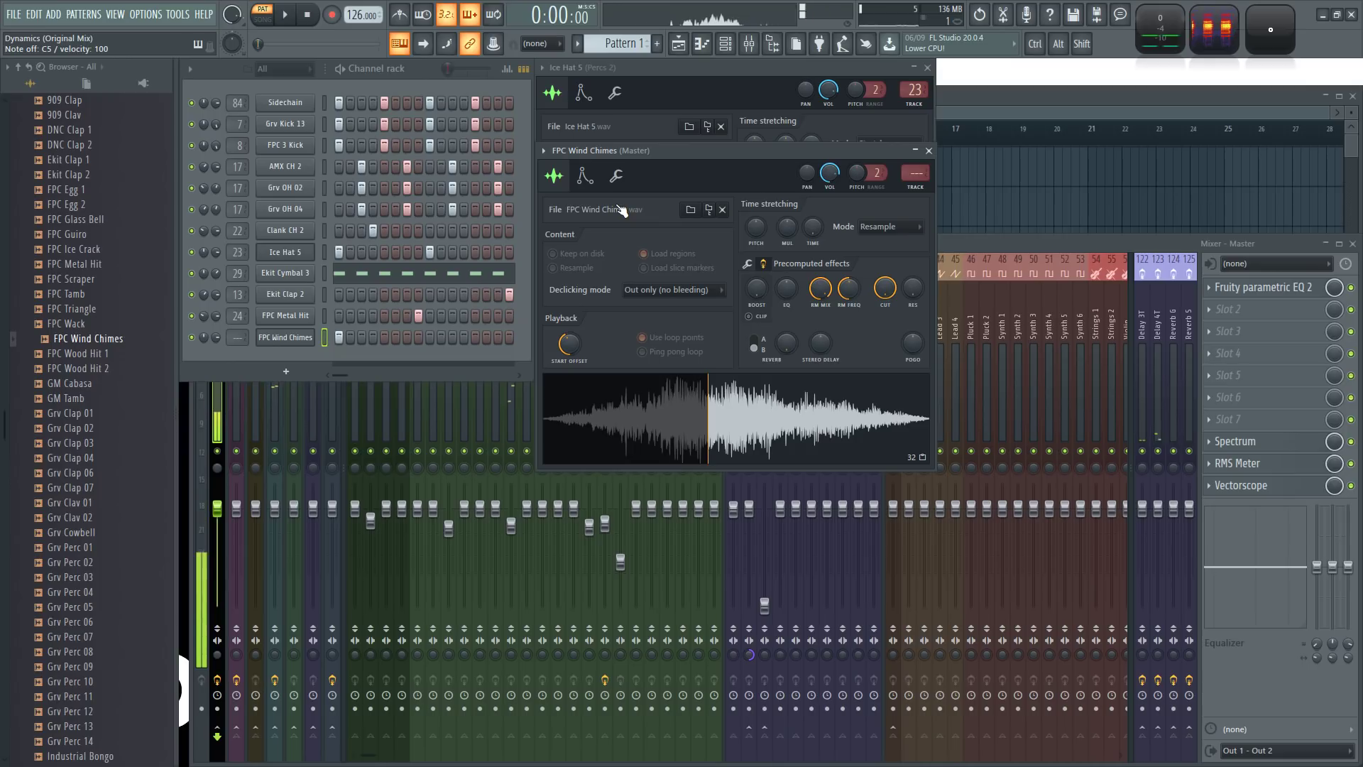
{"action": "key", "text": "z"}
{"action": "key", "text": "z"}
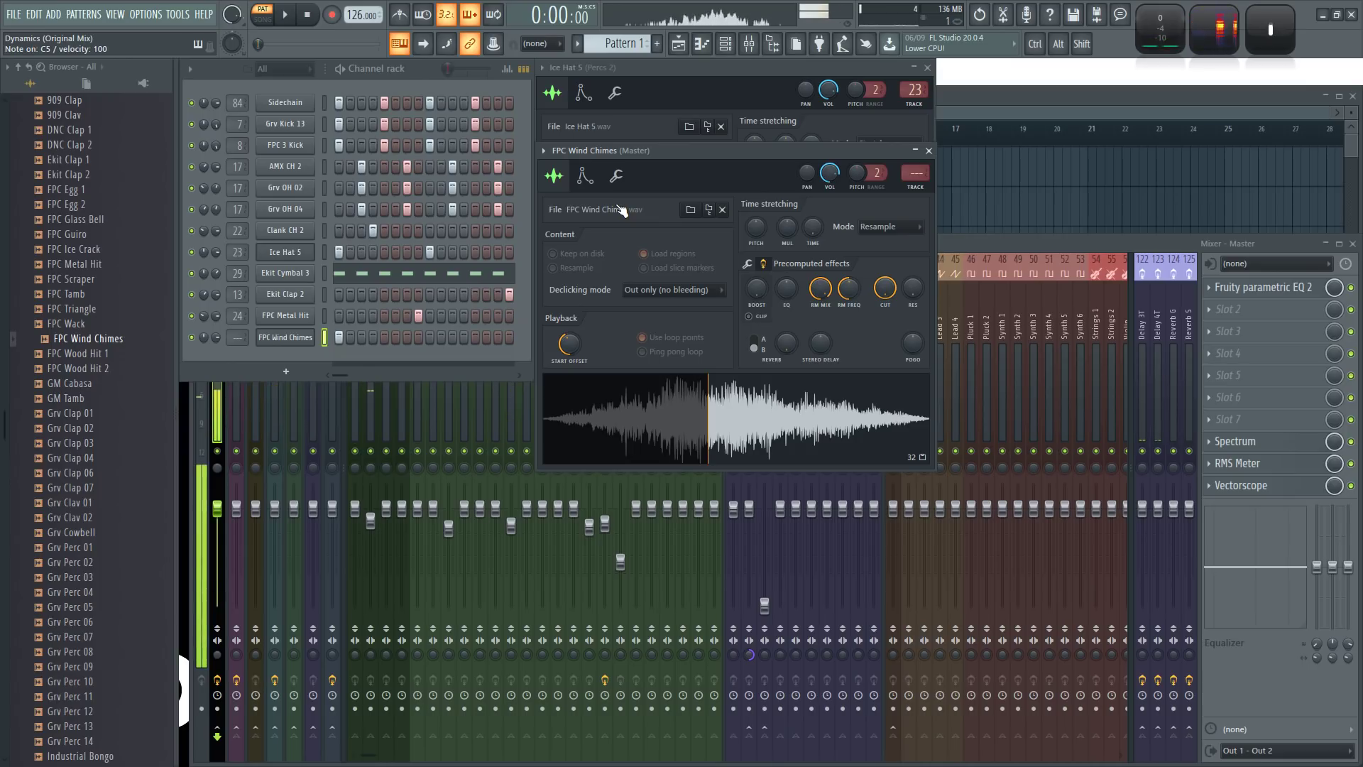
- Steepen the decay tension of the wind chimes' volume envelope, fine-tune its decay time, and audition the sound
{"action": "left_click", "coordinate": [584, 177]}
{"action": "key", "text": "z"}
{"action": "key", "text": "z"}
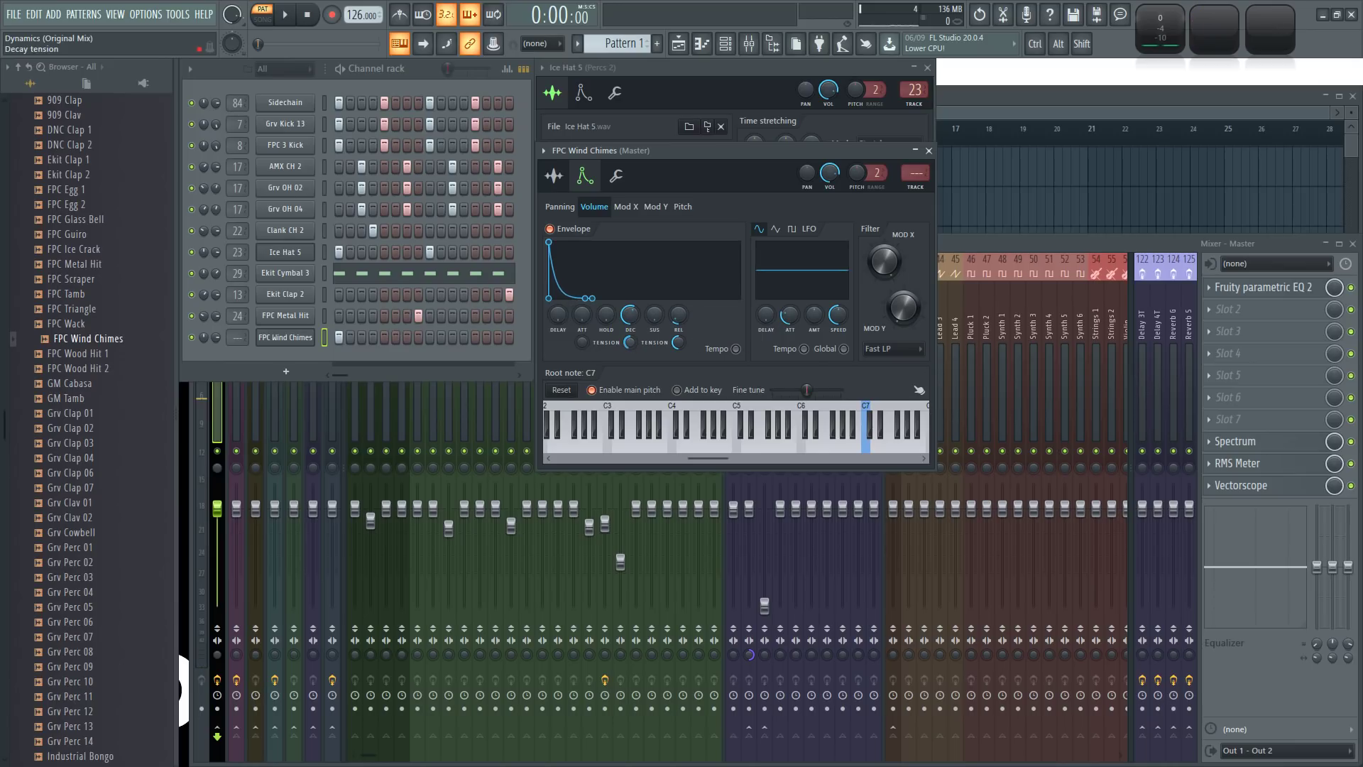
{"action": "key", "text": "z"}
{"action": "left_click_drag", "start_coordinate": [635, 314], "coordinate": [634, 307]}
{"action": "key", "text": "z"}
{"action": "key", "text": "z"}
{"action": "key", "text": "z"}
{"action": "key", "text": "z"}
{"action": "key", "text": "z"}
- Try boosting the wind chimes' gain with the precomputed Boost and Clip effects, auditioning the sound
{"action": "left_click", "coordinate": [554, 176]}
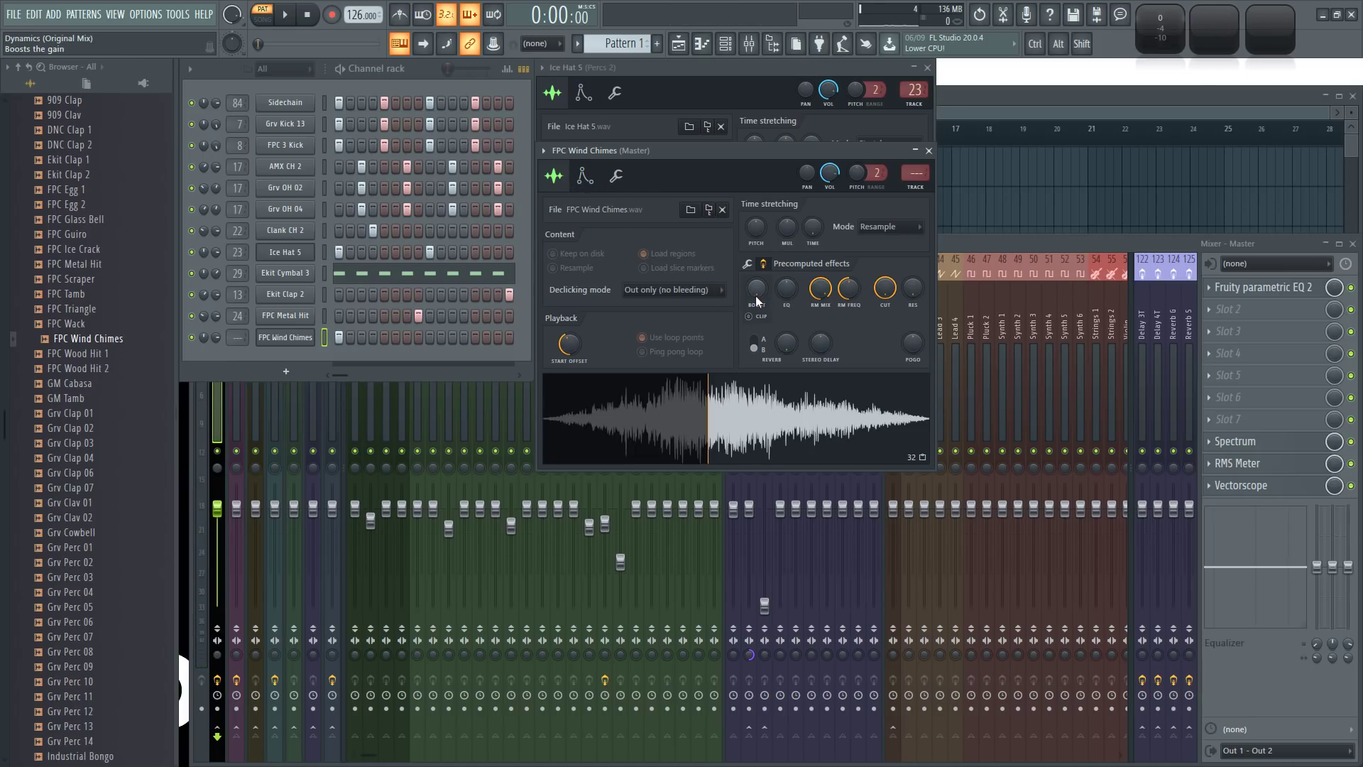
{"action": "left_click_drag", "start_coordinate": [757, 304], "coordinate": [756, 294]}
{"action": "key", "text": "z"}
{"action": "key", "text": "z"}
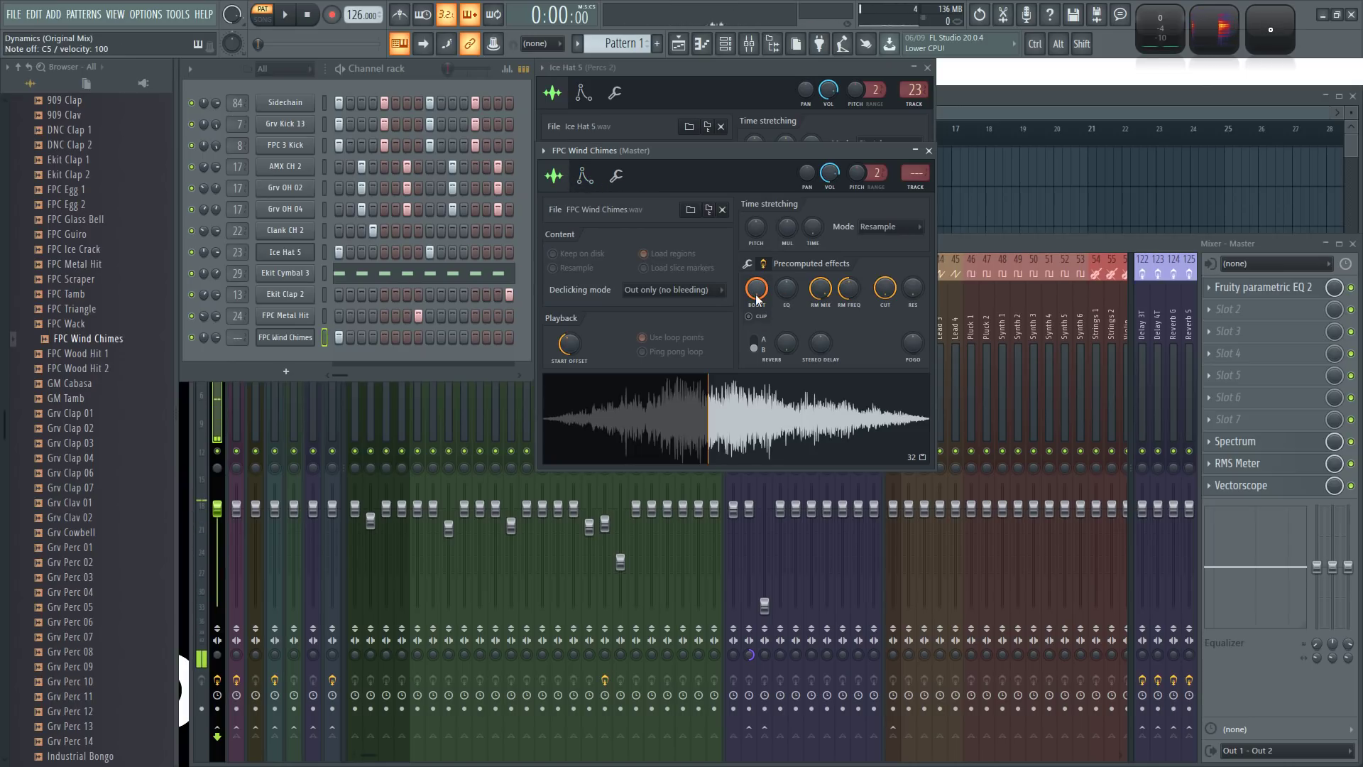
{"action": "key", "text": "z"}
{"action": "key", "text": "z"}
{"action": "left_click", "coordinate": [757, 316]}
{"action": "key", "text": "z"}
{"action": "left_click_drag", "start_coordinate": [757, 294], "coordinate": [757, 242]}
{"action": "key", "text": "z"}
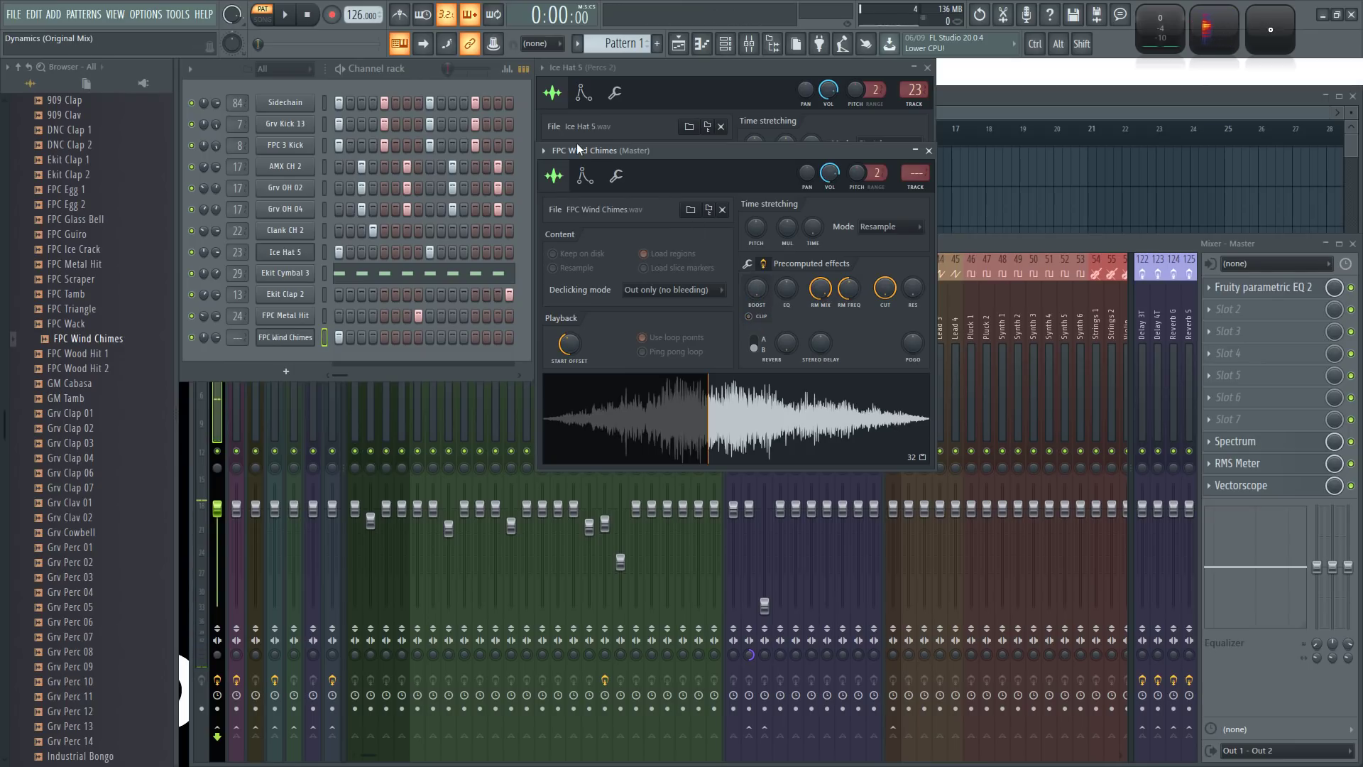
- Raise the wind chimes channel's volume level adjustment, set its cut group to 2 by 2, and audition it
{"action": "left_click", "coordinate": [616, 178]}
{"action": "key", "text": "z"}
{"action": "key", "text": "z"}
{"action": "key", "text": "z"}
{"action": "key", "text": "z"}
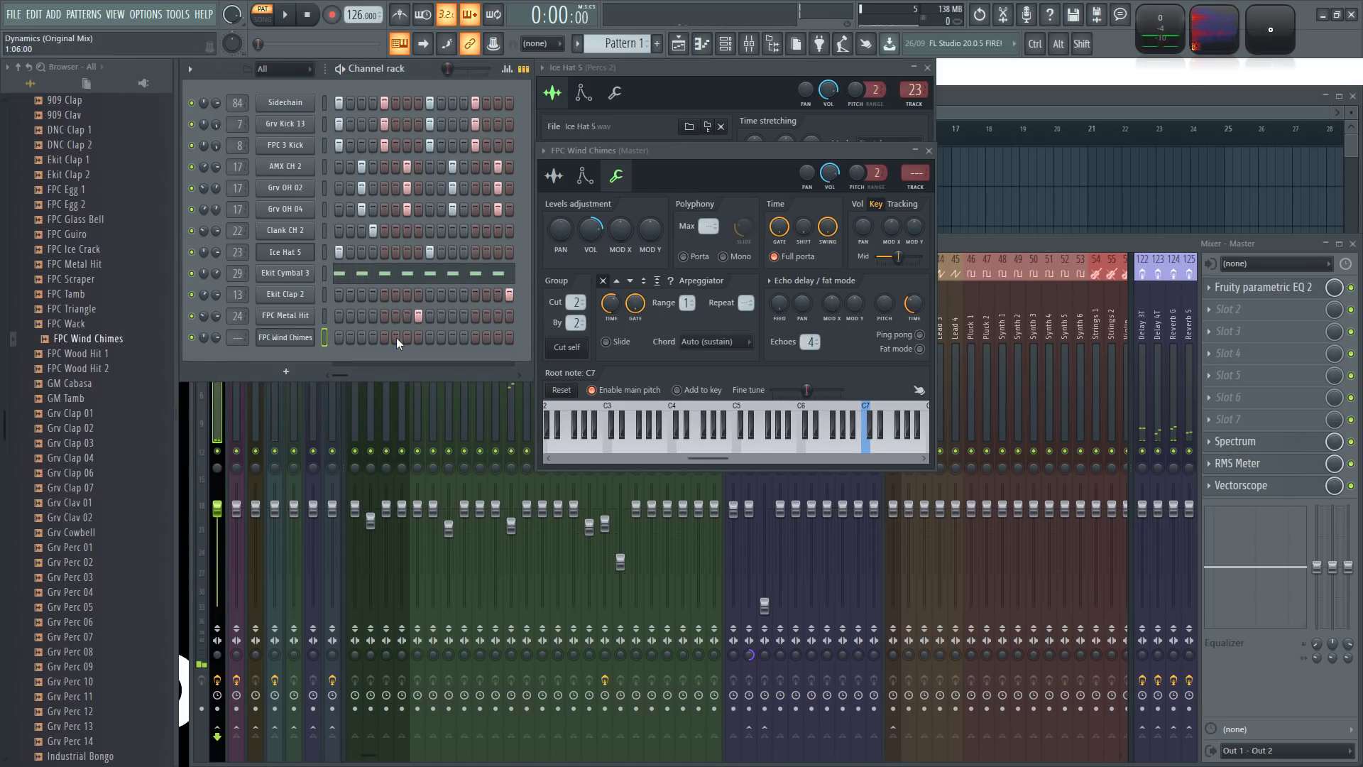
- Place FPC Wind Chimes hits on steps 4 and 12 while testing positions against the playing pattern
{"action": "left_click", "coordinate": [373, 337]}
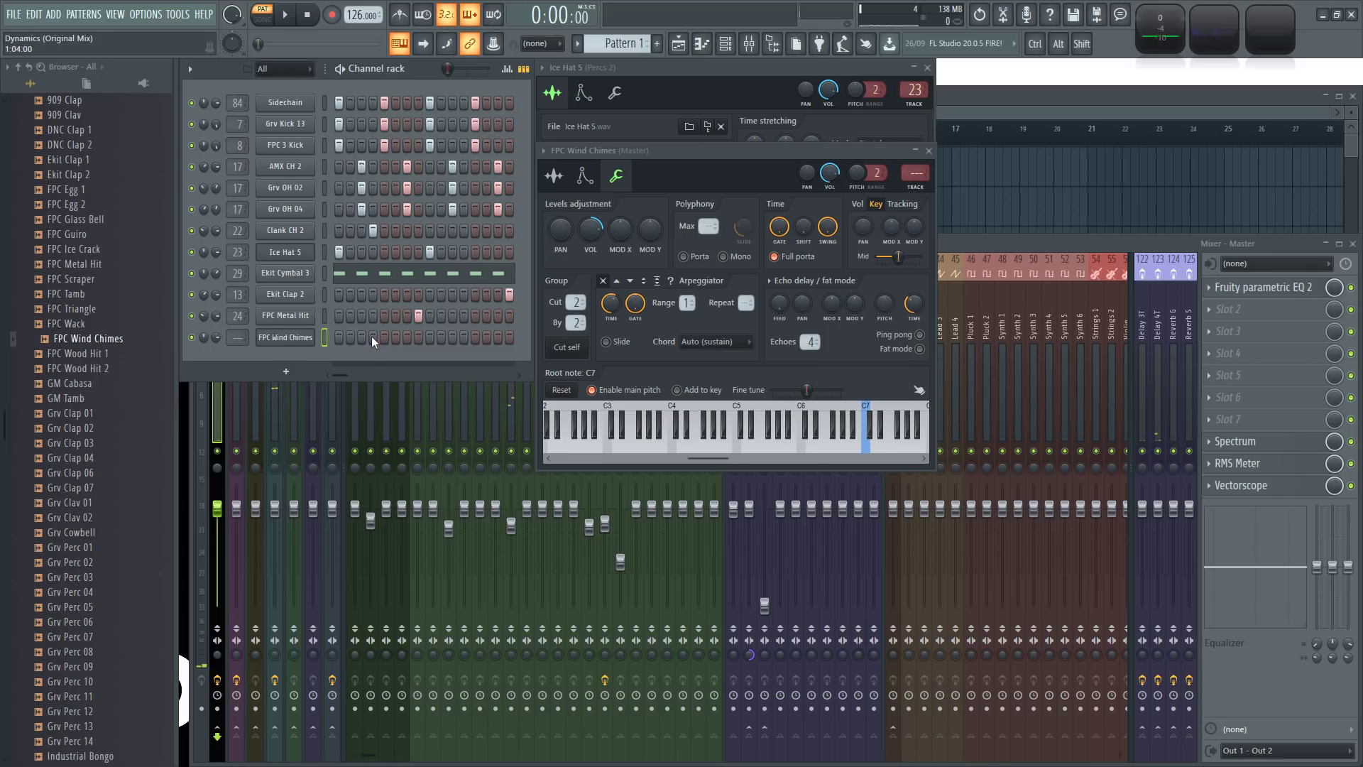
{"action": "key", "text": "space"}
{"action": "left_click", "coordinate": [407, 337]}
{"action": "left_click", "coordinate": [408, 338]}
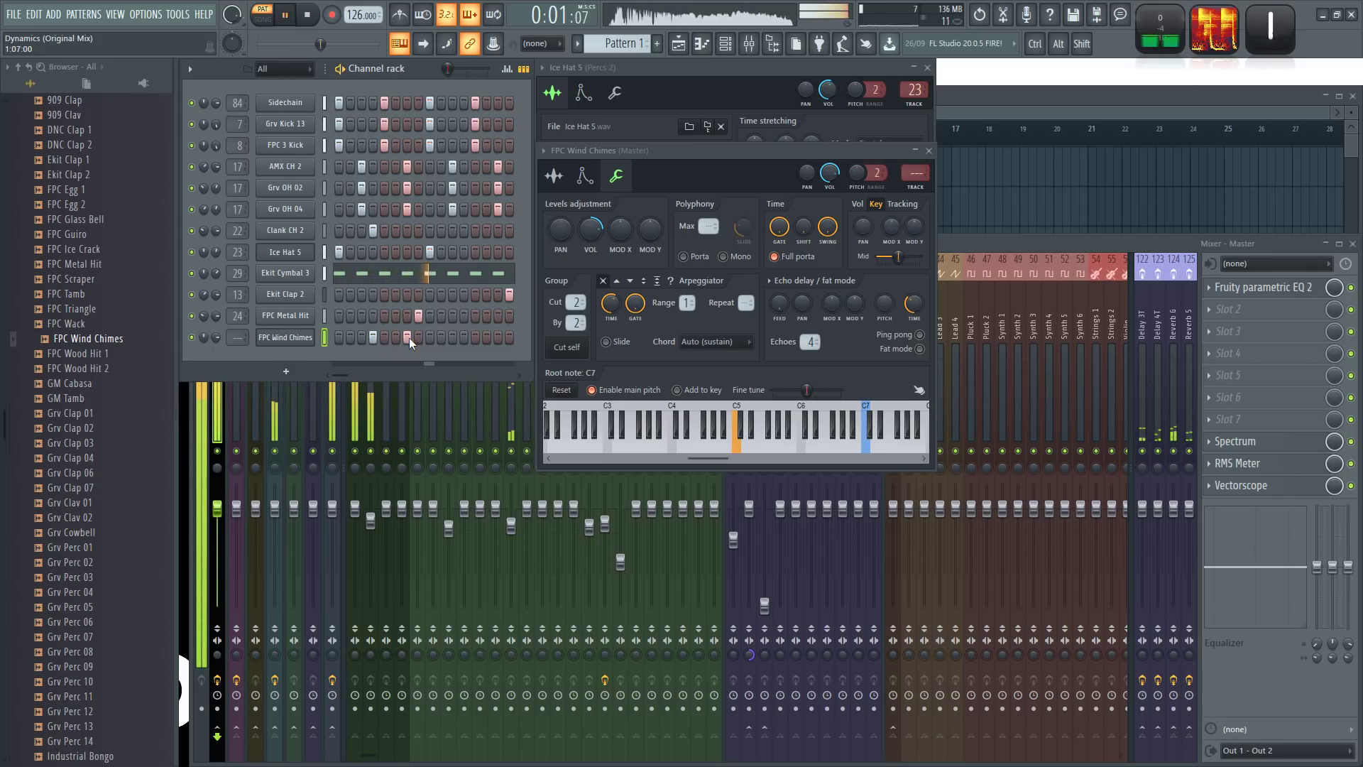
{"action": "left_click", "coordinate": [465, 338]}
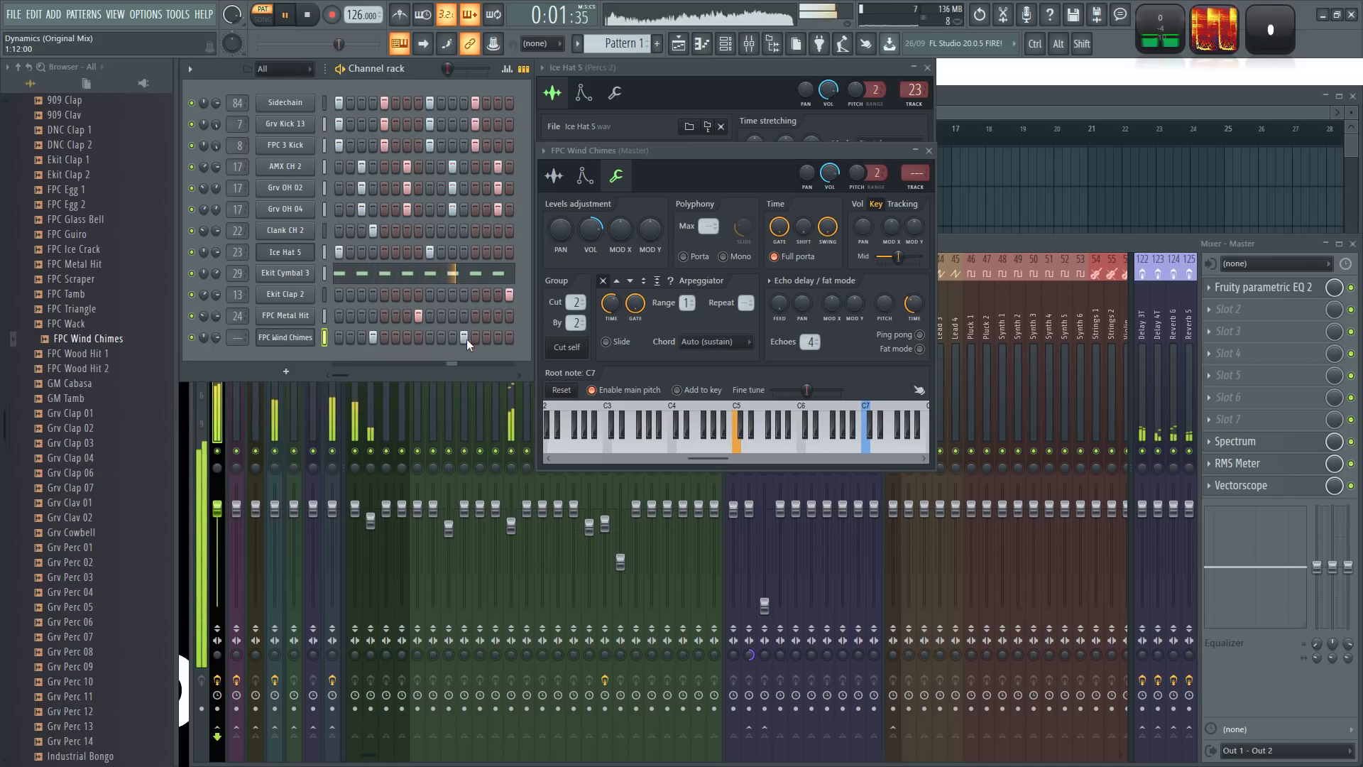
{"action": "key", "text": "space"}
- Close the wind chimes channel settings, route the channel to mixer track 24 (Percs 3), and play the pattern
{"action": "left_click", "coordinate": [929, 151]}
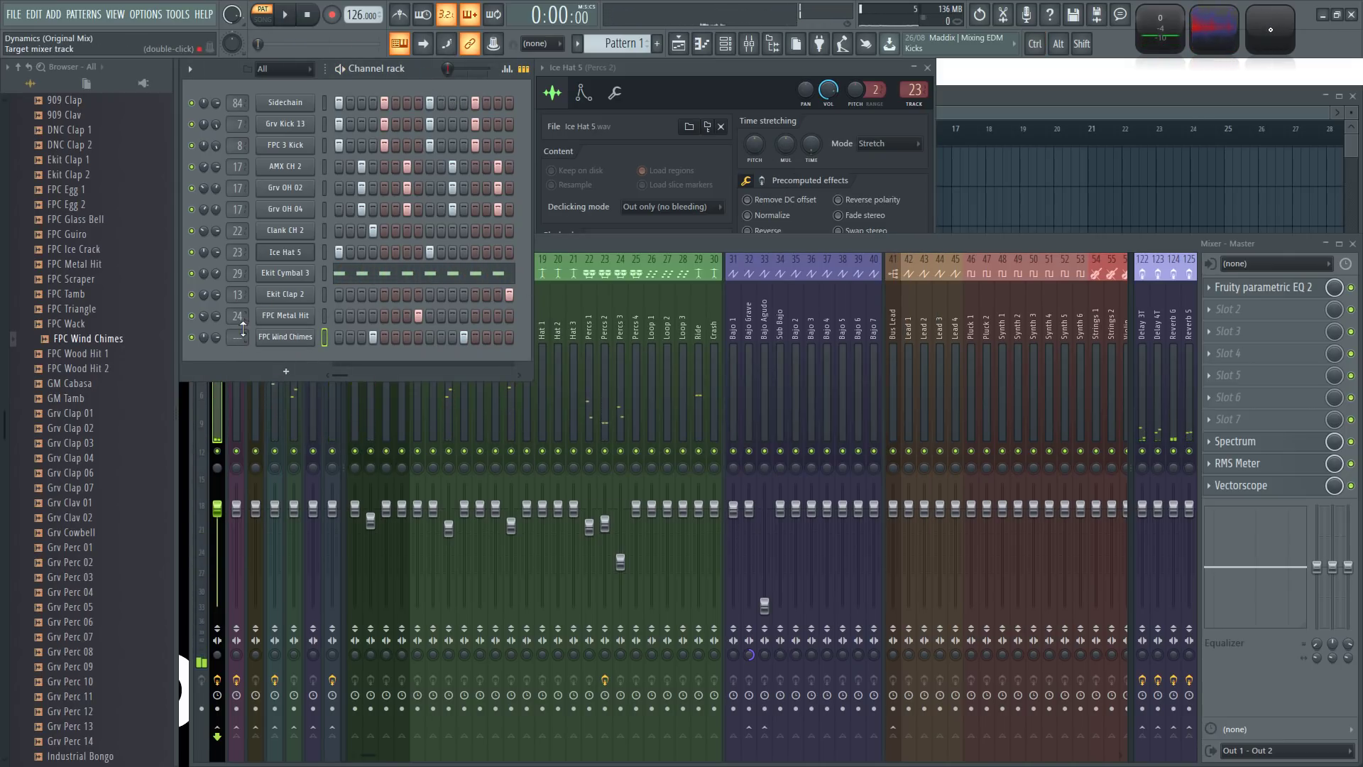
{"action": "scroll", "coordinate": [236, 336], "scroll_direction": "up", "scroll_amount": 20}
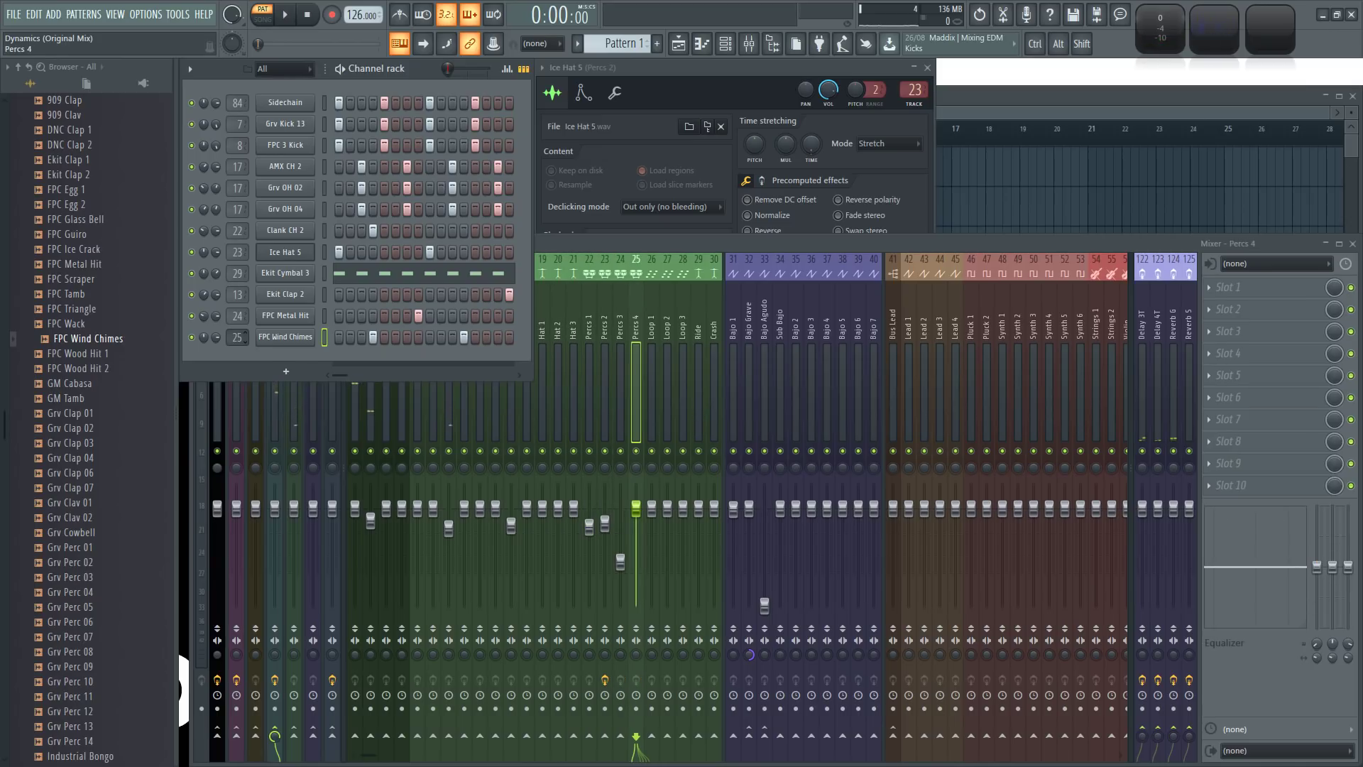
{"action": "scroll", "coordinate": [236, 337], "scroll_direction": "down", "scroll_amount": 1}
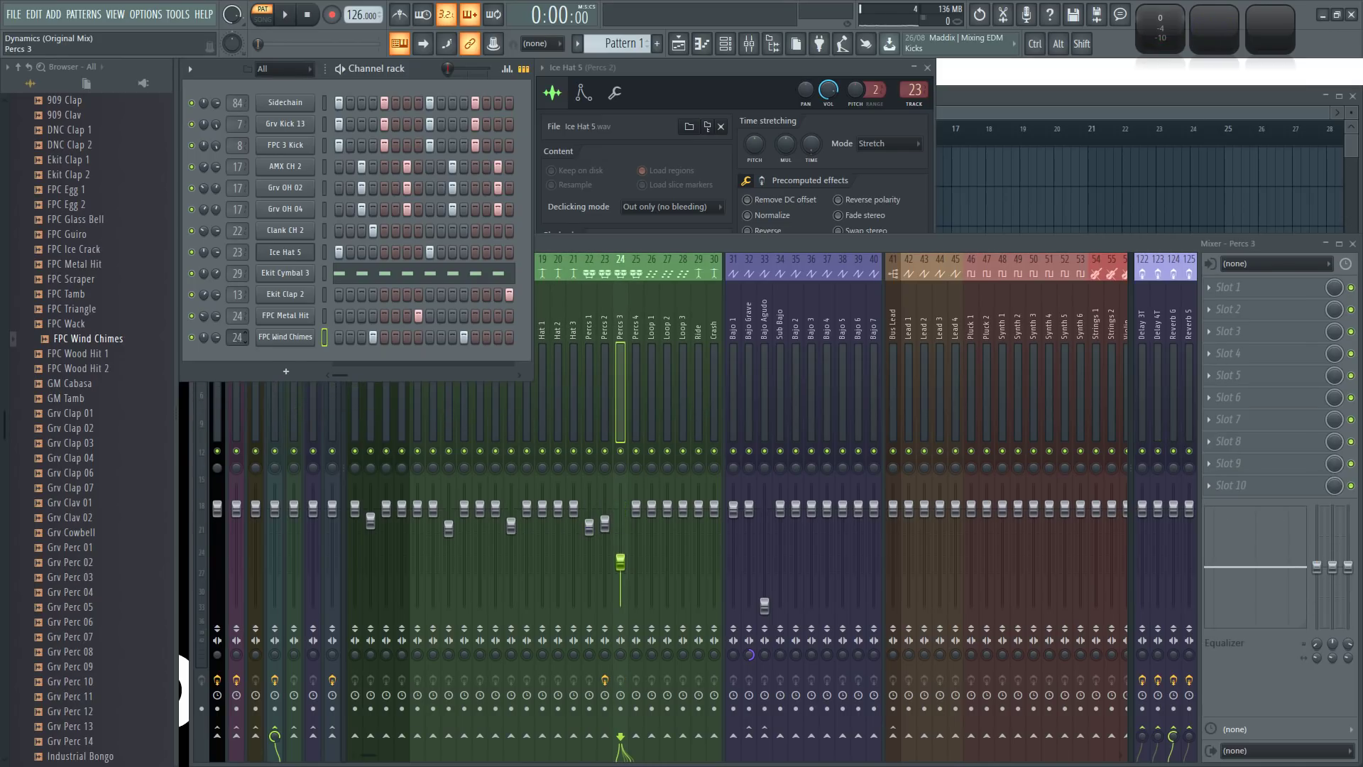
{"action": "key", "text": "space"}
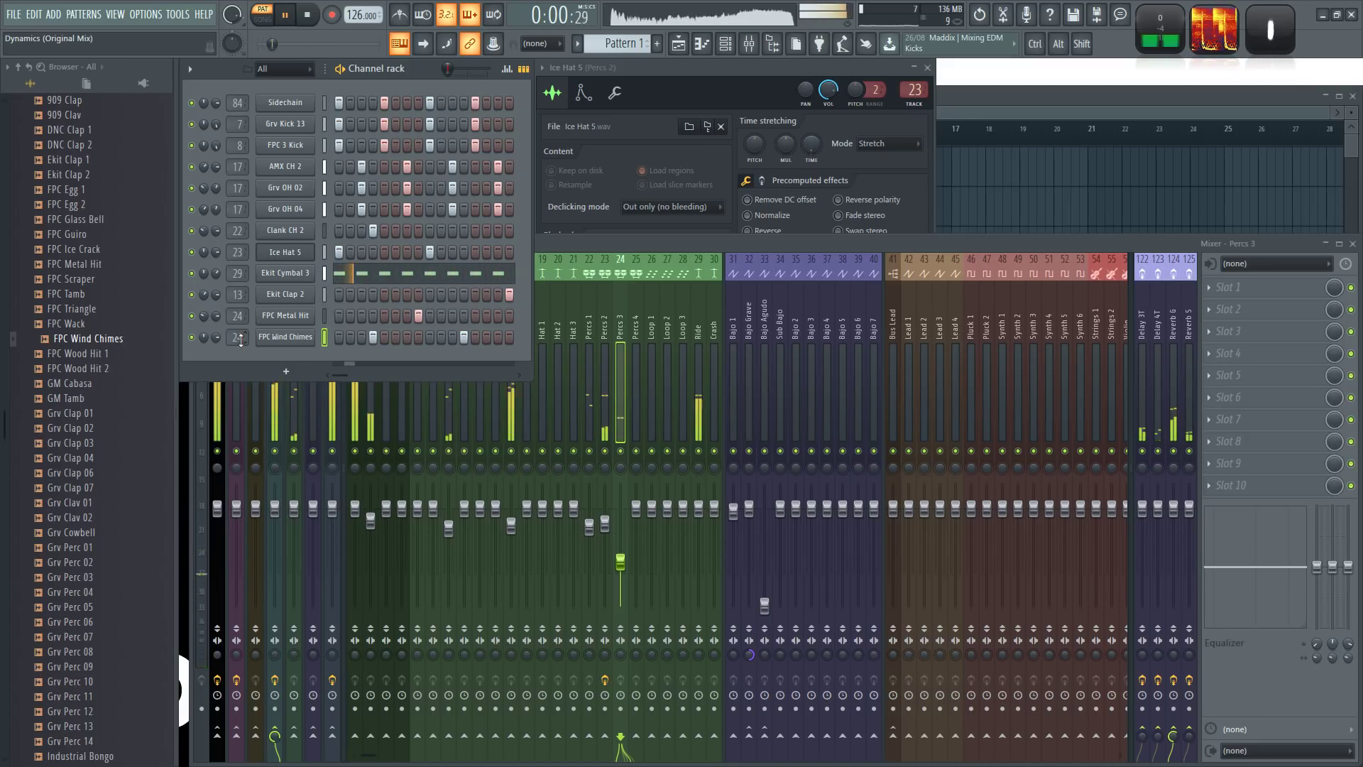
- Check the FPC Wind Chimes channel's volume settings against the playing pattern, and close the channel window
{"action": "left_click", "coordinate": [286, 337]}
{"action": "key", "text": "space"}
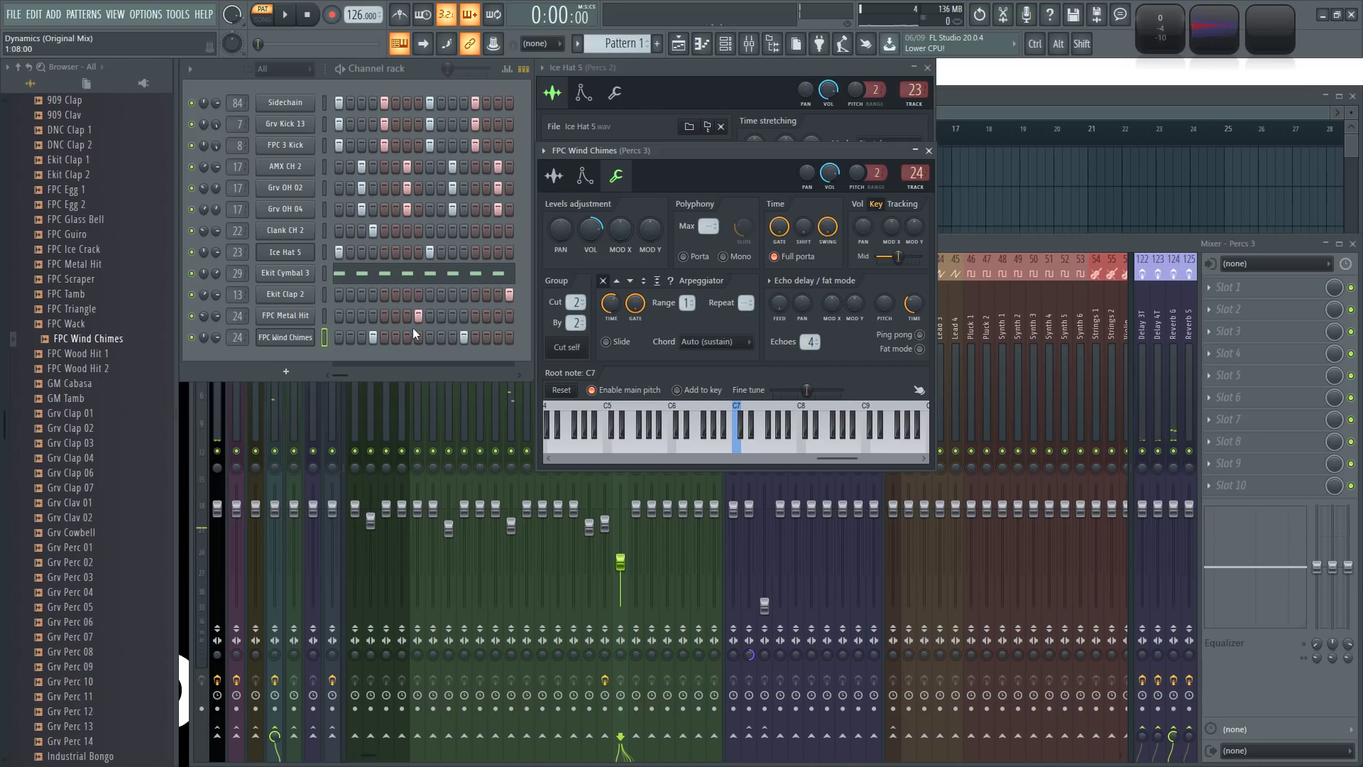
{"action": "key", "text": "space"}
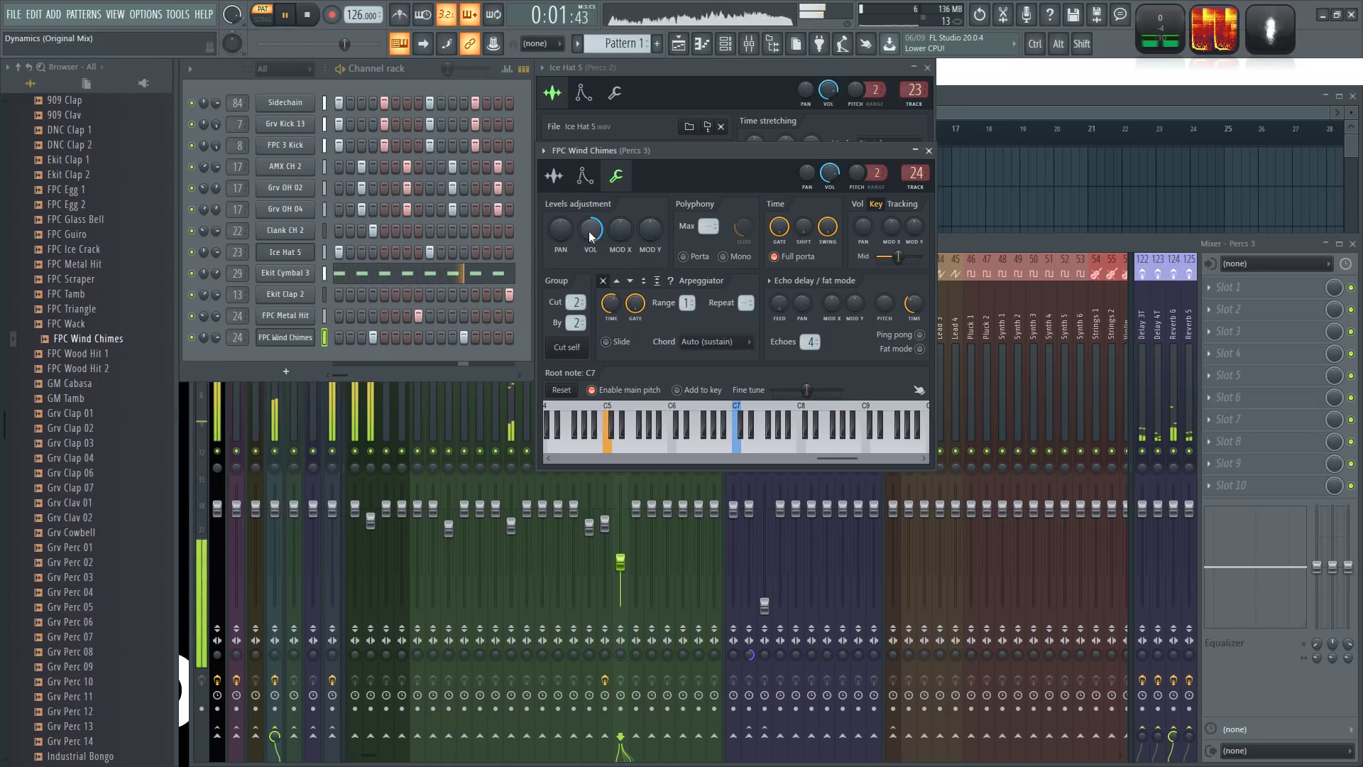
{"action": "left_click", "coordinate": [929, 150]}
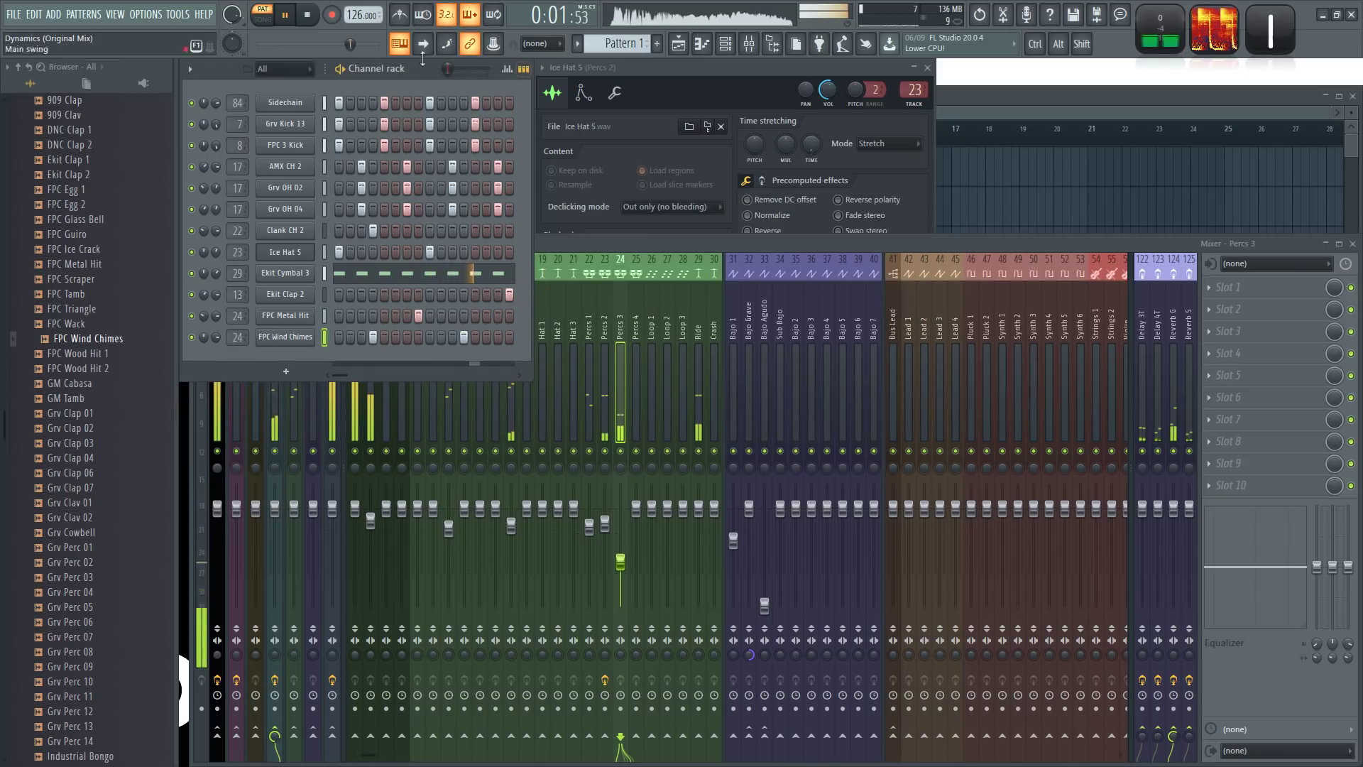
{"action": "key", "text": "space"}
- Audition percussion samples in the browser, such as GM Cabasa, Ekit Clap 2 and FPC Egg 1, to choose another layer
{"action": "left_click", "coordinate": [78, 383]}
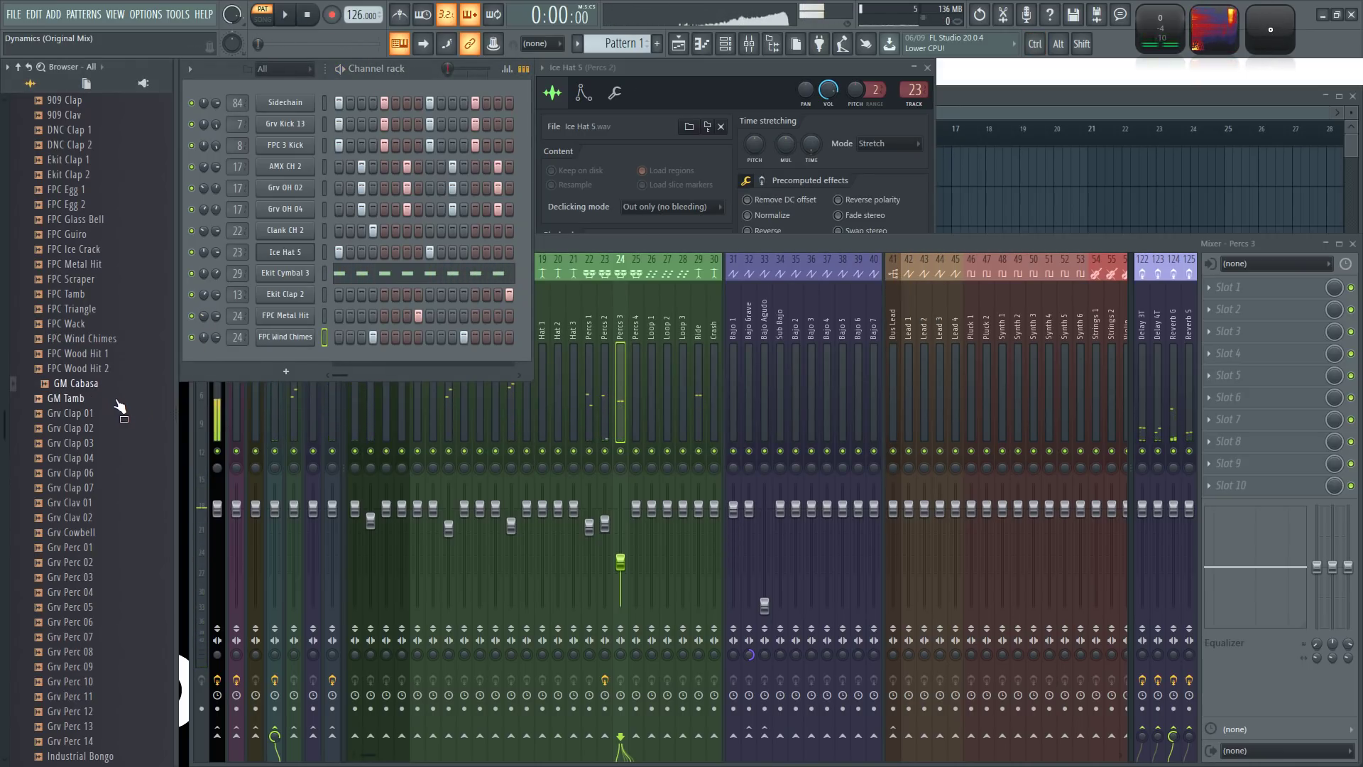
{"action": "left_click", "coordinate": [92, 399]}
{"action": "left_click", "coordinate": [98, 325]}
{"action": "scroll", "coordinate": [101, 380], "scroll_direction": "up", "scroll_amount": 4}
{"action": "left_click", "coordinate": [92, 383]}
{"action": "left_click", "coordinate": [89, 369]}
{"action": "left_click", "coordinate": [86, 355]}
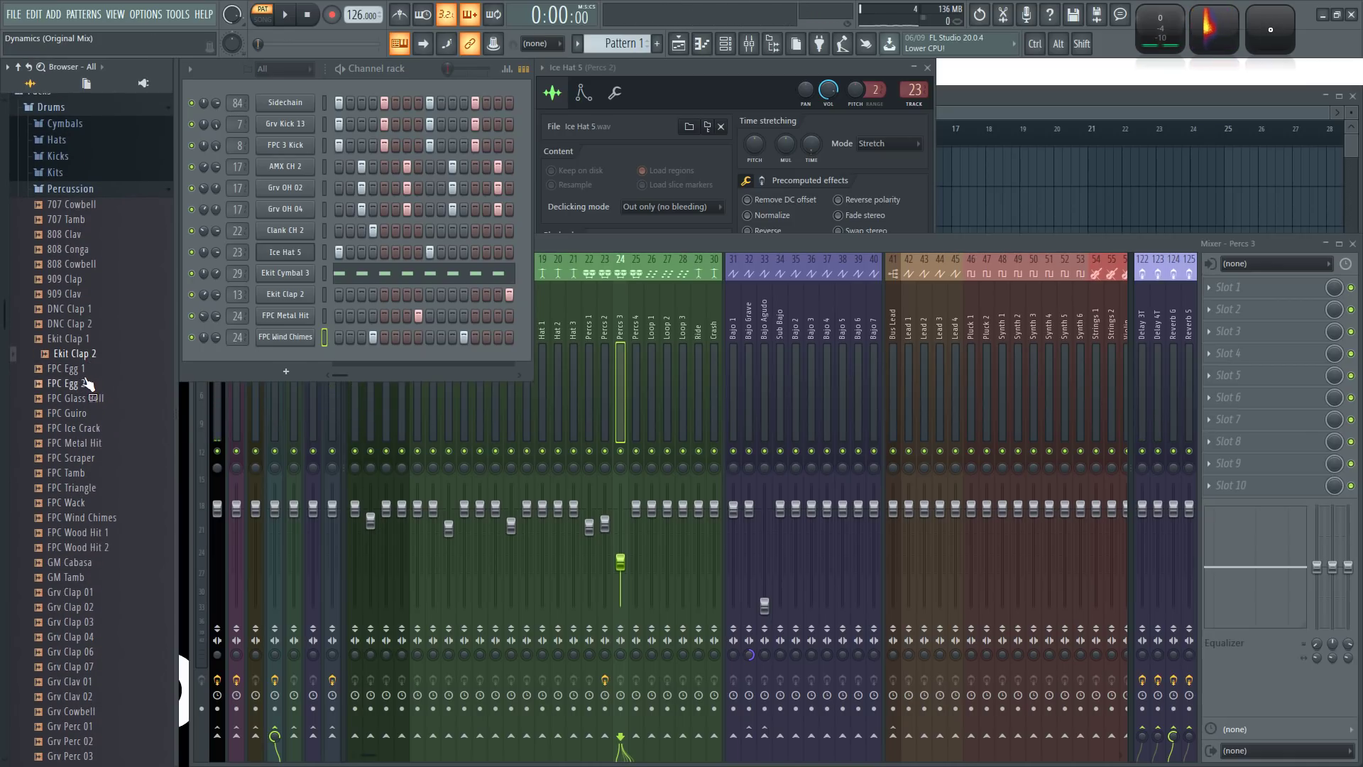
{"action": "left_click", "coordinate": [79, 384]}
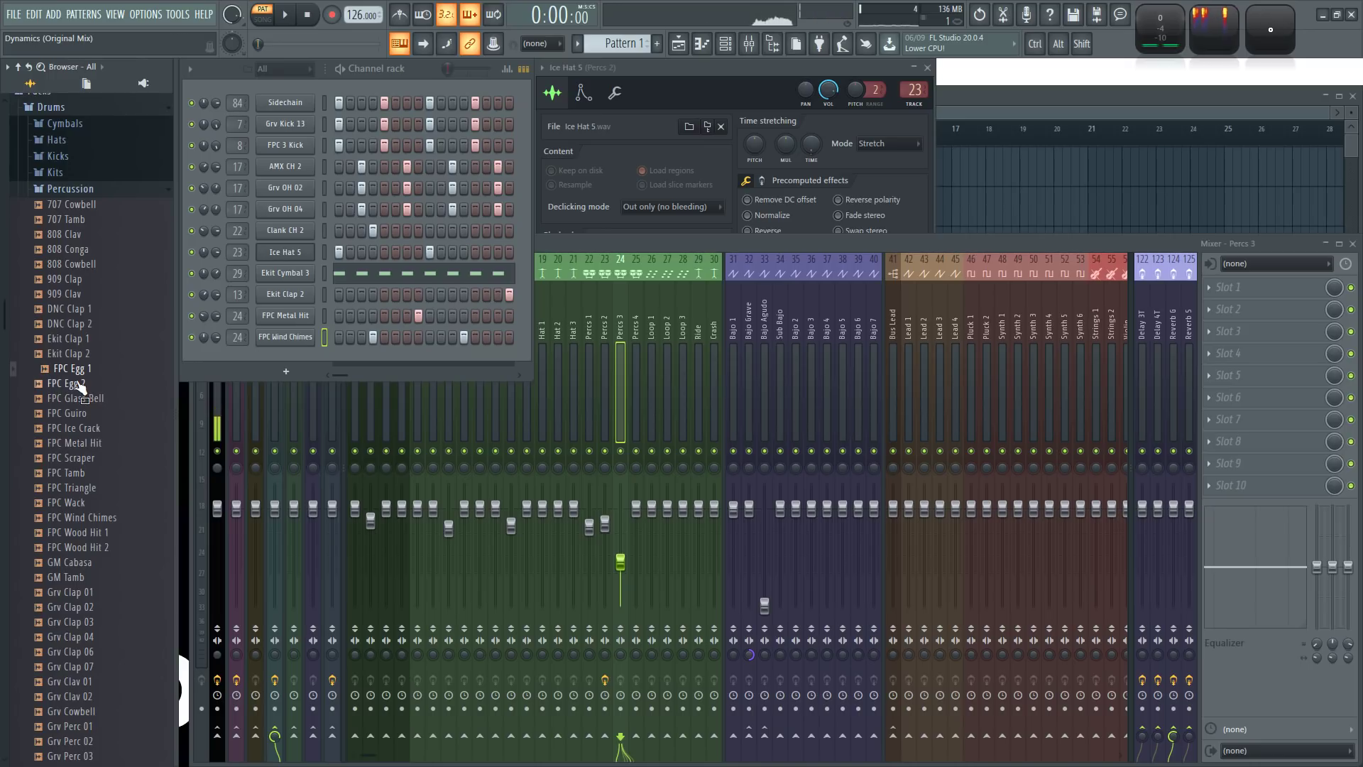
{"action": "left_click", "coordinate": [84, 370]}
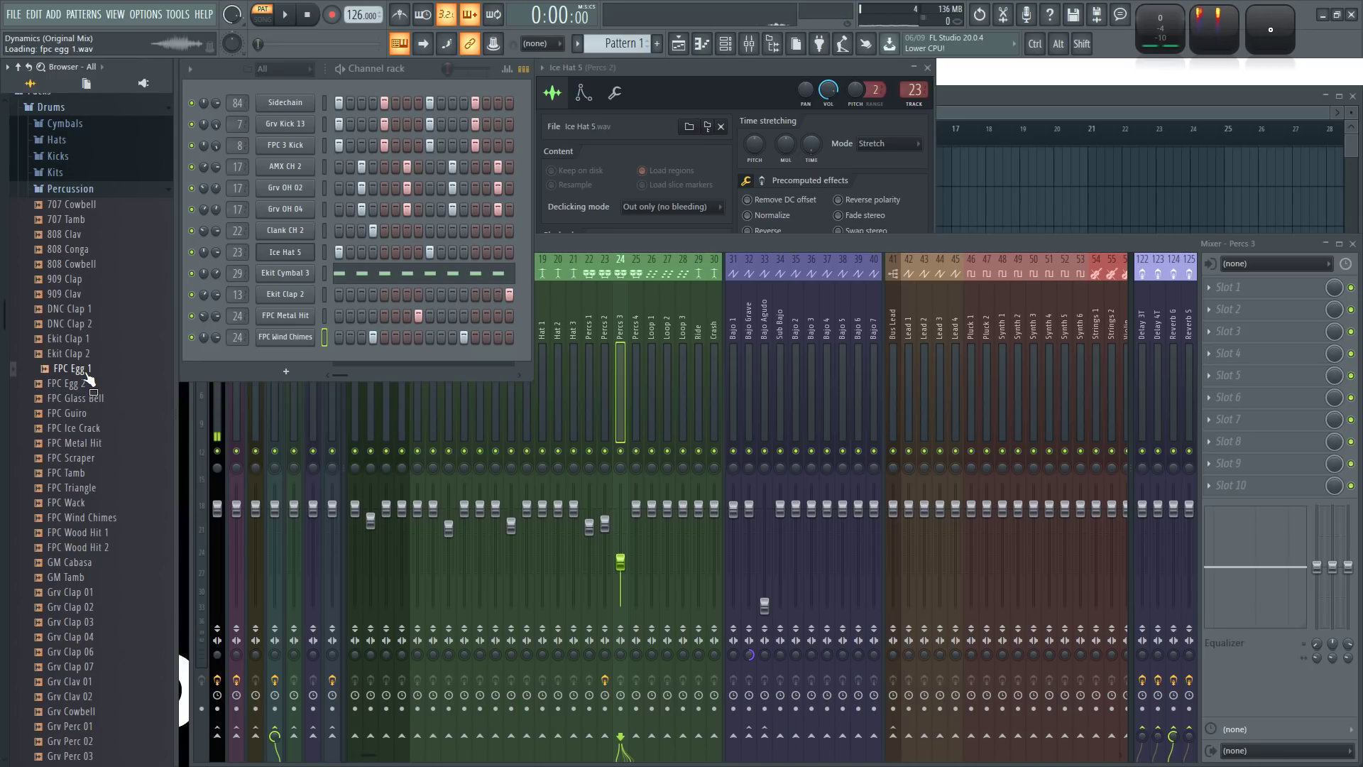
- Add FPC Egg 1 as a new channel with hits on steps 3, 7, 11 and 15, routed to mixer track 19 (Hat 1)
{"action": "left_click_drag", "start_coordinate": [84, 376], "coordinate": [298, 358]}
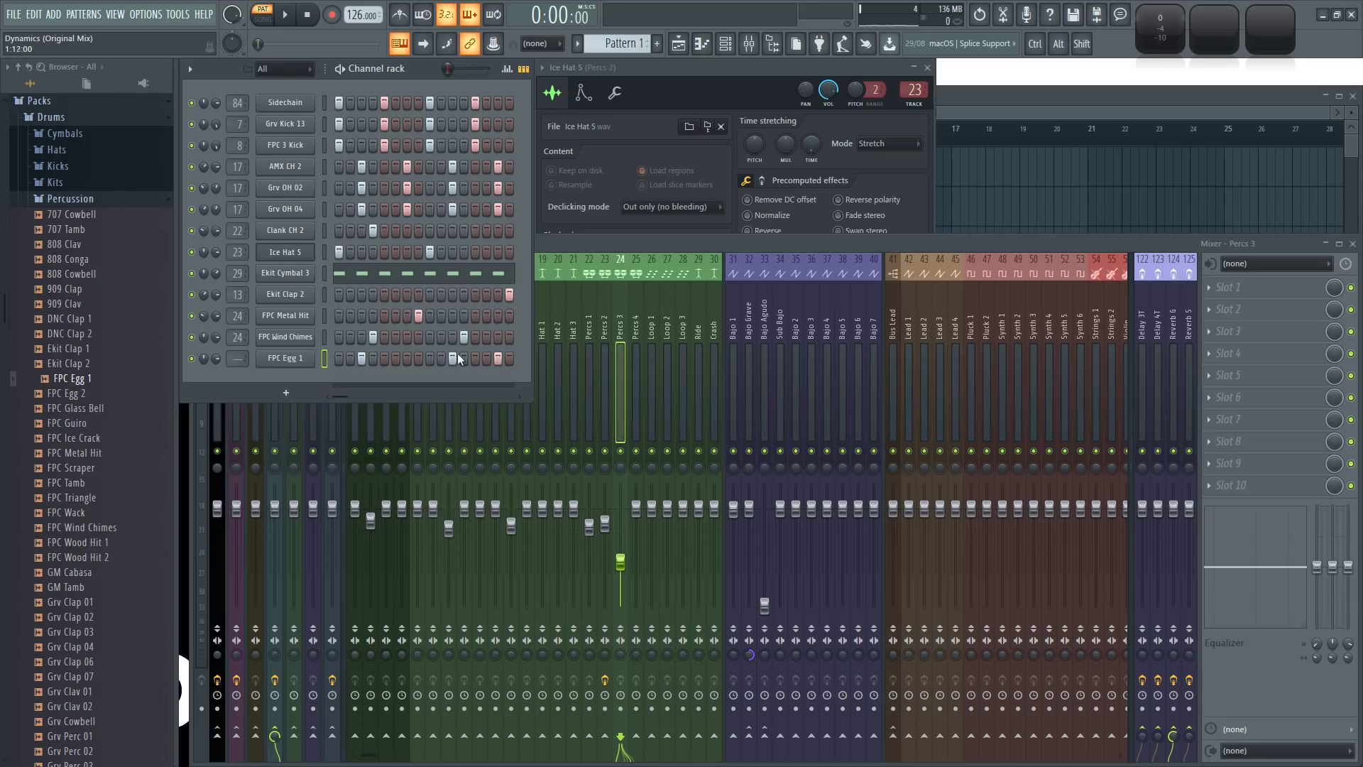
{"action": "left_click", "coordinate": [406, 359]}
{"action": "left_click_drag", "start_coordinate": [238, 358], "coordinate": [215, 384]}
- Audition FPC Egg 1 and send the Hat 1 mixer track to the Reverb G track (124)
{"action": "key", "text": "z"}
{"action": "key", "text": "z"}
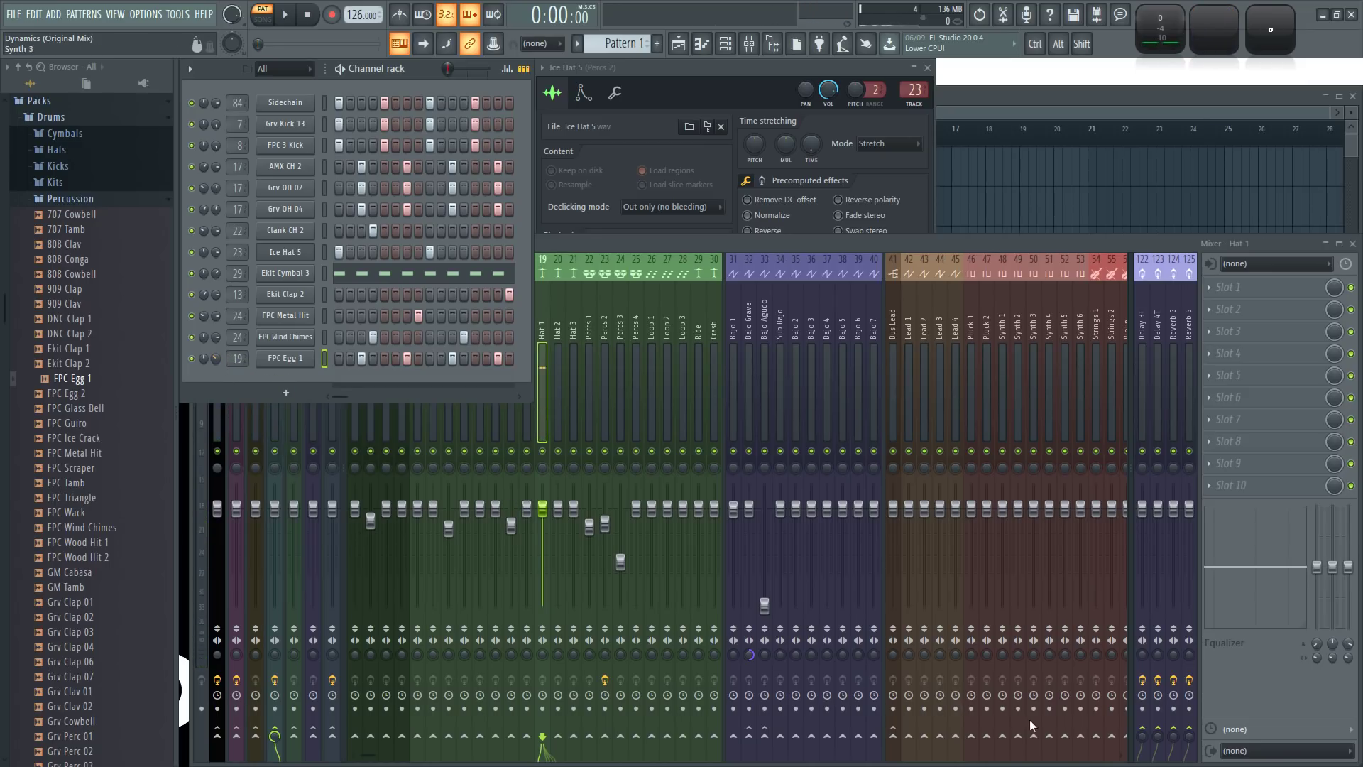
{"action": "key", "text": "z"}
{"action": "left_click", "coordinate": [1174, 739]}
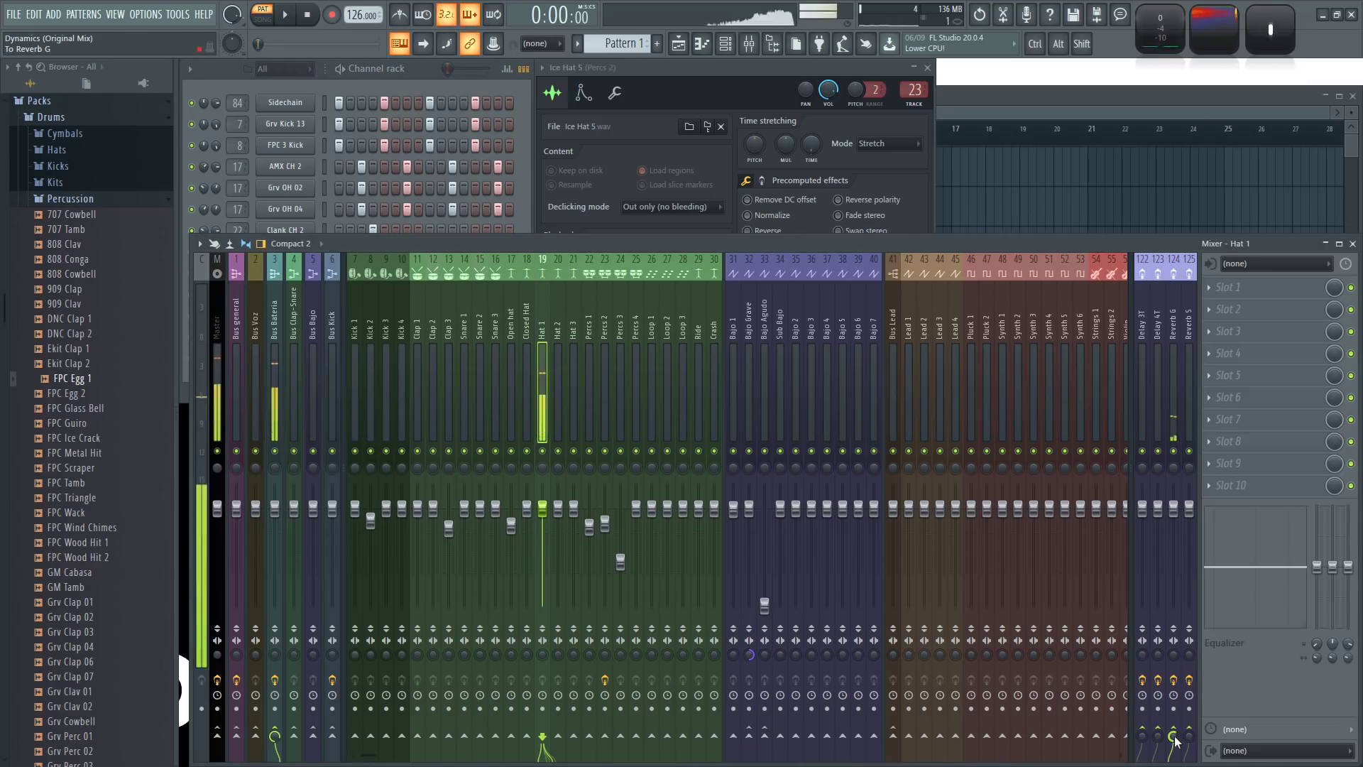
- Open the FPC Egg 1 channel settings, enable its volume envelope, and audition the sound
{"action": "left_click", "coordinate": [639, 82]}
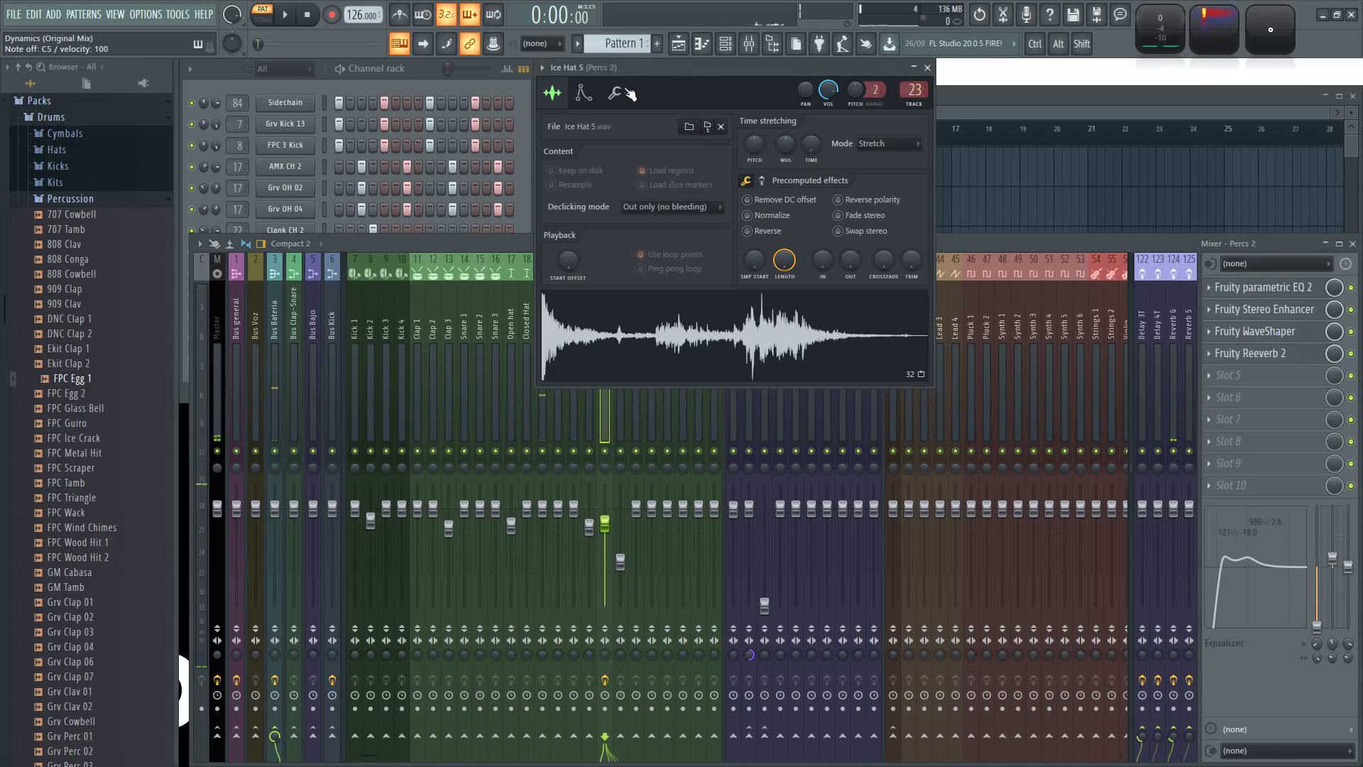
{"action": "left_click", "coordinate": [593, 93]}
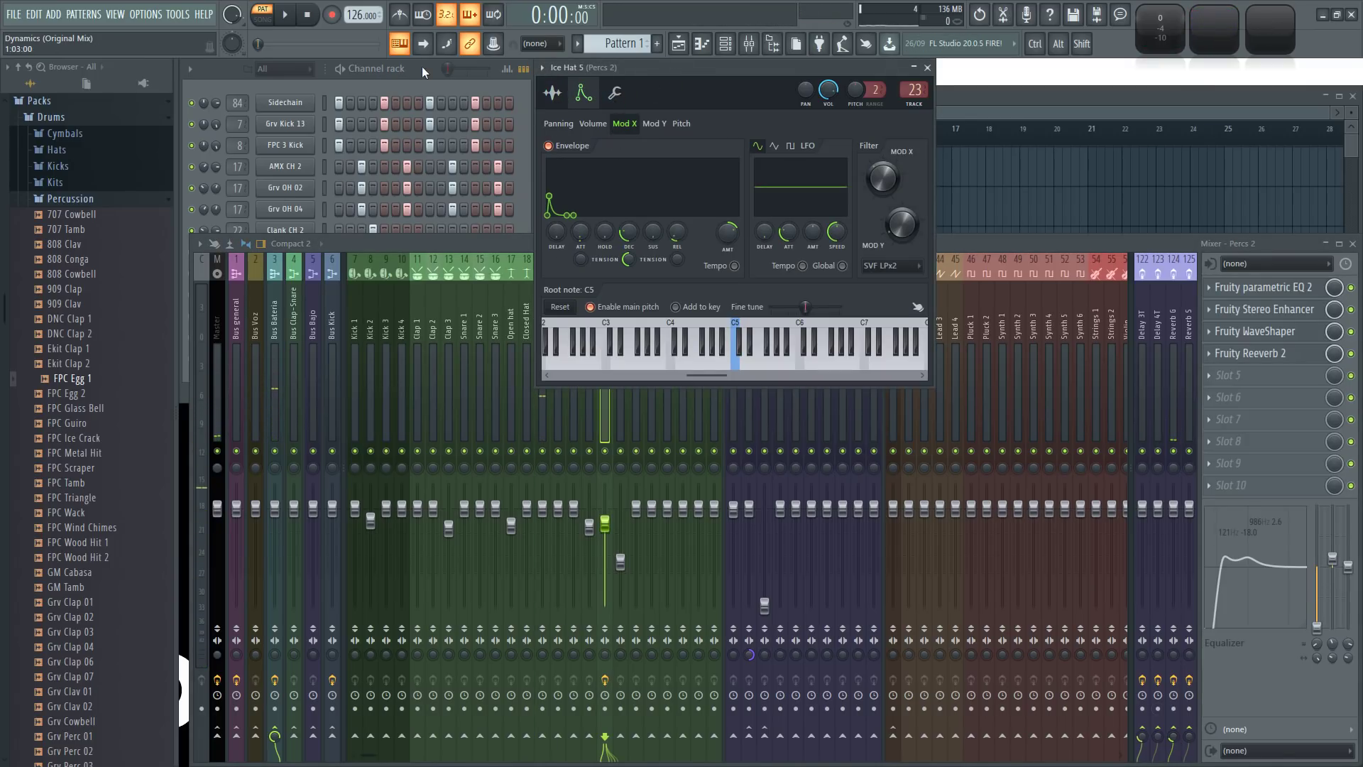
{"action": "left_click", "coordinate": [420, 66]}
{"action": "left_click", "coordinate": [284, 359]}
{"action": "left_click_drag", "start_coordinate": [476, 205], "coordinate": [723, 66]}
{"action": "left_click", "coordinate": [585, 93]}
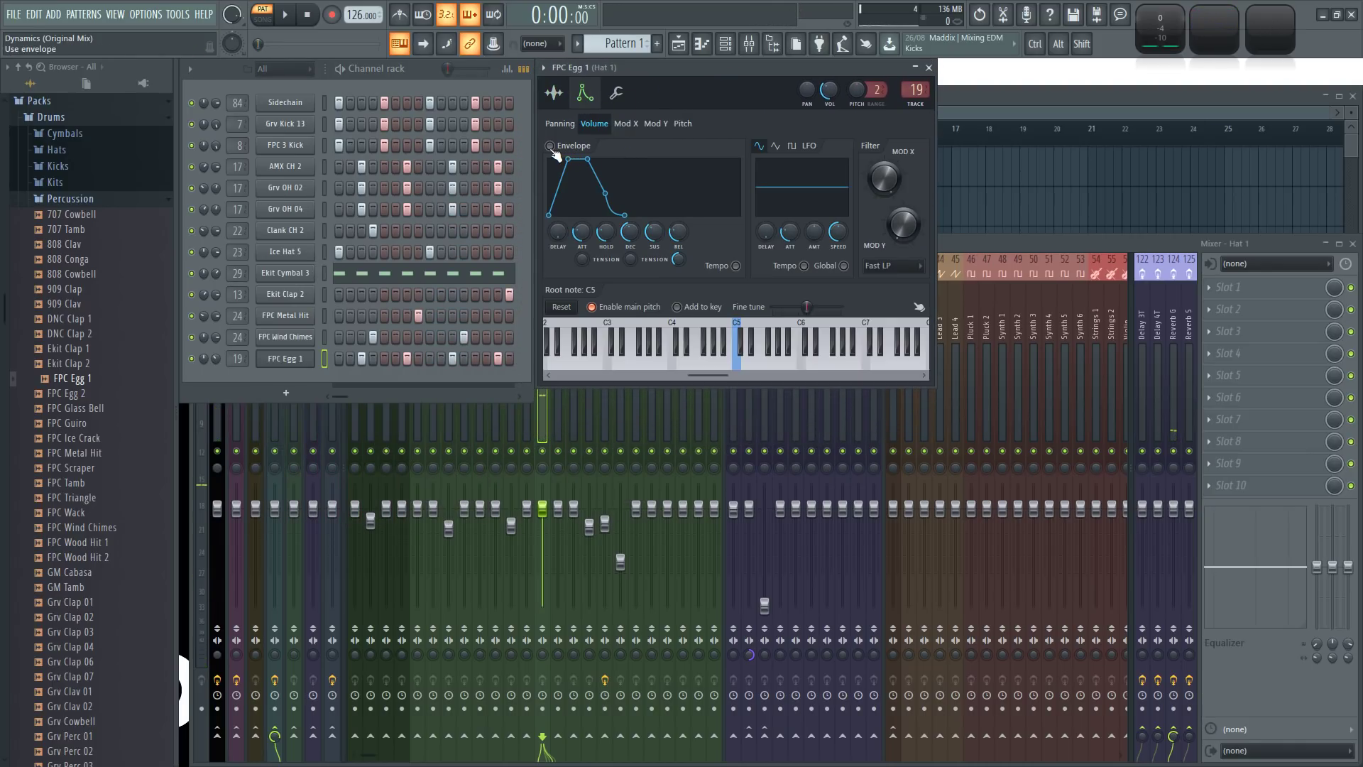
{"action": "key", "text": "q"}
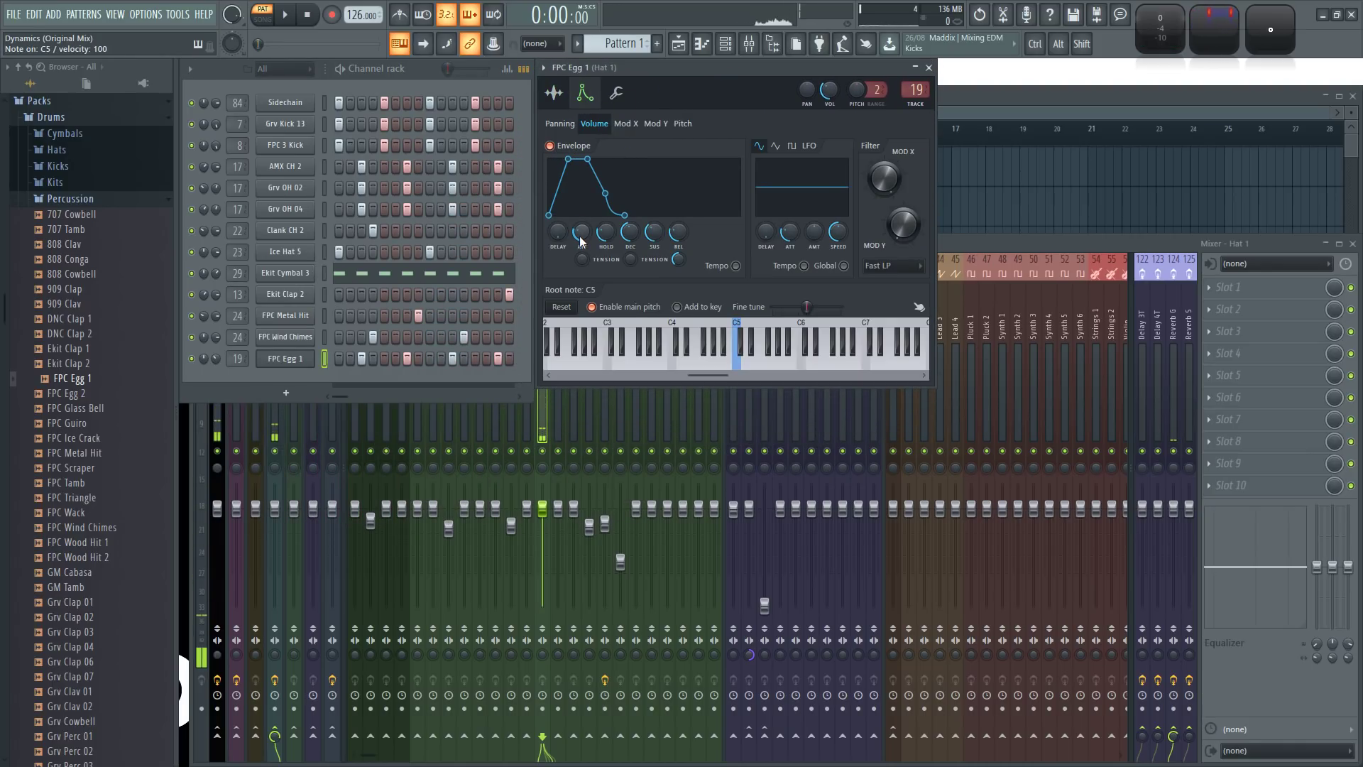
- Reduce the FPC Egg 1 envelope attack to zero and adjust its attack tension, auditioning it solo and with the full pattern
{"action": "left_click_drag", "start_coordinate": [582, 232], "coordinate": [582, 240]}
{"action": "key", "text": "space"}
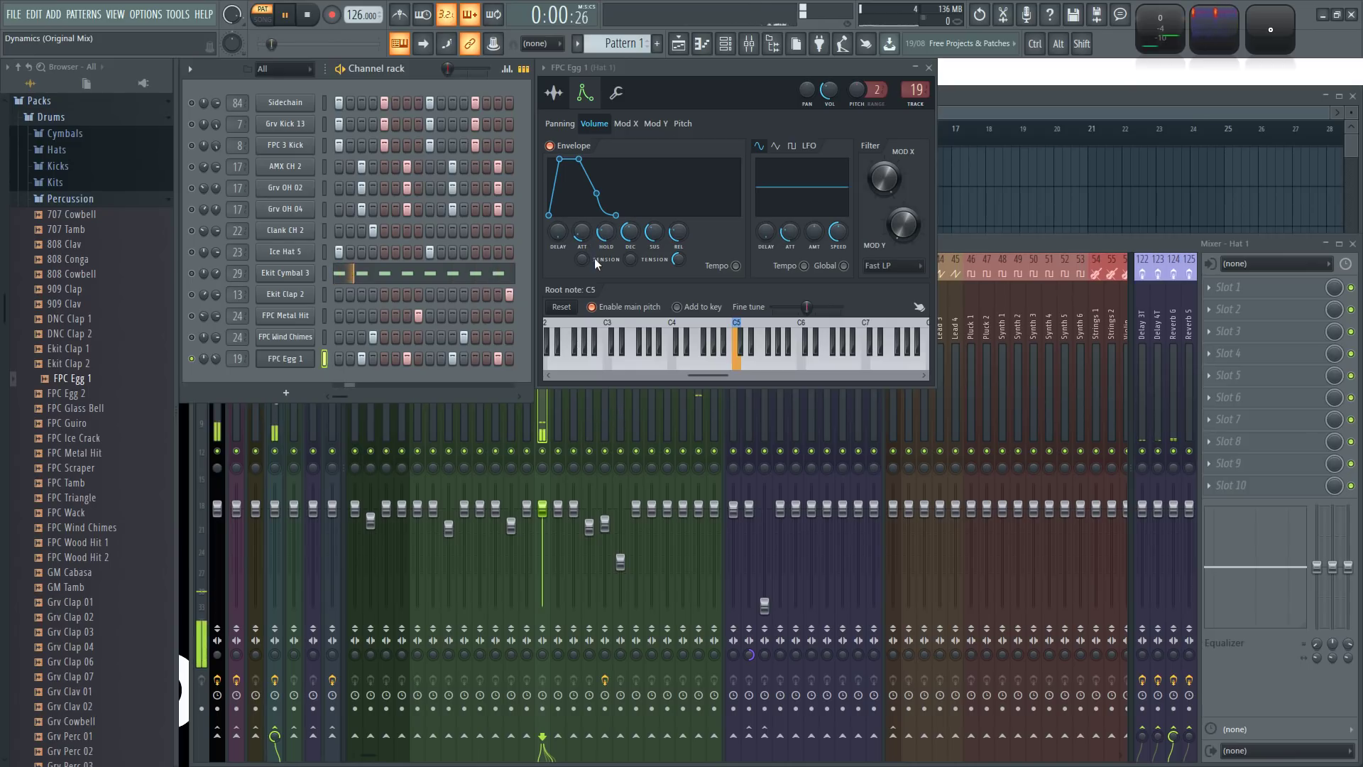
{"action": "left_click_drag", "start_coordinate": [580, 261], "coordinate": [580, 234]}
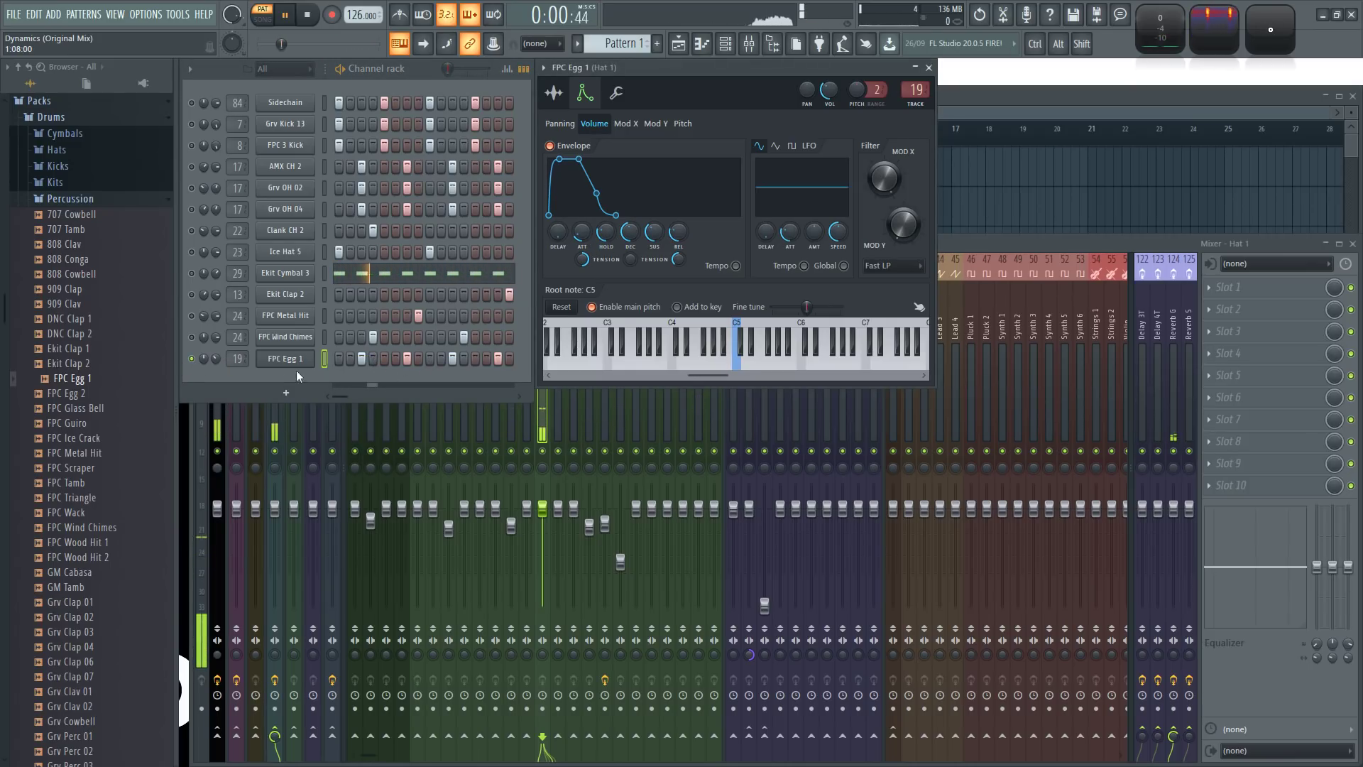
{"action": "right_click", "coordinate": [194, 359]}
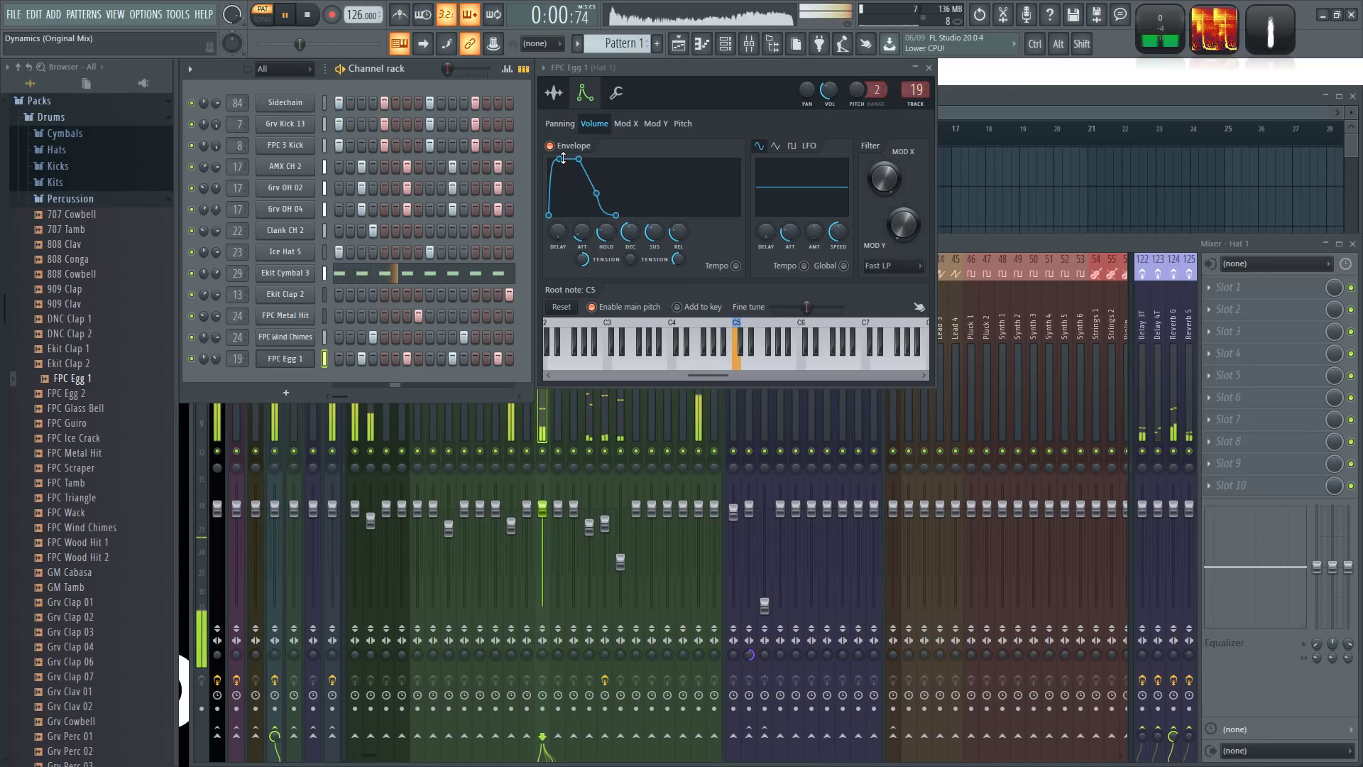
{"action": "left_click_drag", "start_coordinate": [581, 236], "coordinate": [580, 259]}
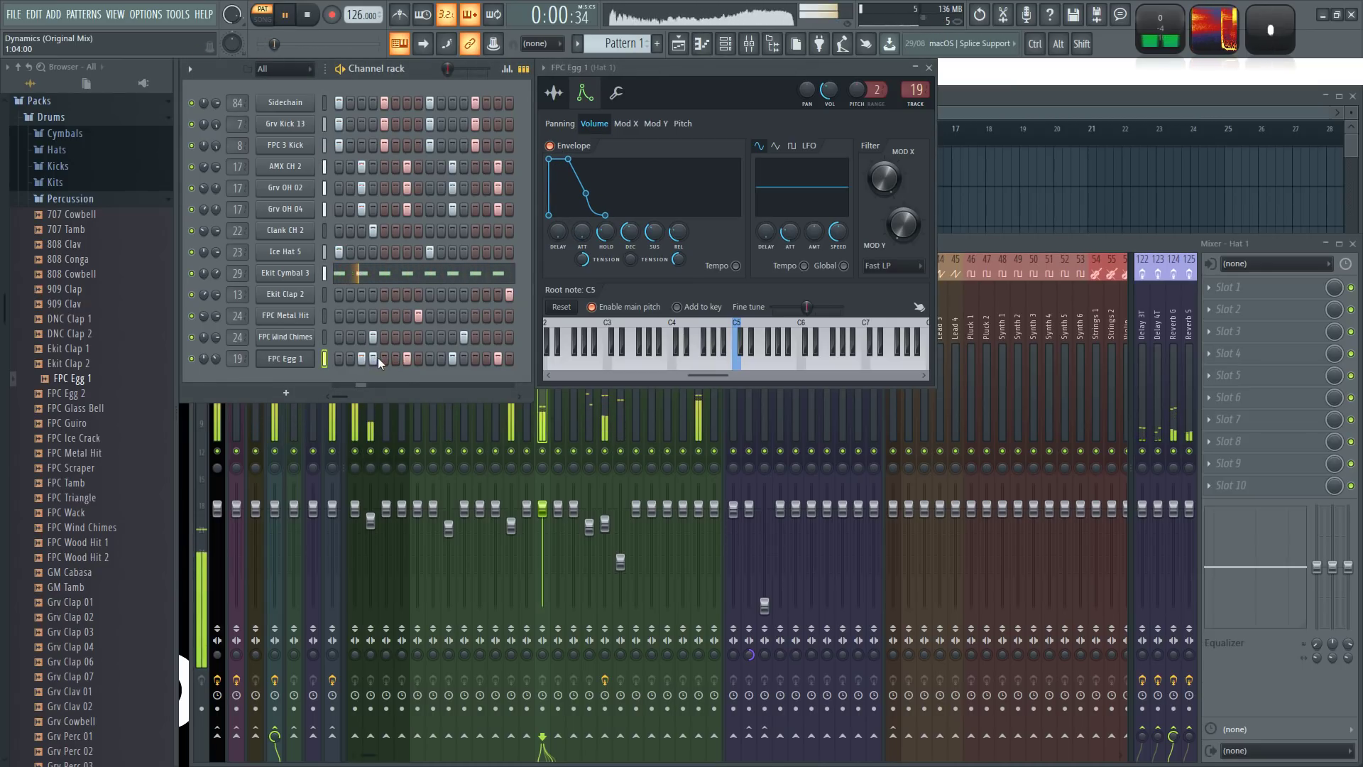
- Place FPC Egg 1 hits on steps 2–4, 6–8, 10–12 and 14–16, and set the channel rack swing to about 31%
{"action": "key", "text": "space"}
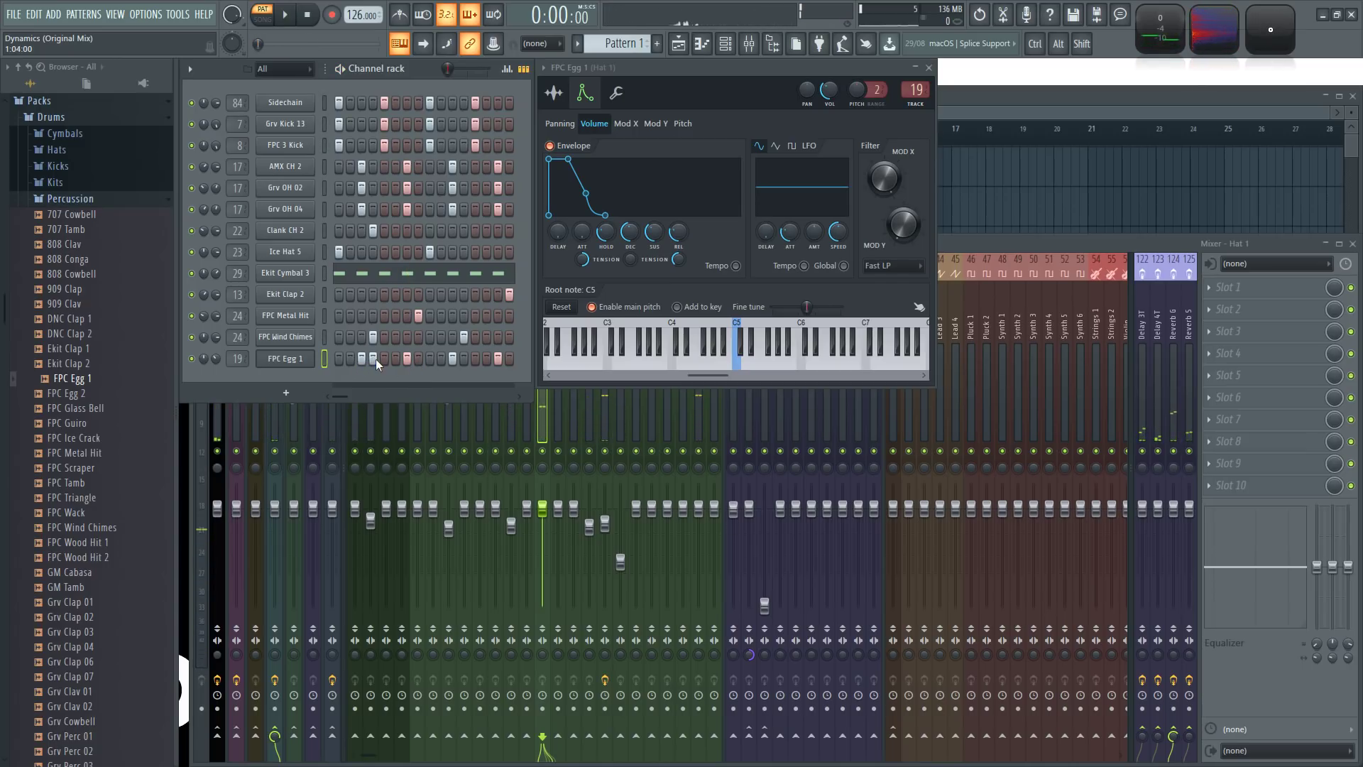
{"action": "left_click_drag", "start_coordinate": [448, 69], "coordinate": [459, 69]}
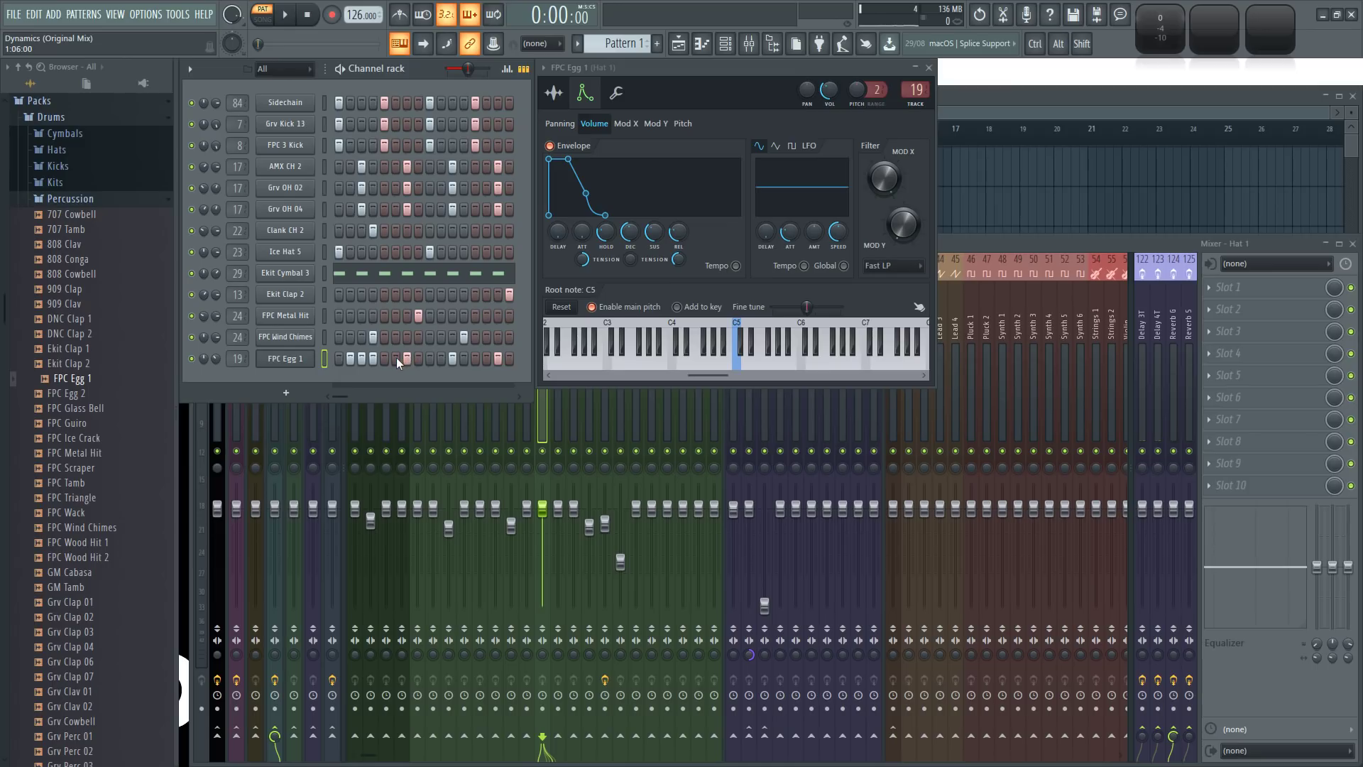
{"action": "left_click", "coordinate": [479, 359]}
{"action": "left_click_drag", "start_coordinate": [486, 359], "coordinate": [509, 359]}
{"action": "key", "text": "space"}
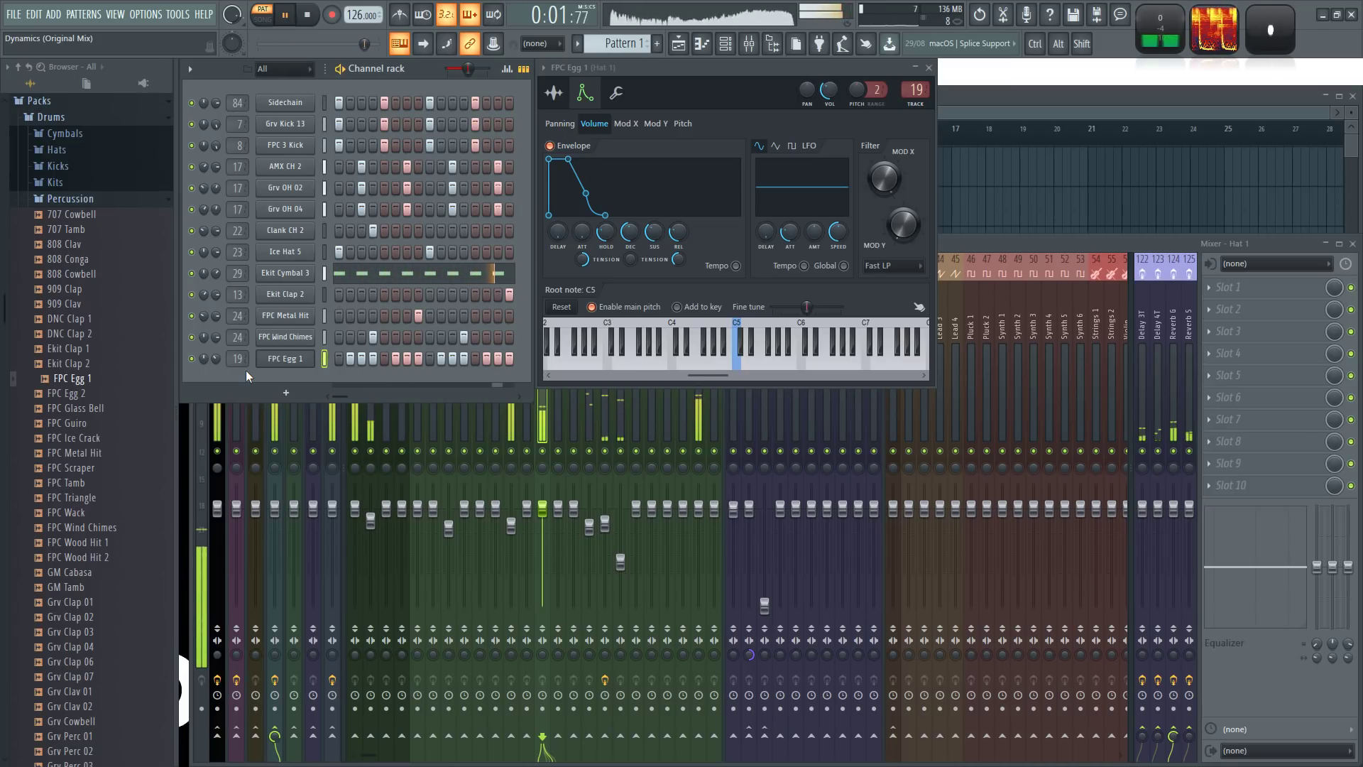
{"action": "left_click_drag", "start_coordinate": [468, 68], "coordinate": [458, 68]}
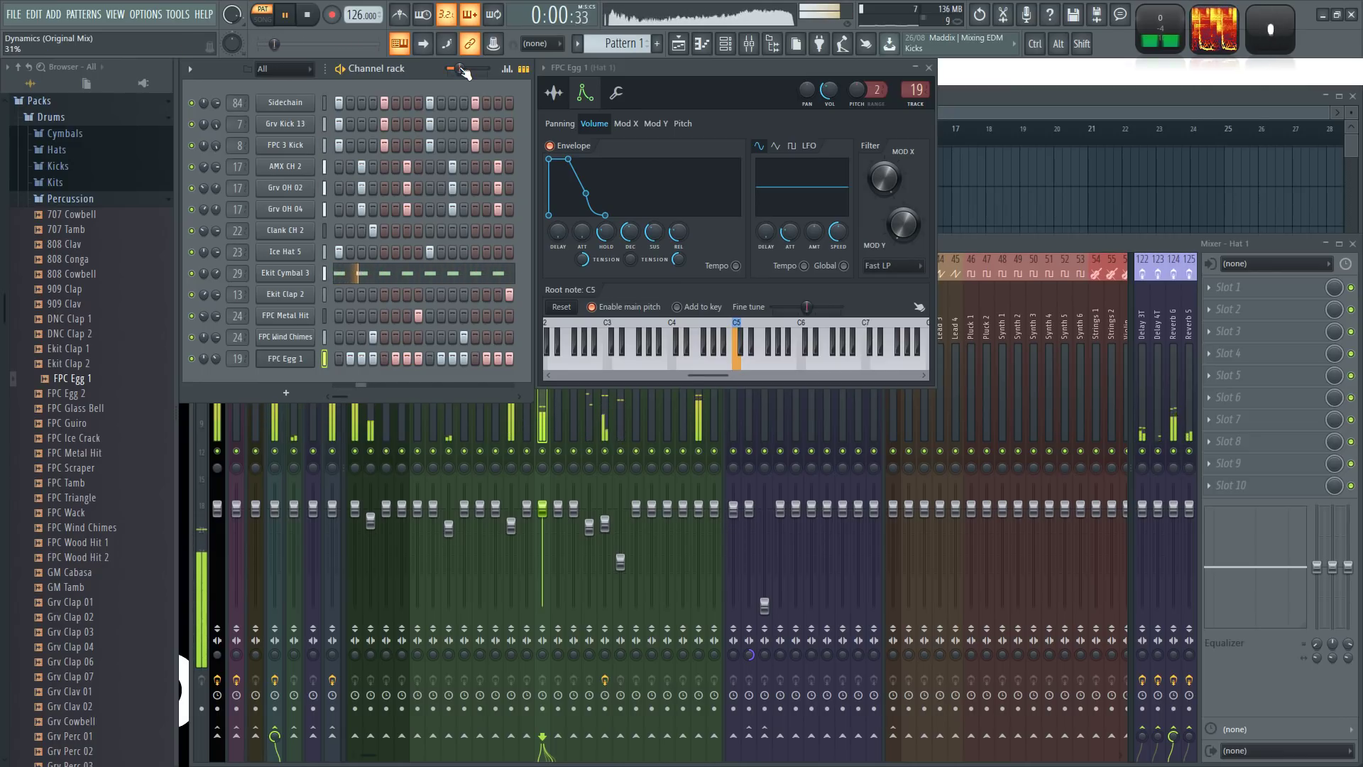
{"action": "key", "text": "space"}
- Shape the FPC Egg 1 volume envelope into a short, curved decay with no hold or sustain, auditioning the sound
{"action": "left_click", "coordinate": [317, 360]}
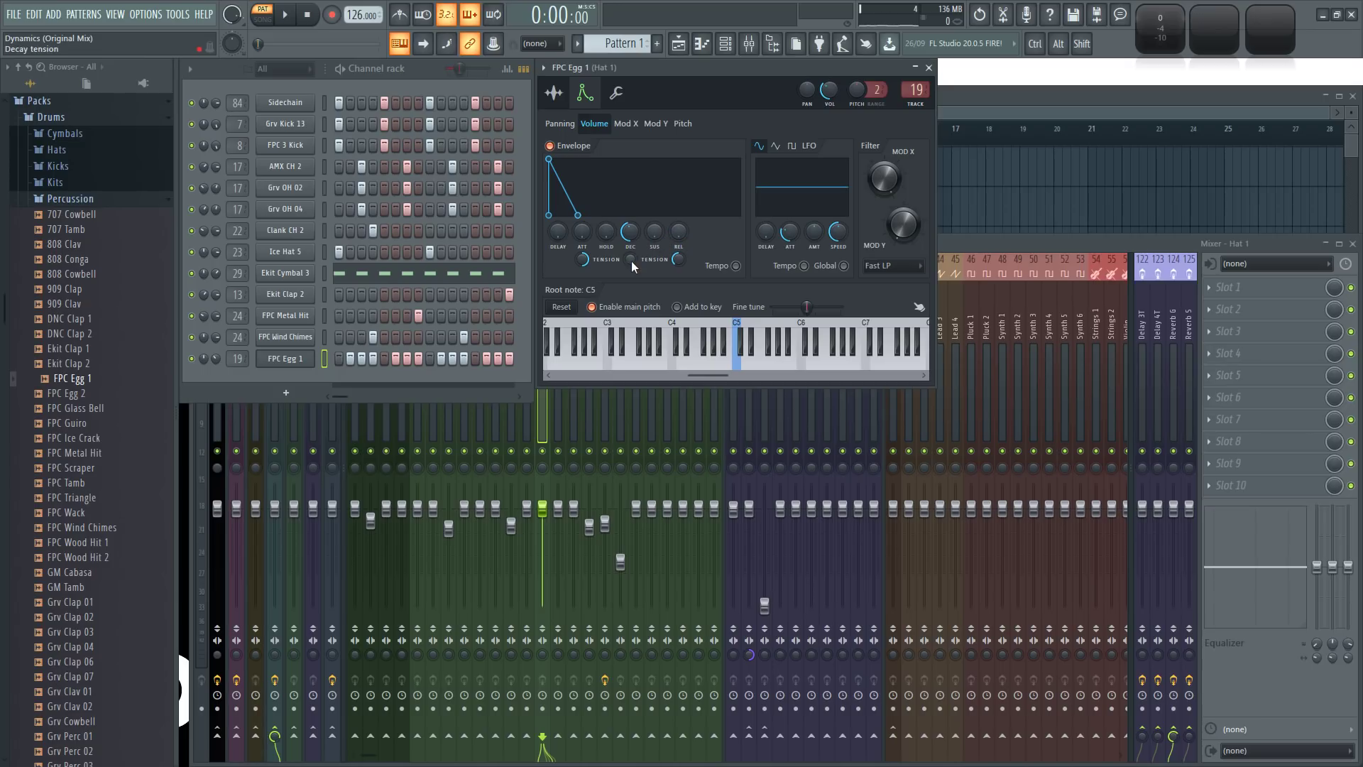
{"action": "key", "text": "q"}
{"action": "key", "text": "q"}
{"action": "left_click_drag", "start_coordinate": [637, 245], "coordinate": [637, 284]}
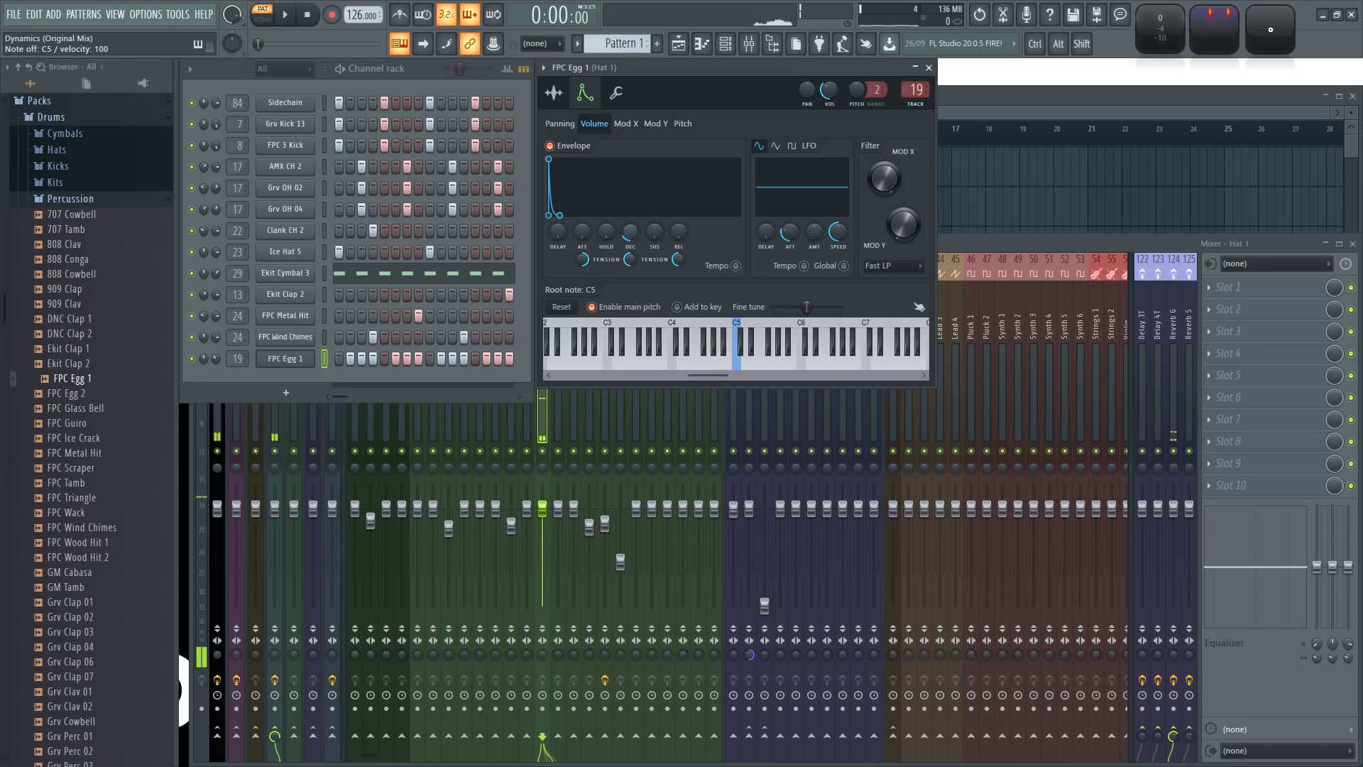
- Normalize the FPC Egg 1 sample and tune its fade-out and volume envelope decay against the playing pattern
{"action": "left_click", "coordinate": [554, 96]}
{"action": "mouse_move", "coordinate": [852, 260]}
{"action": "left_mouse_down"}
{"action": "mouse_move", "coordinate": [852, 234]}
{"action": "mouse_move", "coordinate": [854, 286]}
{"action": "mouse_move", "coordinate": [852, 242]}
{"action": "left_mouse_up"}
{"action": "left_click", "coordinate": [760, 218]}
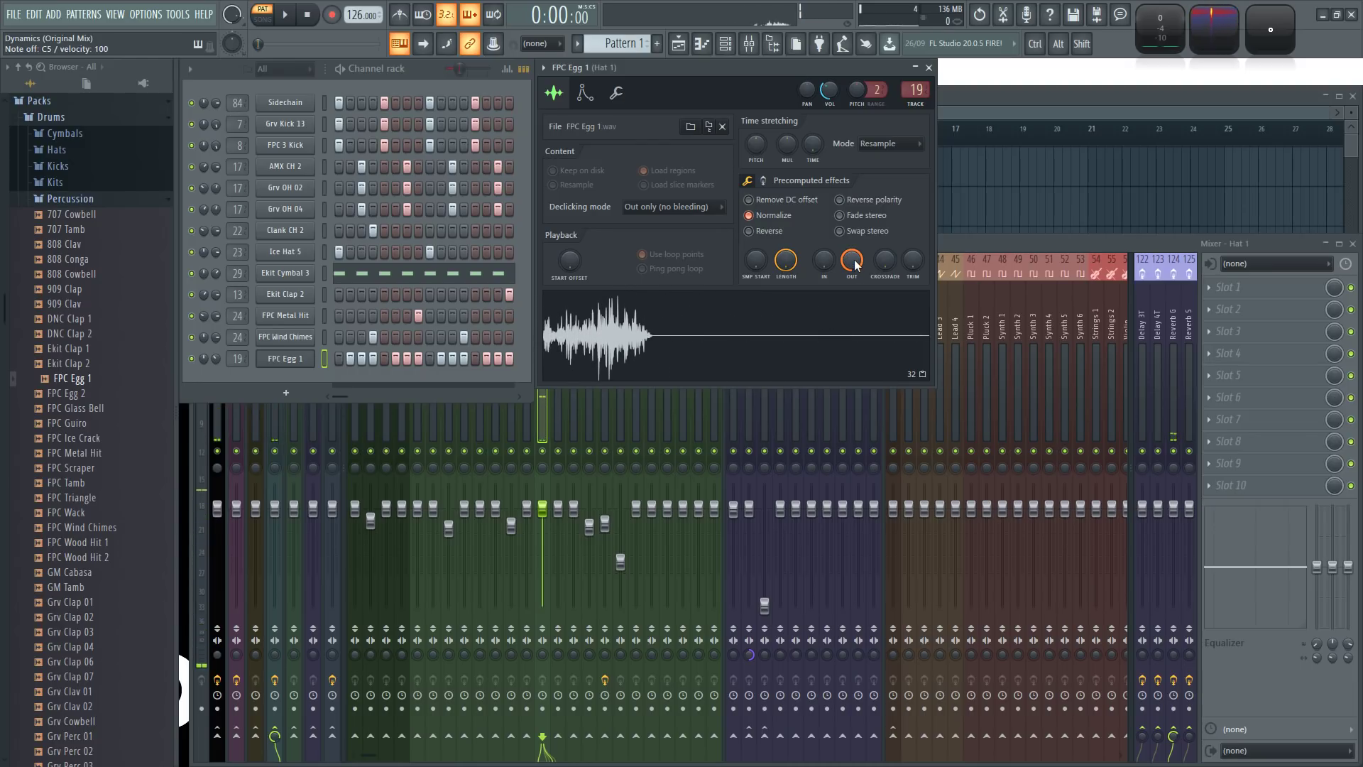
{"action": "key", "text": "space"}
{"action": "left_click_drag", "start_coordinate": [855, 264], "coordinate": [856, 277]}
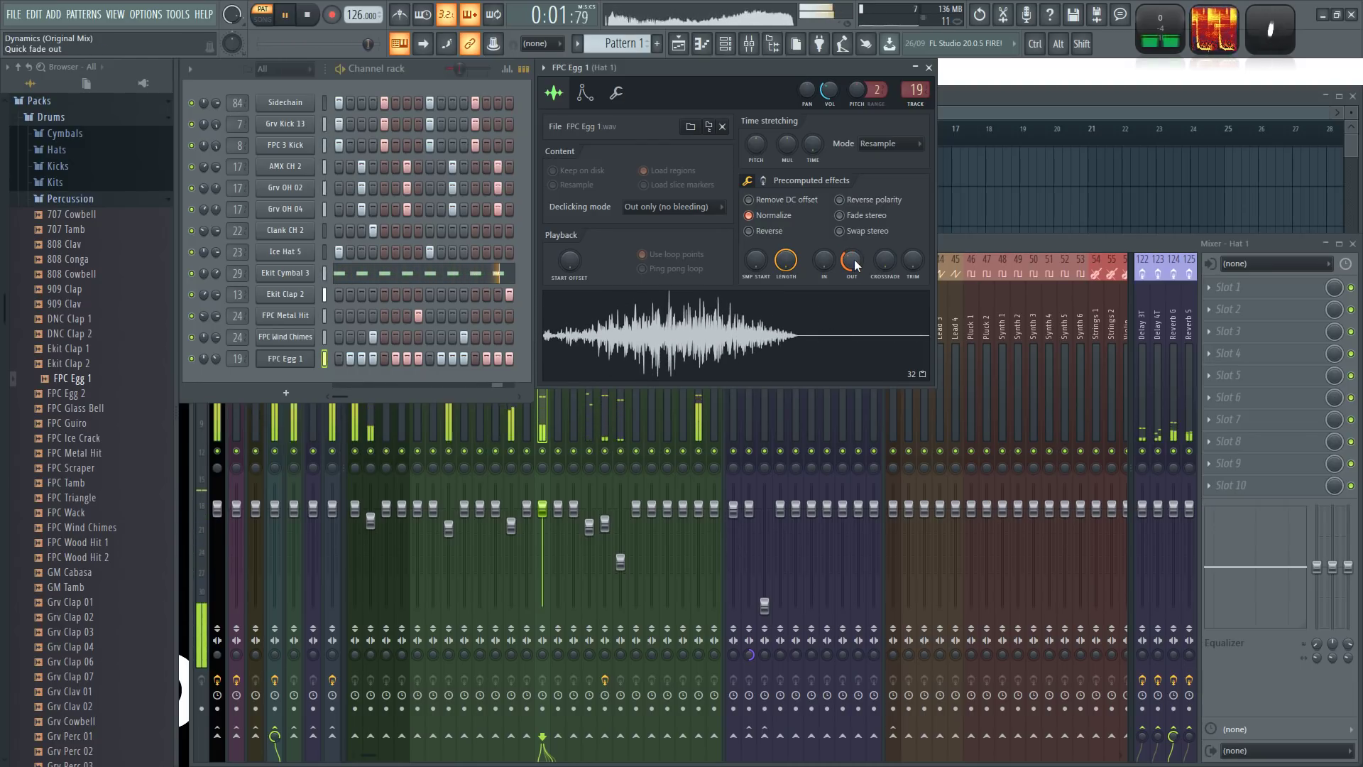
{"action": "scroll", "coordinate": [855, 265], "scroll_direction": "up", "scroll_amount": 3}
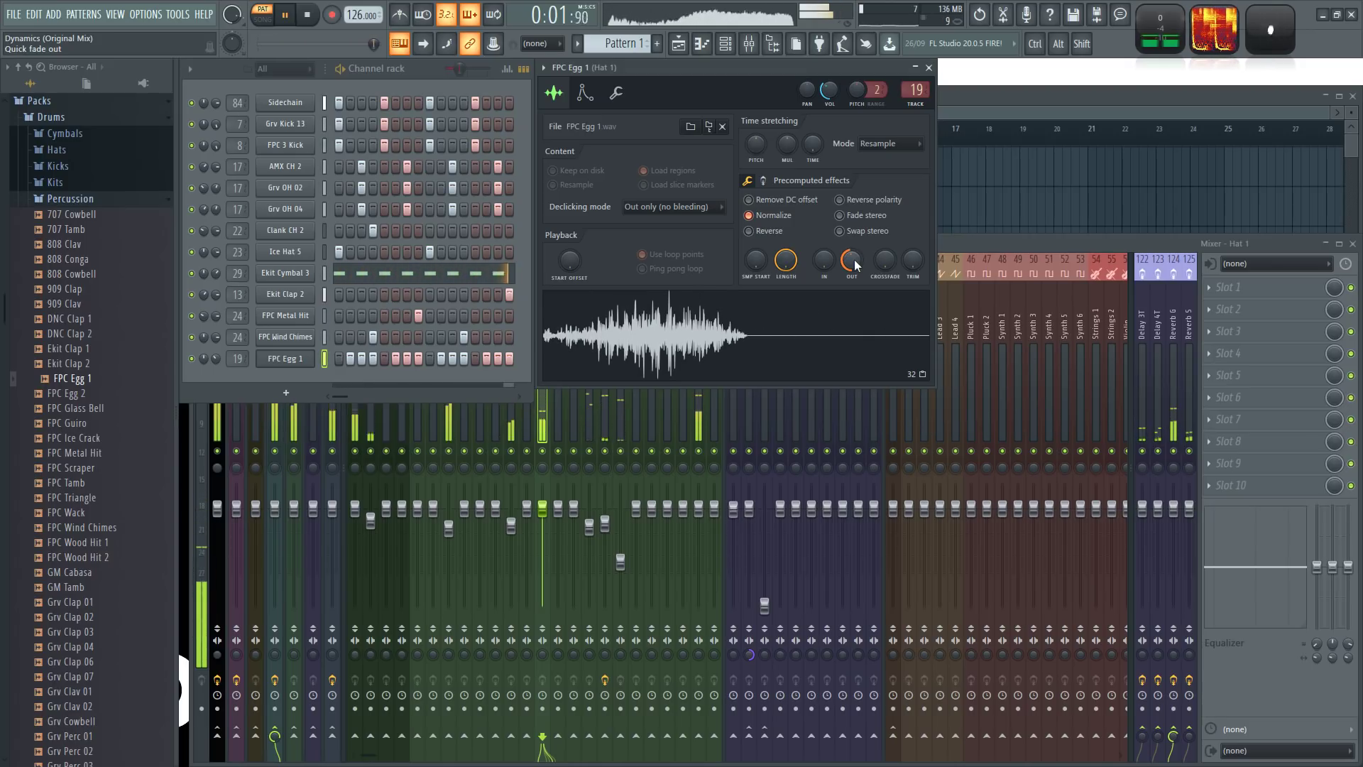
{"action": "key", "text": "space"}
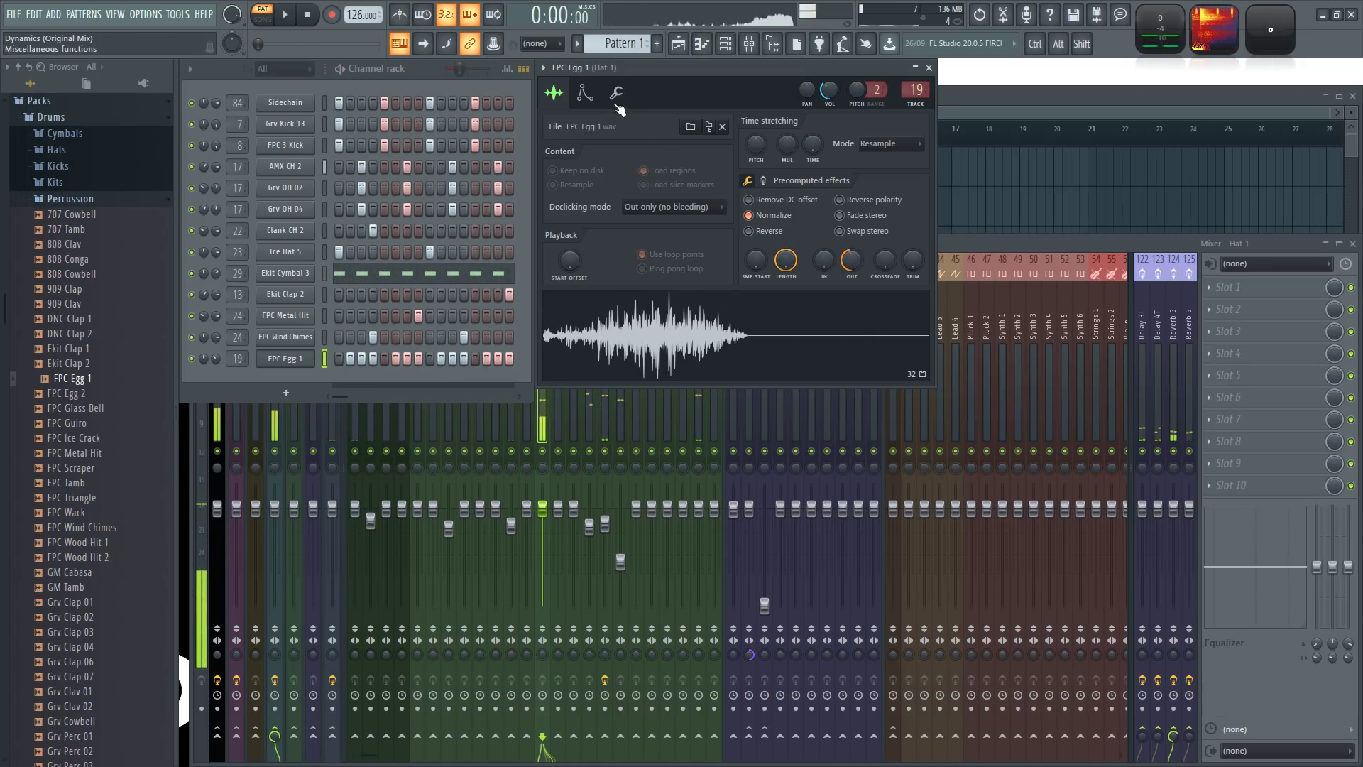
{"action": "left_click", "coordinate": [584, 93]}
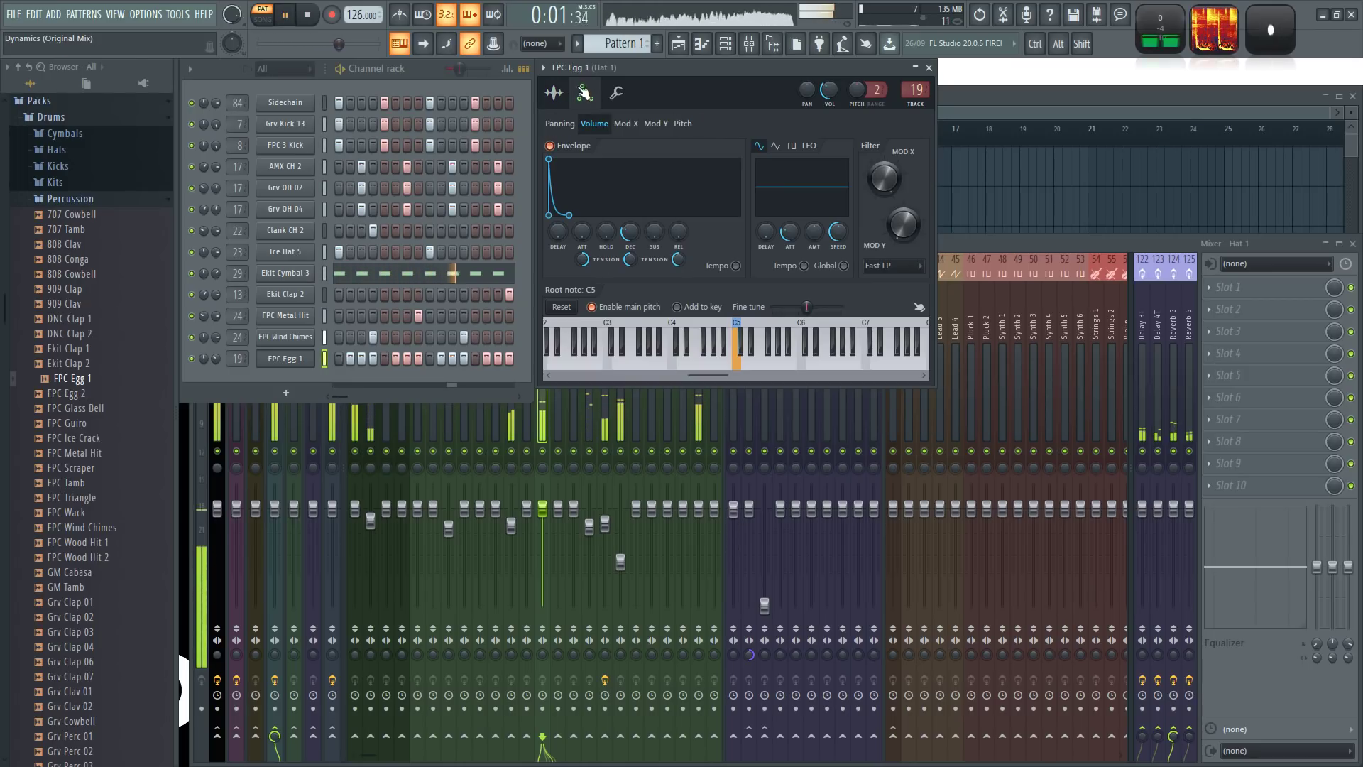
- Replace the FPC Egg 1 sample with Ekit 1 Hat from the Hats folder and play the pattern
{"action": "left_click", "coordinate": [83, 203]}
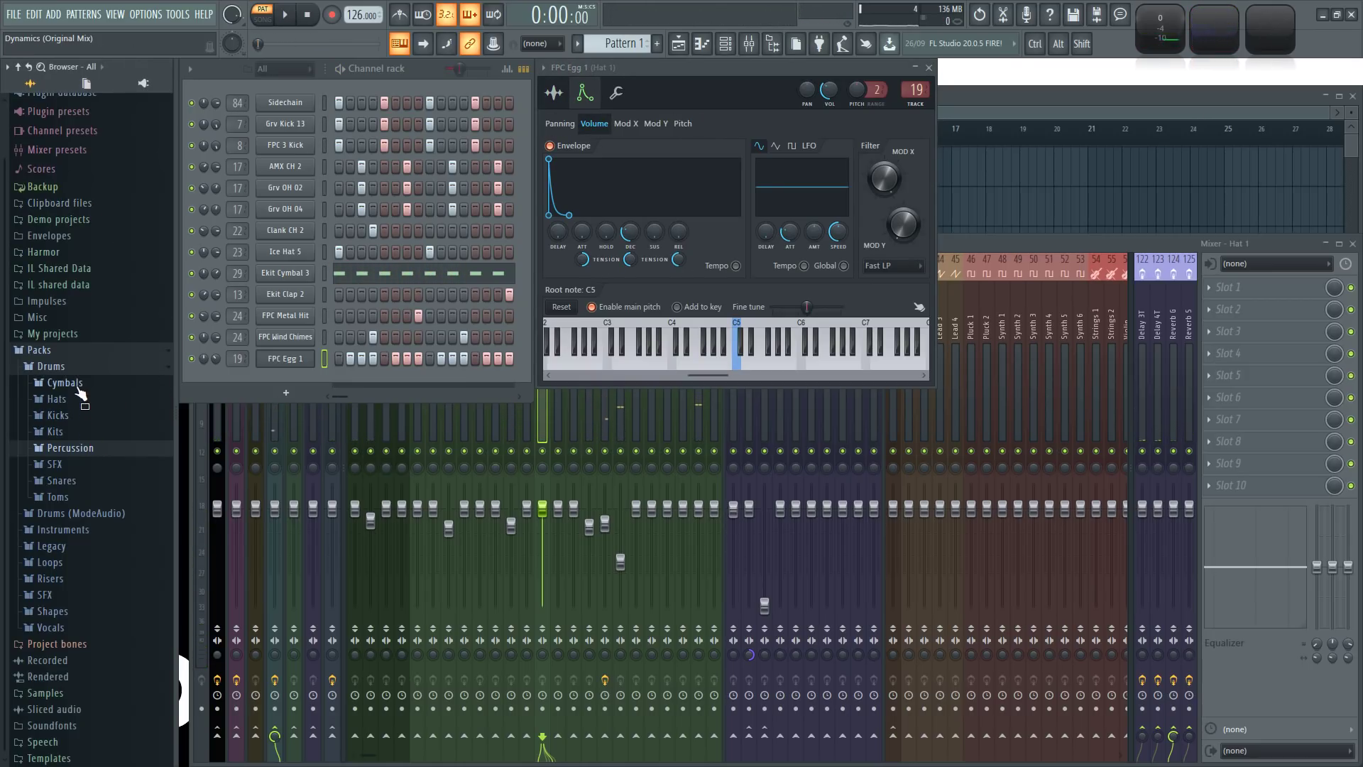
{"action": "left_click", "coordinate": [71, 404]}
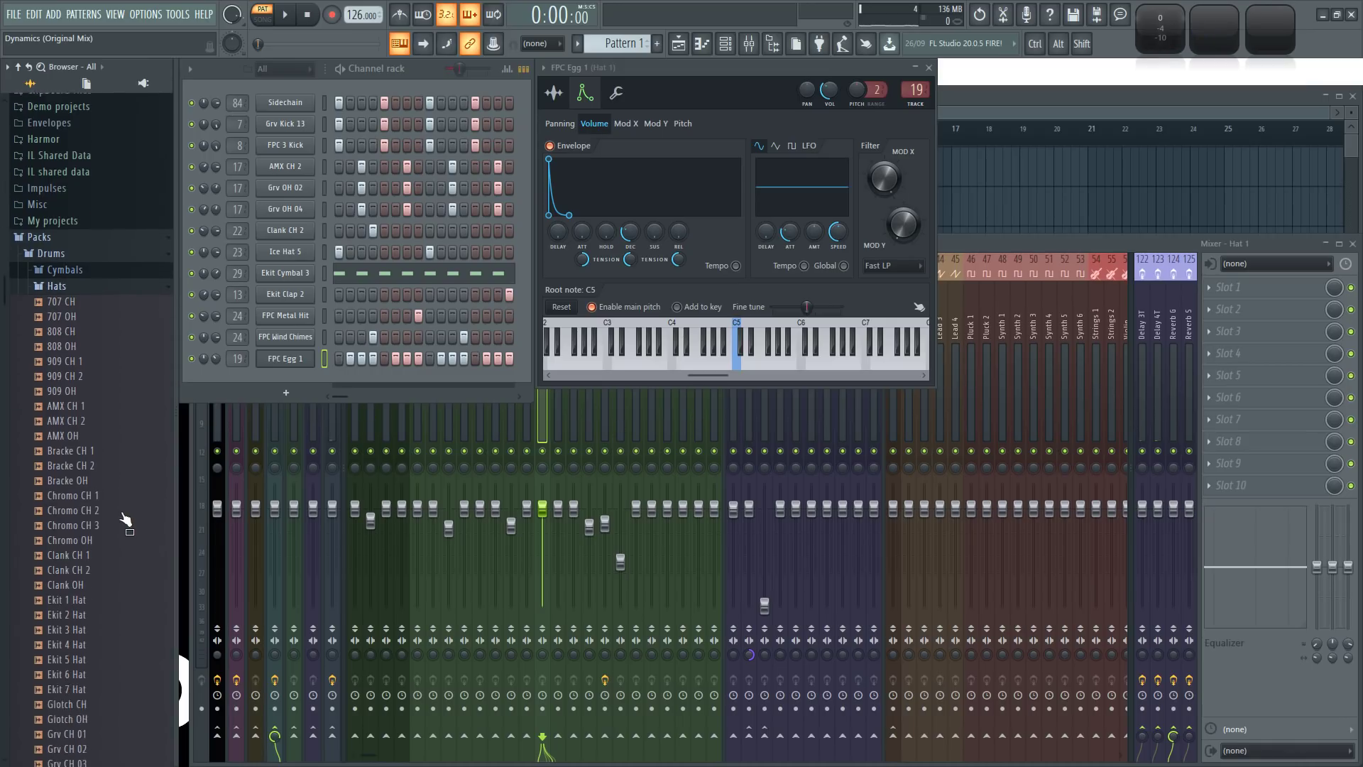
{"action": "left_click_drag", "start_coordinate": [91, 440], "coordinate": [286, 362]}
{"action": "key", "text": "space"}
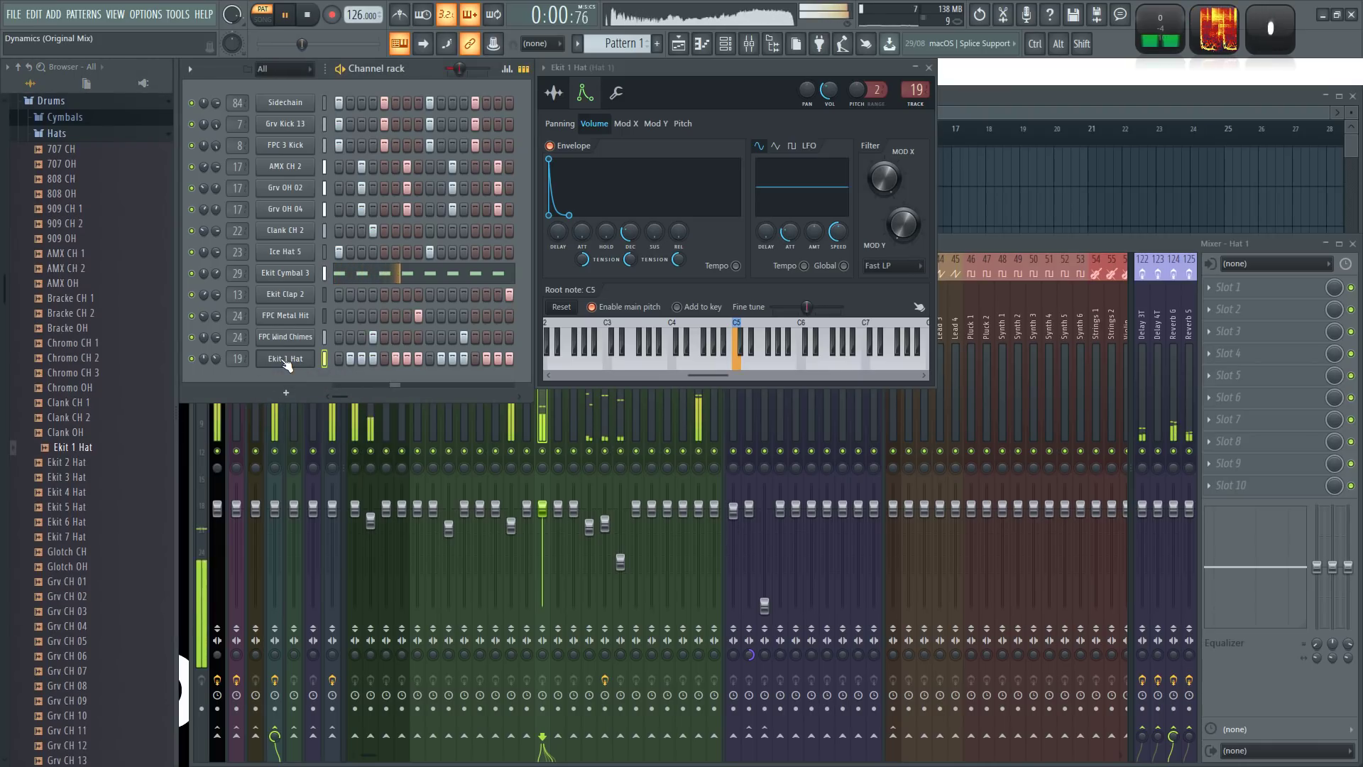
- Remove the quick fade-out from the Ekit 1 Hat sample and adjust its channel volume against the playing pattern
{"action": "left_click", "coordinate": [554, 93]}
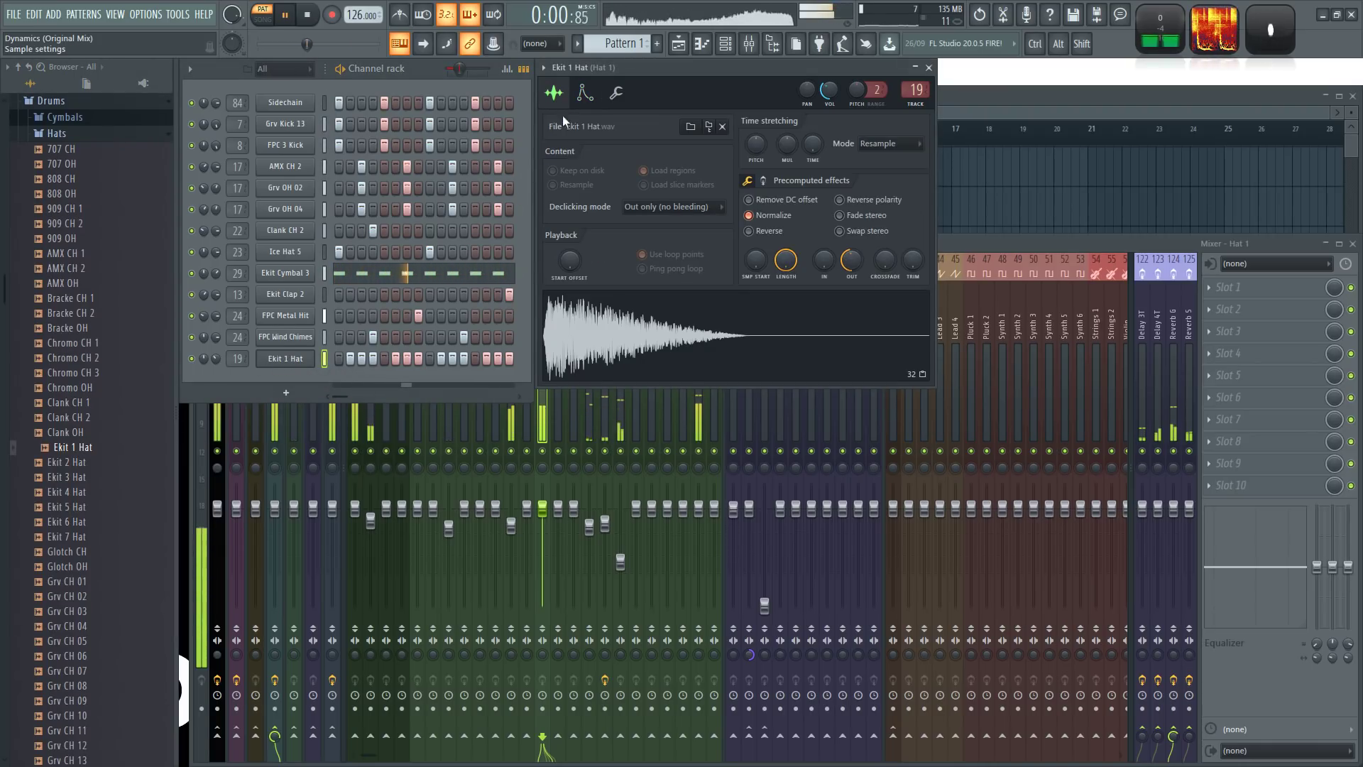
{"action": "key", "text": "space"}
{"action": "left_click_drag", "start_coordinate": [852, 260], "coordinate": [851, 298]}
{"action": "key", "text": "space"}
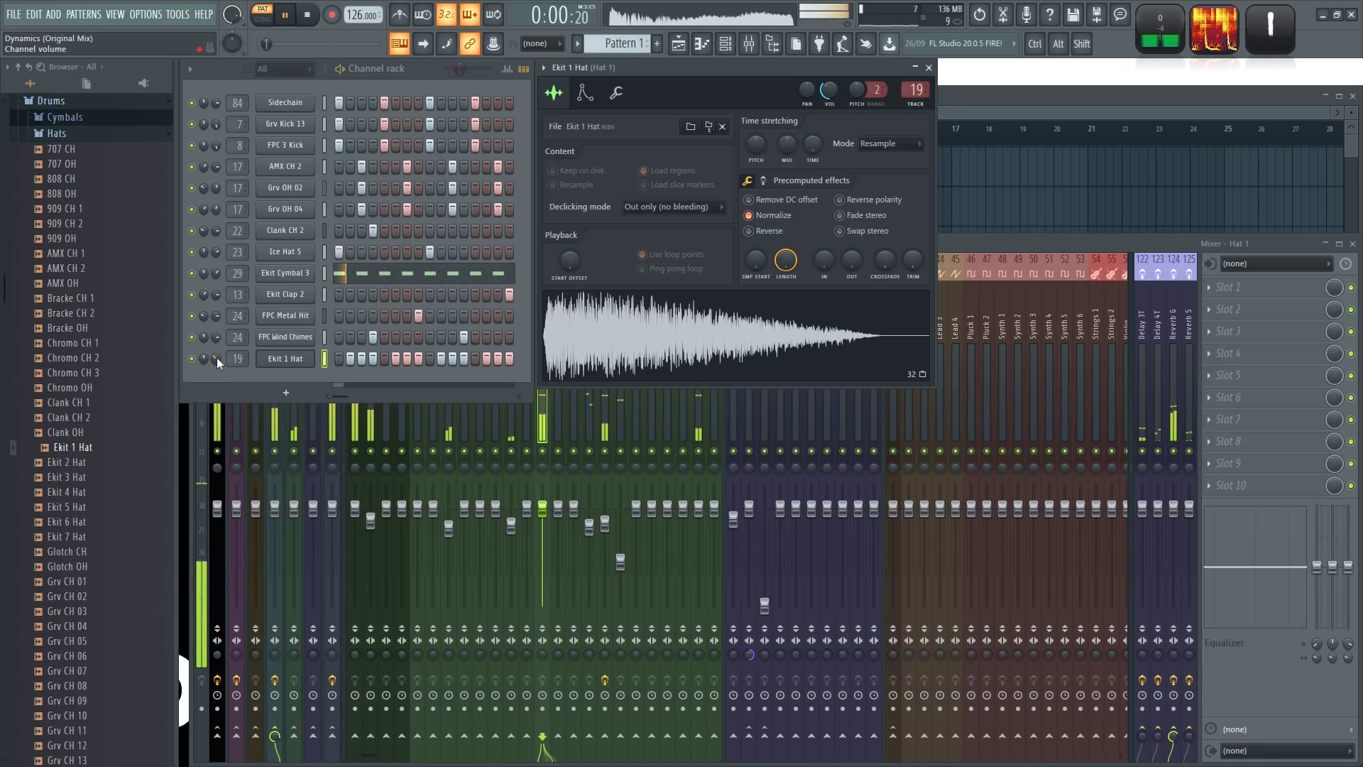
{"action": "key", "text": "space"}
{"action": "left_click", "coordinate": [959, 250]}
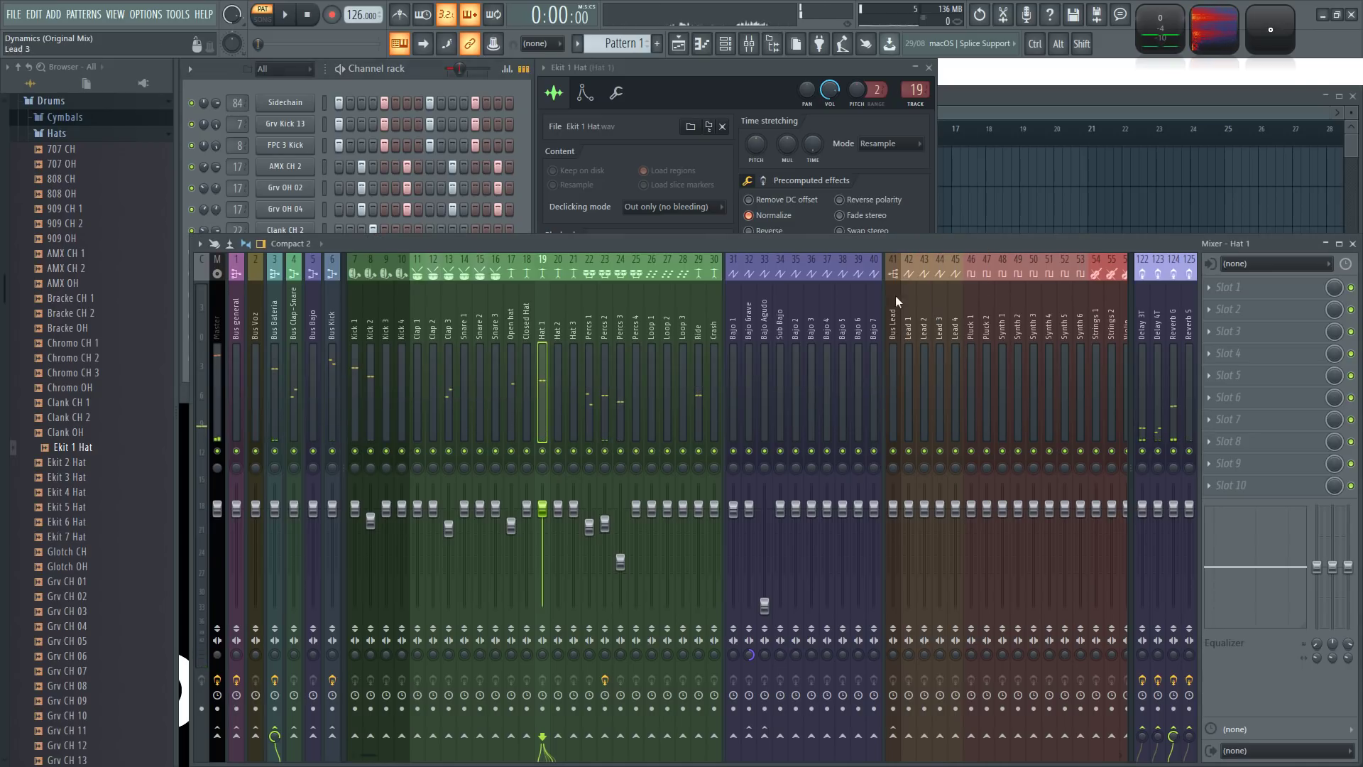
- Lower the Hat 1 mixer fader and adjust the channel rack's main swing while the pattern plays
{"action": "left_click_drag", "start_coordinate": [542, 510], "coordinate": [543, 559]}
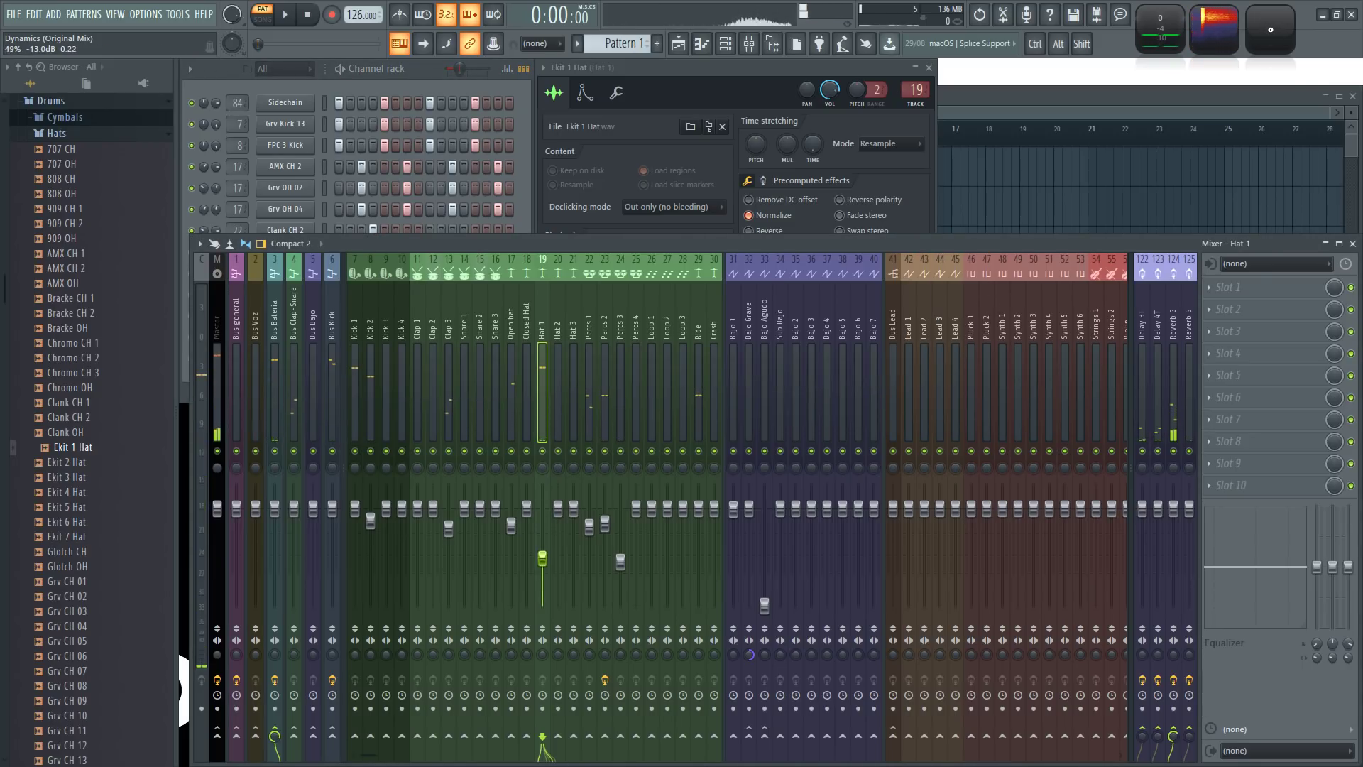
{"action": "left_click", "coordinate": [680, 70]}
{"action": "left_click", "coordinate": [470, 76]}
{"action": "key", "text": "space"}
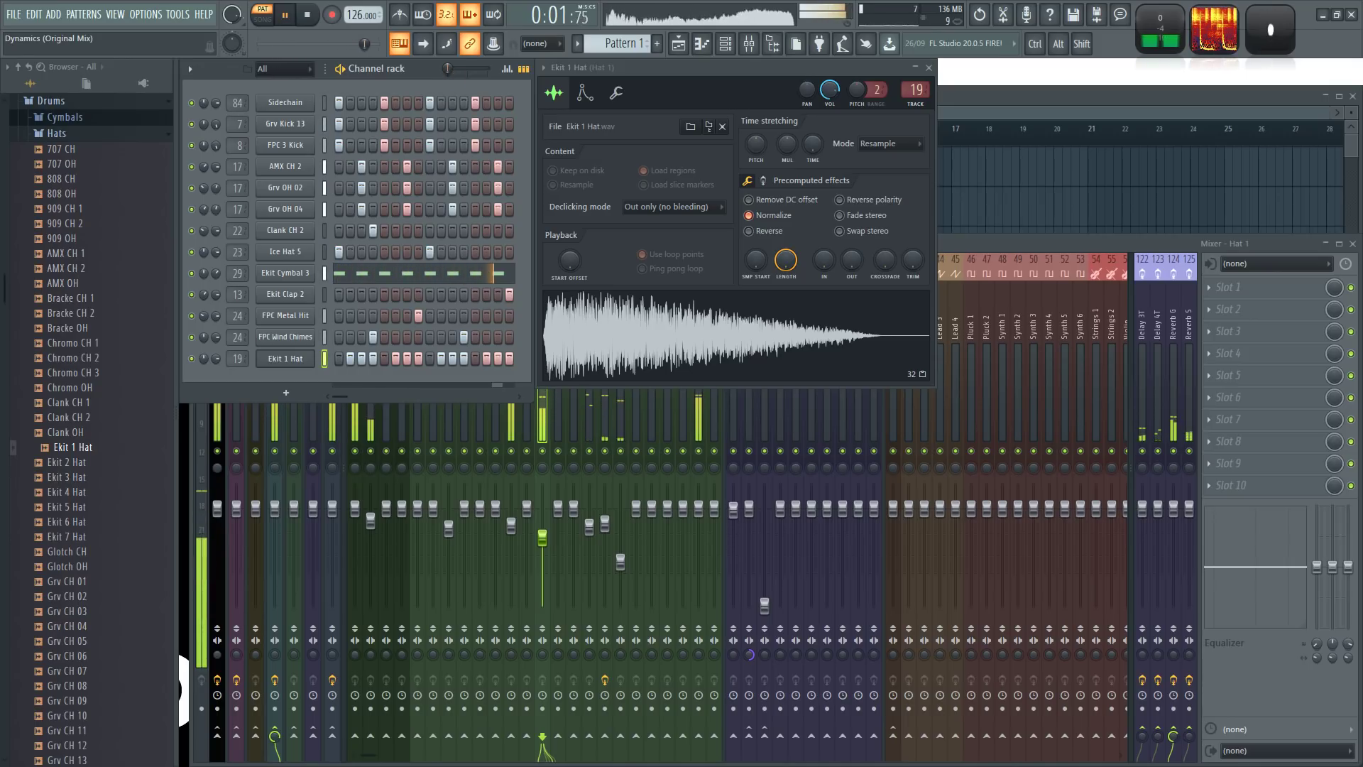
{"action": "left_click_drag", "start_coordinate": [449, 70], "coordinate": [455, 70]}
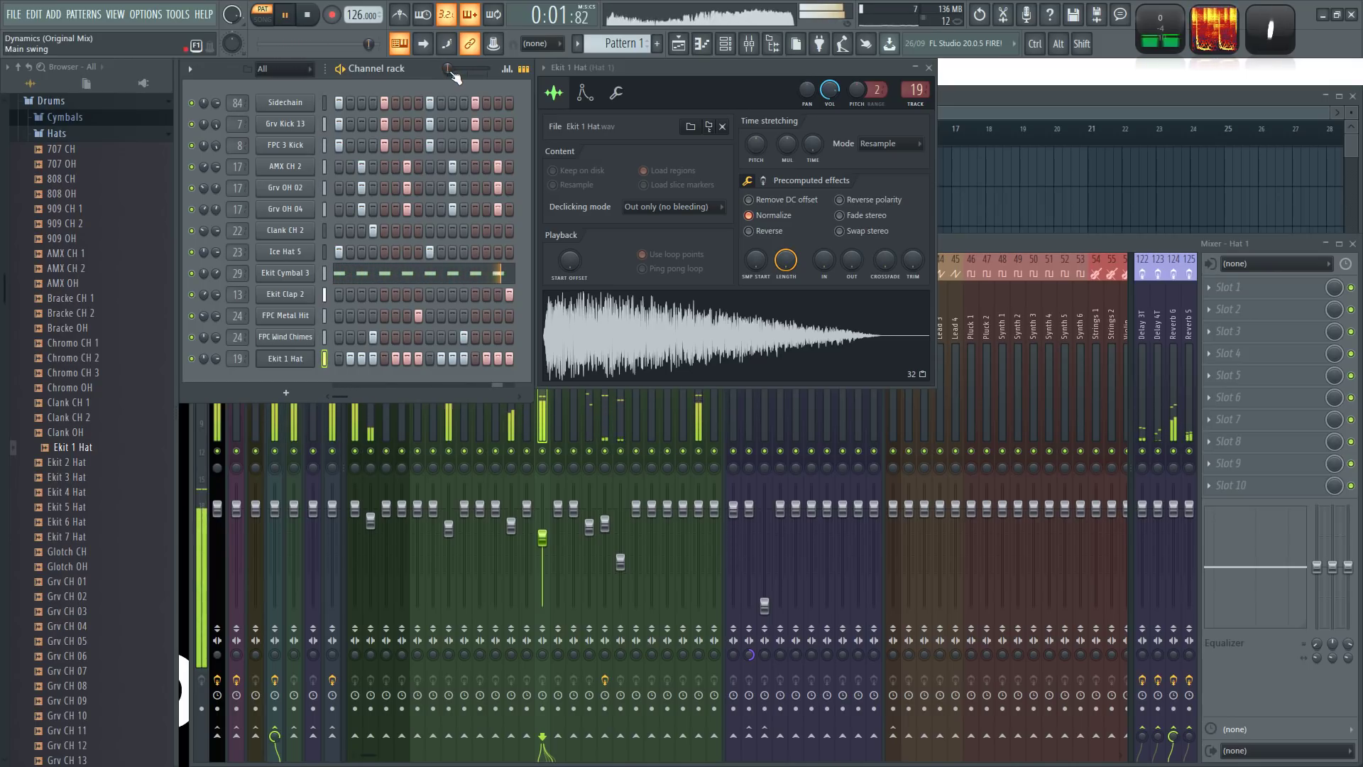
{"action": "key", "text": "space"}
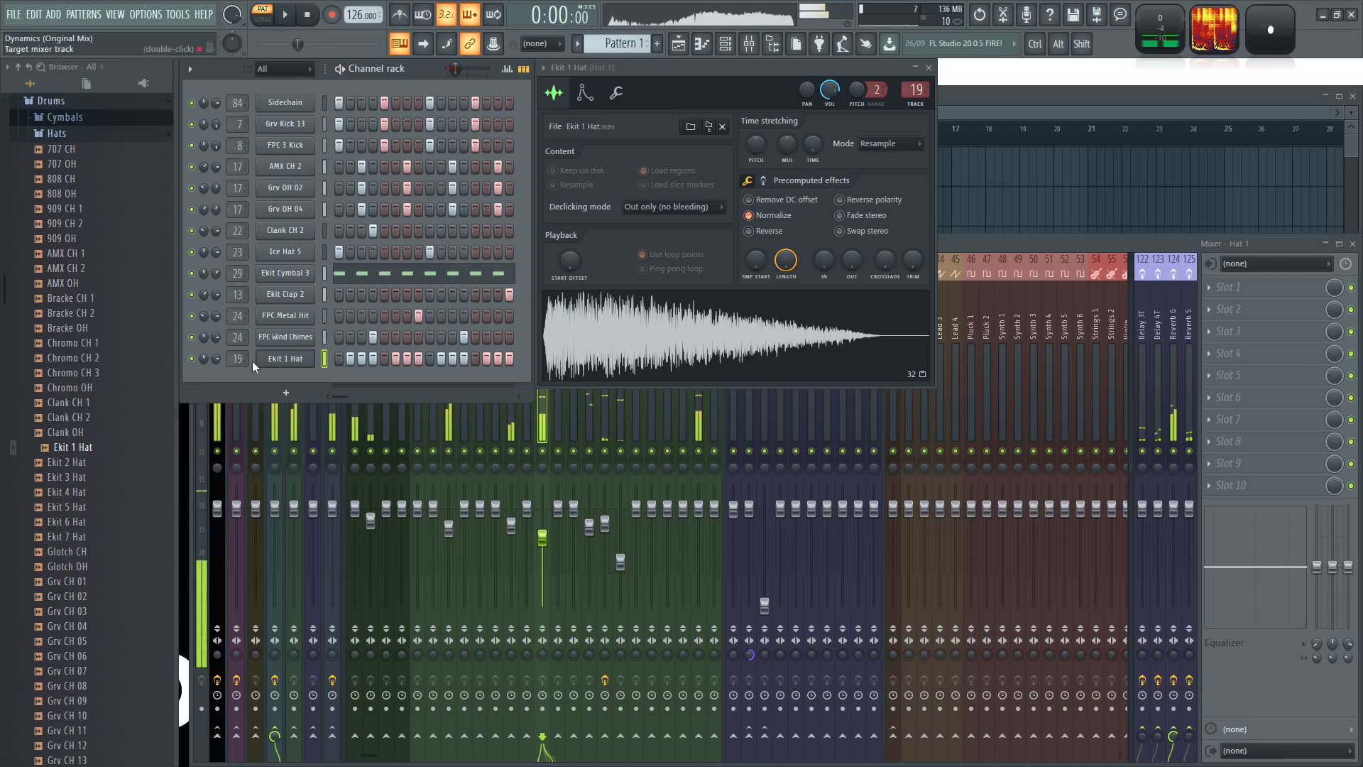
- Link the Ekit 1 Hat channel volume to the internal controller Peak ctrl - Peak with a preset mapping formula
{"action": "right_click", "coordinate": [217, 359]}
{"action": "left_click", "coordinate": [260, 480]}
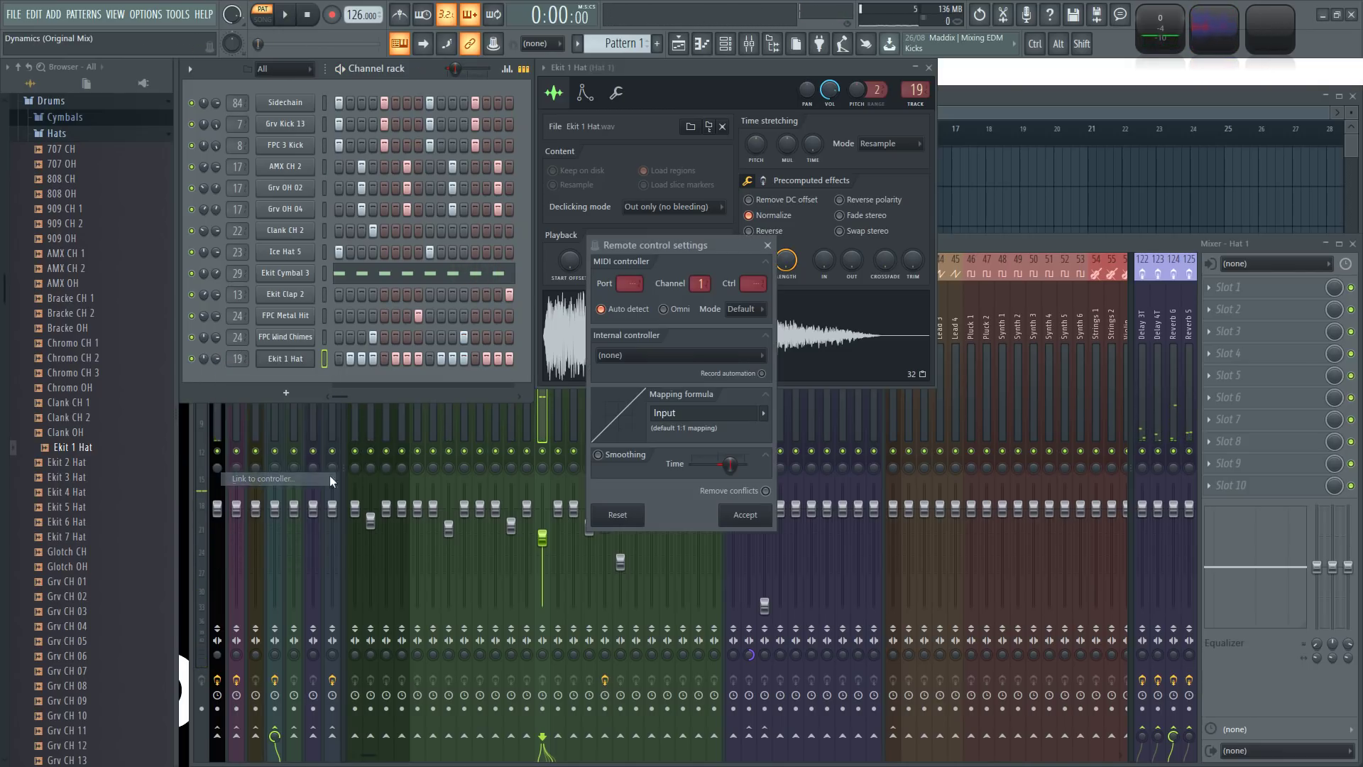
{"action": "left_click", "coordinate": [744, 355]}
{"action": "left_click", "coordinate": [662, 420]}
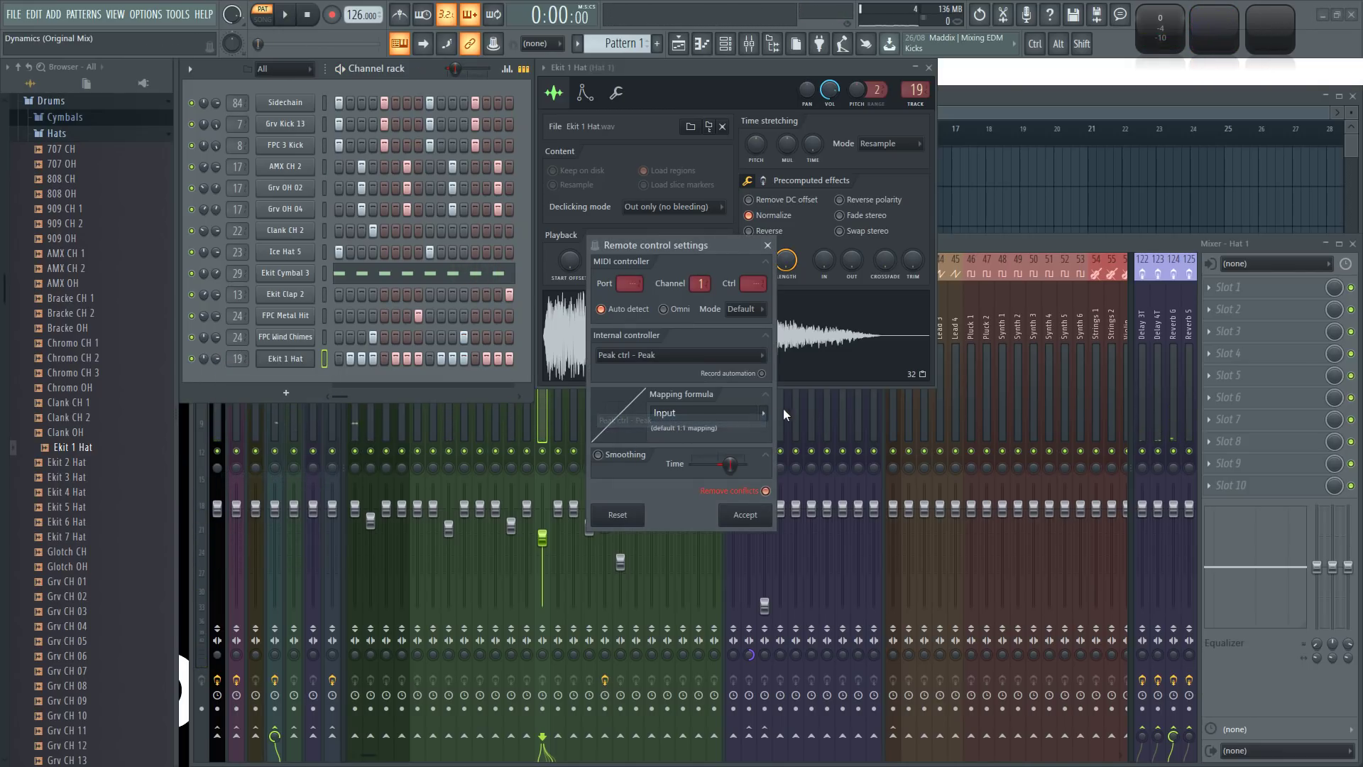
{"action": "left_click", "coordinate": [764, 414]}
{"action": "left_click", "coordinate": [784, 455]}
{"action": "left_click", "coordinate": [745, 515]}
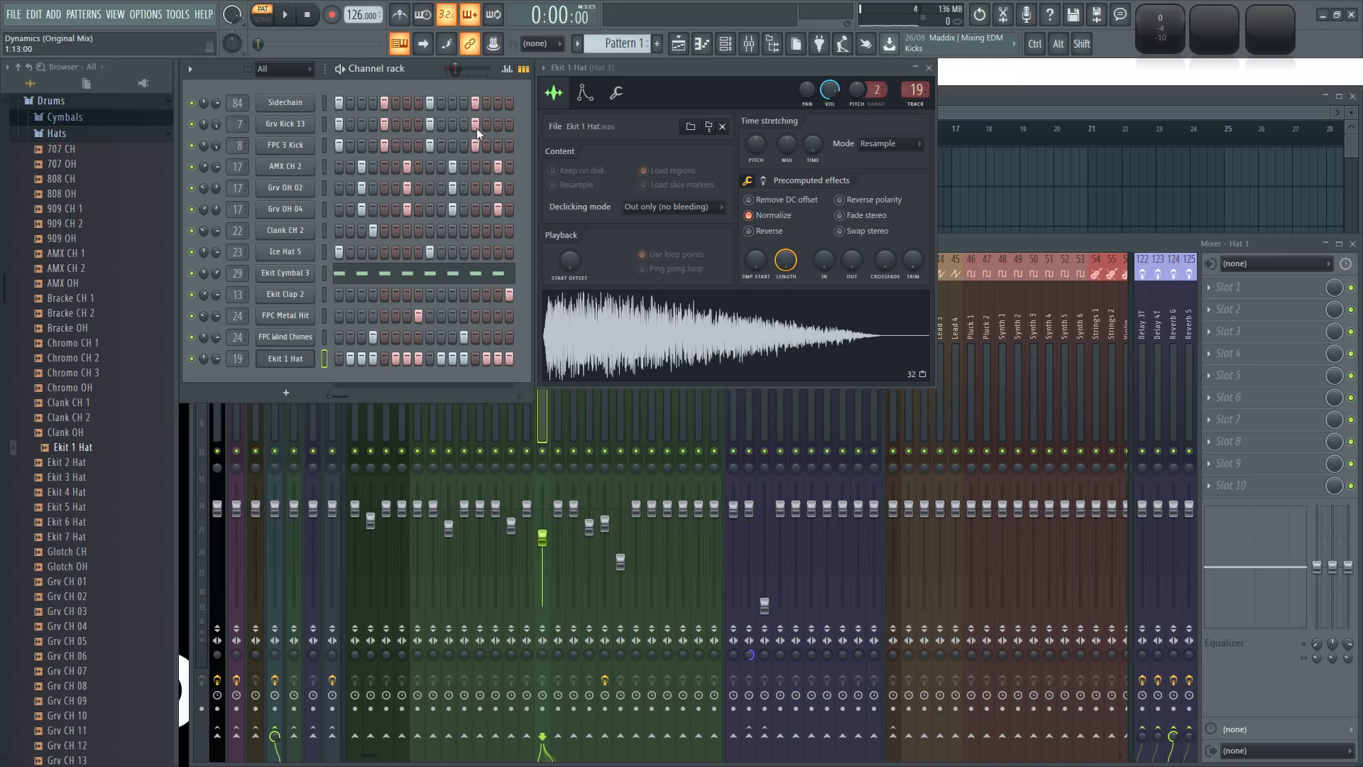
- Play the pattern to check the linked hat and lower the Hat 1 mixer fader slightly further
{"action": "key", "text": "space"}
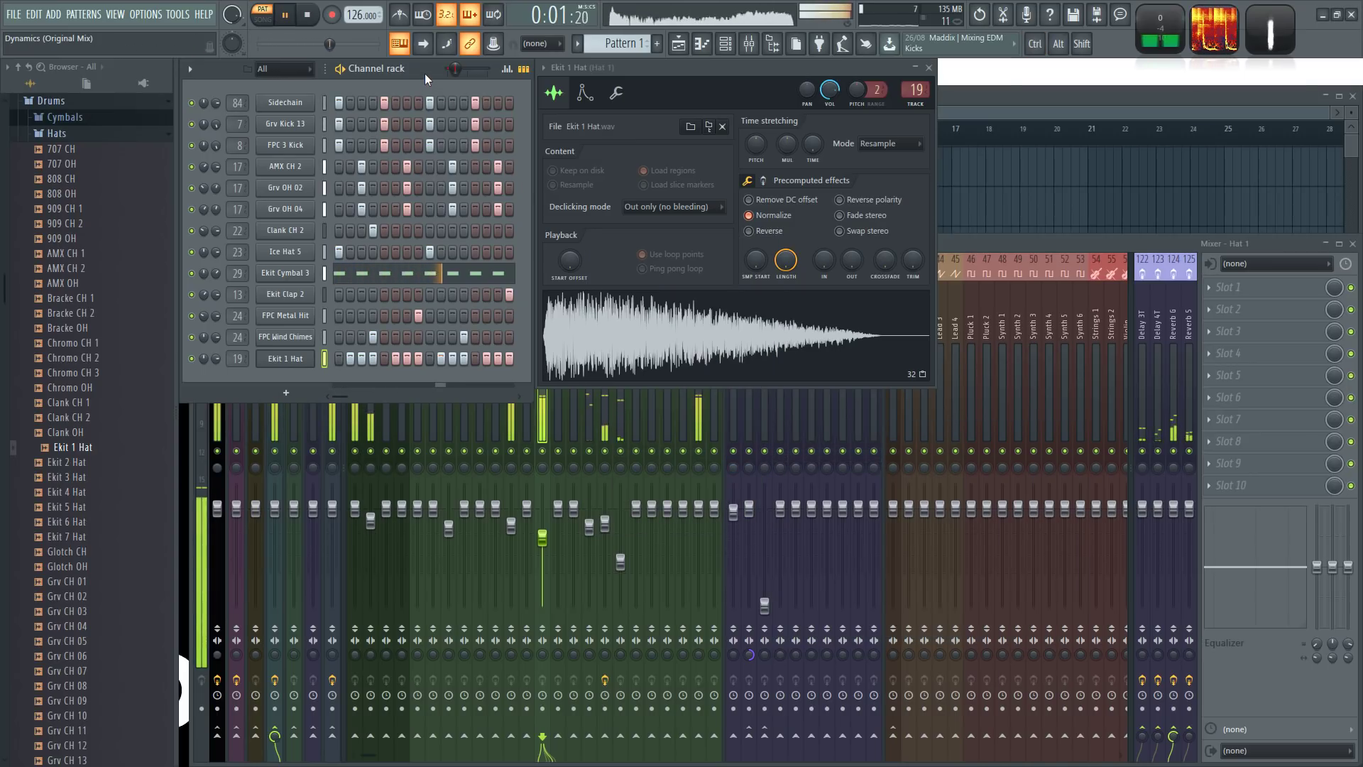
{"action": "left_click", "coordinate": [955, 241]}
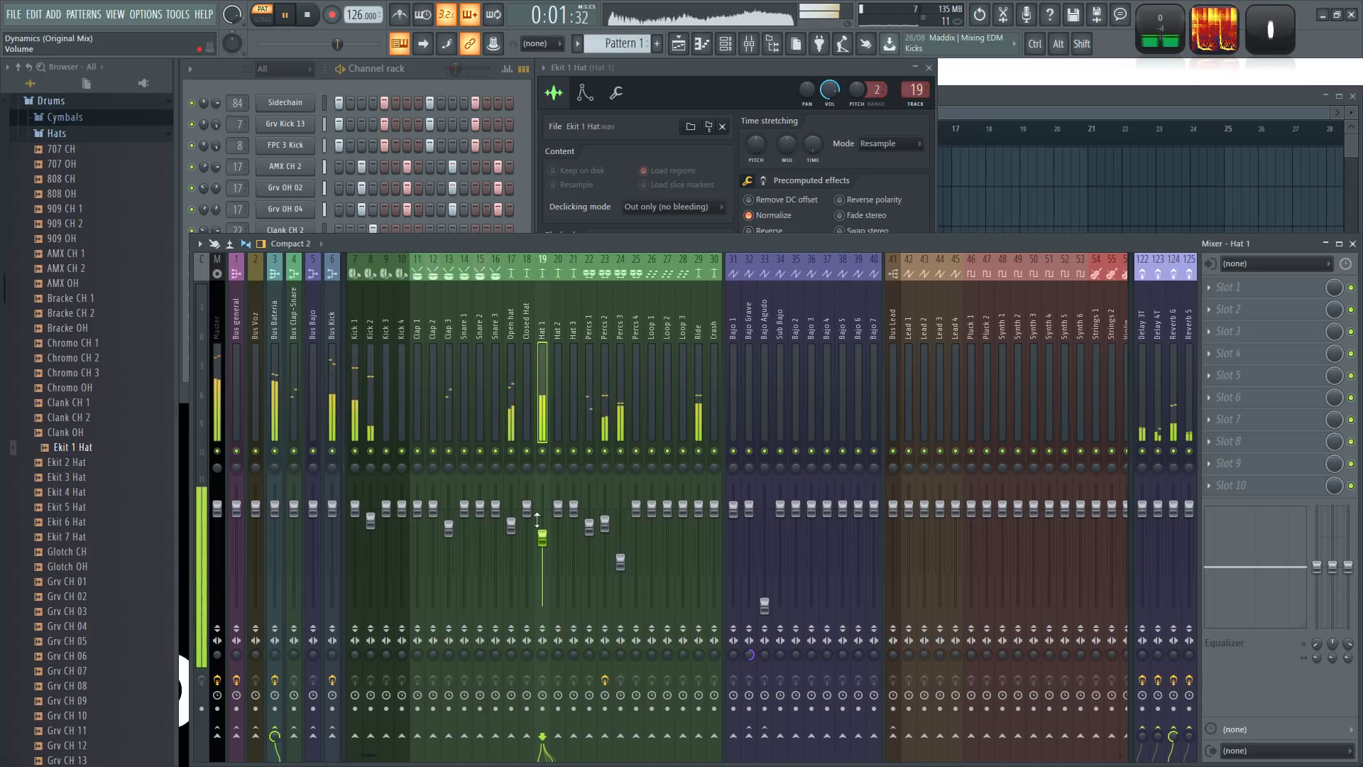
{"action": "key", "text": "space"}
- Open the Ekit 1 Hat steps in the piano roll and lengthen all the notes to one full step each
{"action": "left_click", "coordinate": [428, 67]}
{"action": "right_click", "coordinate": [291, 359]}
{"action": "left_click", "coordinate": [343, 359]}
{"action": "left_click_drag", "start_coordinate": [1126, 398], "coordinate": [298, 238]}
{"action": "scroll", "coordinate": [430, 280], "scroll_direction": "up", "scroll_amount": 2}
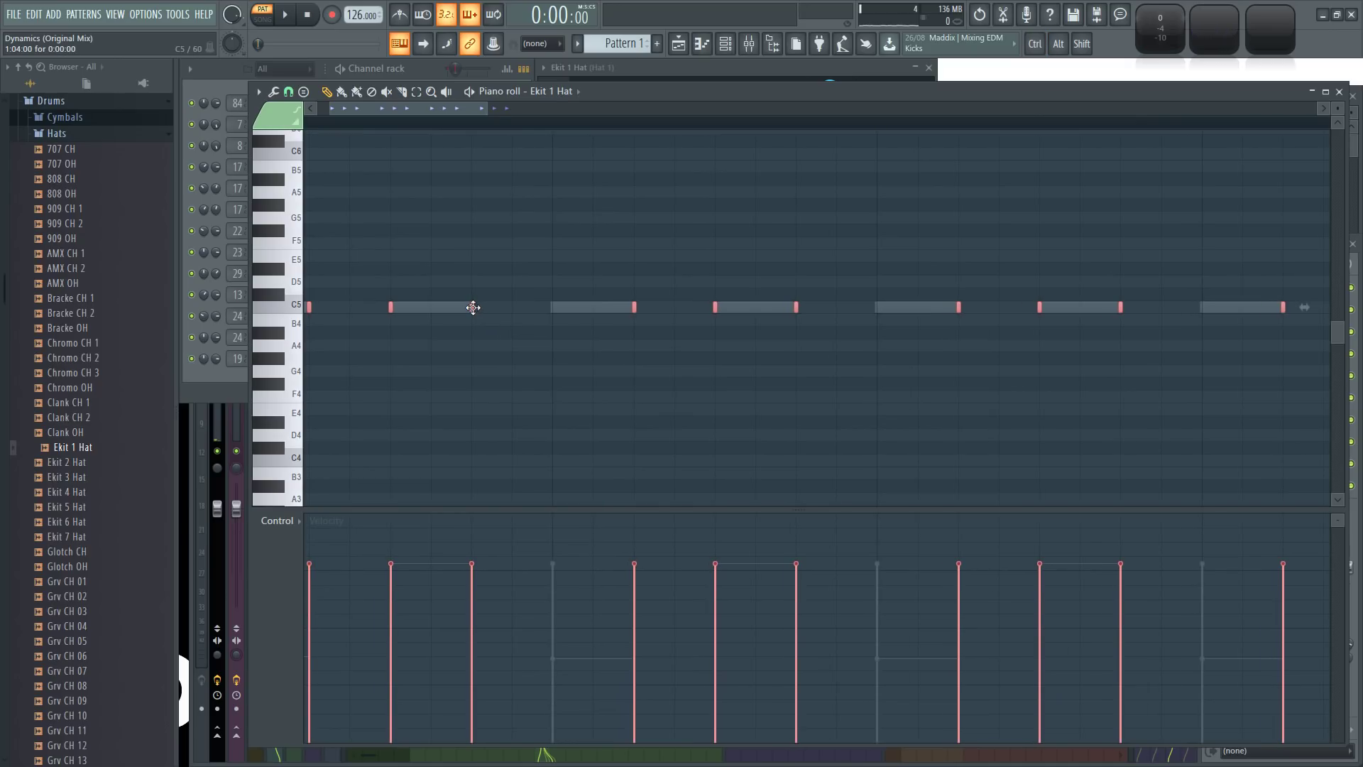
{"action": "left_click_drag", "start_coordinate": [477, 306], "coordinate": [551, 306]}
{"action": "scroll", "coordinate": [663, 411], "scroll_direction": "down", "scroll_amount": 3}
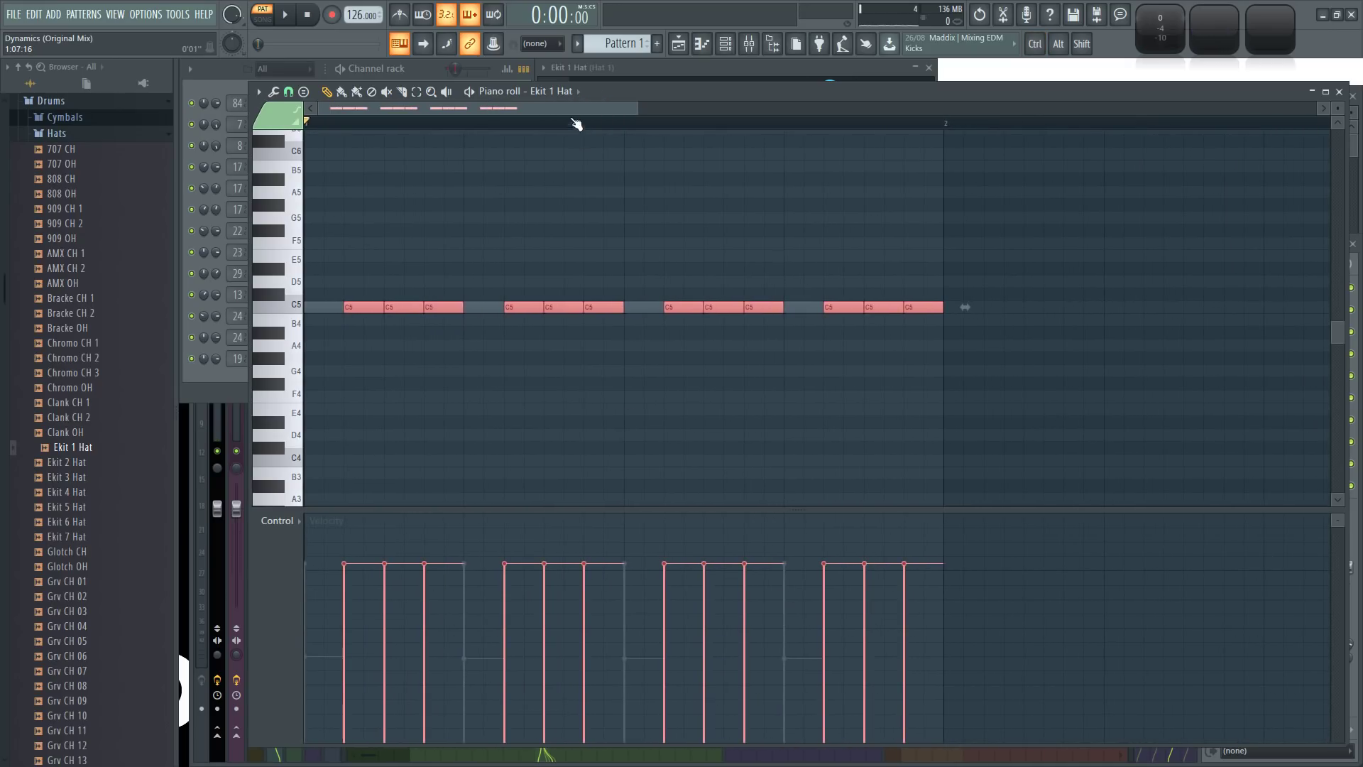
- Set note pan so the three-note hat groups alternately widen to the right and to the left, and play the result
{"action": "key", "text": "ctrl+d"}
{"action": "left_click_drag", "start_coordinate": [1056, 414], "coordinate": [325, 225], "text": "ctrl"}
{"action": "right_click", "coordinate": [265, 605]}
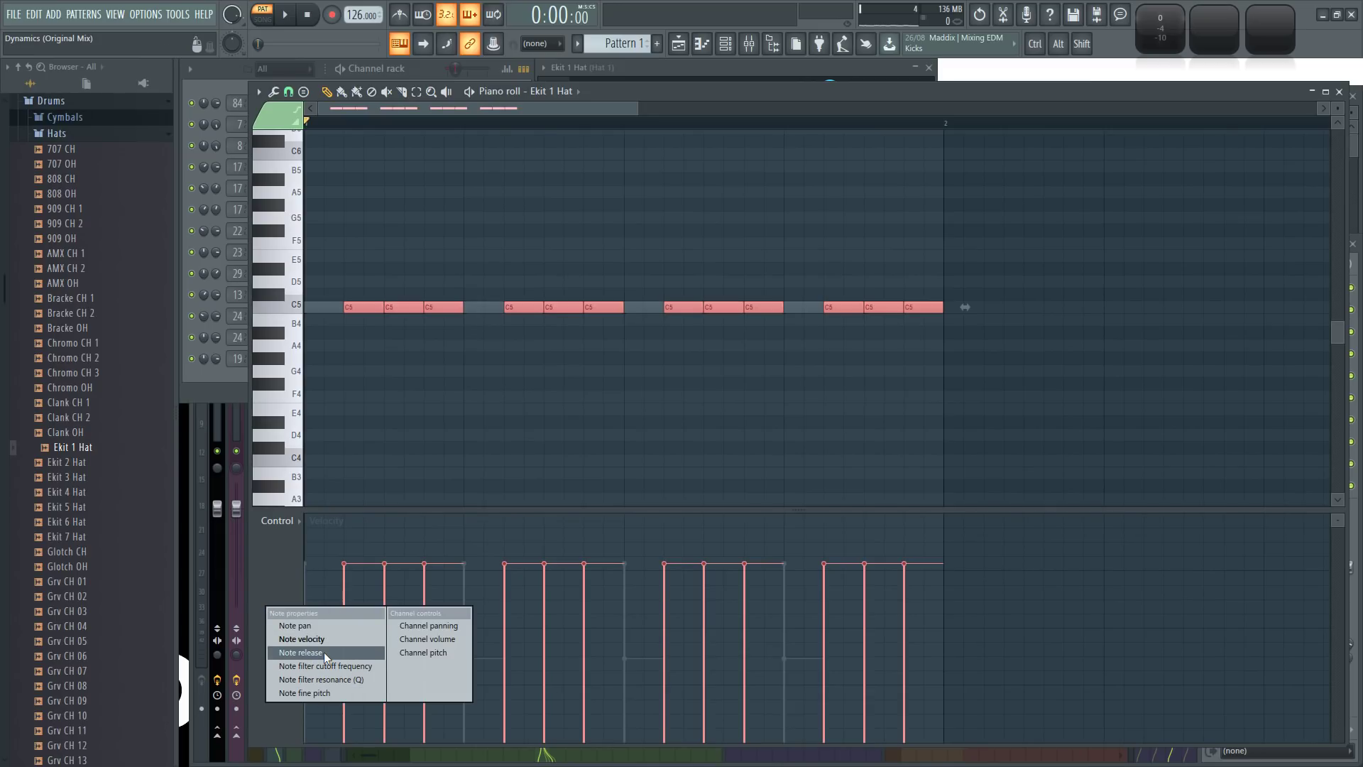
{"action": "left_click", "coordinate": [319, 628]}
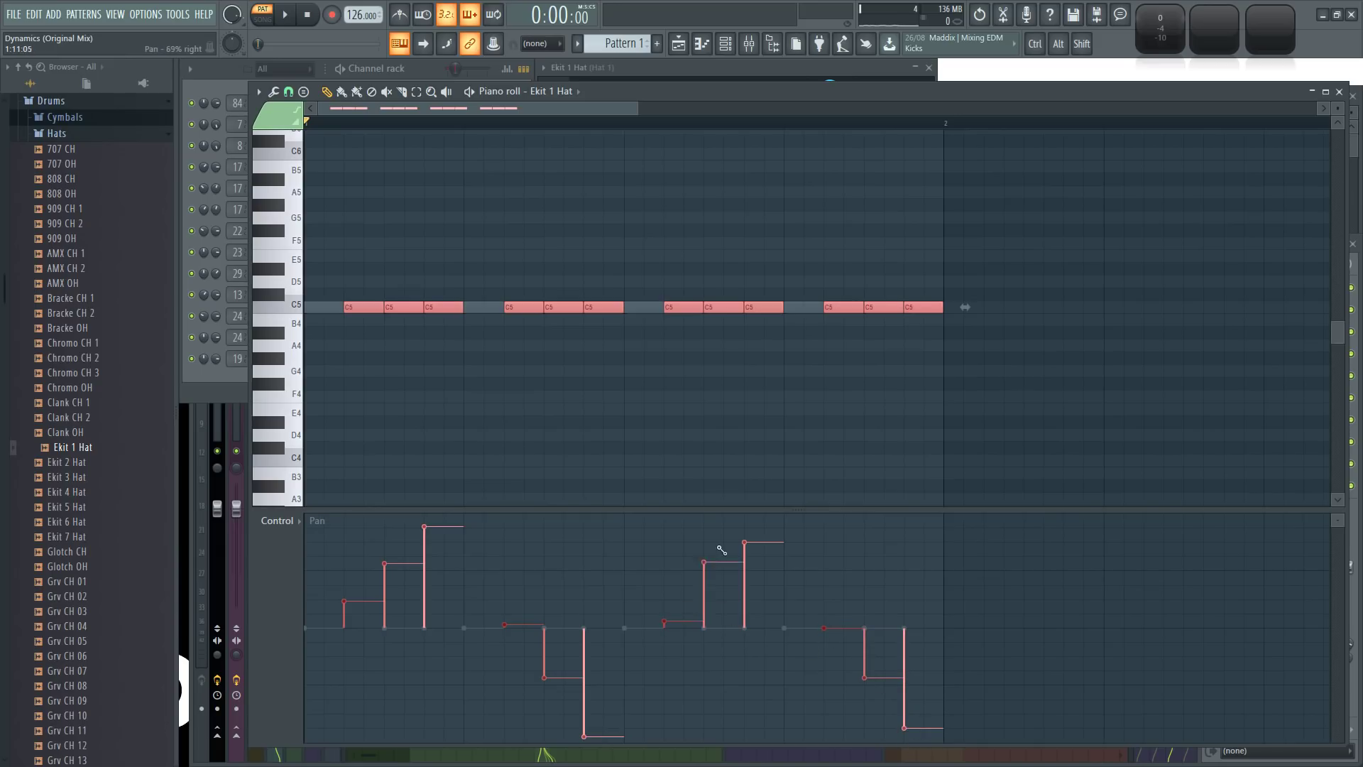
{"action": "key", "text": "ctrl+d"}
{"action": "key", "text": "space"}
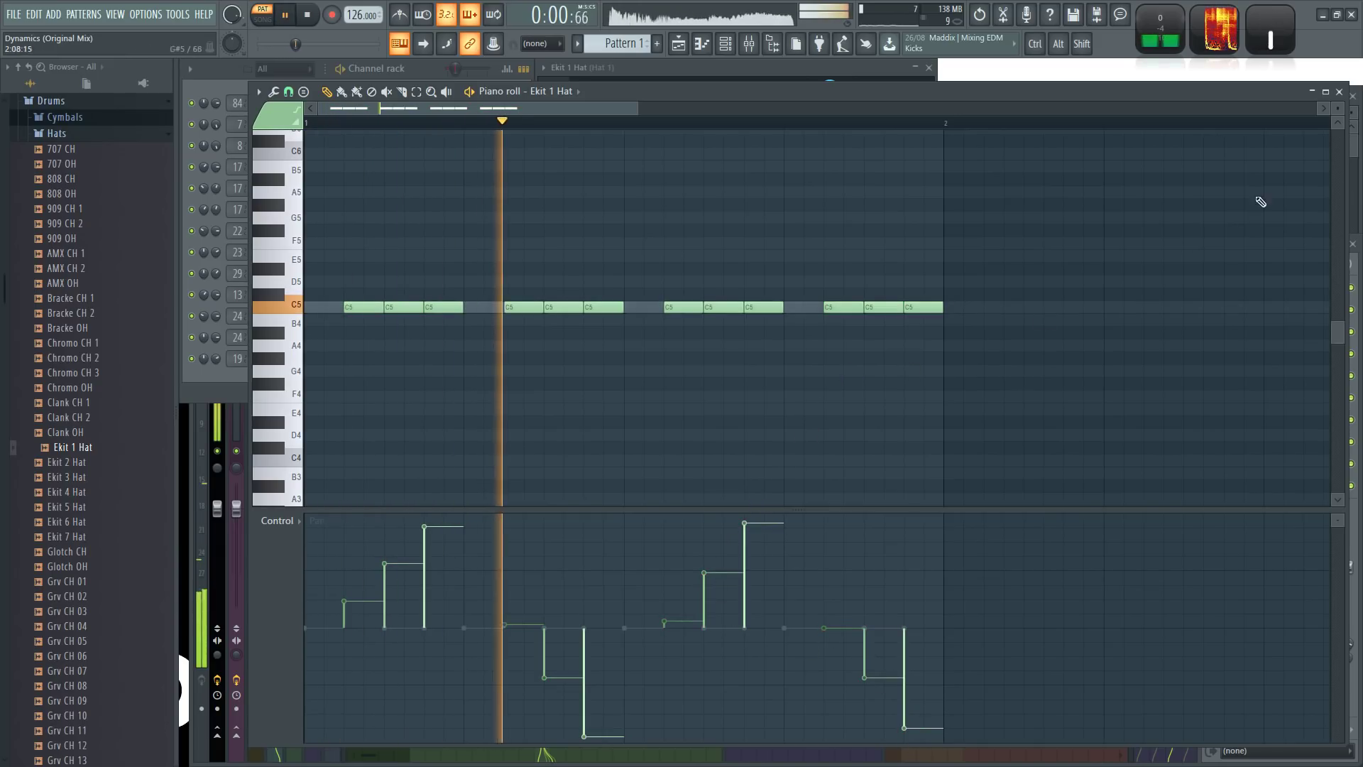
{"action": "left_click", "coordinate": [1339, 92]}
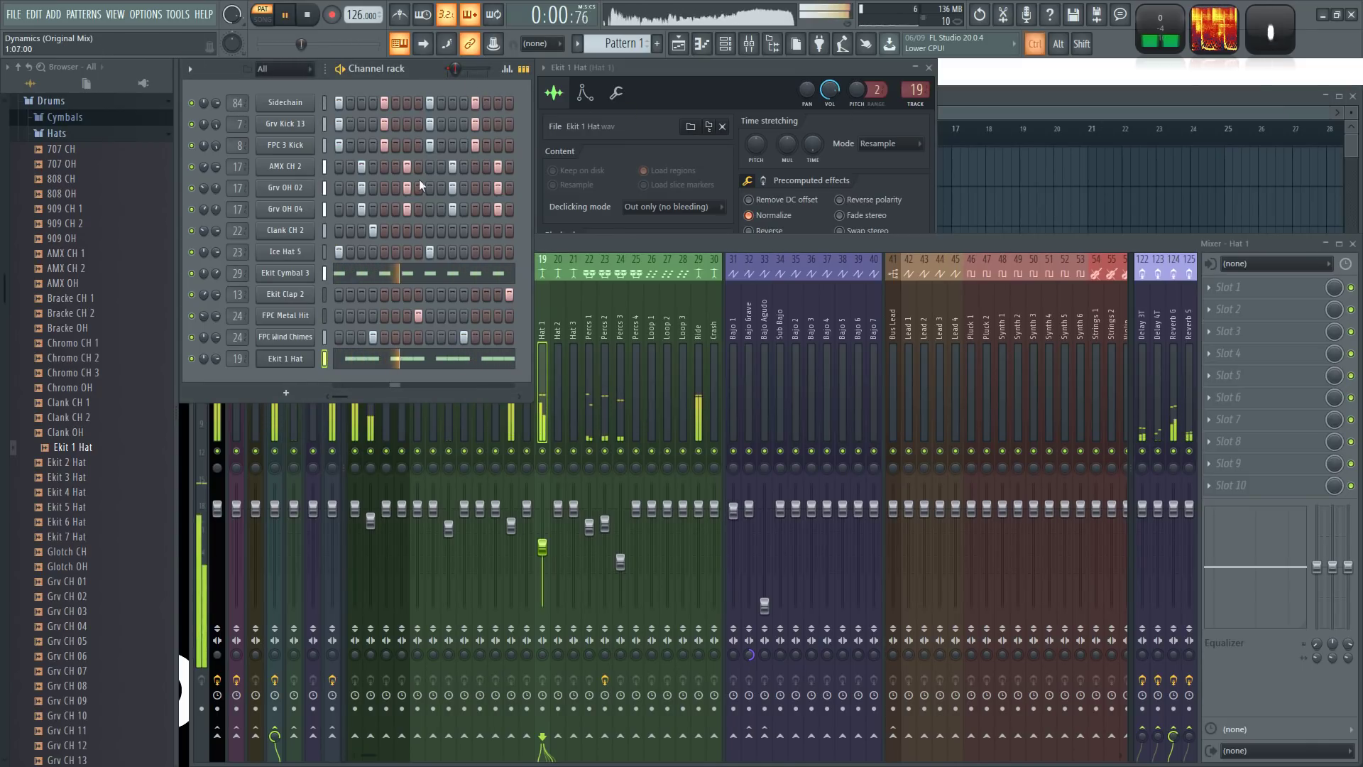
- Lower the Hat 1 mixer fader to -13.5 dB, comparing the soloed track with the full pattern
{"action": "left_click", "coordinate": [543, 490]}
{"action": "left_click_drag", "start_coordinate": [543, 547], "coordinate": [543, 560]}
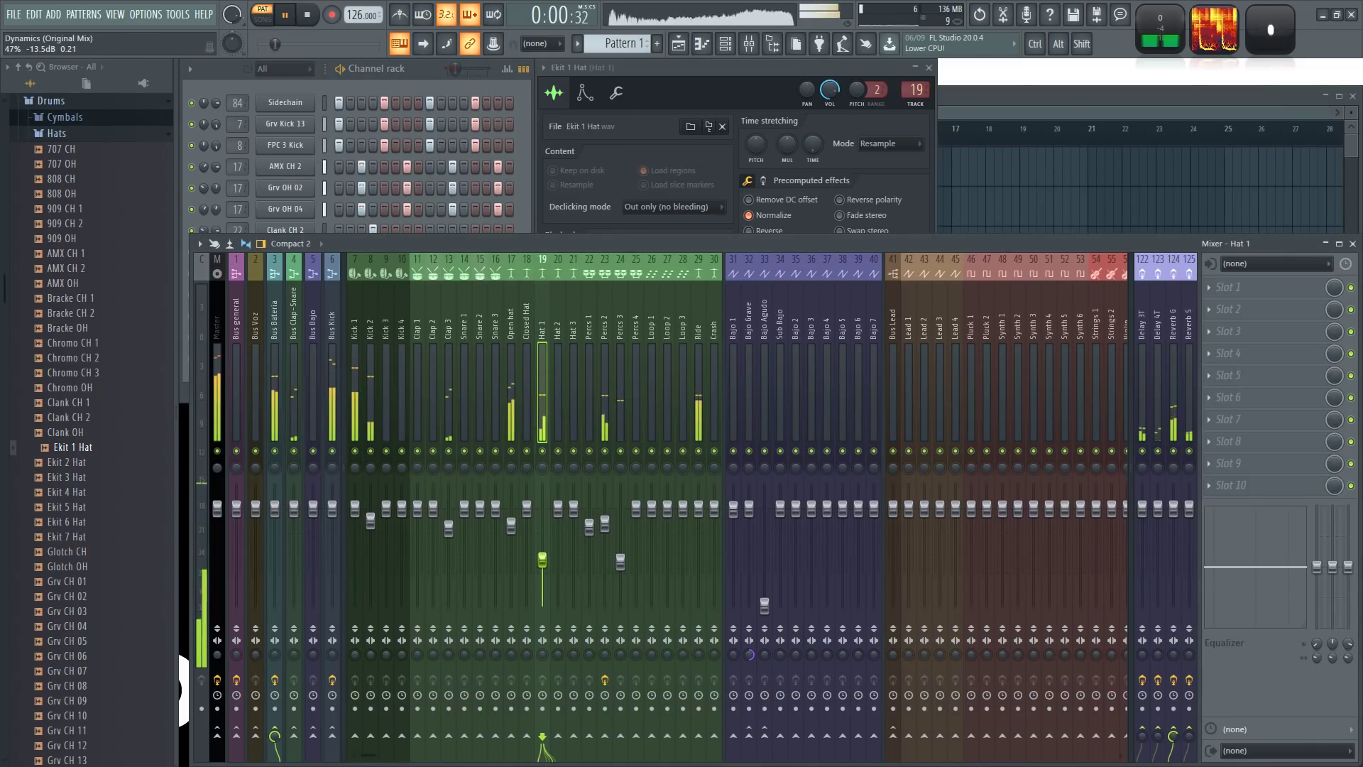
{"action": "right_click", "coordinate": [544, 453]}
{"action": "right_click", "coordinate": [543, 452]}
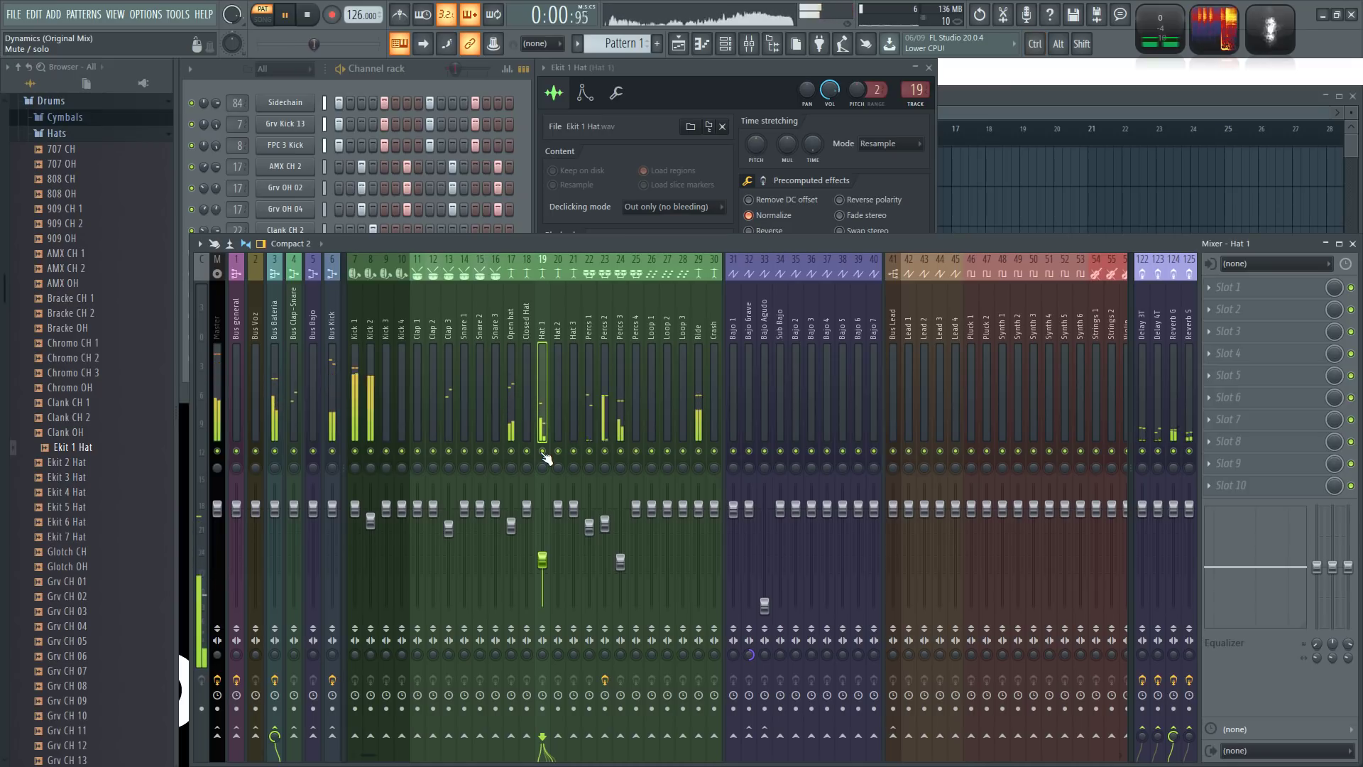
{"action": "mouse_move", "coordinate": [542, 560]}
{"action": "left_mouse_down"}
{"action": "mouse_move", "coordinate": [542, 583]}
{"action": "mouse_move", "coordinate": [542, 559]}
{"action": "left_mouse_up"}
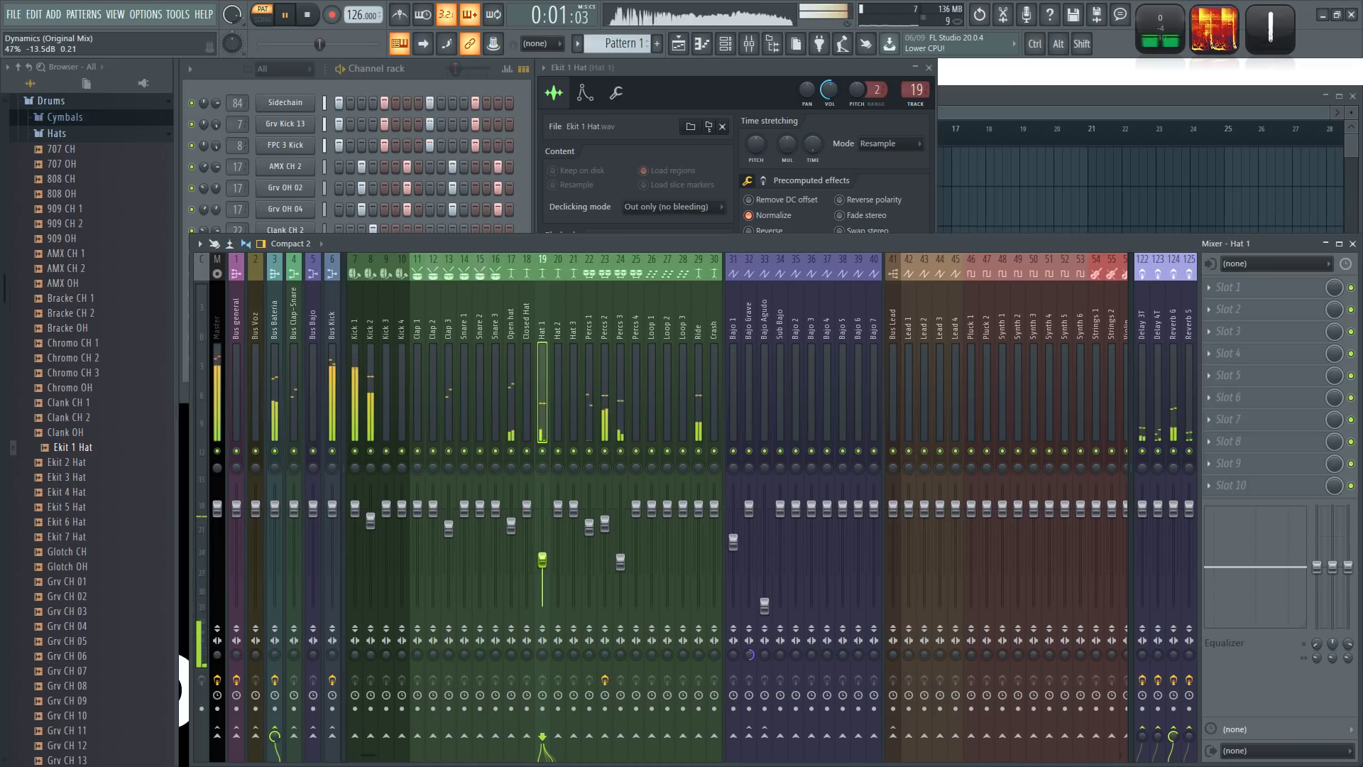
{"action": "left_click", "coordinate": [413, 67]}
{"action": "key", "text": "space"}
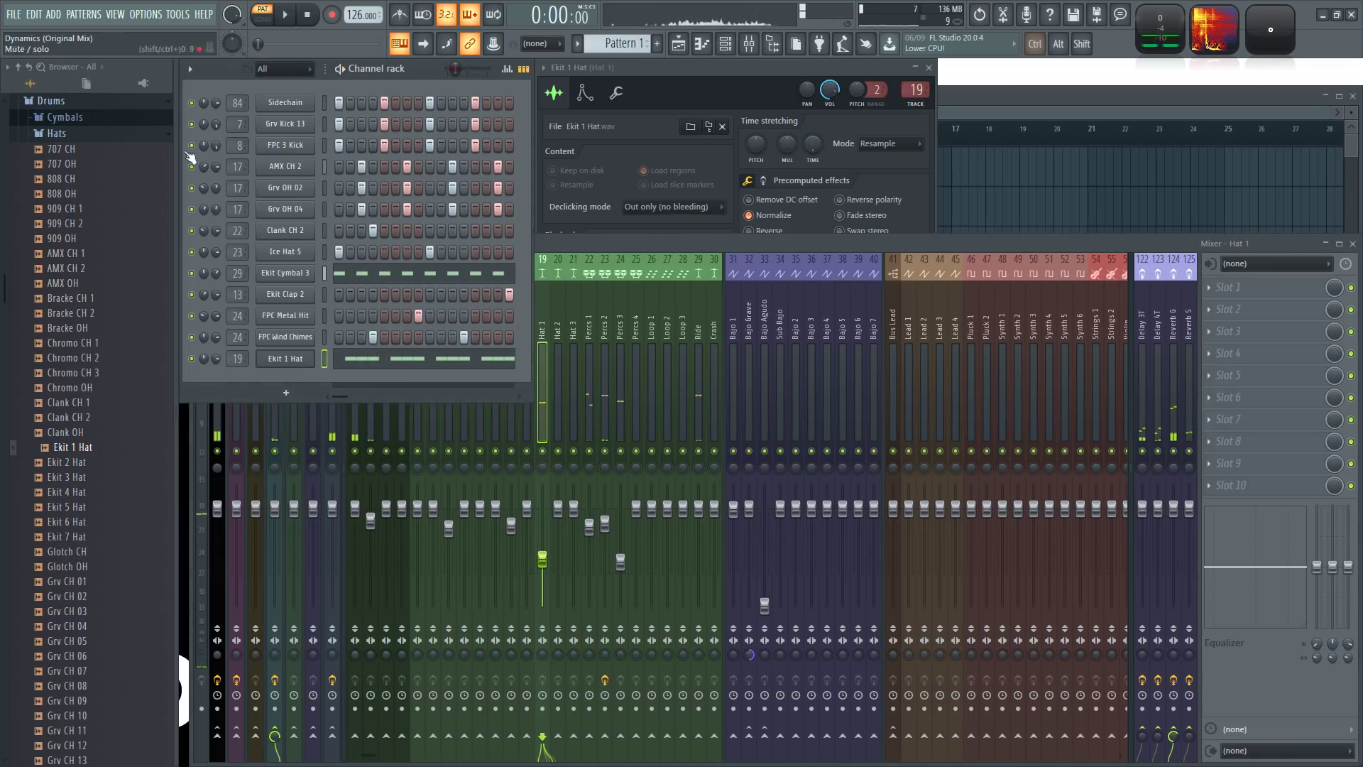
- Collapse the browser's folder tree and save the project
{"action": "left_click", "coordinate": [34, 84]}
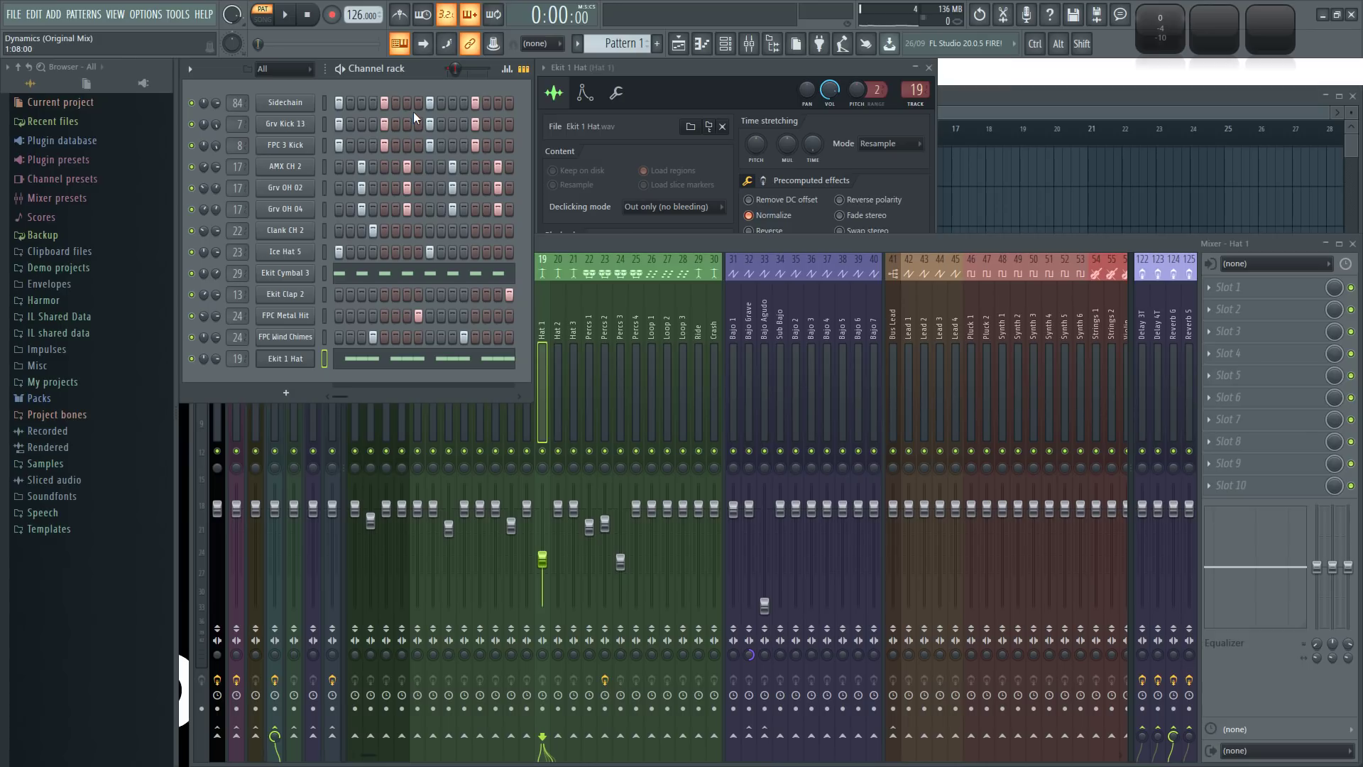
{"action": "key", "text": "alt+Tab"}
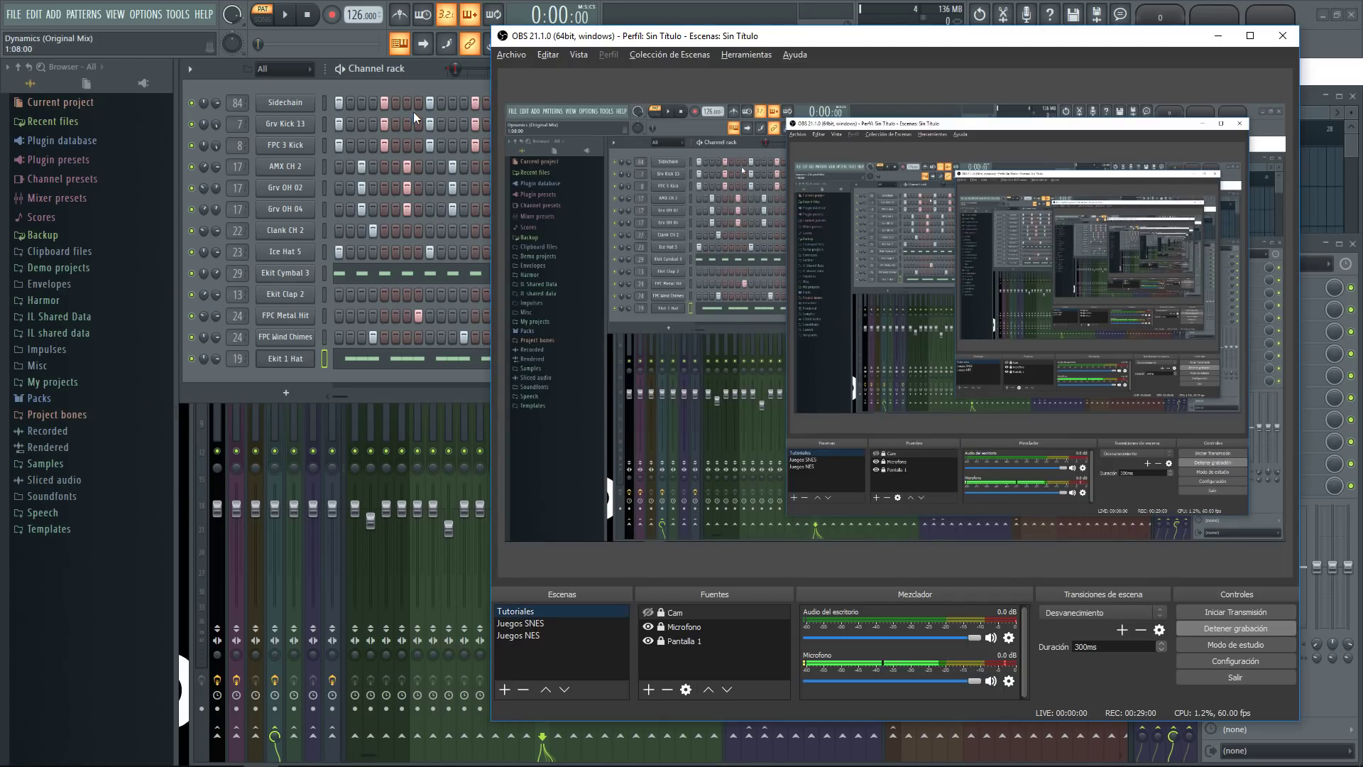
{"action": "key", "text": "alt+Tab"}
{"action": "key", "text": "ctrl+s"}
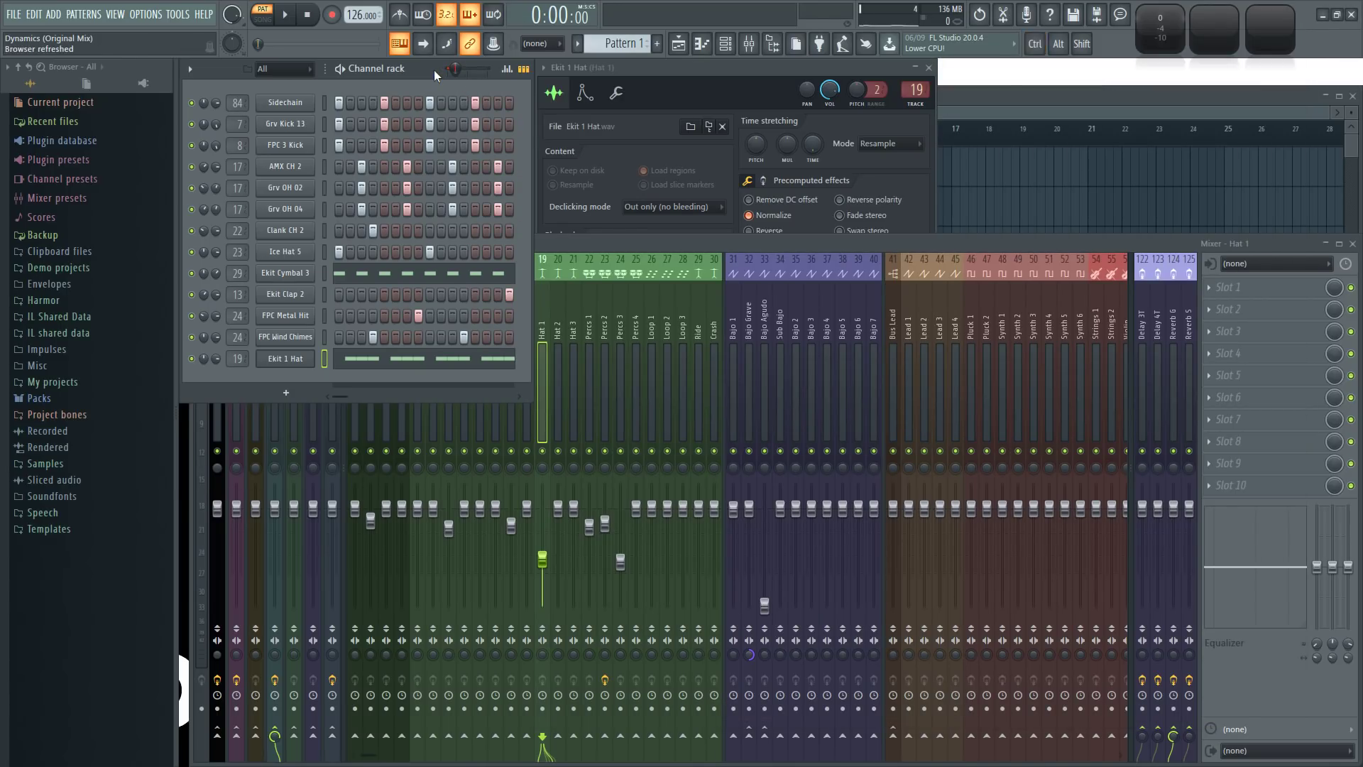
{"action": "key", "text": "space"}
{"action": "key", "text": "space"}
- Insert a Sytrus channel above Ekit 1 Hat and load its Default preset
{"action": "right_click", "coordinate": [313, 355]}
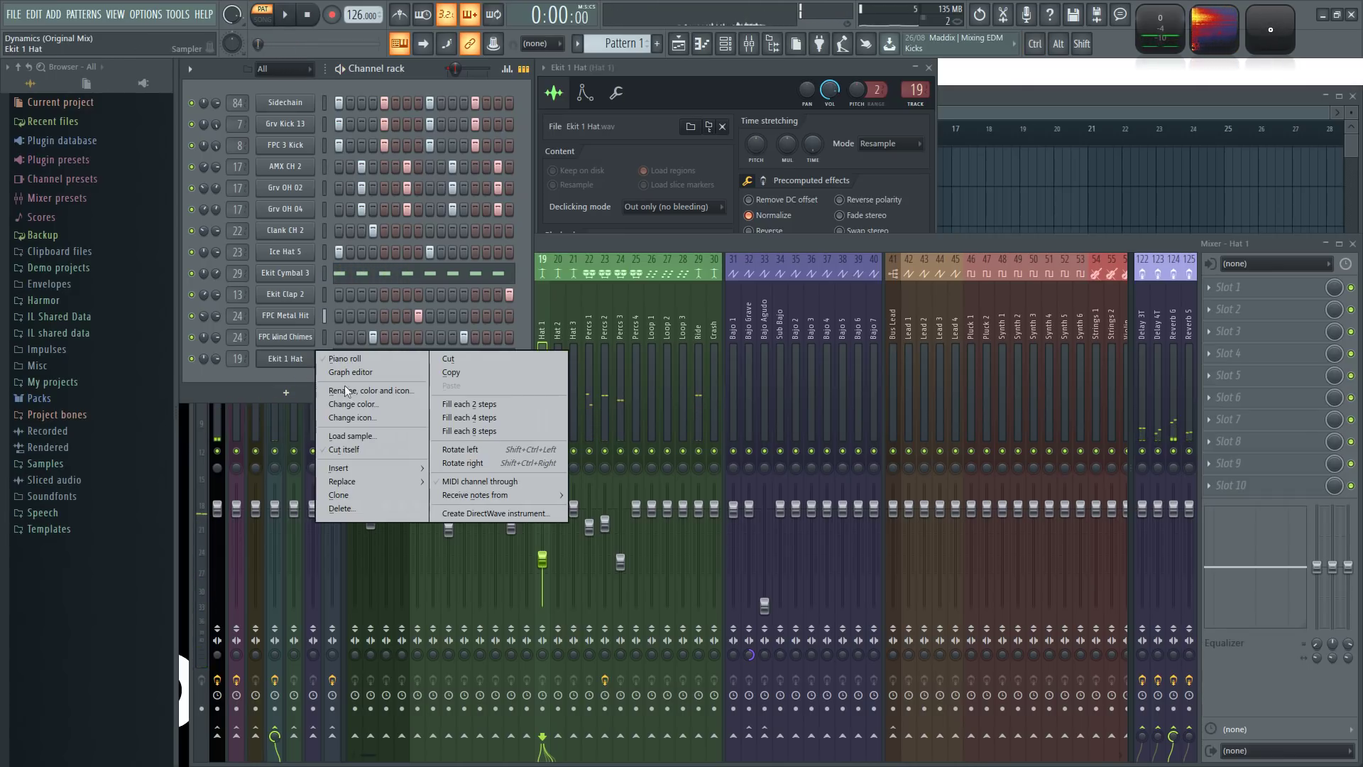
{"action": "mouse_move", "coordinate": [397, 470]}
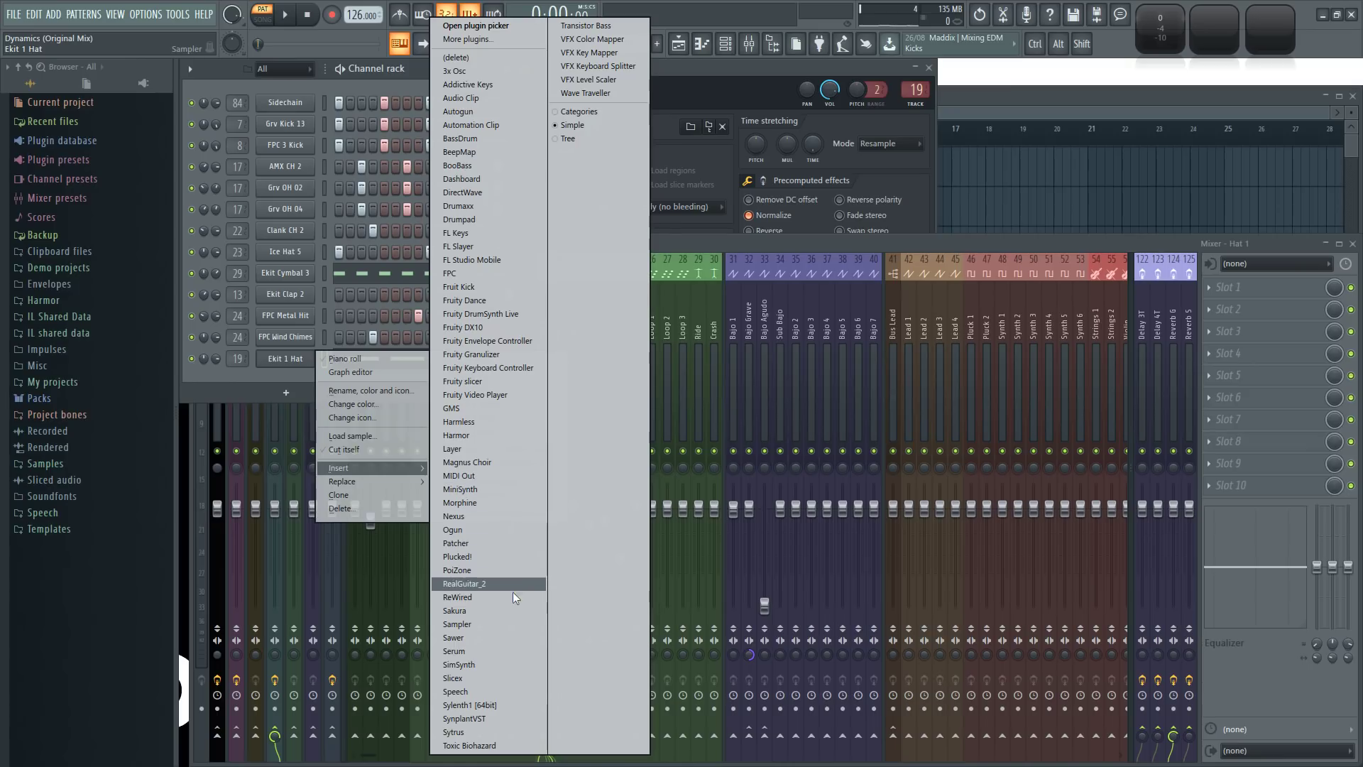
{"action": "left_click", "coordinate": [470, 732]}
{"action": "left_click_drag", "start_coordinate": [472, 223], "coordinate": [624, 200]}
{"action": "left_click", "coordinate": [978, 203]}
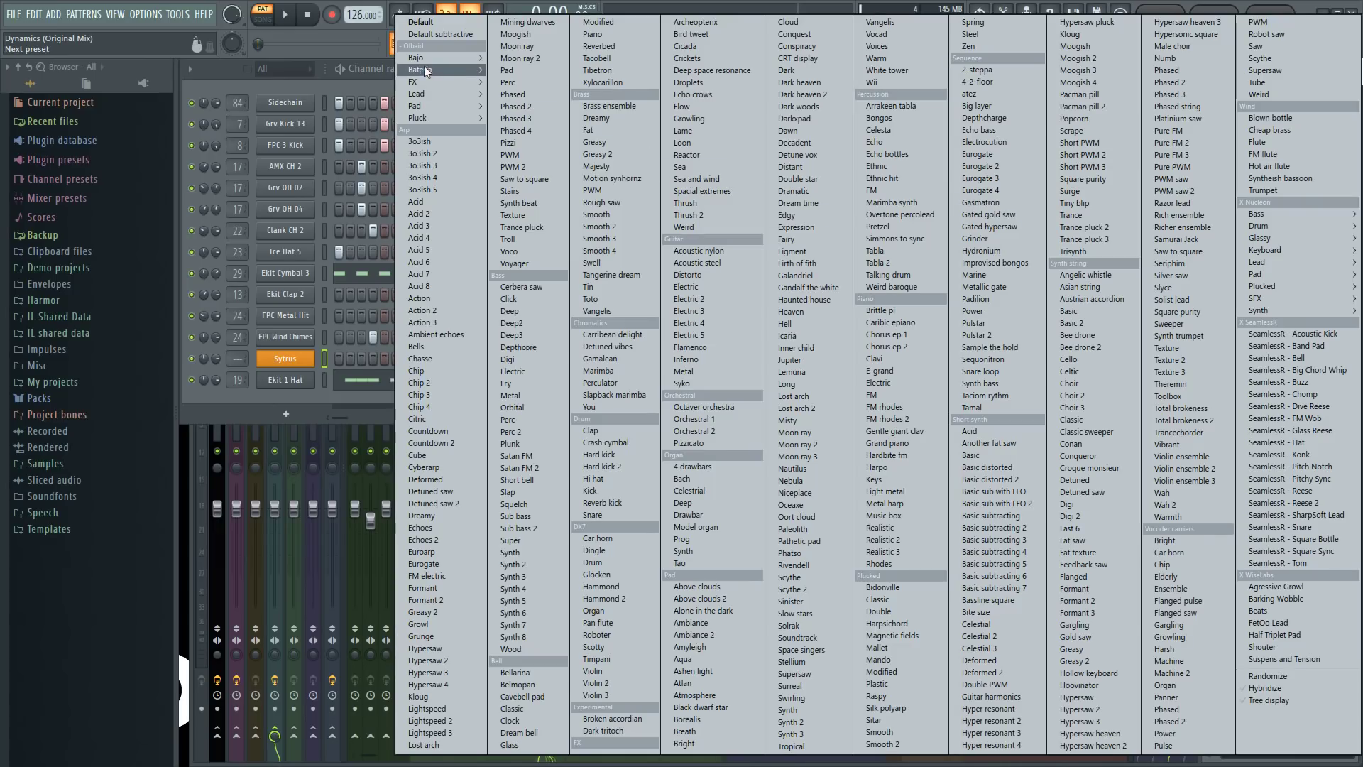
{"action": "left_click", "coordinate": [420, 22]}
- Route the new Sytrus channel to mixer track 31, Bajo 1, play the pattern and reposition the synth window
{"action": "left_click_drag", "start_coordinate": [237, 360], "coordinate": [237, 291]}
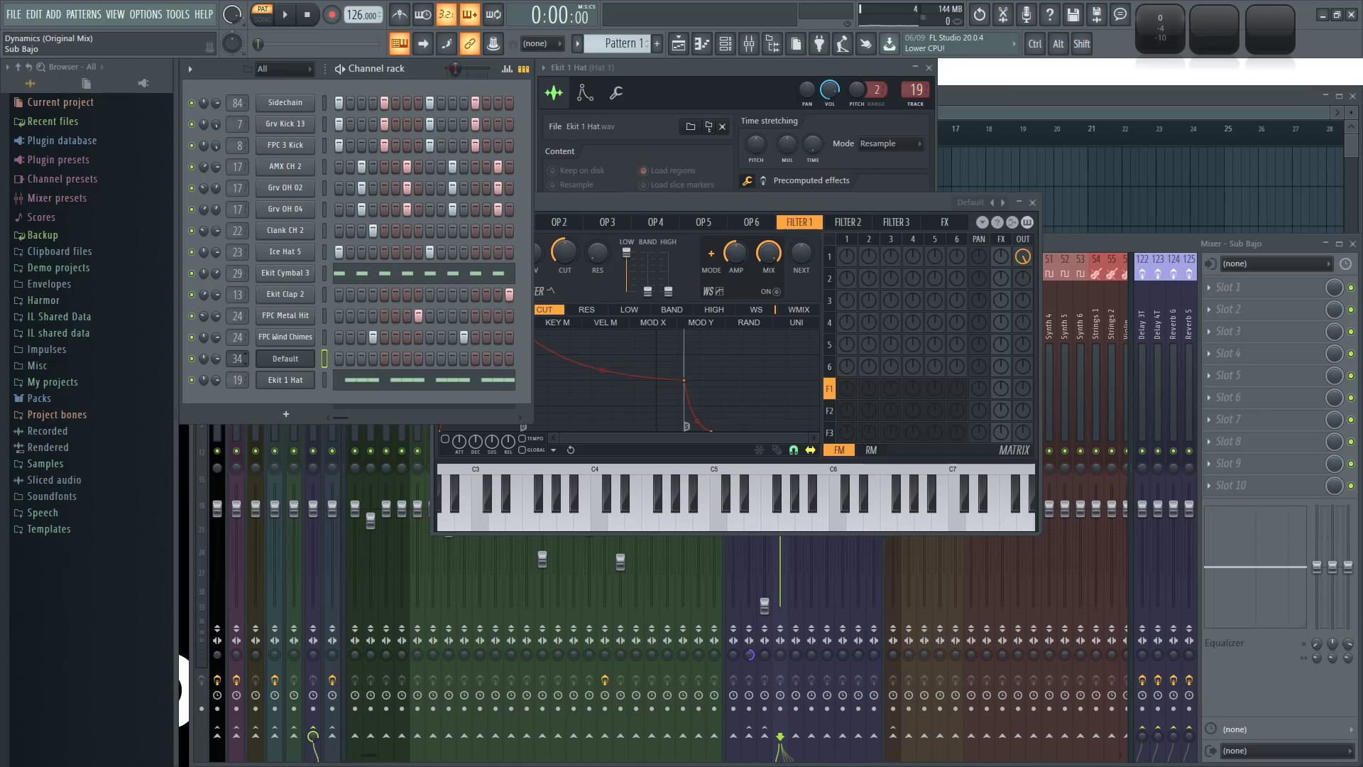
{"action": "left_click_drag", "start_coordinate": [237, 291], "coordinate": [237, 311]}
{"action": "key", "text": "space"}
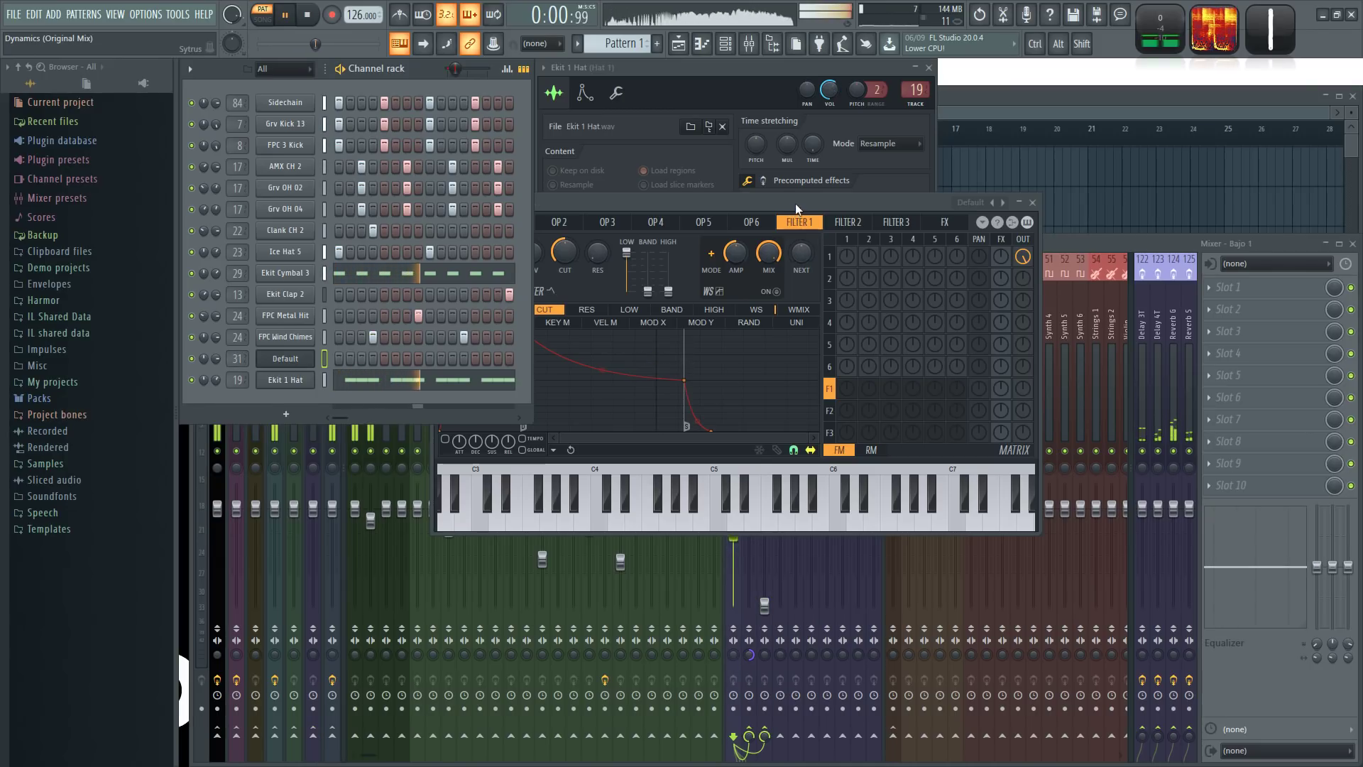
{"action": "left_click_drag", "start_coordinate": [797, 205], "coordinate": [864, 263]}
{"action": "left_click", "coordinate": [428, 72]}
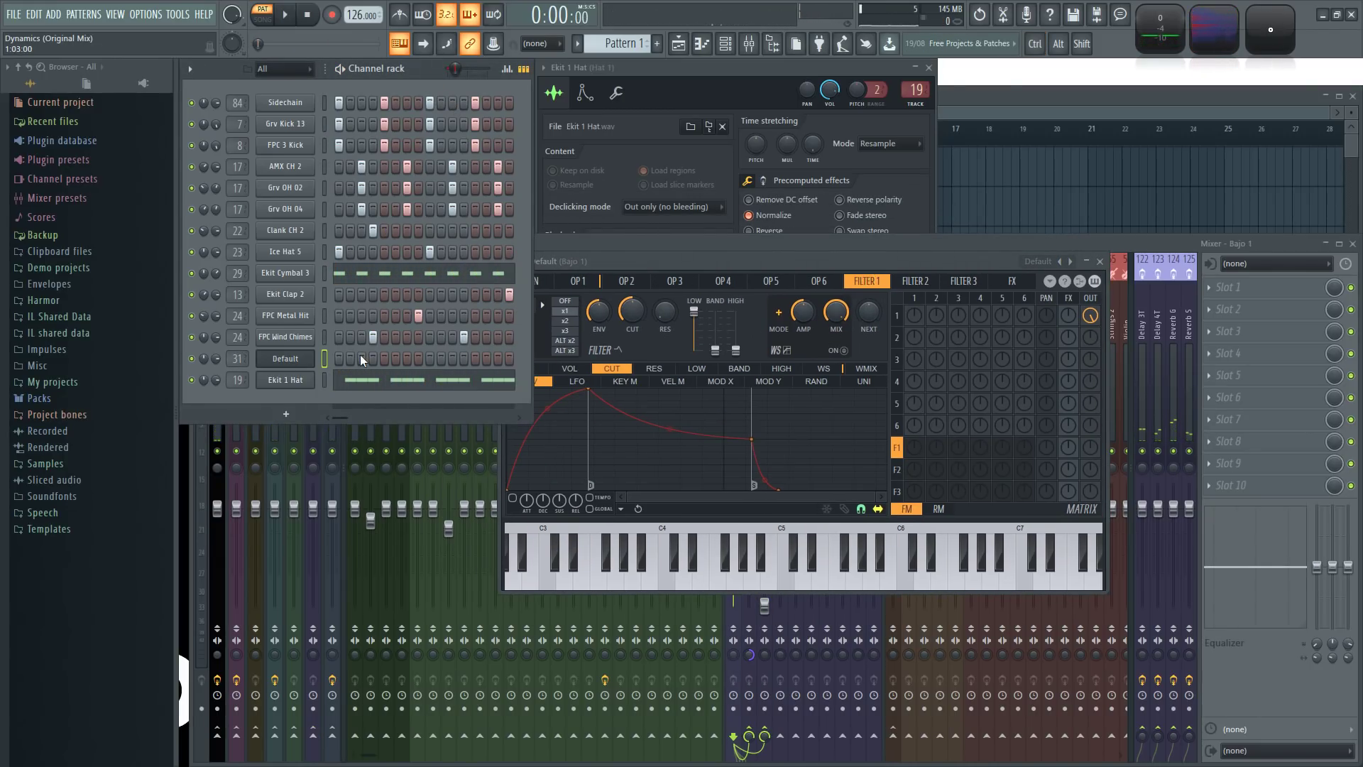
{"action": "left_click_drag", "start_coordinate": [725, 263], "coordinate": [662, 280]}
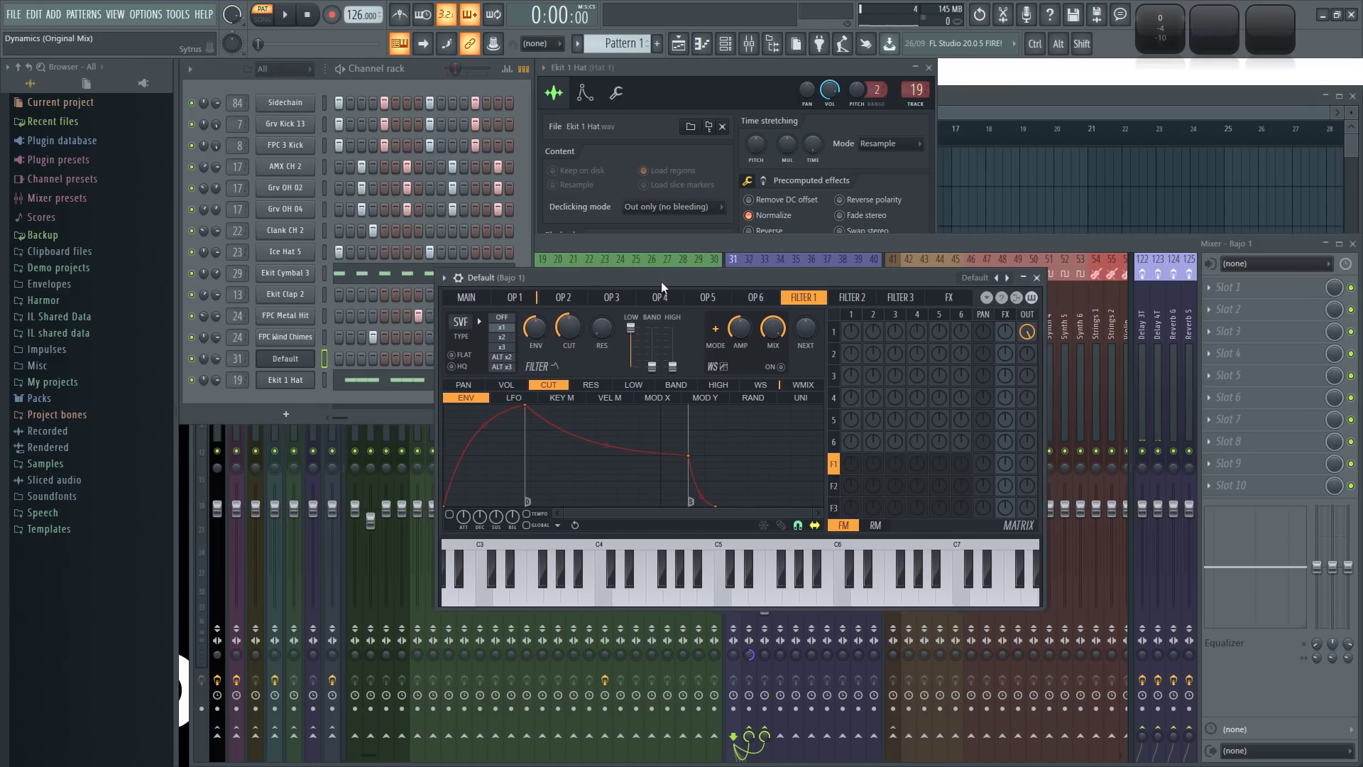
- Reload the Default preset in Sytrus and set Operator 1's frequency ratio to 0.2500x while auditioning notes
{"action": "right_click", "coordinate": [999, 278]}
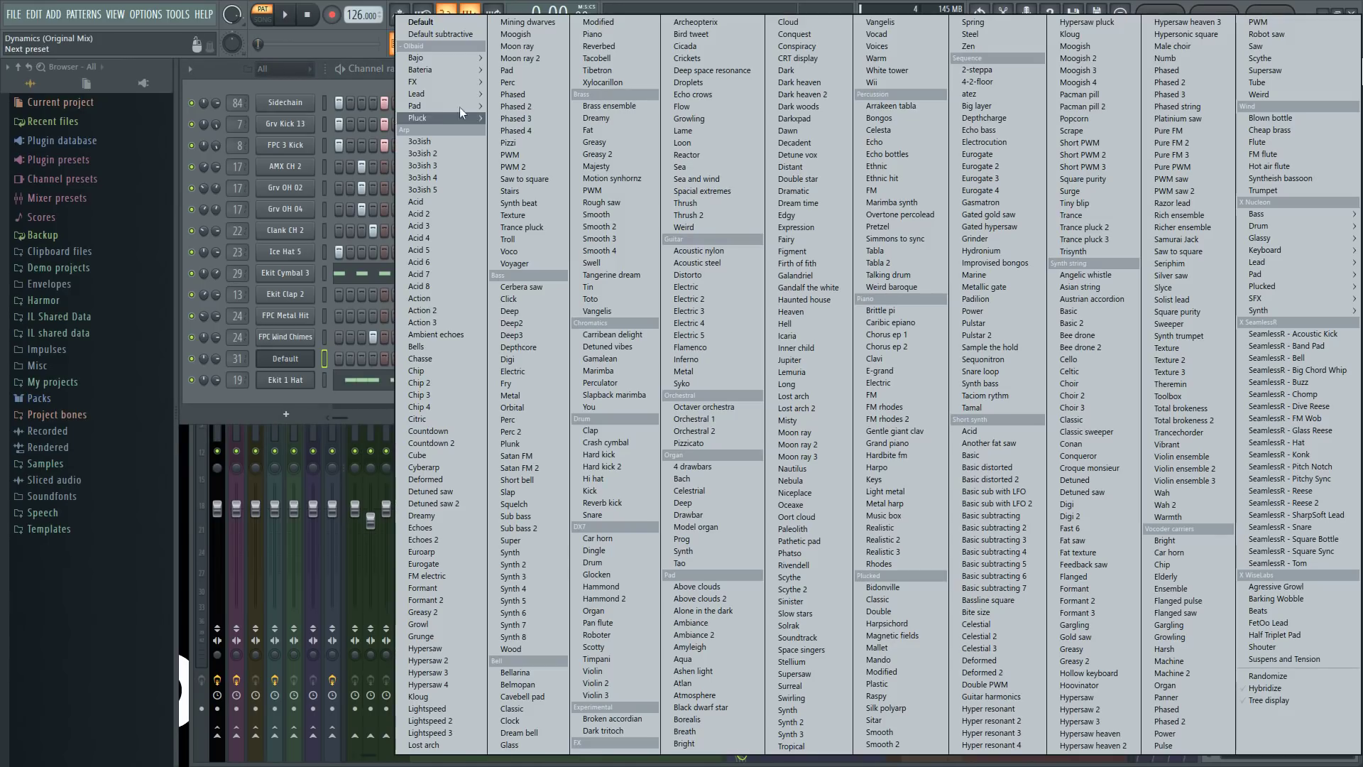
{"action": "left_click", "coordinate": [431, 23]}
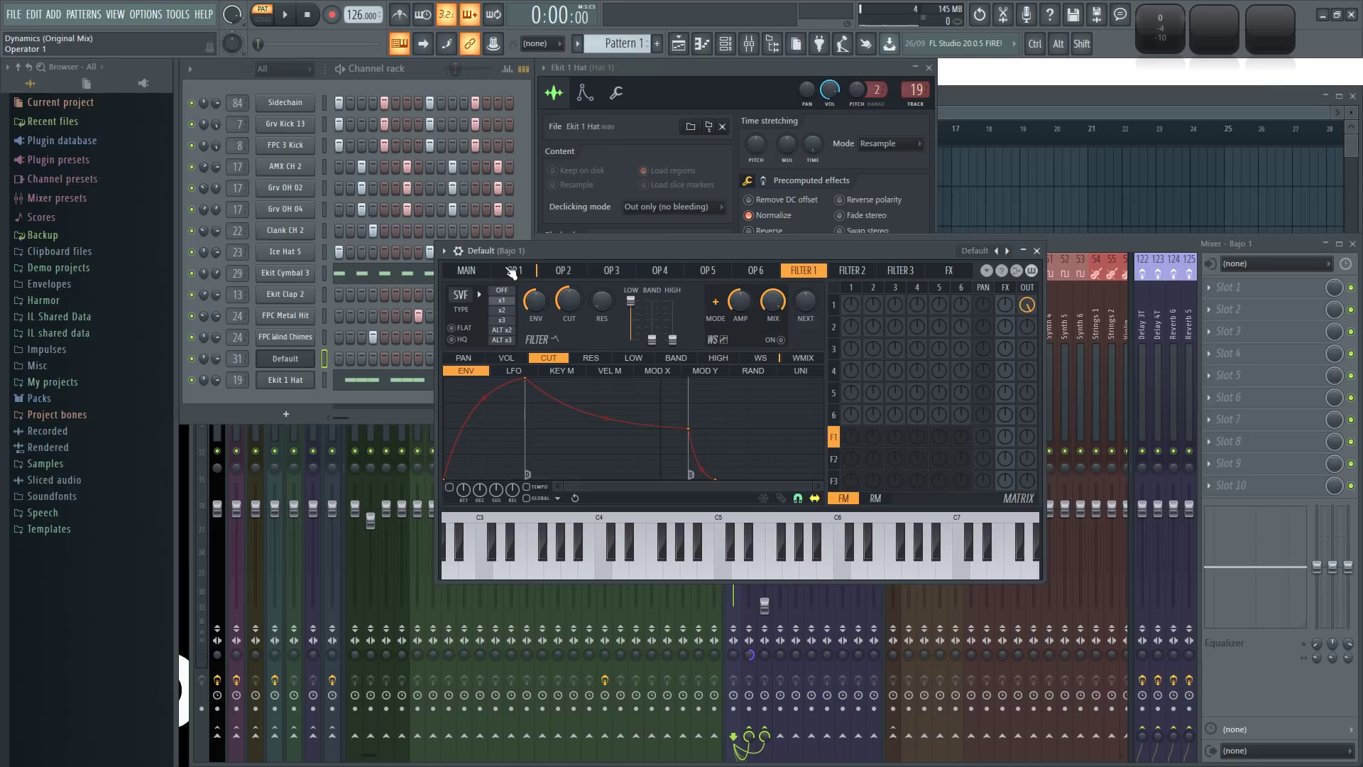
{"action": "left_click", "coordinate": [508, 272]}
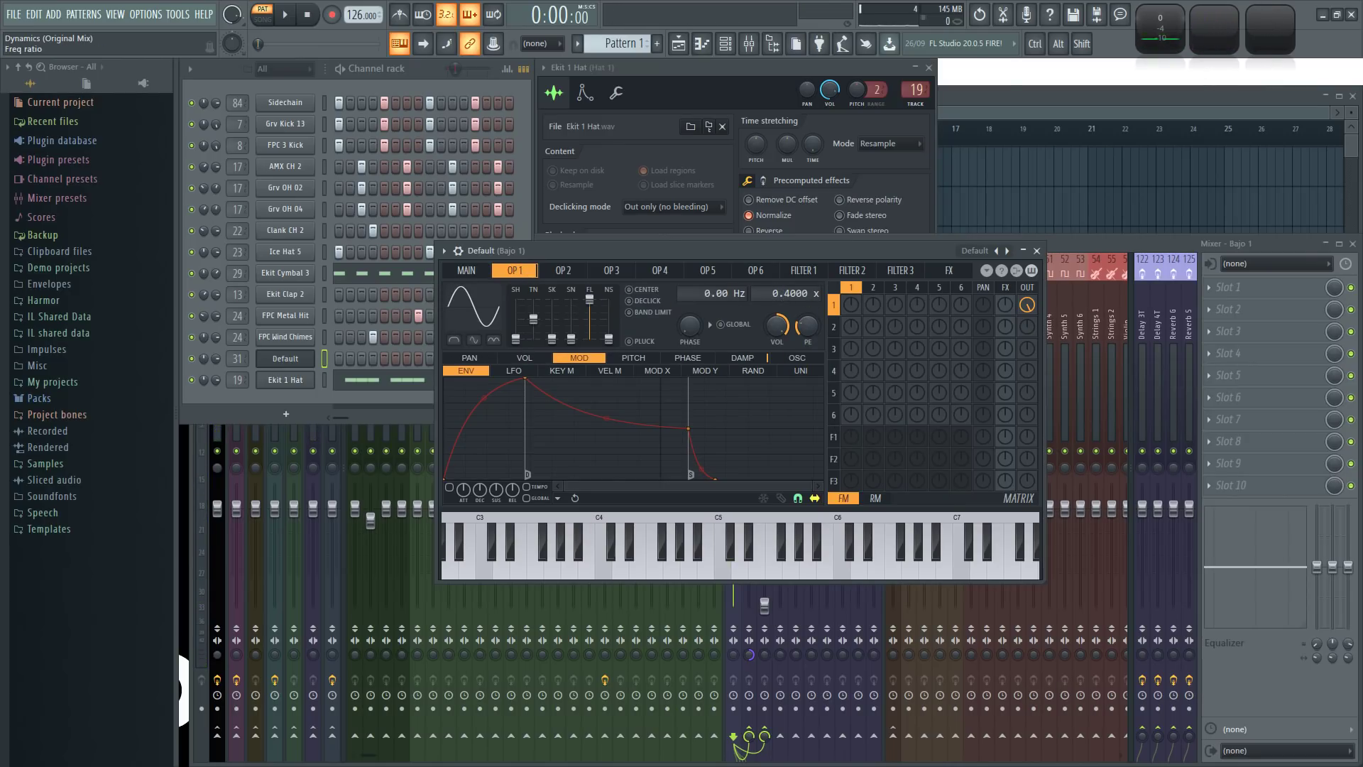
{"action": "key", "text": "z"}
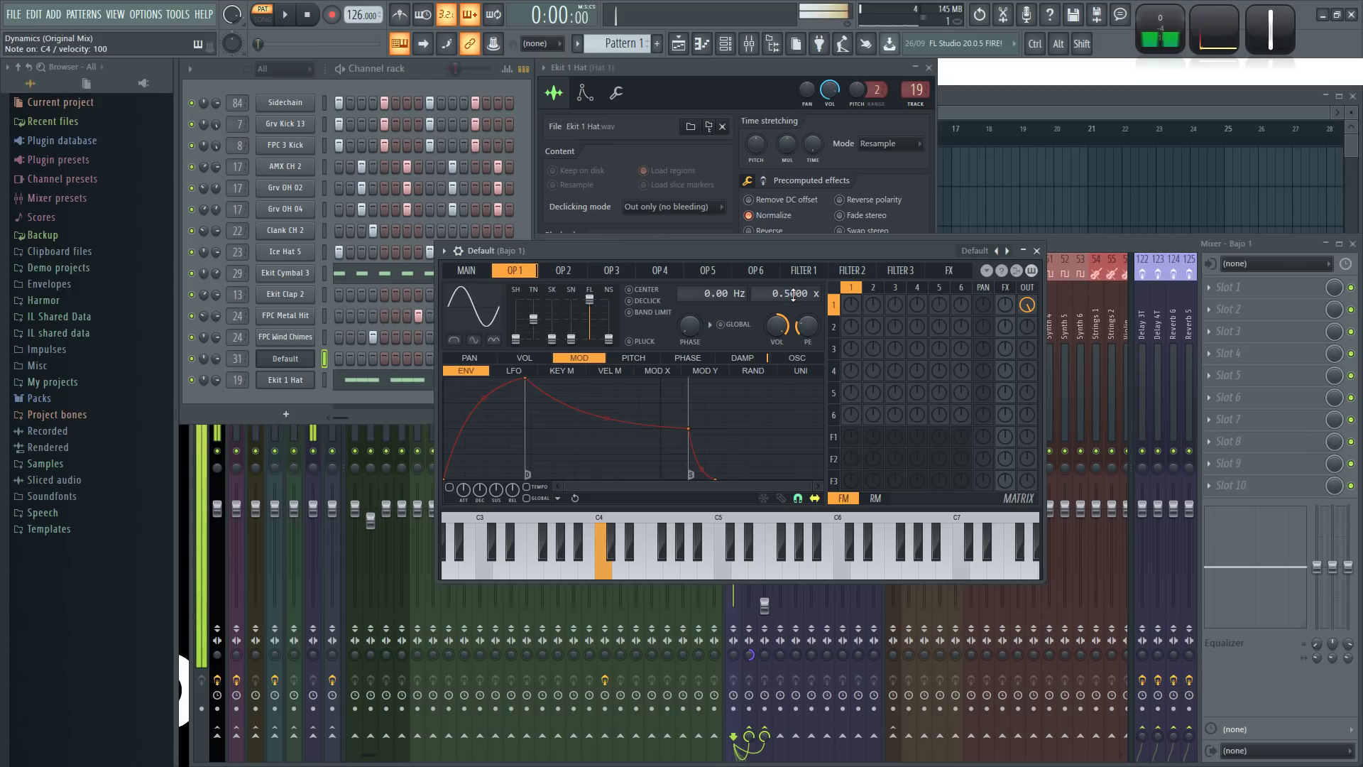
{"action": "key", "text": "q"}
{"action": "key", "text": "q"}
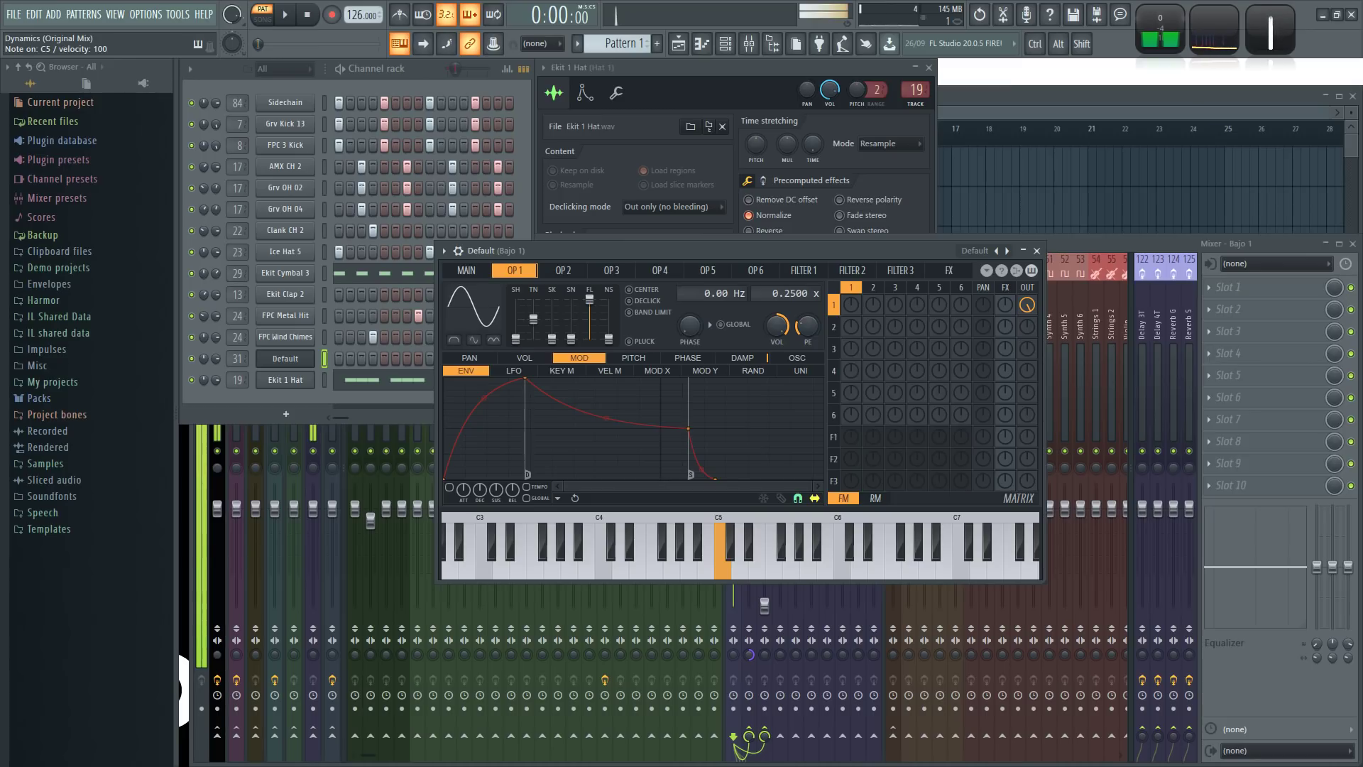
- Show Operator 1's oscillator page in Sytrus and enlarge and reposition the synth window
{"action": "left_click", "coordinate": [796, 357]}
{"action": "left_click_drag", "start_coordinate": [742, 253], "coordinate": [720, 229]}
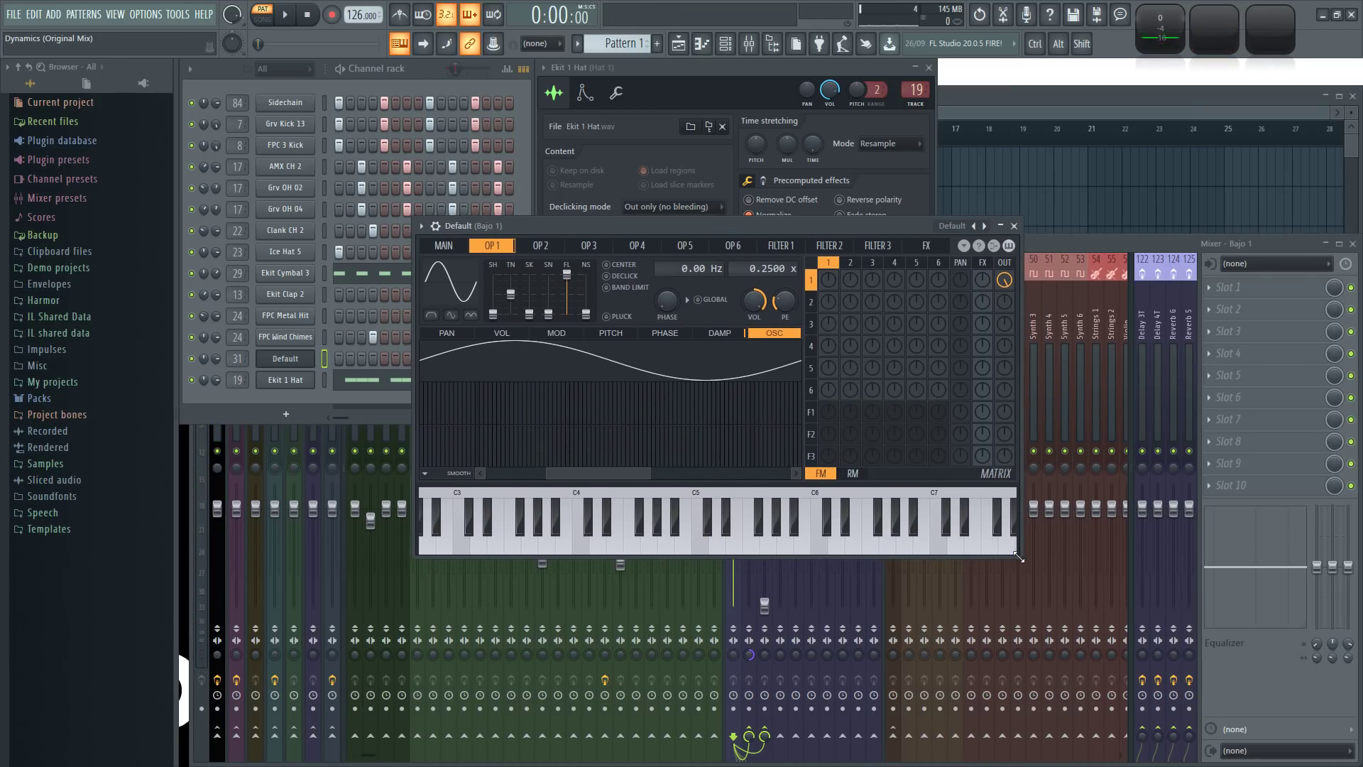
{"action": "left_click_drag", "start_coordinate": [1018, 559], "coordinate": [1116, 624]}
{"action": "left_click_drag", "start_coordinate": [637, 228], "coordinate": [630, 235]}
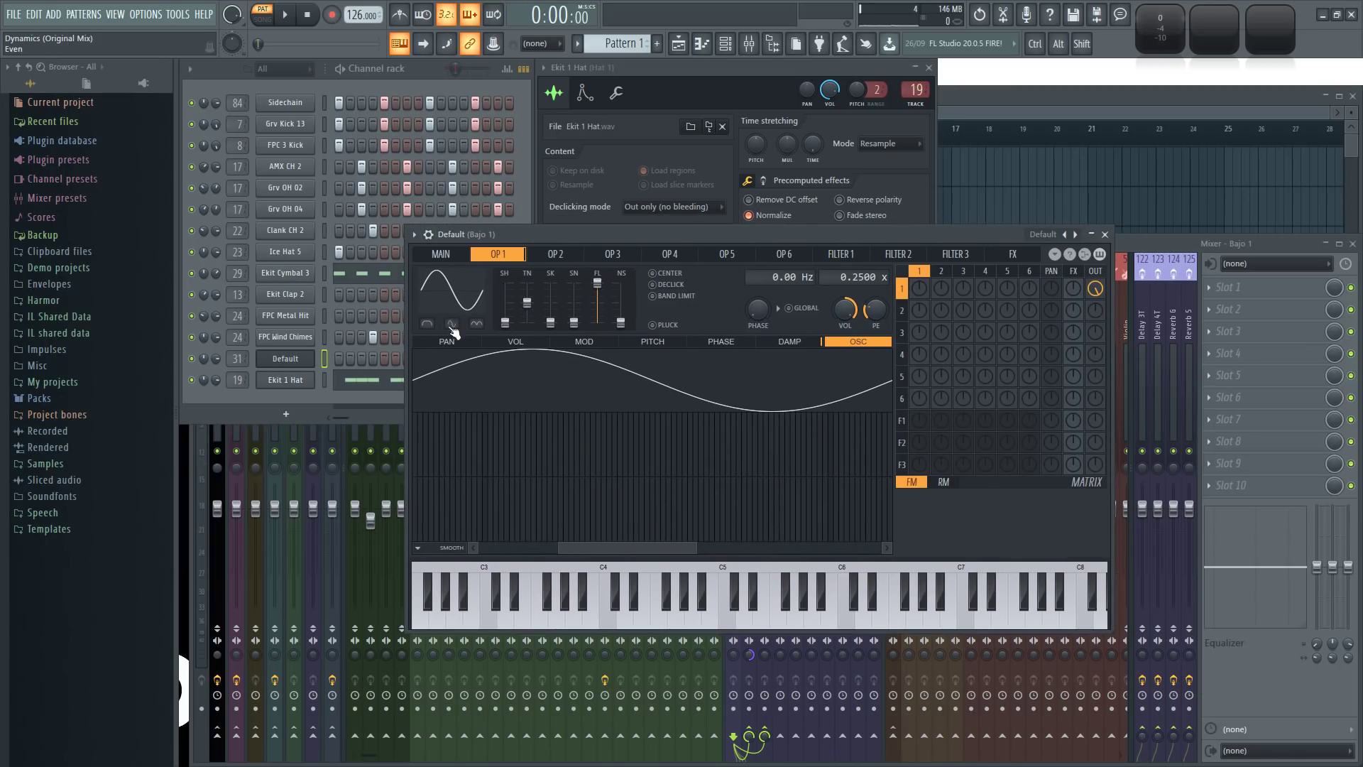
- Link the Sytrus channel's volume to the Peak ctrl - Peak internal controller and choose a preset mapping formula
{"action": "right_click", "coordinate": [215, 358]}
{"action": "left_click", "coordinate": [240, 477]}
{"action": "left_click", "coordinate": [761, 355]}
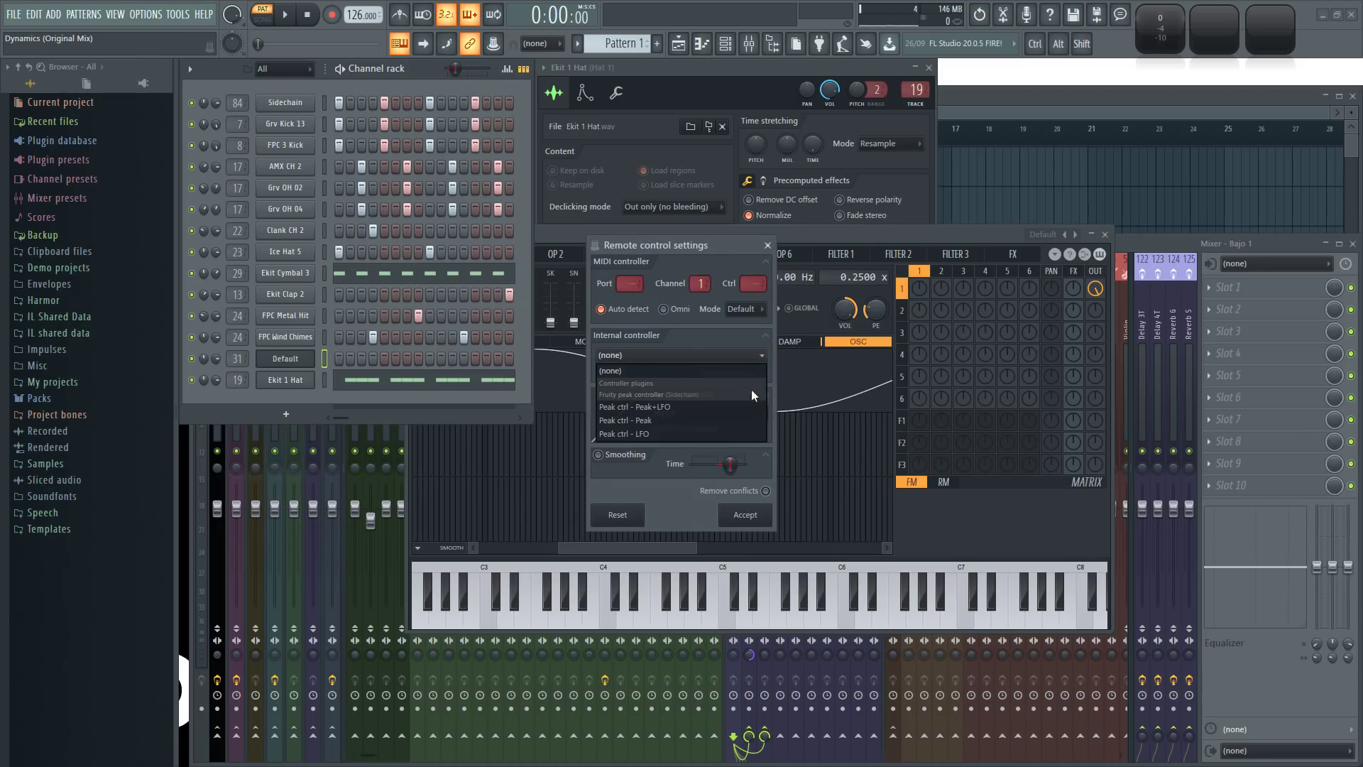
{"action": "left_click", "coordinate": [703, 423]}
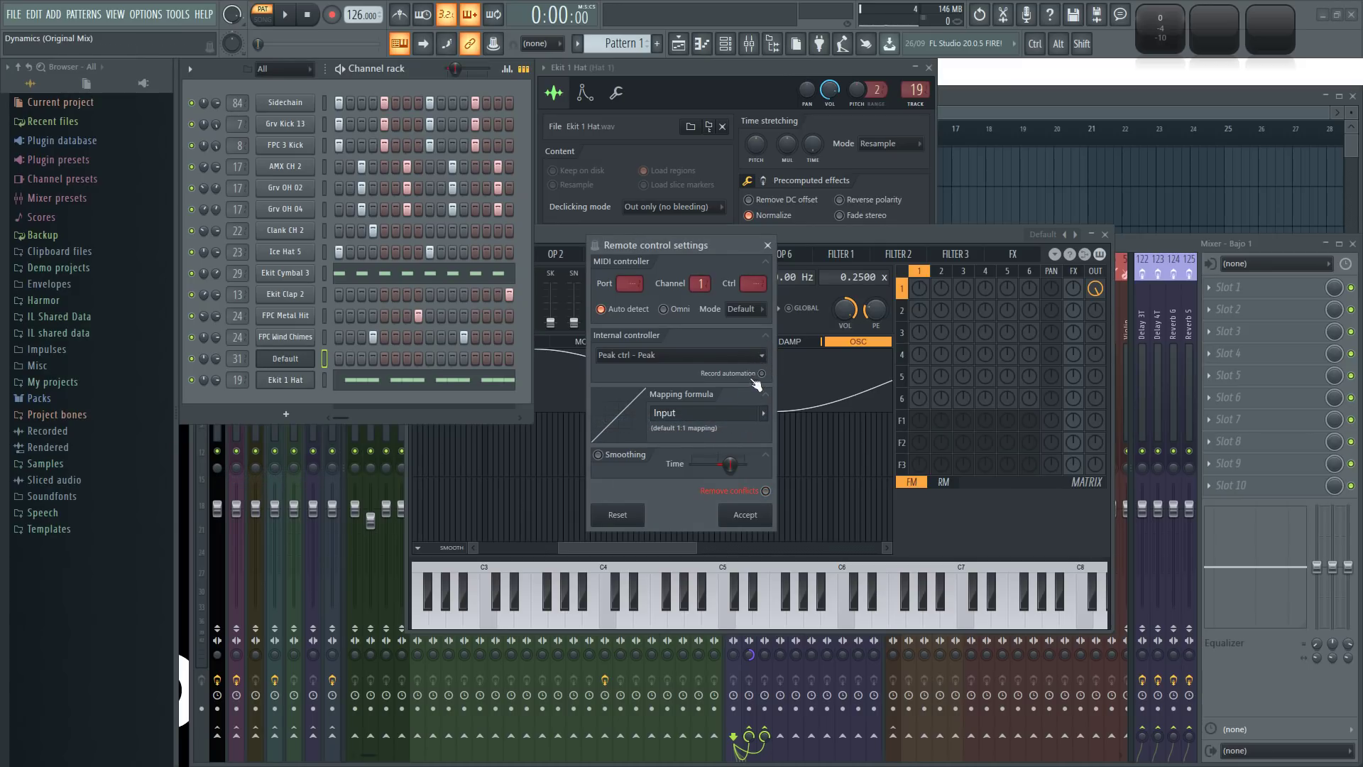
{"action": "left_click", "coordinate": [763, 413]}
{"action": "left_click", "coordinate": [781, 455]}
{"action": "left_click", "coordinate": [749, 516]}
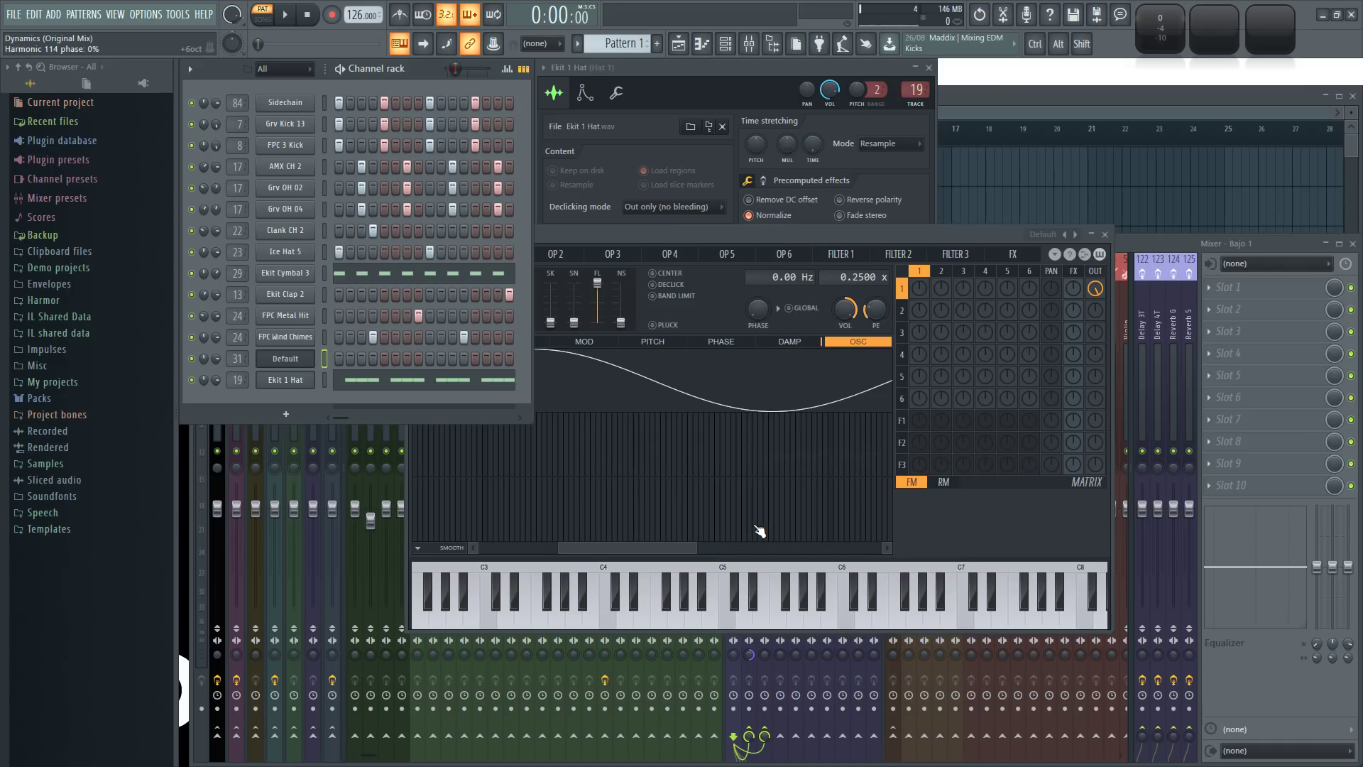
- Play the pattern while auditioning Sytrus notes to check how the sidechain affects the bass
{"action": "key", "text": "space"}
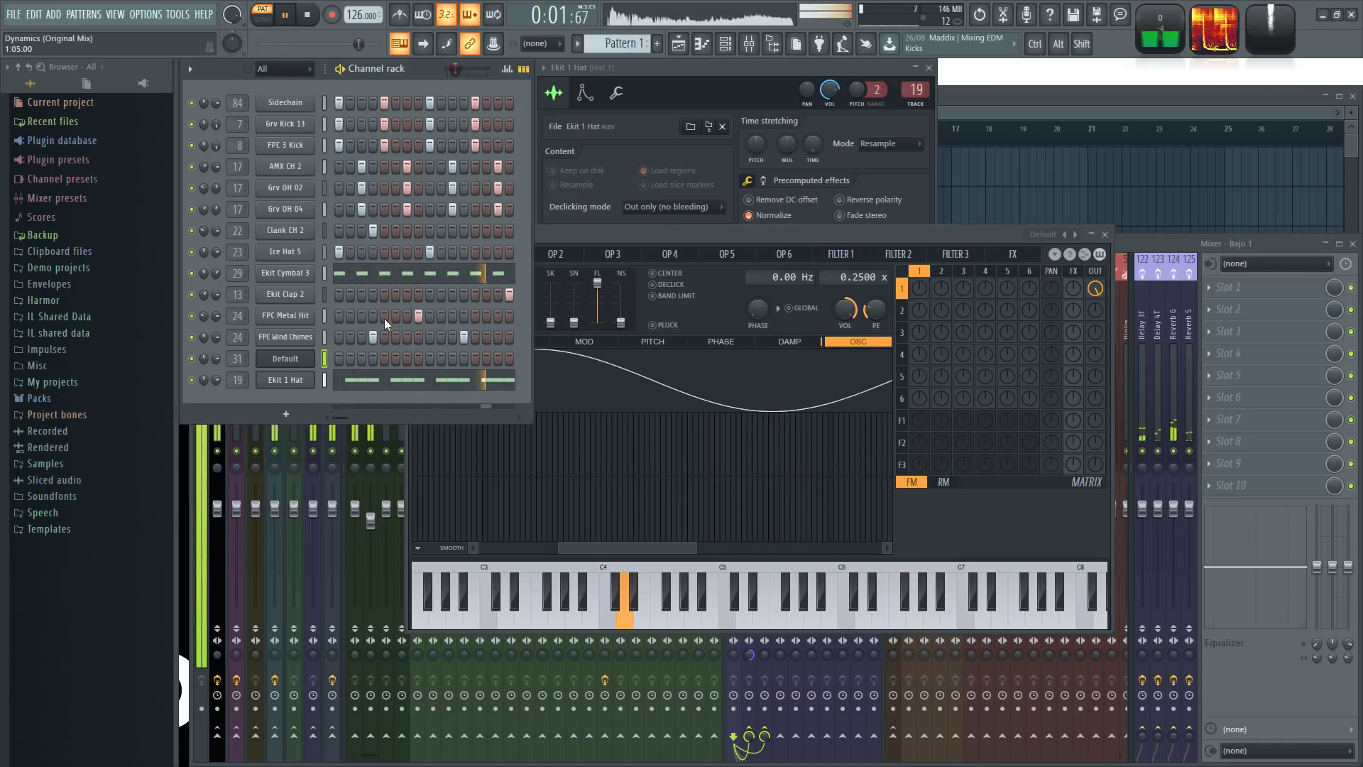
{"action": "key", "text": "space"}
{"action": "key", "text": "x"}
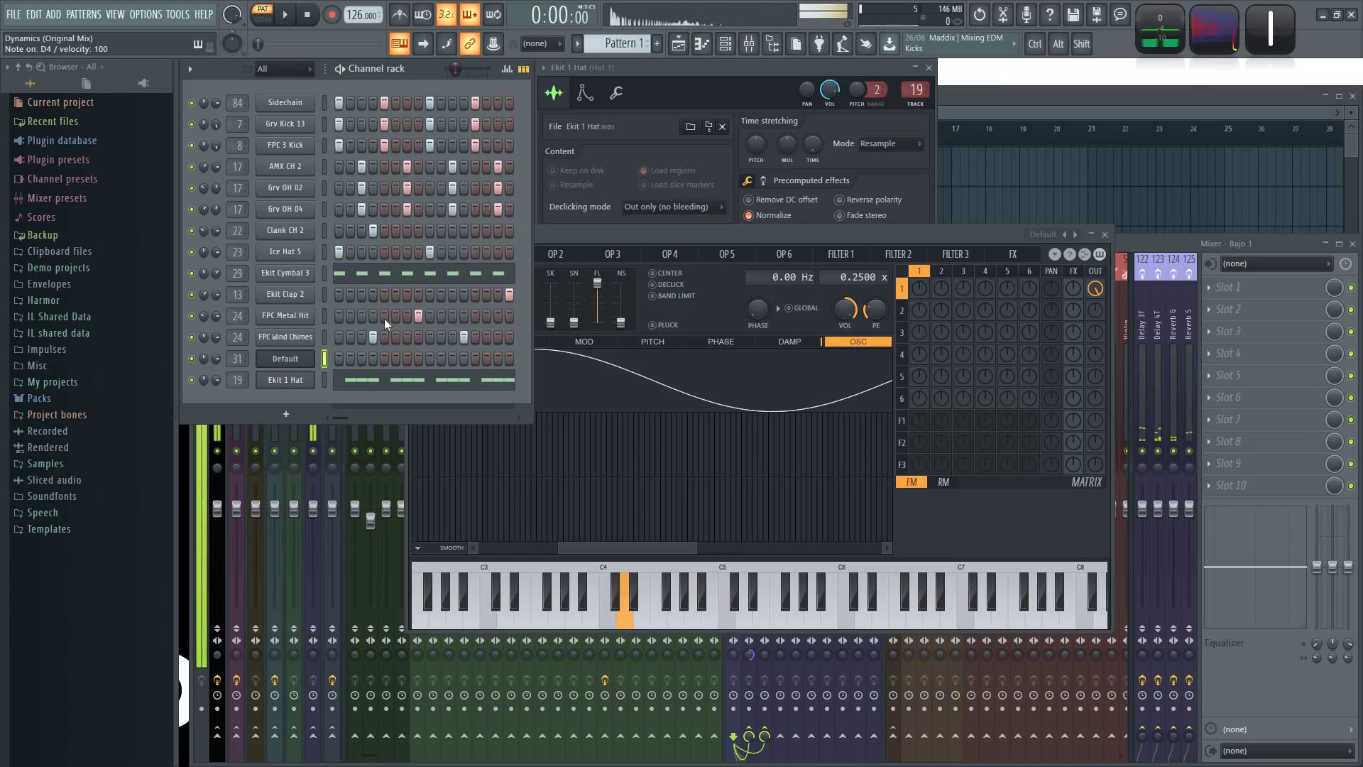
{"action": "key", "text": "x"}
{"action": "key", "text": "w"}
{"action": "key", "text": "x"}
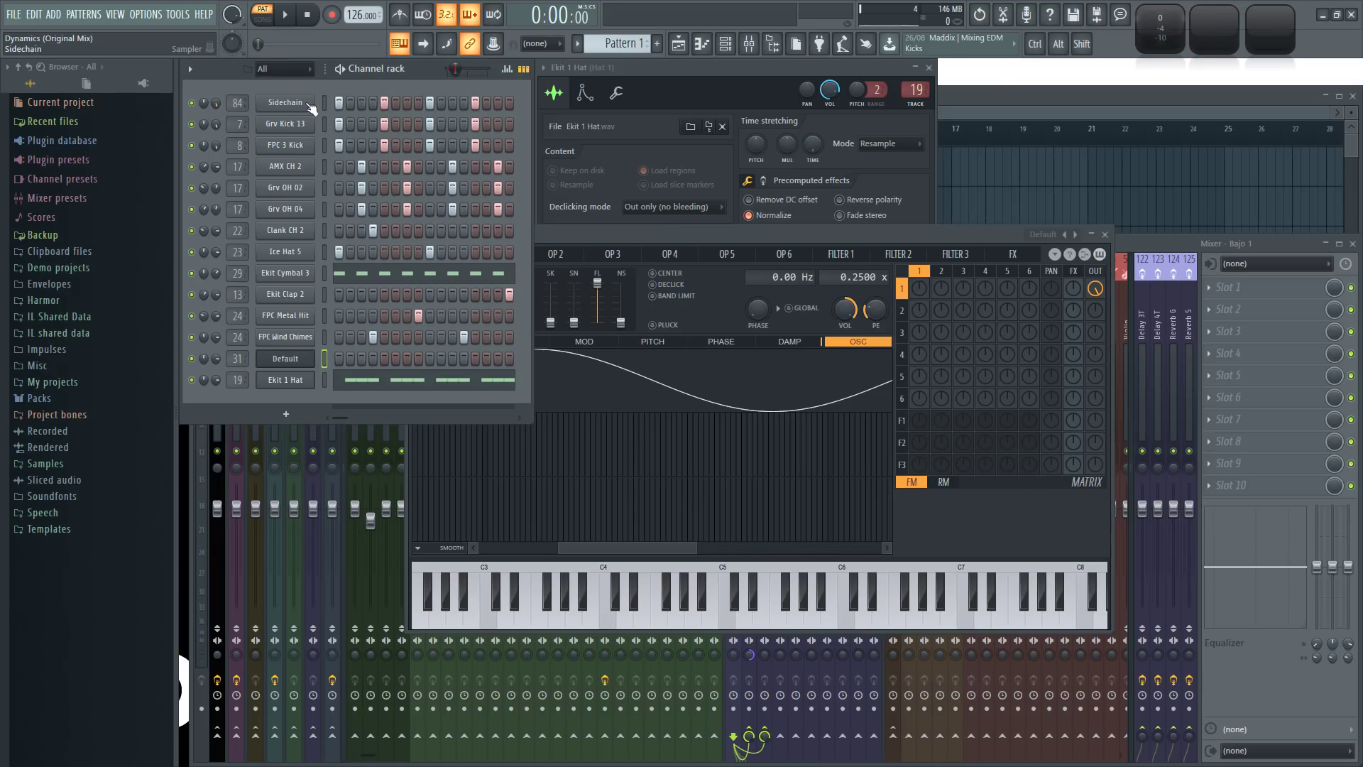
{"action": "key", "text": "x"}
{"action": "key", "text": "space"}
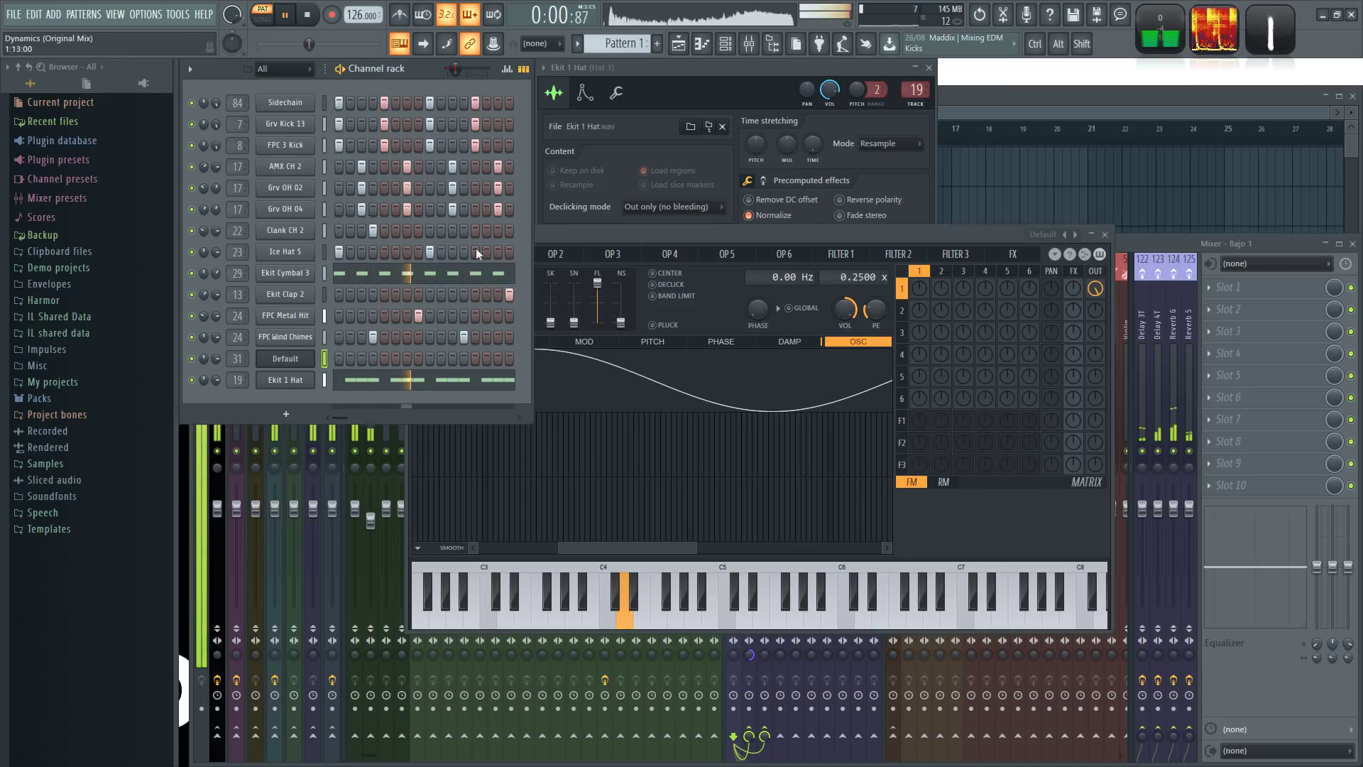
{"action": "key", "text": "space"}
- Solo the Sytrus channel, re-enable Sidechain, Grv Kick 13 and FPC 3 Kick, and play the pattern with a bass note
{"action": "right_click", "coordinate": [191, 359]}
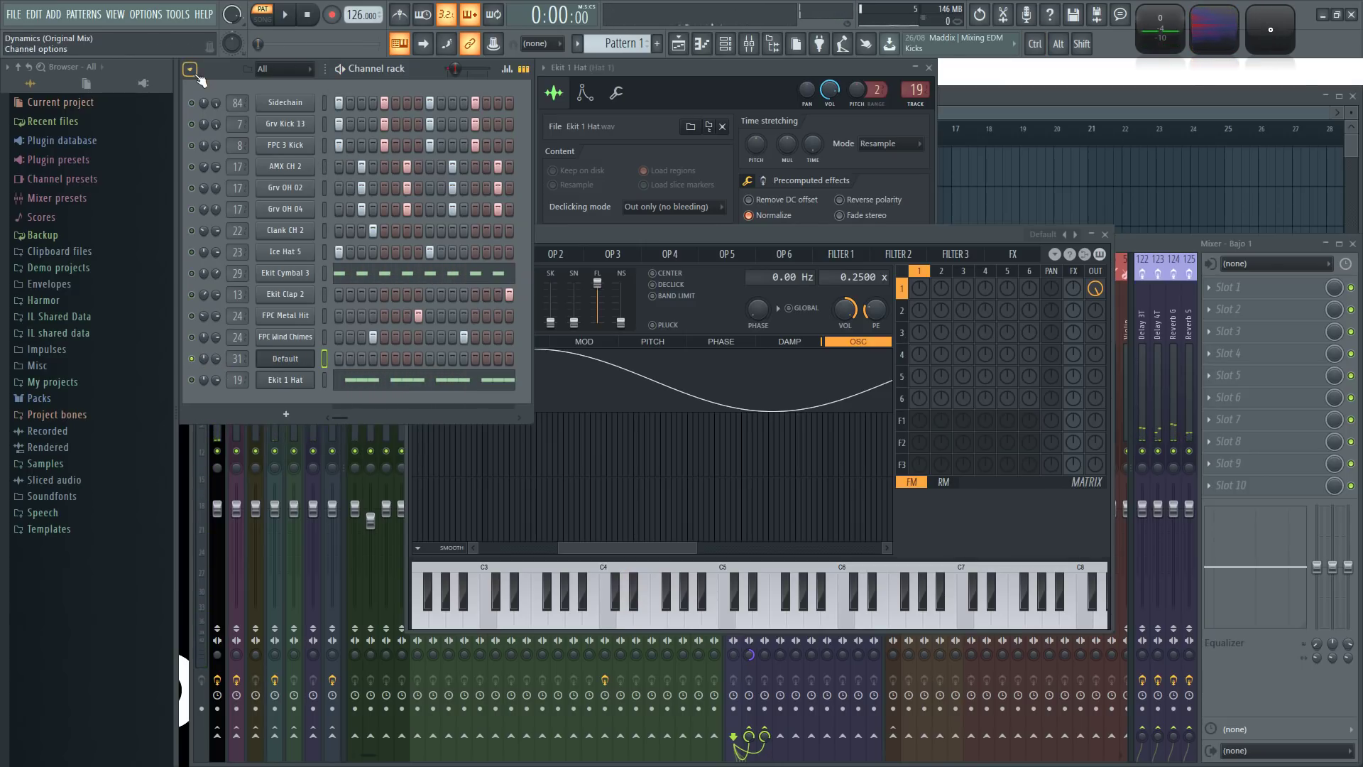
{"action": "left_click", "coordinate": [191, 124]}
{"action": "left_click", "coordinate": [191, 146]}
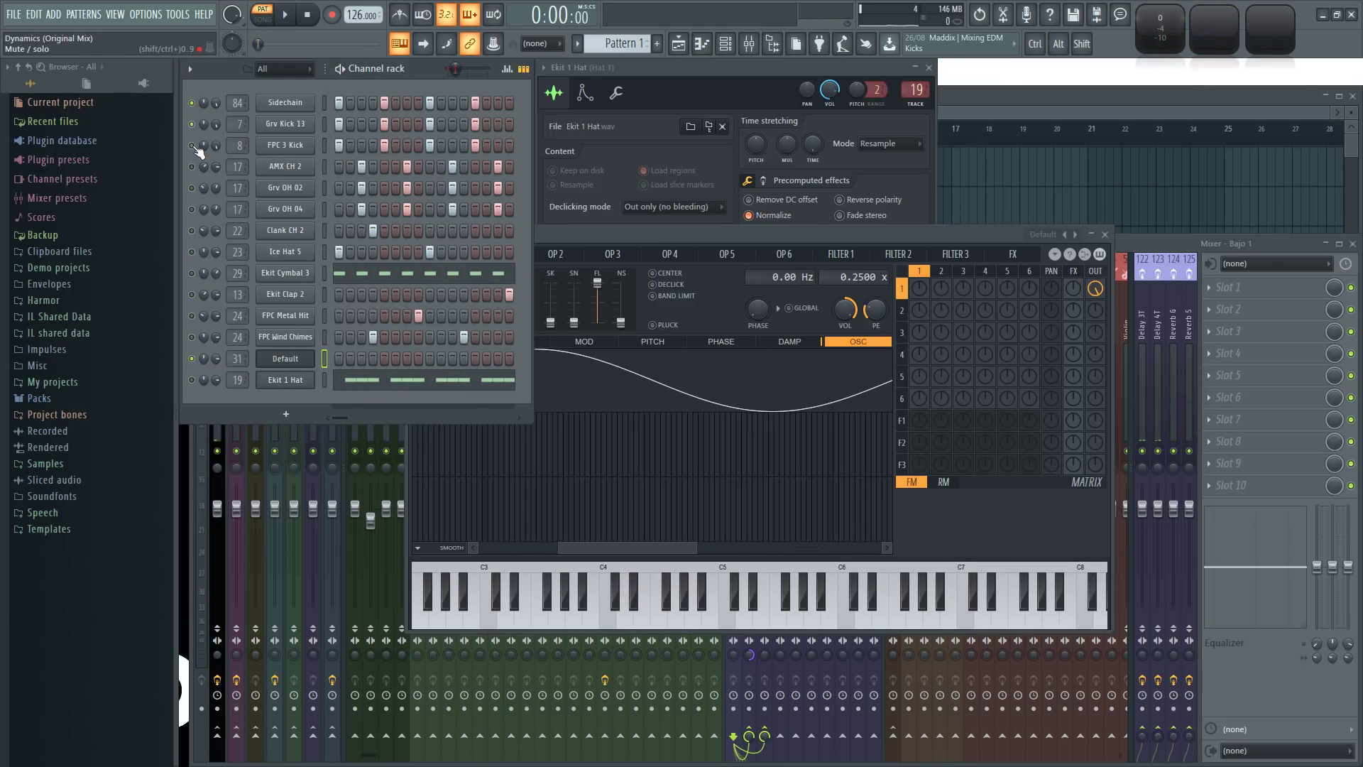
{"action": "key", "text": "space"}
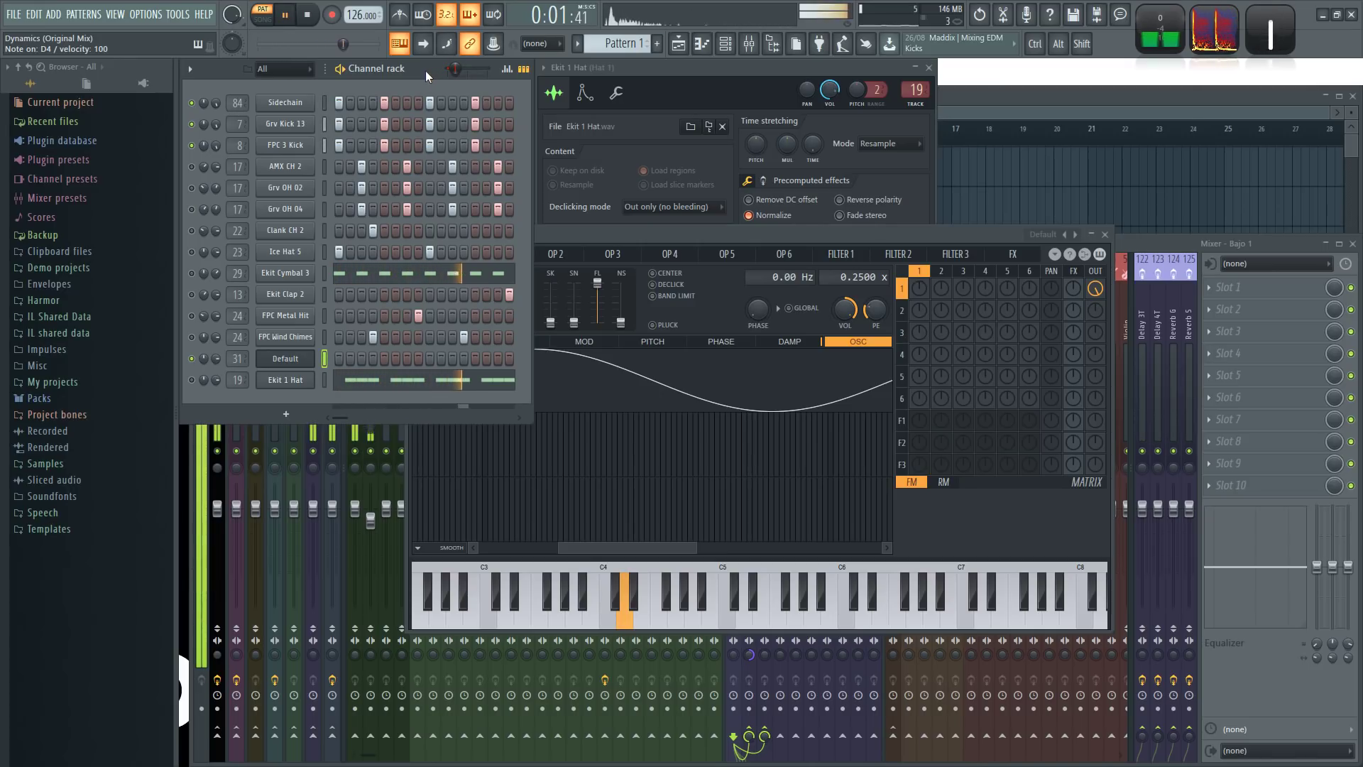
{"action": "key", "text": "space"}
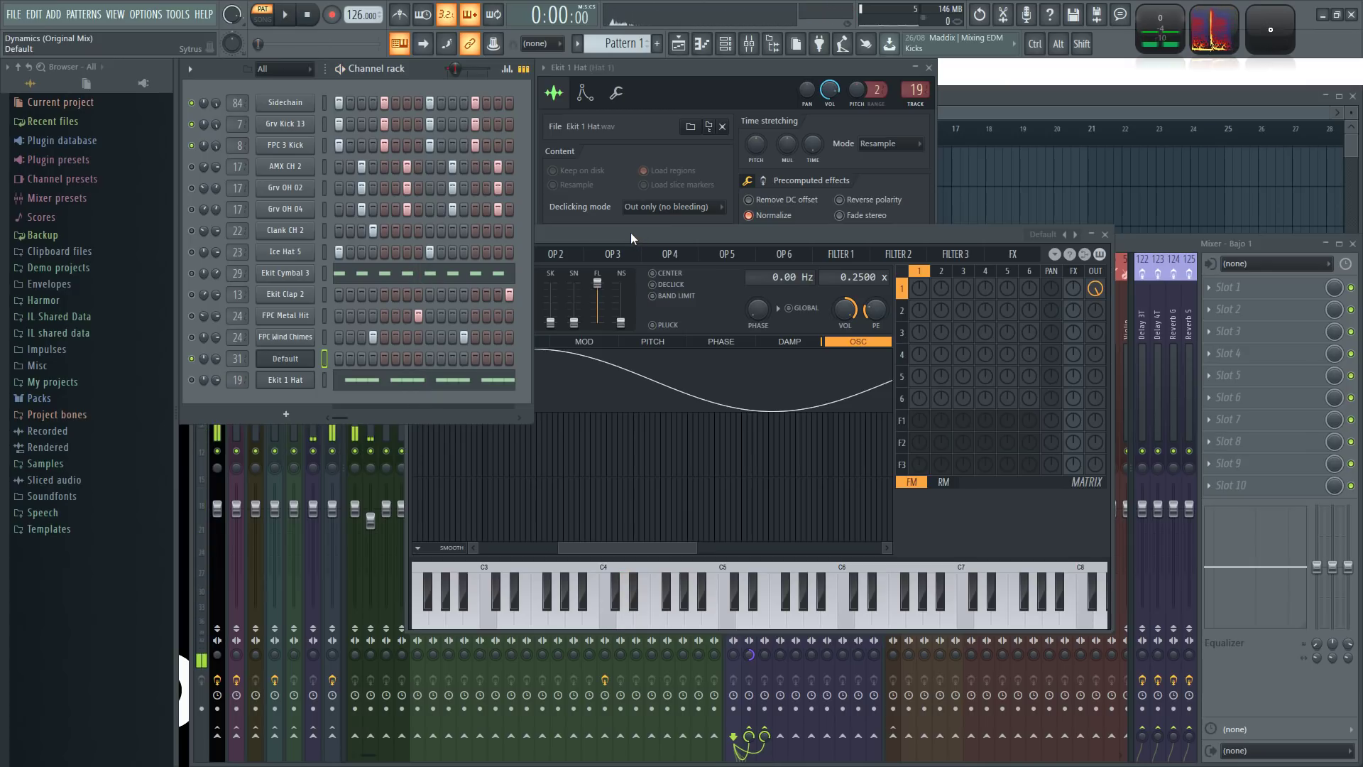
- Bring up Operator 1's lowest harmonics and raise its tension and sine shaper slightly while auditioning D4
{"action": "left_click", "coordinate": [631, 233]}
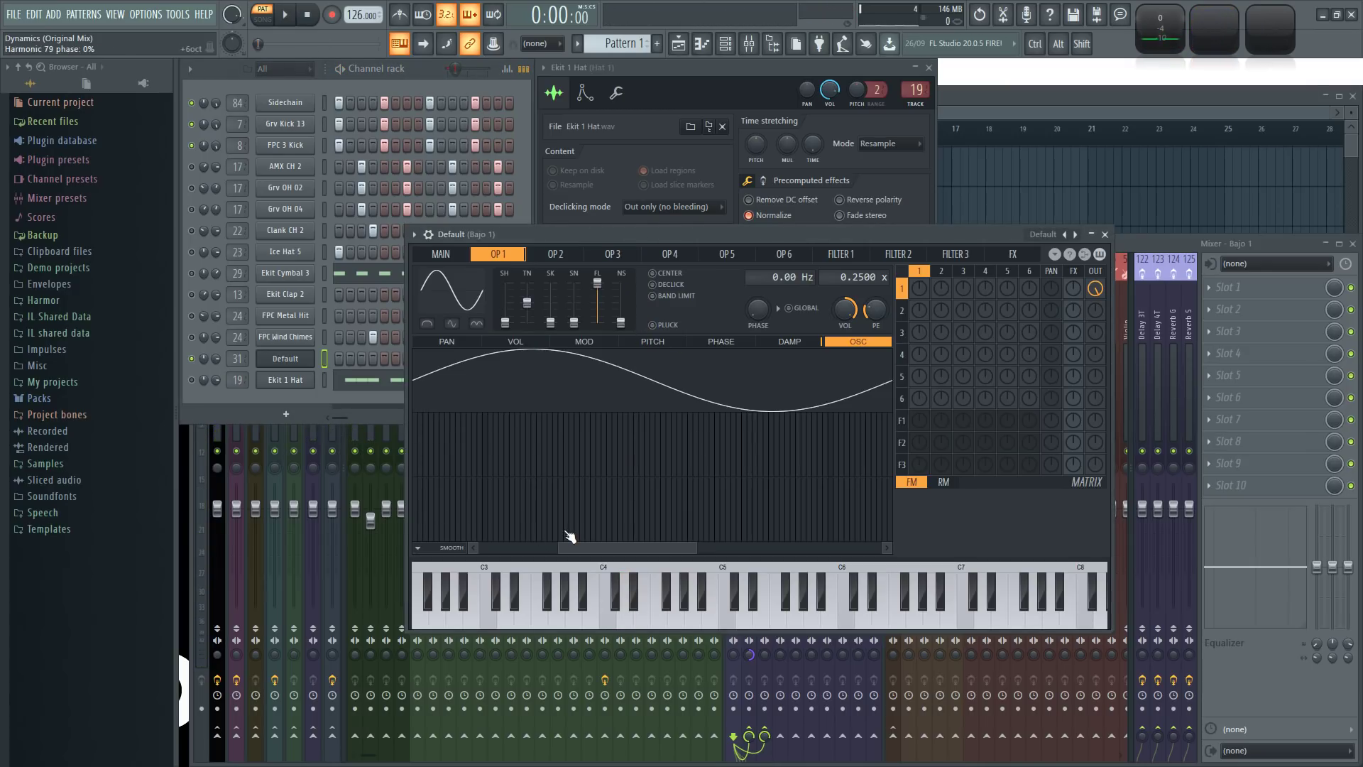
{"action": "left_click_drag", "start_coordinate": [587, 548], "coordinate": [507, 548]}
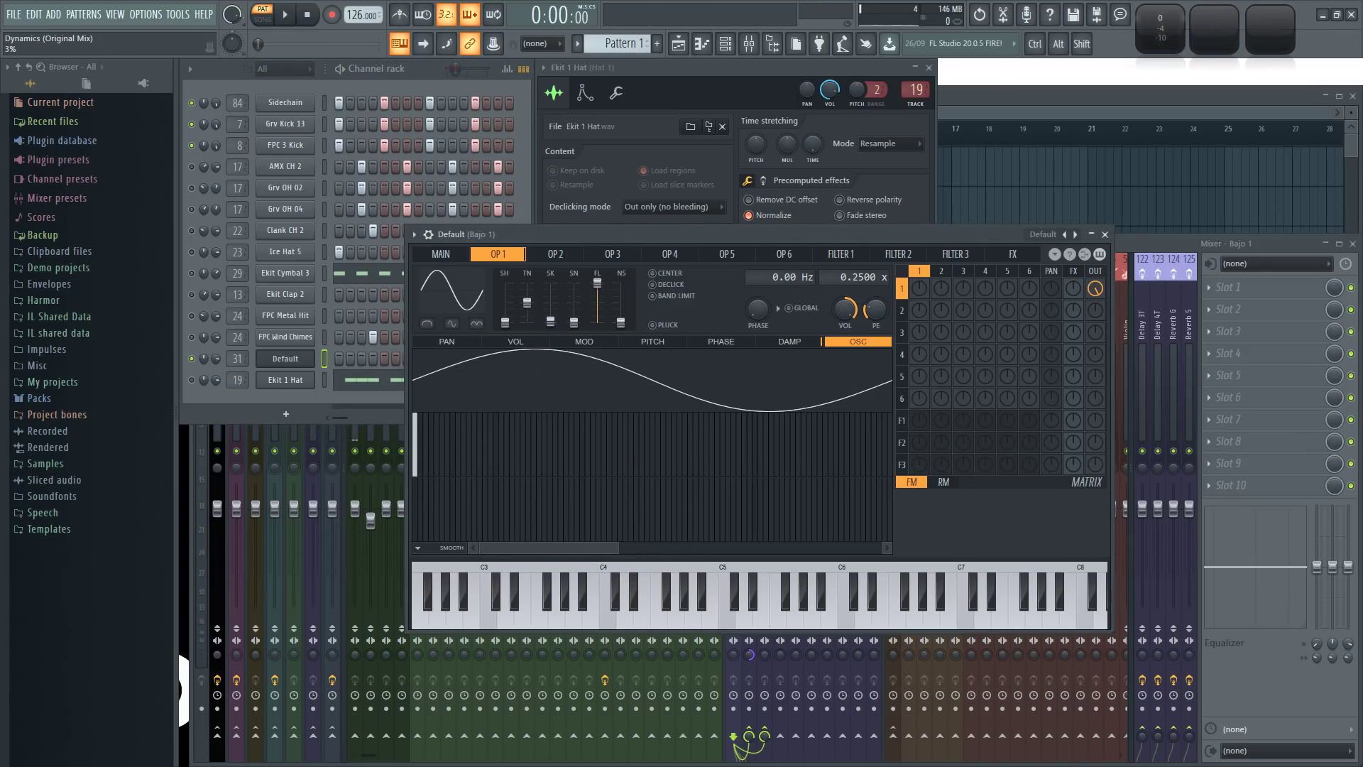
{"action": "left_click_drag", "start_coordinate": [527, 303], "coordinate": [527, 300]}
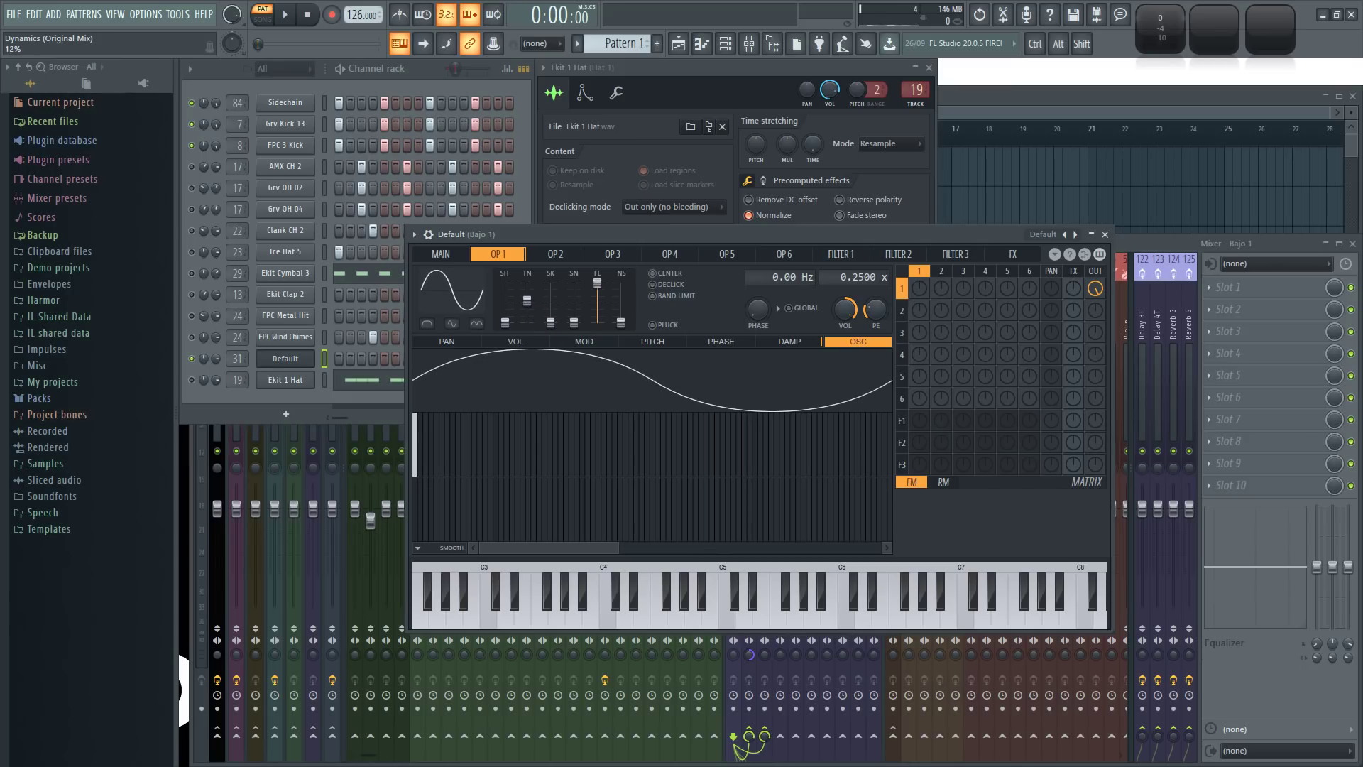
{"action": "key", "text": "x"}
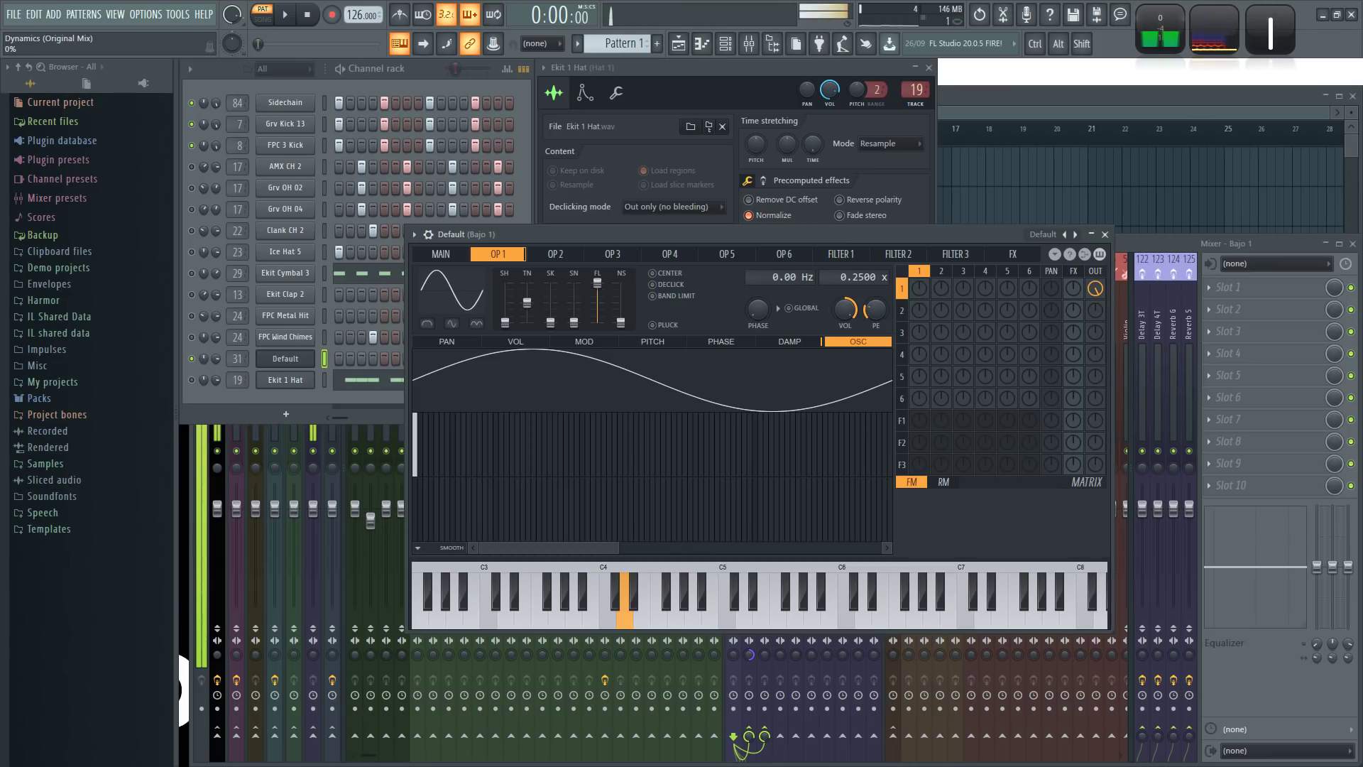
{"action": "left_click_drag", "start_coordinate": [526, 302], "coordinate": [527, 300]}
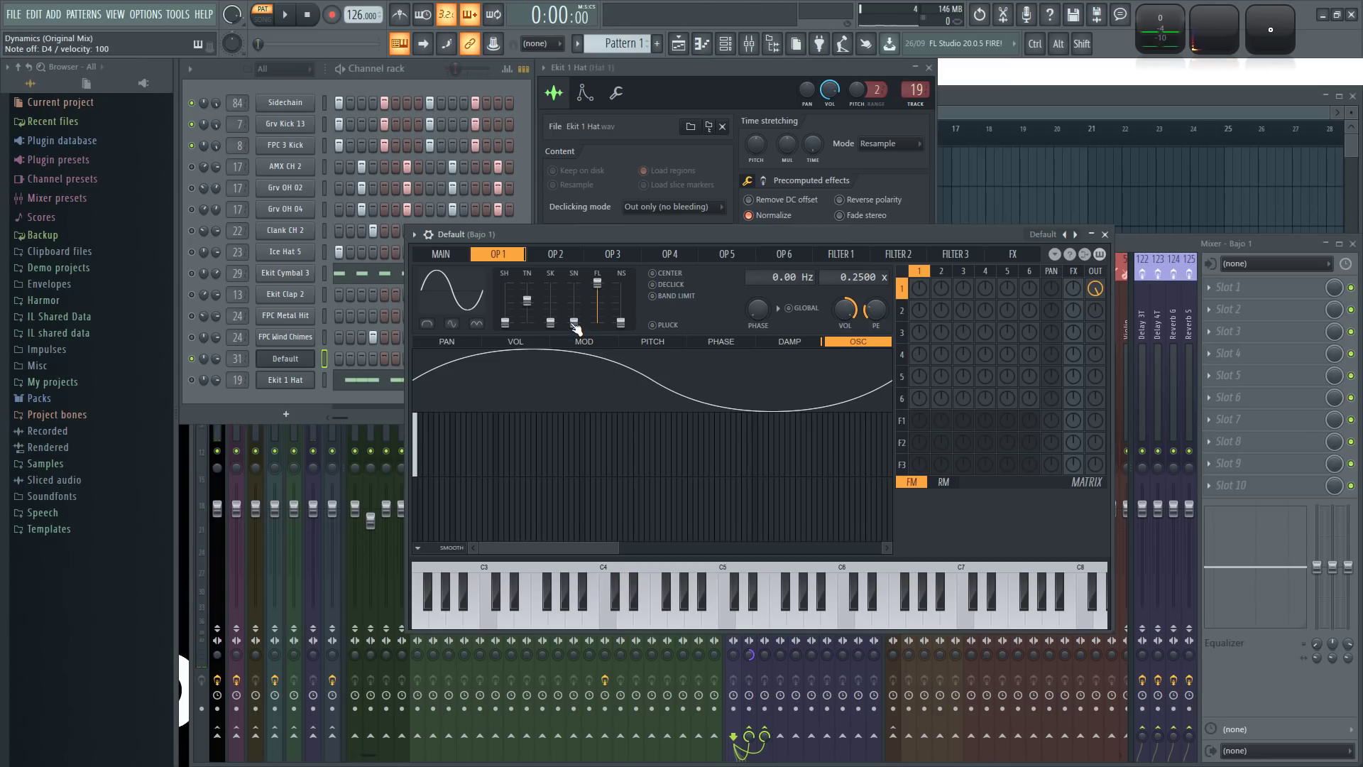
{"action": "mouse_move", "coordinate": [575, 323]}
{"action": "left_mouse_down"}
{"action": "mouse_move", "coordinate": [573, 283]}
{"action": "mouse_move", "coordinate": [575, 311]}
{"action": "left_mouse_up"}
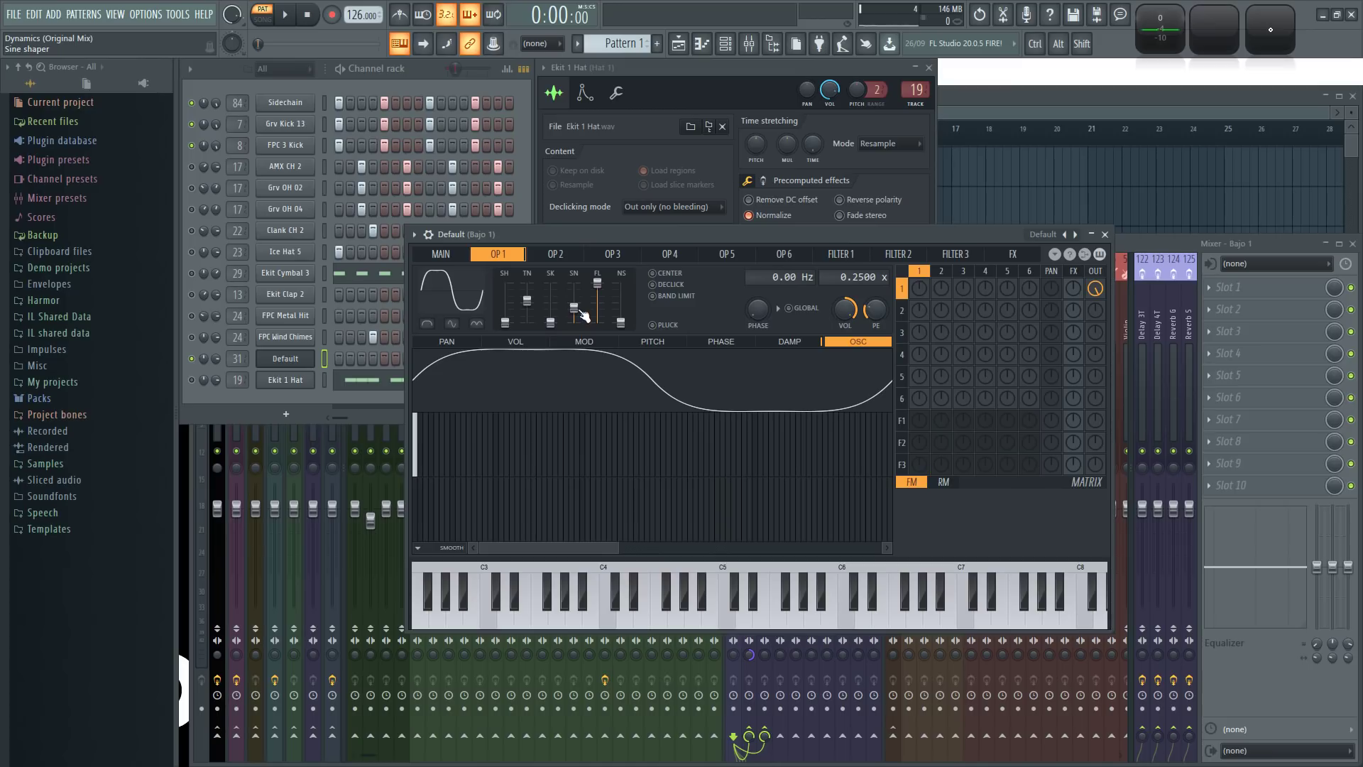
- Try Operator 1's waveform switches, including Even, and raise its skew slightly
{"action": "left_click", "coordinate": [454, 325]}
{"action": "left_click", "coordinate": [456, 327]}
{"action": "left_click", "coordinate": [476, 324]}
{"action": "left_click", "coordinate": [476, 324]}
{"action": "left_click_drag", "start_coordinate": [550, 323], "coordinate": [551, 319]}
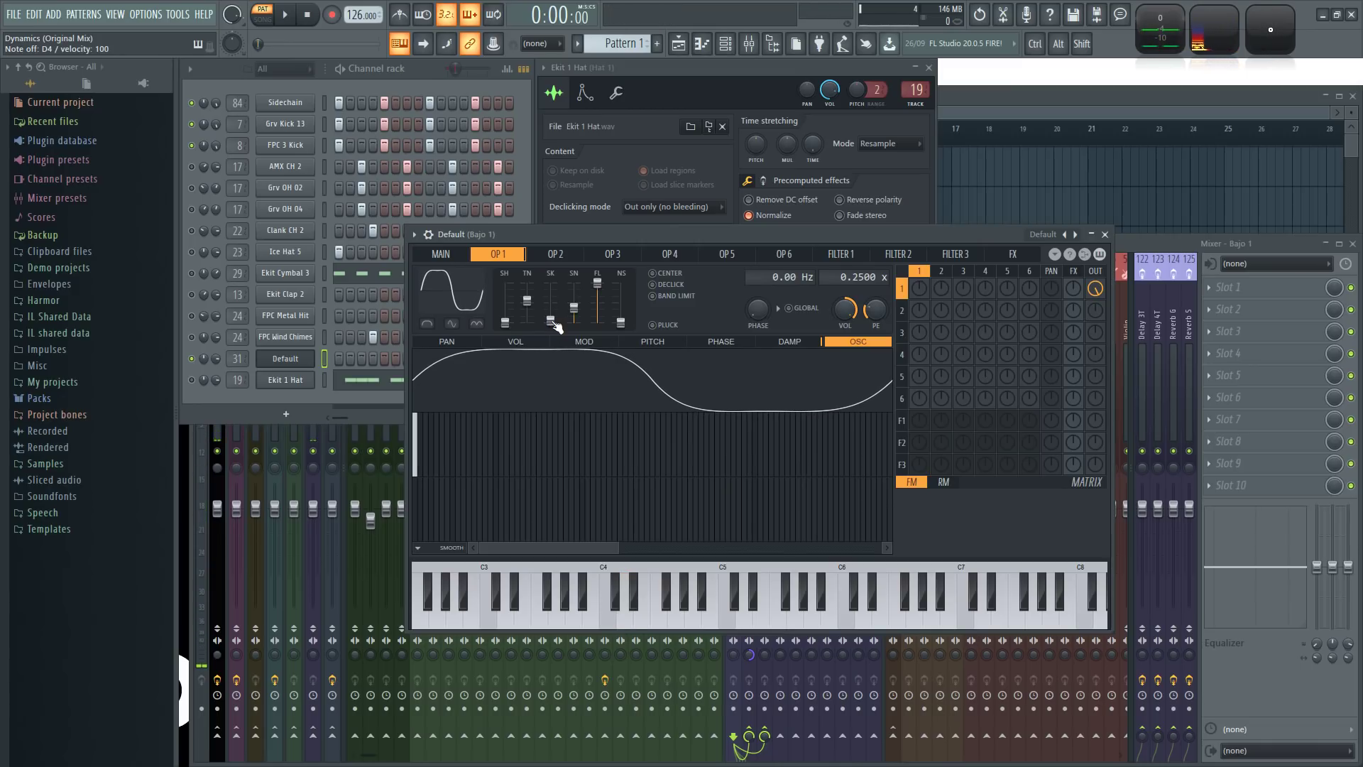
{"action": "mouse_move", "coordinate": [506, 323]}
{"action": "left_mouse_down"}
{"action": "mouse_move", "coordinate": [506, 307]}
{"action": "mouse_move", "coordinate": [506, 323]}
{"action": "left_mouse_up"}
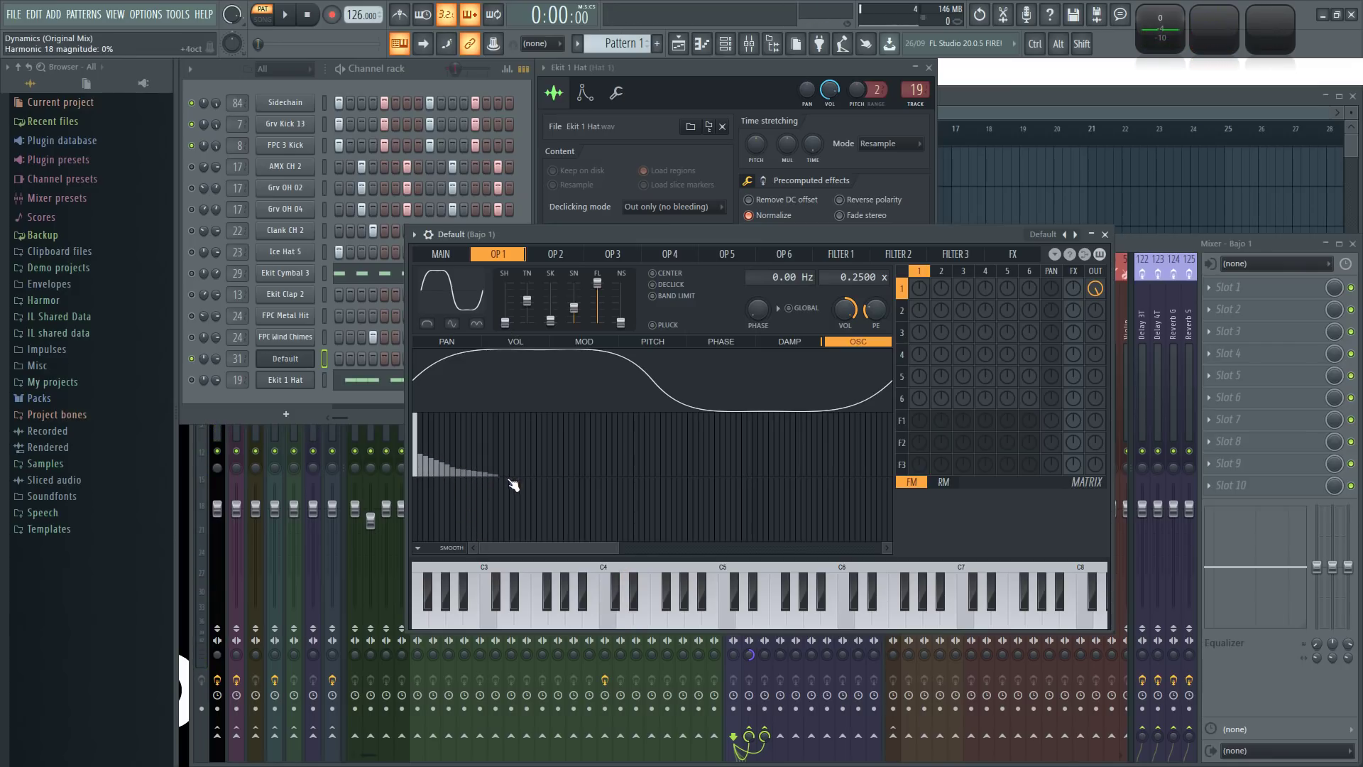
- Draw decaying low harmonics for Operator 1 and add slight Operator 1 self-modulation in the FM matrix
{"action": "mouse_move", "coordinate": [511, 487]}
{"action": "left_mouse_down"}
{"action": "mouse_move", "coordinate": [458, 481]}
{"action": "mouse_move", "coordinate": [435, 451]}
{"action": "mouse_move", "coordinate": [438, 475]}
{"action": "mouse_move", "coordinate": [458, 469]}
{"action": "mouse_move", "coordinate": [426, 452]}
{"action": "left_mouse_up"}
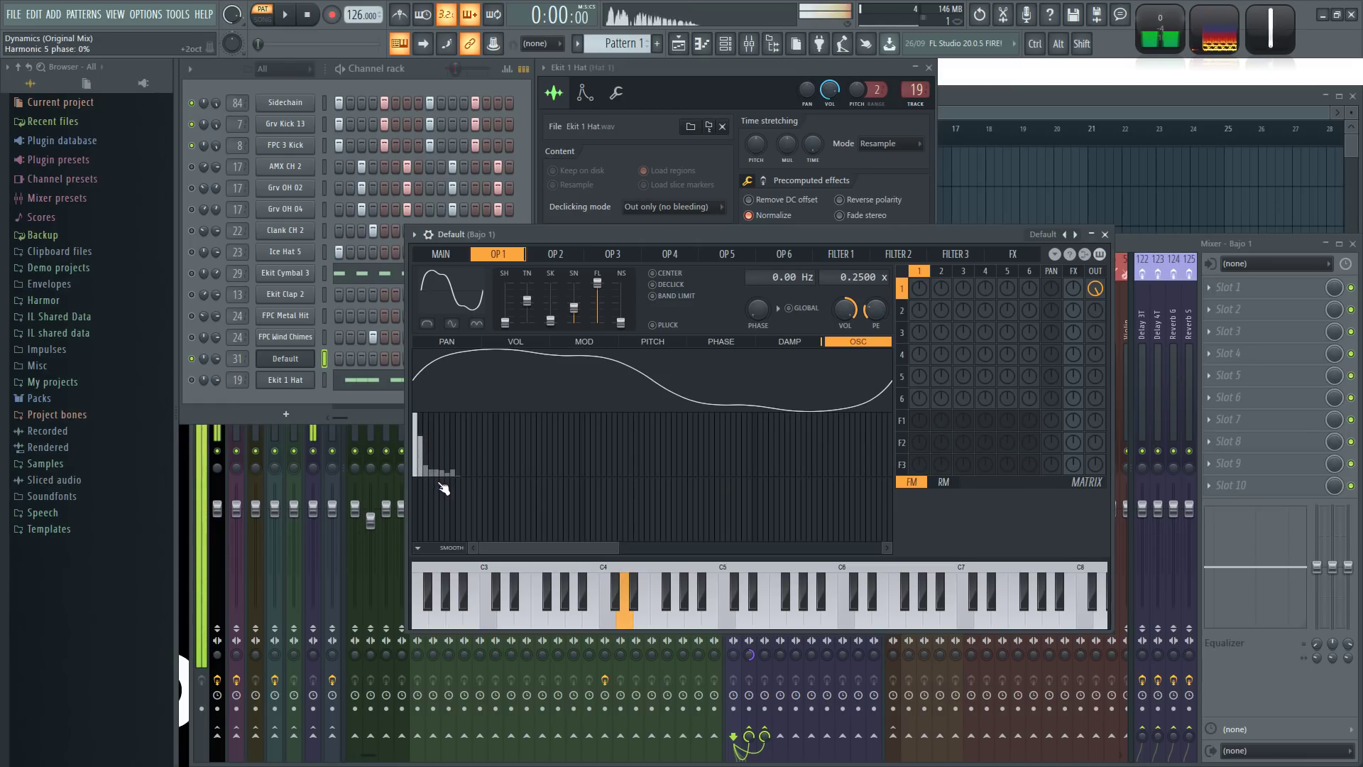
{"action": "left_click_drag", "start_coordinate": [919, 287], "coordinate": [918, 283]}
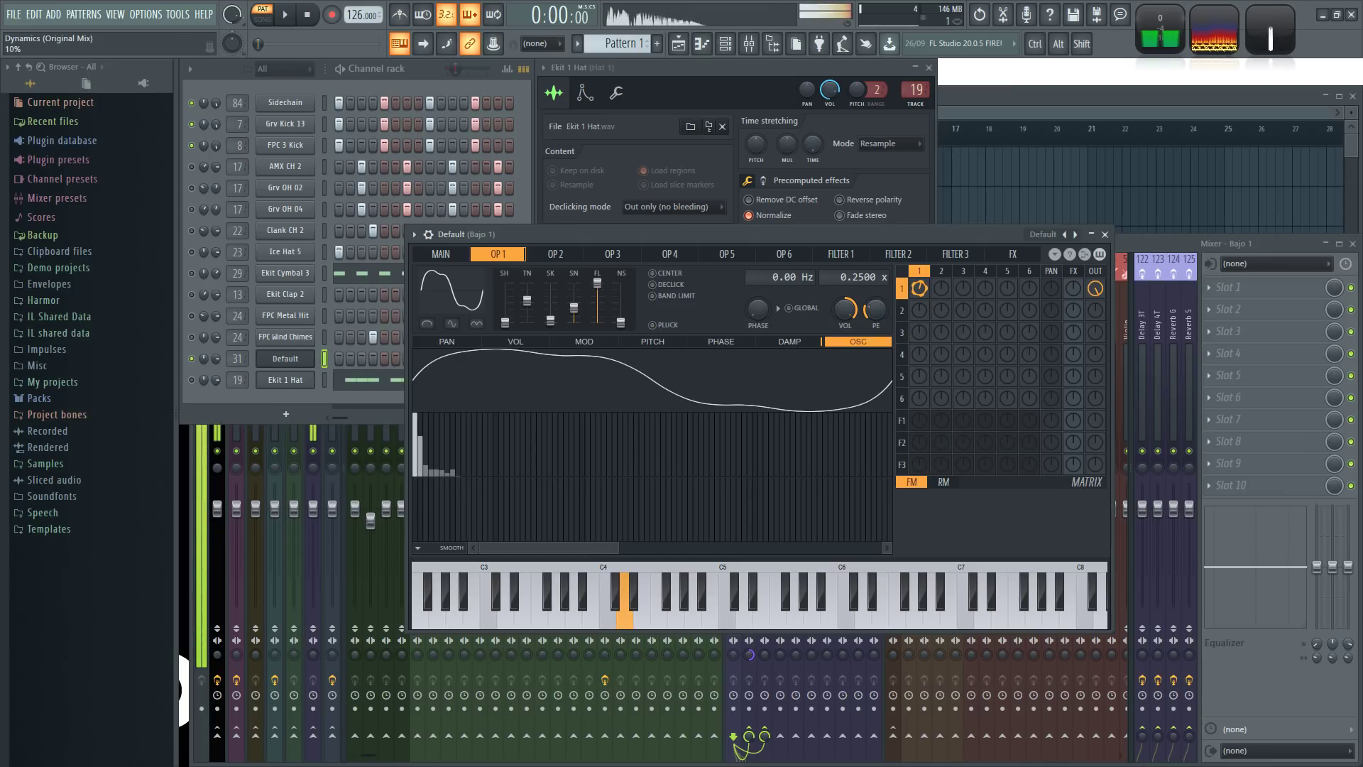
{"action": "left_click_drag", "start_coordinate": [918, 282], "coordinate": [919, 291]}
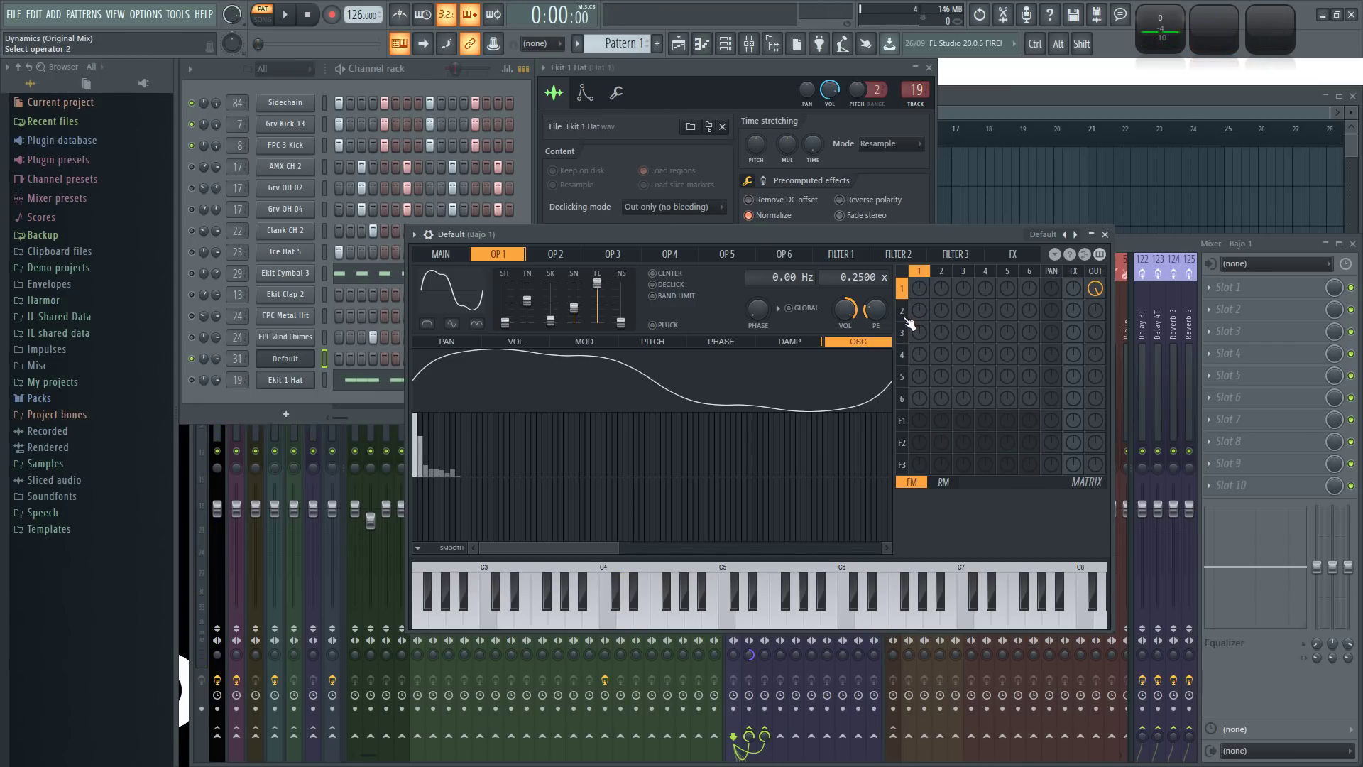
{"action": "left_click_drag", "start_coordinate": [919, 288], "coordinate": [920, 295]}
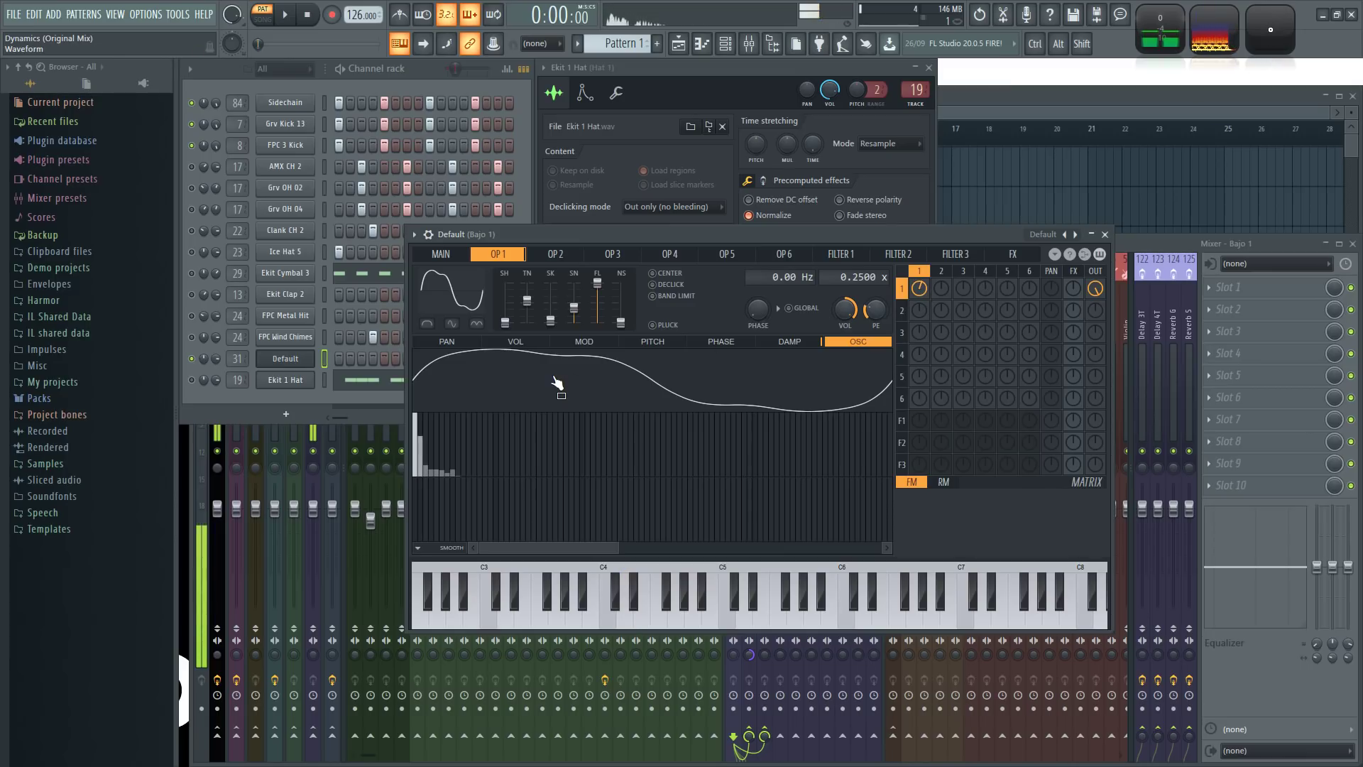
- Lower the attack peak of Operator 1's modulation envelope to about half, raise and shorten its sustain point, and audition the sound
{"action": "left_click", "coordinate": [595, 344]}
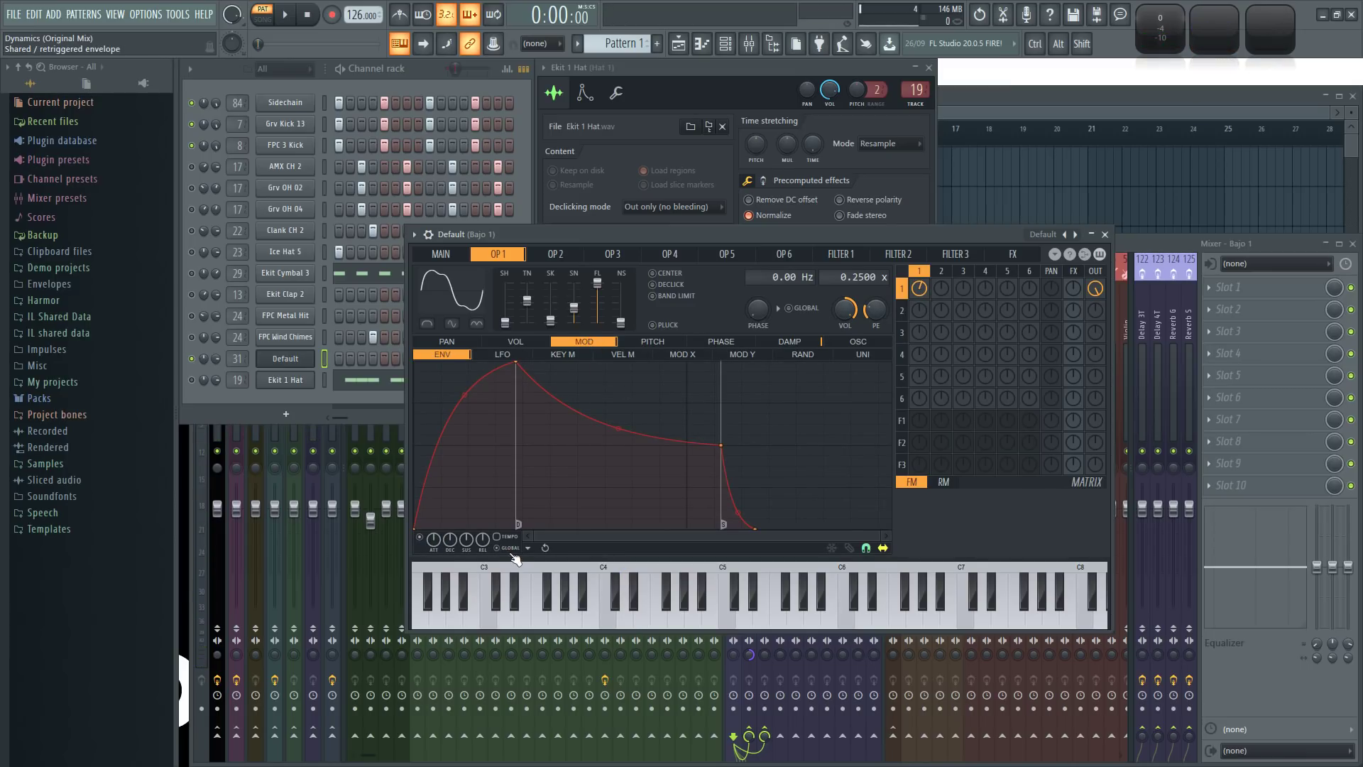
{"action": "key", "text": "x"}
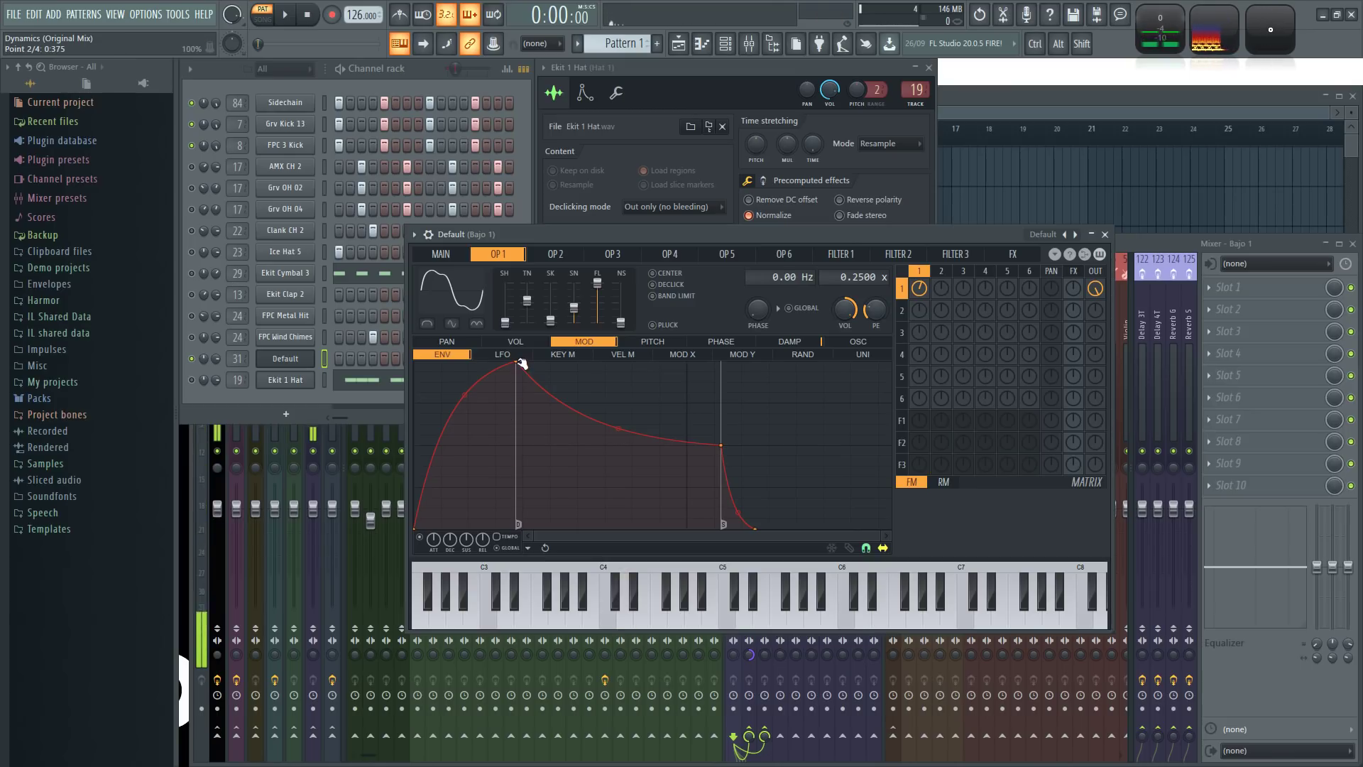
{"action": "left_click_drag", "start_coordinate": [522, 363], "coordinate": [522, 445]}
{"action": "left_click_drag", "start_coordinate": [731, 445], "coordinate": [687, 423]}
{"action": "key", "text": "x"}
{"action": "key", "text": "x"}
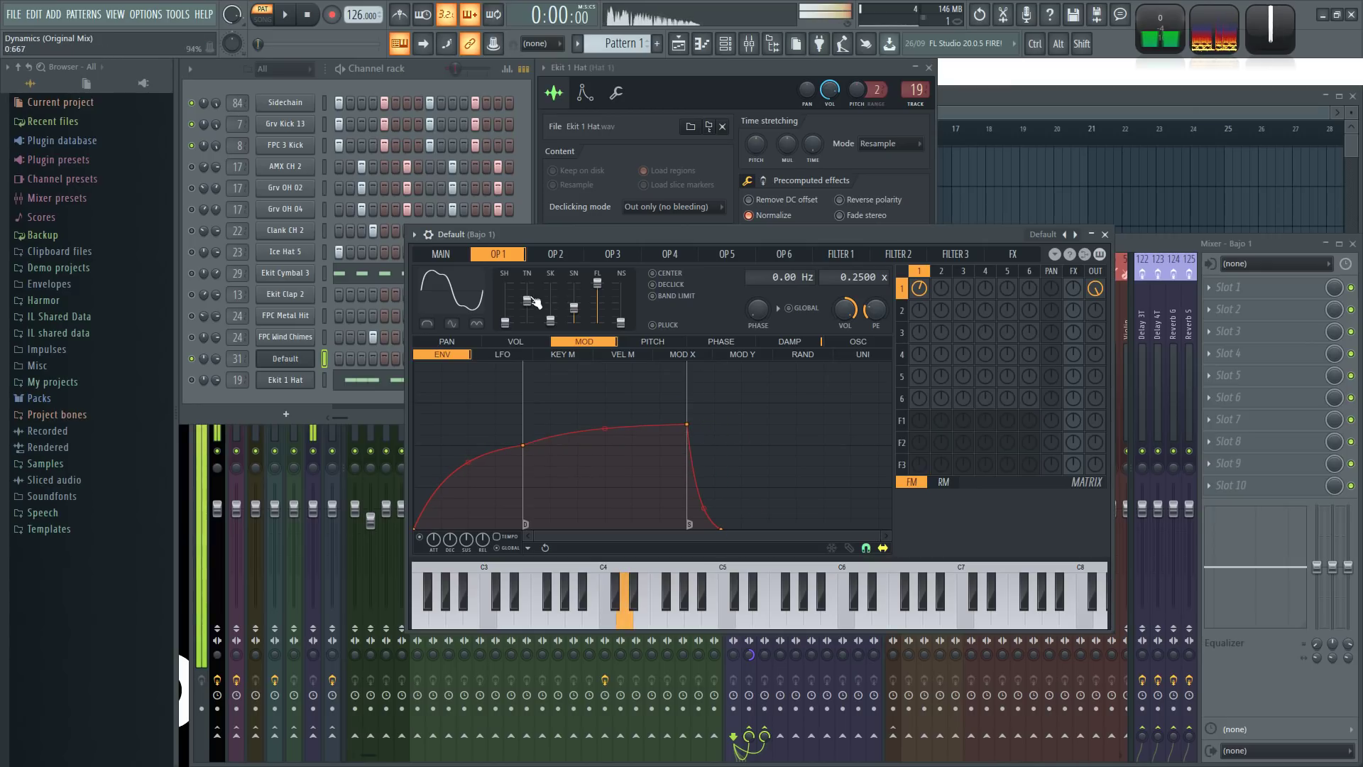
- Play the pattern with the kicks while auditioning D4, D5 and F4 on the bass
{"action": "key", "text": "space"}
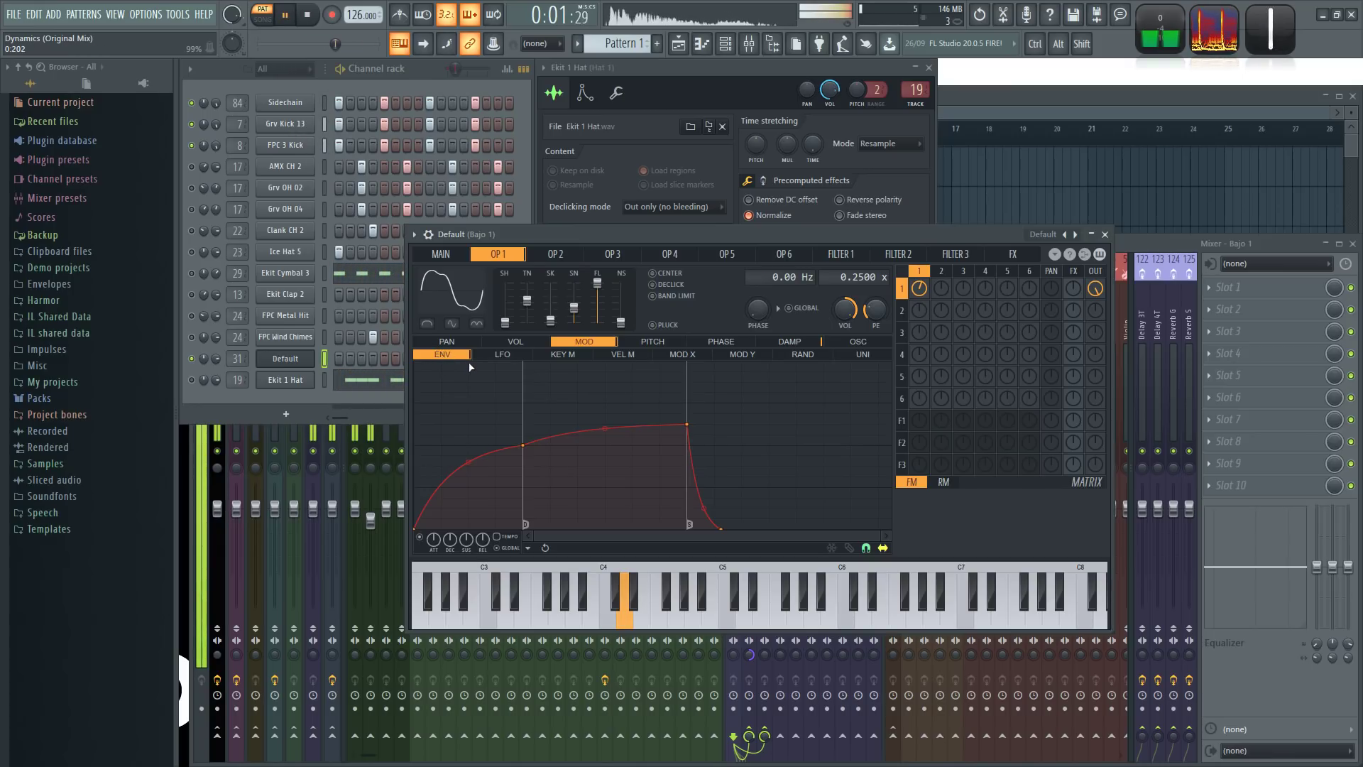
{"action": "key", "text": "space"}
{"action": "key", "text": "w"}
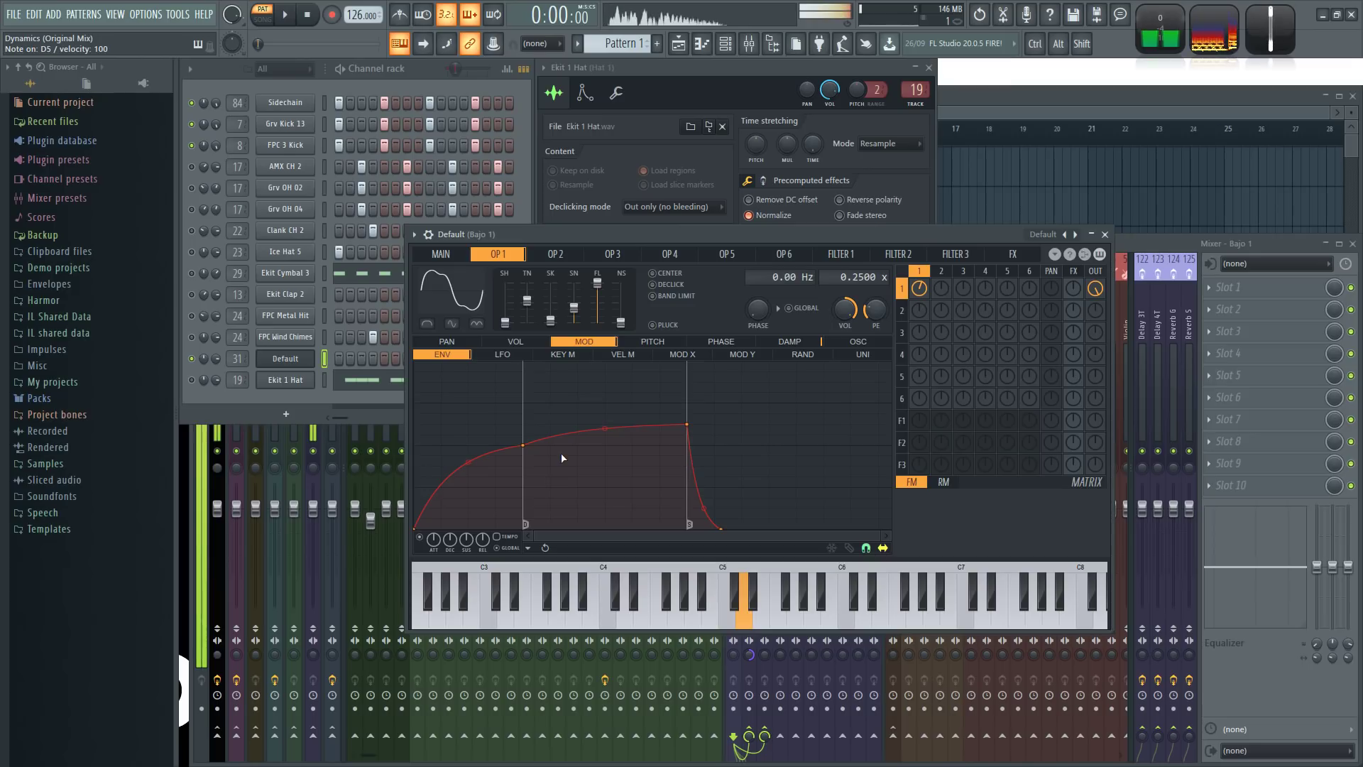
{"action": "key", "text": "v"}
{"action": "key", "text": "space"}
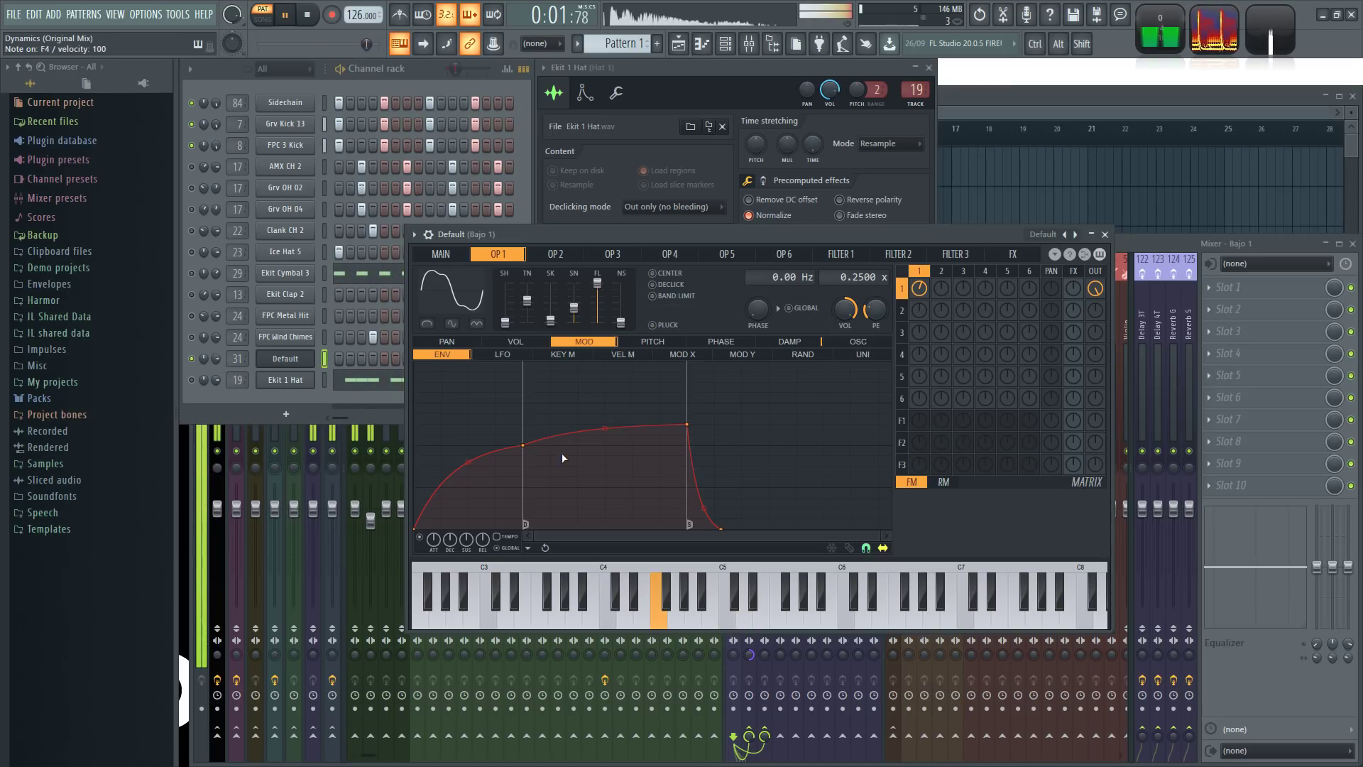
{"action": "key", "text": "space"}
- Enable Porta and Mono in the polyphony settings of the Ekit 1 Hat channel
{"action": "left_click", "coordinate": [1173, 244]}
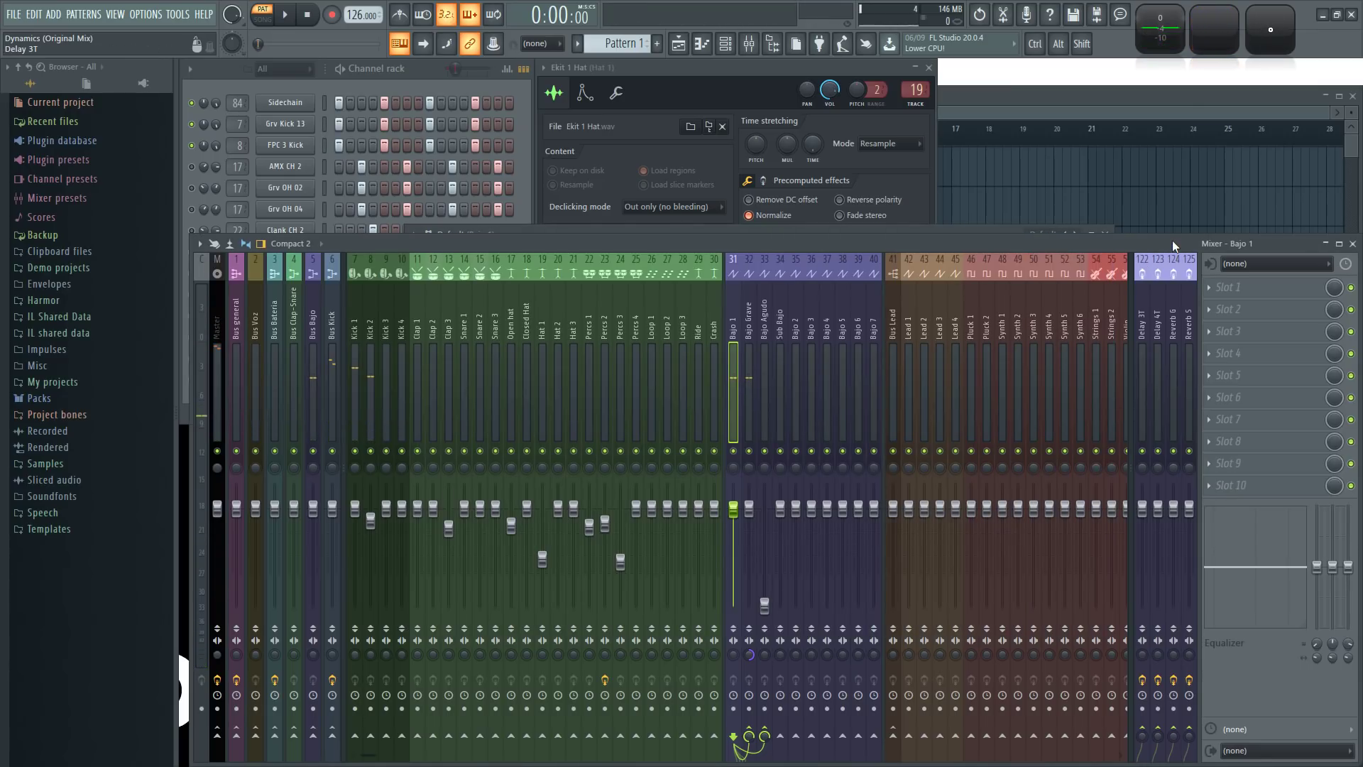
{"action": "left_click", "coordinate": [428, 74]}
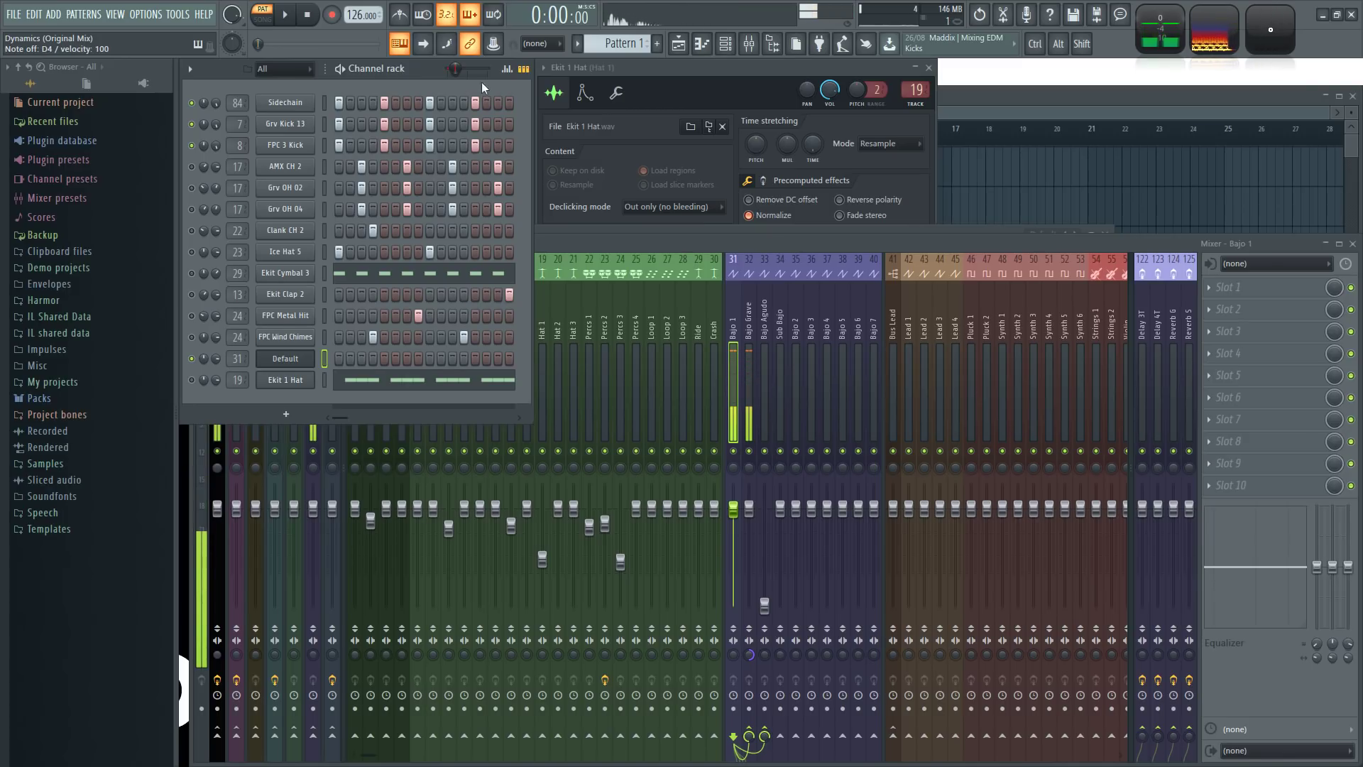
{"action": "left_click", "coordinate": [650, 78]}
{"action": "left_click", "coordinate": [616, 93]}
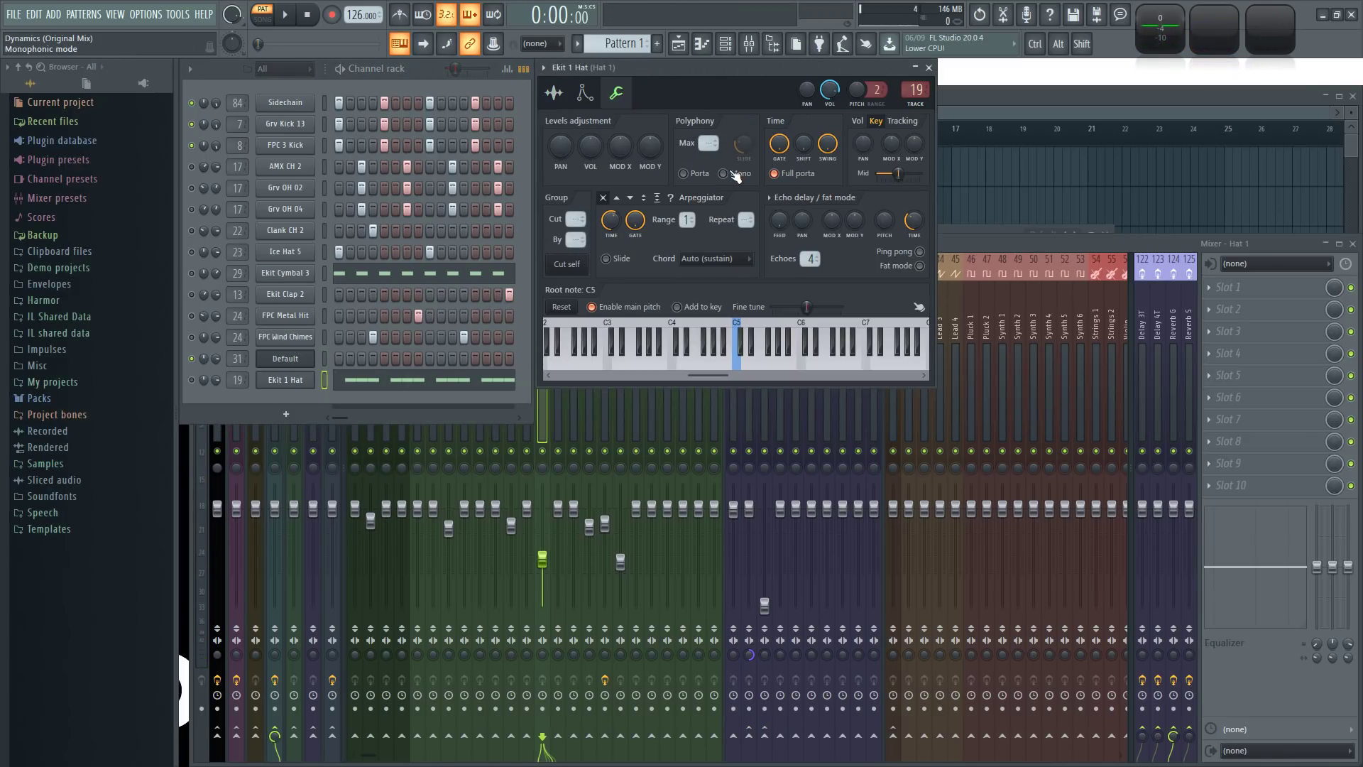
{"action": "left_click", "coordinate": [700, 173]}
{"action": "left_click", "coordinate": [723, 174]}
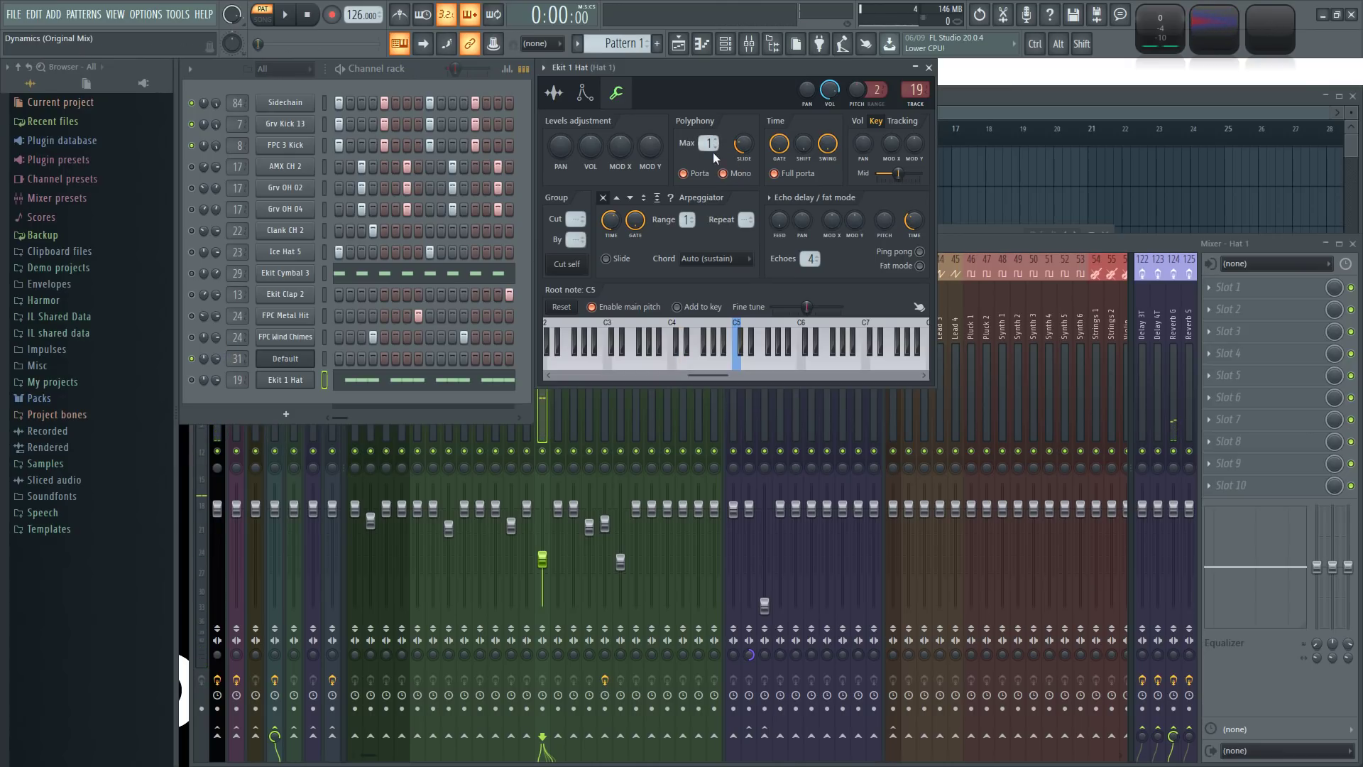
- Close the Ekit 1 Hat settings, open the Default bass channel and move it below Ekit 1 Hat in the channel rack
{"action": "left_click", "coordinate": [292, 380]}
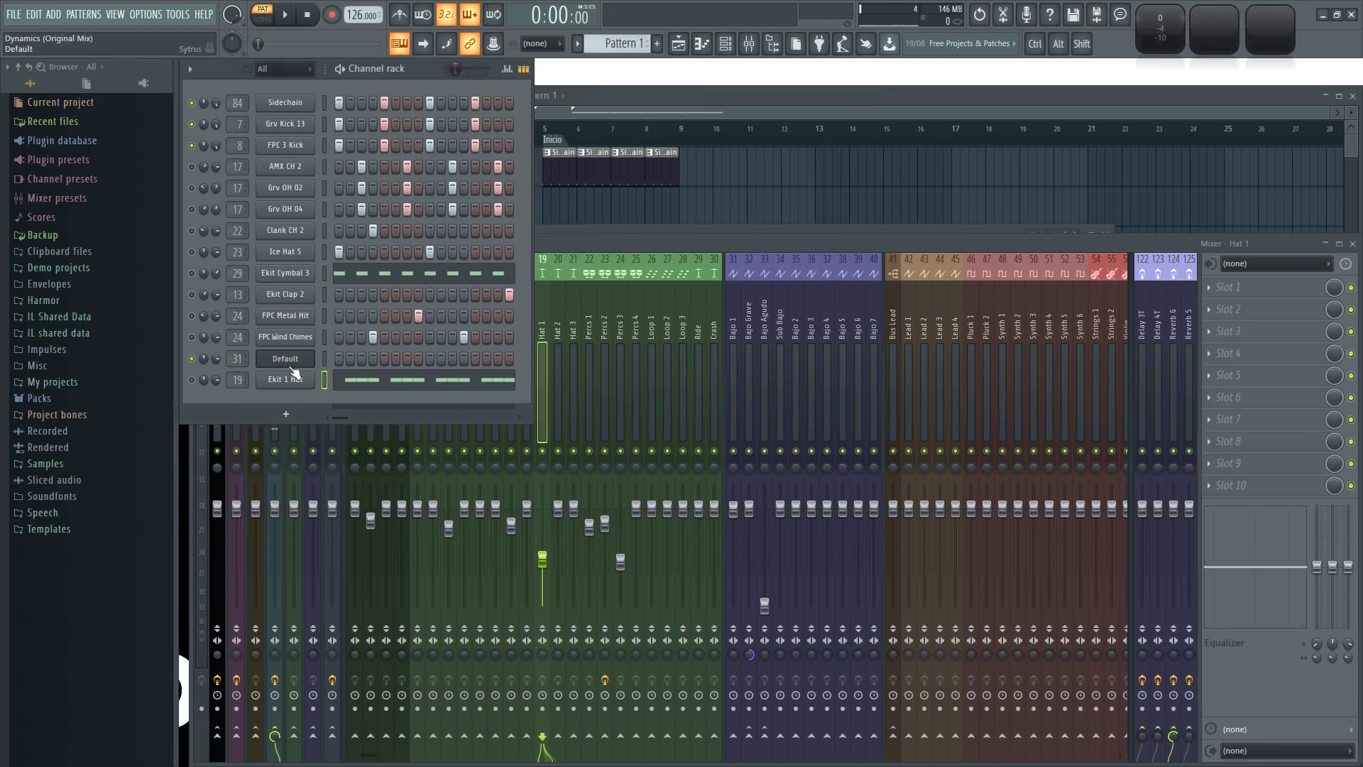
{"action": "left_click", "coordinate": [291, 359]}
{"action": "left_click", "coordinate": [325, 359]}
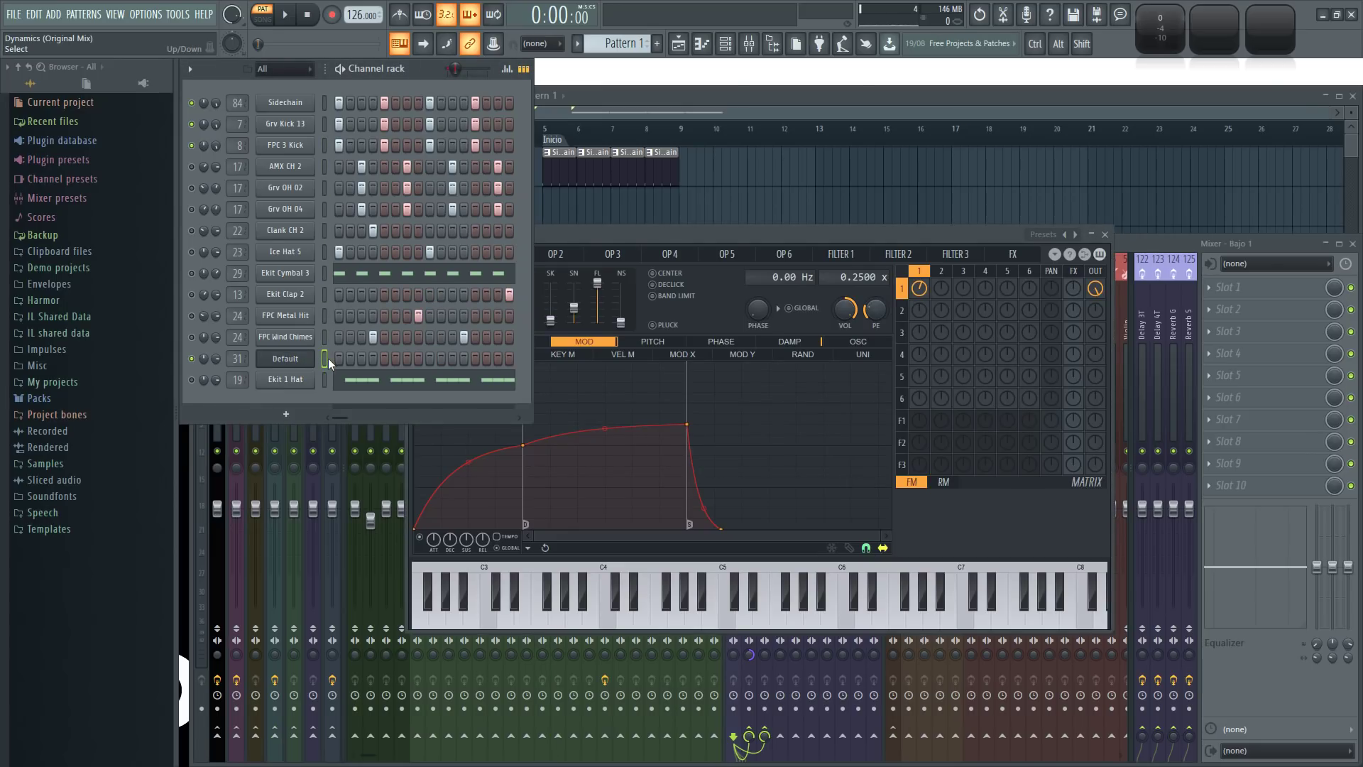
{"action": "key", "text": "alt+Down"}
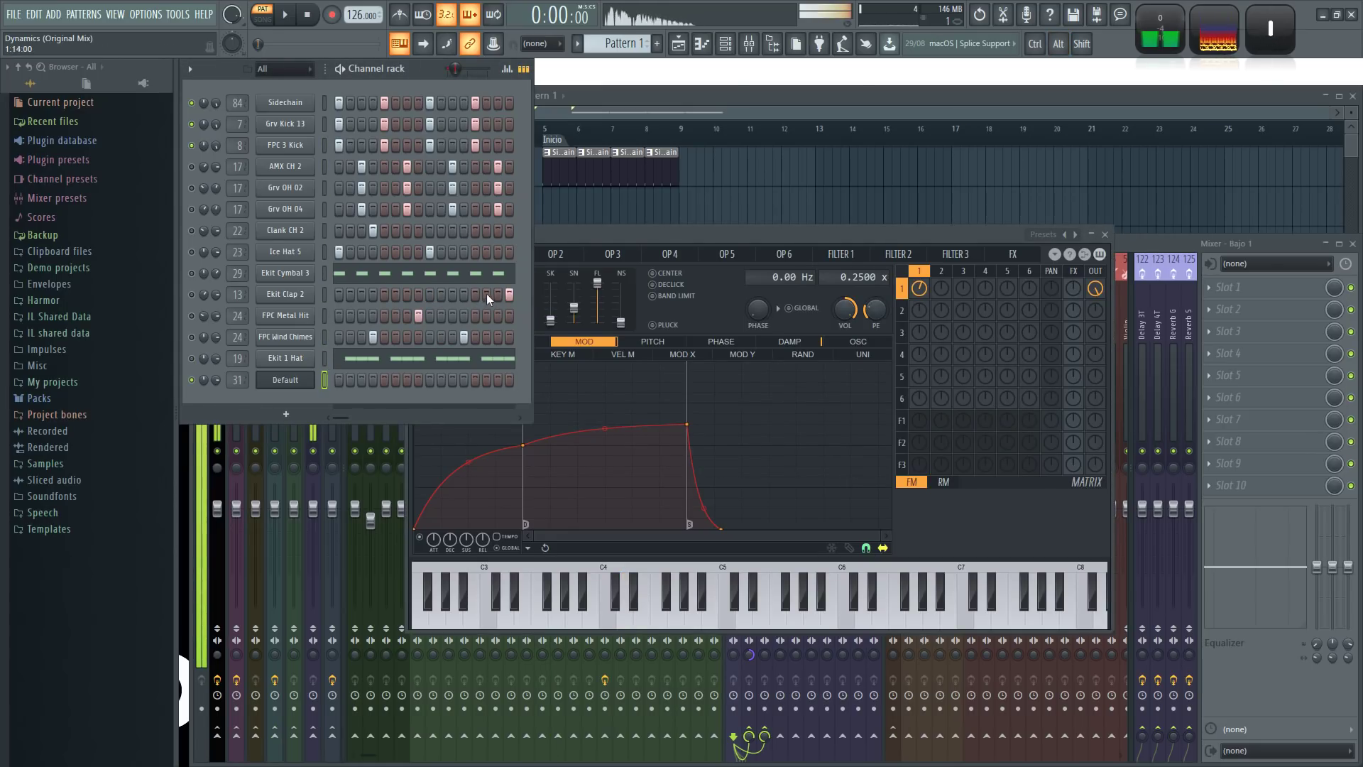
- Enable Mono and Porta in the polyphony settings of the Default bass channel
{"action": "left_click", "coordinate": [586, 235]}
{"action": "left_click_drag", "start_coordinate": [586, 235], "coordinate": [586, 223]}
{"action": "left_click", "coordinate": [430, 222]}
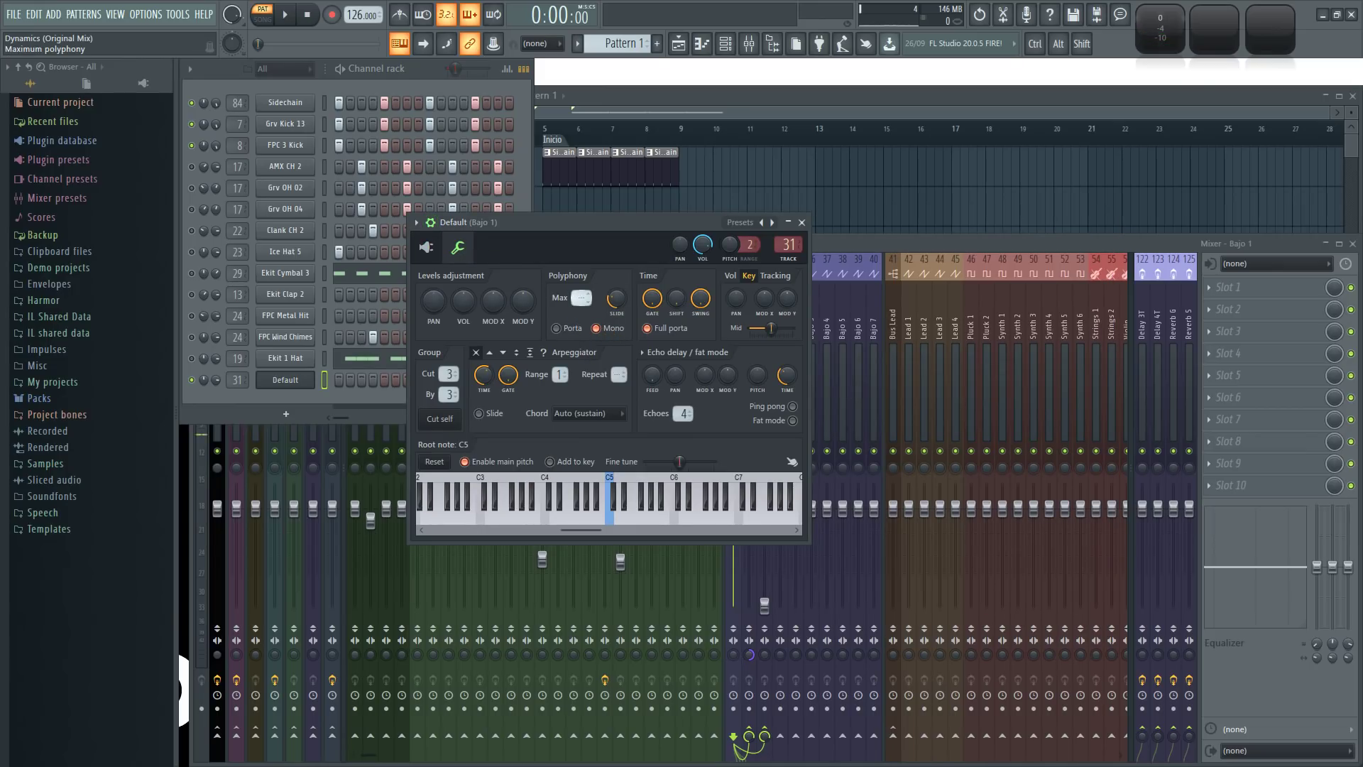
{"action": "left_click", "coordinate": [556, 328]}
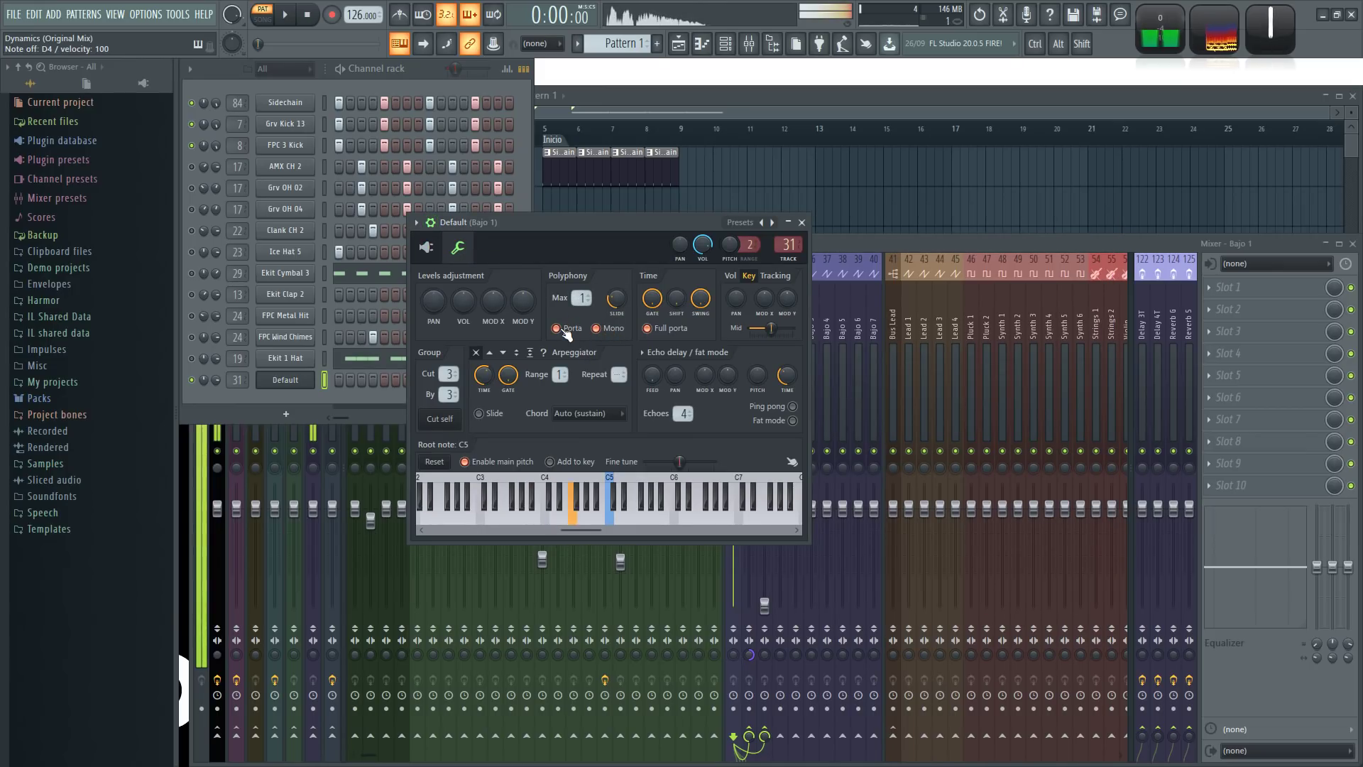
- Audition the glide between D4 and F4 on the bass
{"action": "key", "text": "v"}
{"action": "key", "text": "v"}
{"action": "key", "text": "v"}
{"action": "key", "text": "v"}
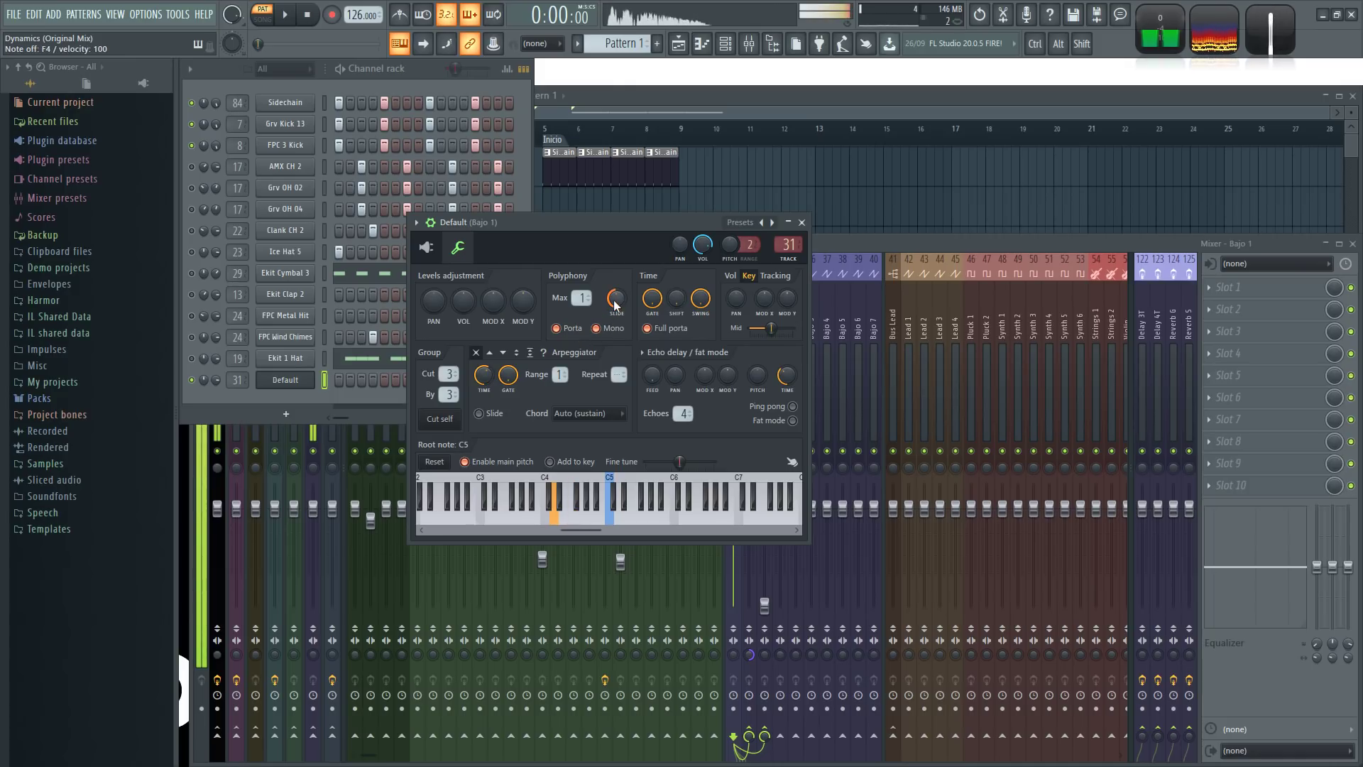
{"action": "key", "text": "x"}
{"action": "key", "text": "v"}
{"action": "key", "text": "v"}
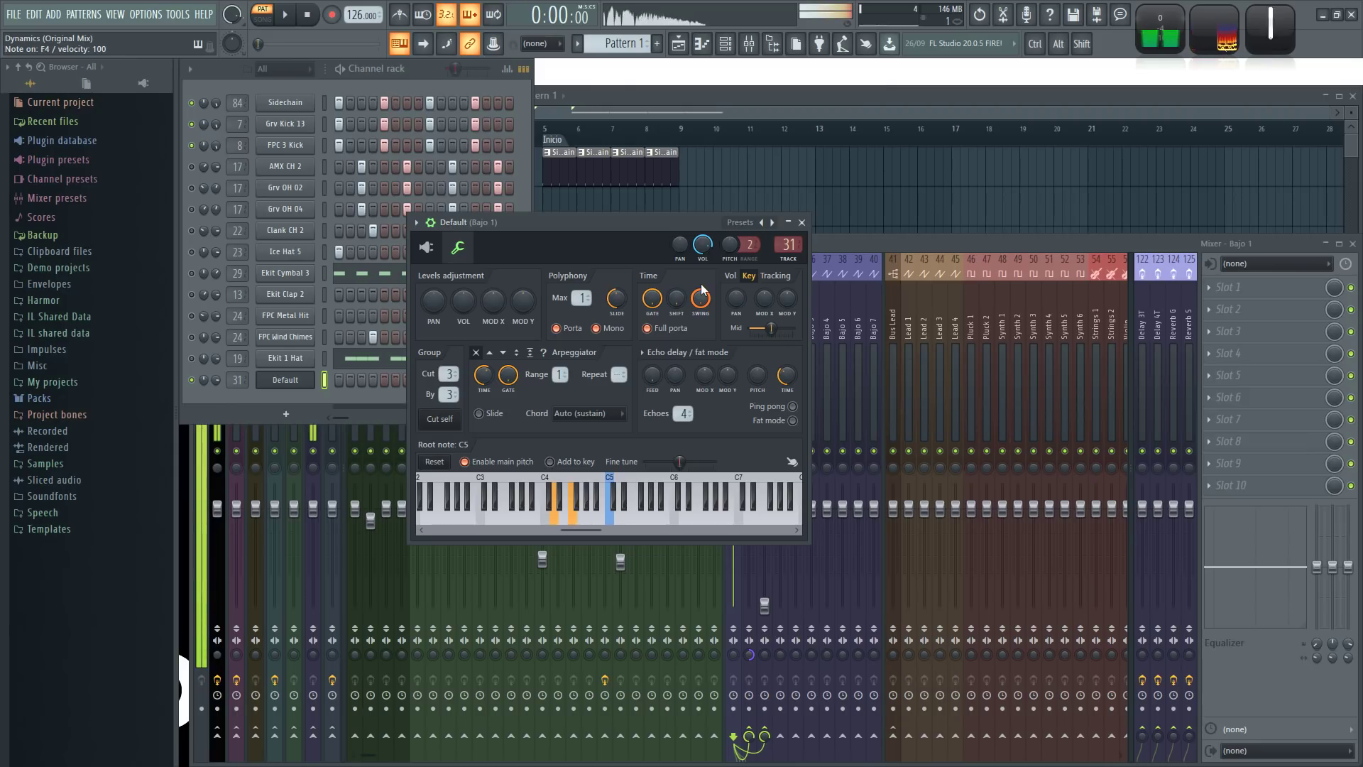
- Reshape Operator 1's modulation envelope with a higher, slightly later attack peak that decays to zero at the following point
{"action": "left_click", "coordinate": [801, 222]}
{"action": "left_click", "coordinate": [286, 379]}
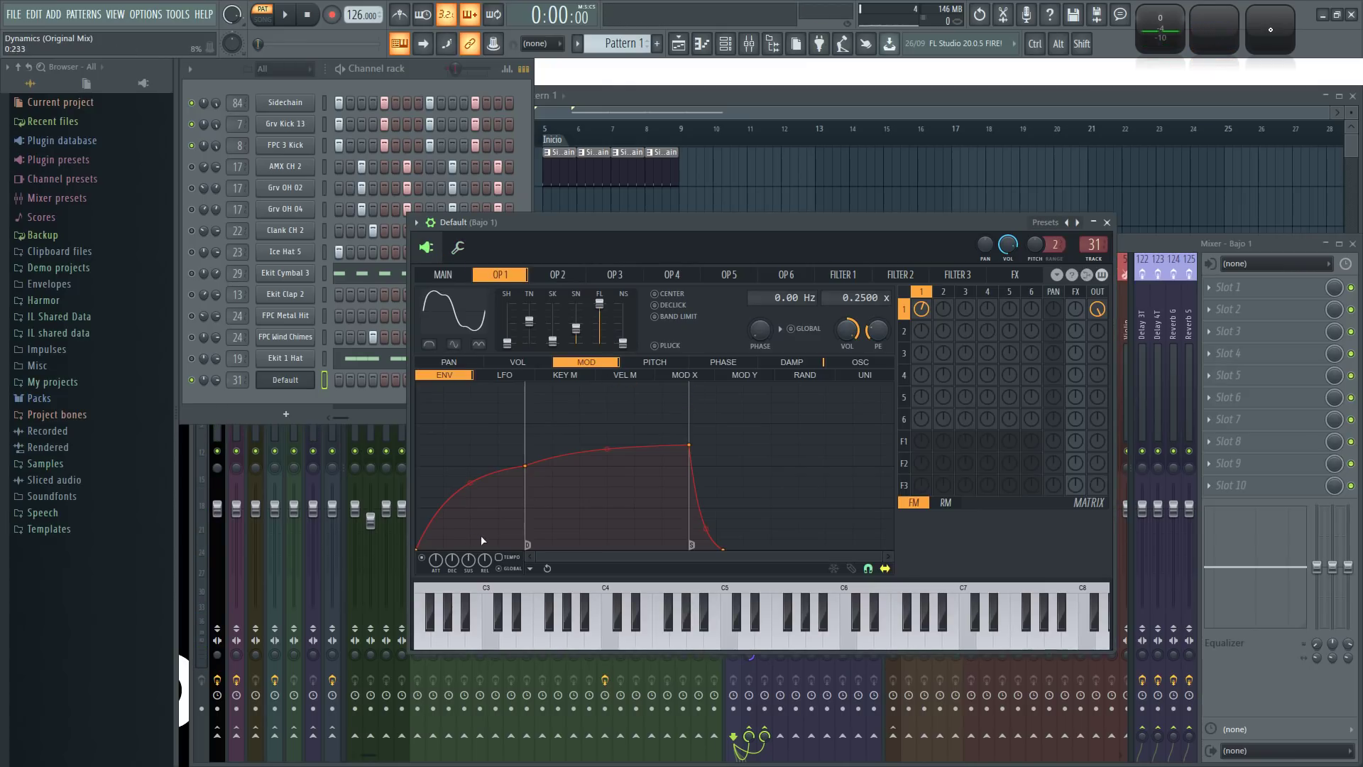
{"action": "key", "text": "x"}
{"action": "left_click_drag", "start_coordinate": [422, 549], "coordinate": [400, 349]}
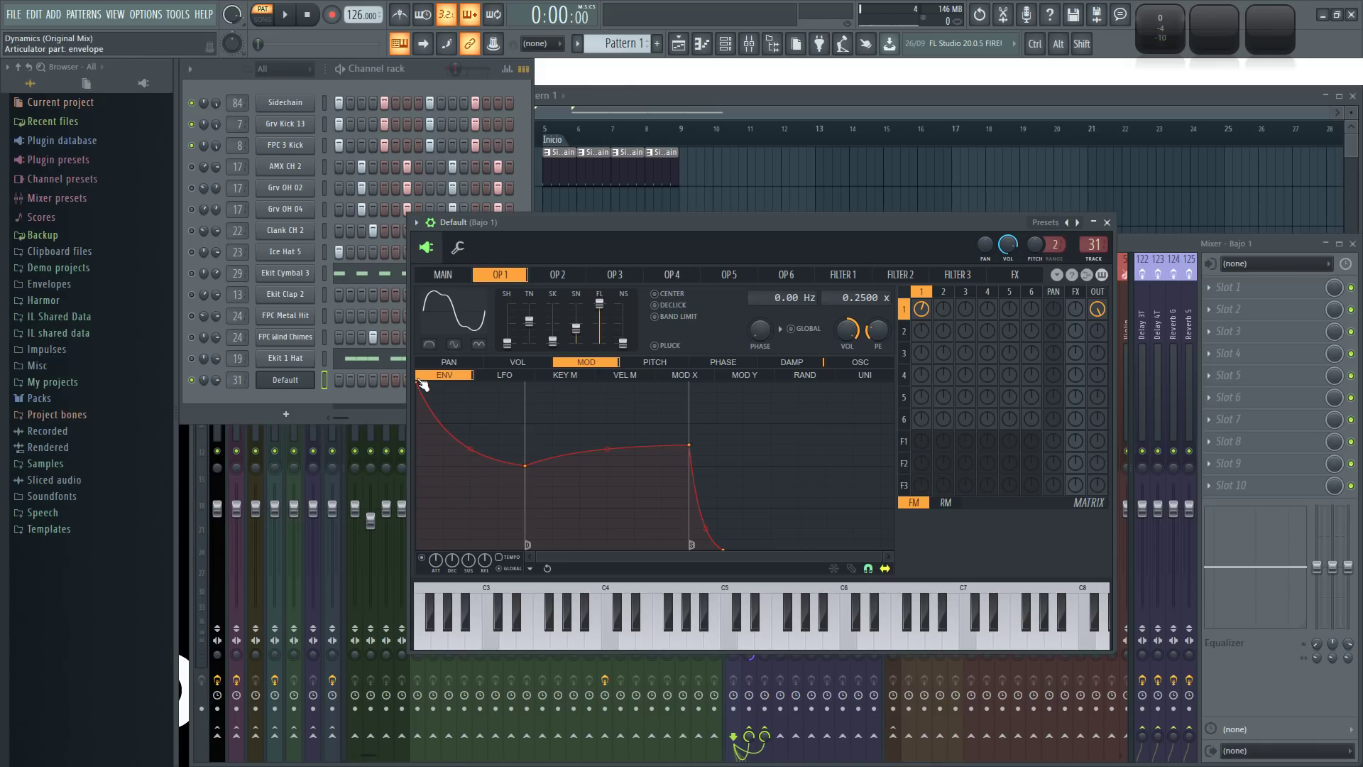
{"action": "left_click_drag", "start_coordinate": [418, 385], "coordinate": [417, 549]}
{"action": "left_click_drag", "start_coordinate": [692, 449], "coordinate": [689, 549]}
{"action": "left_click_drag", "start_coordinate": [528, 463], "coordinate": [553, 413]}
{"action": "left_click_drag", "start_coordinate": [718, 547], "coordinate": [689, 548]}
- Raise Operator 1's self-modulation in the FM matrix to 100% and audition it on D4 and with the pattern
{"action": "left_click_drag", "start_coordinate": [924, 310], "coordinate": [924, 270]}
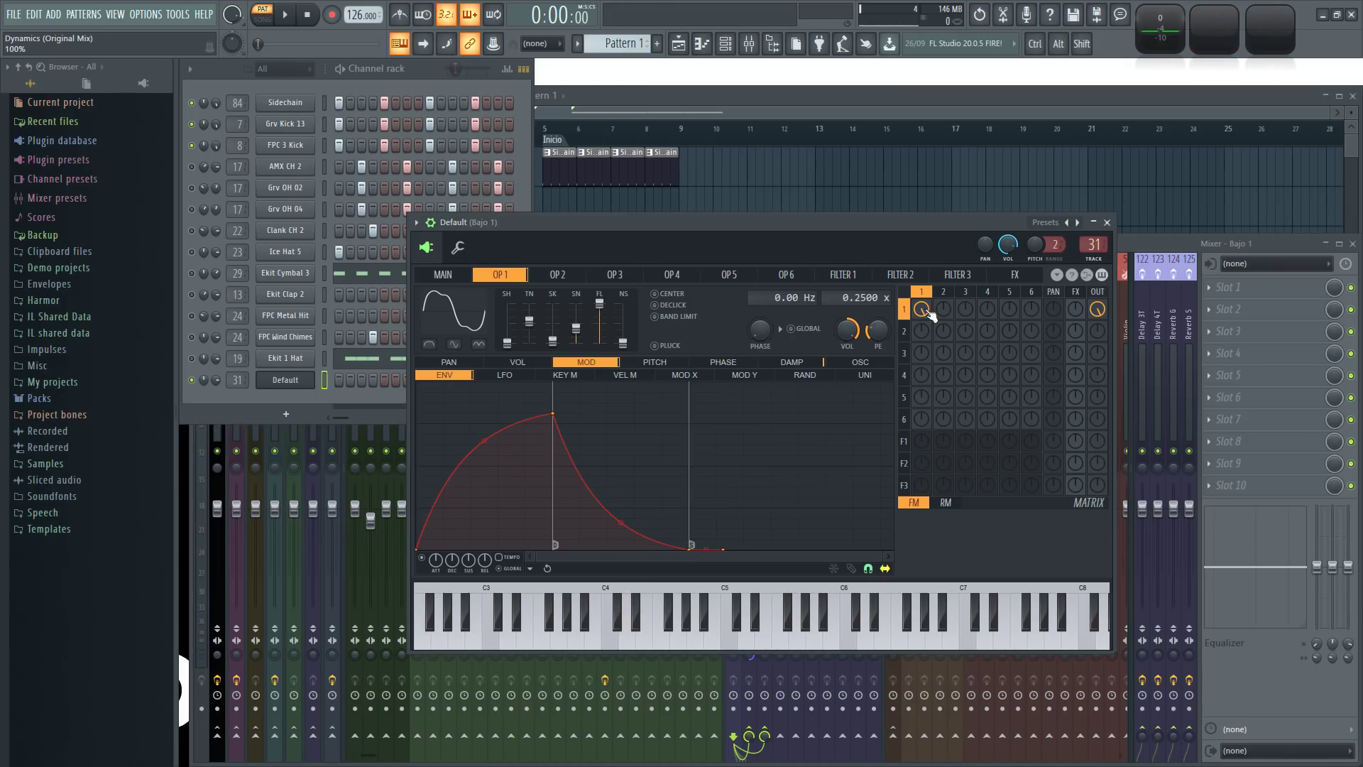
{"action": "key", "text": "x"}
{"action": "key", "text": "x"}
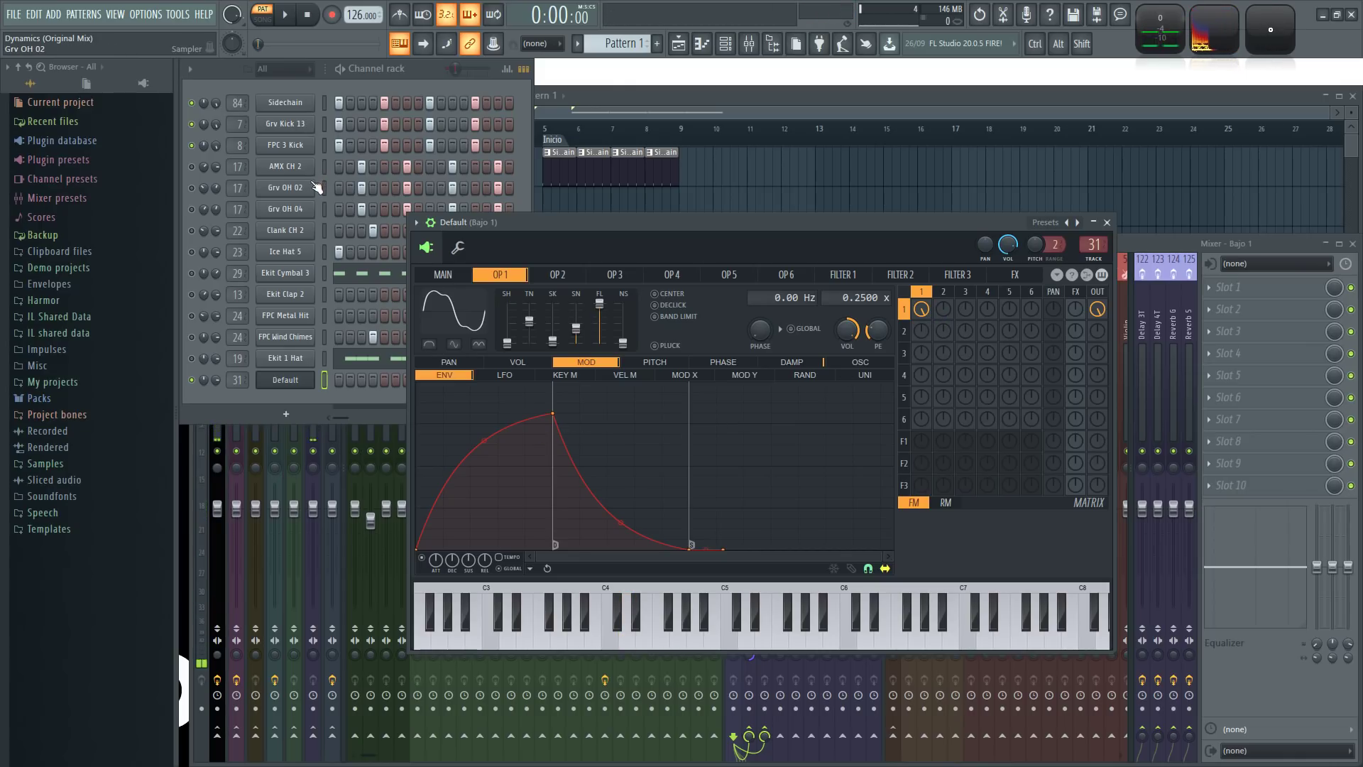
{"action": "left_click", "coordinate": [338, 380]}
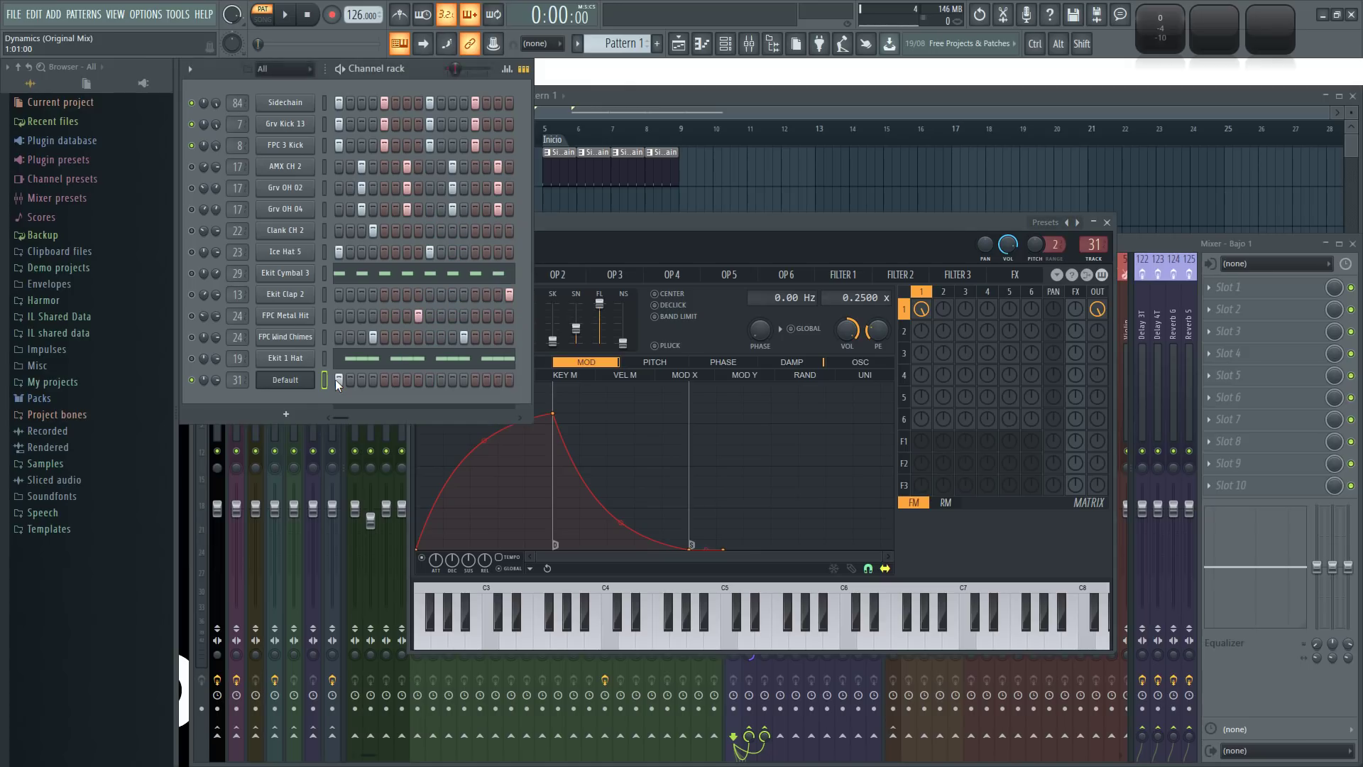
{"action": "key", "text": "space"}
{"action": "key", "text": "space"}
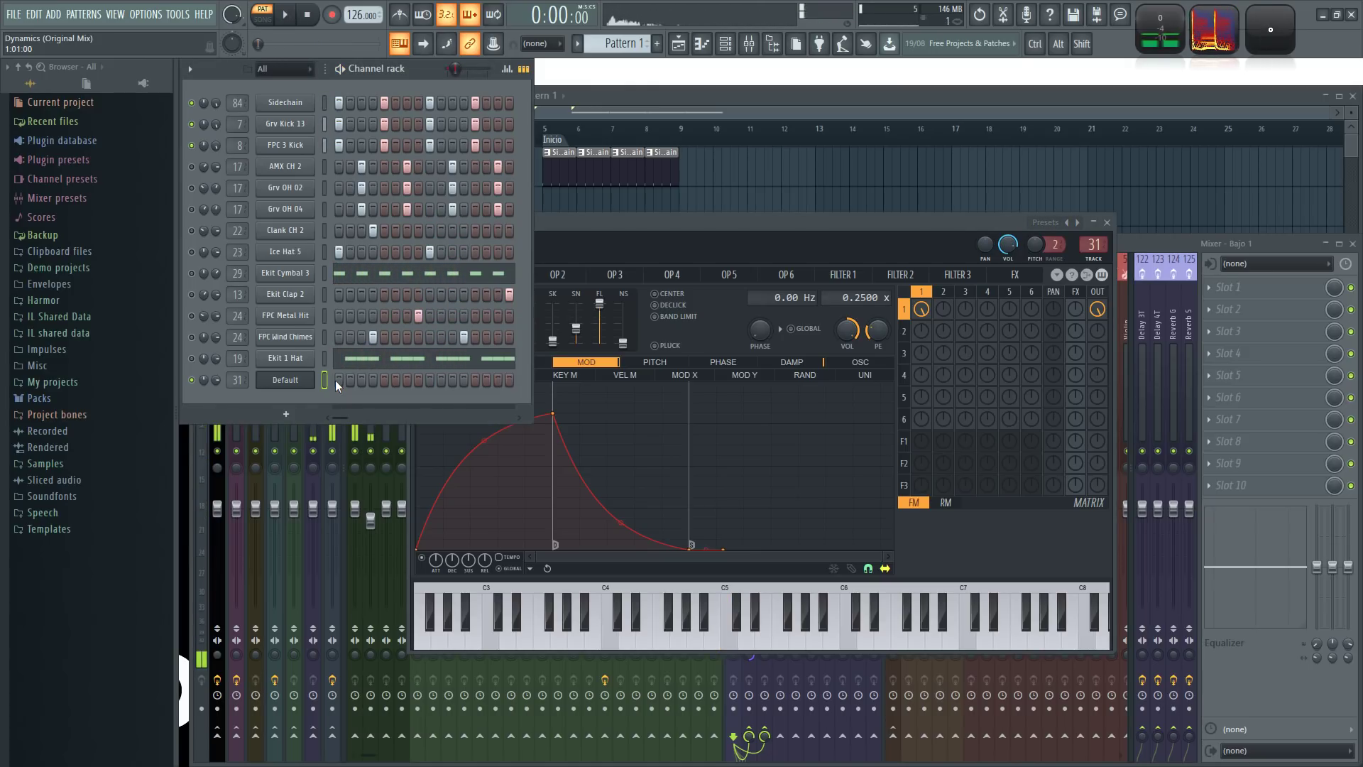
- Shorten Operator 1's modulation envelope by moving its peak and decay points earlier, lower the peak slightly, and audition the result
{"action": "left_click", "coordinate": [697, 487]}
{"action": "left_click_drag", "start_coordinate": [691, 542], "coordinate": [625, 553]}
{"action": "left_click_drag", "start_coordinate": [557, 414], "coordinate": [470, 445]}
{"action": "left_click_drag", "start_coordinate": [548, 548], "coordinate": [536, 555]}
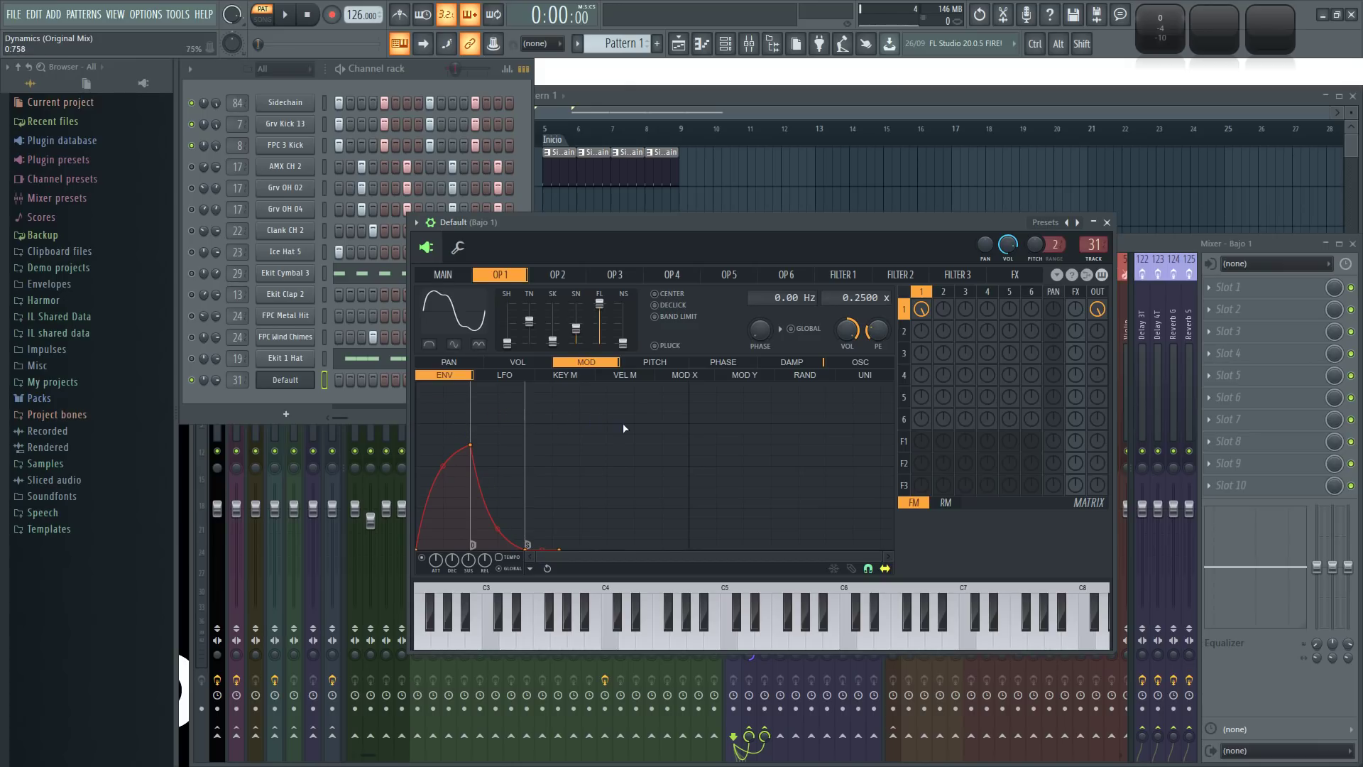
{"action": "scroll", "coordinate": [610, 486], "scroll_direction": "up", "scroll_amount": 7}
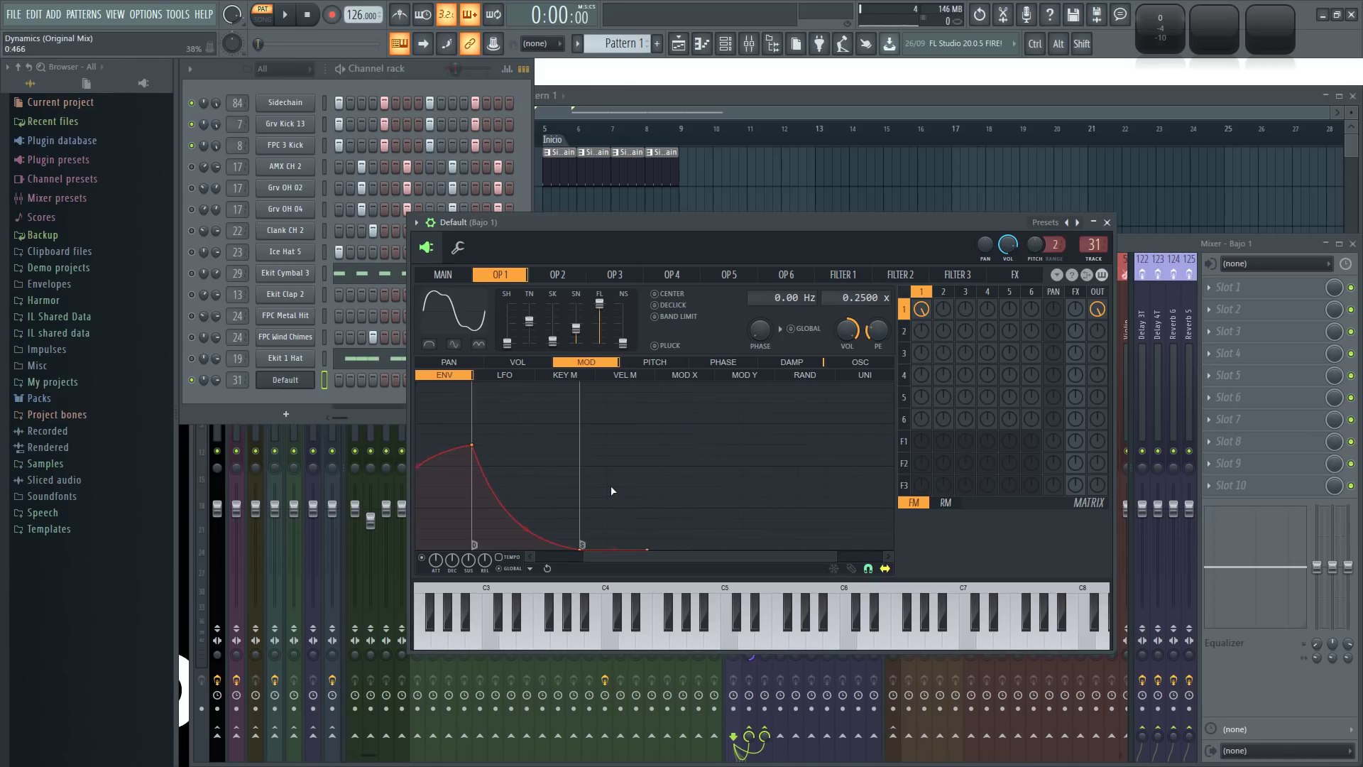
{"action": "left_click_drag", "start_coordinate": [671, 559], "coordinate": [531, 557]}
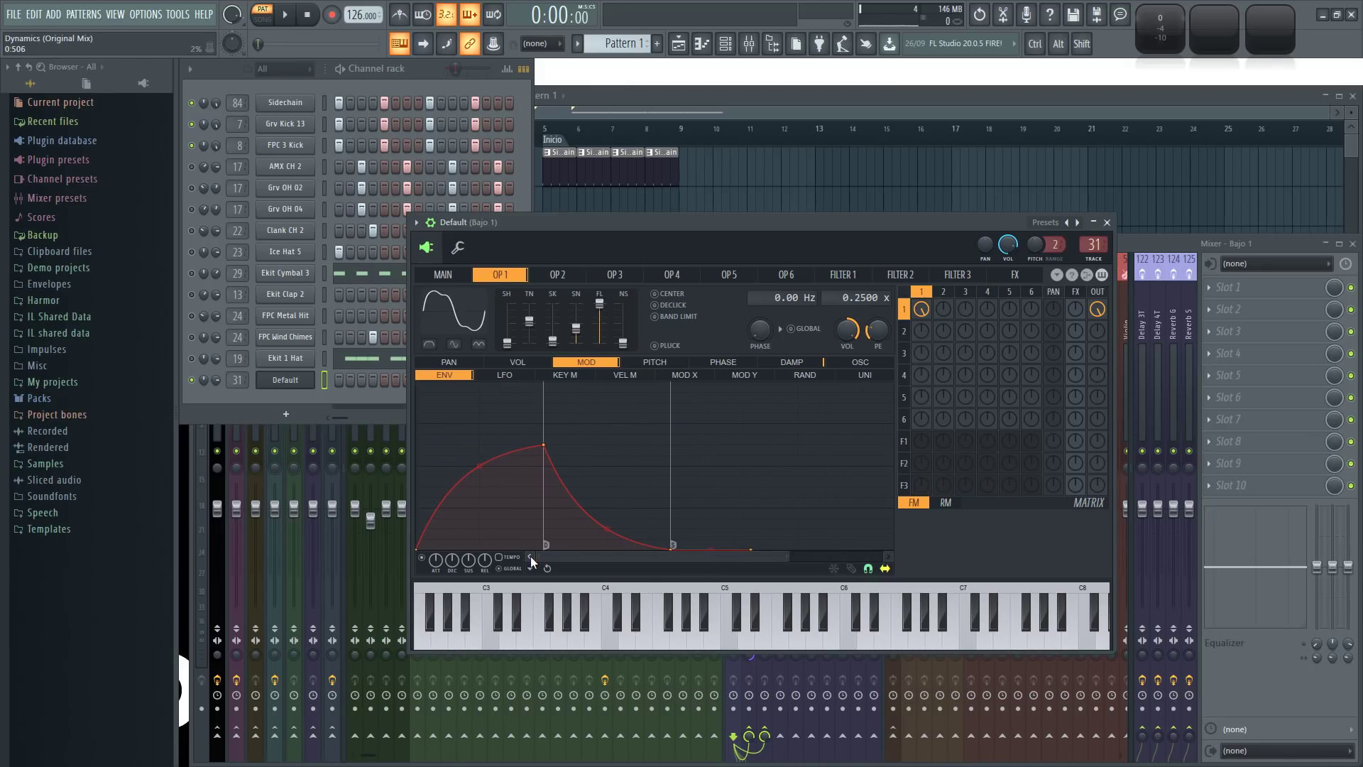
{"action": "key", "text": "space"}
{"action": "key", "text": "space"}
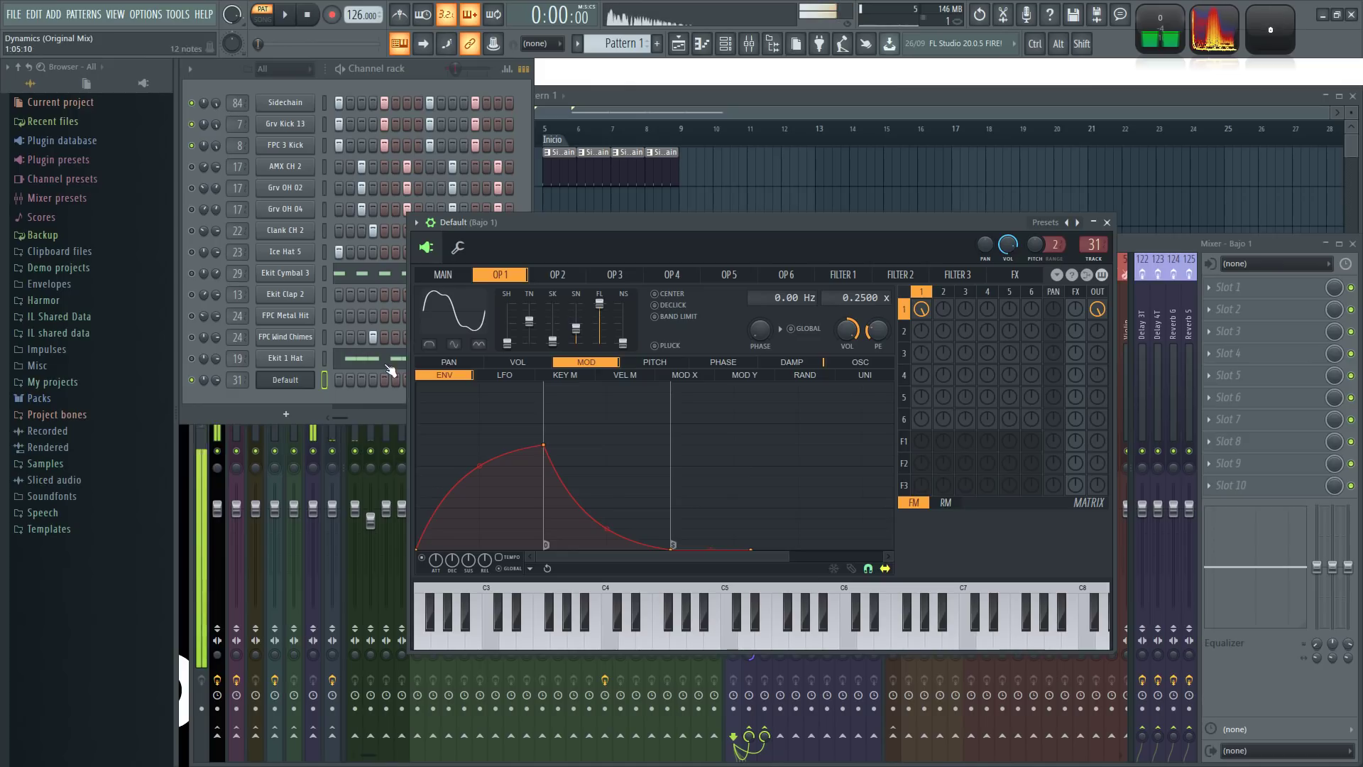
- Place a bass note on the first step of the Default channel and play it with the kicks
{"action": "left_click", "coordinate": [338, 379]}
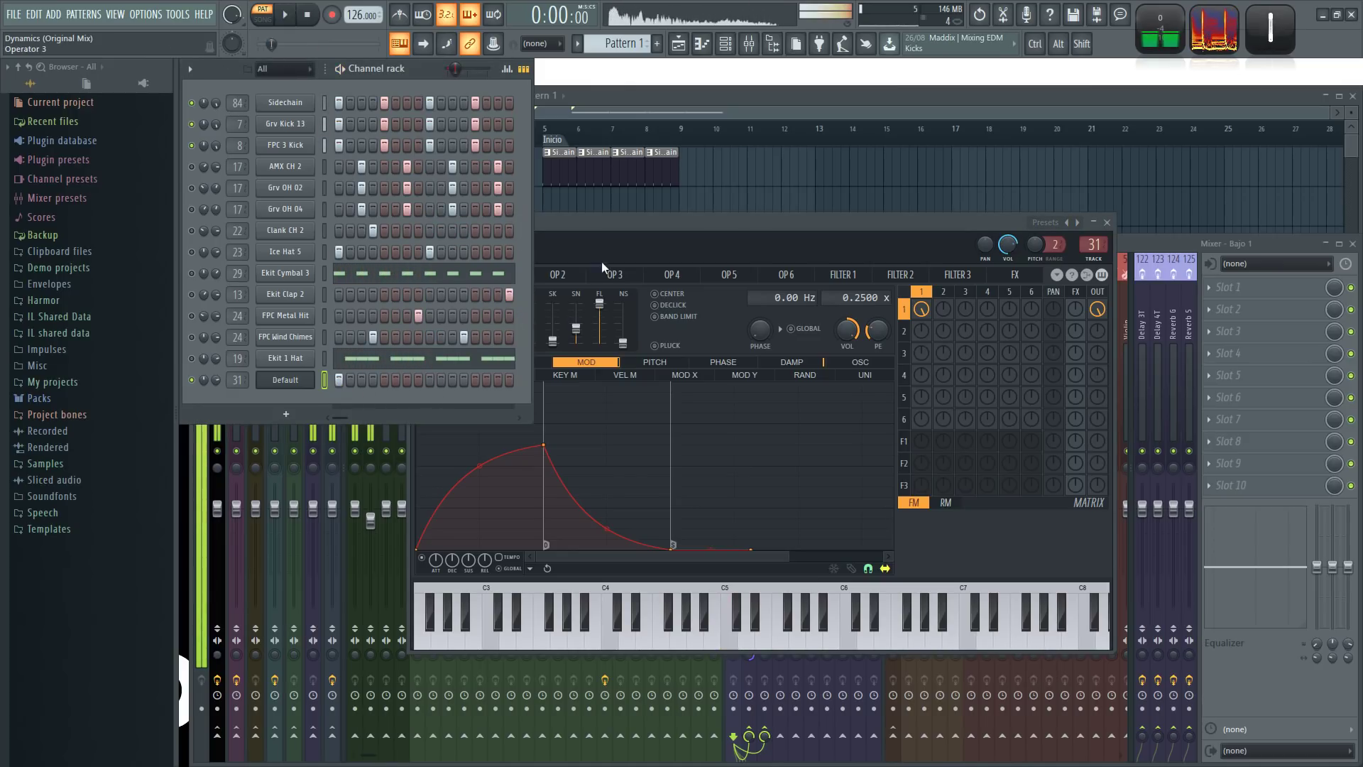
{"action": "left_click", "coordinate": [628, 217]}
{"action": "key", "text": "space"}
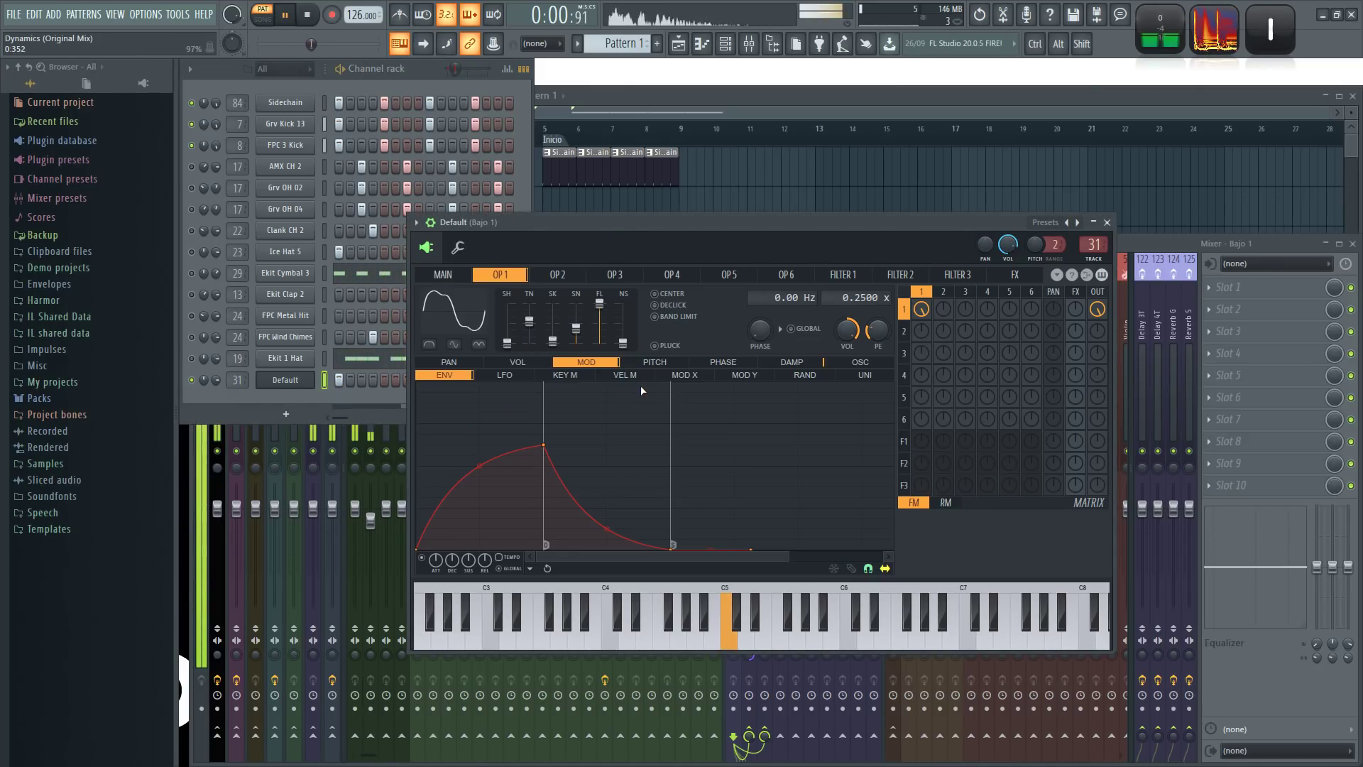
{"action": "key", "text": "space"}
- Draw four consecutive one-beat D4 notes filling the bar in the Default channel's piano roll, and play the pattern
{"action": "right_click", "coordinate": [313, 378]}
{"action": "left_click", "coordinate": [365, 379]}
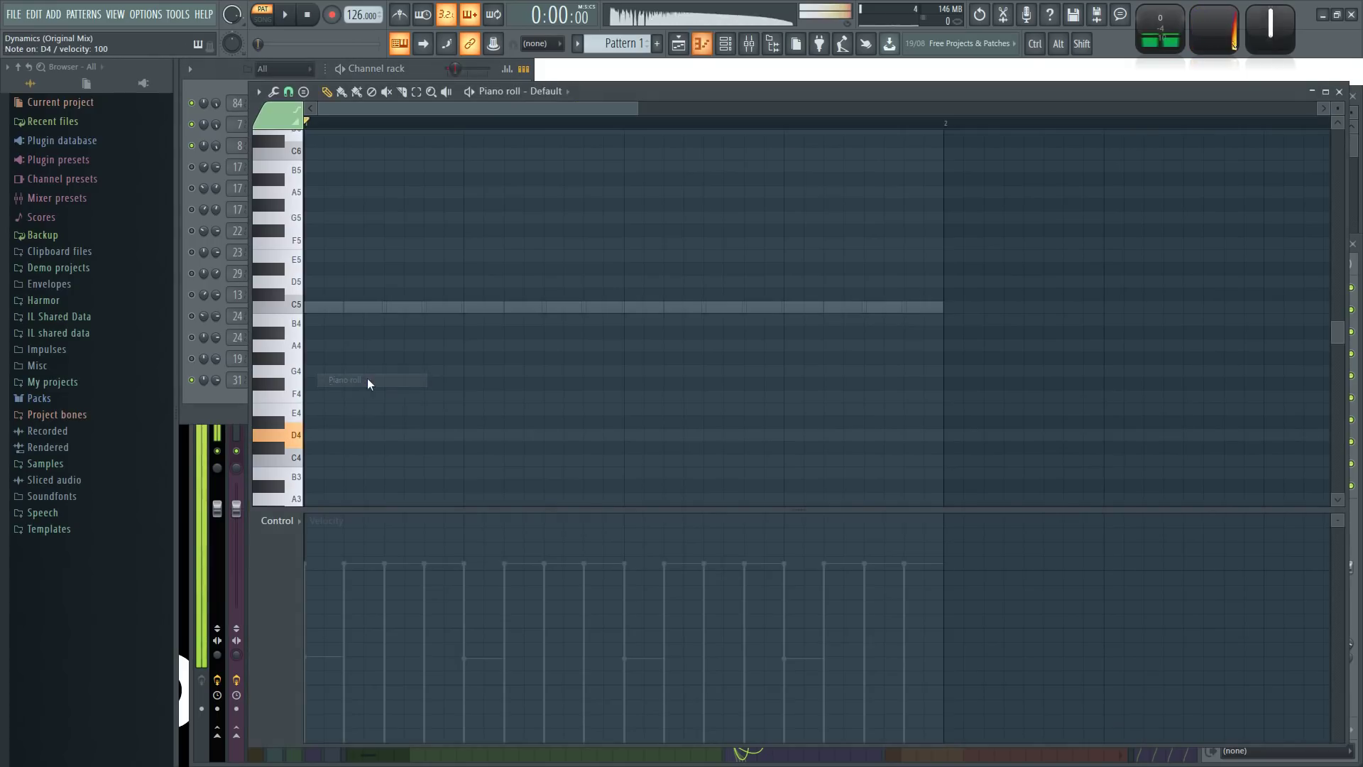
{"action": "left_click", "coordinate": [309, 435]}
{"action": "left_click_drag", "start_coordinate": [344, 436], "coordinate": [472, 461]}
{"action": "left_click", "coordinate": [453, 436]}
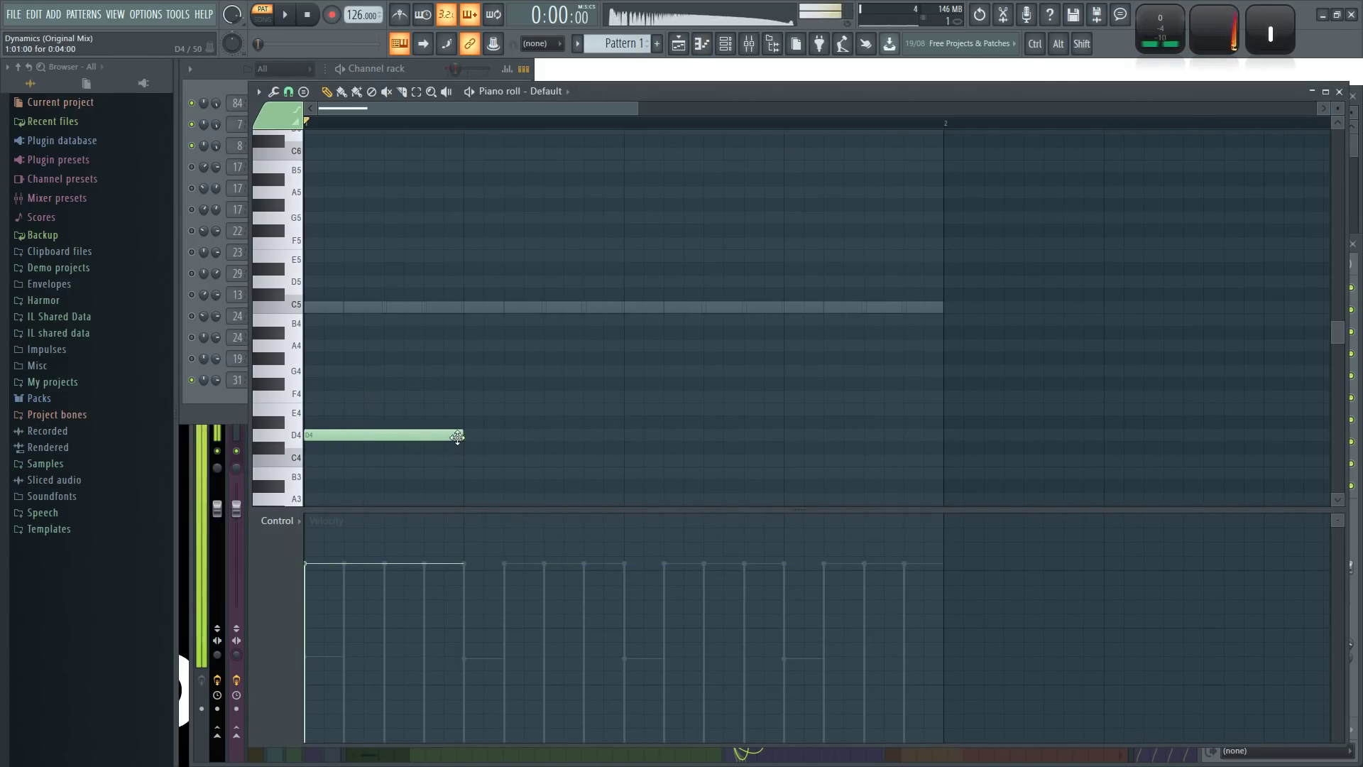
{"action": "left_click", "coordinate": [472, 440]}
{"action": "left_click", "coordinate": [629, 435]}
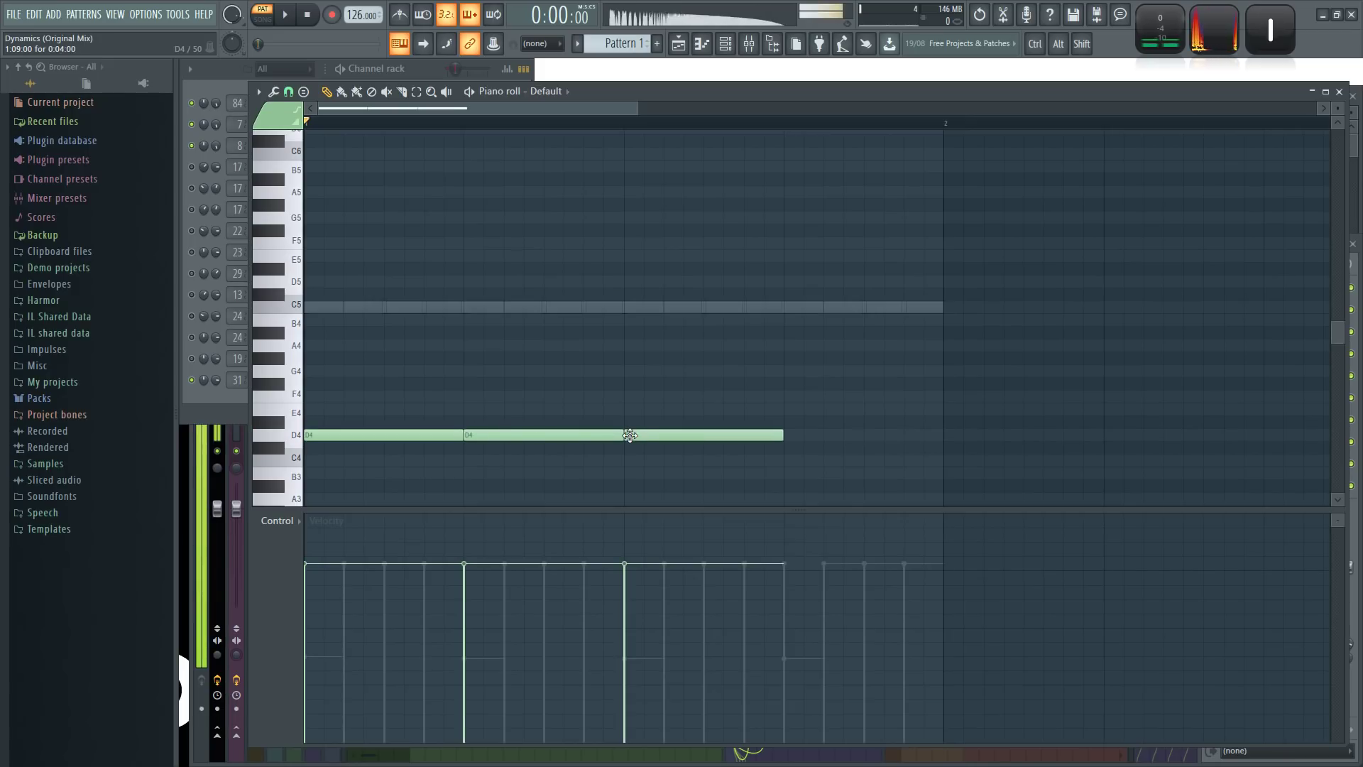
{"action": "left_click", "coordinate": [790, 438]}
{"action": "key", "text": "space"}
{"action": "left_click", "coordinate": [1339, 92]}
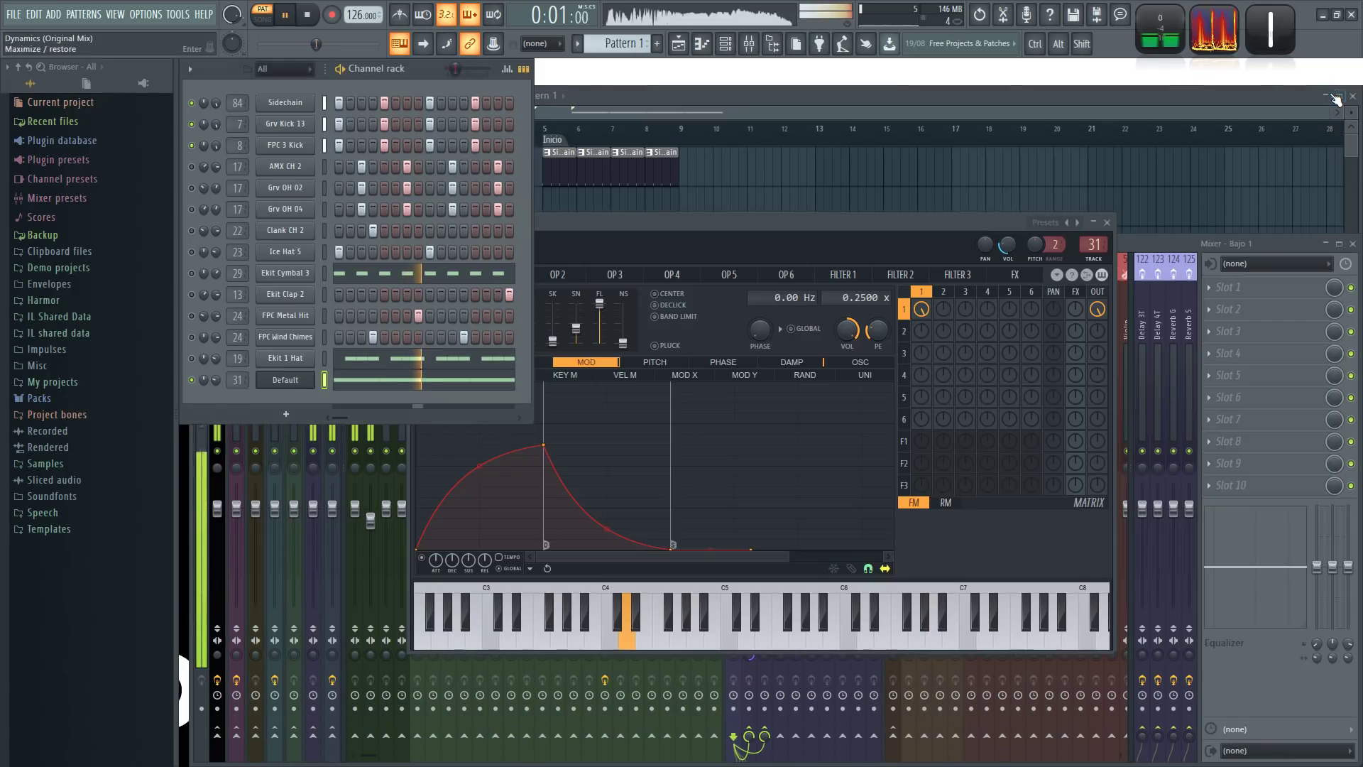
- Lower the peak of Operator 1's modulation envelope, shorten its release slightly, and replay the pattern
{"action": "left_click_drag", "start_coordinate": [714, 230], "coordinate": [728, 223]}
{"action": "key", "text": "space"}
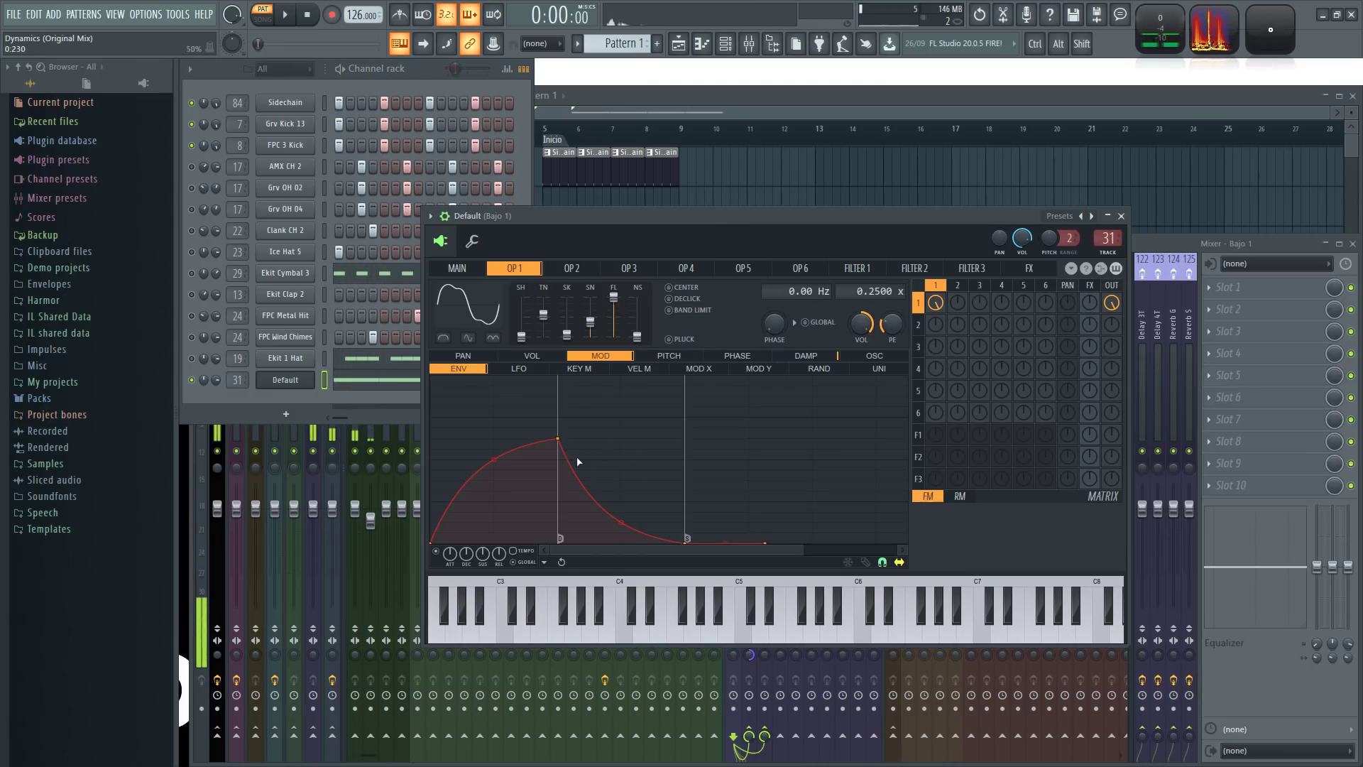
{"action": "key", "text": "space"}
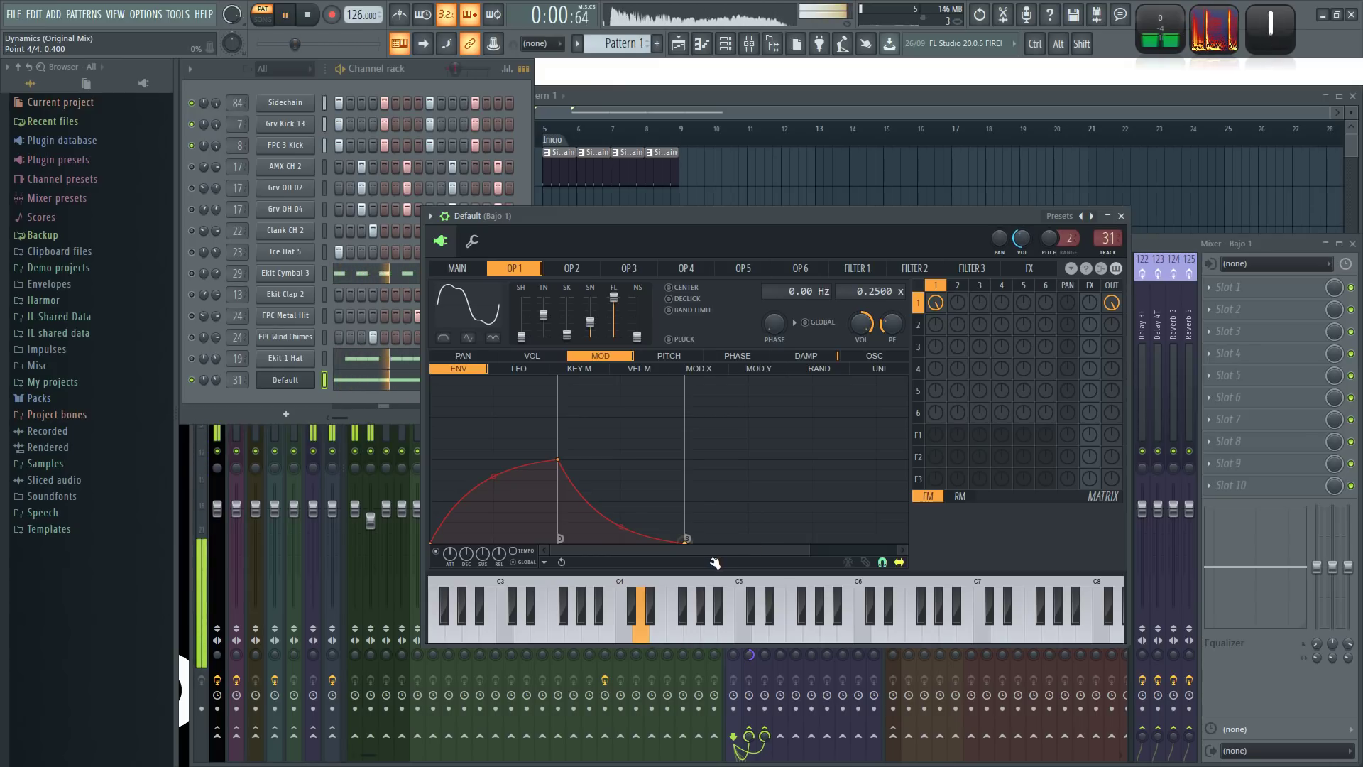
{"action": "key", "text": "space"}
- Set Operator 1's self-modulation in the FM matrix to 48% after trying 14% against the kicks
{"action": "left_click_drag", "start_coordinate": [936, 304], "coordinate": [936, 341]}
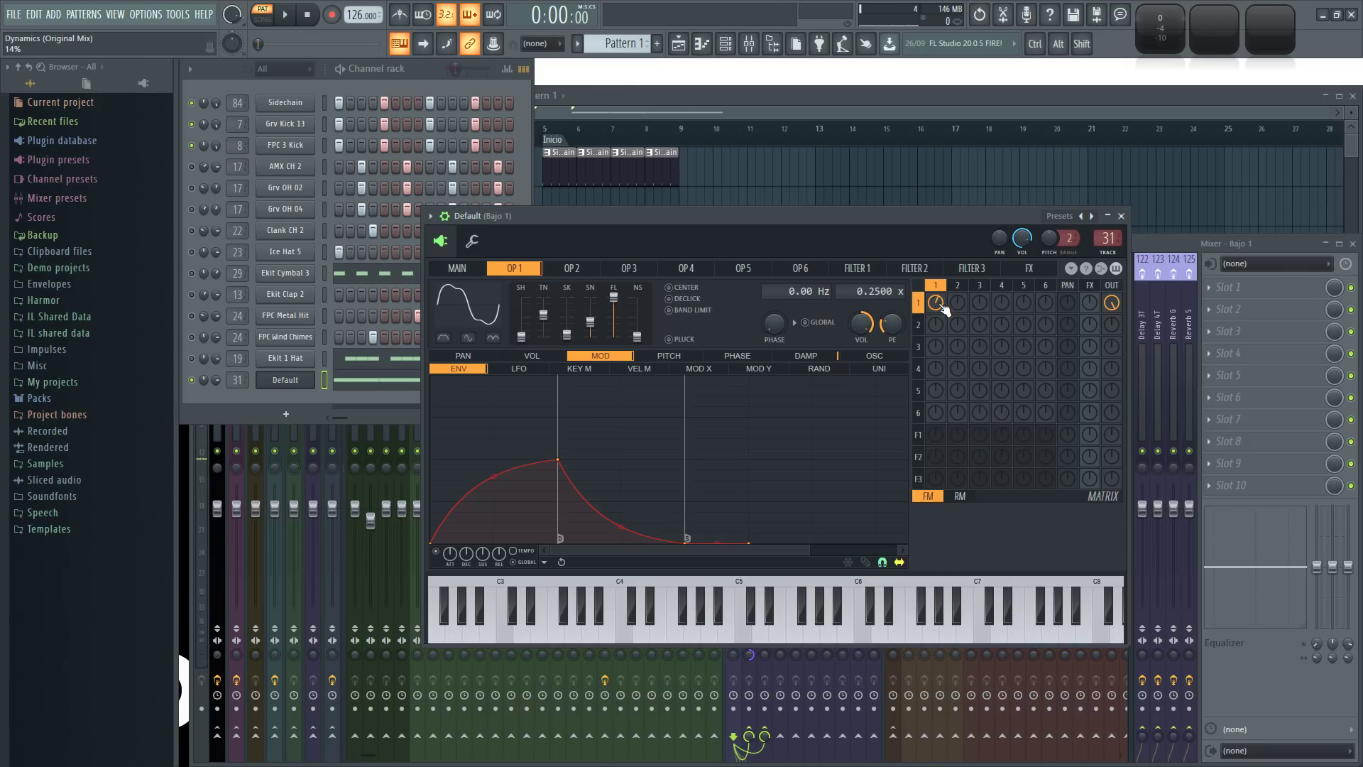
{"action": "key", "text": "space"}
{"action": "left_click_drag", "start_coordinate": [936, 303], "coordinate": [936, 295]}
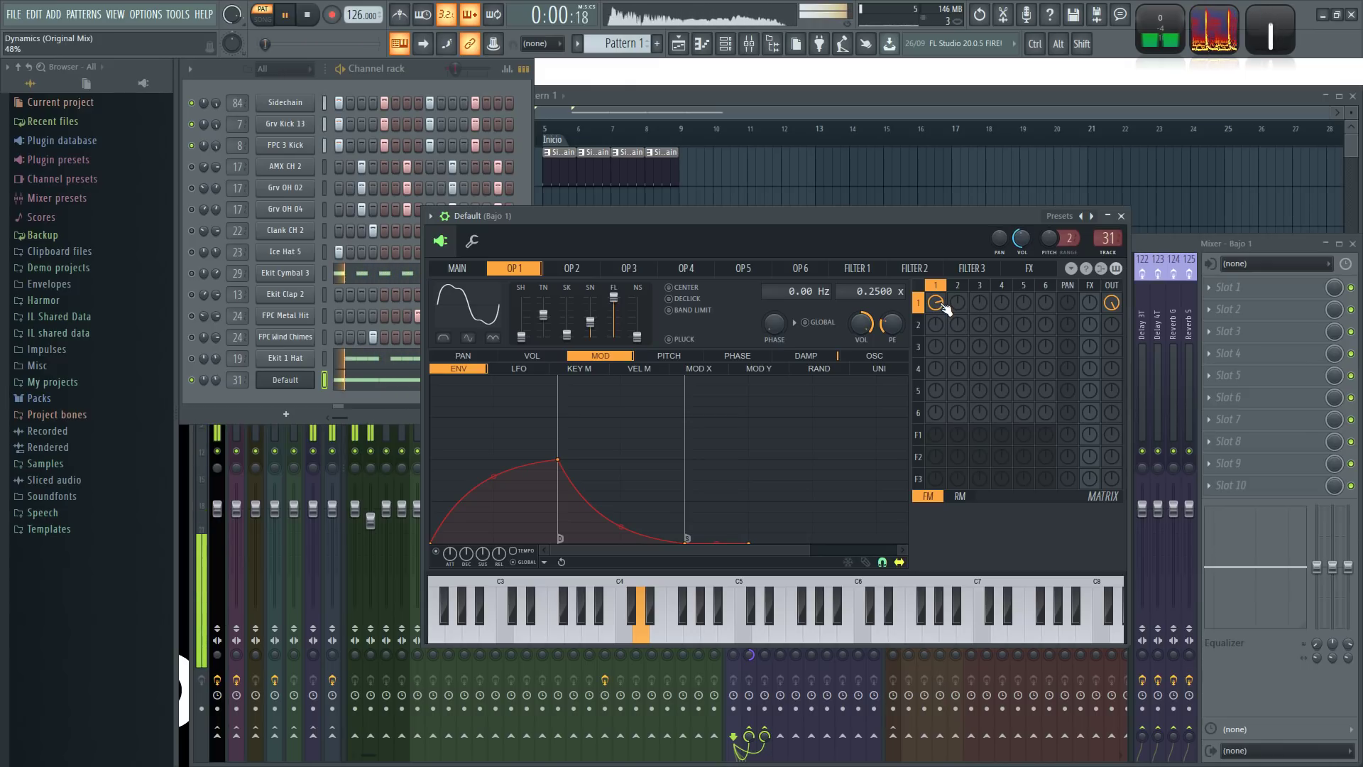
{"action": "key", "text": "space"}
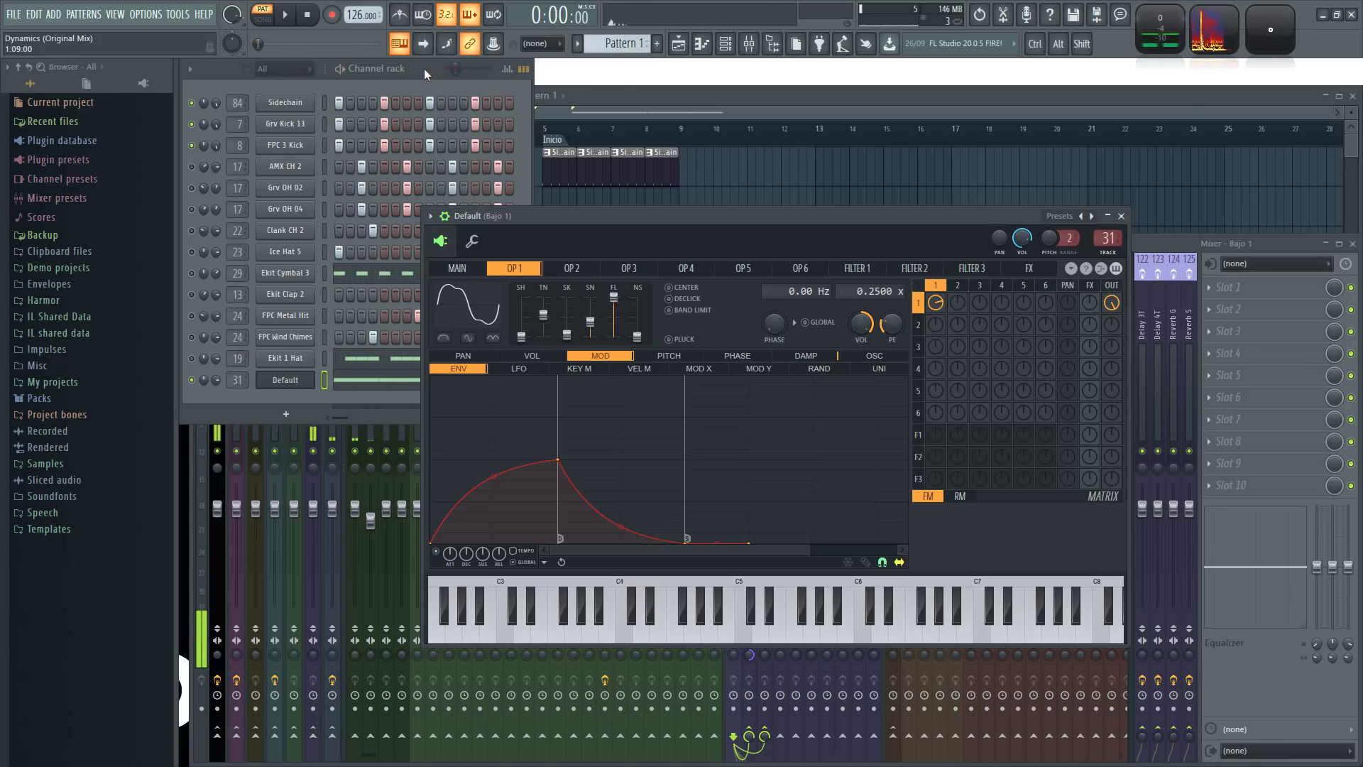
- Reopen the Default bass synth and audition D4, F4 and G4 on it
{"action": "left_click", "coordinate": [424, 68]}
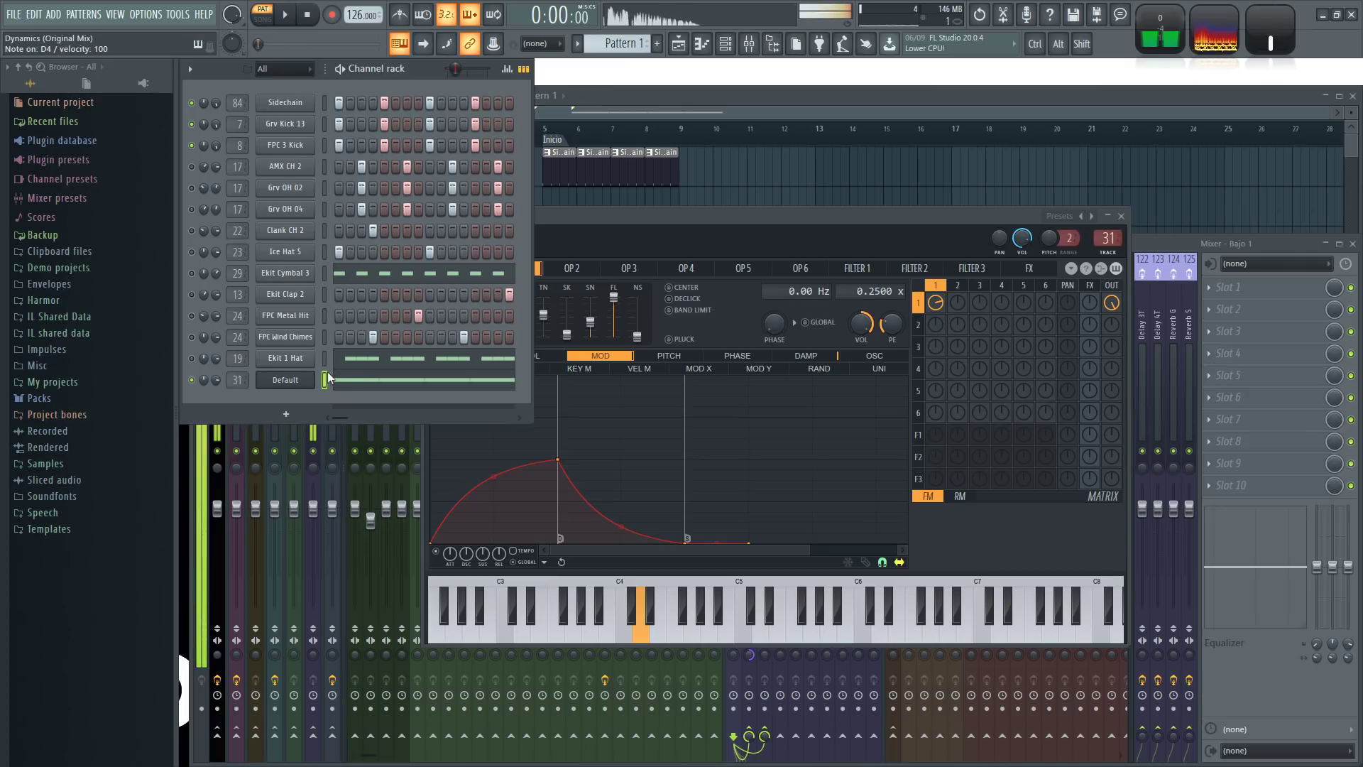
{"action": "left_click", "coordinate": [294, 383]}
{"action": "left_click", "coordinate": [294, 383]}
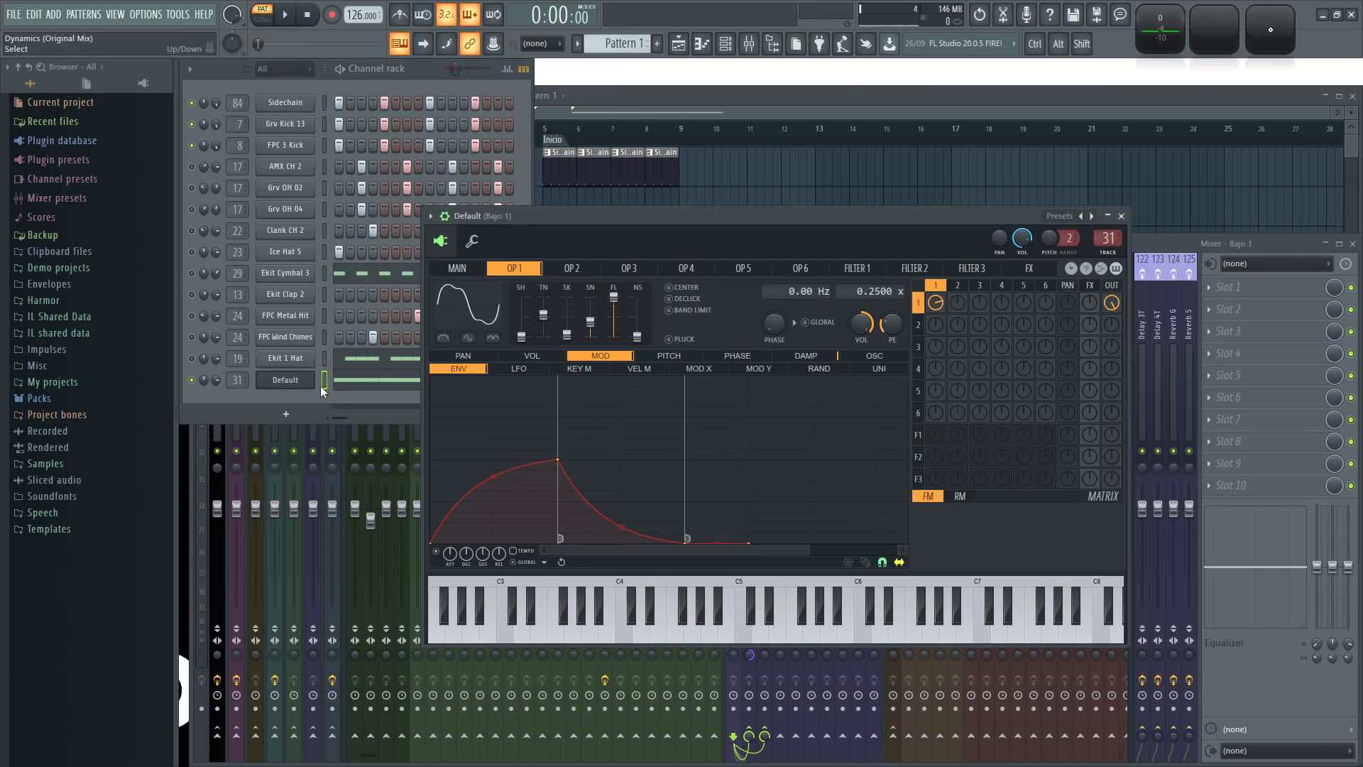
{"action": "key", "text": "x"}
{"action": "key", "text": "v"}
{"action": "key", "text": "b"}
- Open the bass channel's polyphony settings and audition the portamento by alternating D4 and F4
{"action": "left_click", "coordinate": [473, 242]}
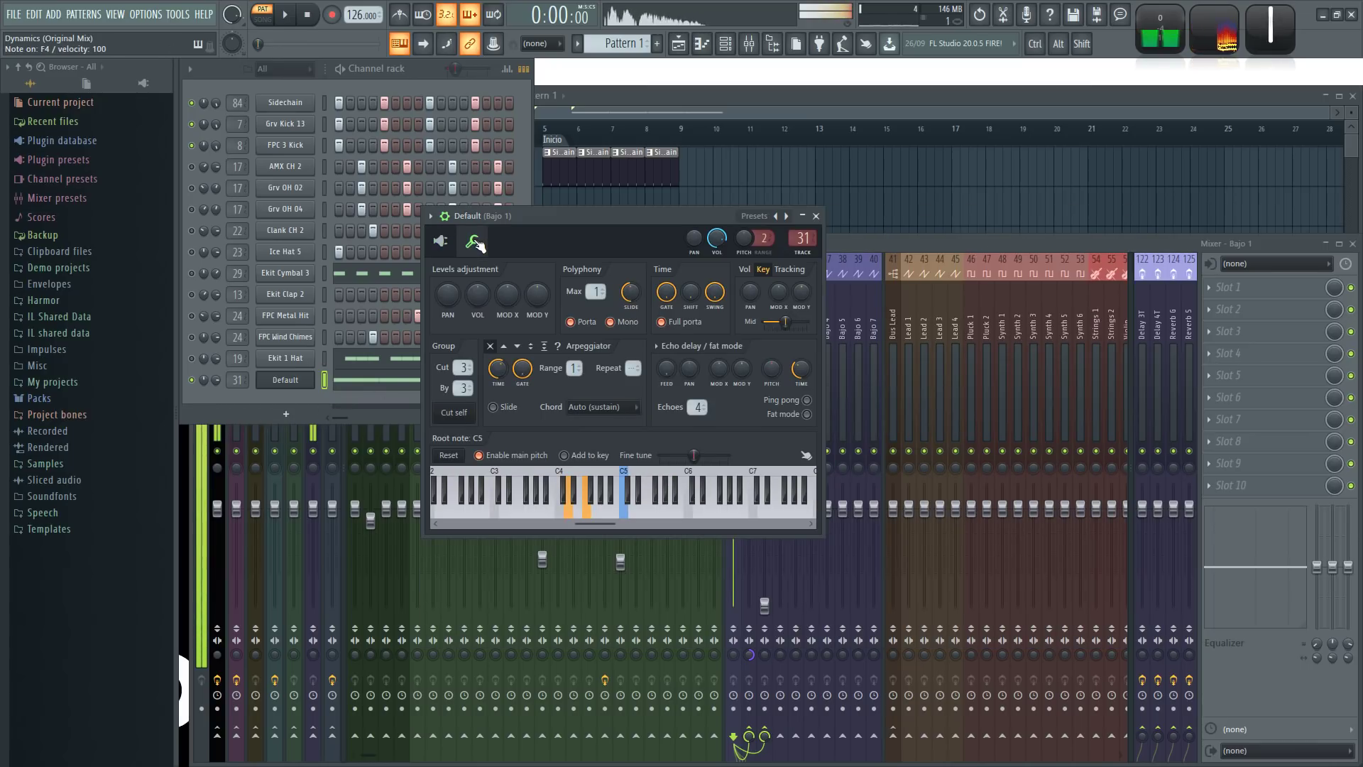
{"action": "key", "text": "x"}
{"action": "key", "text": "v"}
{"action": "key", "text": "x"}
{"action": "key", "text": "v"}
{"action": "key", "text": "x"}
{"action": "key", "text": "v"}
{"action": "key", "text": "x"}
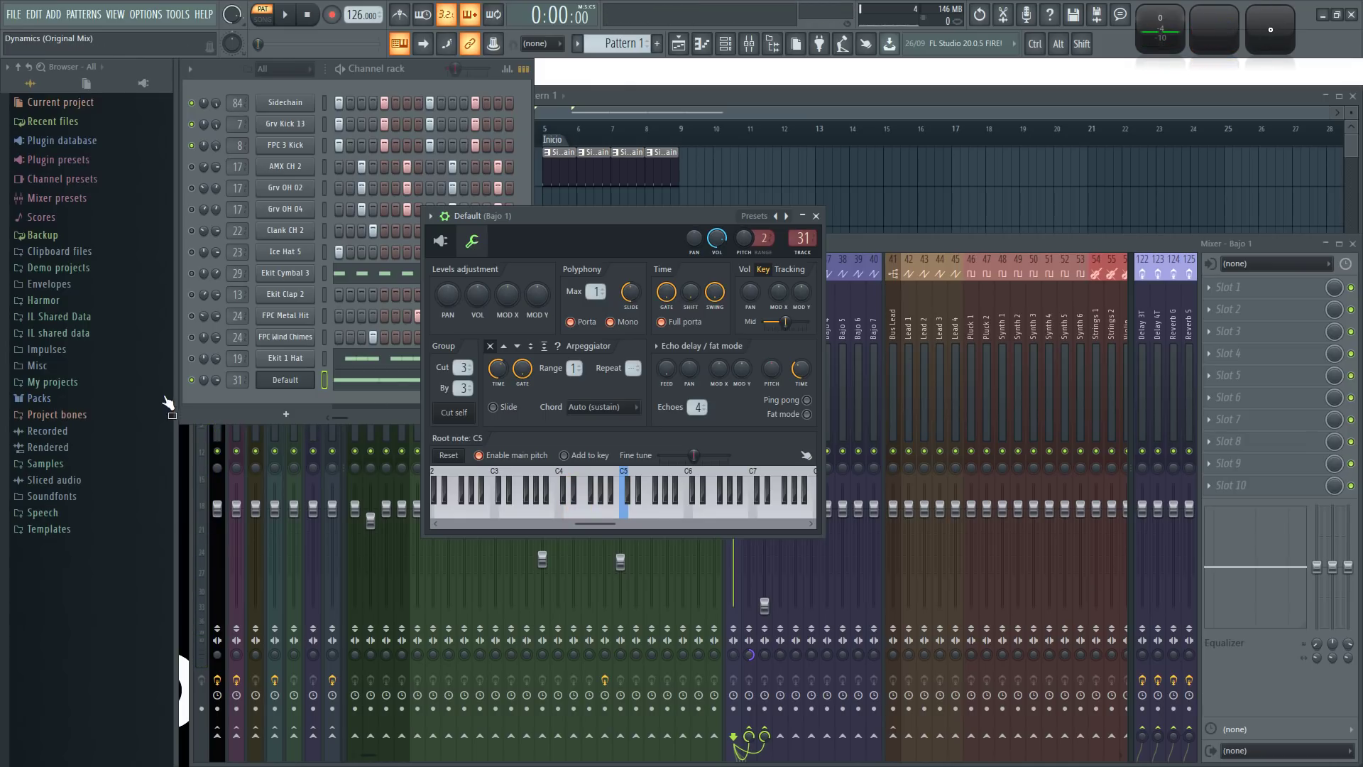
- Mute the Default bass channel's pattern playback and audition D4 and F4 live over the kicks
{"action": "left_click", "coordinate": [197, 387]}
{"action": "key", "text": "space"}
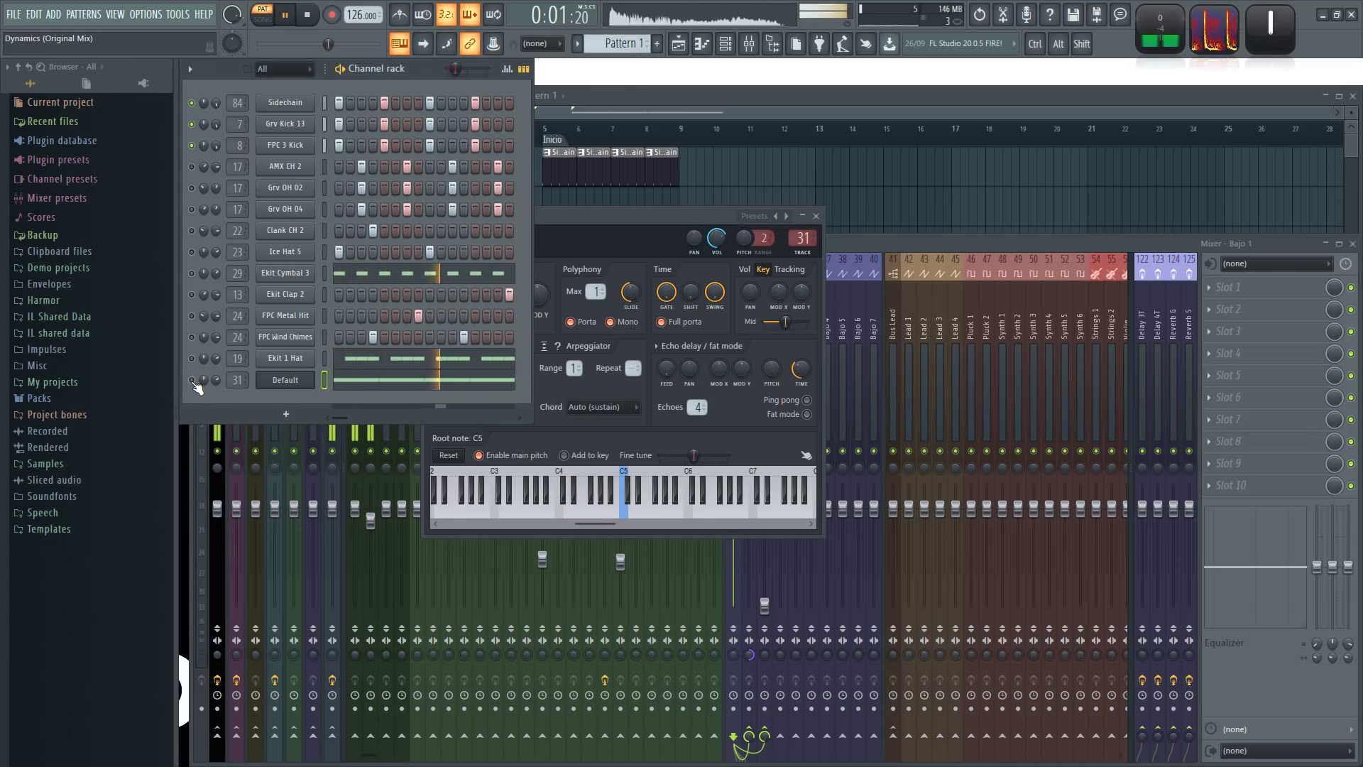
{"action": "key", "text": "x"}
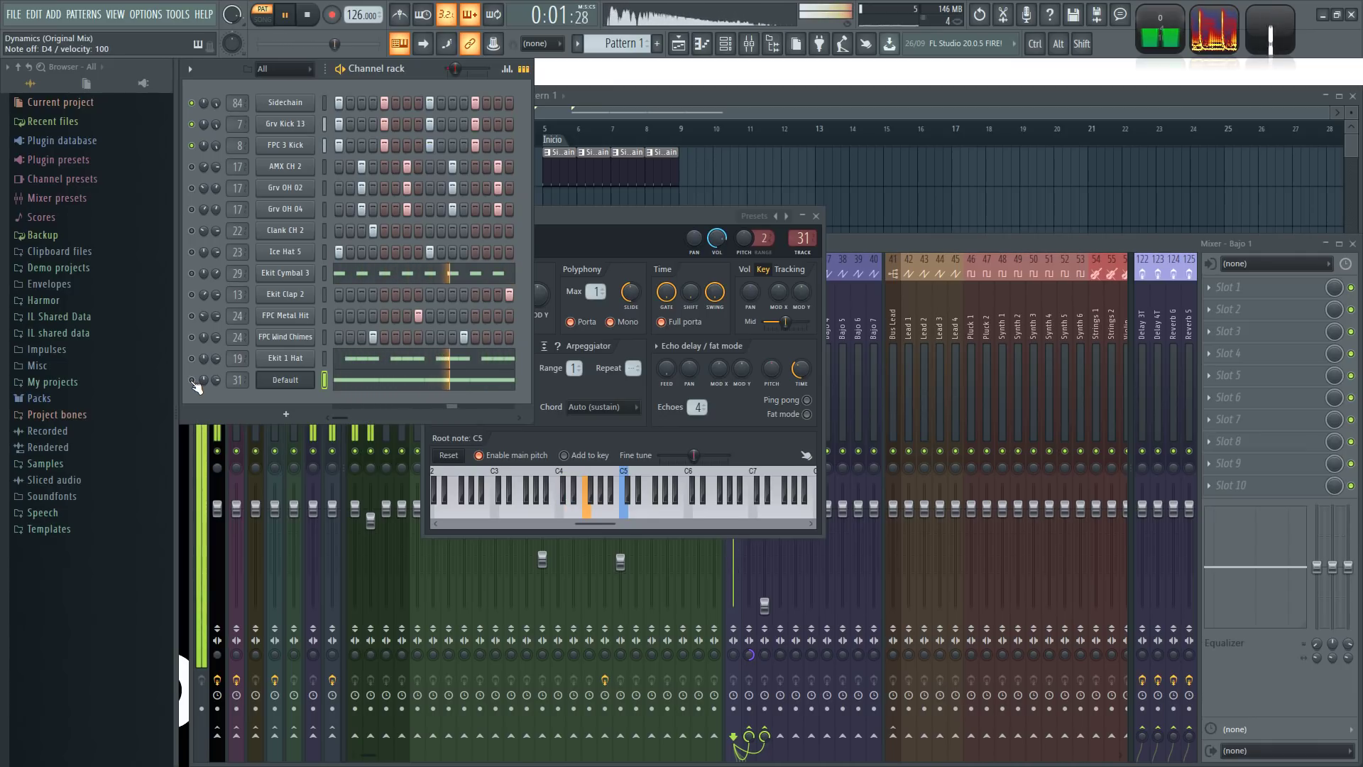
{"action": "key", "text": "space"}
- Open the Default bass channel's note pattern and delete its last three D4 notes, keeping only the first
{"action": "left_click", "coordinate": [352, 384]}
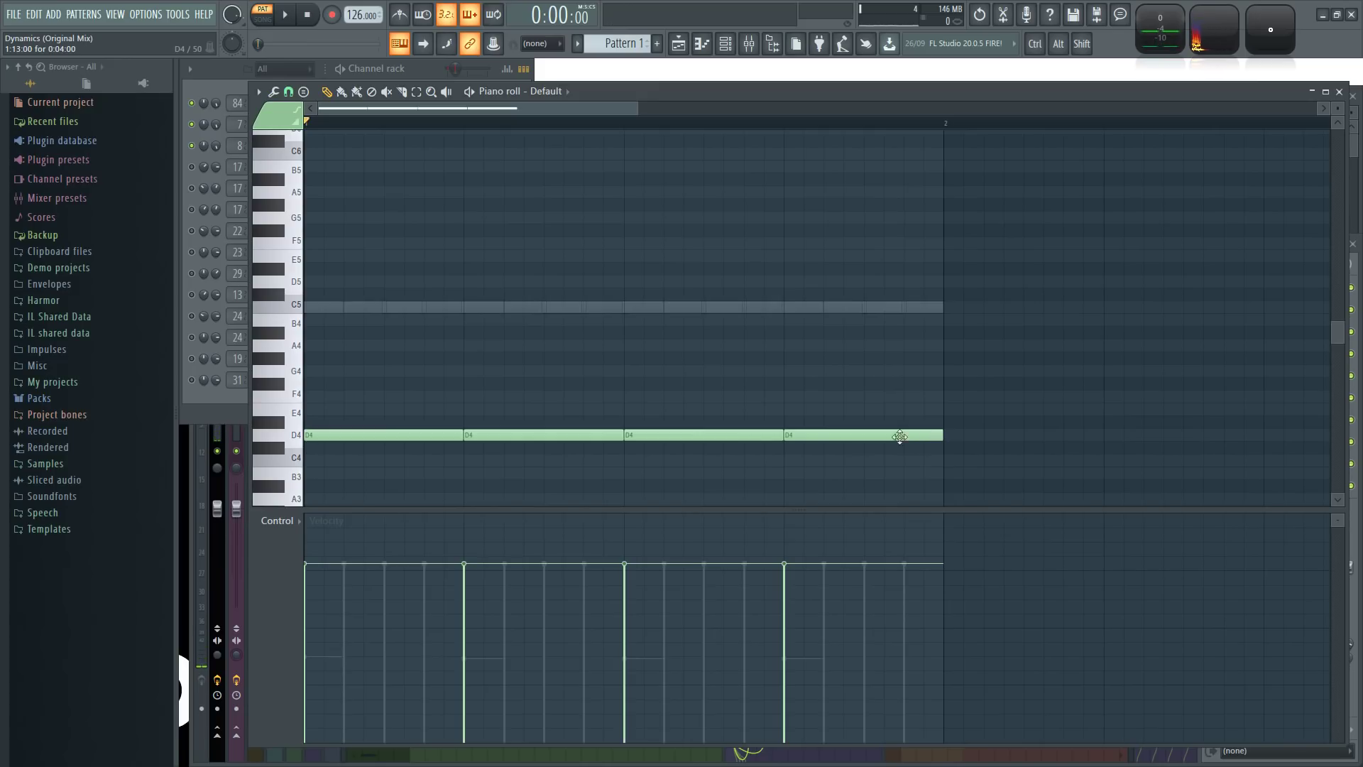
{"action": "right_click", "coordinate": [845, 435]}
{"action": "right_click", "coordinate": [682, 435]}
{"action": "right_click", "coordinate": [586, 434]}
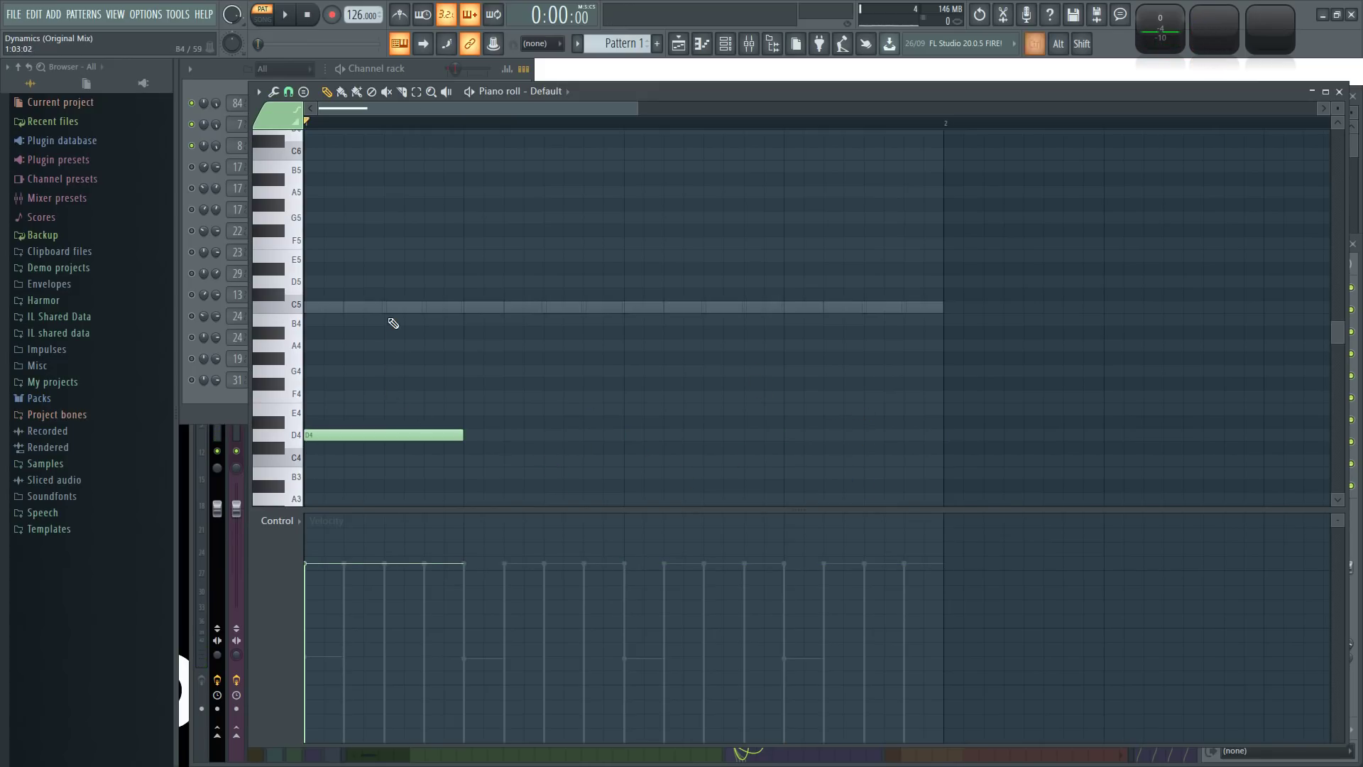
- Add a one-step F4 note at step 3 of bar 1, above the D4 note, and play the pattern
{"action": "scroll", "coordinate": [393, 323], "scroll_direction": "up", "scroll_amount": 3}
{"action": "key", "text": "space"}
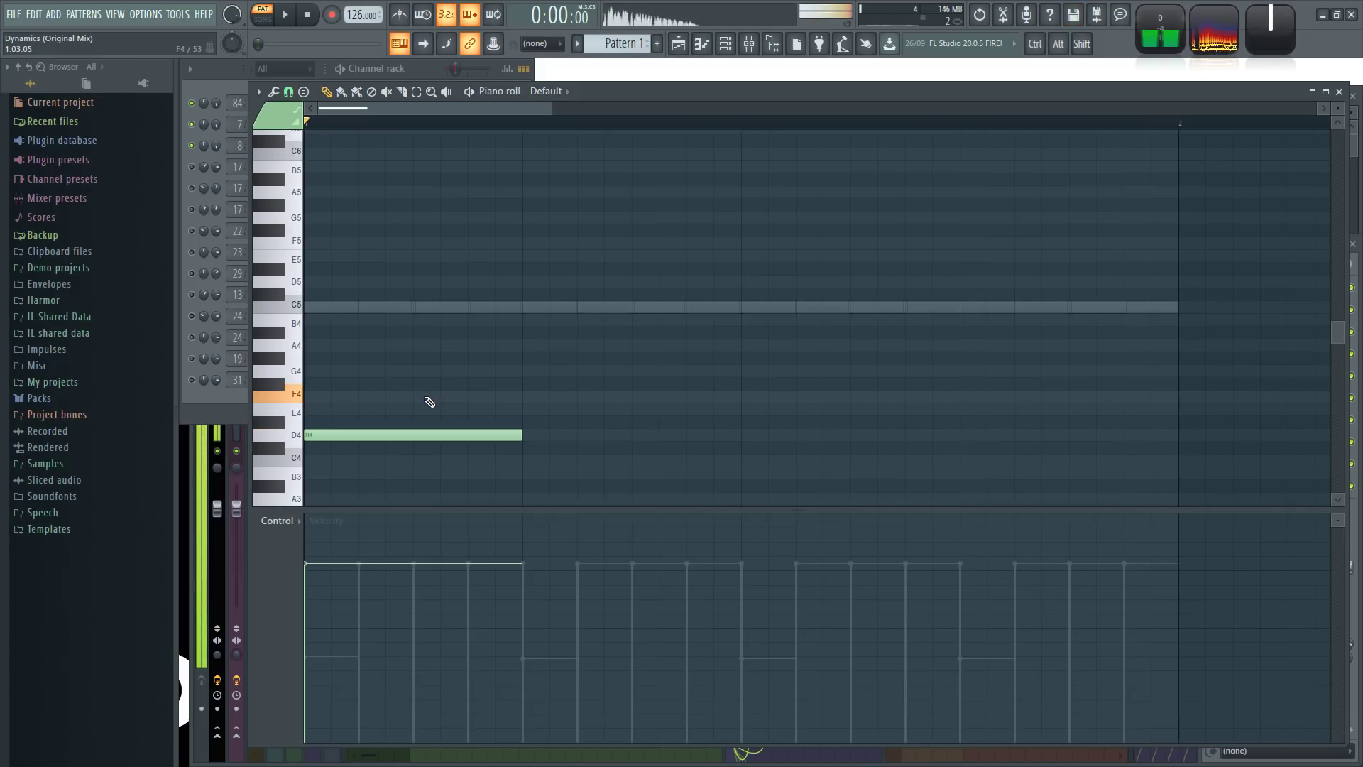
{"action": "left_click", "coordinate": [416, 396]}
{"action": "left_click_drag", "start_coordinate": [630, 399], "coordinate": [473, 429]}
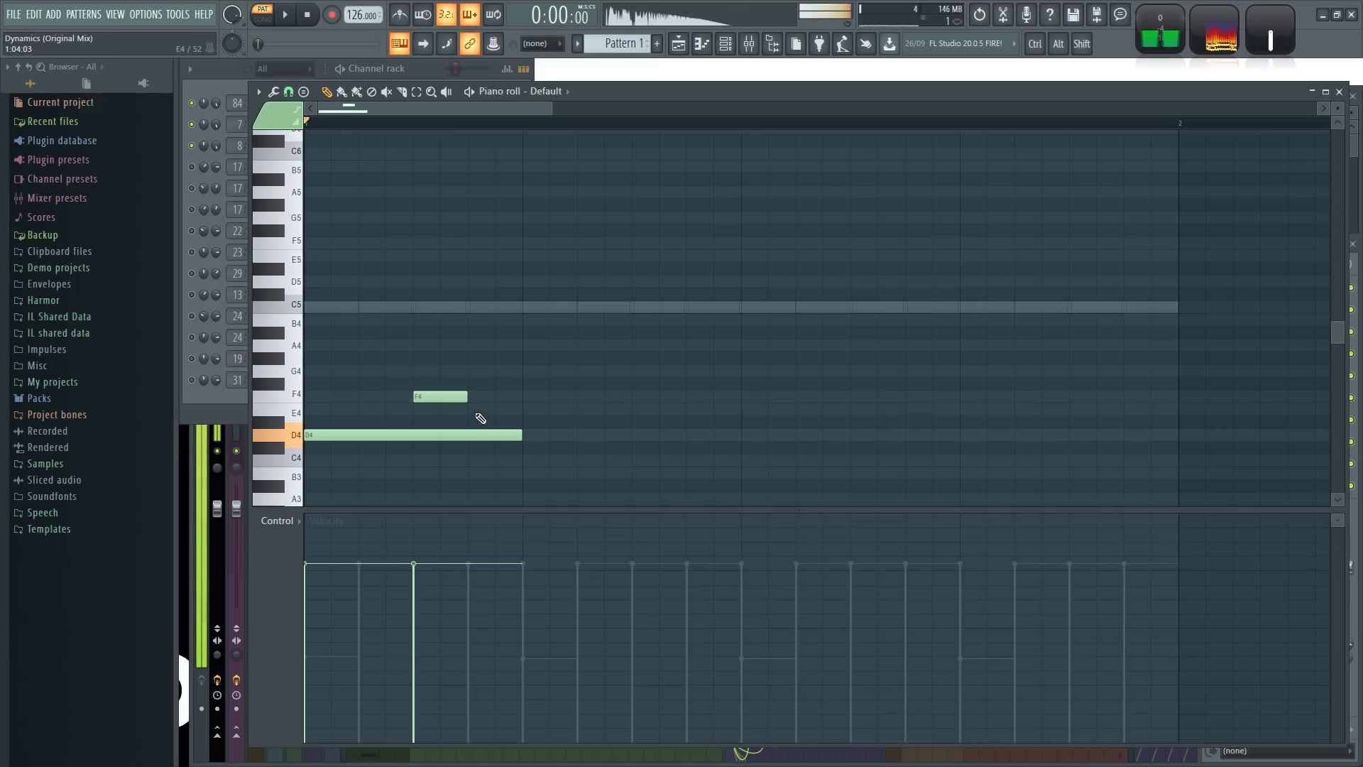
{"action": "key", "text": "space"}
{"action": "key", "text": "space"}
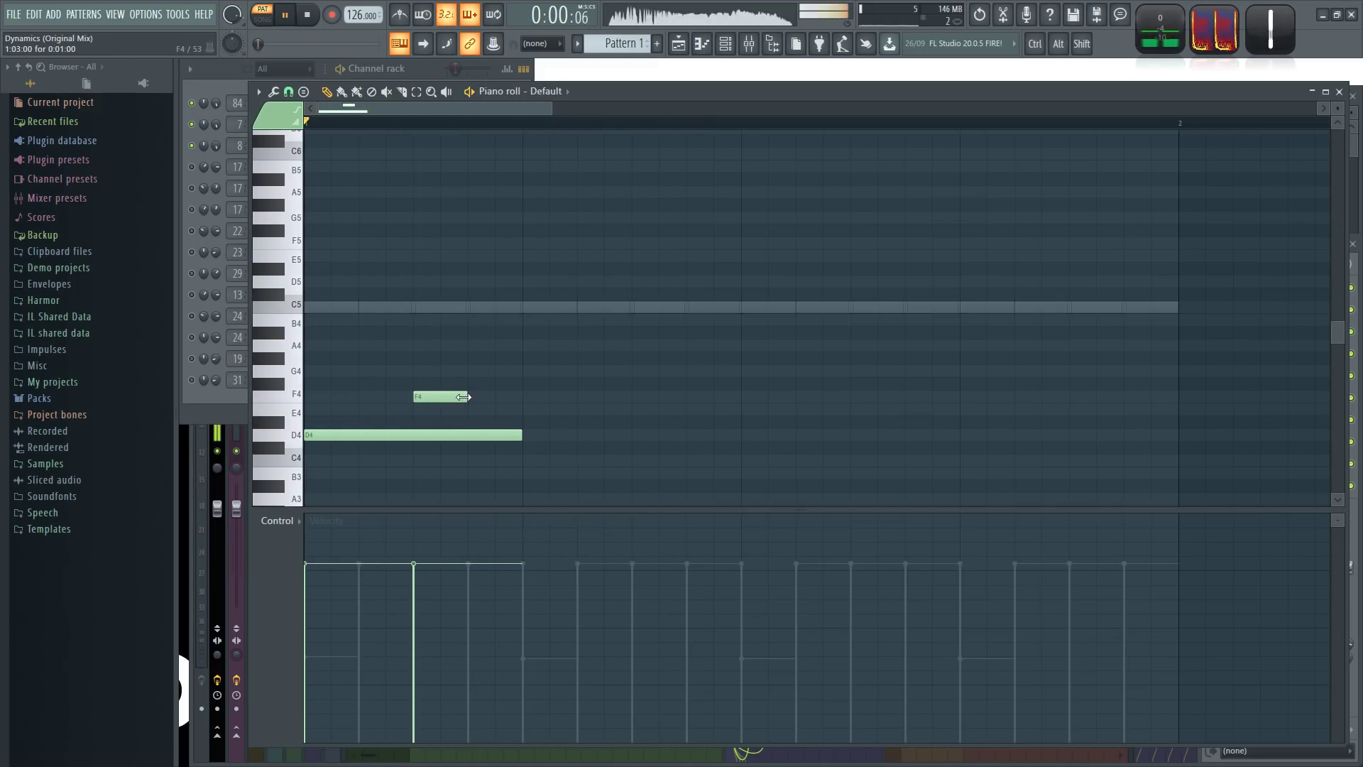
- Unmute the Default bass channel and audition the two-note riff against the kicks, trying a 1.5-step length for the F4 note
{"action": "left_click", "coordinate": [198, 381]}
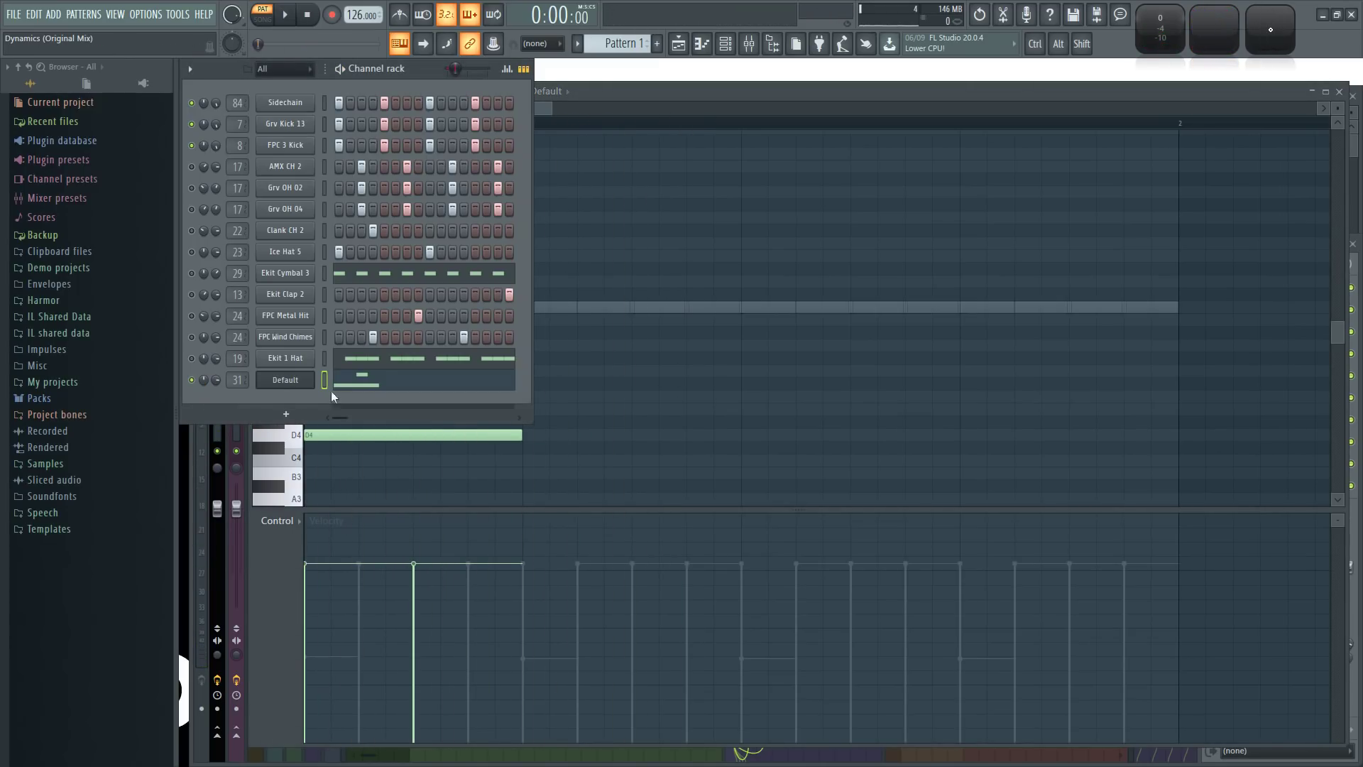
{"action": "left_click", "coordinate": [419, 381]}
{"action": "key", "text": "space"}
{"action": "key", "text": "space"}
{"action": "key", "text": "space"}
{"action": "key", "text": "space"}
{"action": "key", "text": "space"}
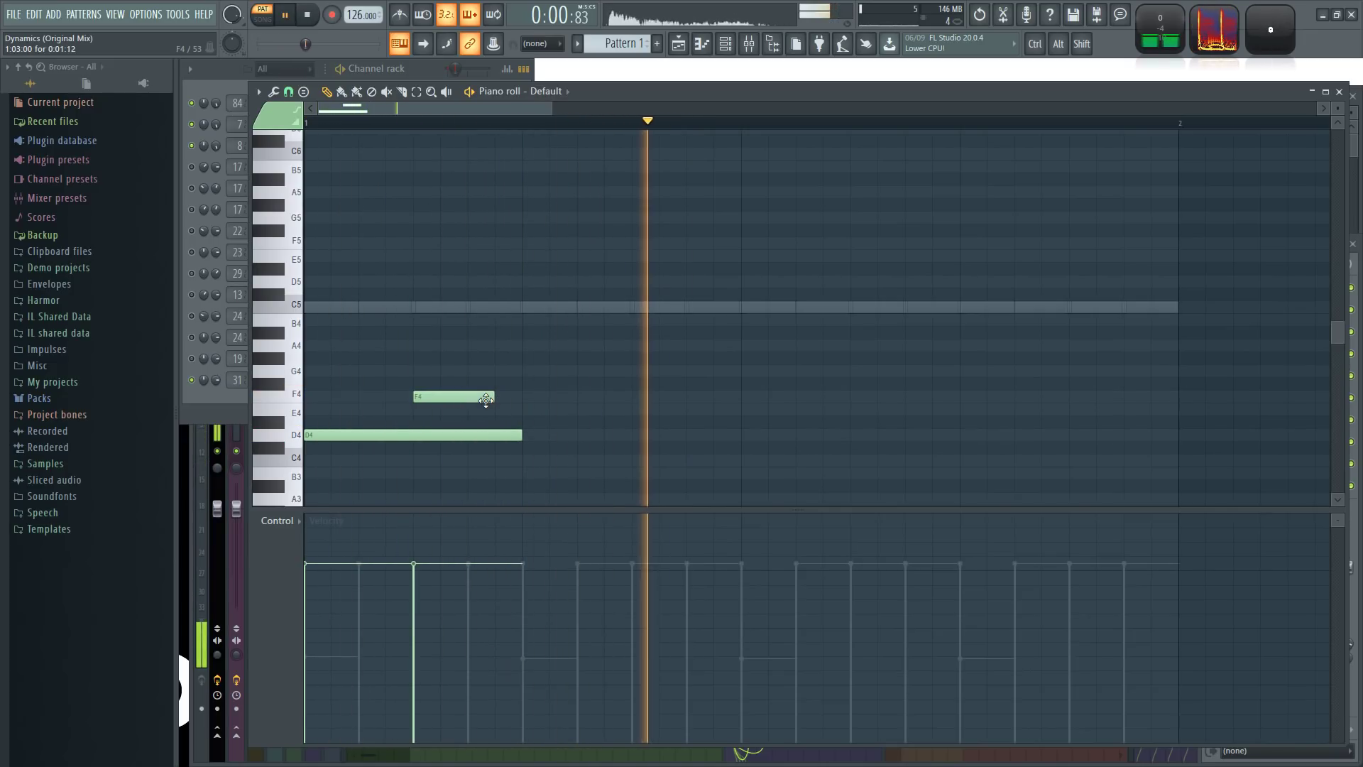
{"action": "key", "text": "space"}
{"action": "key", "text": "space"}
{"action": "key", "text": "space"}
- Select the D4 and F4 notes, duplicate them three times to fill the bar and play the bassline
{"action": "left_click_drag", "start_coordinate": [561, 452], "coordinate": [376, 393]}
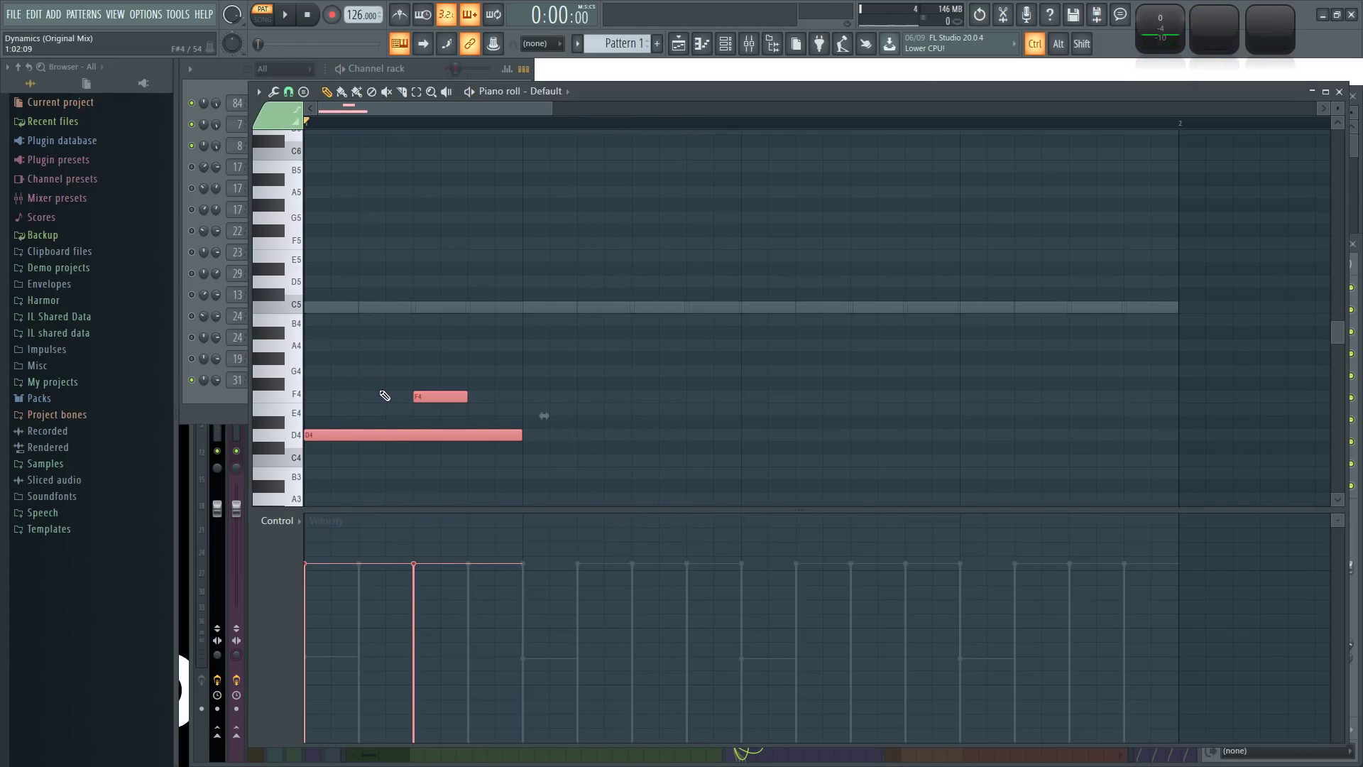
{"action": "key", "text": "ctrl+b"}
{"action": "key", "text": "ctrl+b"}
{"action": "key", "text": "ctrl+b"}
{"action": "key", "text": "space"}
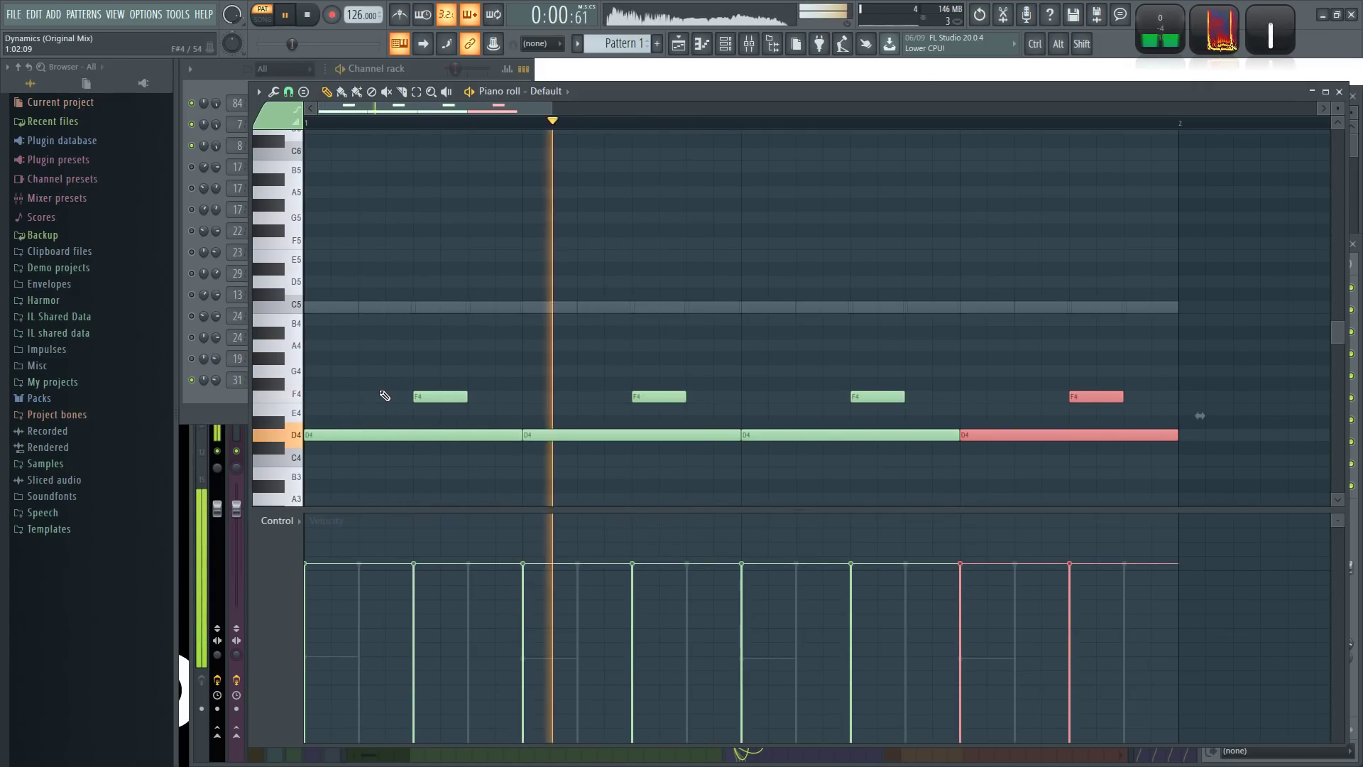
{"action": "key", "text": "ctrl+d"}
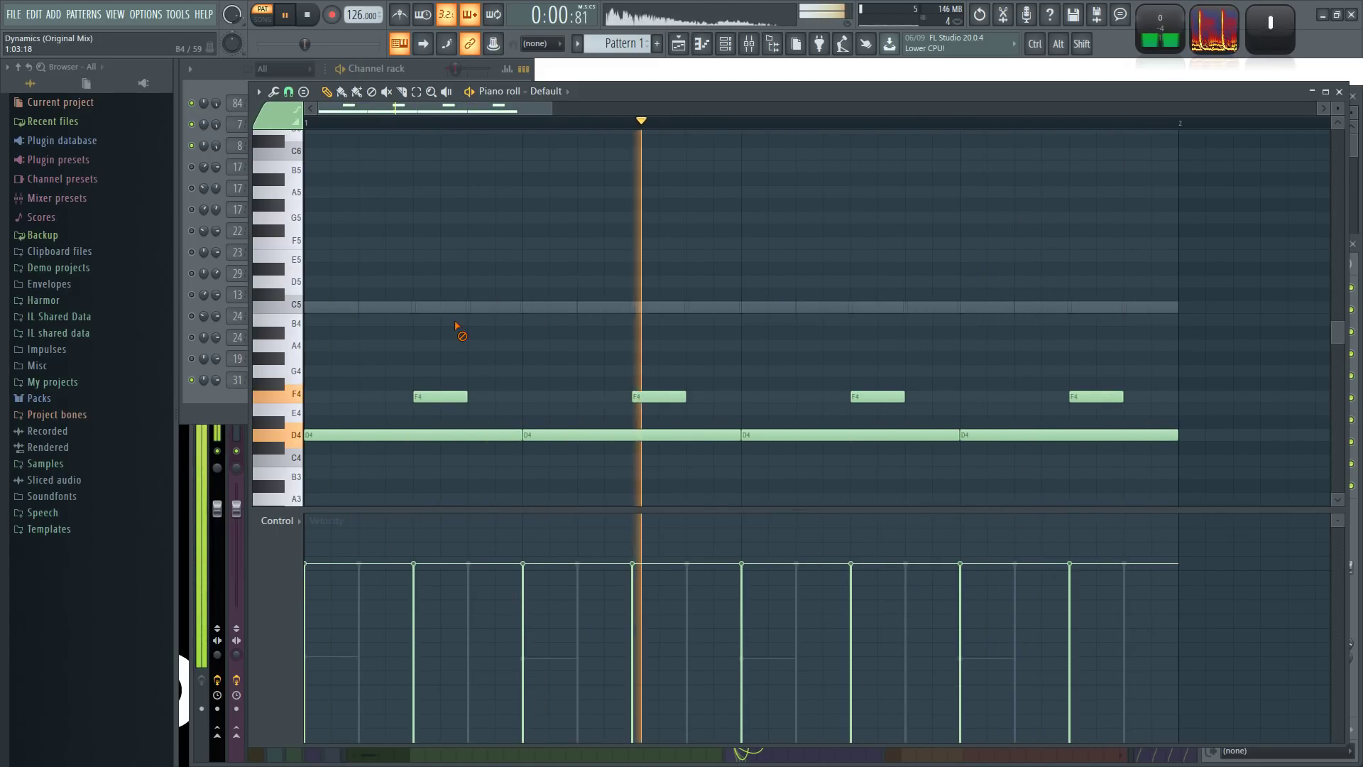
{"action": "key", "text": "space"}
- Try the whole bassline one octave higher against the kicks
{"action": "key", "text": "ctrl+a"}
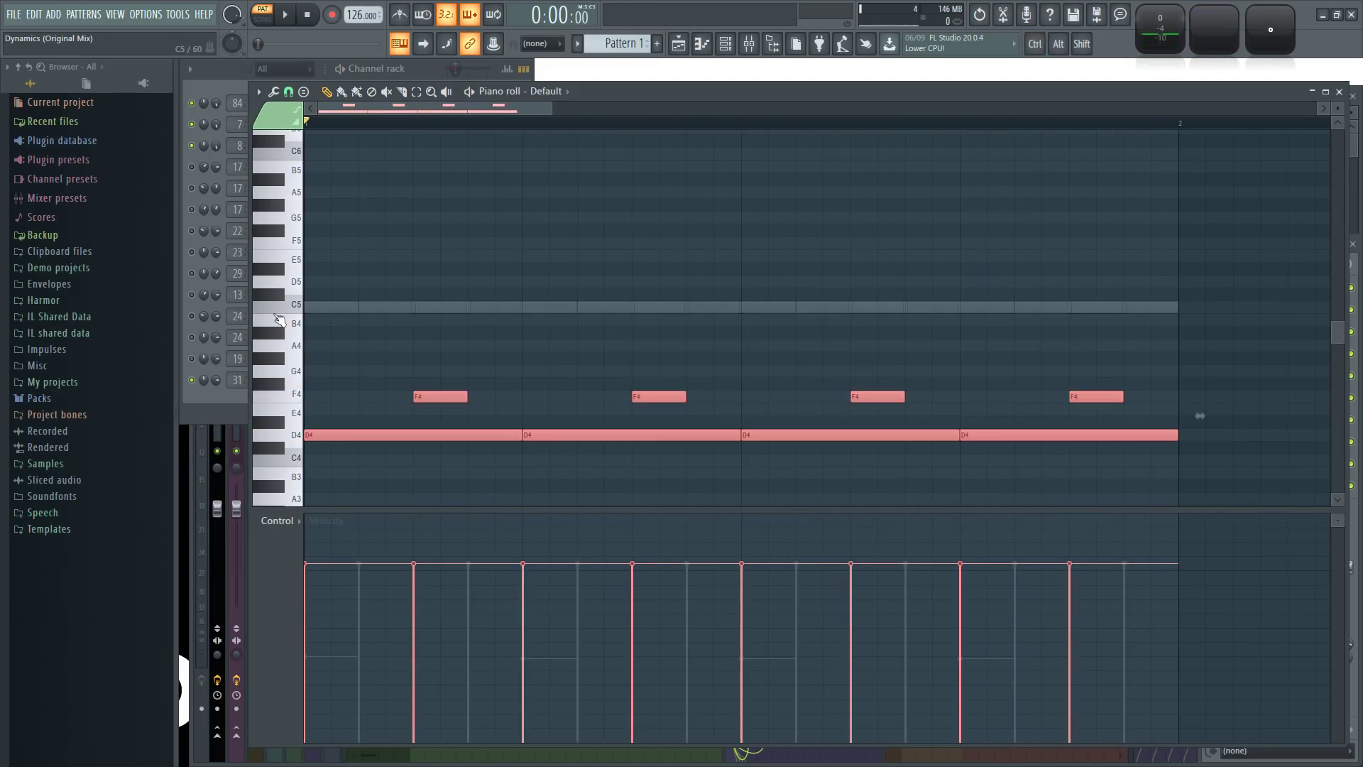
{"action": "key", "text": "ctrl+Up"}
{"action": "key", "text": "space"}
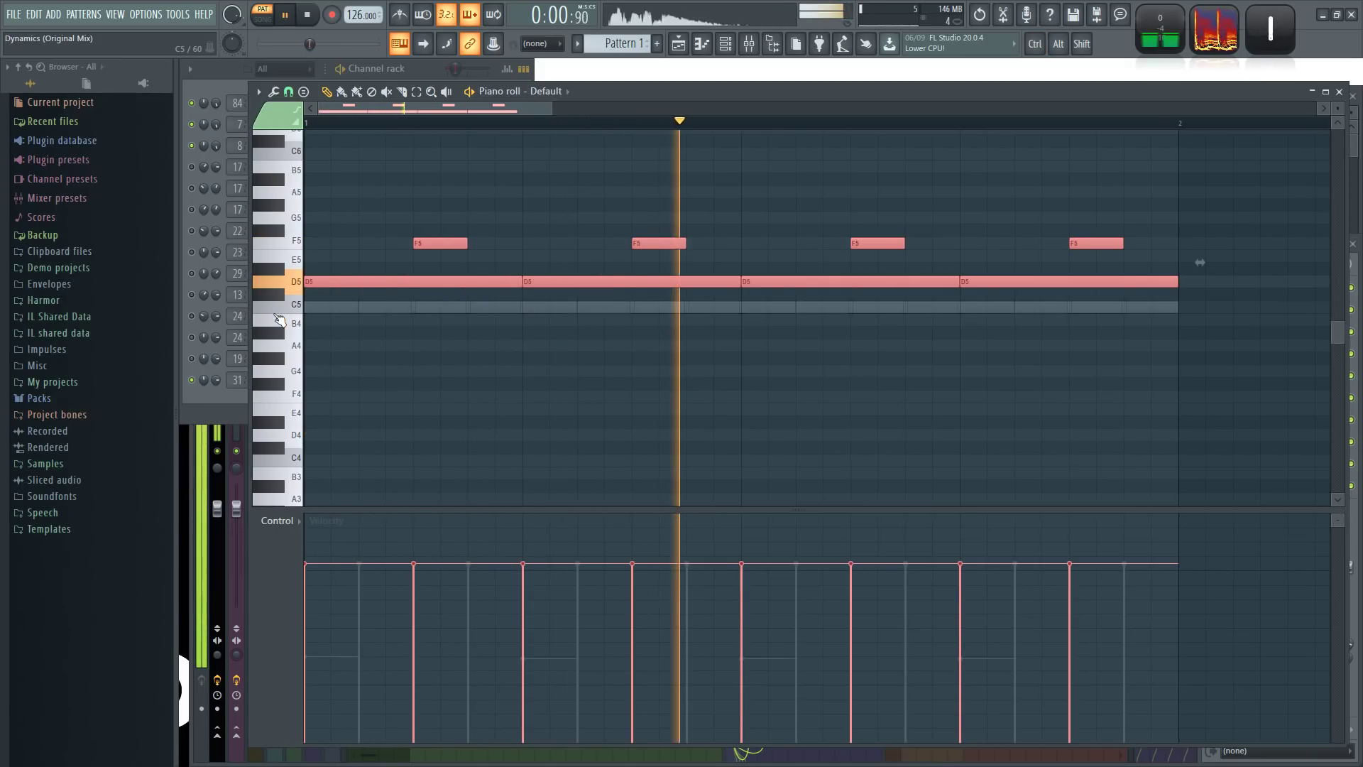
{"action": "key", "text": "ctrl+Down"}
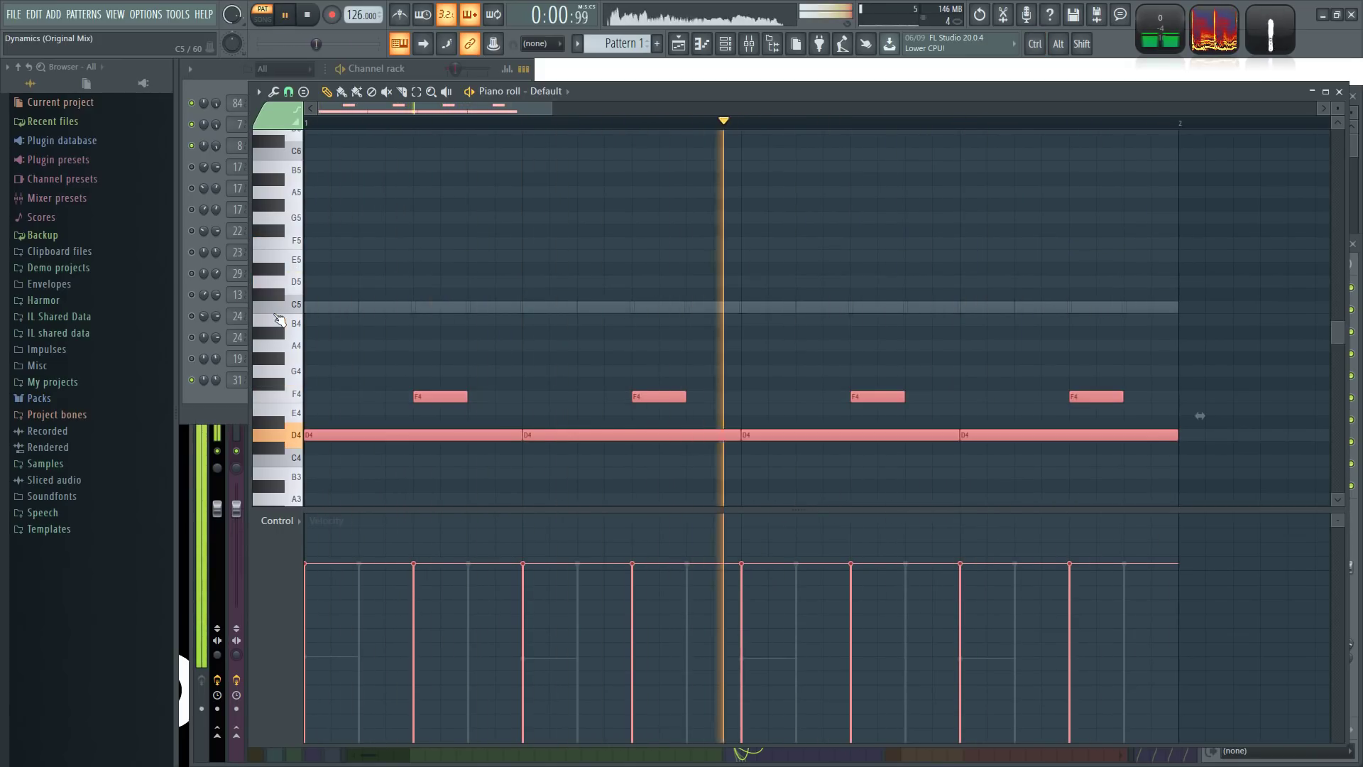
{"action": "key", "text": "ctrl+d"}
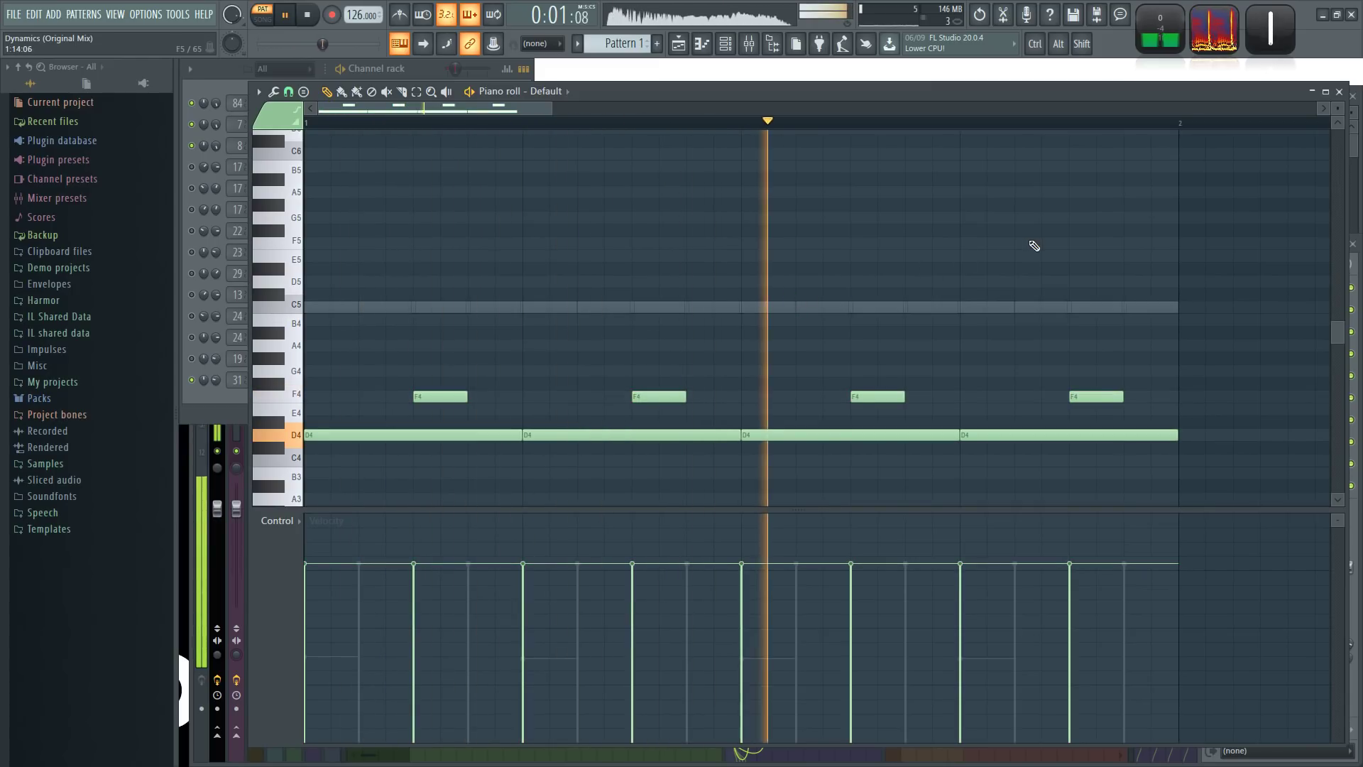
{"action": "key", "text": "space"}
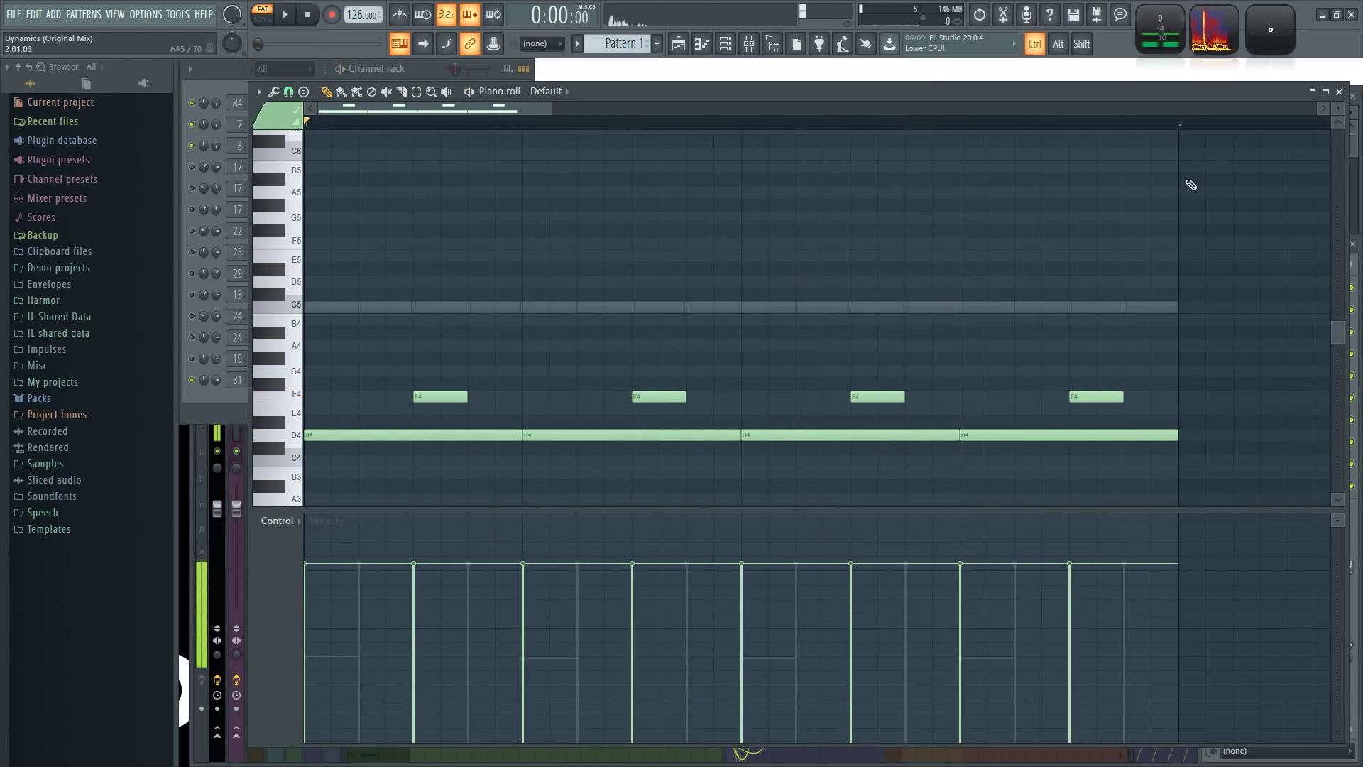
- Close the bass piano roll, play the full pattern with every channel unmuted and save the project
{"action": "left_click", "coordinate": [1346, 92]}
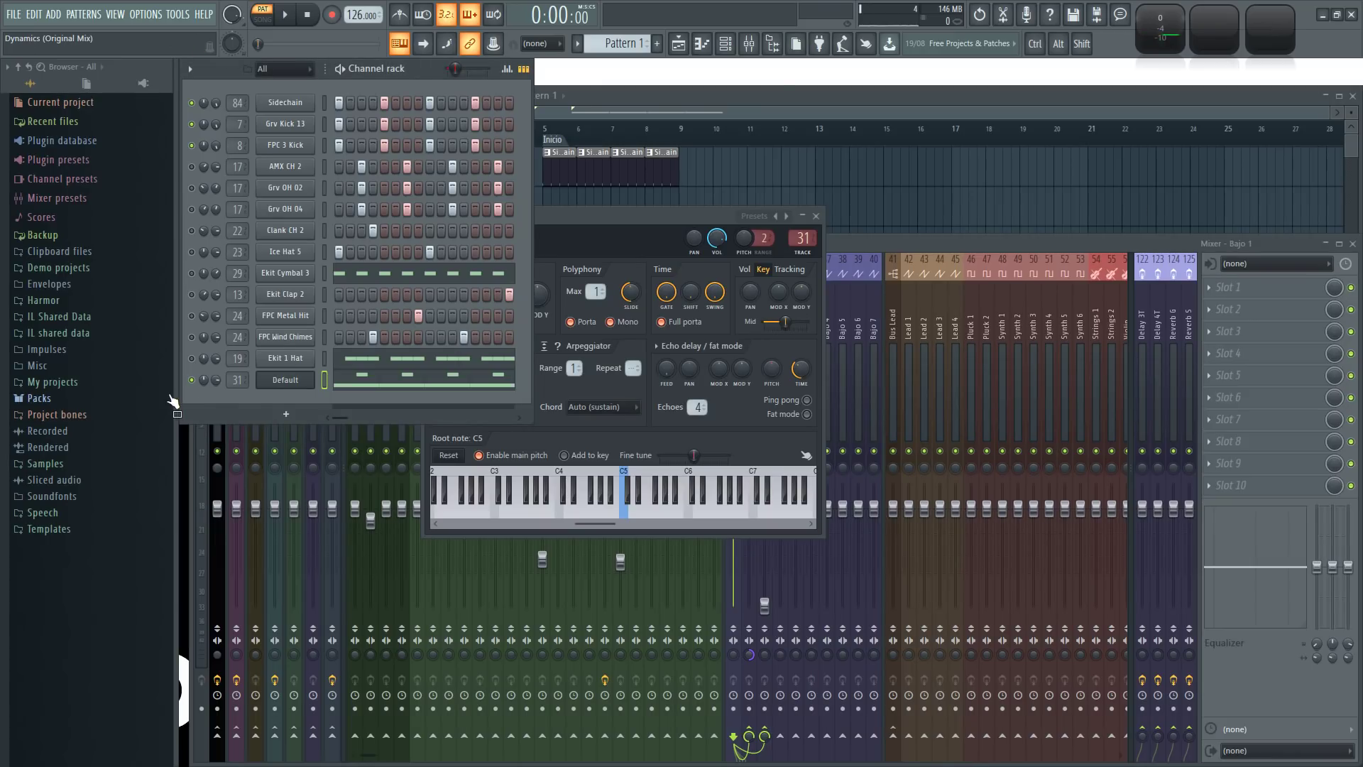
{"action": "key", "text": "space"}
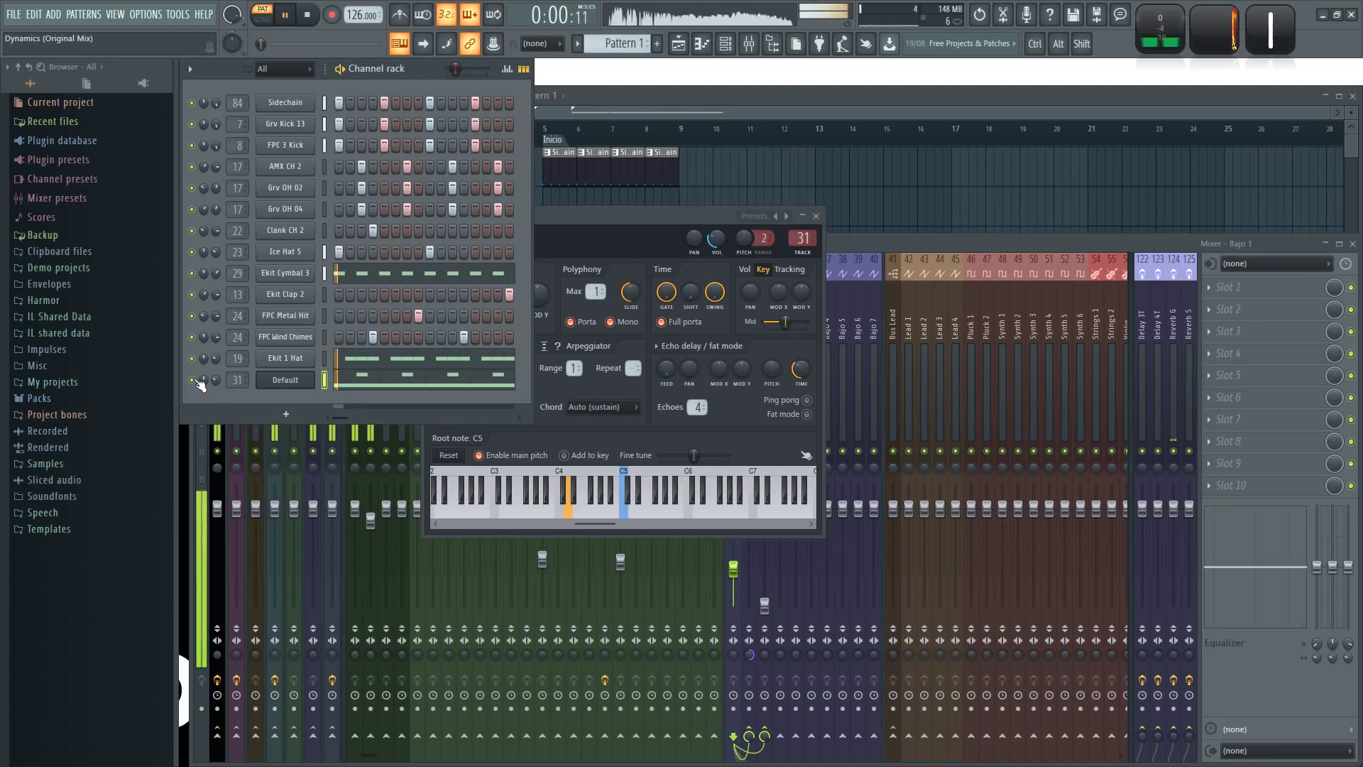
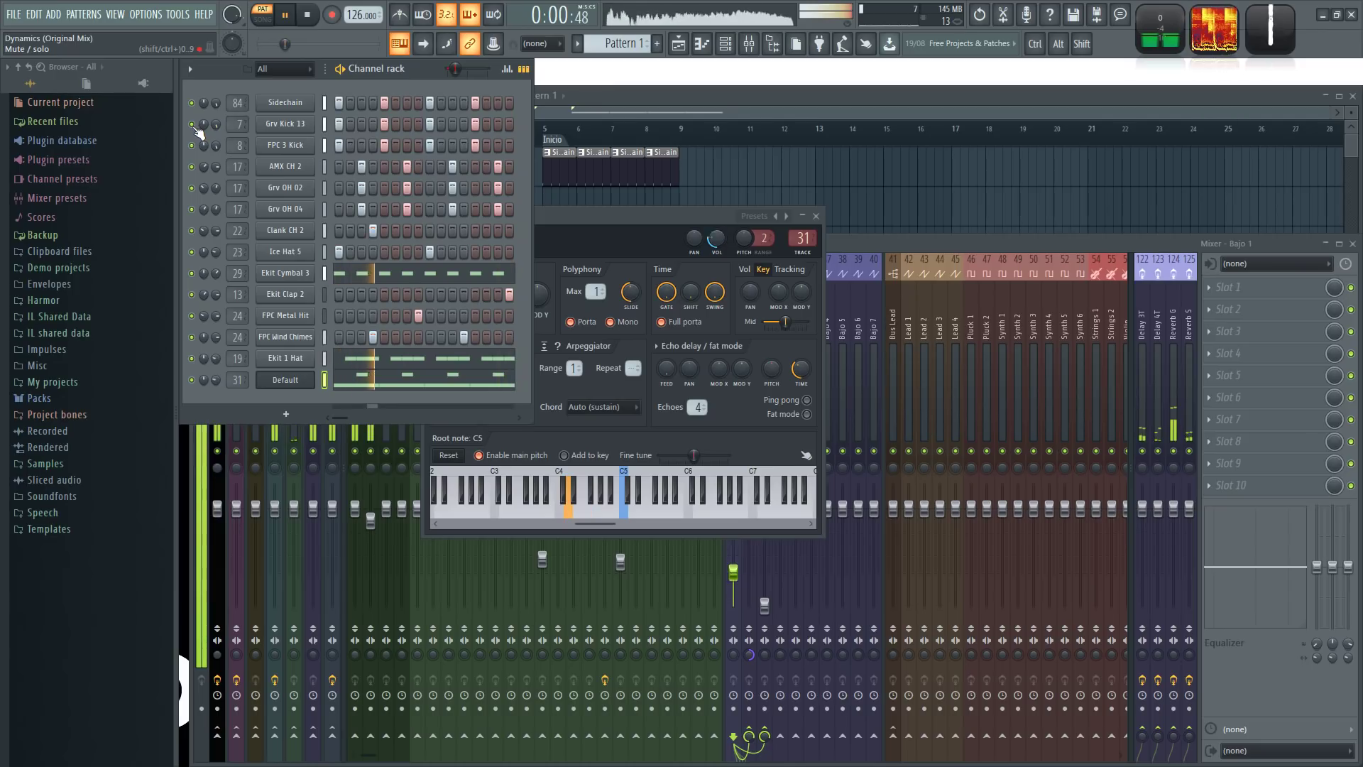
{"action": "left_click", "coordinate": [191, 124]}
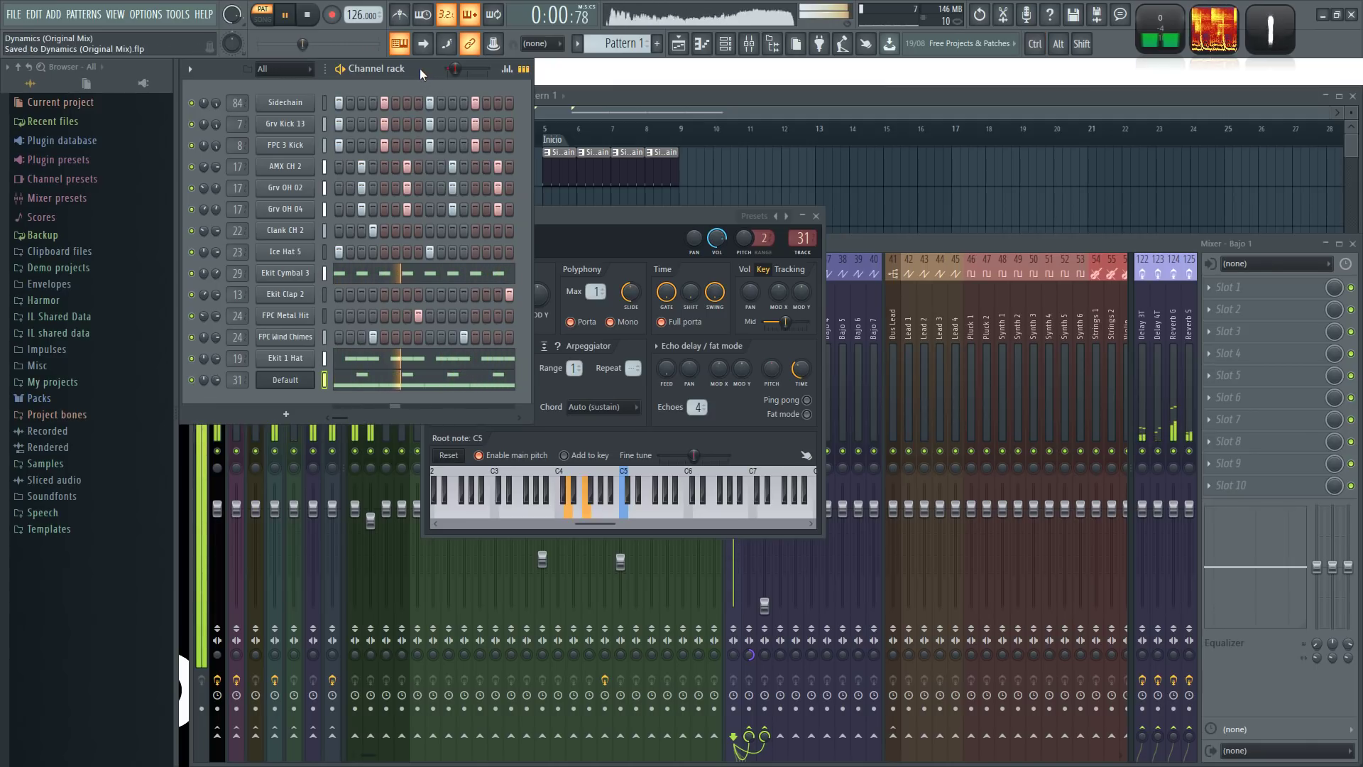
{"action": "key", "text": "space"}
- Reopen the Default bass synth, solo its channel and show the Operator 1 settings
{"action": "left_click_drag", "start_coordinate": [594, 216], "coordinate": [676, 75]}
{"action": "left_click", "coordinate": [286, 381]}
{"action": "left_click", "coordinate": [286, 380]}
{"action": "key", "text": "space"}
{"action": "right_click", "coordinate": [192, 380]}
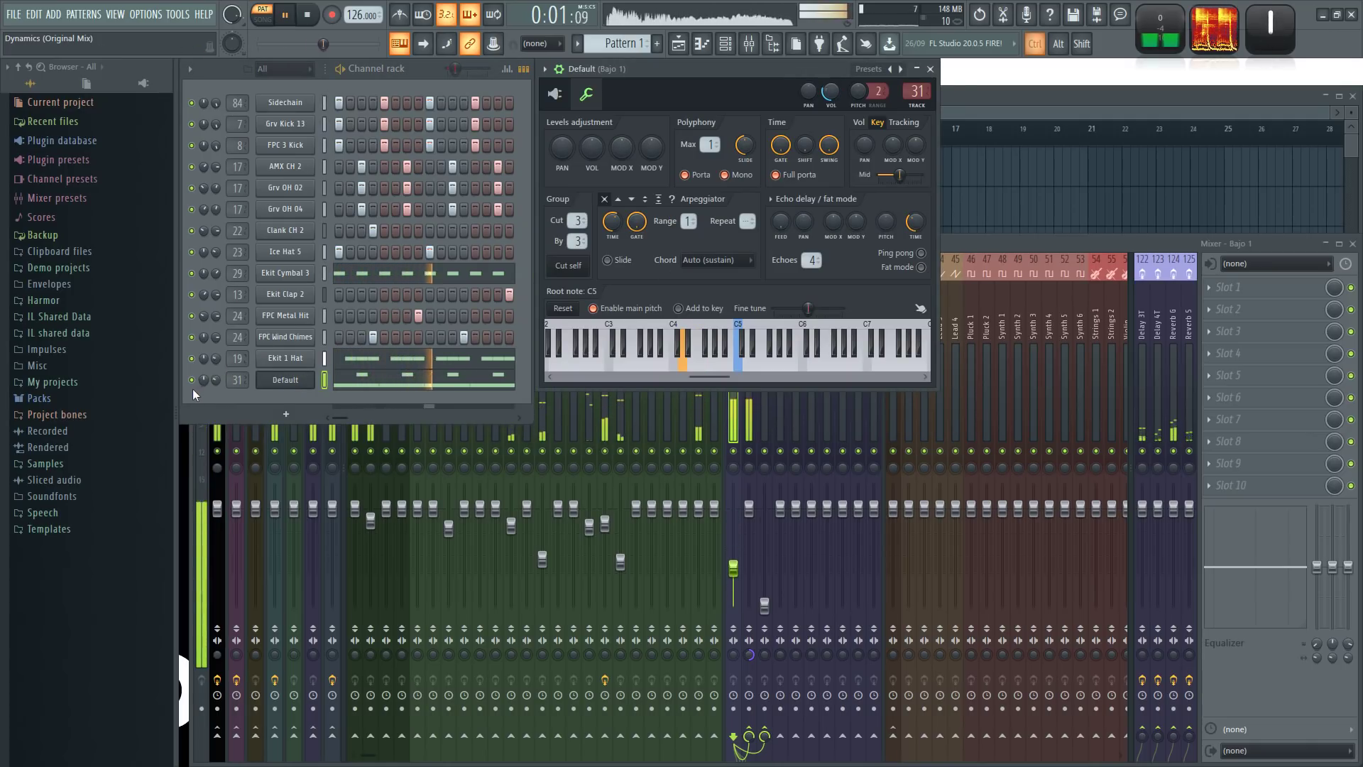
{"action": "key", "text": "space"}
{"action": "left_click", "coordinate": [555, 93]}
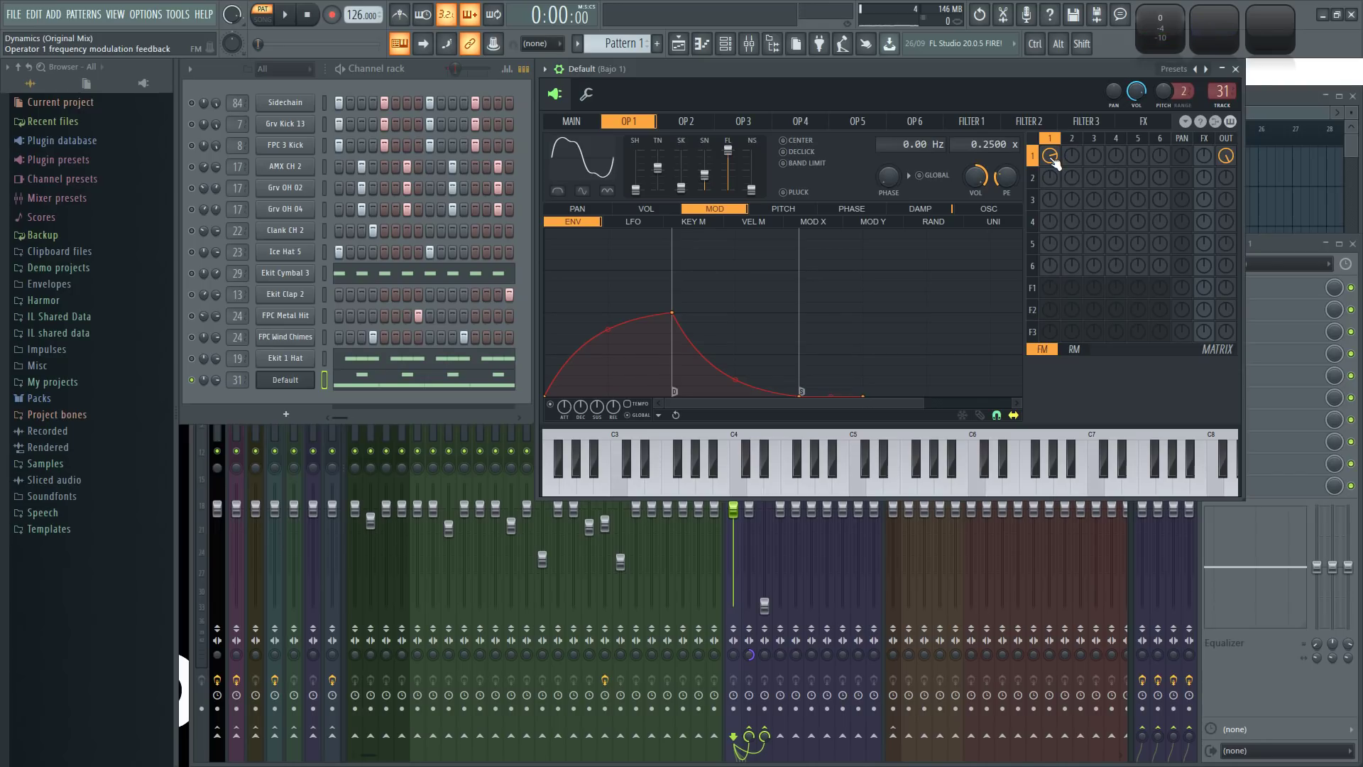
- Set Operator 1's self-modulation in the FM matrix to 55% and compare the bass alone and with all channels
{"action": "key", "text": "space"}
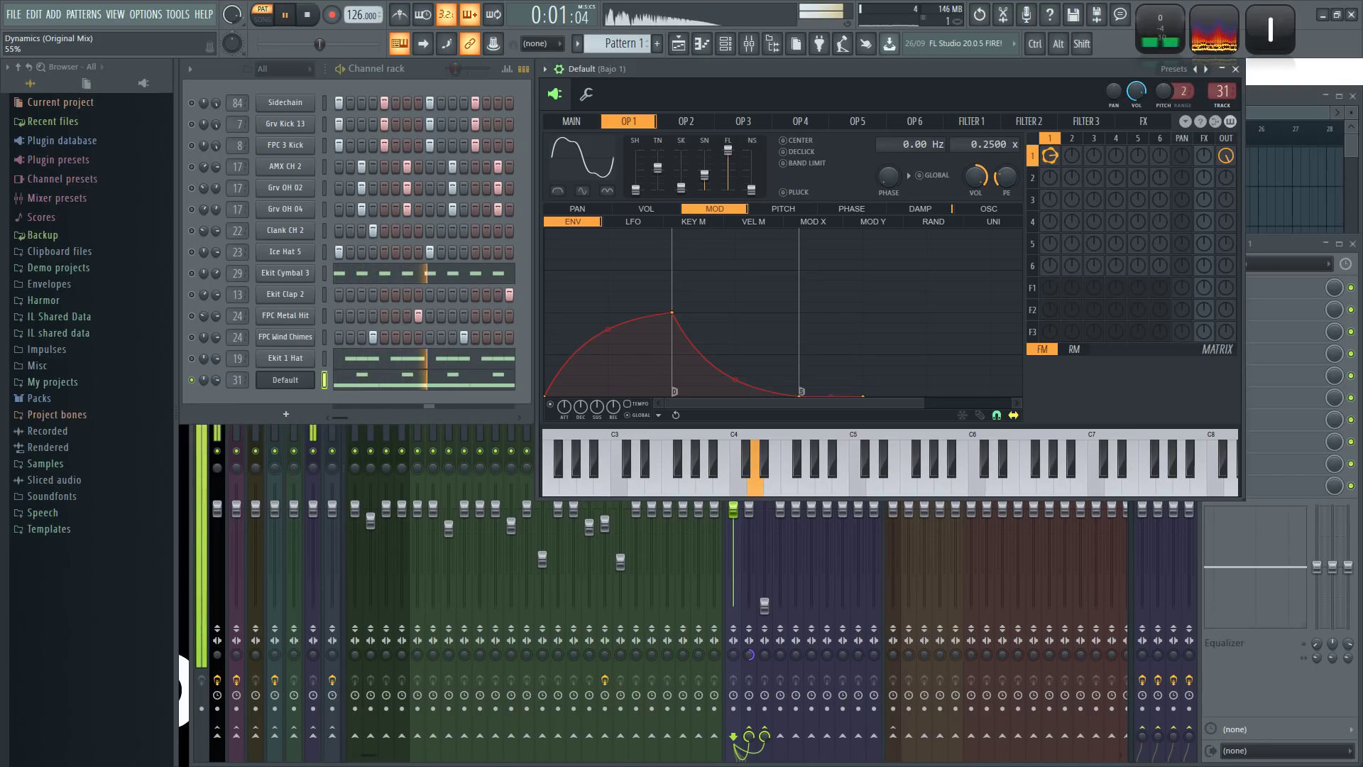
{"action": "right_click", "coordinate": [192, 380]}
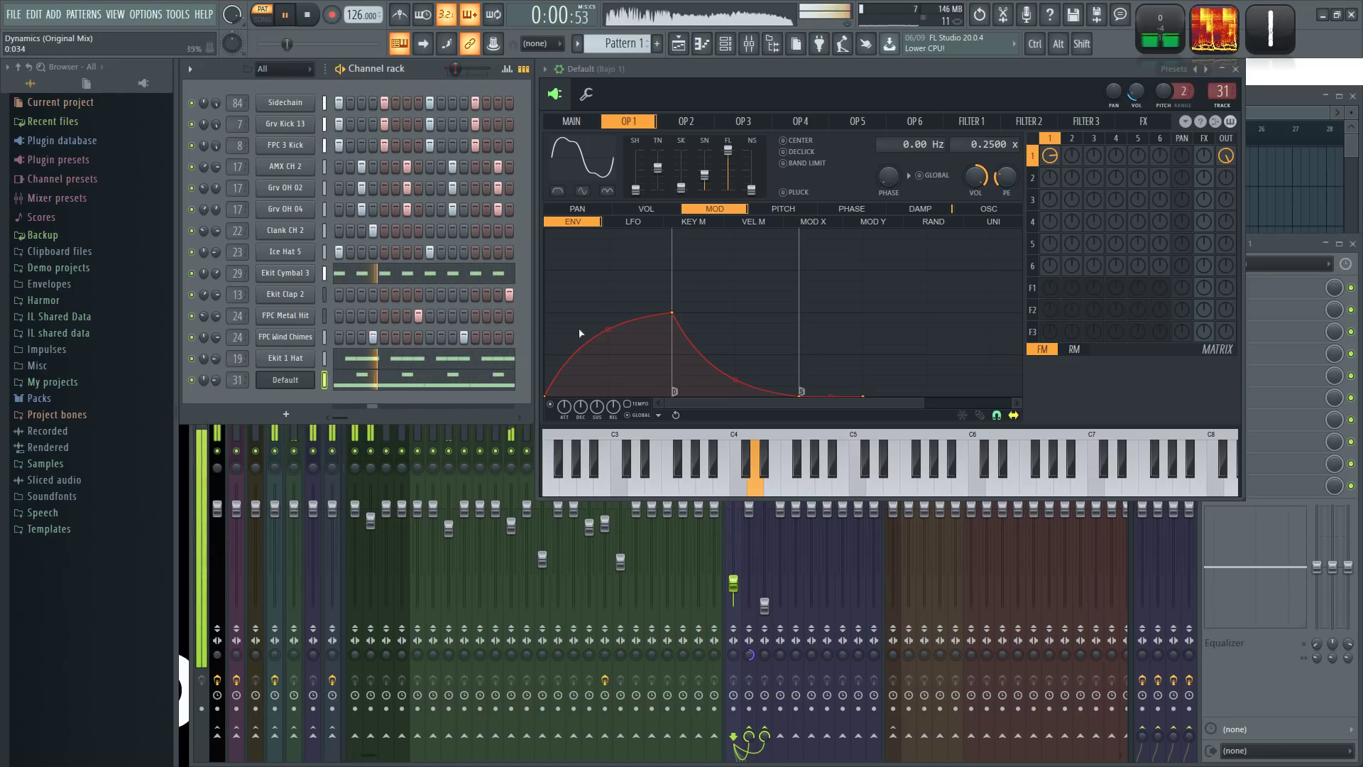
{"action": "key", "text": "space"}
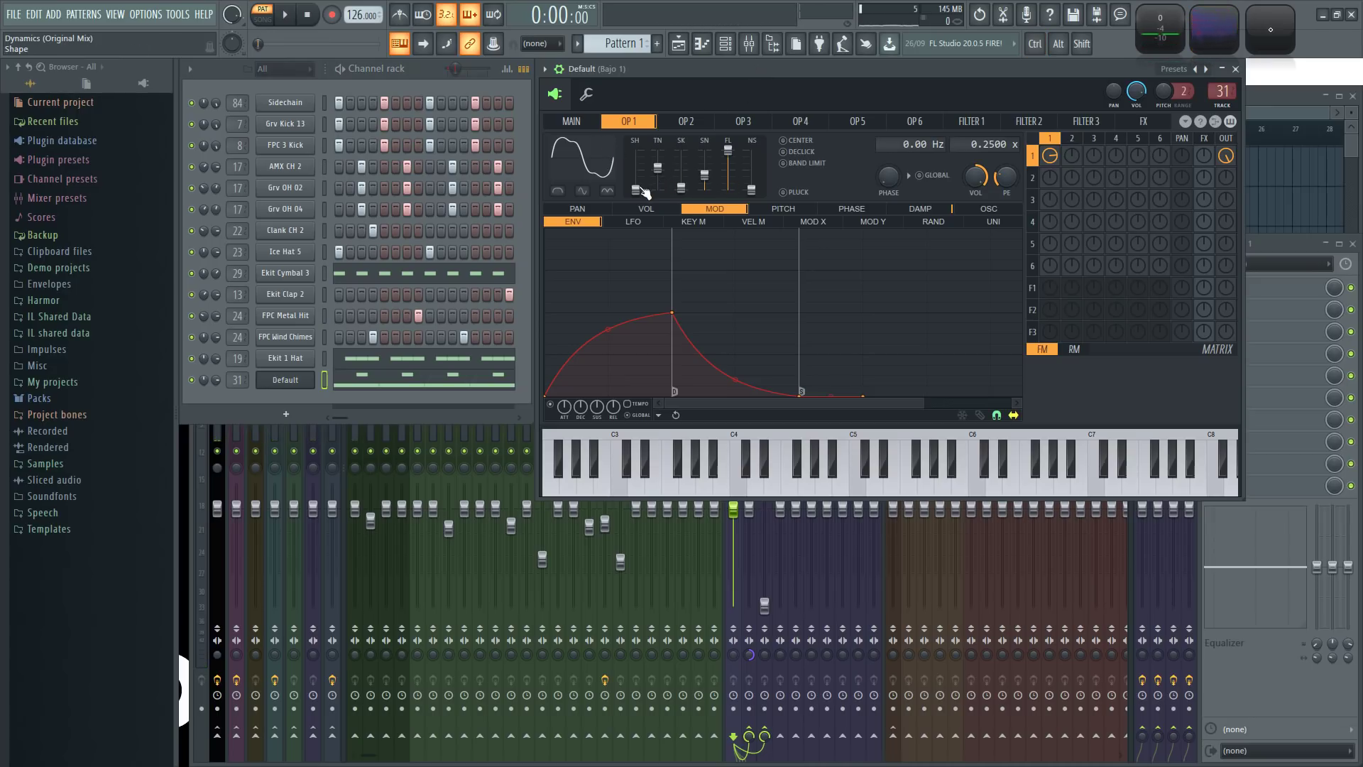
- Adjust Operator 1's waveform tension to 20% while playing the full pattern, and close the bass synth
{"action": "key", "text": "space"}
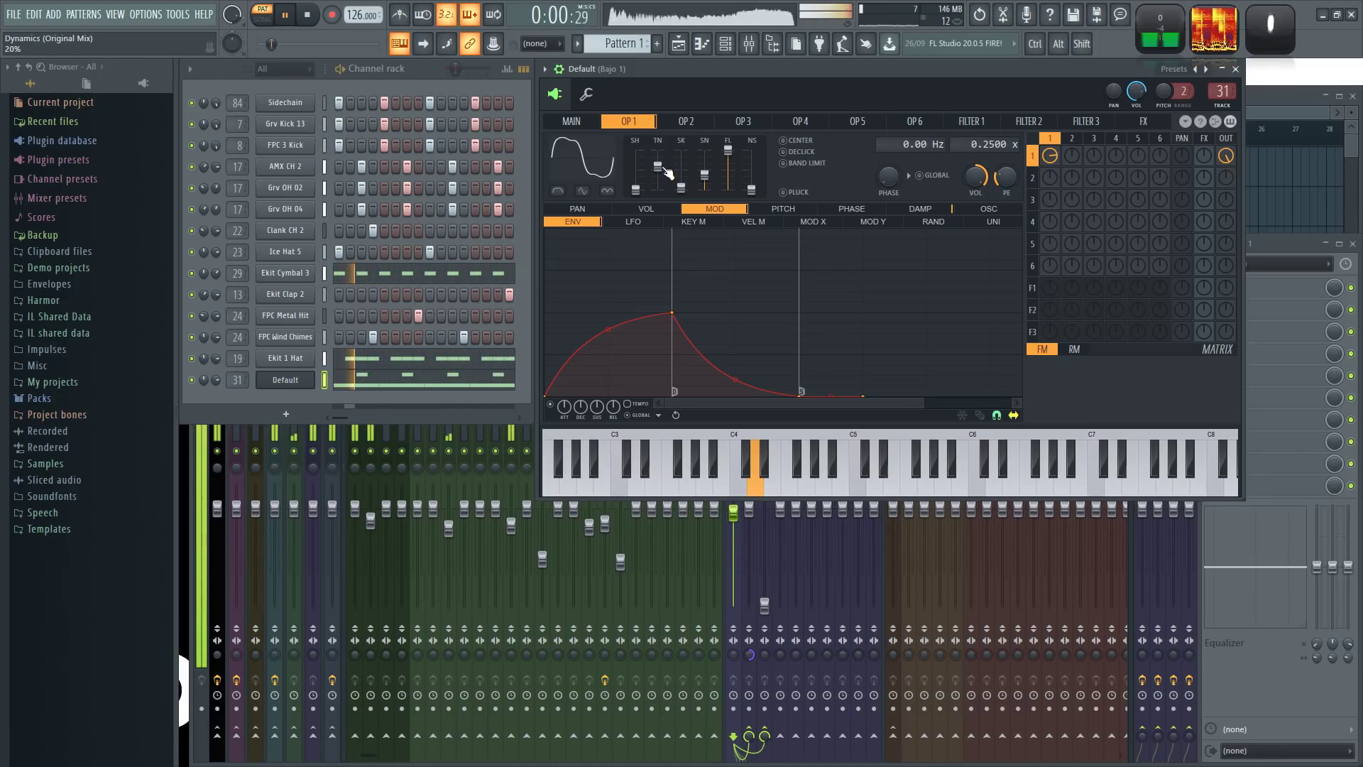
{"action": "key", "text": "space"}
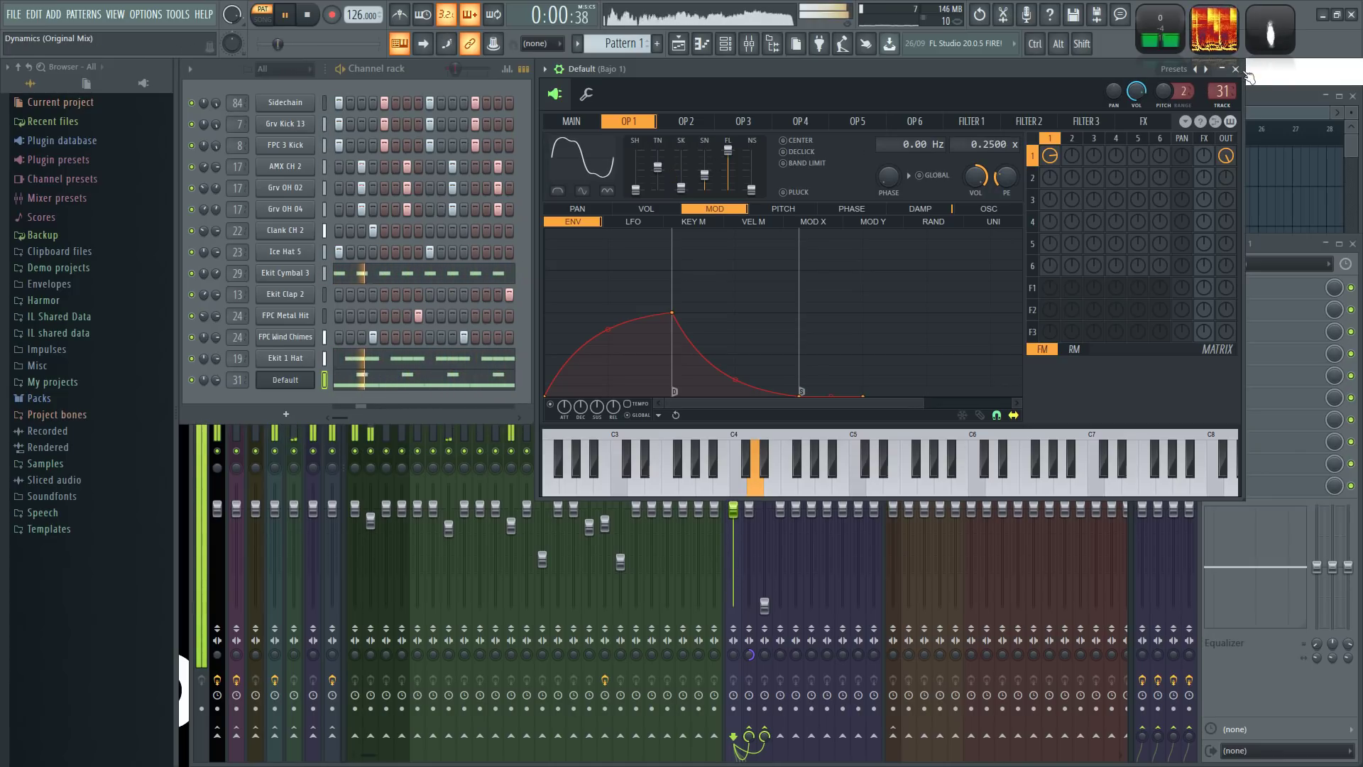
{"action": "left_click", "coordinate": [1235, 69]}
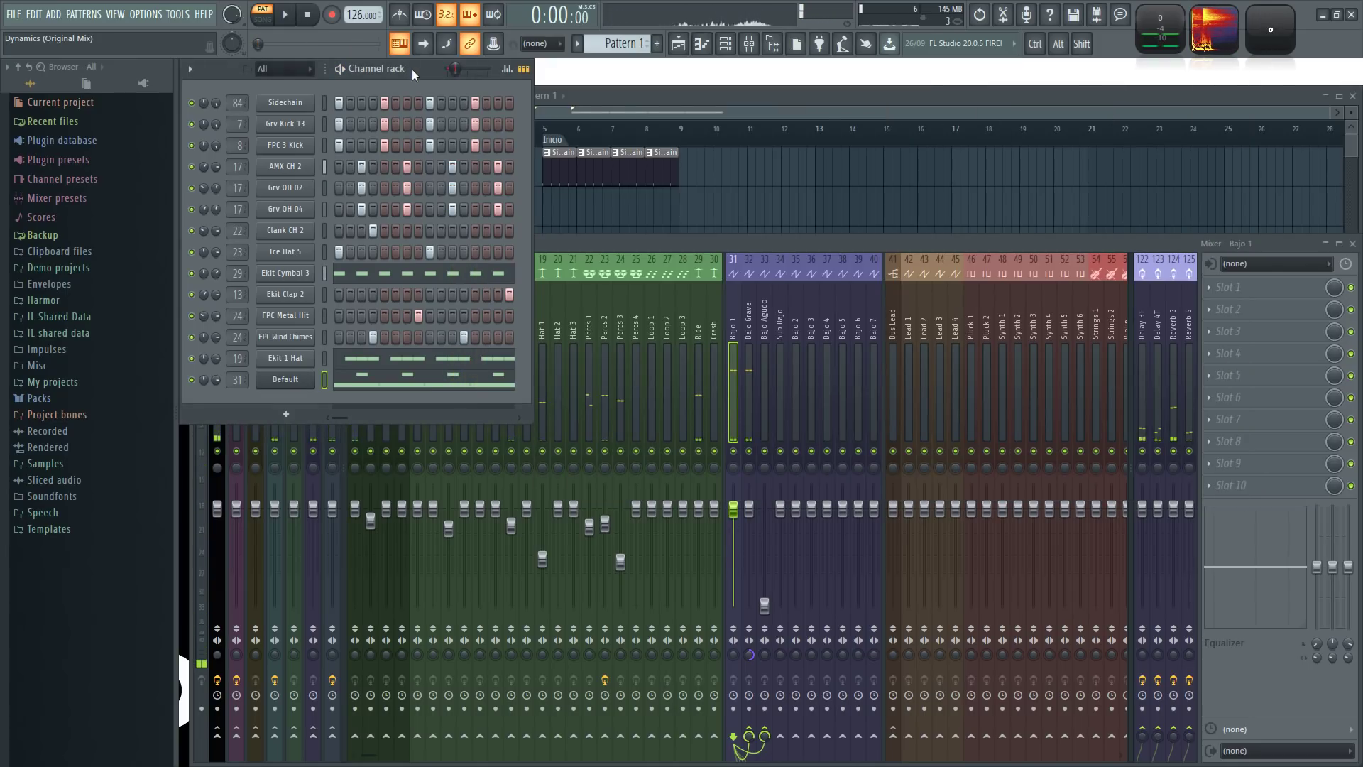
- Adjust the Sidechain channel's volume while playing the full pattern to balance the bass ducking
{"action": "key", "text": "space"}
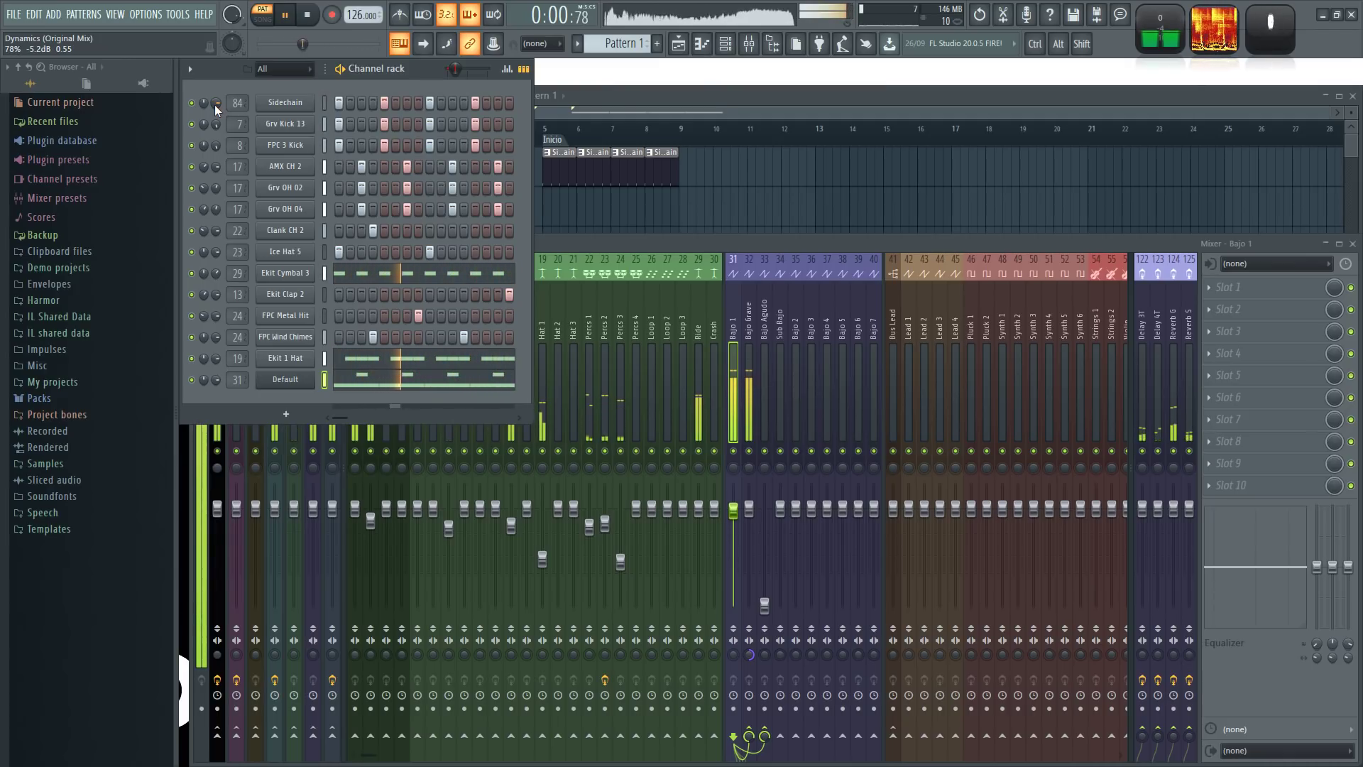
{"action": "left_click", "coordinate": [668, 246]}
{"action": "key", "text": "space"}
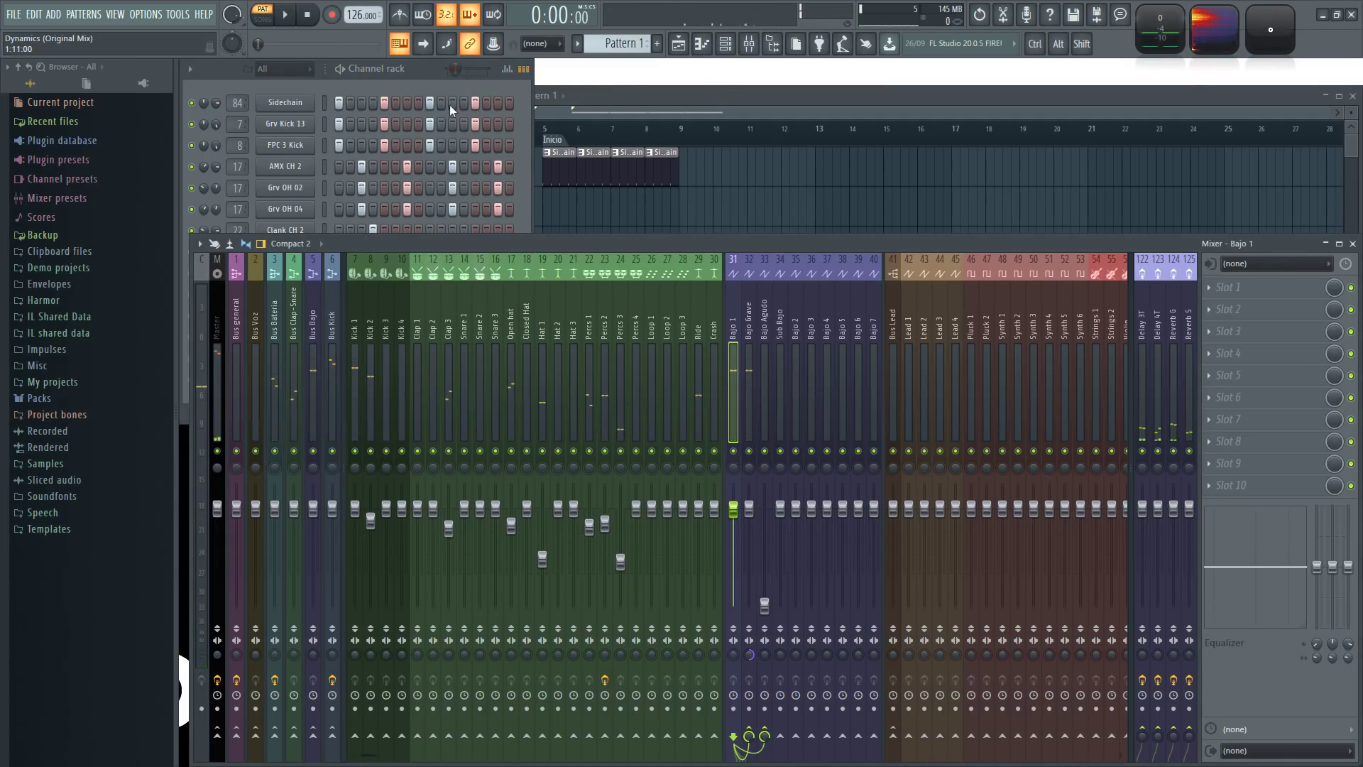
{"action": "left_click", "coordinate": [423, 74]}
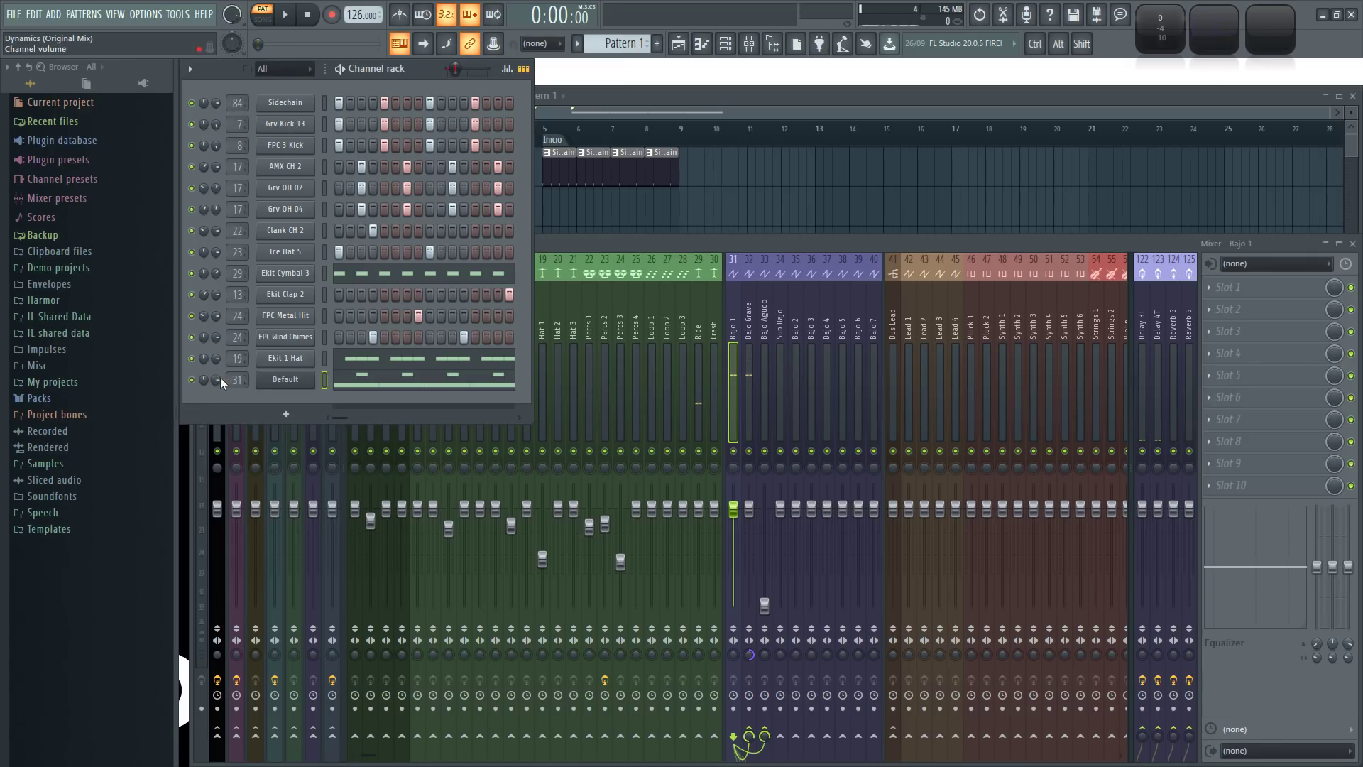
{"action": "key", "text": "space"}
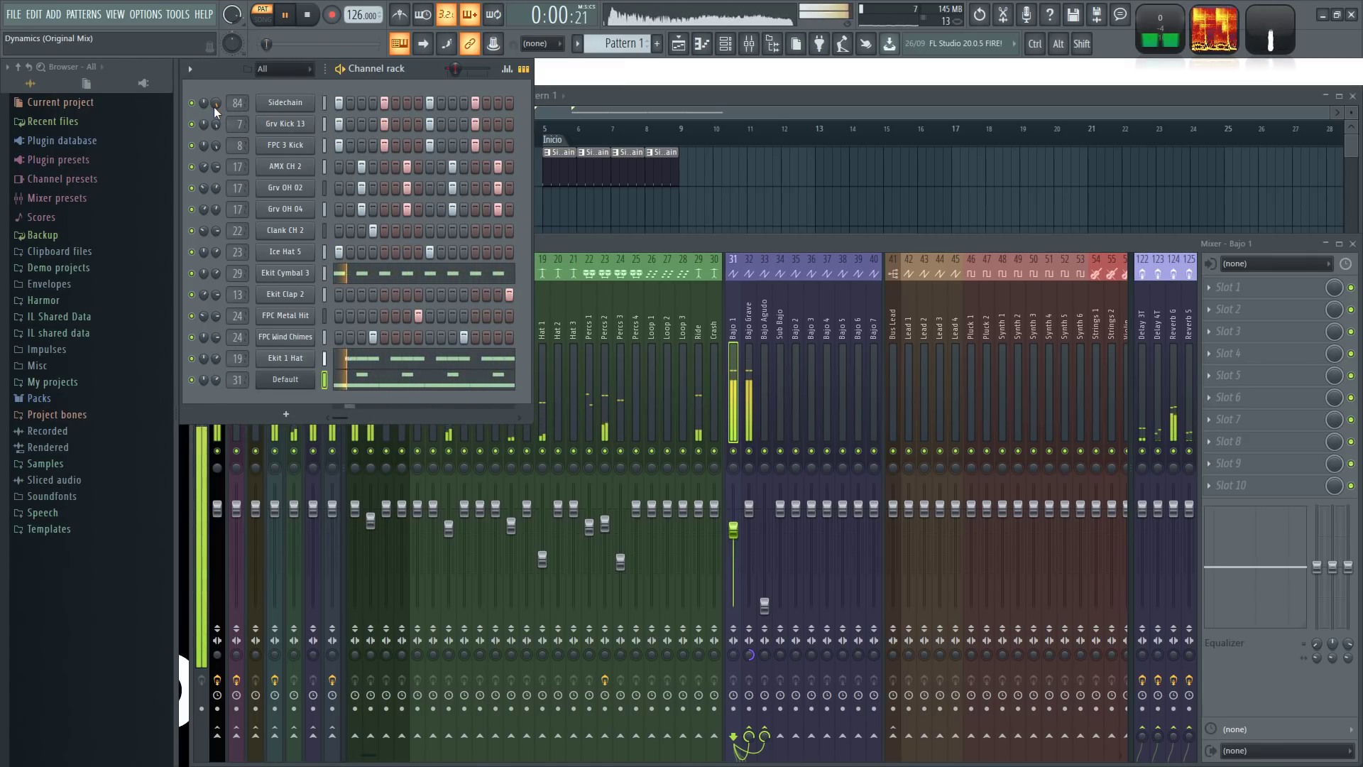
{"action": "left_click_drag", "start_coordinate": [214, 106], "coordinate": [215, 107]}
{"action": "key", "text": "space"}
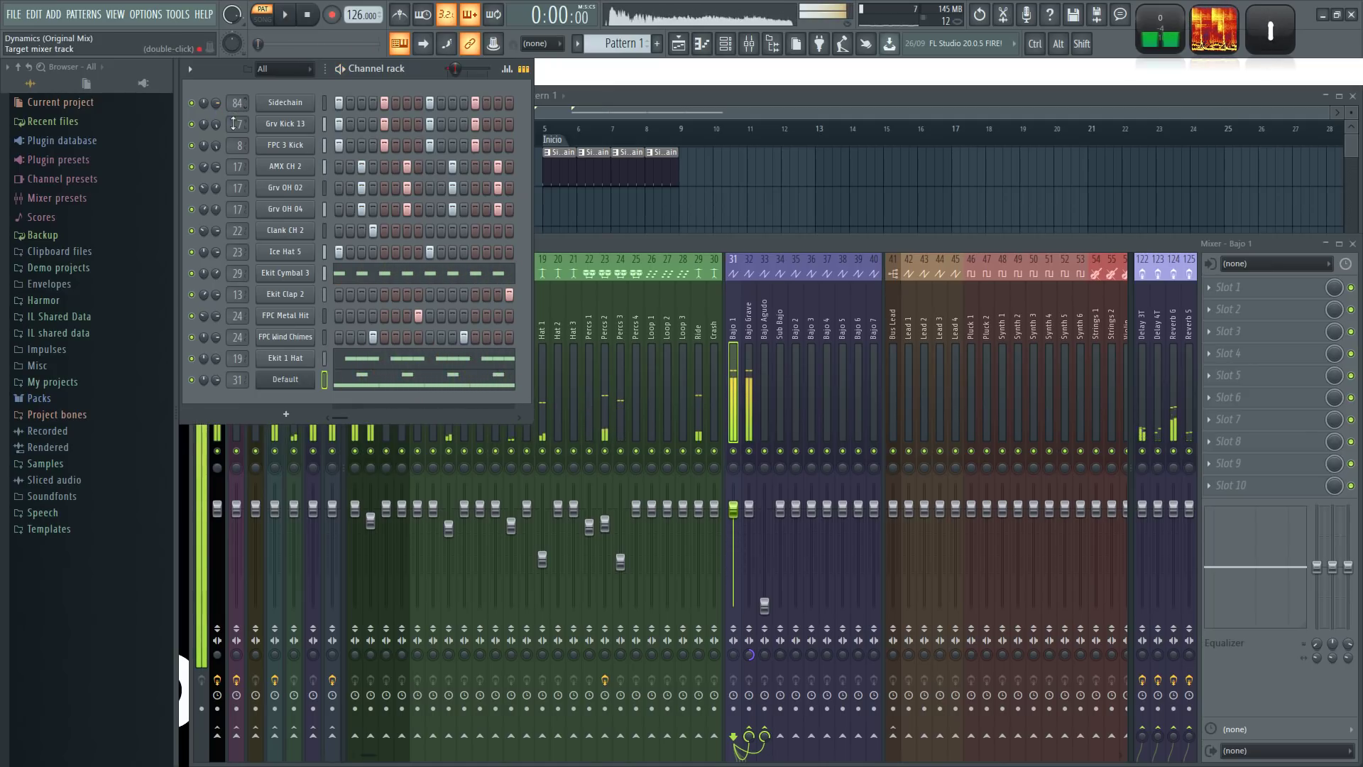
- Play the pattern once and expand the Packs library down to the Snares folder of the Drums pack
{"action": "left_click", "coordinate": [44, 399]}
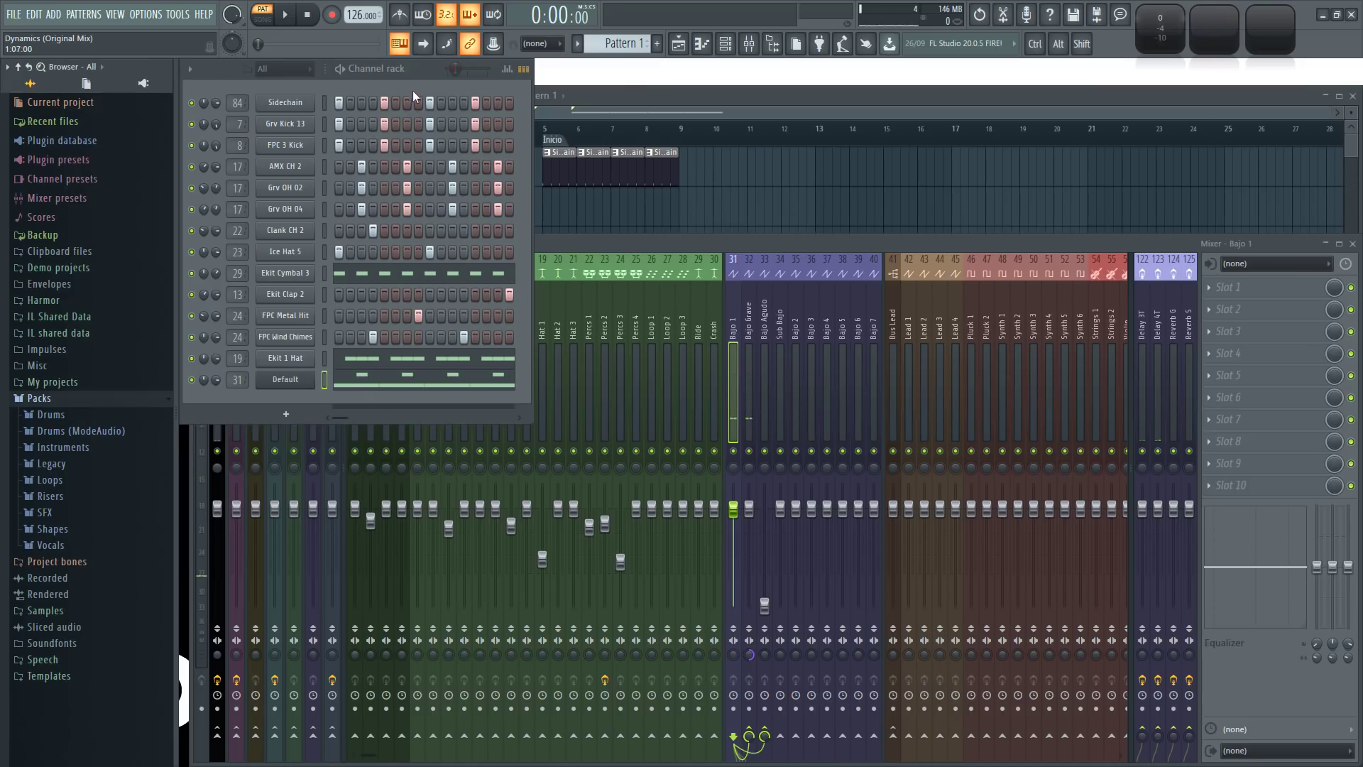
{"action": "key", "text": "space"}
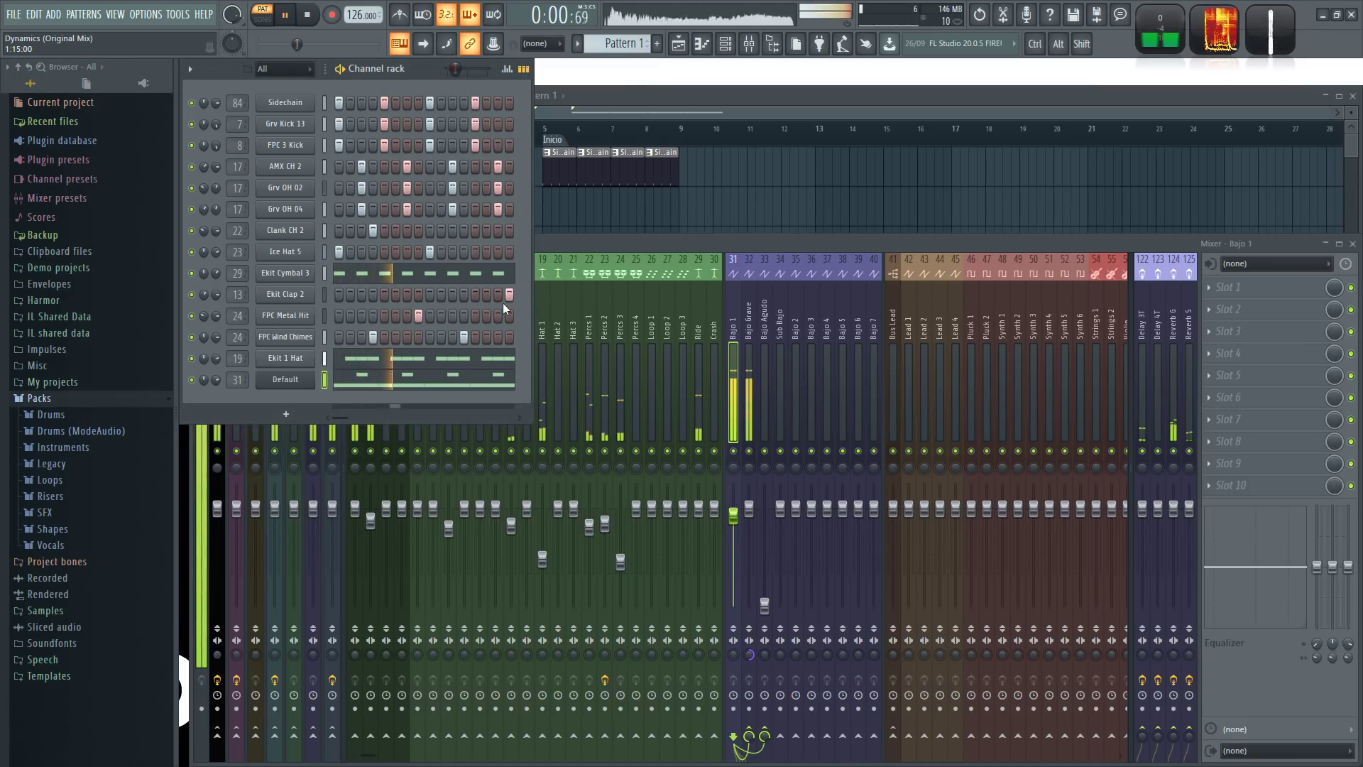
{"action": "key", "text": "space"}
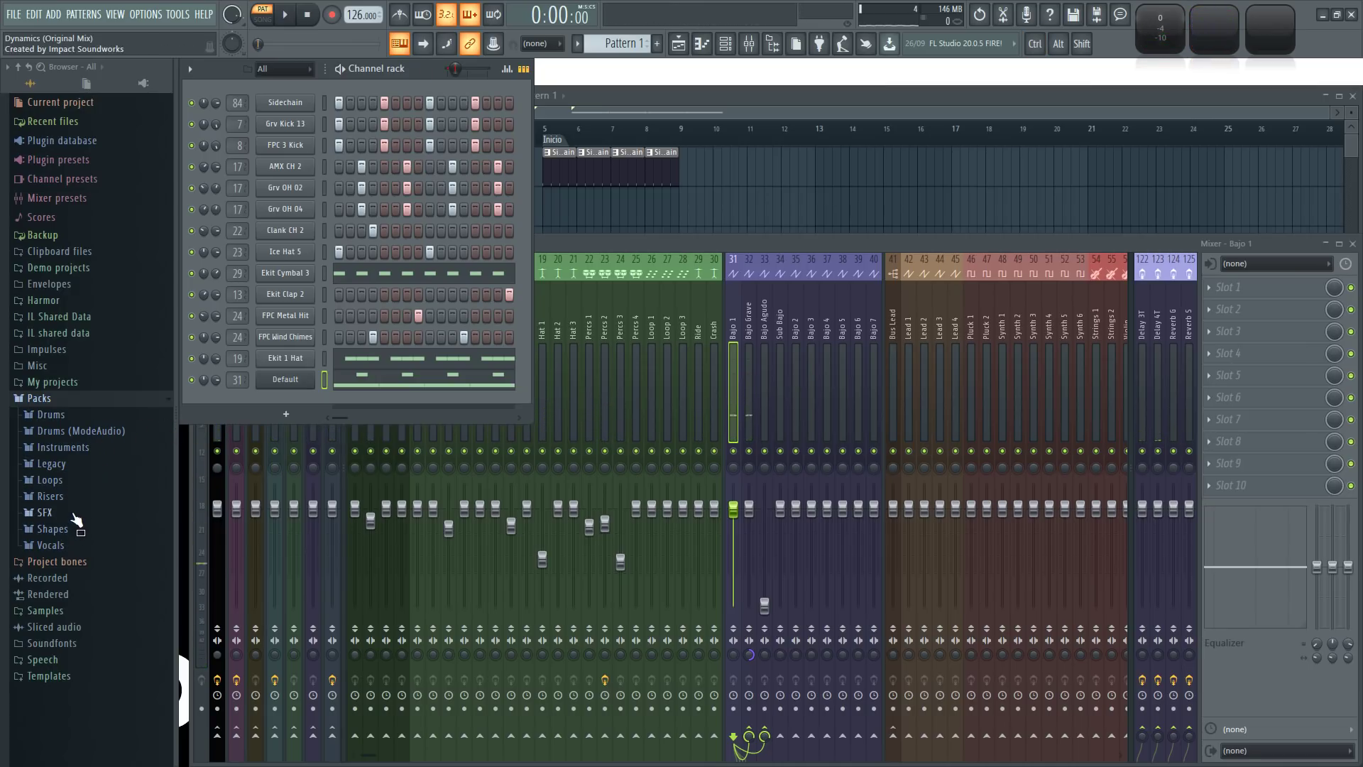
{"action": "left_click", "coordinate": [63, 418]}
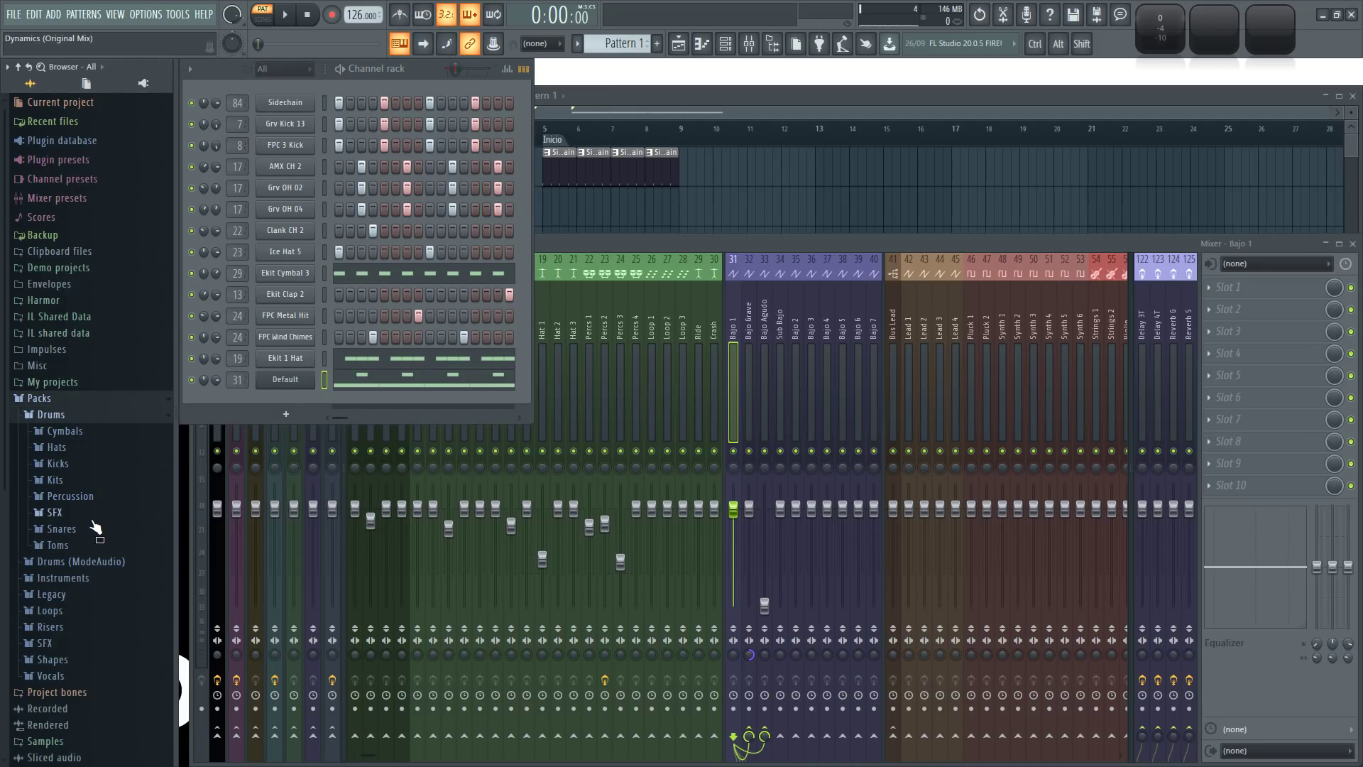
{"action": "left_click", "coordinate": [61, 529]}
- Audition samples in the Snares folder, including 909 Snare, Dilloo Snare, Alum Snare 1, GM Snare and FPC Snare 8
{"action": "left_click", "coordinate": [94, 500]}
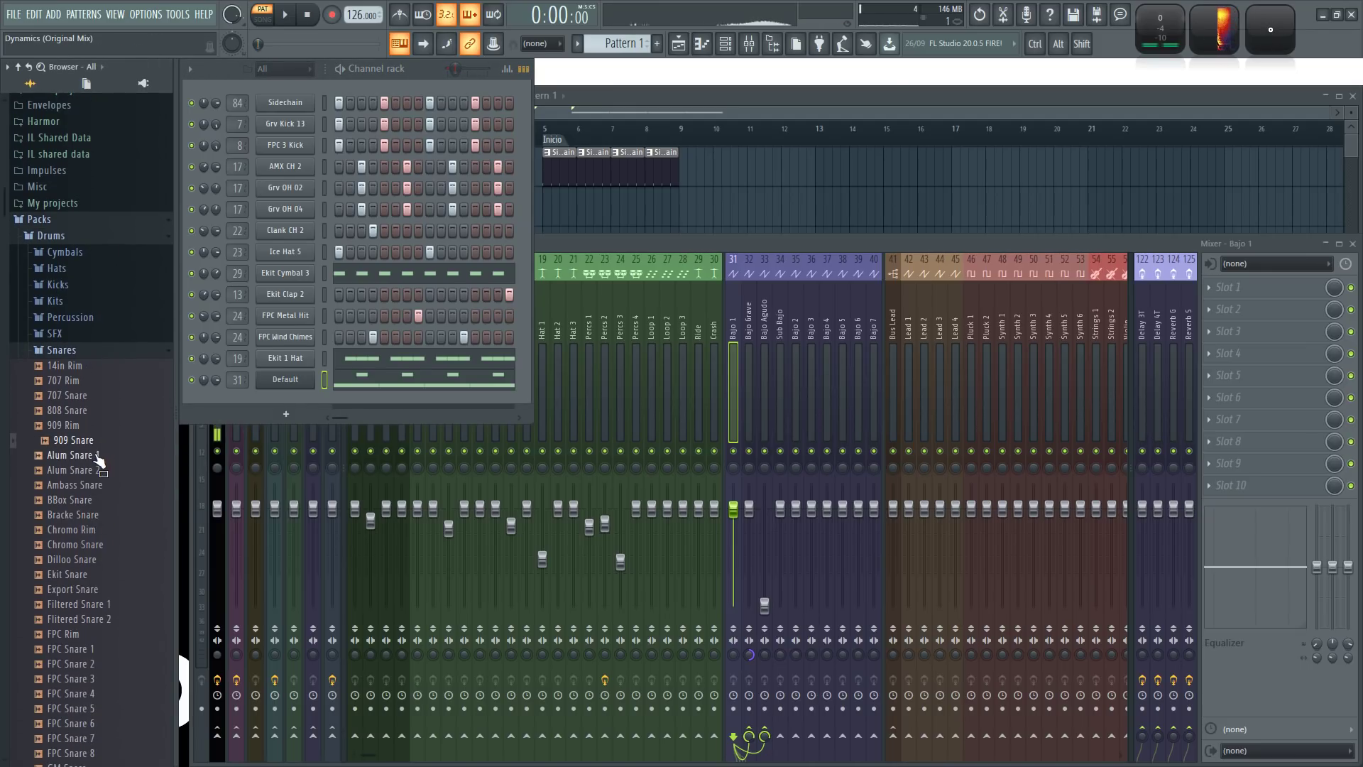
{"action": "scroll", "coordinate": [108, 511], "scroll_direction": "down", "scroll_amount": 3}
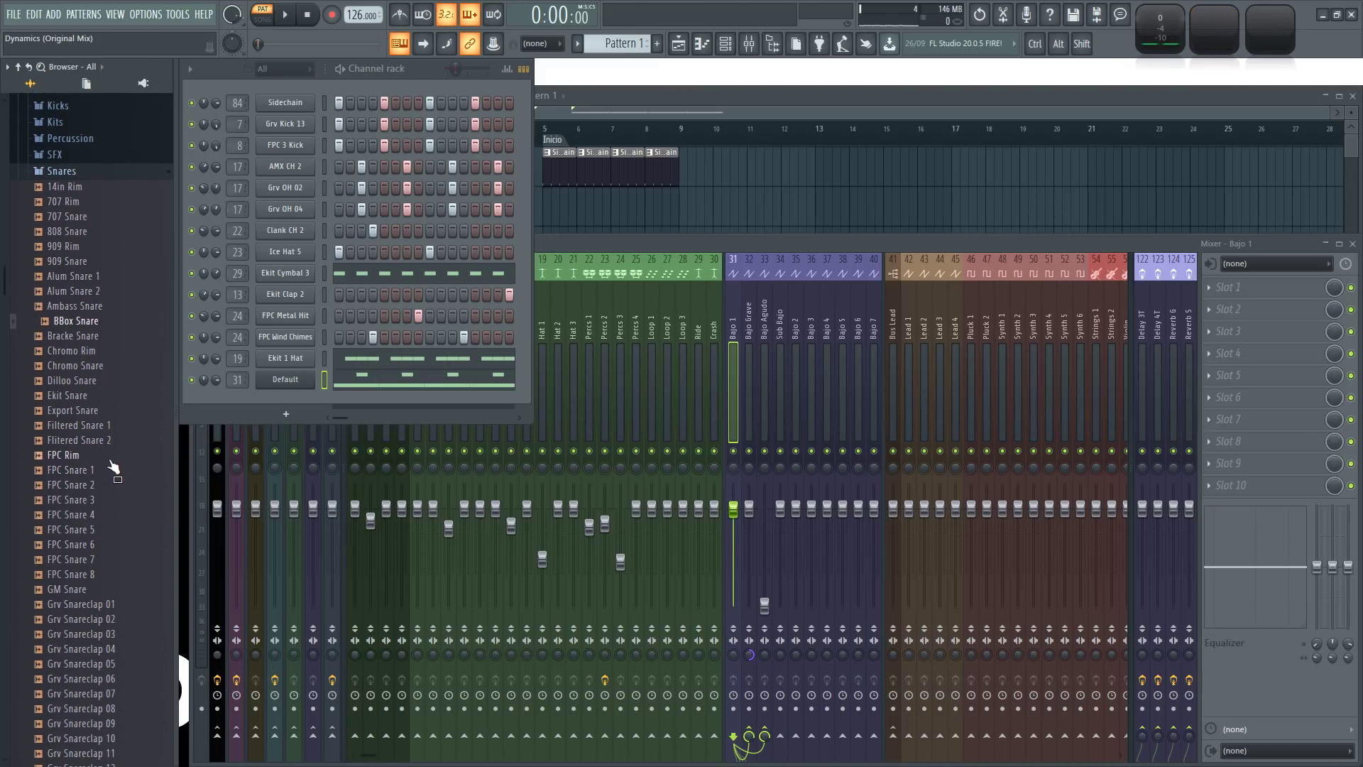
{"action": "left_click", "coordinate": [85, 426]}
{"action": "left_click", "coordinate": [107, 559]}
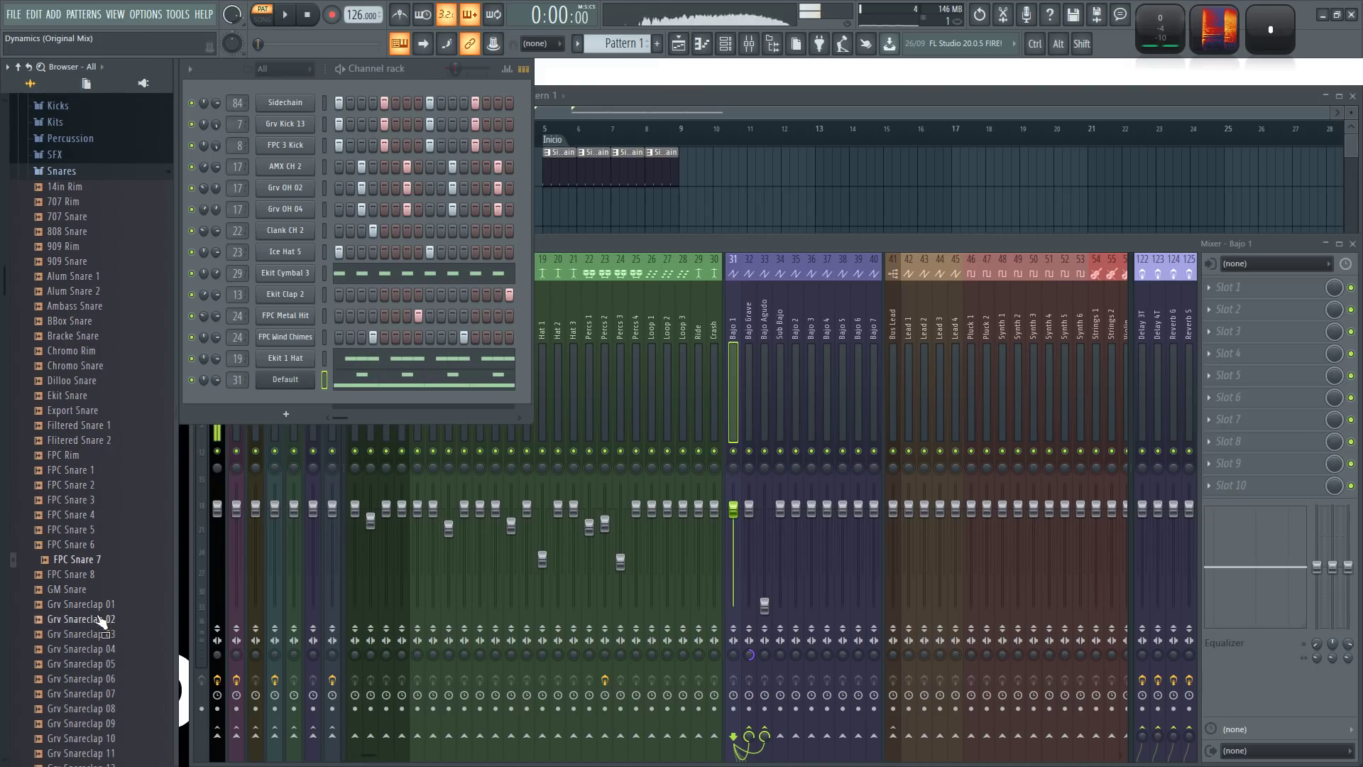
{"action": "left_click", "coordinate": [71, 394]}
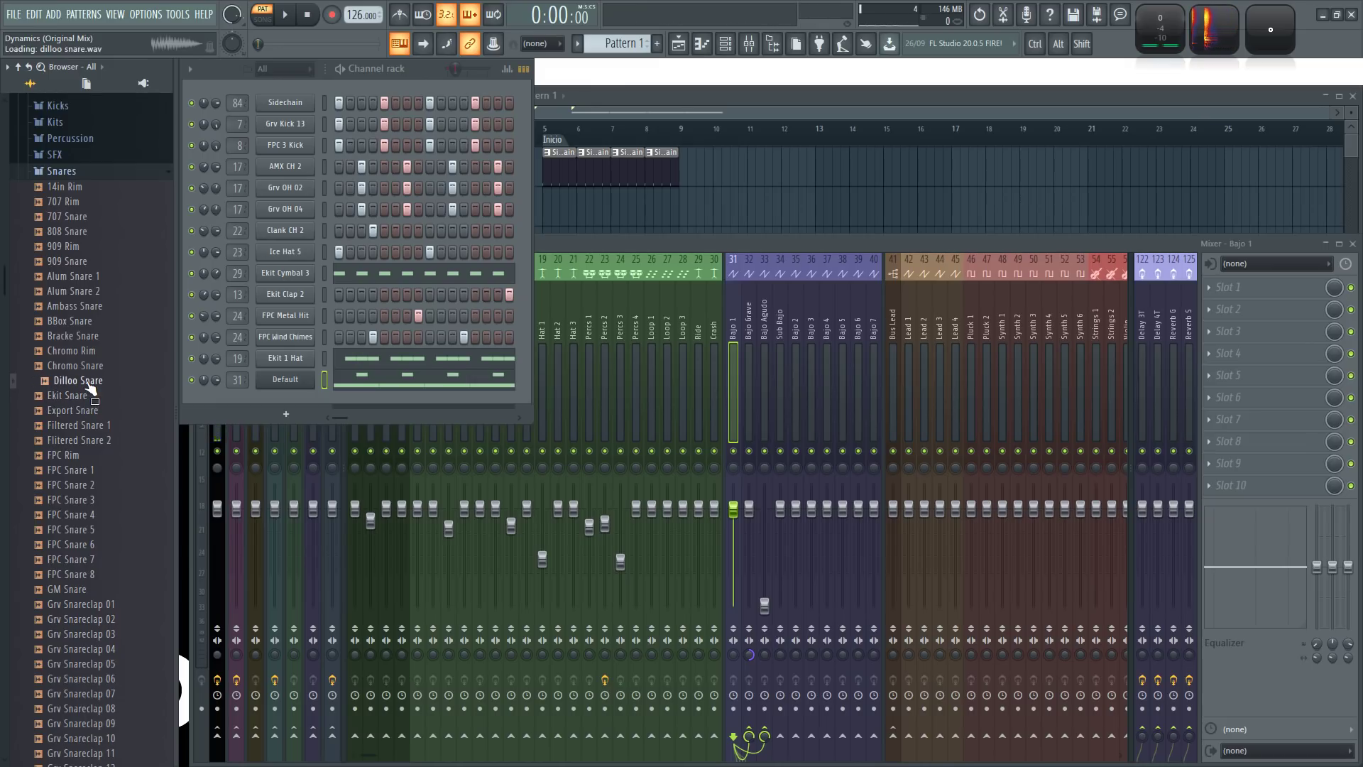
{"action": "left_click", "coordinate": [78, 276]}
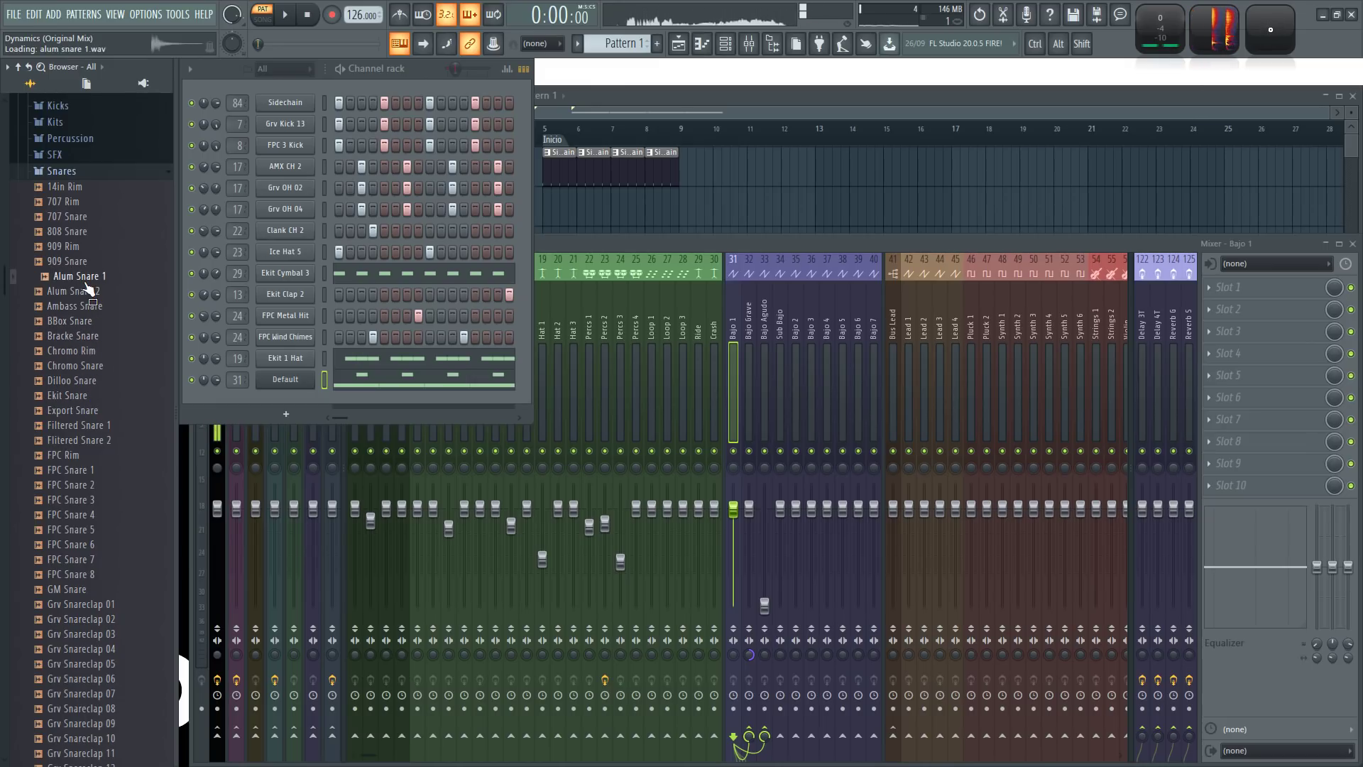
{"action": "scroll", "coordinate": [103, 329], "scroll_direction": "down", "scroll_amount": 4}
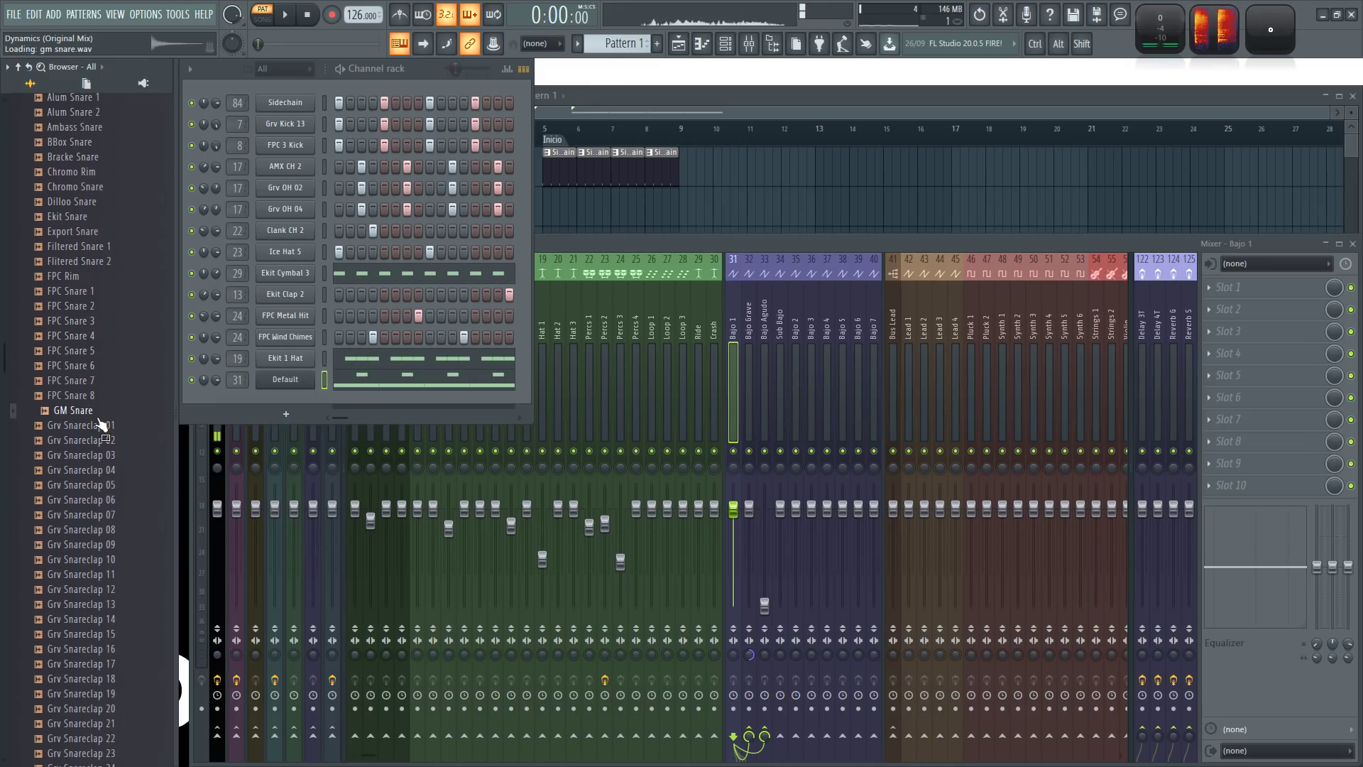
{"action": "left_click", "coordinate": [107, 455]}
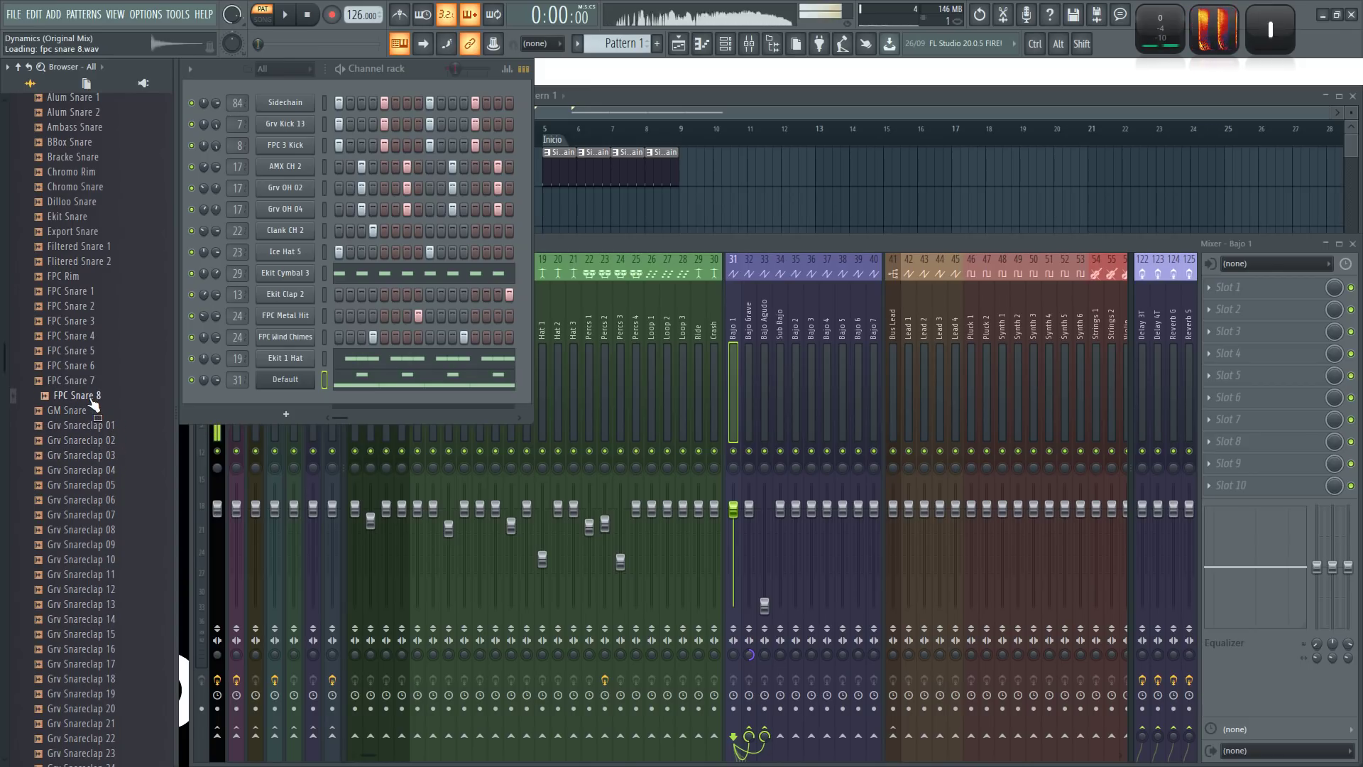
{"action": "scroll", "coordinate": [103, 370], "scroll_direction": "down", "scroll_amount": 16}
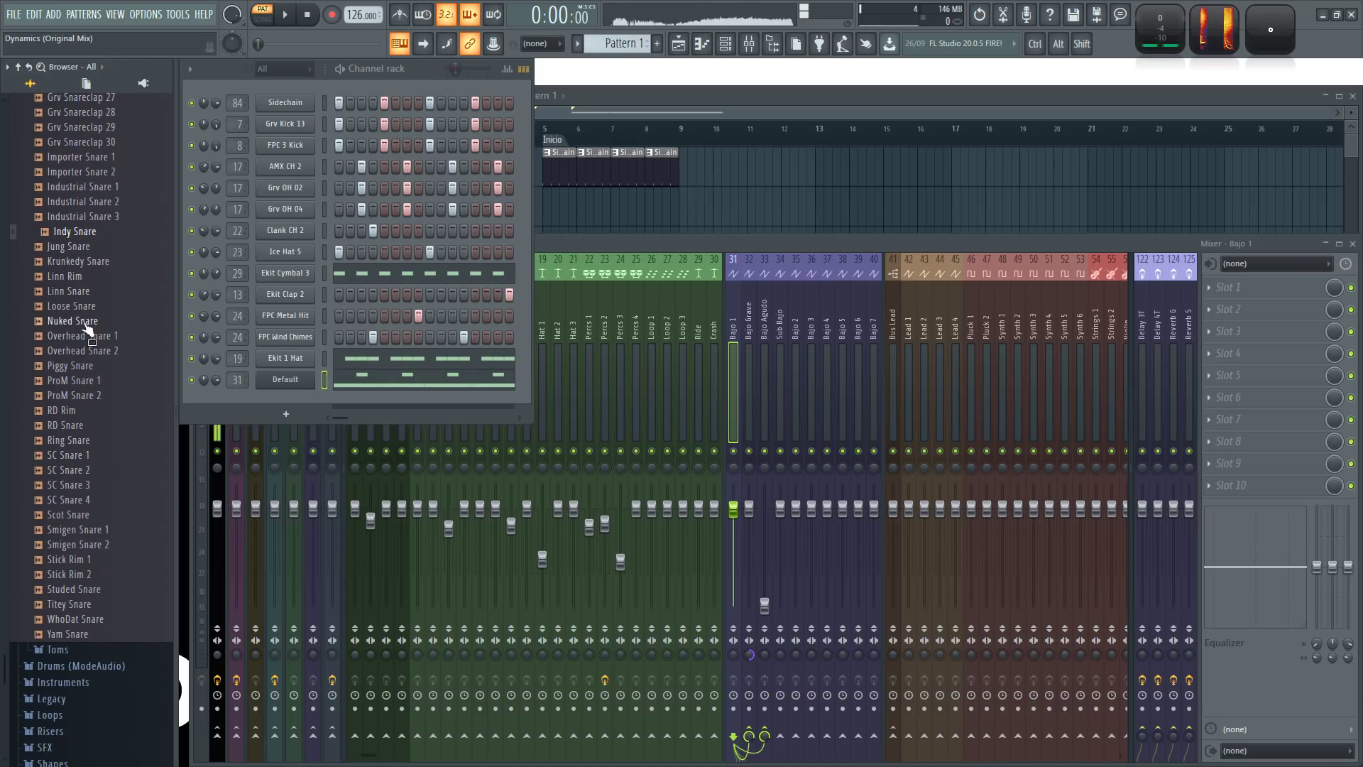
- Audition the higher-numbered Grv Snareclap samples one after another, working back towards Grv Snareclap 21
{"action": "scroll", "coordinate": [92, 341], "scroll_direction": "up", "scroll_amount": 6}
{"action": "left_click", "coordinate": [97, 455]}
{"action": "left_click", "coordinate": [90, 411]}
{"action": "left_click", "coordinate": [92, 396]}
{"action": "left_click", "coordinate": [92, 381]}
{"action": "left_click", "coordinate": [92, 367]}
{"action": "left_click", "coordinate": [92, 351]}
{"action": "left_click", "coordinate": [92, 336]}
{"action": "left_click", "coordinate": [93, 321]}
{"action": "left_click", "coordinate": [93, 306]}
{"action": "left_click", "coordinate": [95, 291]}
{"action": "left_click", "coordinate": [98, 276]}
{"action": "scroll", "coordinate": [94, 325], "scroll_direction": "up", "scroll_amount": 2}
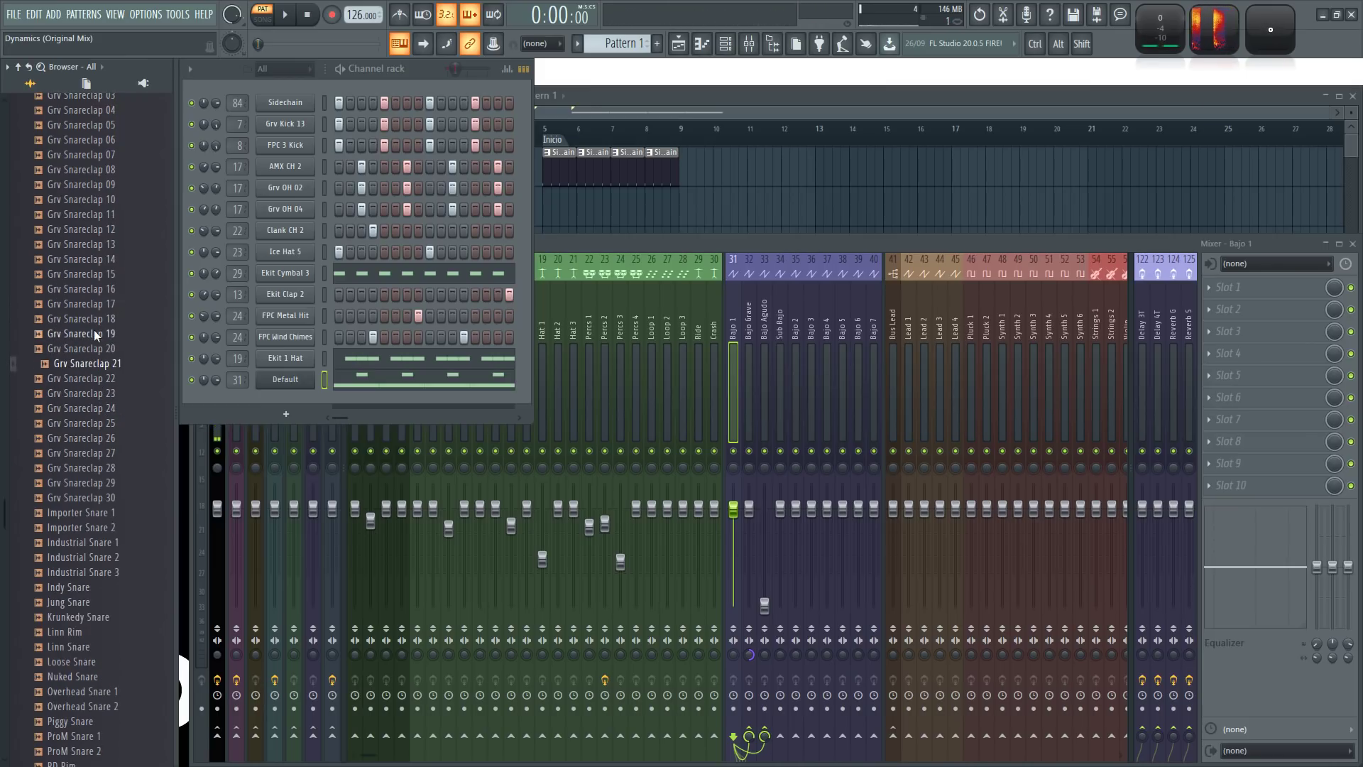
- Add Grv Snareclap 22 as a channel below FPC 3 Kick and shorten its tail with the Out fade
{"action": "left_click", "coordinate": [96, 386]}
{"action": "left_click_drag", "start_coordinate": [93, 388], "coordinate": [294, 164]}
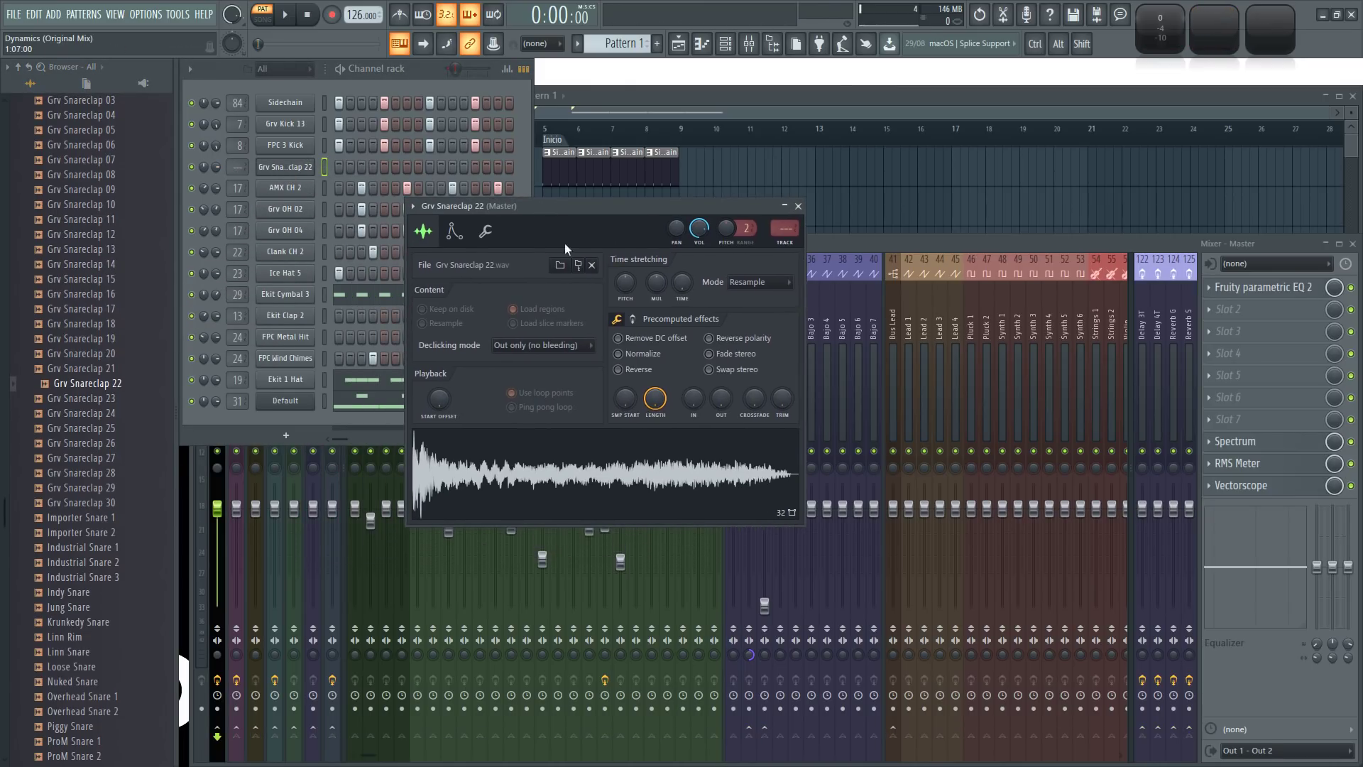
{"action": "left_click_drag", "start_coordinate": [715, 405], "coordinate": [722, 406]}
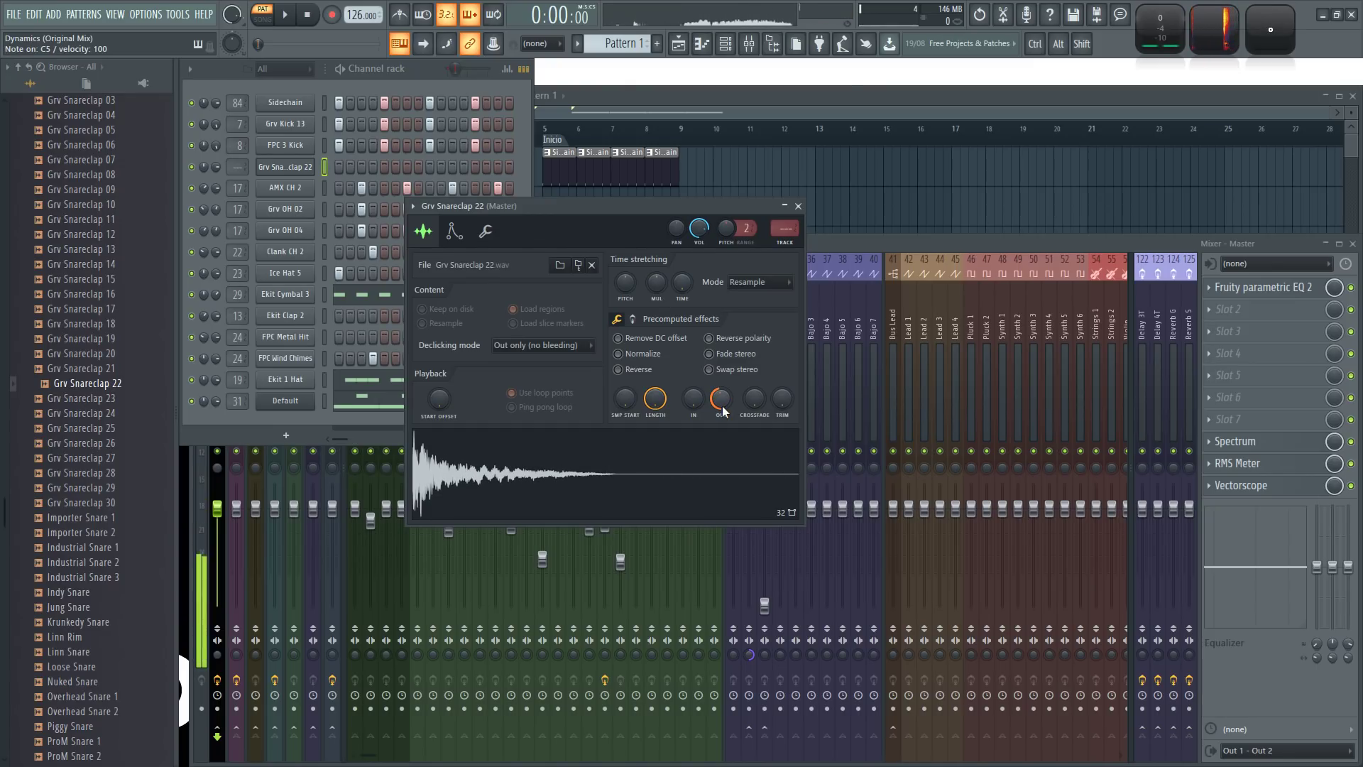
{"action": "left_click", "coordinate": [798, 205]}
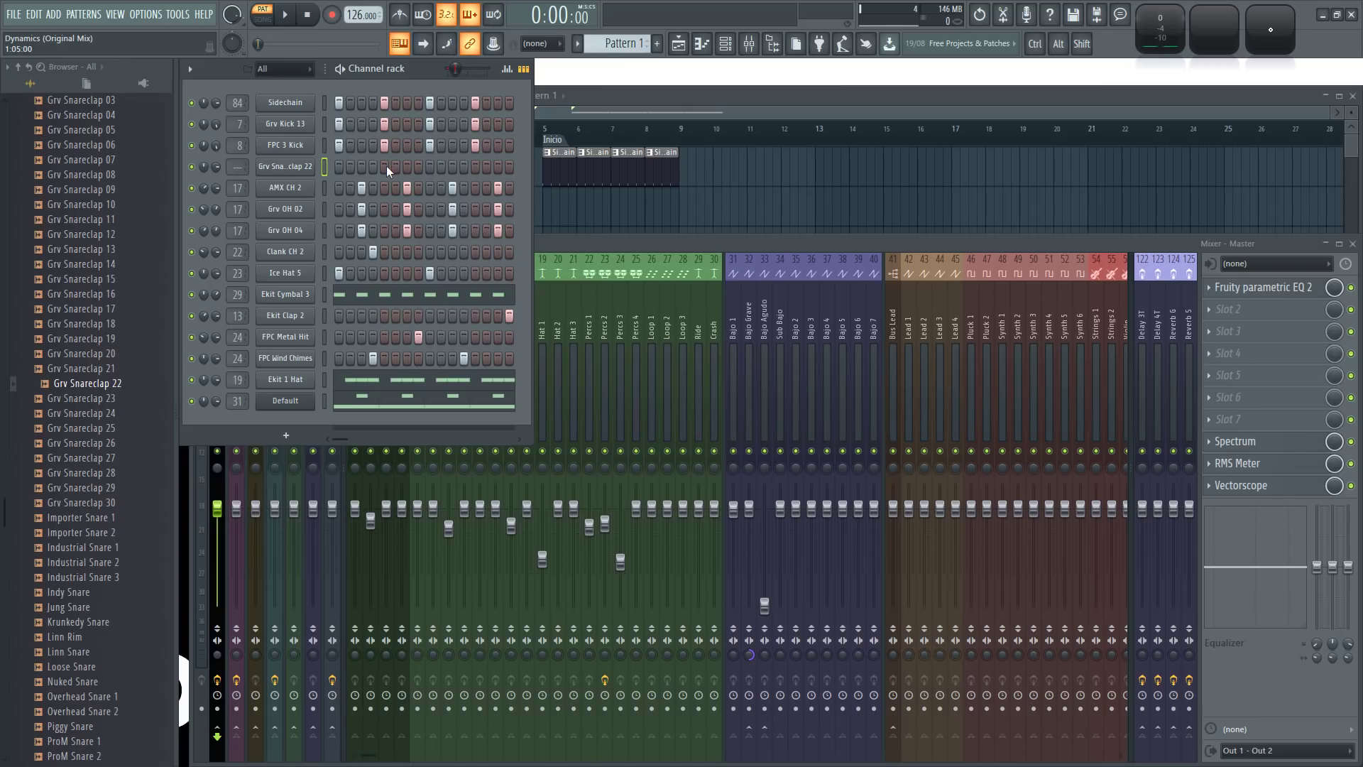
- Place Grv Snareclap 22 hits on steps 5 and 13 and route the channel to mixer track 11
{"action": "left_click", "coordinate": [473, 168]}
{"action": "left_click_drag", "start_coordinate": [233, 166], "coordinate": [233, 138]}
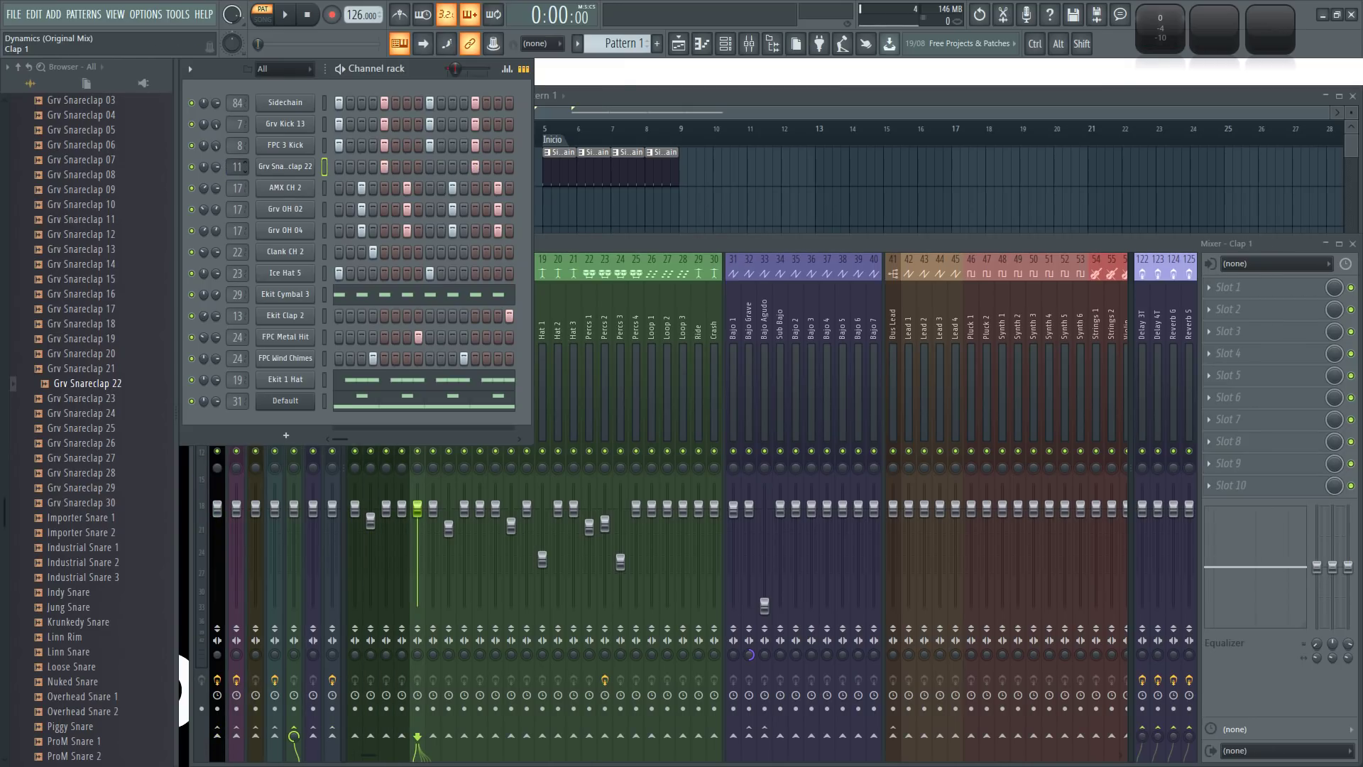
- Lower the Clap 1 mixer track's volume slightly while playing the full pattern
{"action": "left_click", "coordinate": [558, 241]}
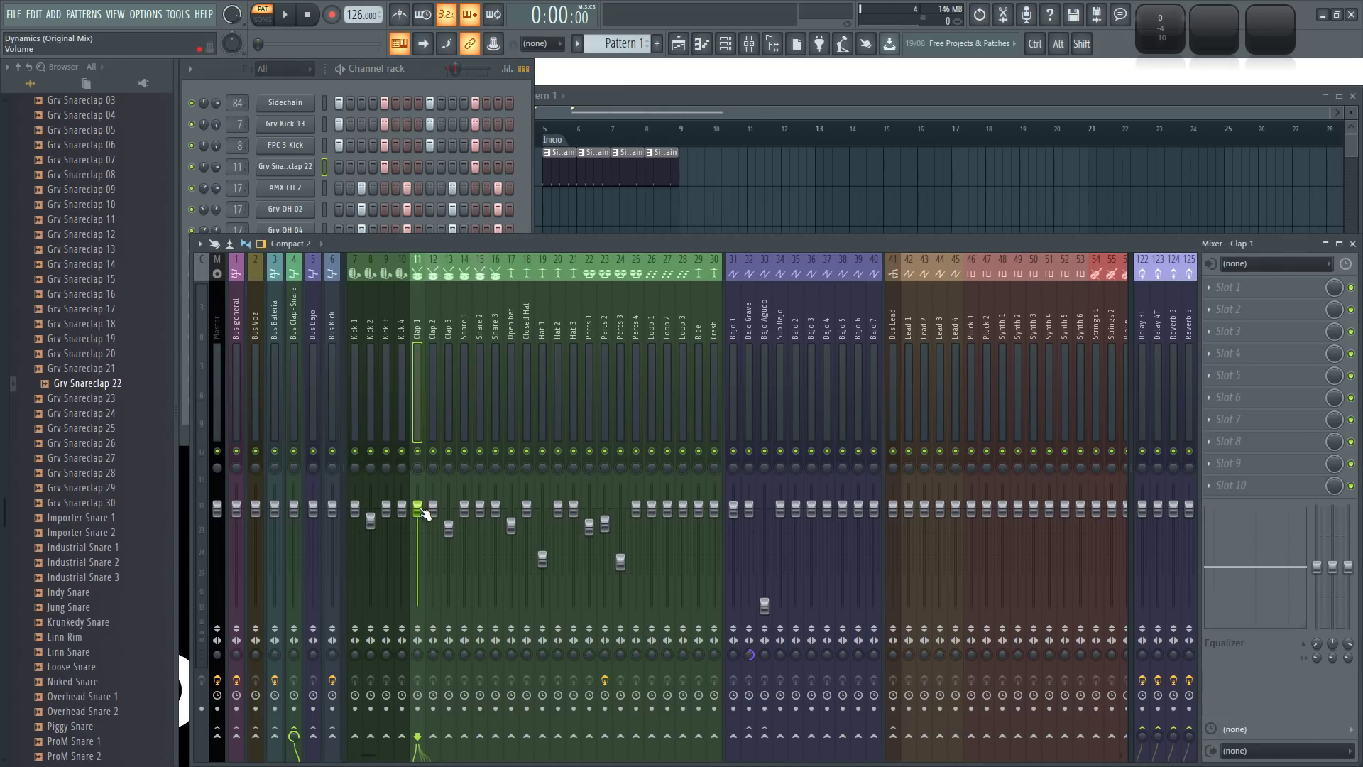
{"action": "key", "text": "space"}
{"action": "left_click_drag", "start_coordinate": [417, 547], "coordinate": [418, 523]}
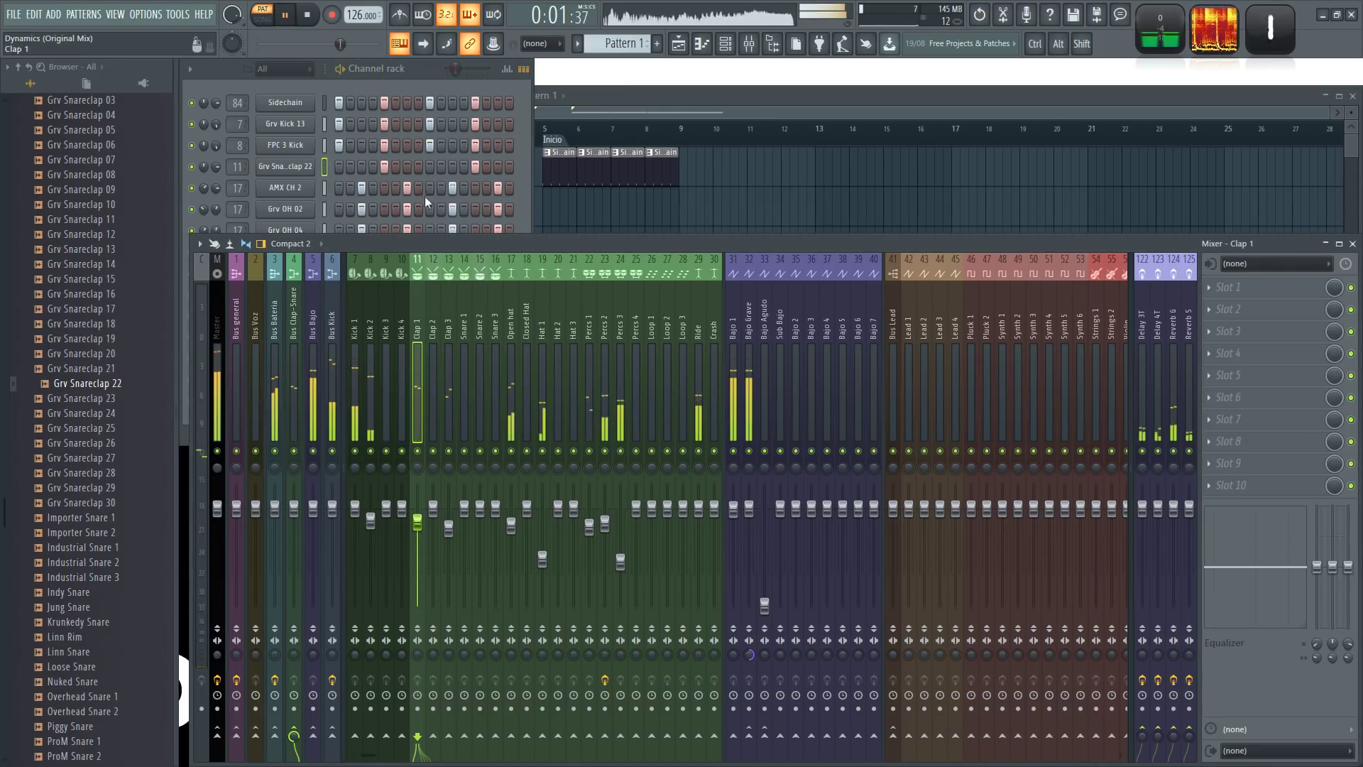
{"action": "left_click", "coordinate": [422, 75]}
{"action": "key", "text": "space"}
- Audition more Grv Snareclap samples, working up the list to Grv Snareclap 06, to find a second layer
{"action": "left_click", "coordinate": [108, 402]}
{"action": "left_click", "coordinate": [108, 427]}
{"action": "left_click", "coordinate": [107, 369]}
{"action": "scroll", "coordinate": [104, 405], "scroll_direction": "up", "scroll_amount": 2}
{"action": "left_click", "coordinate": [103, 416]}
{"action": "left_click", "coordinate": [104, 382]}
{"action": "left_click", "coordinate": [112, 372]}
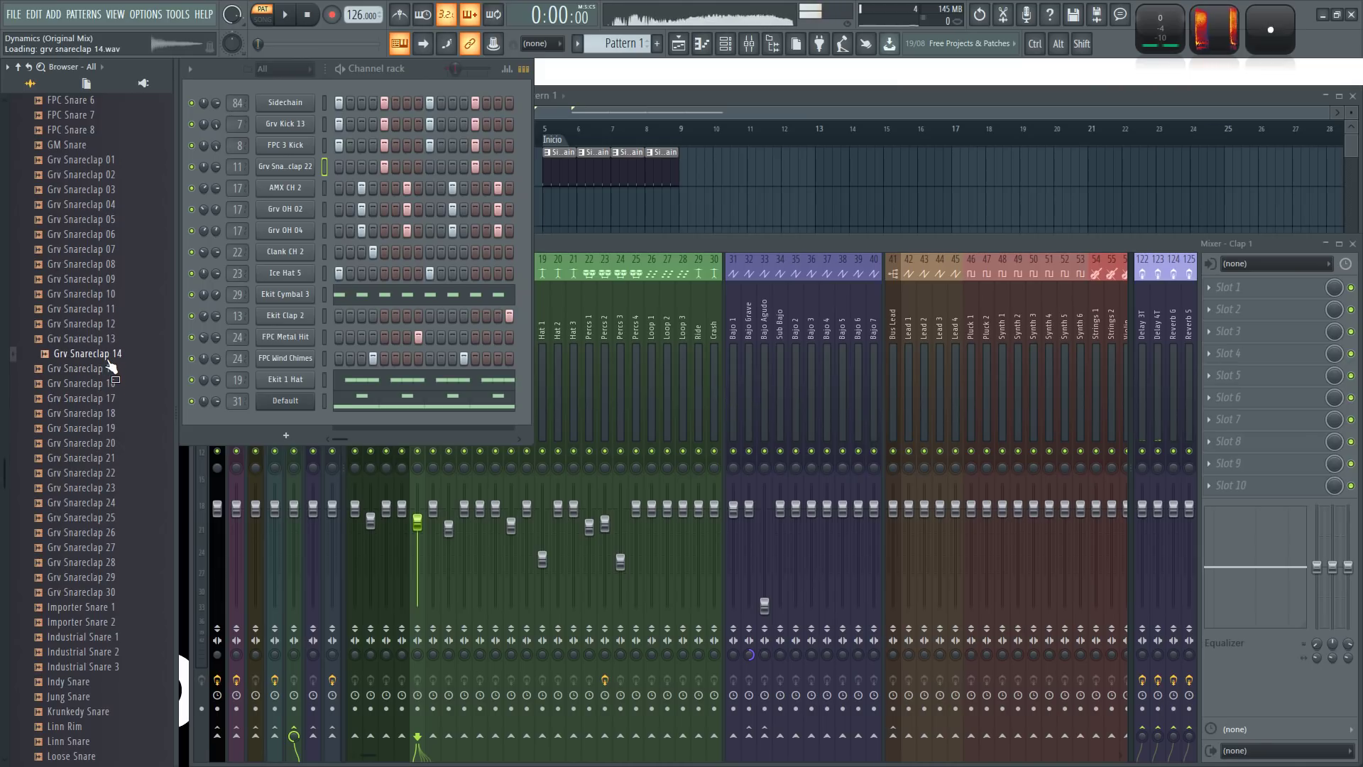
{"action": "left_click", "coordinate": [112, 340]}
{"action": "left_click", "coordinate": [112, 323]}
{"action": "left_click", "coordinate": [113, 308]}
{"action": "left_click", "coordinate": [114, 293]}
{"action": "left_click", "coordinate": [115, 280]}
{"action": "scroll", "coordinate": [116, 282], "scroll_direction": "up", "scroll_amount": 2}
{"action": "left_click", "coordinate": [113, 355]}
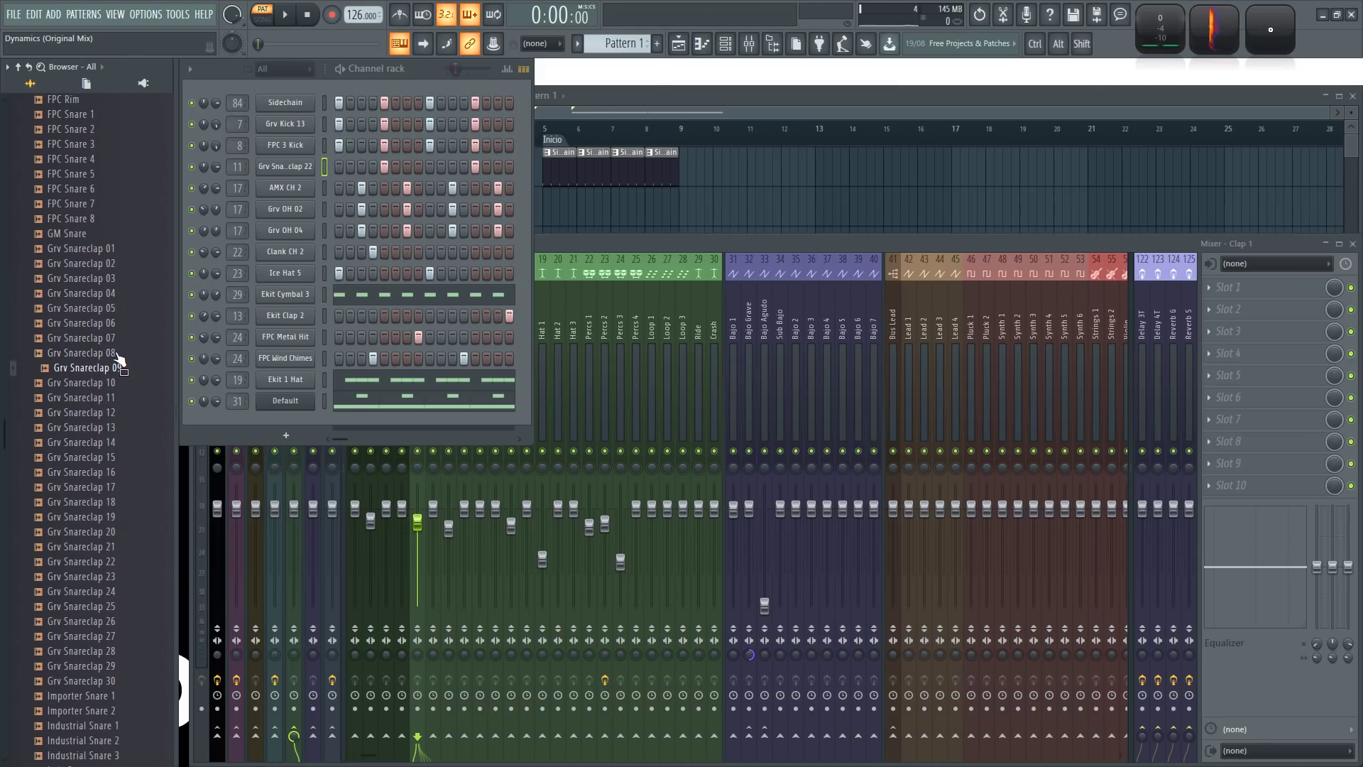
{"action": "left_click", "coordinate": [114, 339]}
{"action": "left_click", "coordinate": [115, 330]}
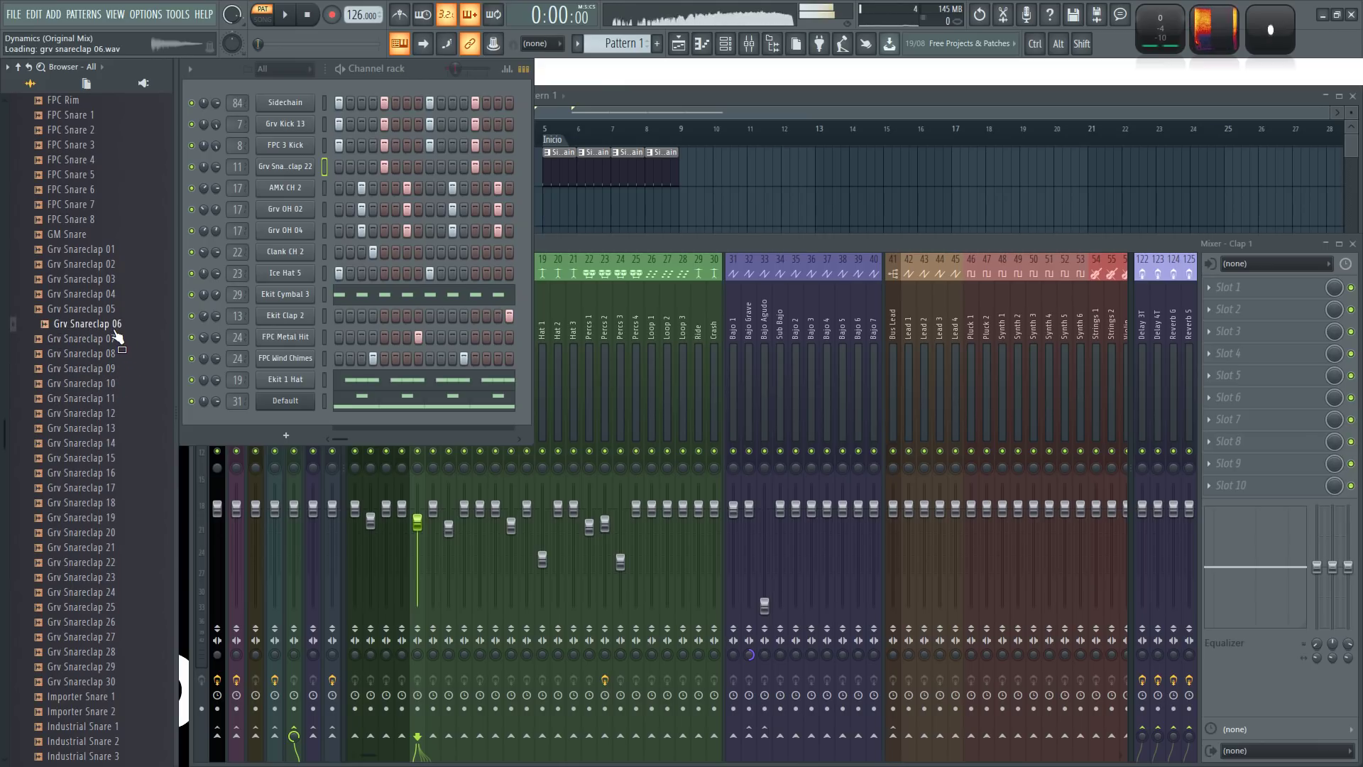
- Add Grv Snareclap 06 as a channel below Grv Snareclap 22, with hits on steps 5 and 13
{"action": "left_click", "coordinate": [127, 325]}
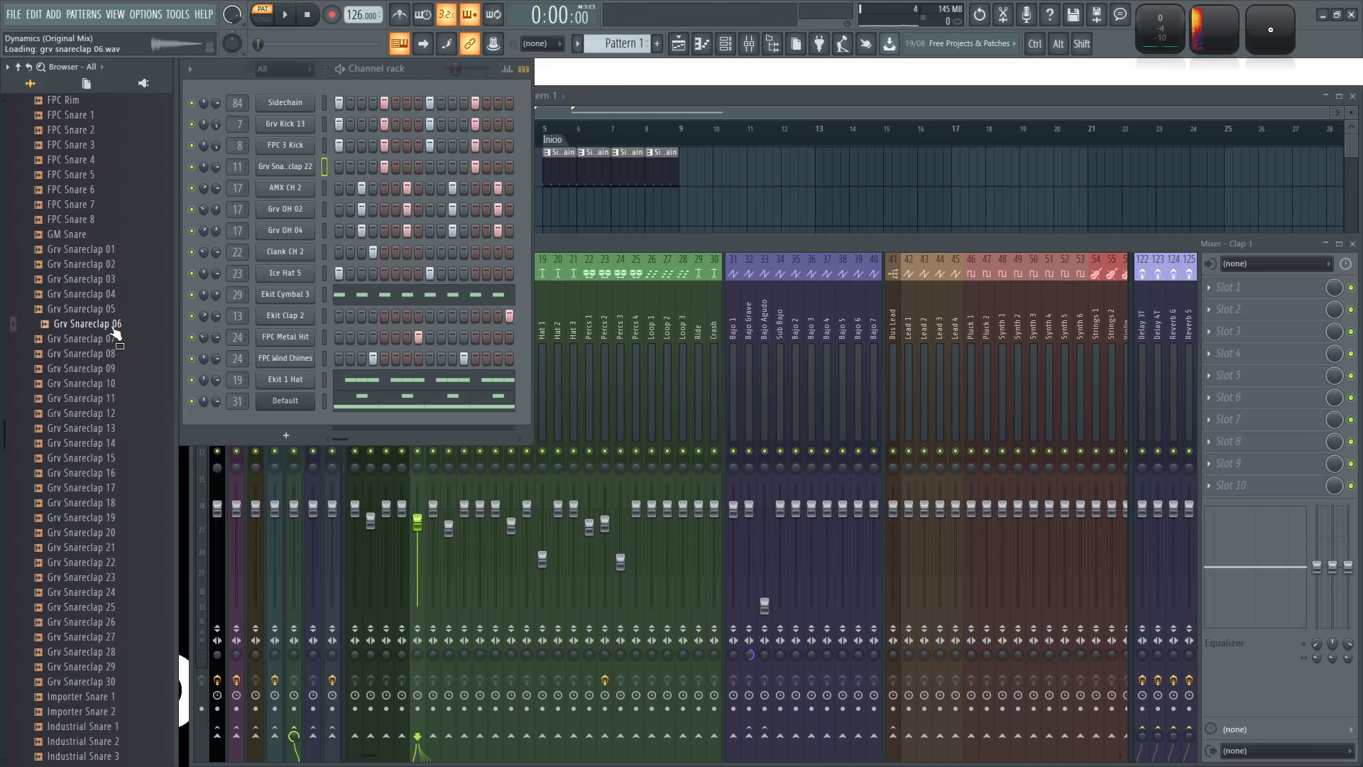
{"action": "left_click_drag", "start_coordinate": [275, 191], "coordinate": [291, 179]}
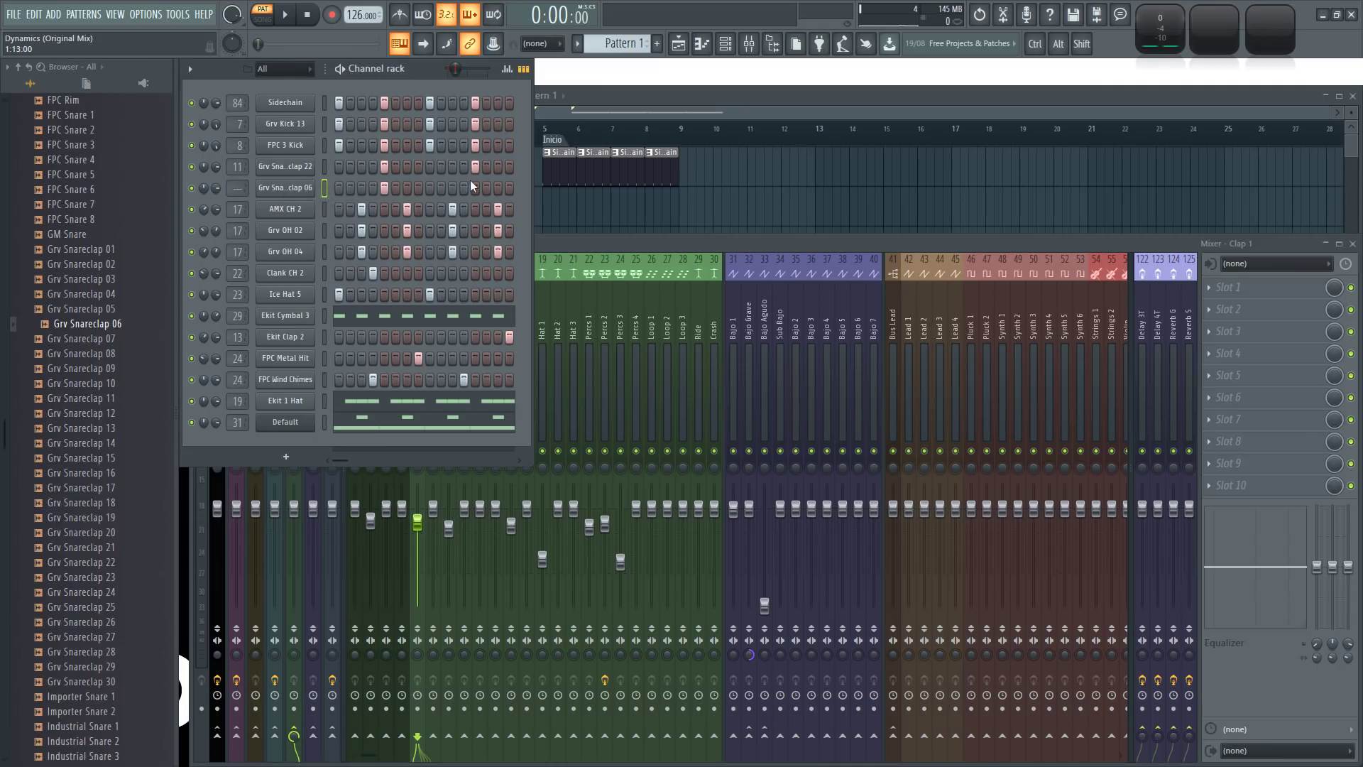
- Soften Grv Snareclap 06's tail with the Out fade and route the channel to mixer track 11
{"action": "left_click", "coordinate": [281, 191]}
{"action": "mouse_move", "coordinate": [631, 458]}
{"action": "left_mouse_down"}
{"action": "mouse_move", "coordinate": [630, 436]}
{"action": "mouse_move", "coordinate": [634, 465]}
{"action": "left_mouse_up"}
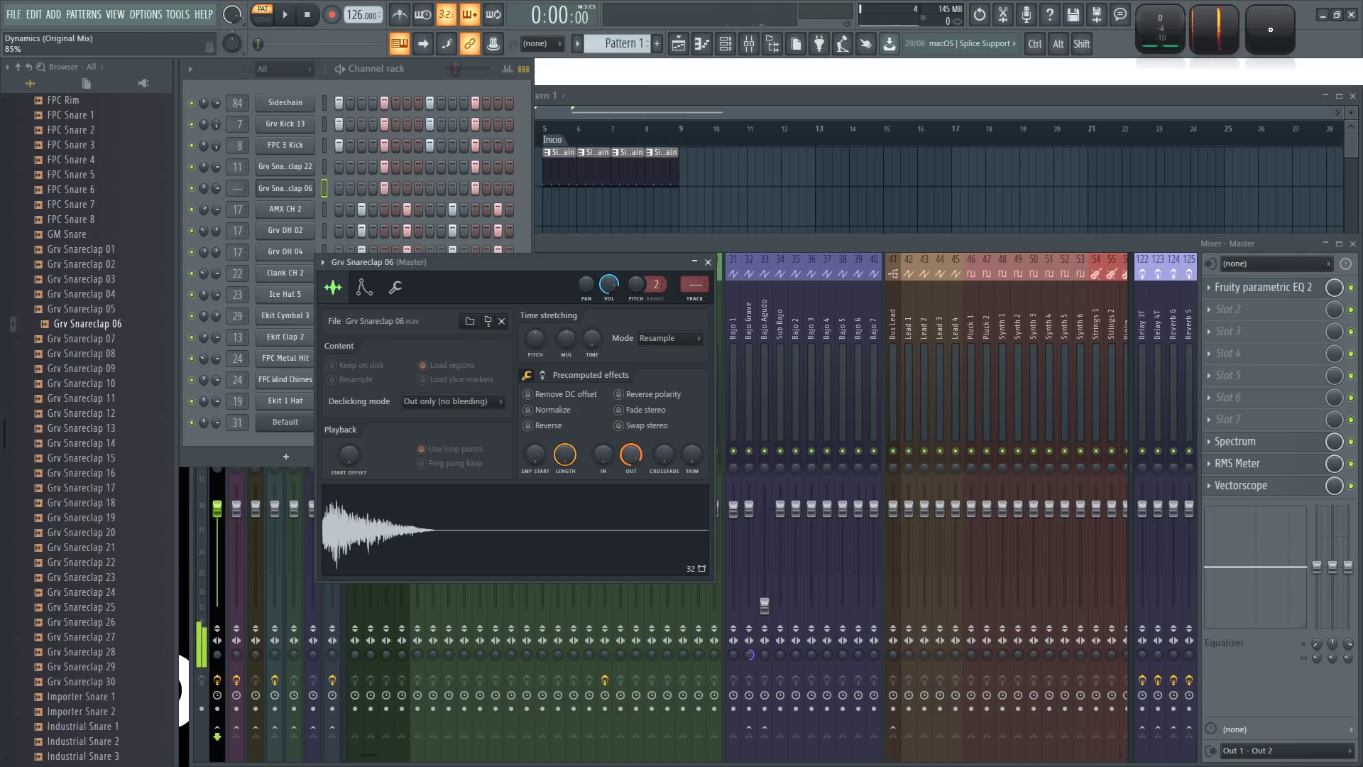
{"action": "left_click_drag", "start_coordinate": [637, 457], "coordinate": [631, 465]}
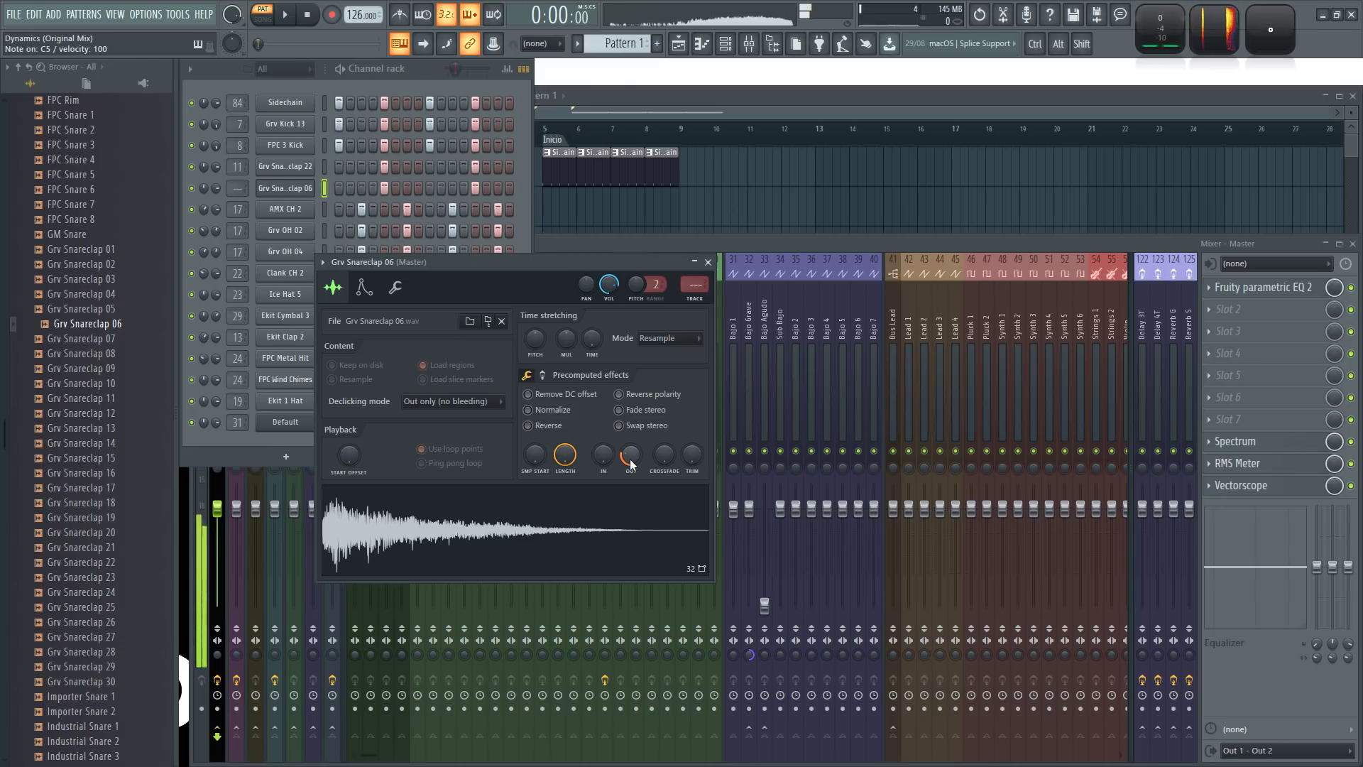
{"action": "left_click_drag", "start_coordinate": [238, 188], "coordinate": [237, 167]}
{"action": "left_click", "coordinate": [708, 262]}
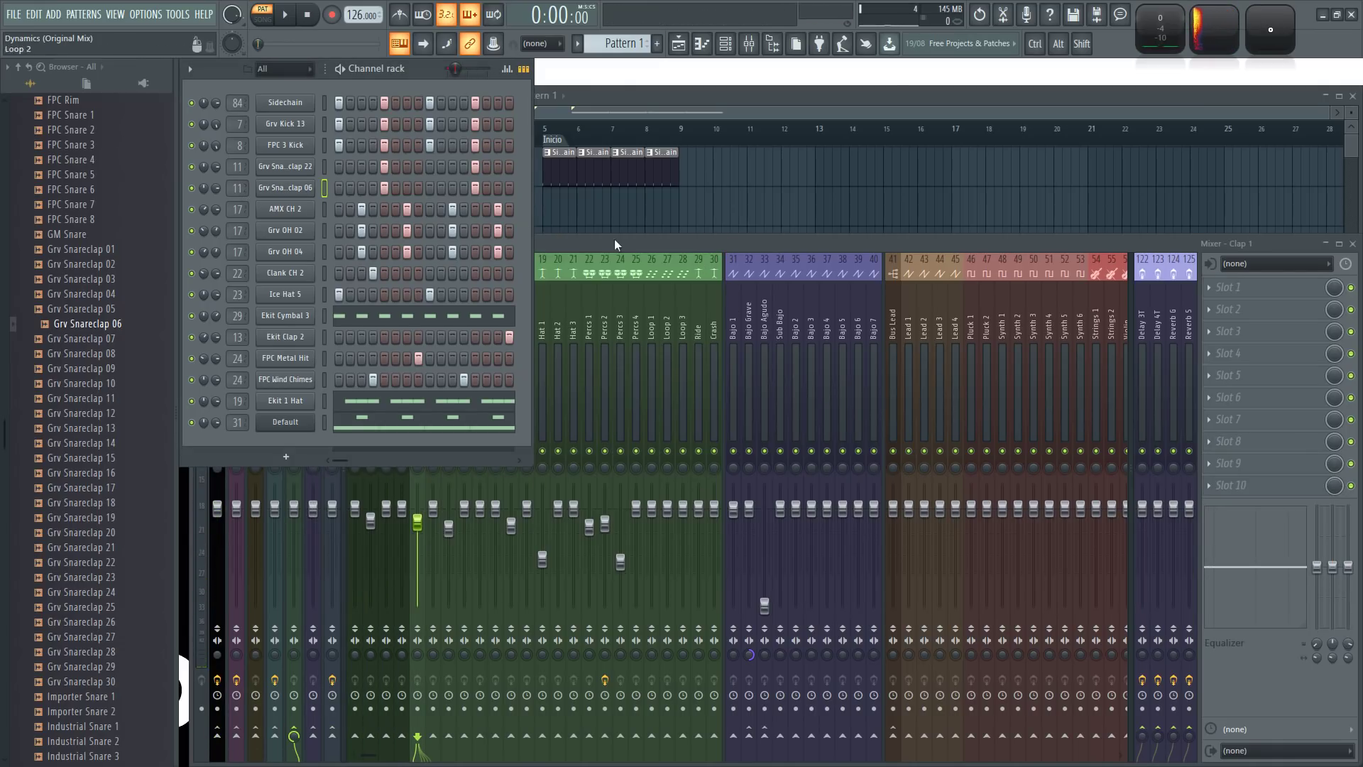
- Play the full pattern with Grv Snareclap 22 muted to compare the two snareclap layers
{"action": "key", "text": "space"}
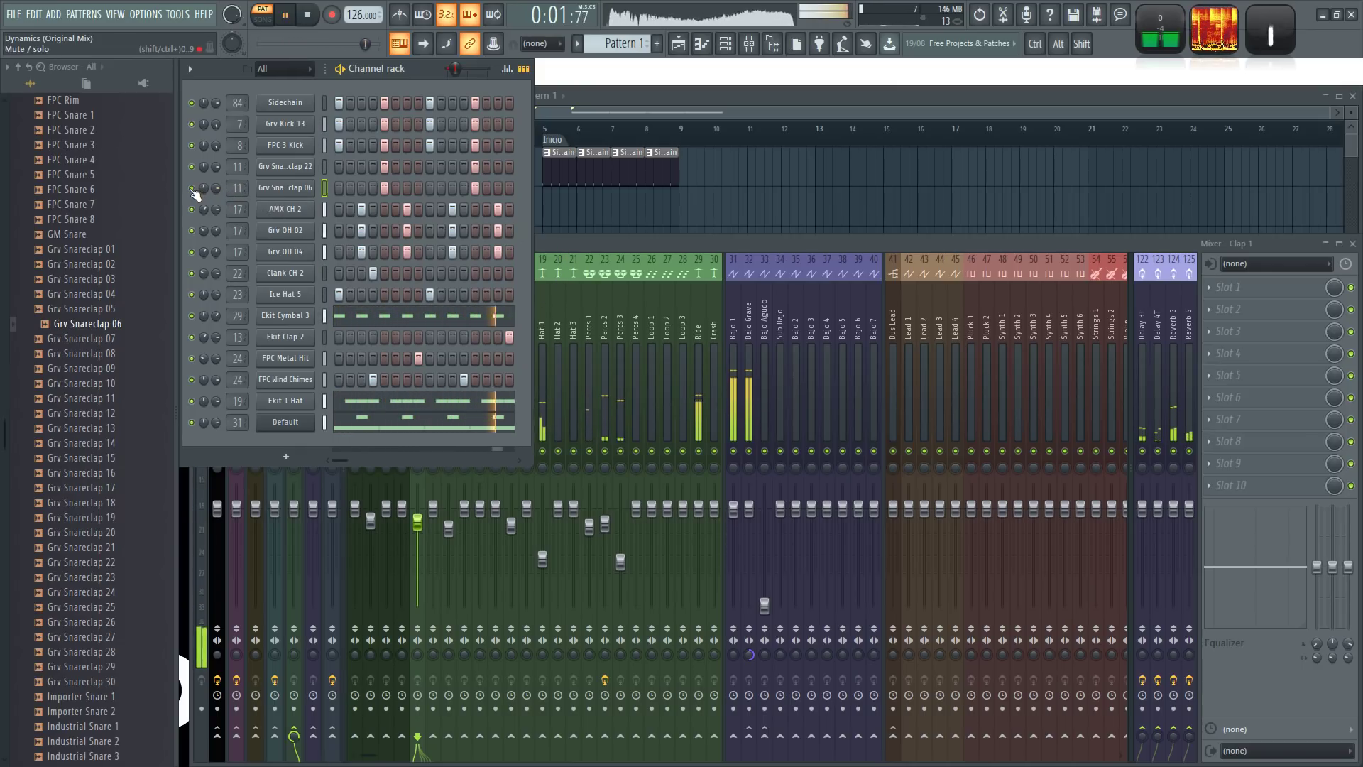
{"action": "key", "text": "space"}
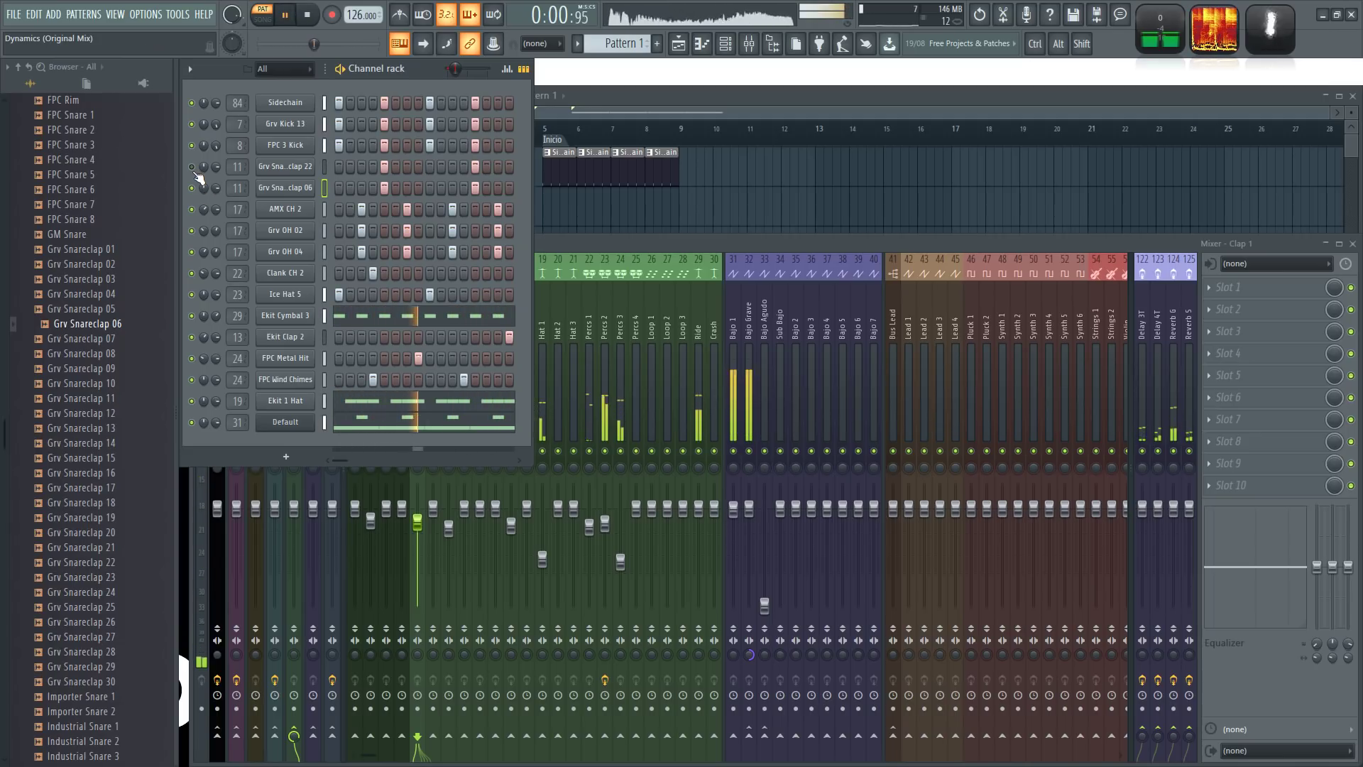
- Solo Grv Snareclap 06, reopen its sampler settings and adjust the Pogo effect while auditioning the sound
{"action": "left_click", "coordinate": [282, 191]}
{"action": "left_click_drag", "start_coordinate": [469, 262], "coordinate": [612, 235]}
{"action": "left_click", "coordinate": [508, 261]}
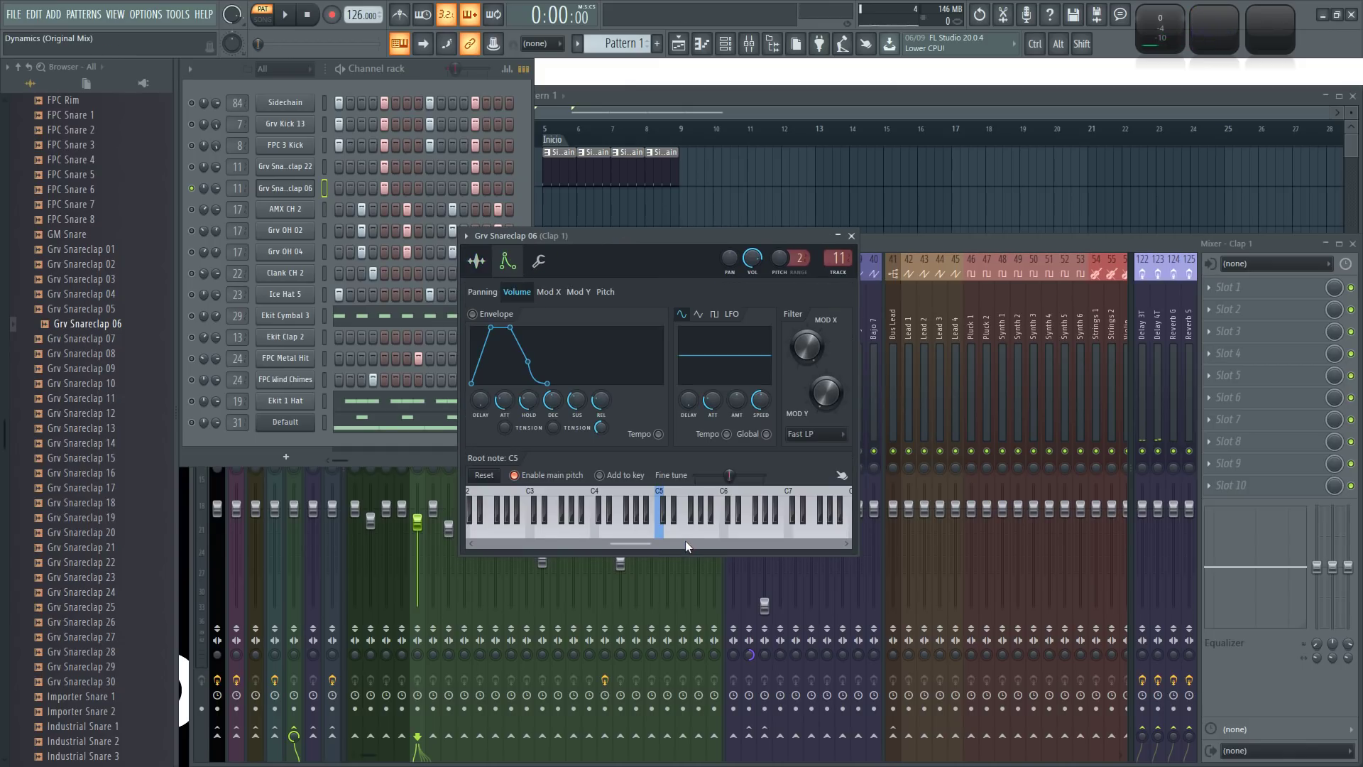
{"action": "left_click", "coordinate": [539, 263]}
{"action": "left_click", "coordinate": [477, 262]}
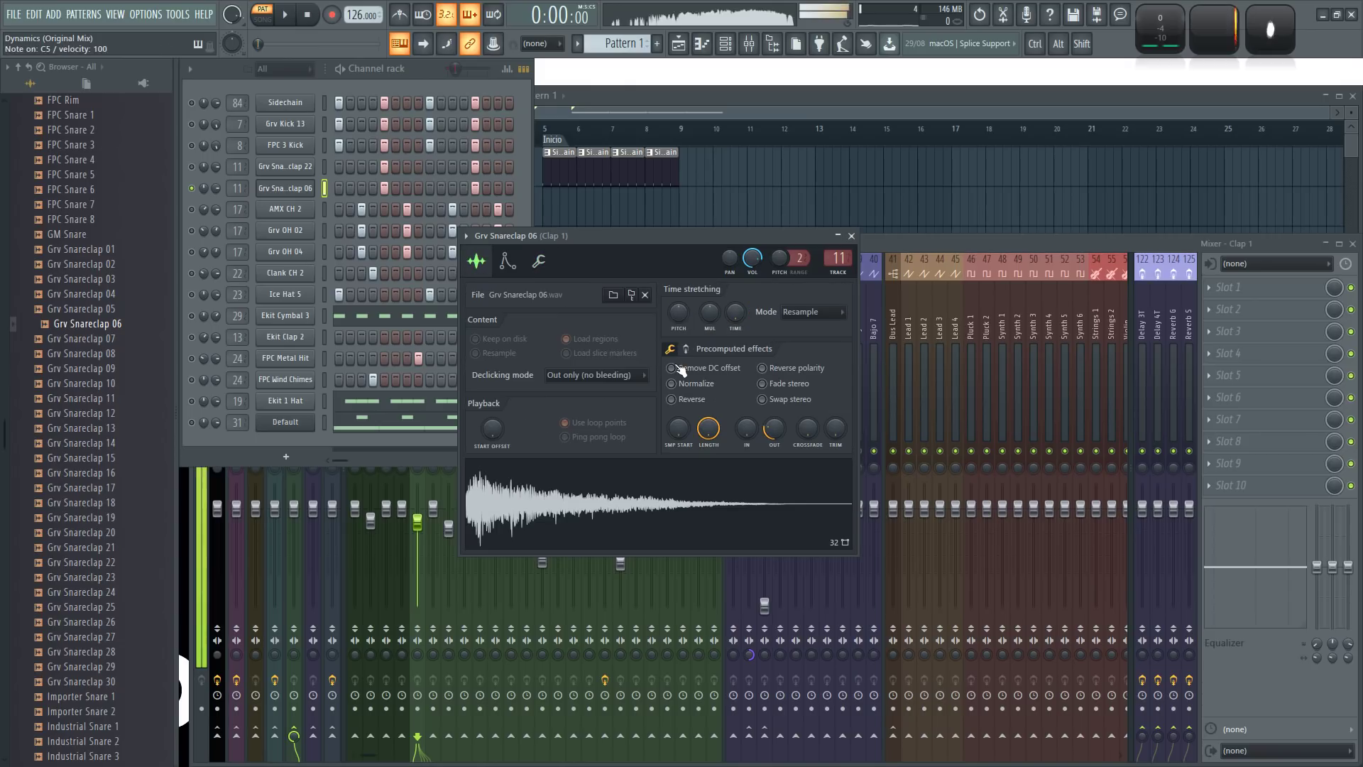
{"action": "mouse_move", "coordinate": [835, 428]}
{"action": "left_mouse_down"}
{"action": "mouse_move", "coordinate": [836, 412]}
{"action": "mouse_move", "coordinate": [835, 447]}
{"action": "left_mouse_up"}
{"action": "key", "text": "z"}
{"action": "key", "text": "z"}
{"action": "key", "text": "z"}
{"action": "key", "text": "z"}
{"action": "key", "text": "z"}
{"action": "key", "text": "z"}
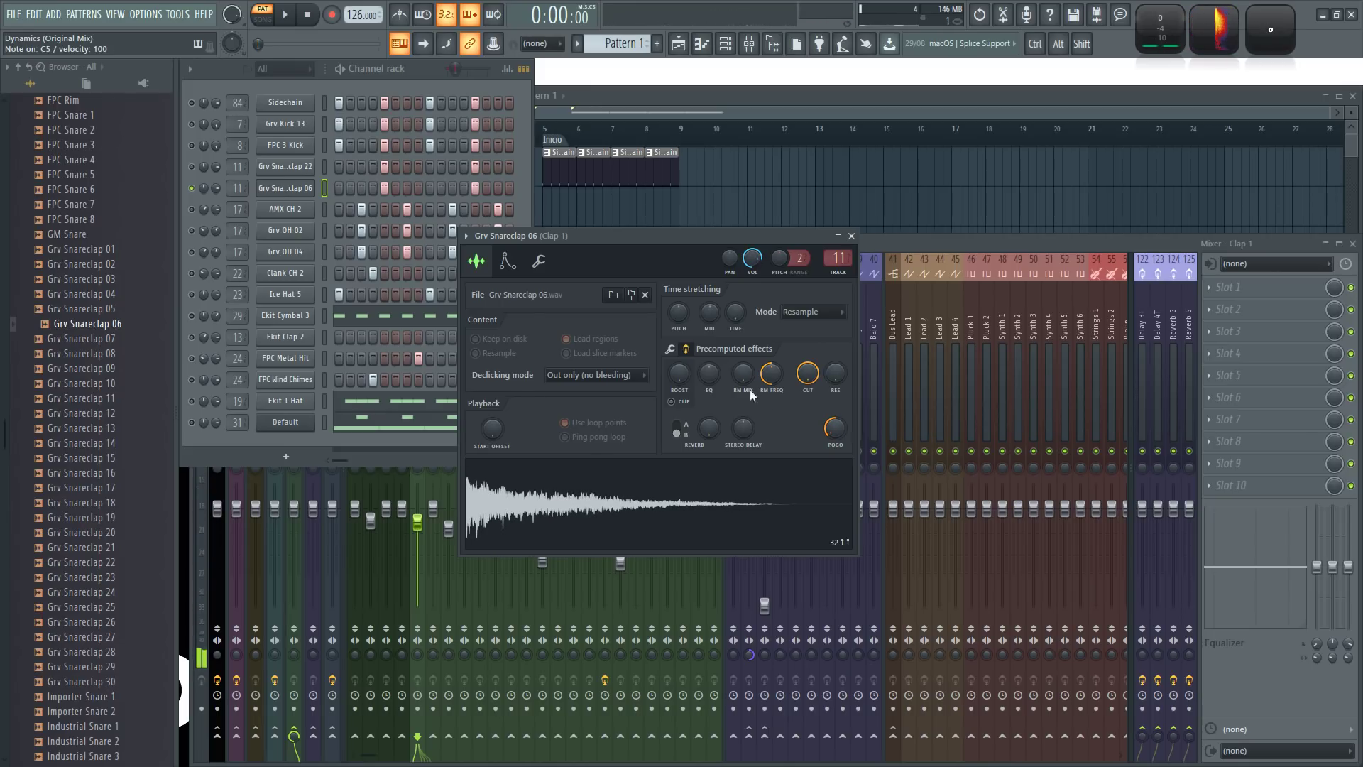
- Set Grv Snareclap 06's root note to F5 and unsolo the channel to hear it in the full pattern
{"action": "left_click", "coordinate": [534, 263]}
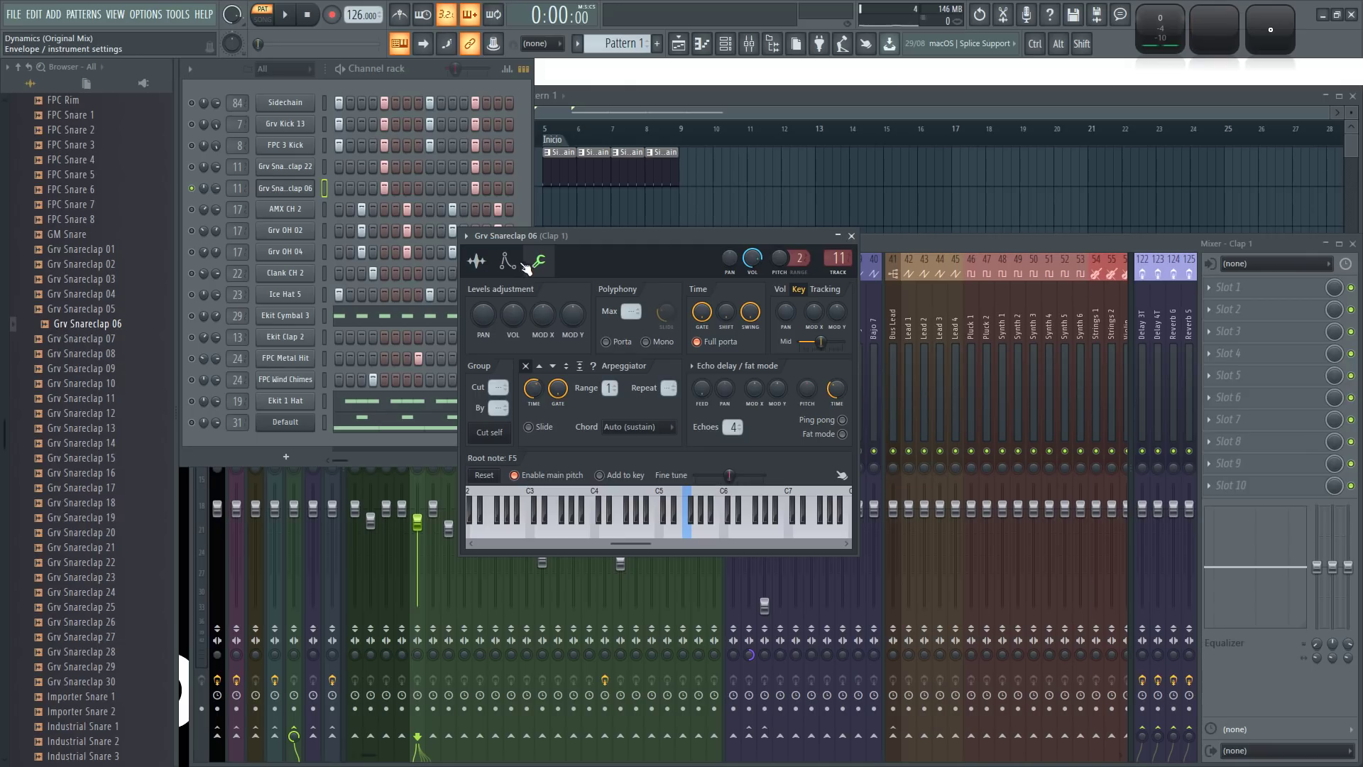
{"action": "key", "text": "space"}
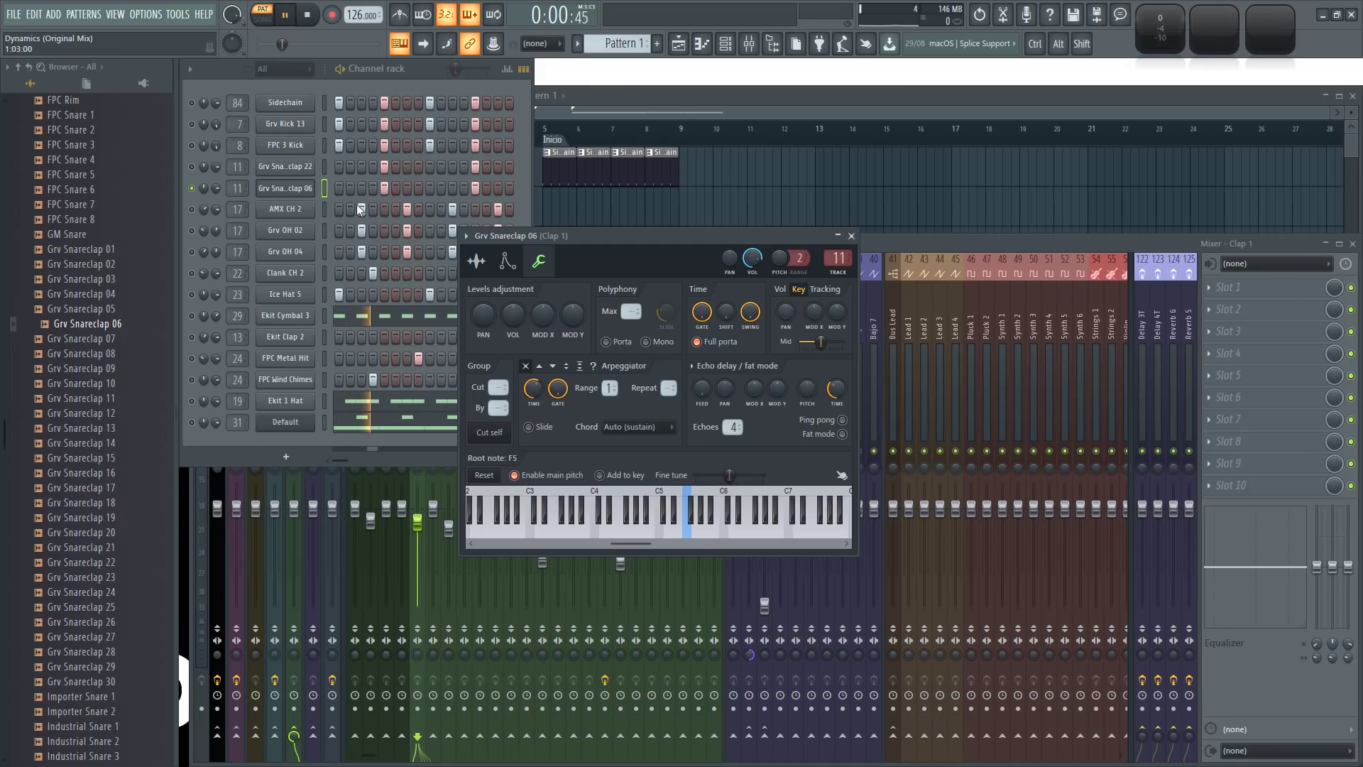
{"action": "left_click", "coordinate": [198, 188], "text": "ctrl"}
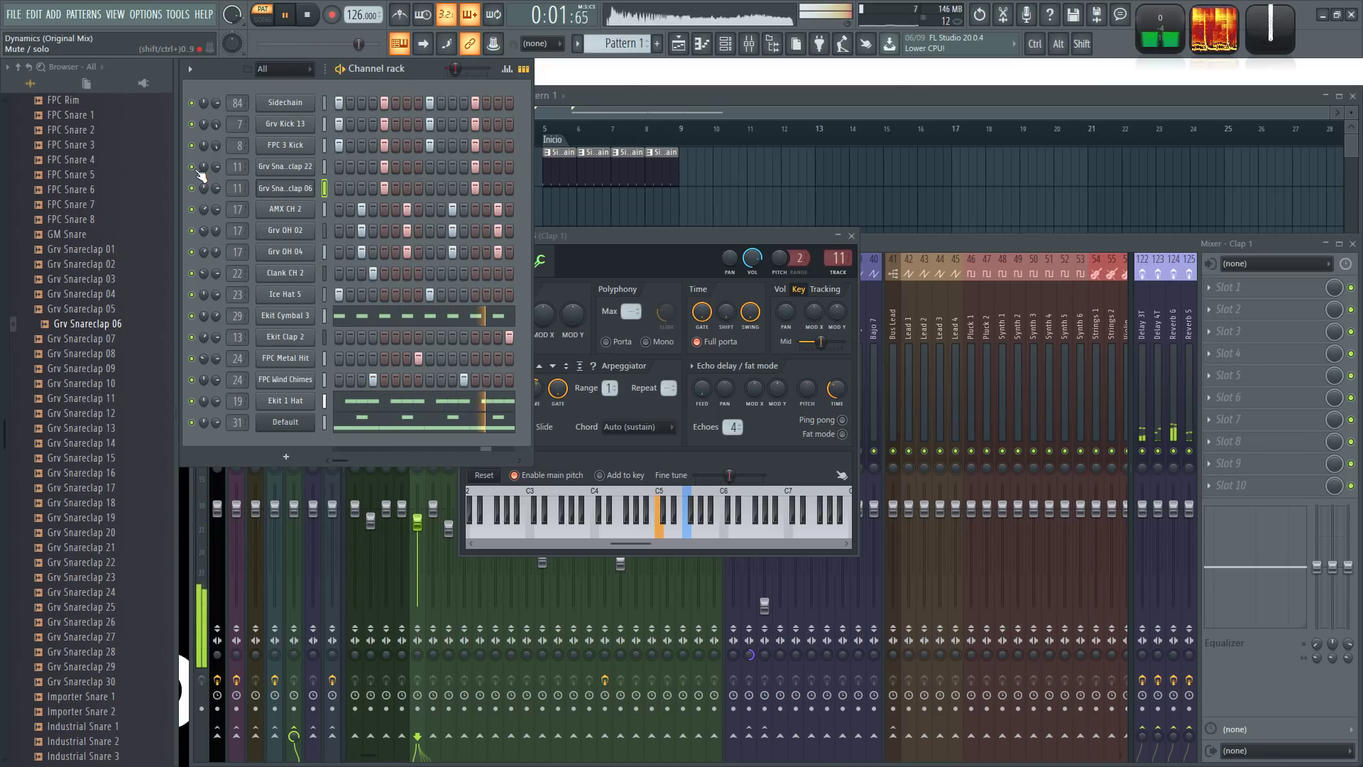
- Save the project, reposition Grv Snareclap 06's sampler window and set the channel's filter type to SVF LP
{"action": "key", "text": "space"}
{"action": "key", "text": "ctrl+s"}
{"action": "left_click_drag", "start_coordinate": [647, 238], "coordinate": [704, 190]}
{"action": "key", "text": "space"}
{"action": "key", "text": "space"}
{"action": "left_click", "coordinate": [585, 216]}
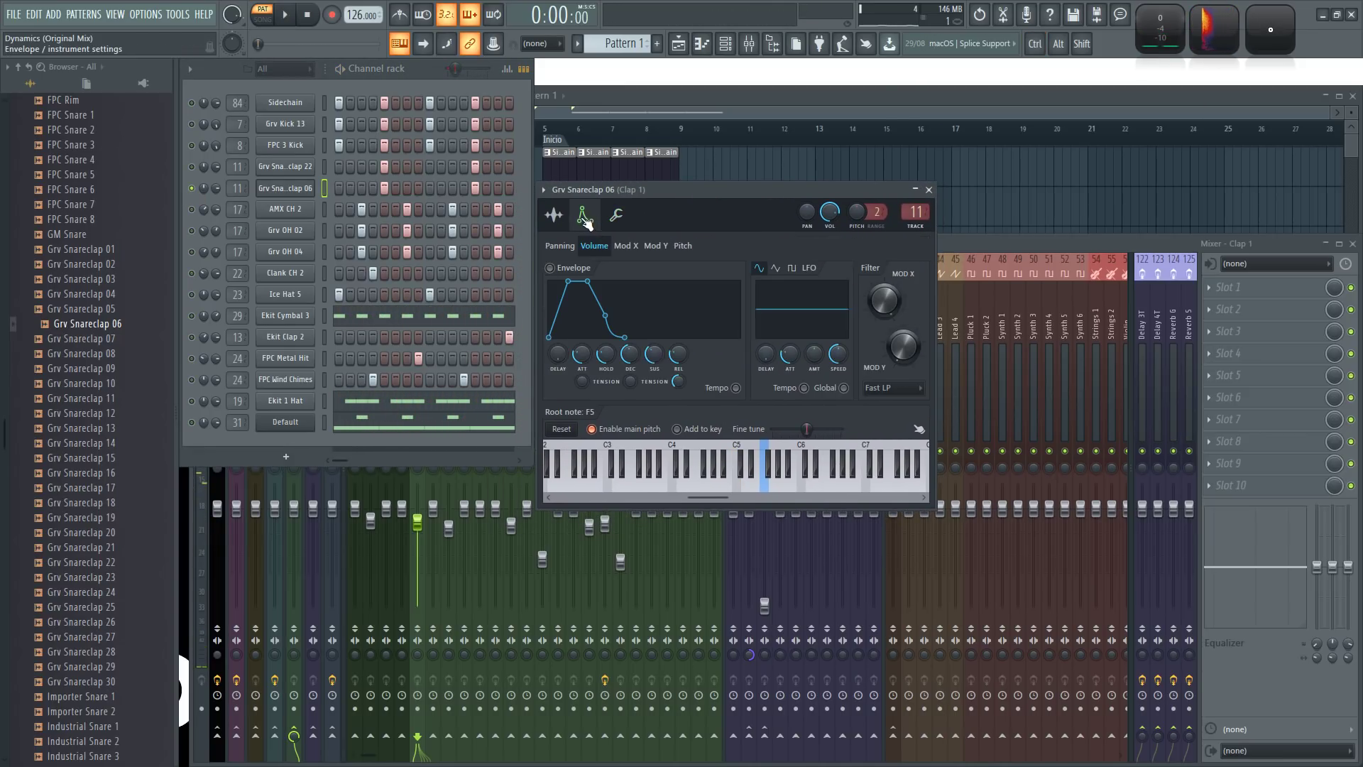
{"action": "left_click", "coordinate": [906, 389]}
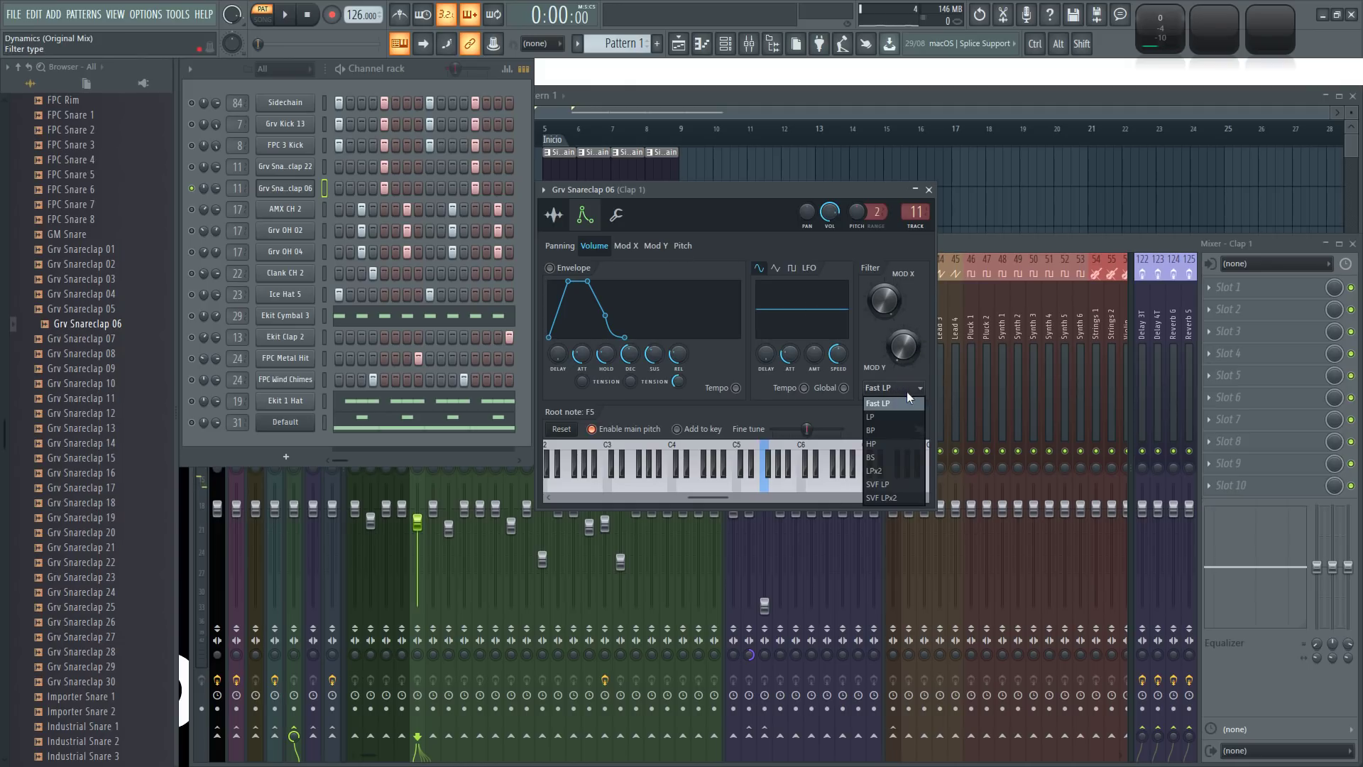
{"action": "left_click", "coordinate": [896, 483]}
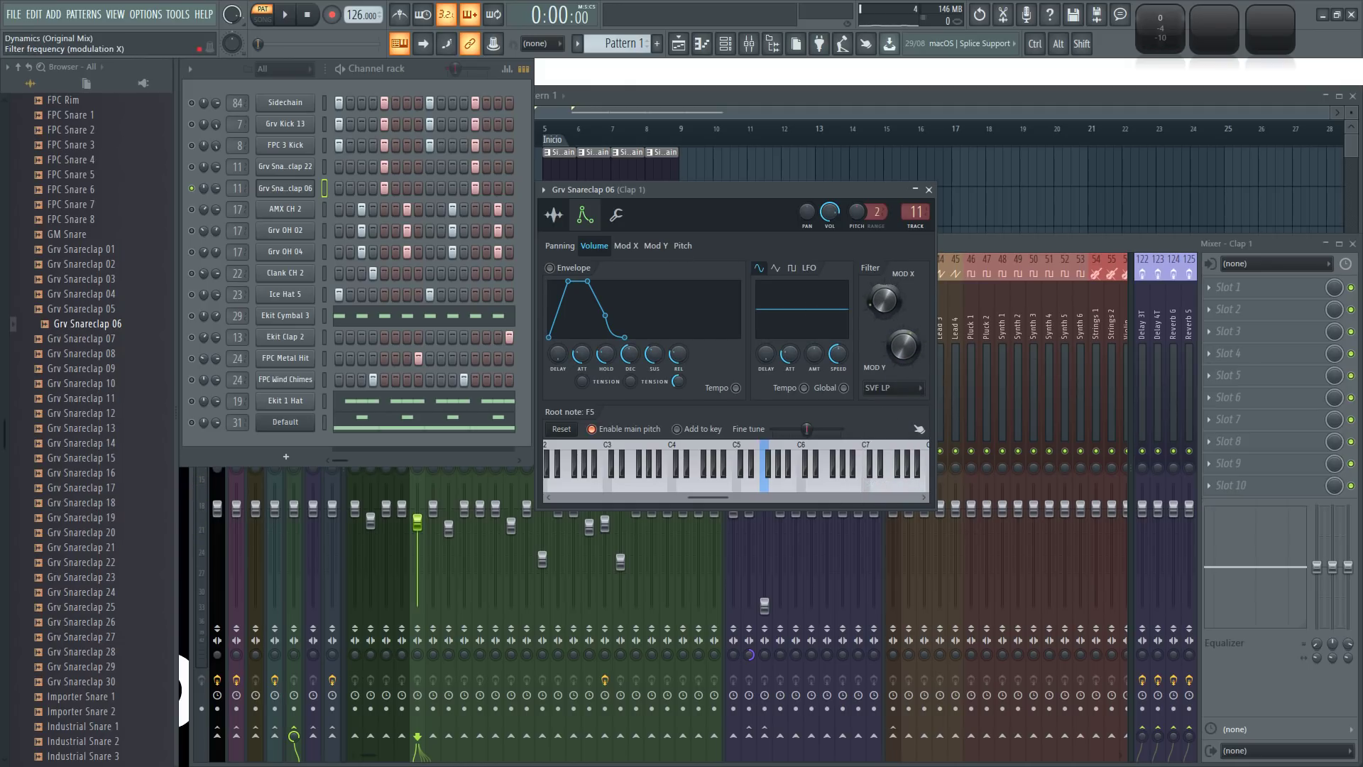
- Enable Grv Snareclap 06's Mod X envelope and shape its filter sweep with no hold or sustain while auditioning the sound
{"action": "left_click", "coordinate": [626, 245]}
{"action": "left_click_drag", "start_coordinate": [884, 301], "coordinate": [884, 256]}
{"action": "key", "text": "z"}
{"action": "key", "text": "z"}
{"action": "key", "text": "z"}
{"action": "key", "text": "z"}
{"action": "key", "text": "z"}
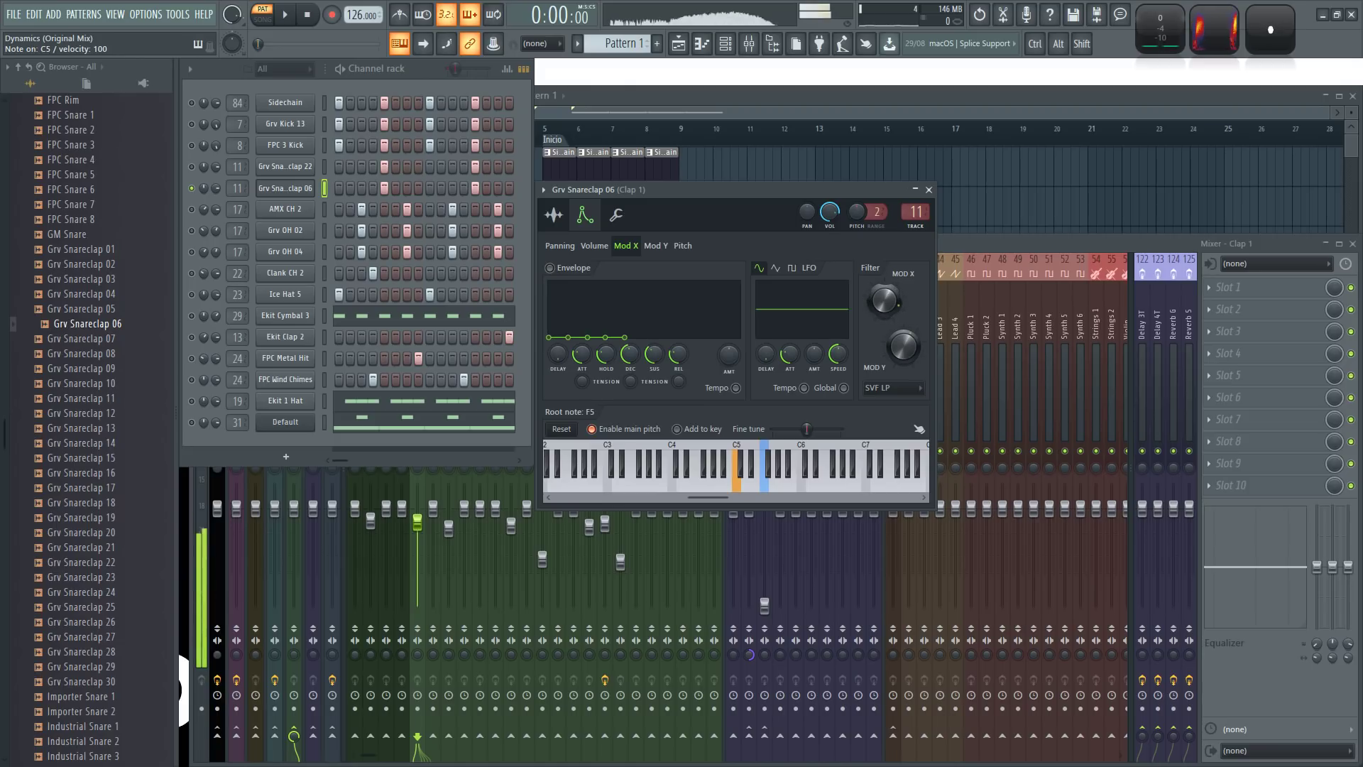
{"action": "key", "text": "z"}
{"action": "key", "text": "z"}
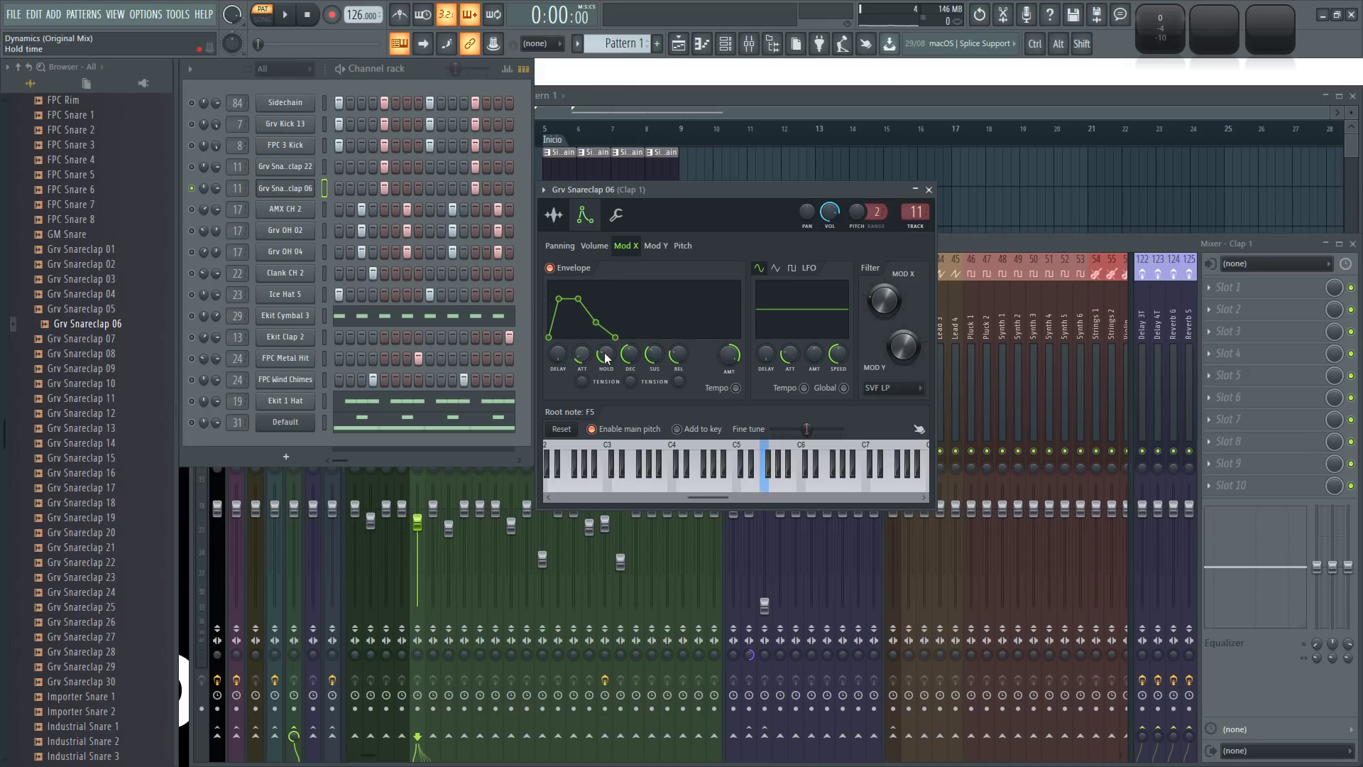
{"action": "left_click_drag", "start_coordinate": [686, 357], "coordinate": [693, 375]}
{"action": "key", "text": "z"}
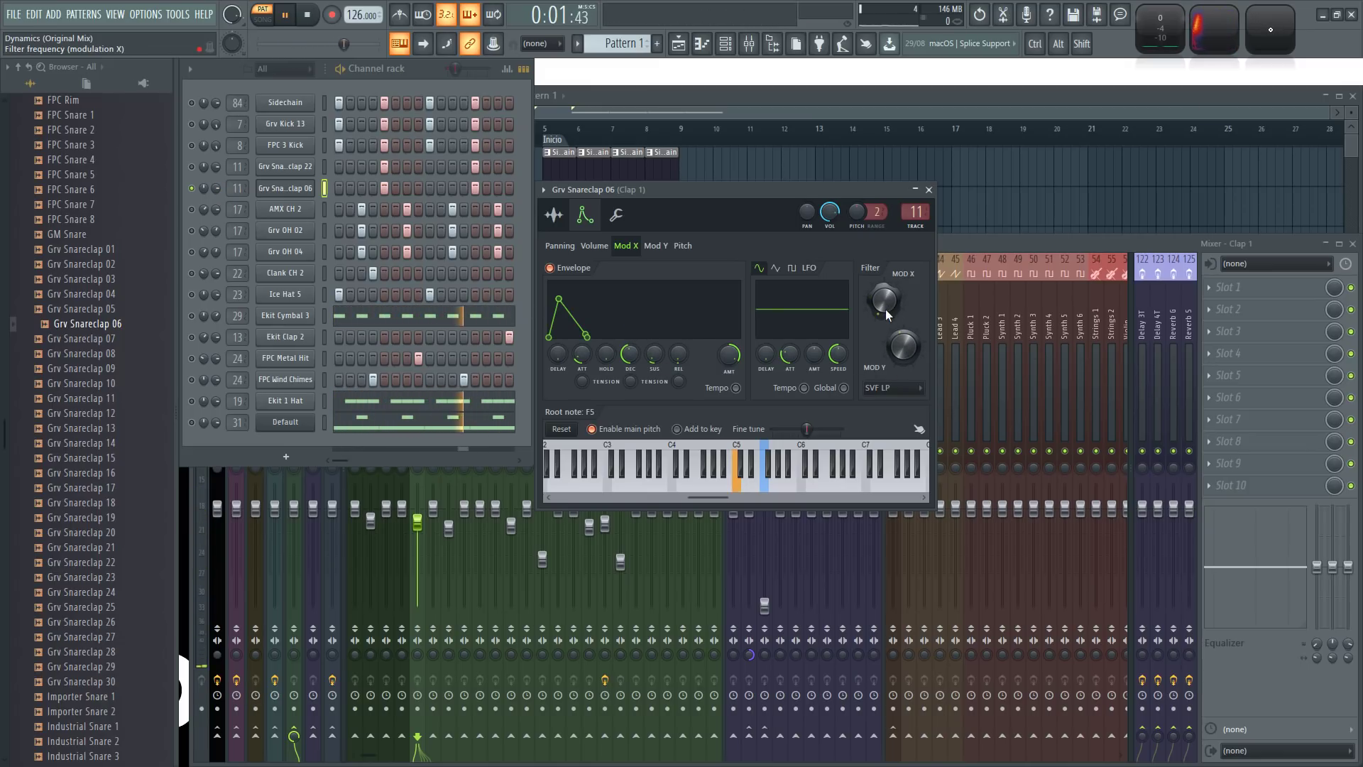
- Switch Grv Snareclap 06's filter type to SVF LPx2 and reduce the Mod X envelope amount
{"action": "left_click", "coordinate": [912, 388]}
{"action": "left_click", "coordinate": [896, 500]}
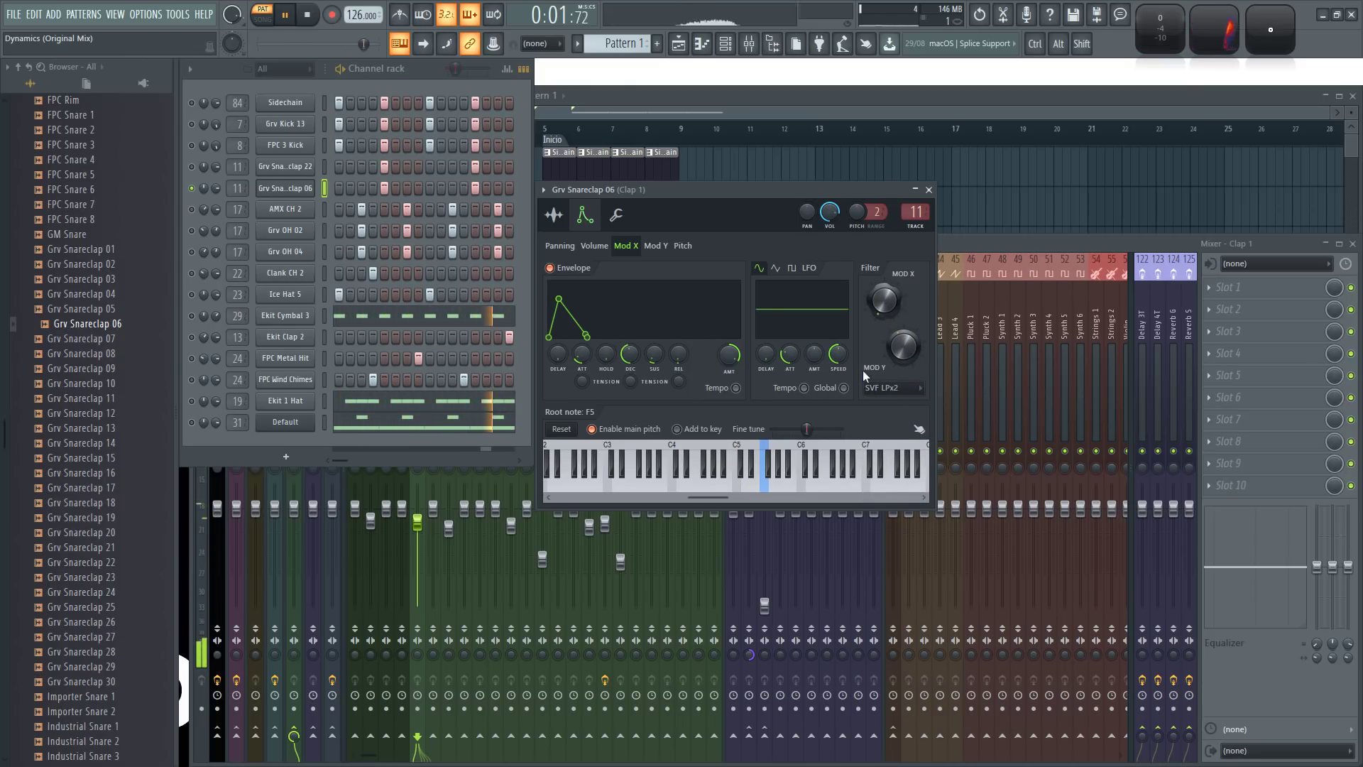
{"action": "left_click_drag", "start_coordinate": [729, 354], "coordinate": [729, 376]}
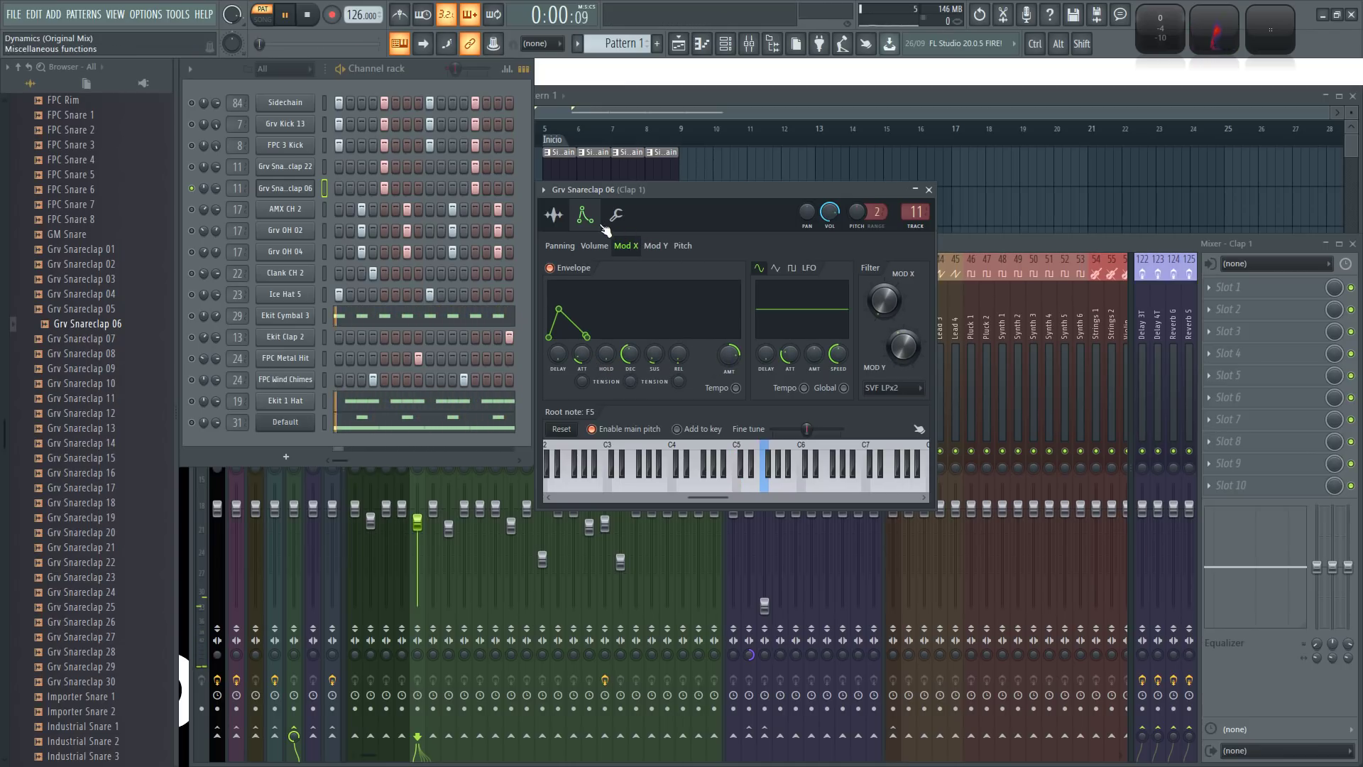
- Raise Grv Snareclap 06's precomputed Boost effect to about 34% and close its sampler window
{"action": "left_click", "coordinate": [554, 215]}
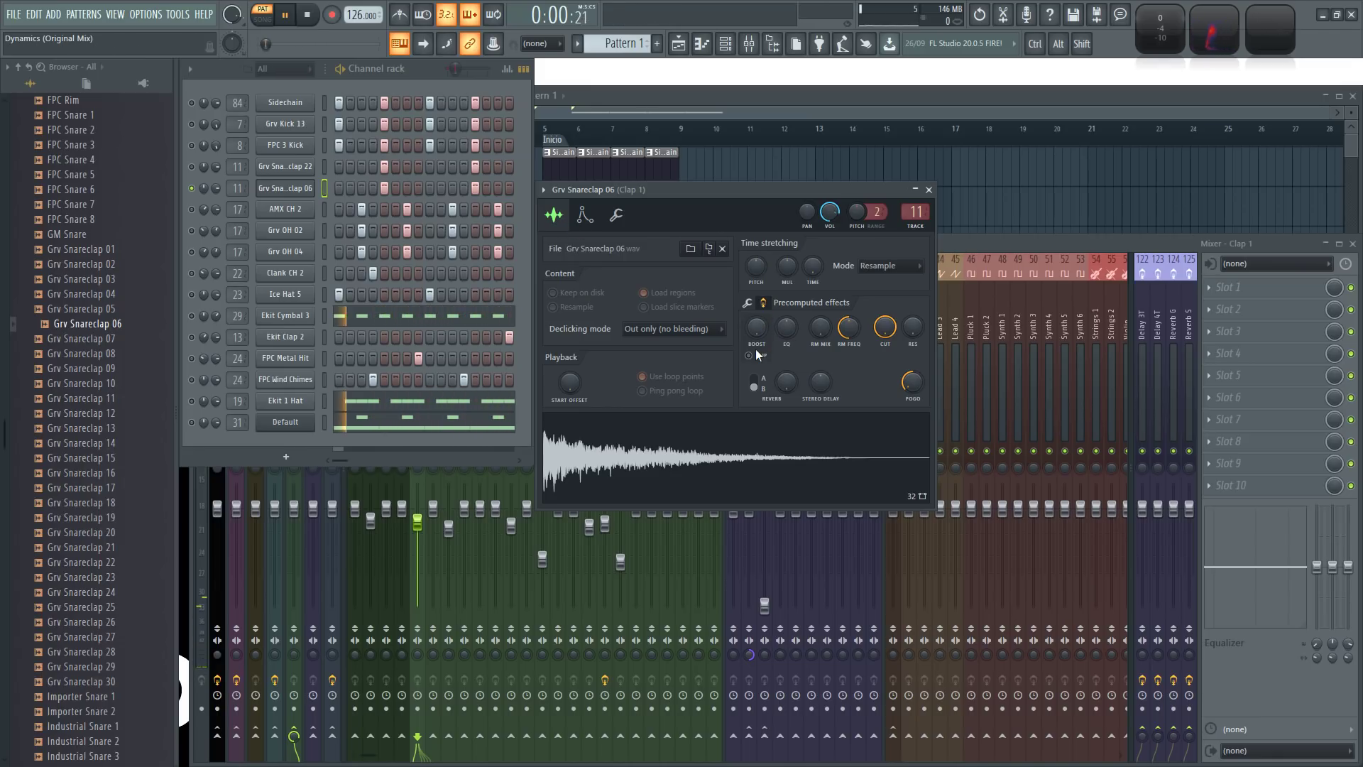
{"action": "left_click_drag", "start_coordinate": [760, 330], "coordinate": [760, 313]}
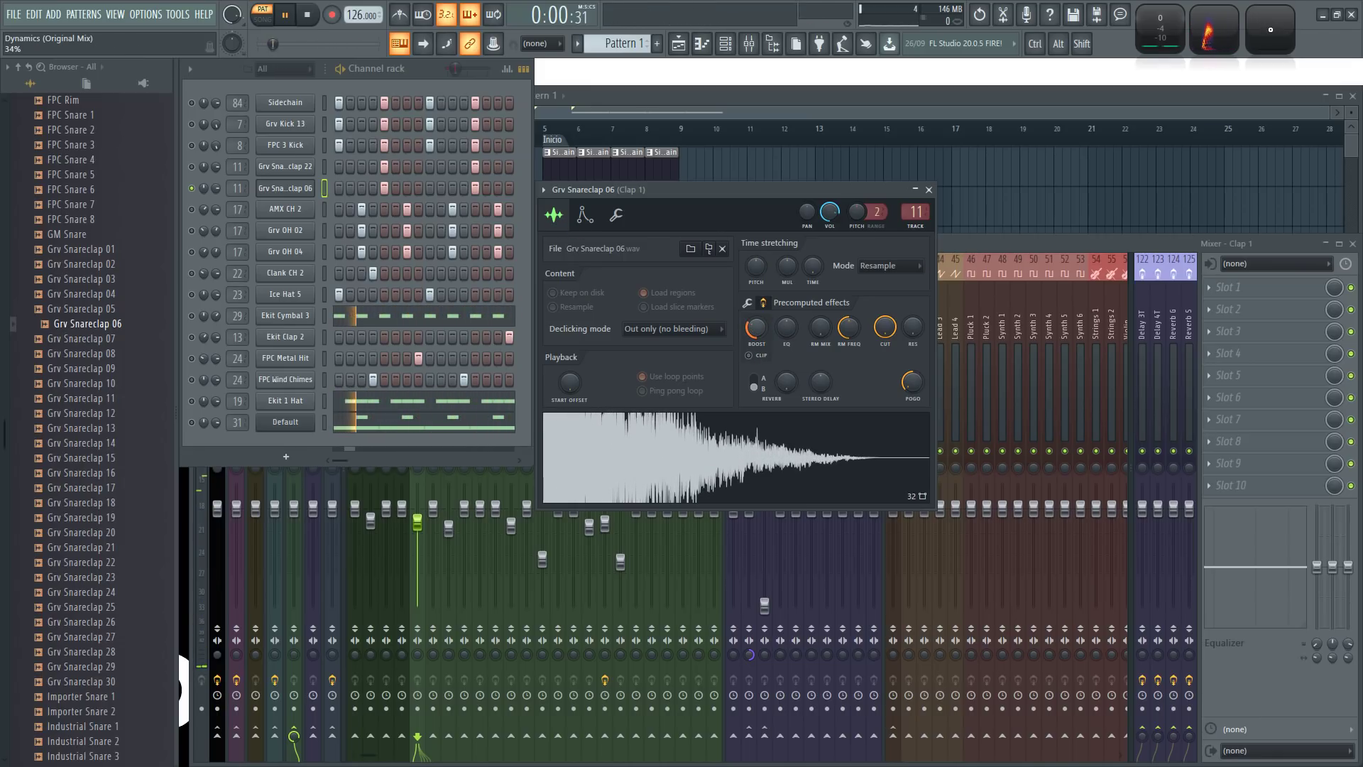
{"action": "left_click", "coordinate": [929, 189]}
- Unmute Grv Snareclap 22 alongside the soloed snareclap and set its root note to D6
{"action": "left_click", "coordinate": [191, 166]}
{"action": "left_click", "coordinate": [285, 166]}
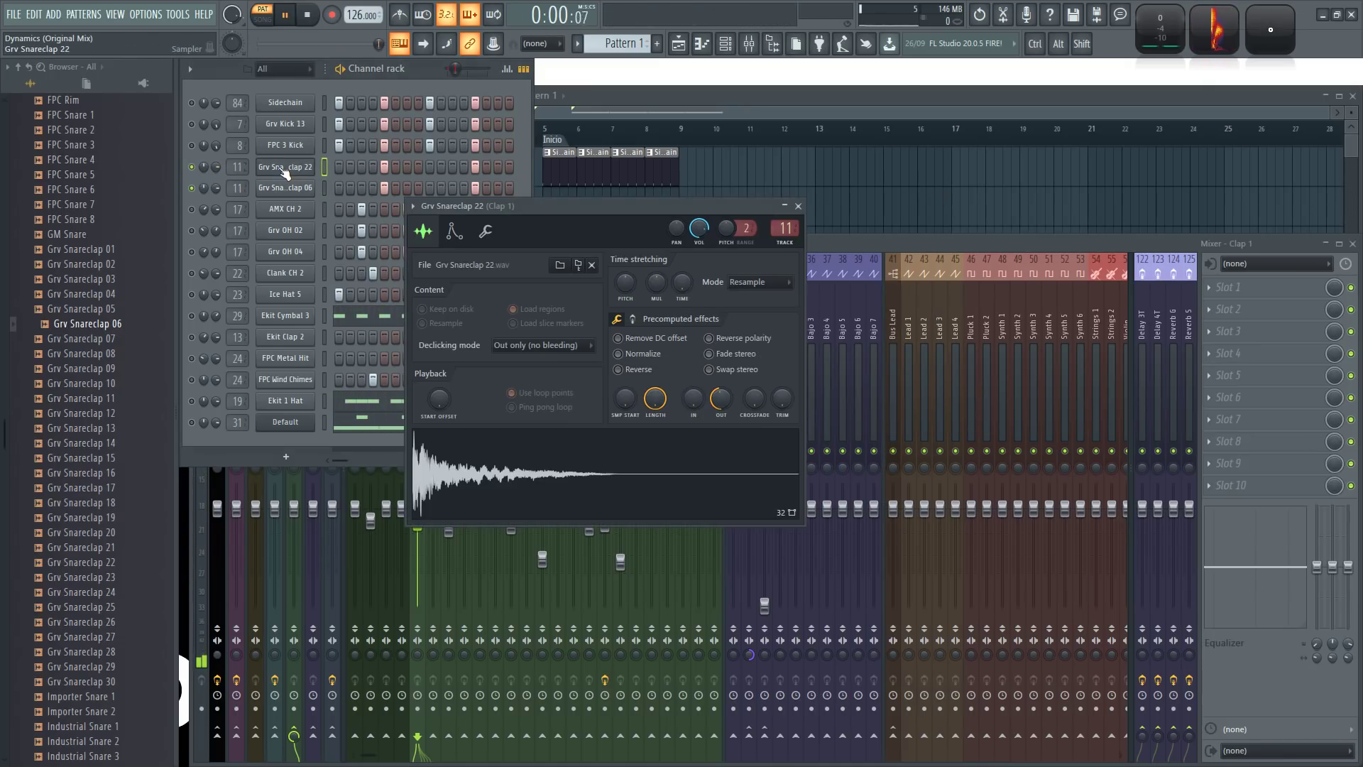
{"action": "left_click", "coordinate": [455, 230]}
{"action": "left_click", "coordinate": [485, 230]}
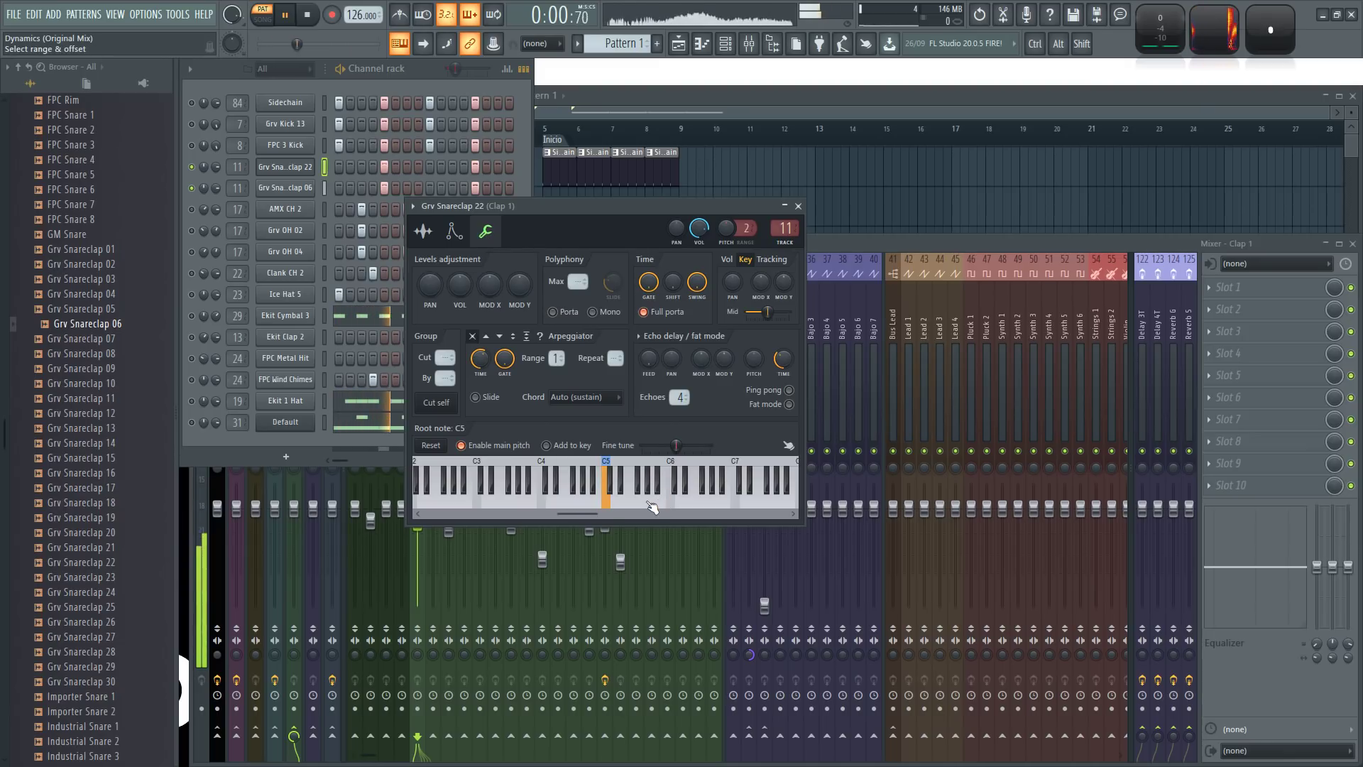
{"action": "right_click", "coordinate": [679, 508]}
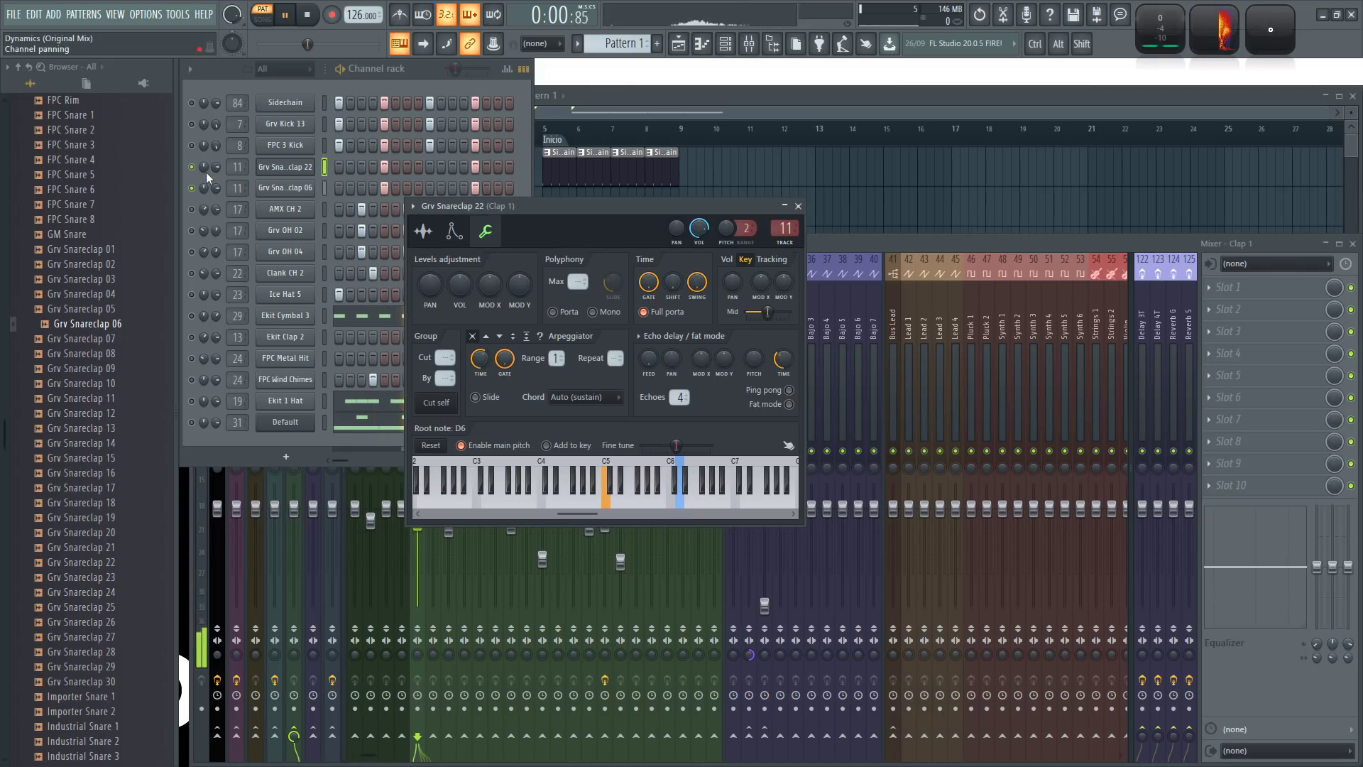
- Change Grv Snareclap 22's filter type in its envelope settings and close the sampler window
{"action": "left_click", "coordinate": [455, 235]}
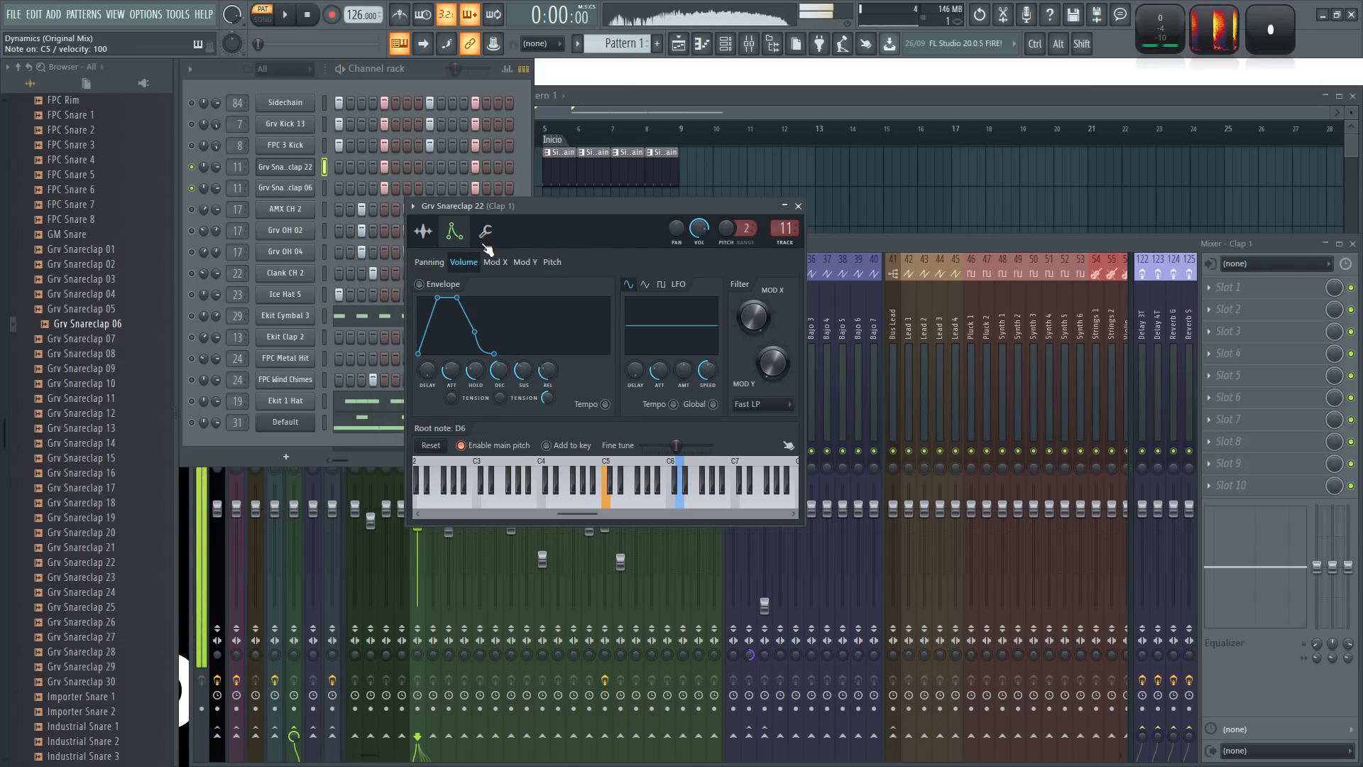
{"action": "left_click", "coordinate": [486, 231]}
{"action": "left_click", "coordinate": [455, 235]}
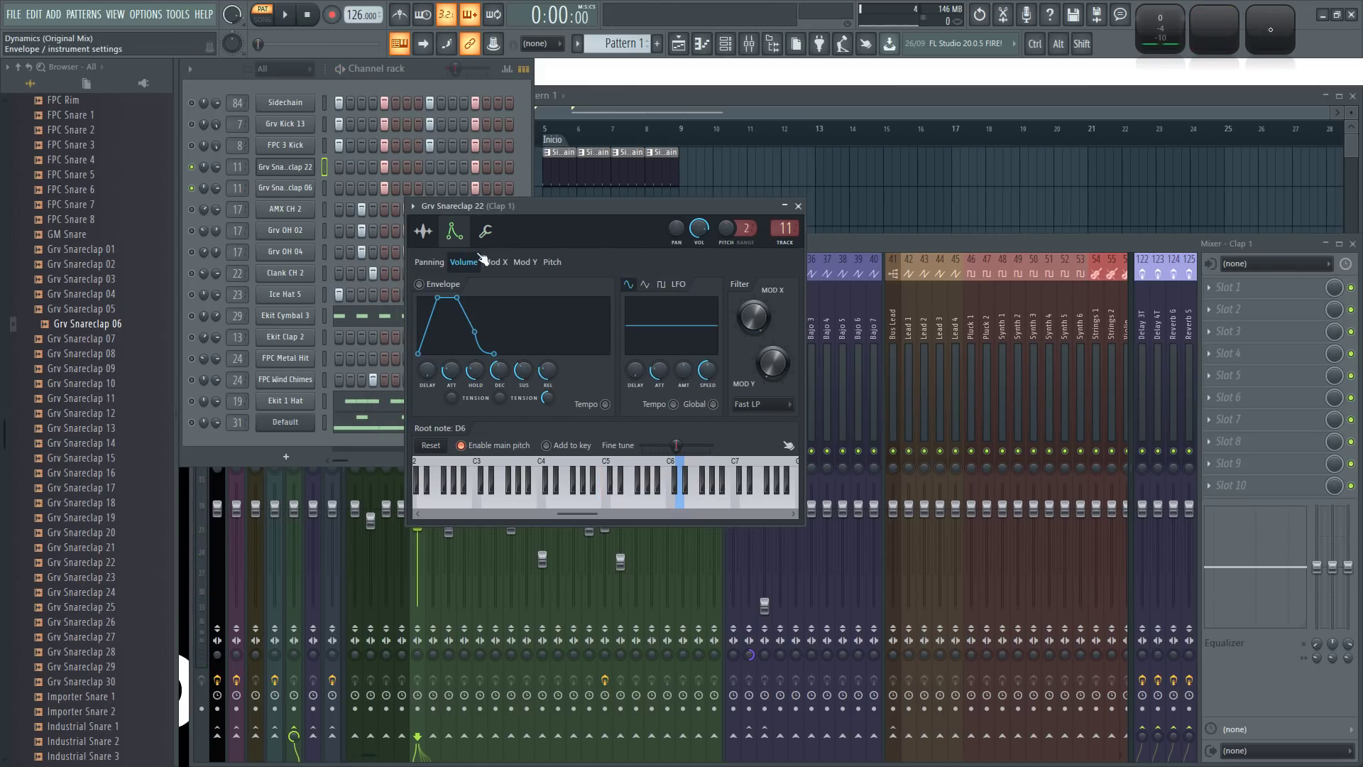
{"action": "left_click", "coordinate": [764, 405]}
{"action": "left_click", "coordinate": [754, 462]}
{"action": "left_click", "coordinate": [798, 206]}
- Unmute the kick and Sidechain channels and play them together with the two snareclap layers
{"action": "key", "text": "space"}
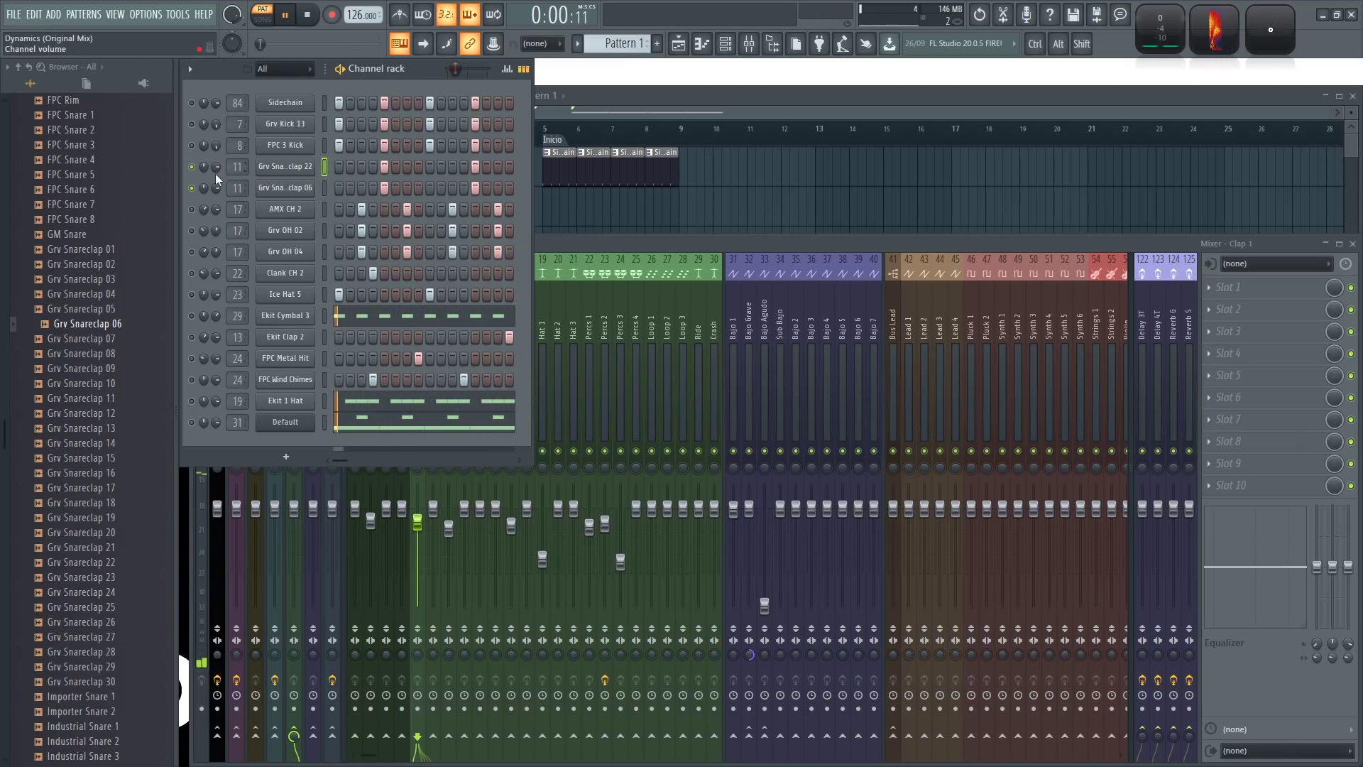
{"action": "left_click", "coordinate": [192, 124]}
{"action": "left_click", "coordinate": [192, 103]}
{"action": "key", "text": "space"}
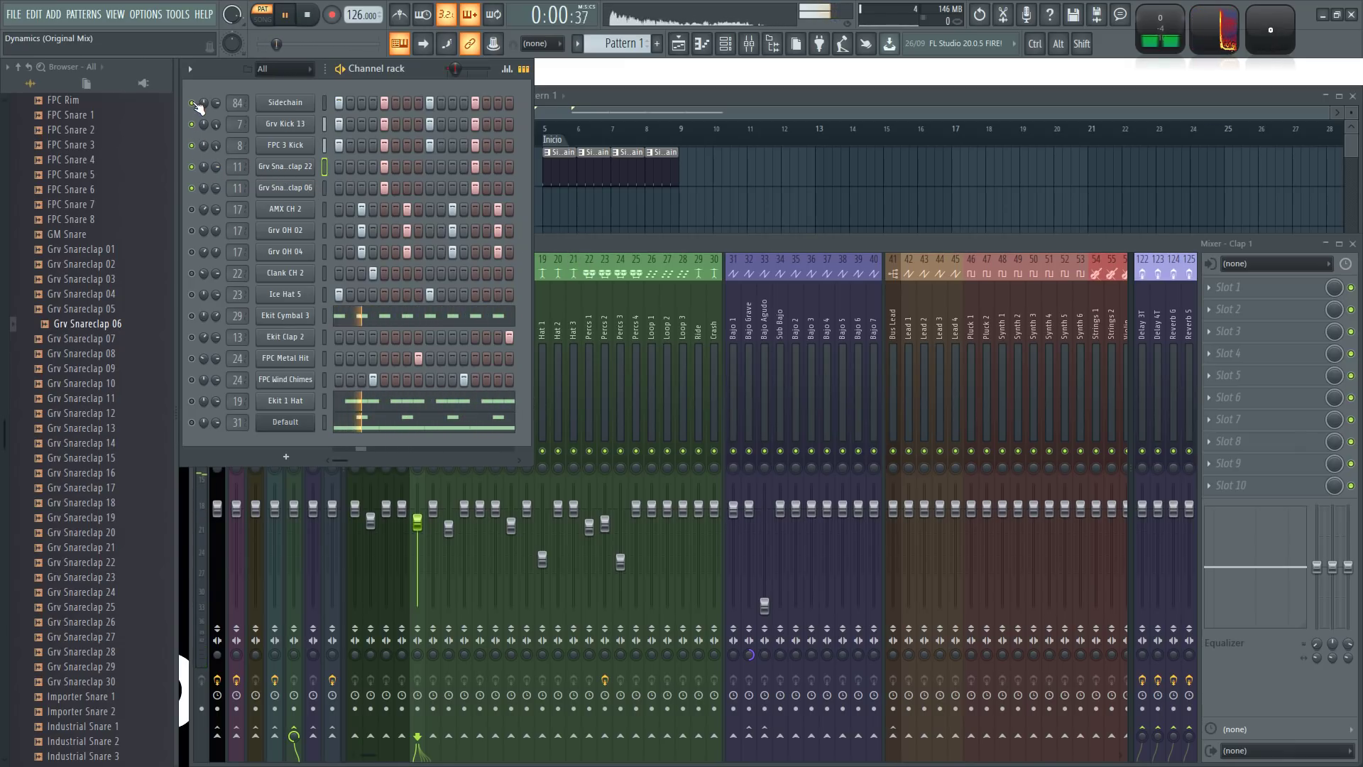
- Restore all channels and play the full pattern, muting Grv Snareclap 06 to compare the sound without it
{"action": "key", "text": "space"}
{"action": "right_click", "coordinate": [192, 188]}
{"action": "key", "text": "space"}
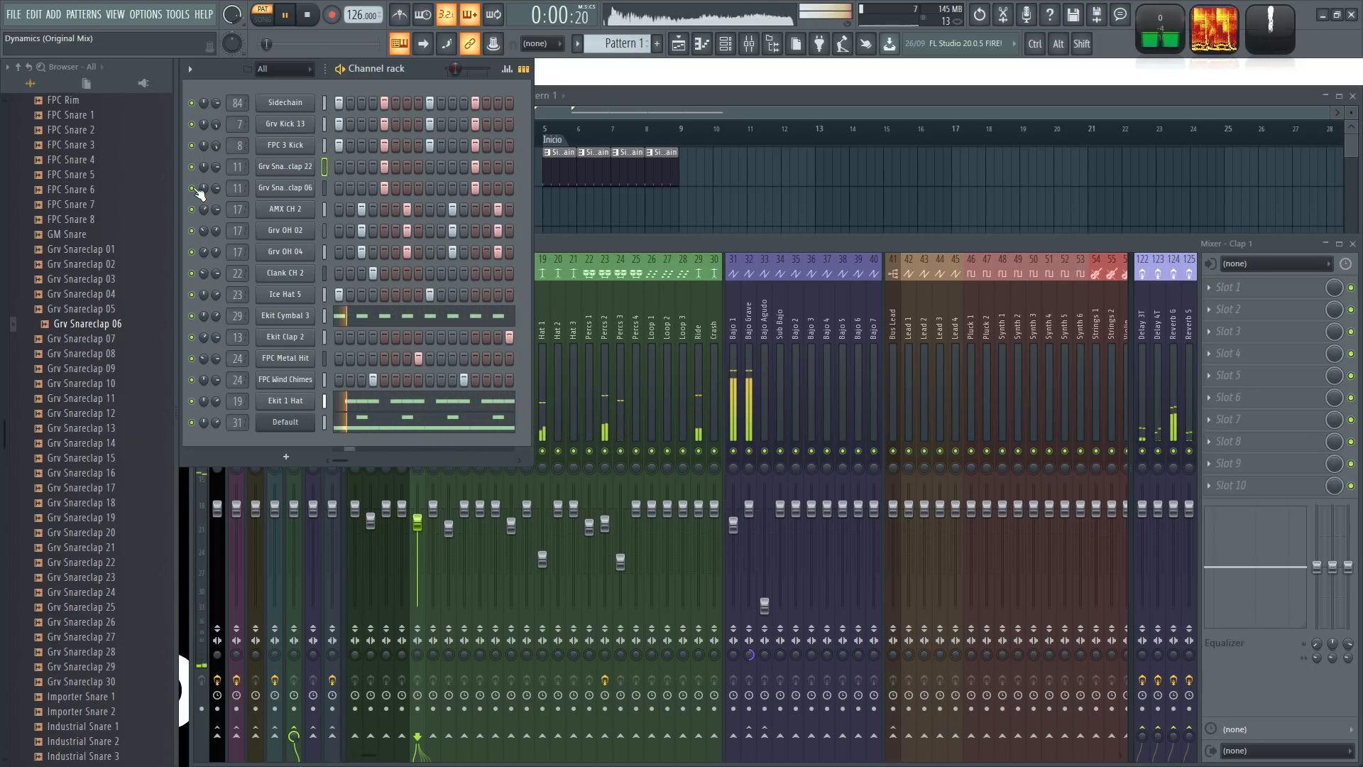
{"action": "left_click", "coordinate": [192, 188]}
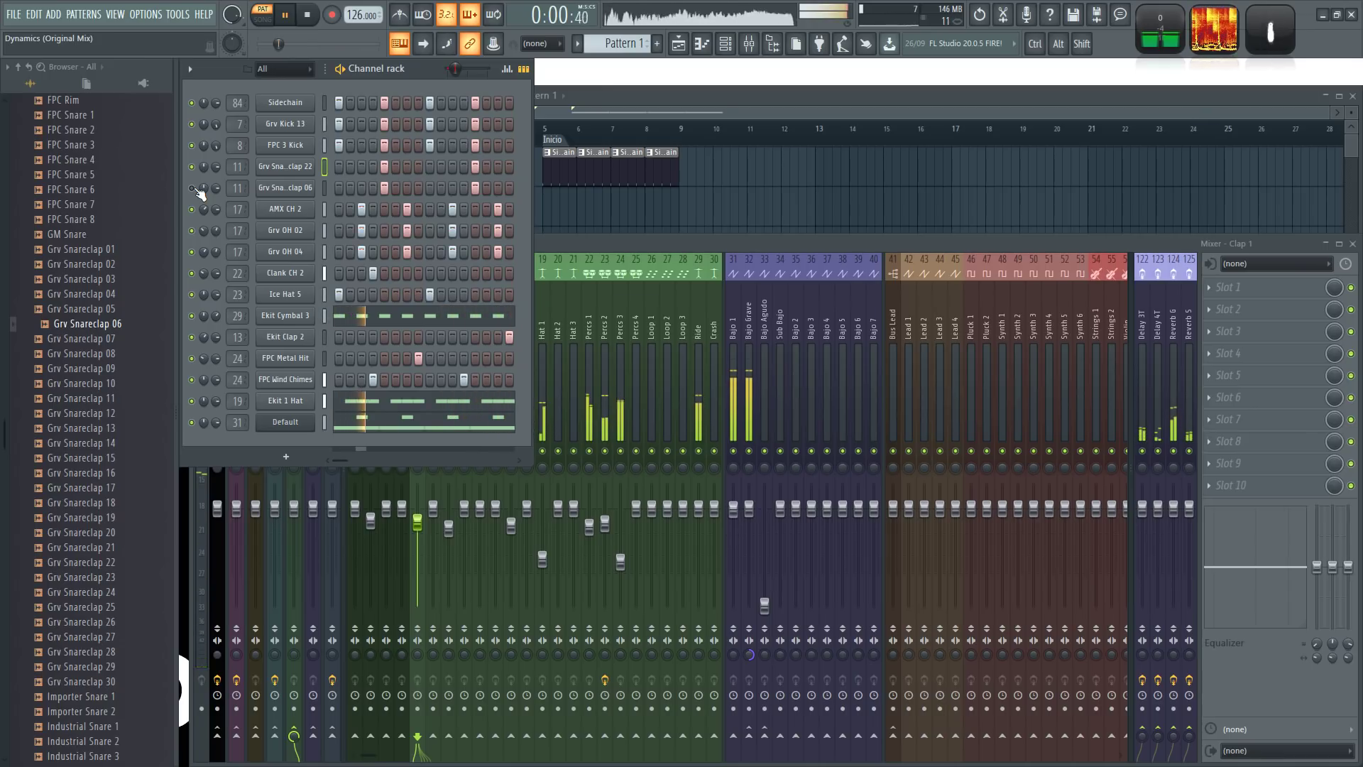
- Solo Grv Snareclap 06 and shorten its Mod X envelope attack to the minimum
{"action": "right_click", "coordinate": [191, 188]}
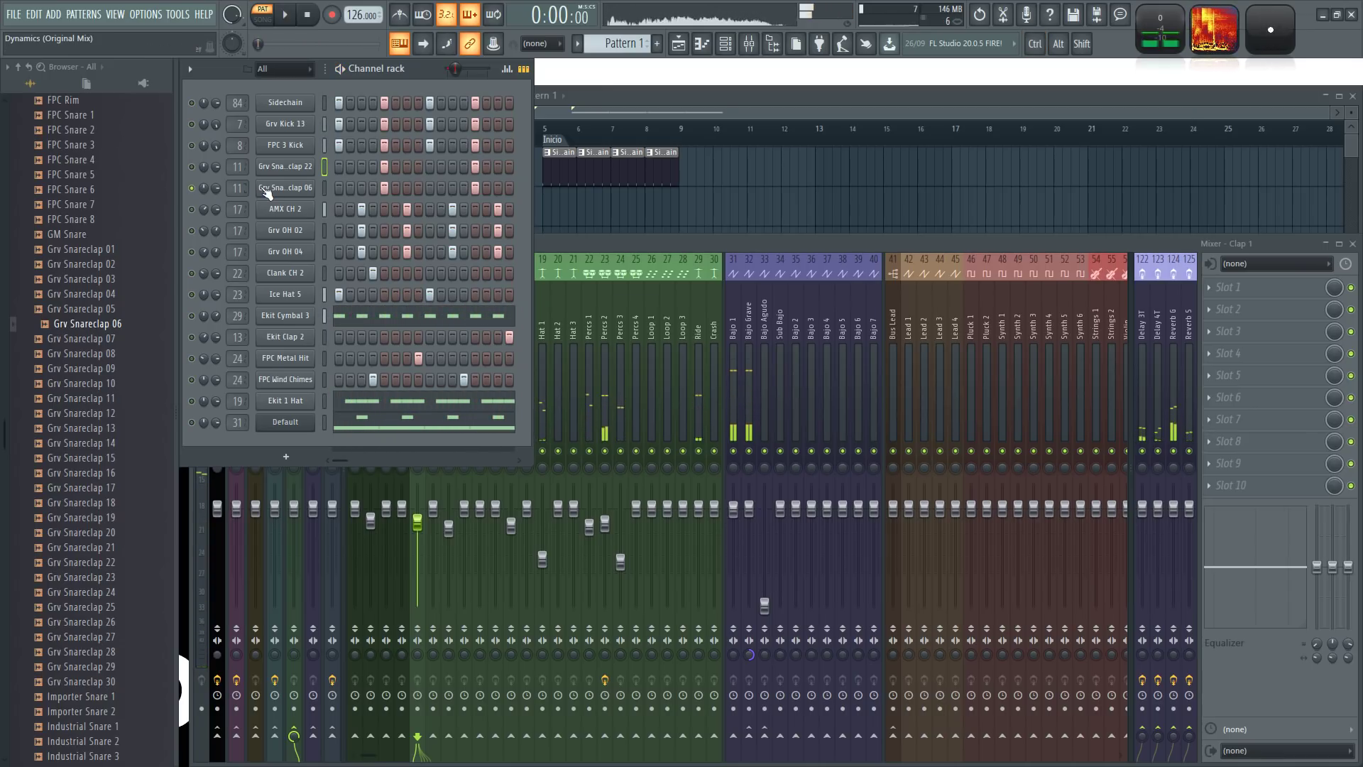
{"action": "key", "text": "space"}
{"action": "left_click", "coordinate": [284, 187]}
{"action": "left_click", "coordinate": [586, 215]}
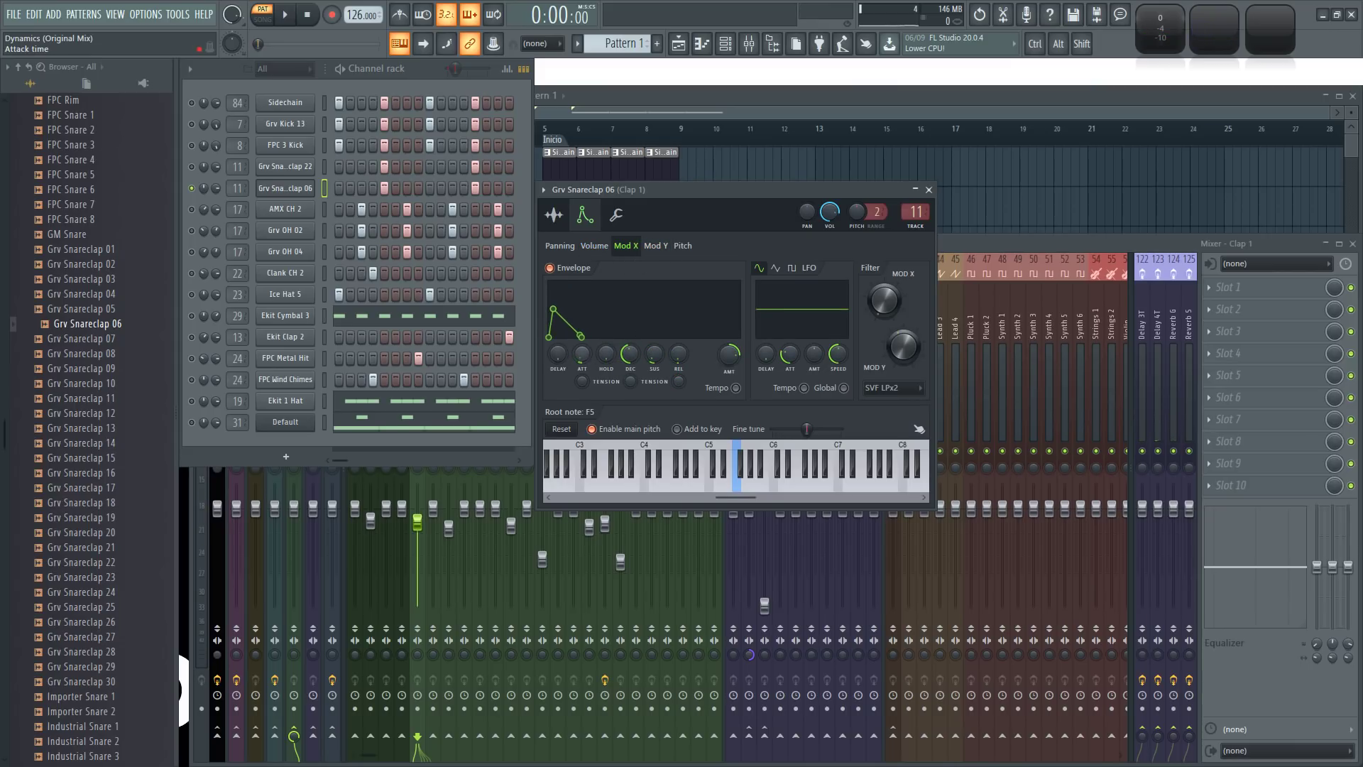
{"action": "left_click_drag", "start_coordinate": [586, 361], "coordinate": [585, 369]}
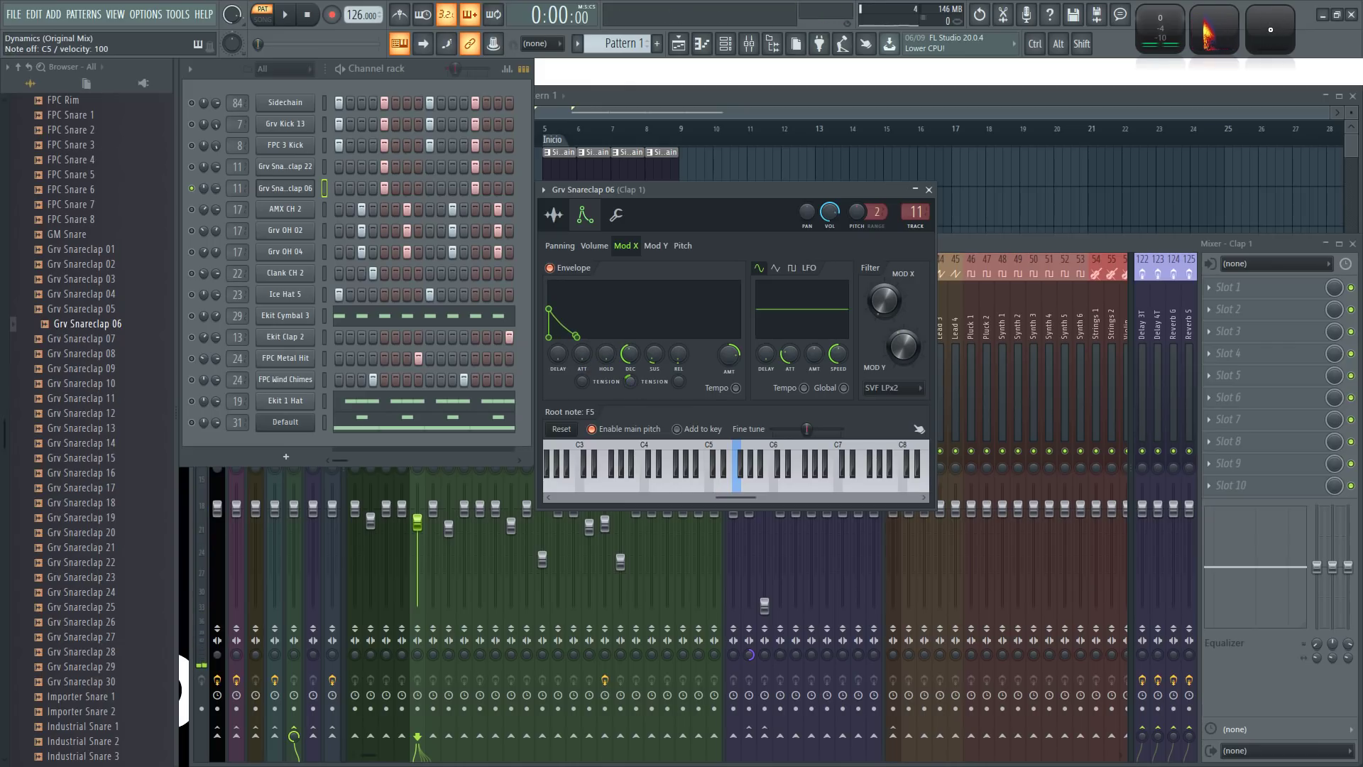
- Enable Grv Snareclap 22 for joint playback and route Grv Snareclap 06 to mixer track 12
{"action": "left_click", "coordinate": [936, 253]}
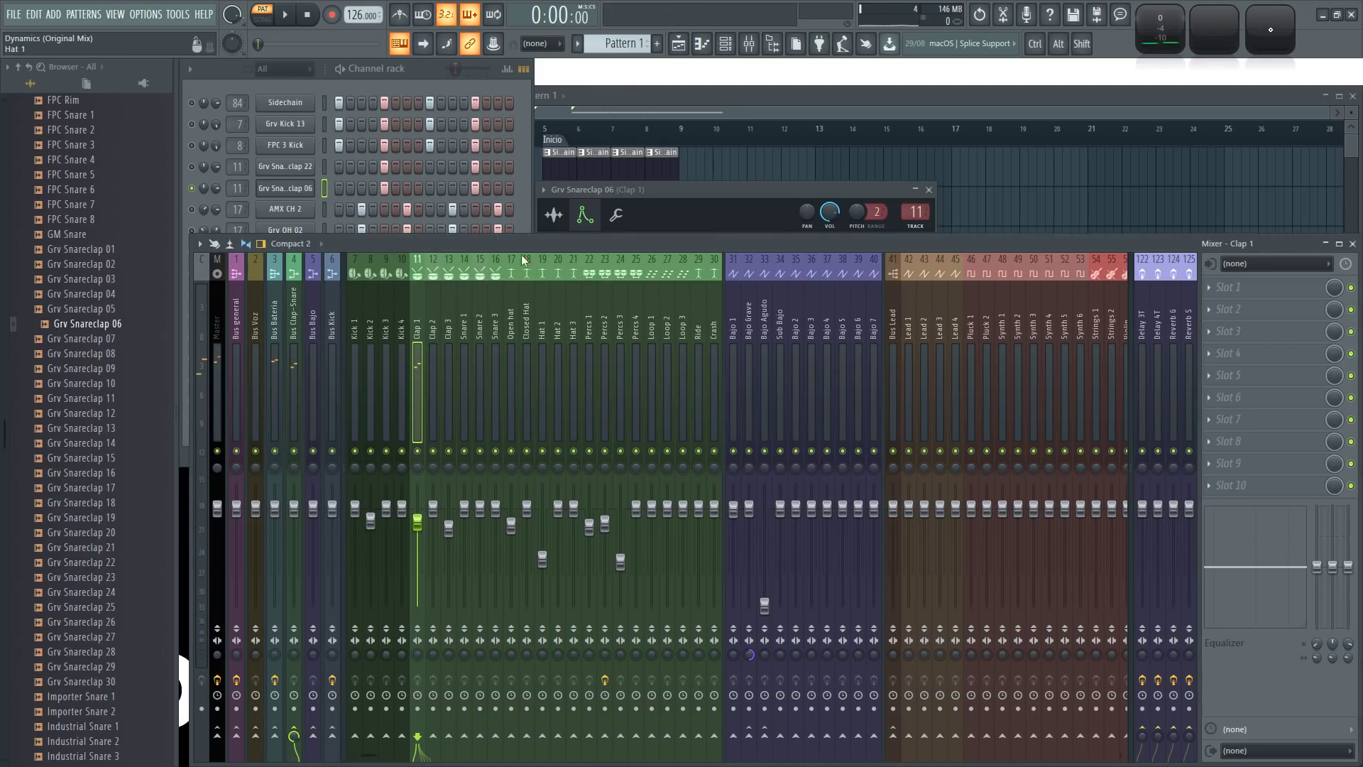
{"action": "left_click", "coordinate": [211, 173]}
{"action": "key", "text": "space"}
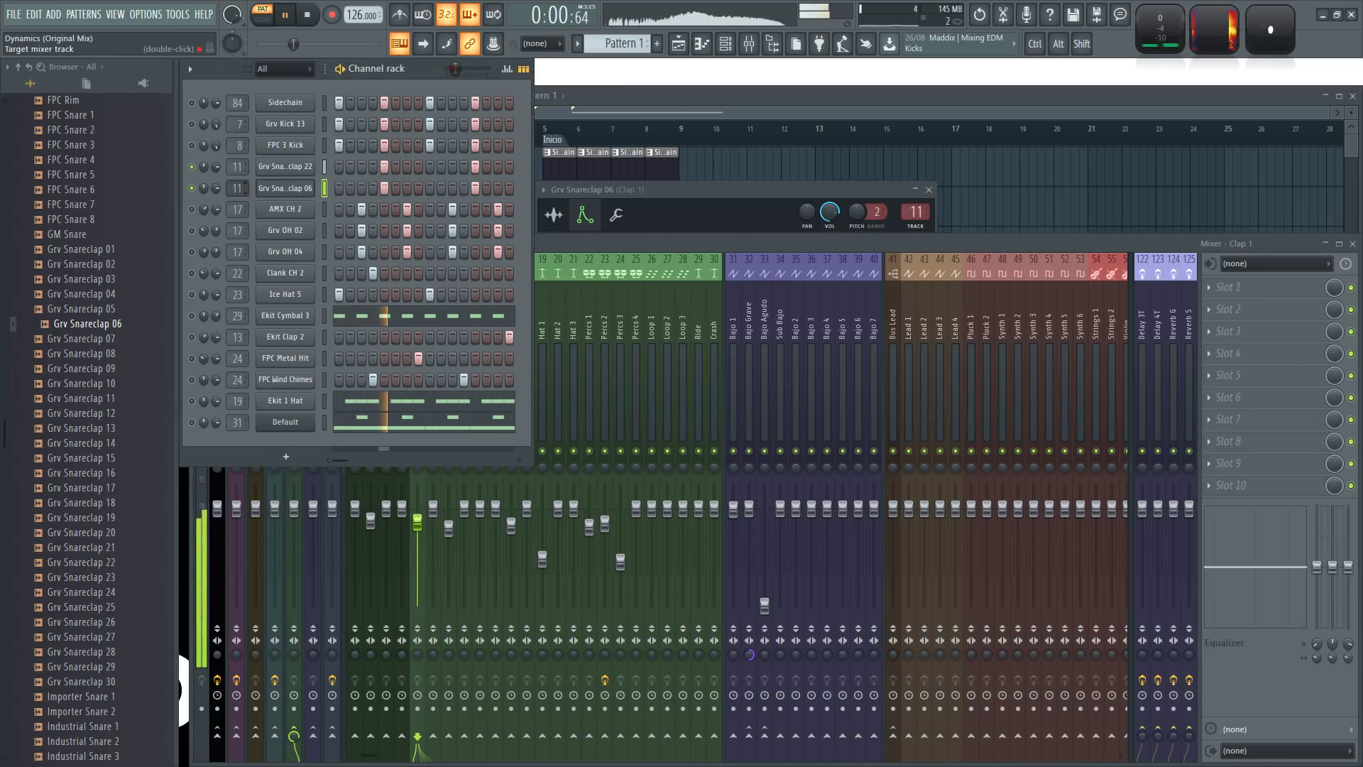
{"action": "scroll", "coordinate": [237, 188], "scroll_direction": "up", "scroll_amount": 1}
{"action": "key", "text": "space"}
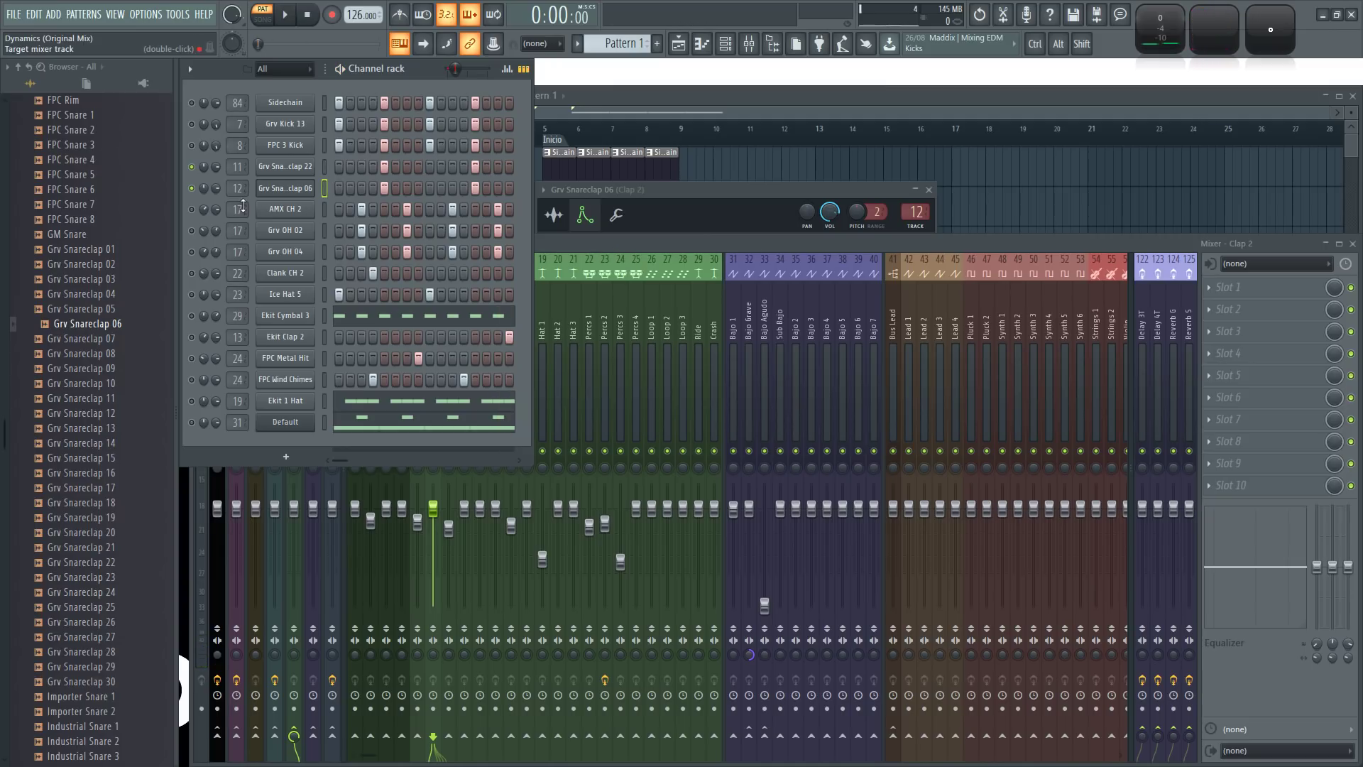
- Solo the Clap 2 mixer track and equalize it with an 18 dB low-shelf cut and a 5 dB mid-band cut
{"action": "left_click", "coordinate": [584, 259]}
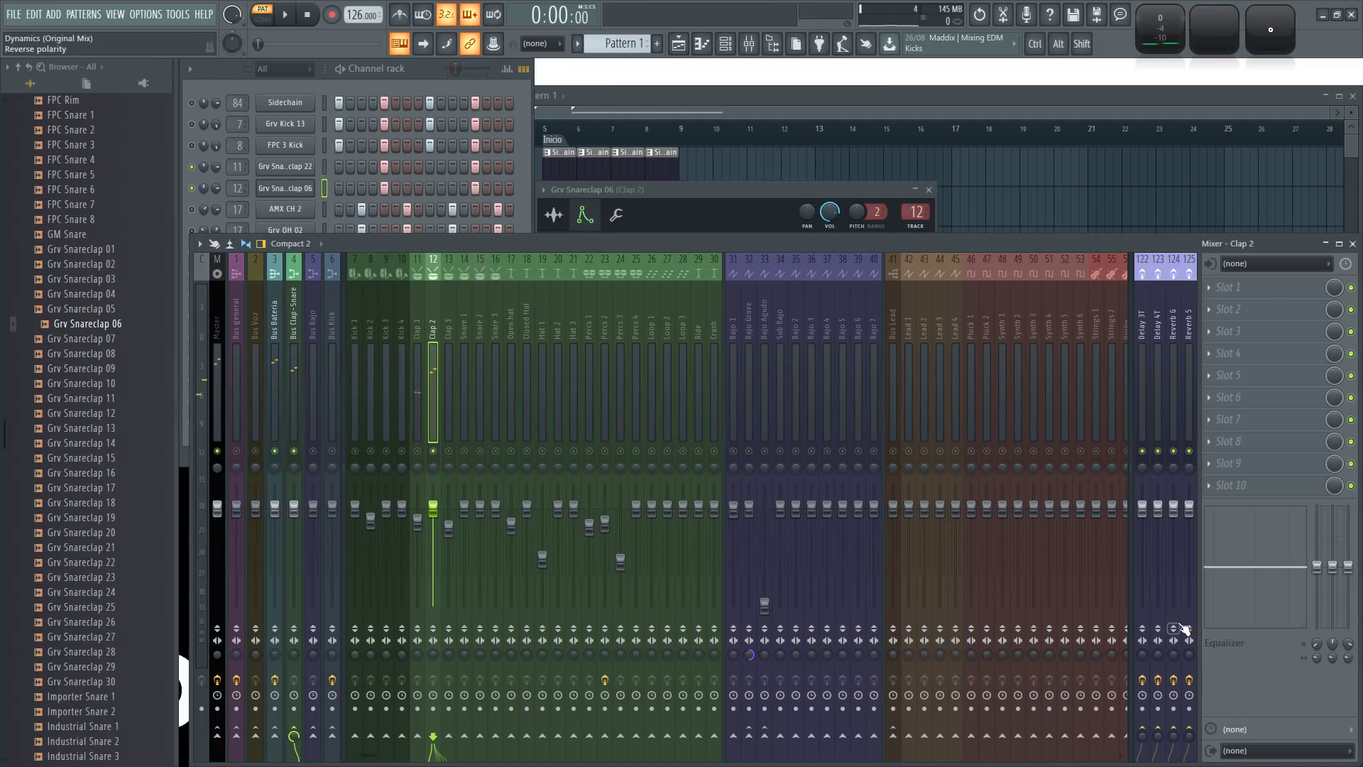
{"action": "key", "text": "space"}
{"action": "left_click_drag", "start_coordinate": [1237, 569], "coordinate": [1266, 584]}
{"action": "left_click_drag", "start_coordinate": [1332, 644], "coordinate": [1332, 668]}
{"action": "left_click_drag", "start_coordinate": [1317, 567], "coordinate": [1314, 642]}
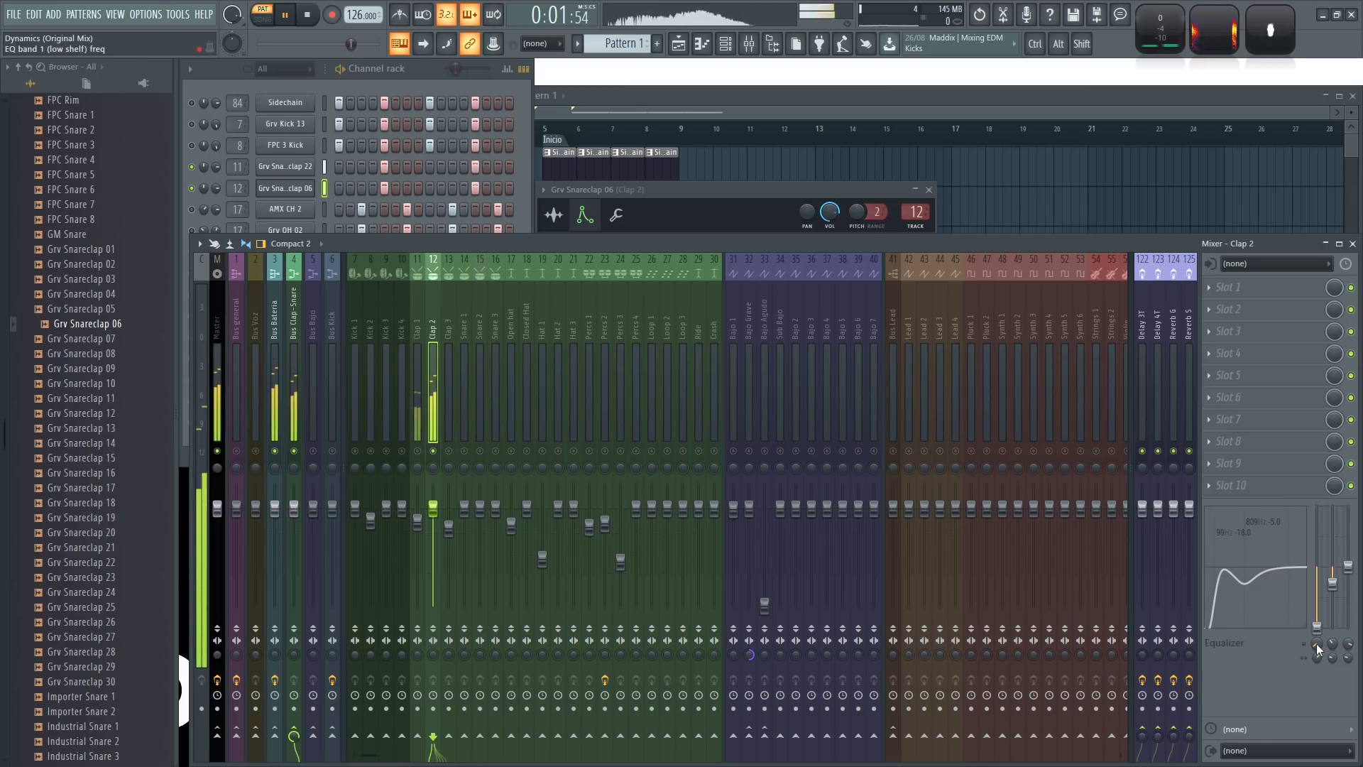
- Send Clap 2 to the reverb on mixer track 125 at about 62% and raise its low-shelf frequency to about 145 Hz
{"action": "left_click_drag", "start_coordinate": [1191, 733], "coordinate": [1192, 702]}
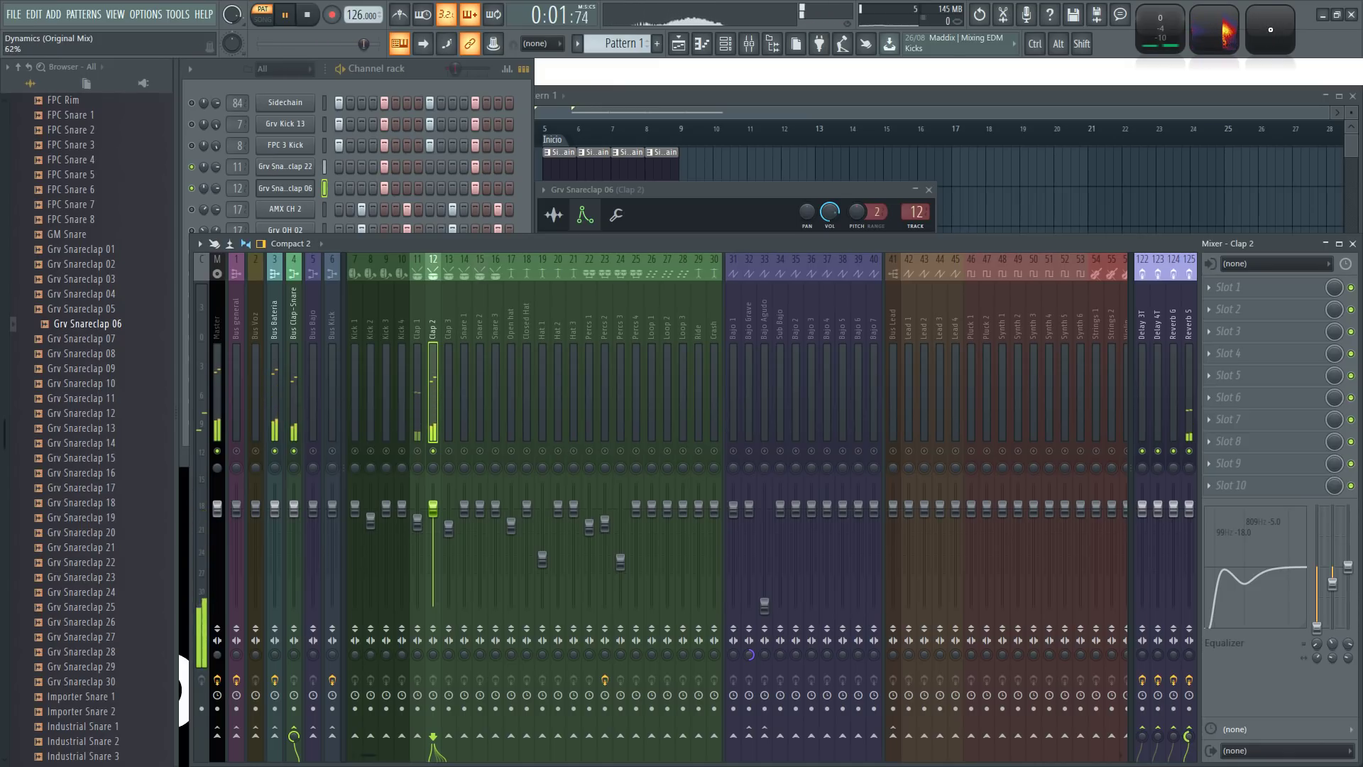
{"action": "left_click_drag", "start_coordinate": [1314, 647], "coordinate": [1315, 639]}
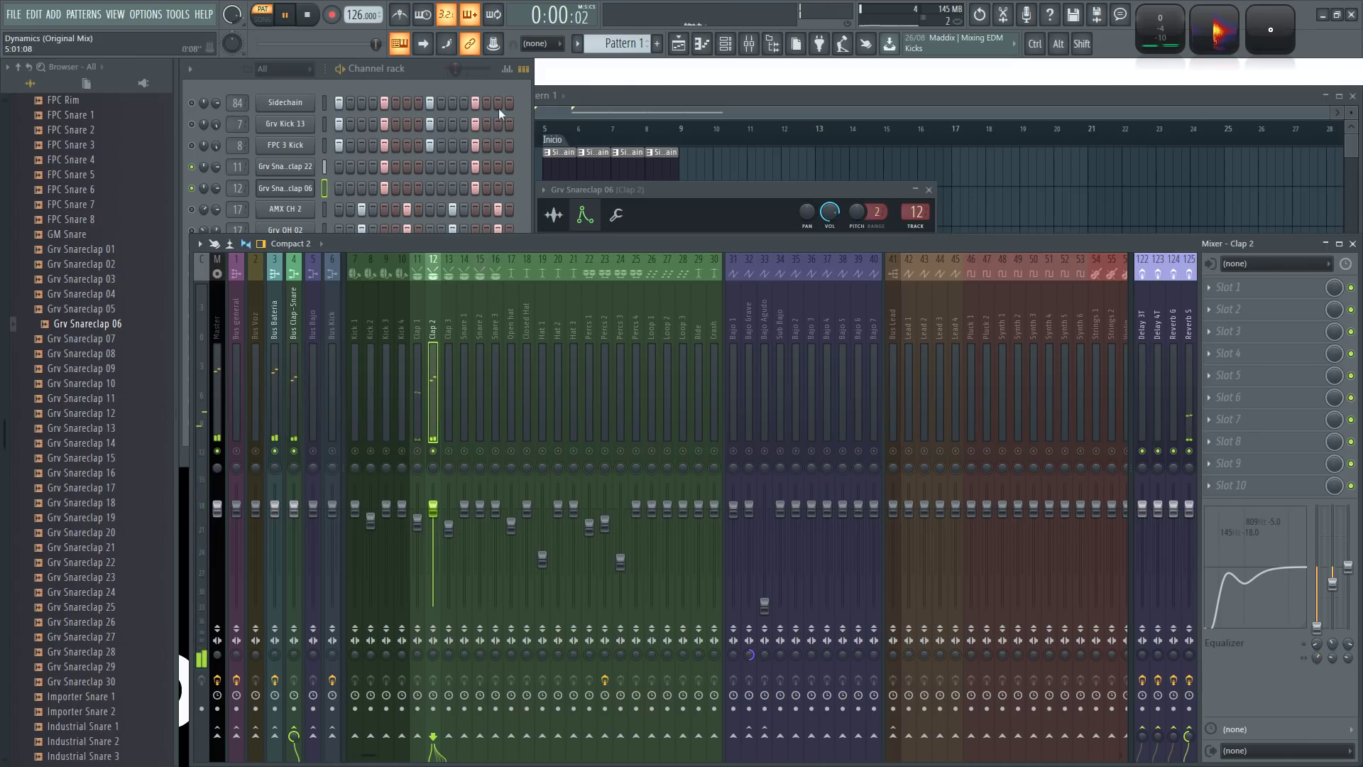
{"action": "key", "text": "space"}
- Select Grv Snareclap 22's Clap 1 mixer track and send it to the reverbs on tracks 124 and 125 while playing both claps
{"action": "left_click", "coordinate": [325, 167]}
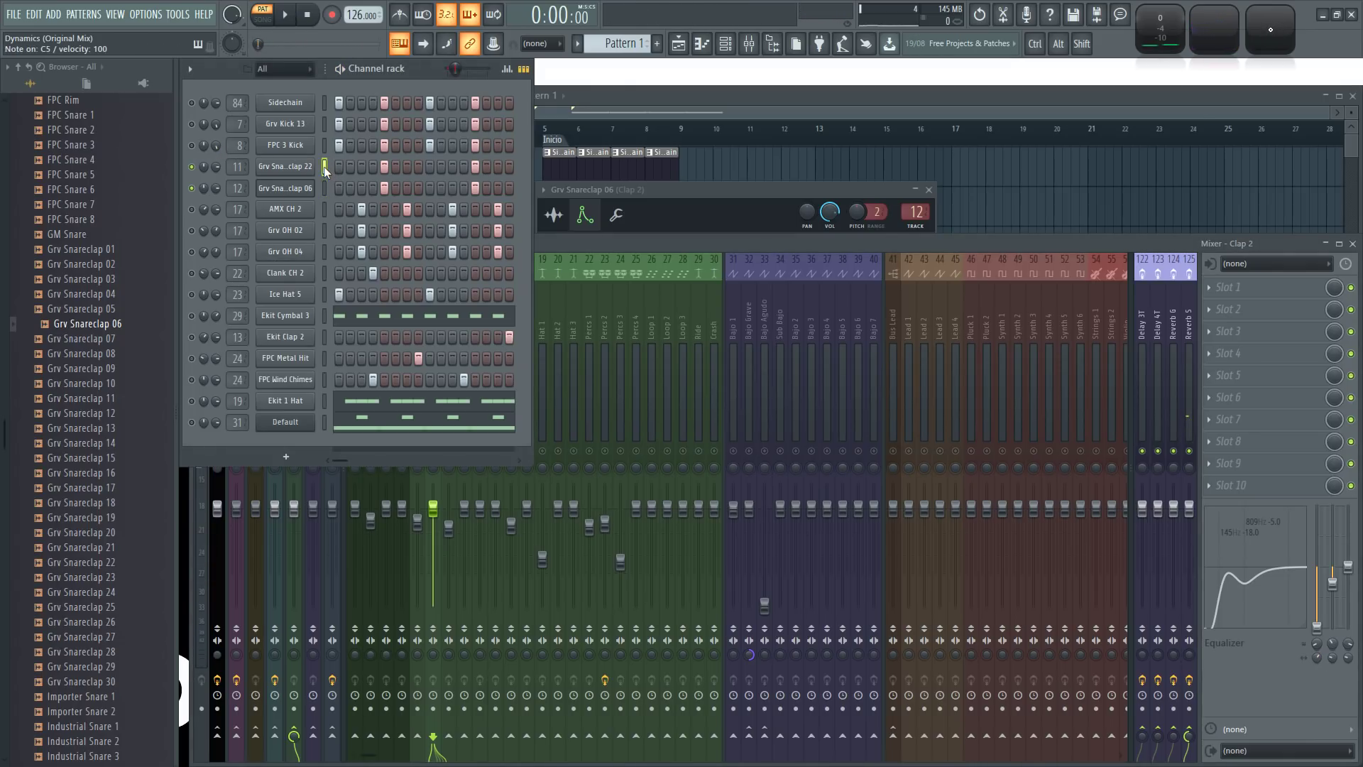
{"action": "left_click", "coordinate": [421, 472]}
{"action": "key", "text": "space"}
{"action": "left_click", "coordinate": [421, 339]}
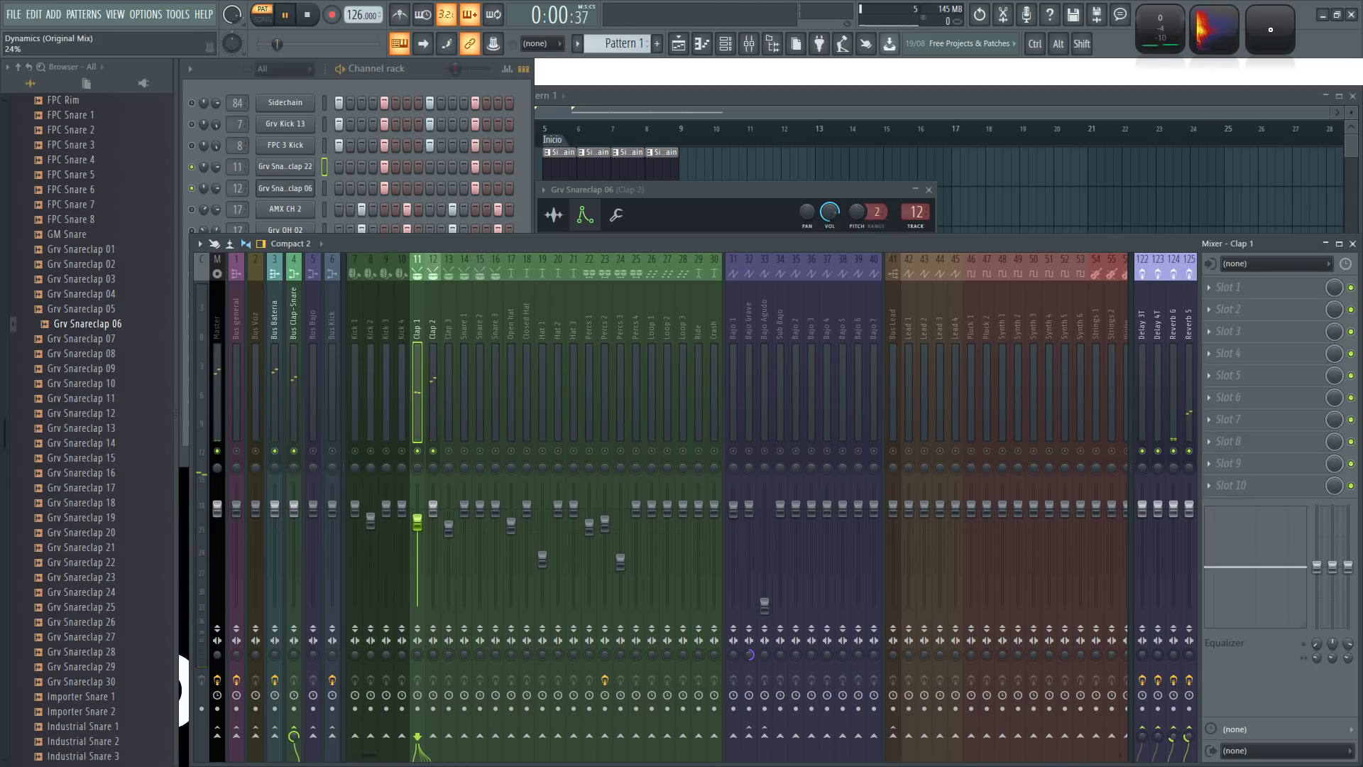
{"action": "key", "text": "space"}
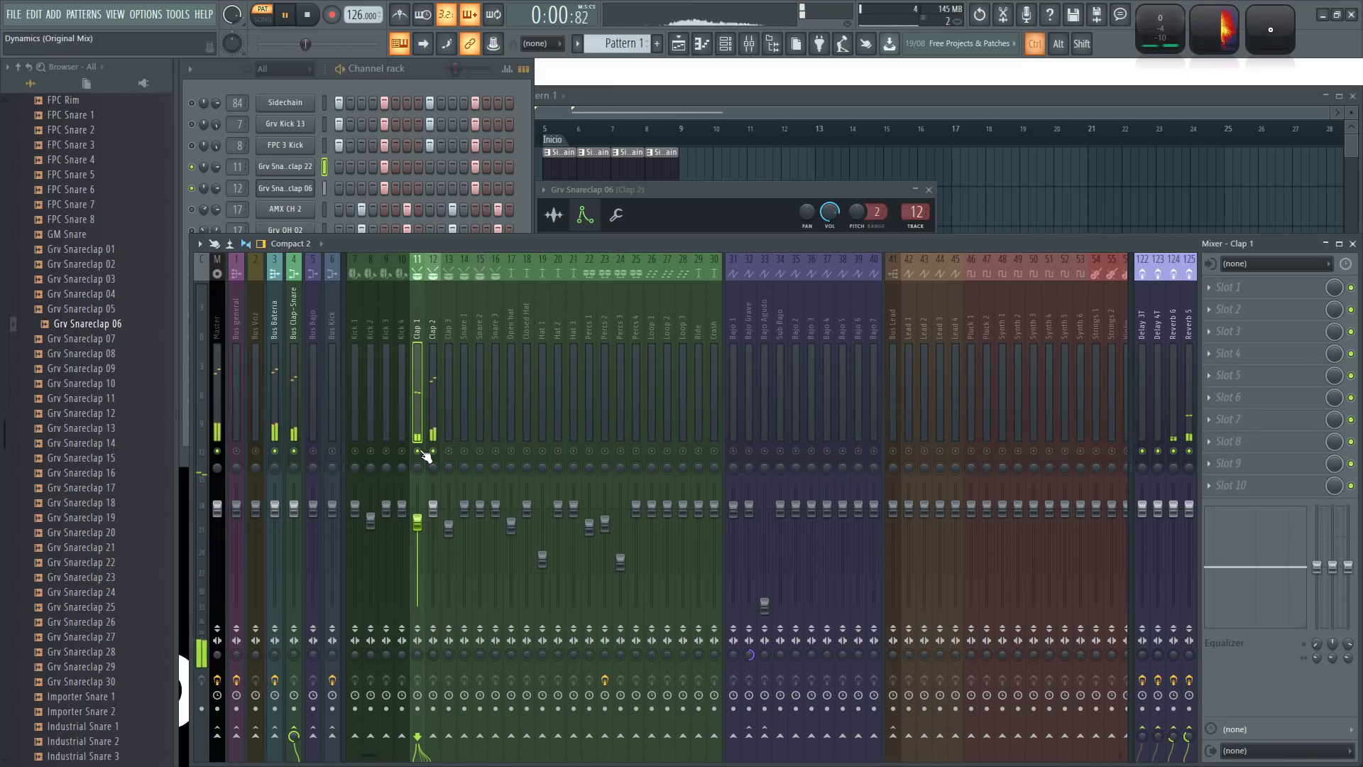
- Solo Clap 1, cut its low shelf at 150 Hz and high shelf at 2.5 kHz by 18 dB each, and restore all mixer tracks
{"action": "left_click", "coordinate": [433, 451]}
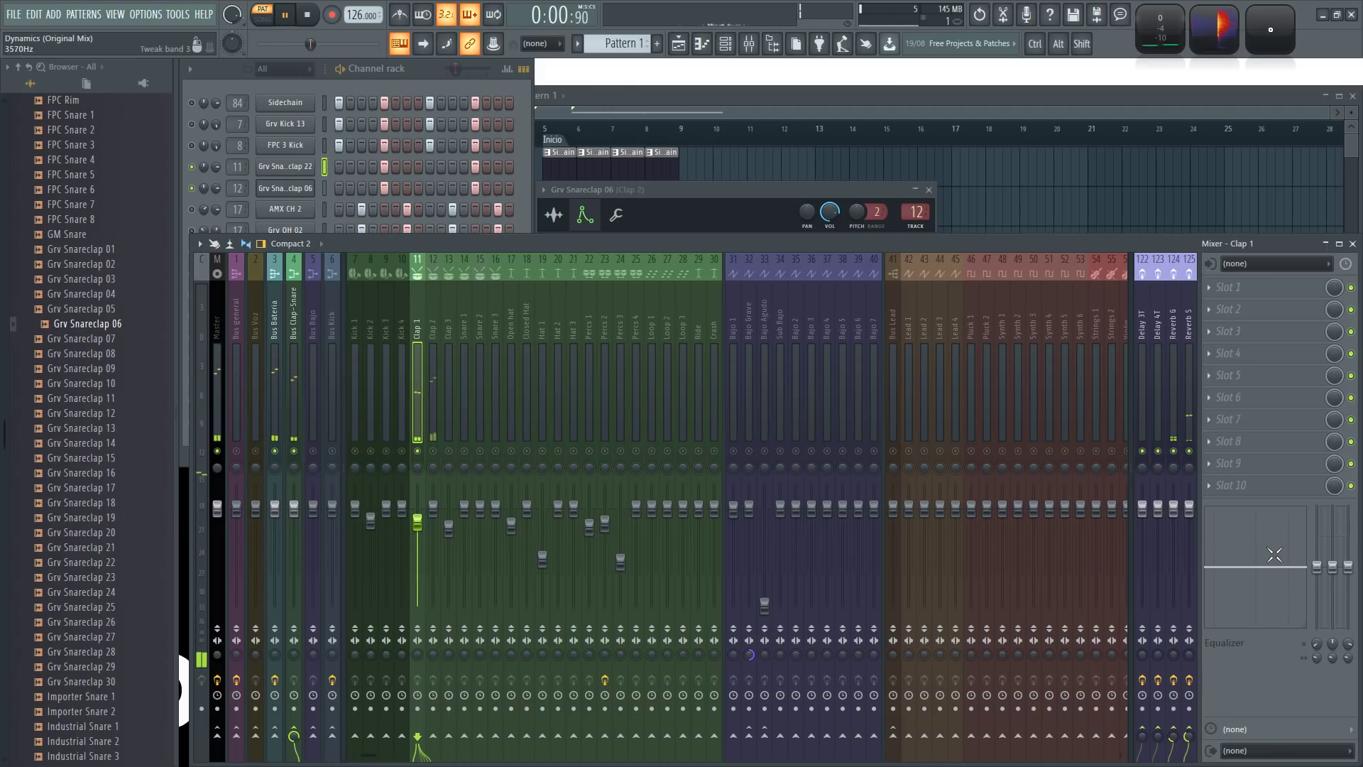
{"action": "left_click_drag", "start_coordinate": [1348, 658], "coordinate": [1348, 678]}
{"action": "left_click_drag", "start_coordinate": [1317, 566], "coordinate": [1349, 646]}
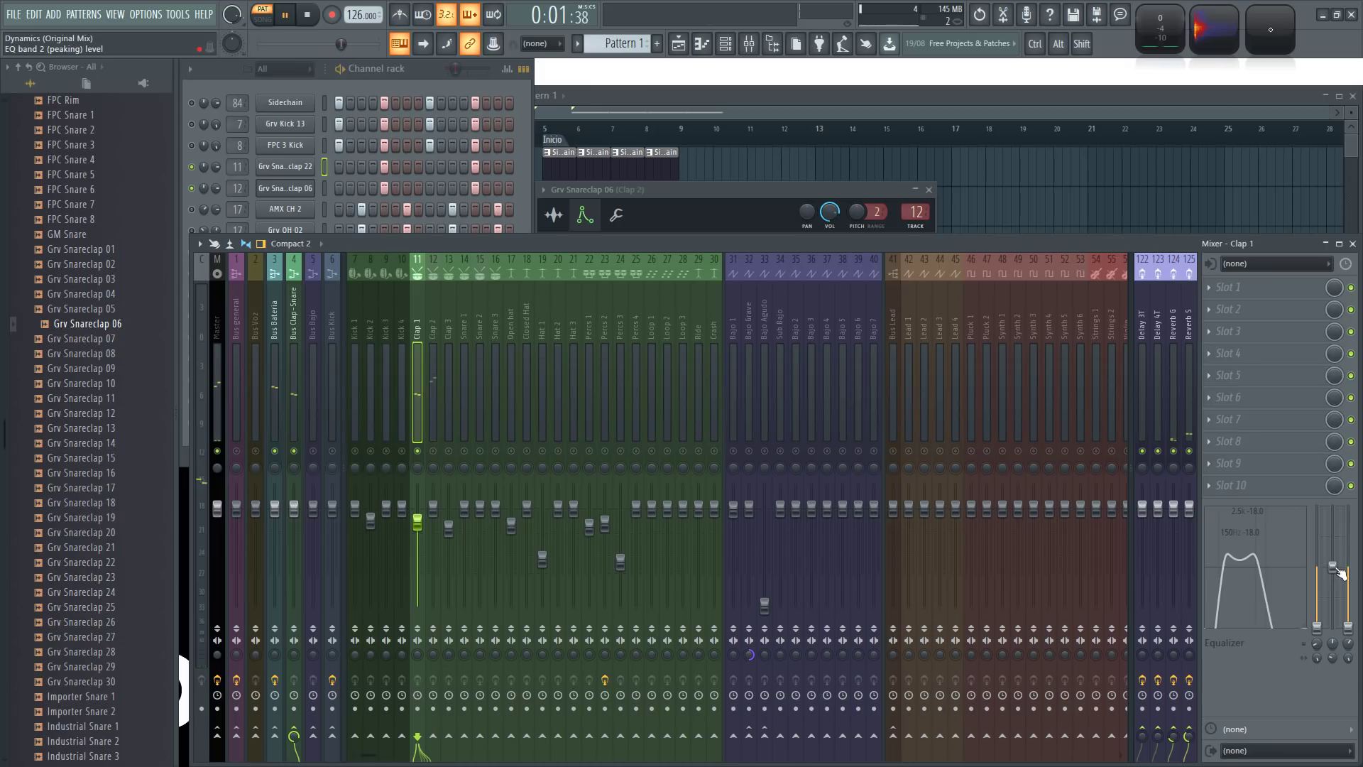
{"action": "key", "text": "space"}
{"action": "left_click", "coordinate": [420, 453], "text": "ctrl"}
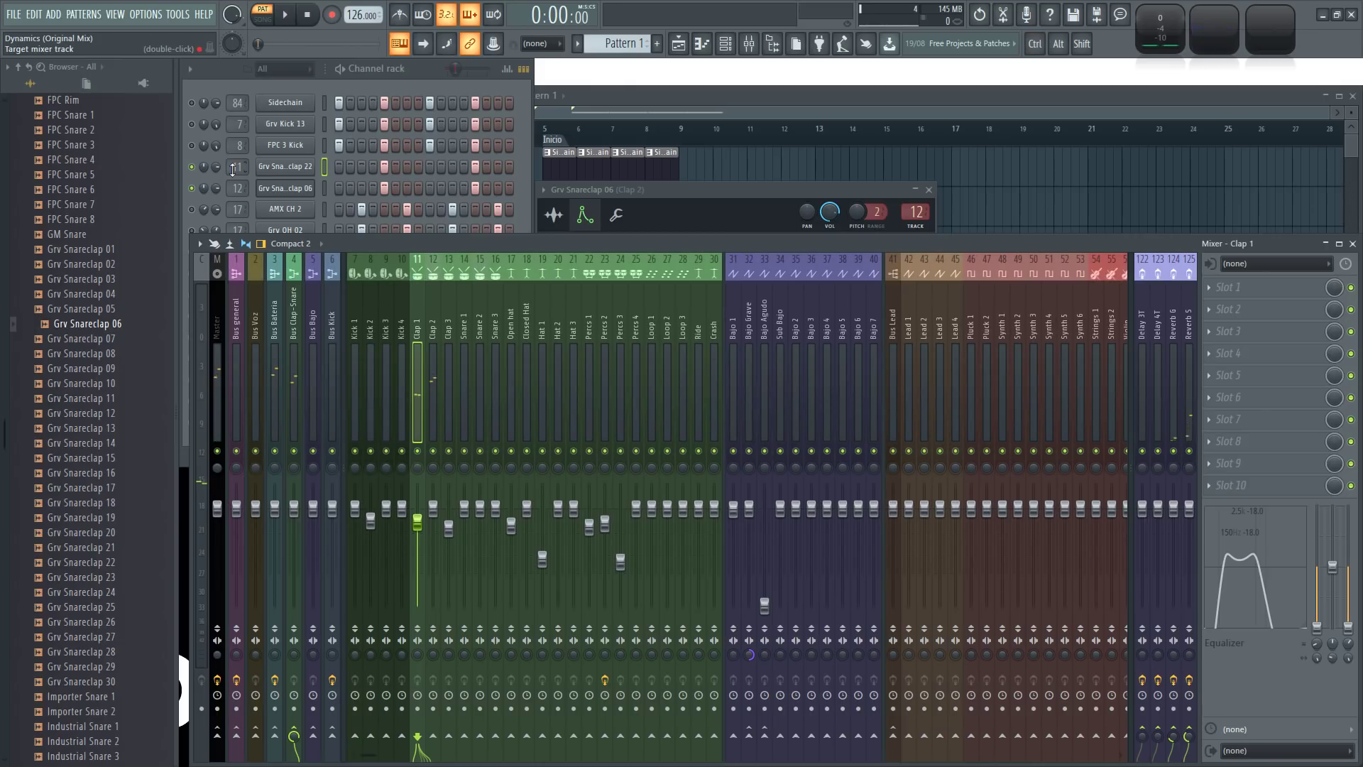
- Unmute the Sidechain, Grv Kick 13 and FPC 3 Kick channels and play them with the two snareclaps
{"action": "left_click", "coordinate": [191, 104]}
{"action": "key", "text": "space"}
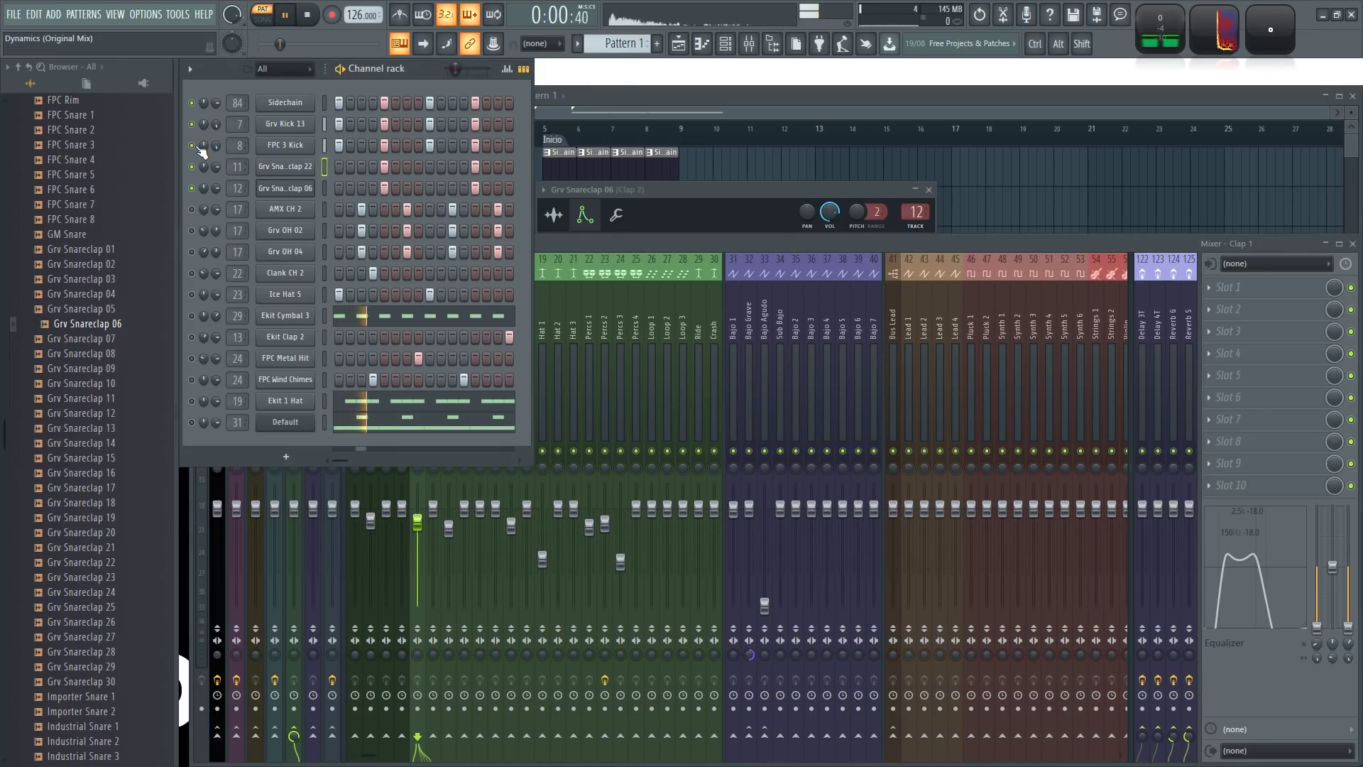
{"action": "left_click", "coordinate": [564, 243]}
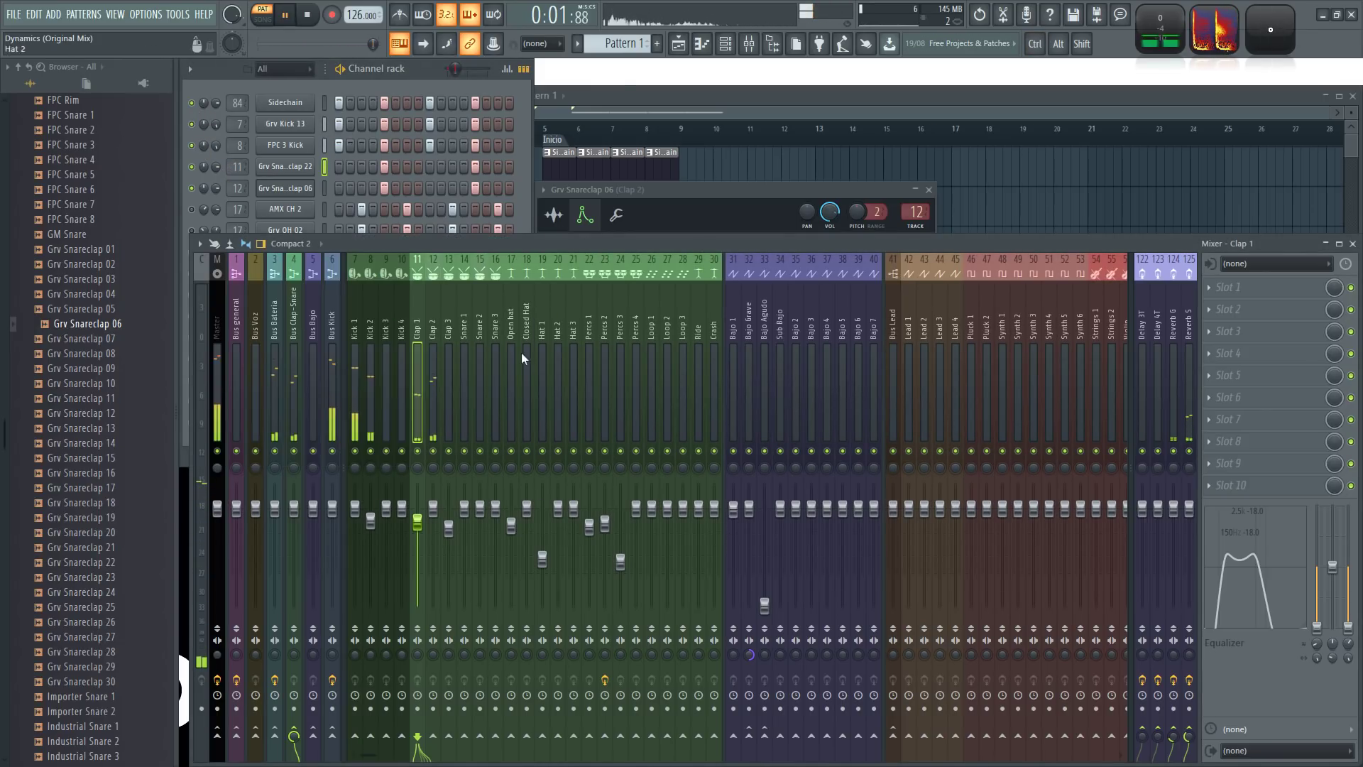
- Equalize Clap 2 with its low shelf at about 240 Hz and mid band at 581 Hz, -8 dB, and lower its level to 85%
{"action": "left_click", "coordinate": [433, 450], "text": "ctrl"}
{"action": "left_click", "coordinate": [434, 333]}
{"action": "left_click_drag", "start_coordinate": [1317, 658], "coordinate": [1317, 636]}
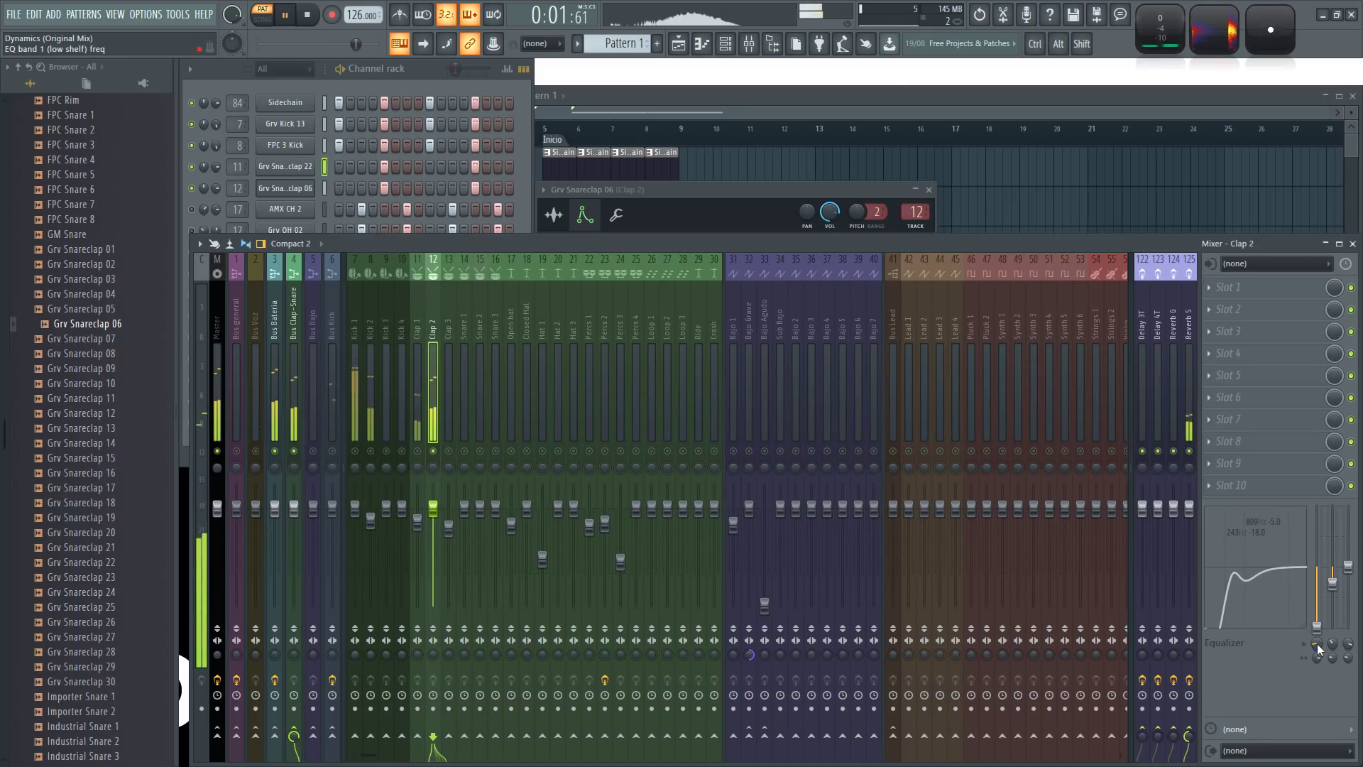
{"action": "left_click_drag", "start_coordinate": [1245, 583], "coordinate": [1240, 595]}
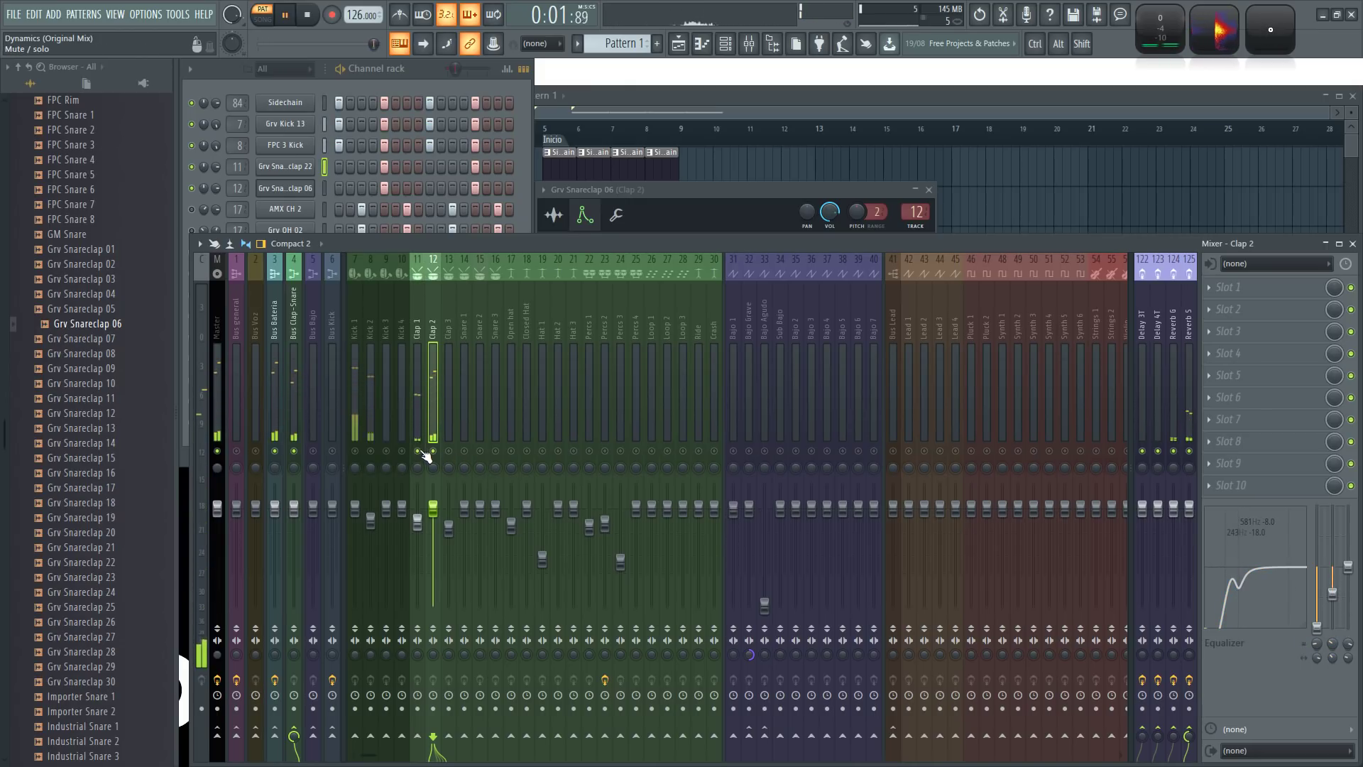
{"action": "mouse_move", "coordinate": [418, 522]}
{"action": "left_mouse_down"}
{"action": "mouse_move", "coordinate": [418, 509]}
{"action": "mouse_move", "coordinate": [433, 512]}
{"action": "mouse_move", "coordinate": [433, 526]}
{"action": "left_mouse_up"}
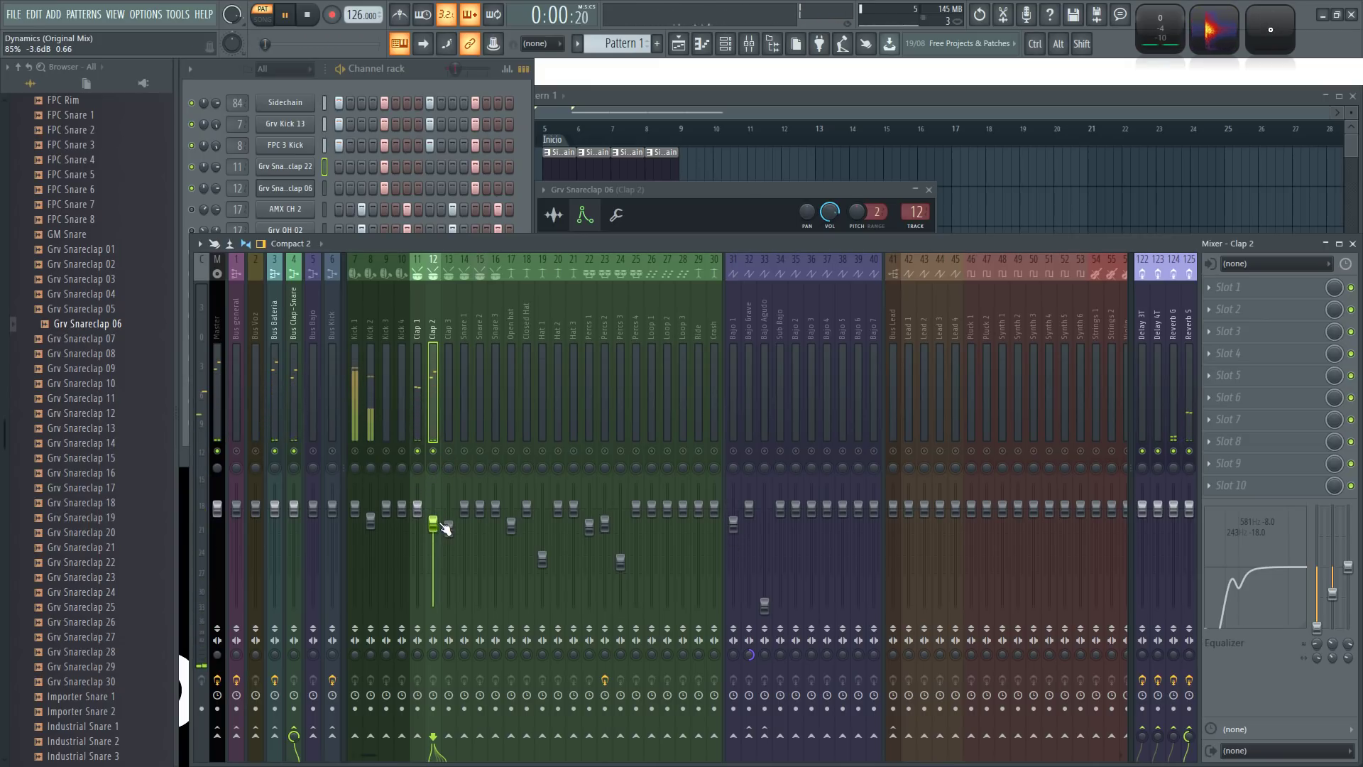
- Adjust the Mod X envelope amount of Grv Snareclap 06 and audition the sound
{"action": "left_click", "coordinate": [423, 69]}
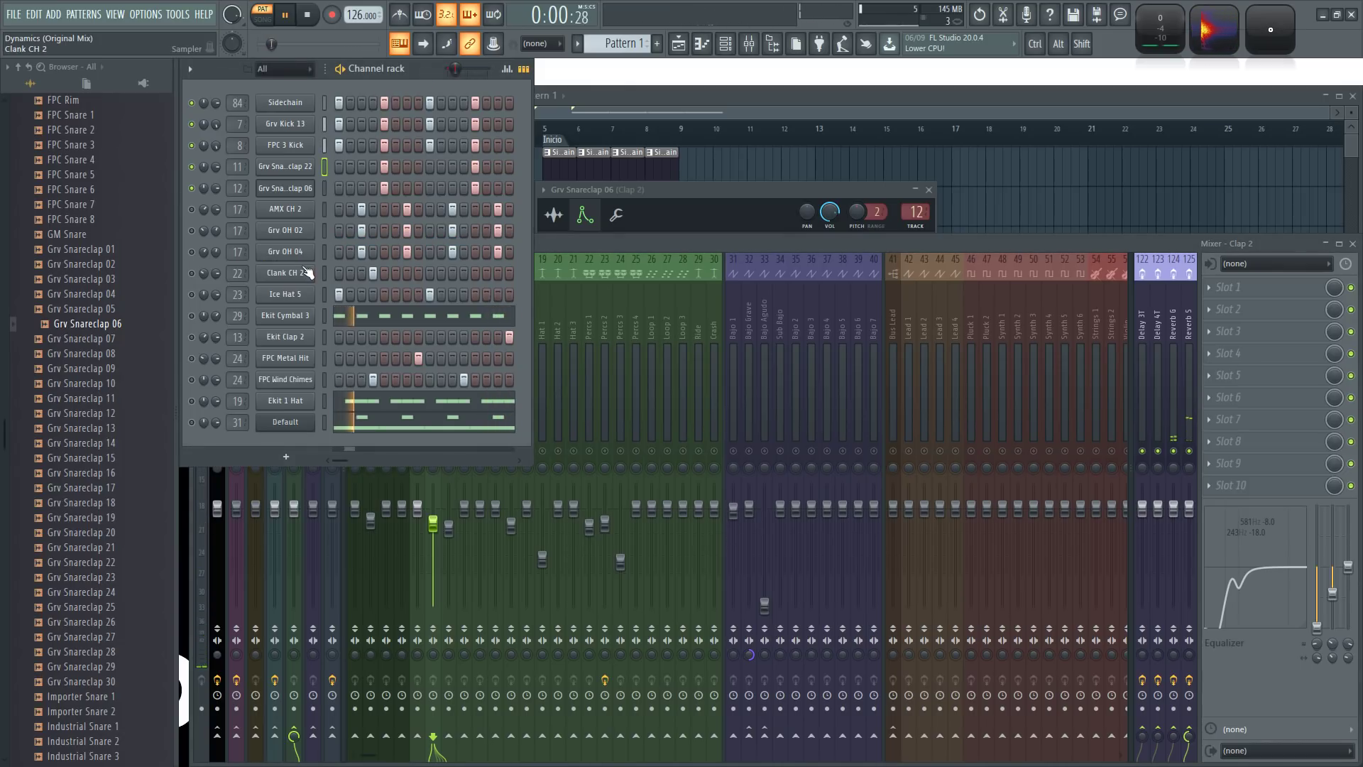
{"action": "left_click", "coordinate": [297, 190]}
{"action": "left_click", "coordinate": [297, 190]}
{"action": "key", "text": "space"}
{"action": "left_click_drag", "start_coordinate": [700, 189], "coordinate": [709, 188]}
{"action": "key", "text": "z"}
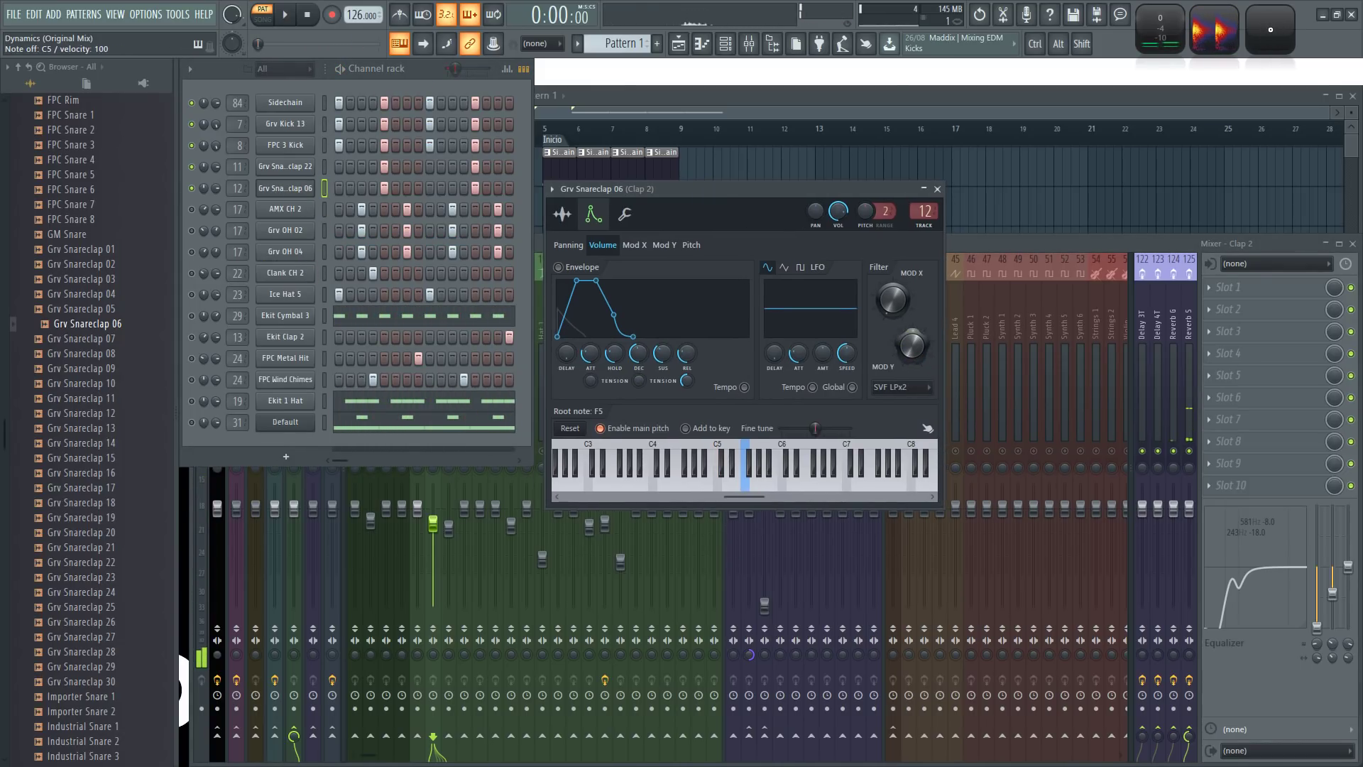
{"action": "left_click", "coordinate": [647, 245]}
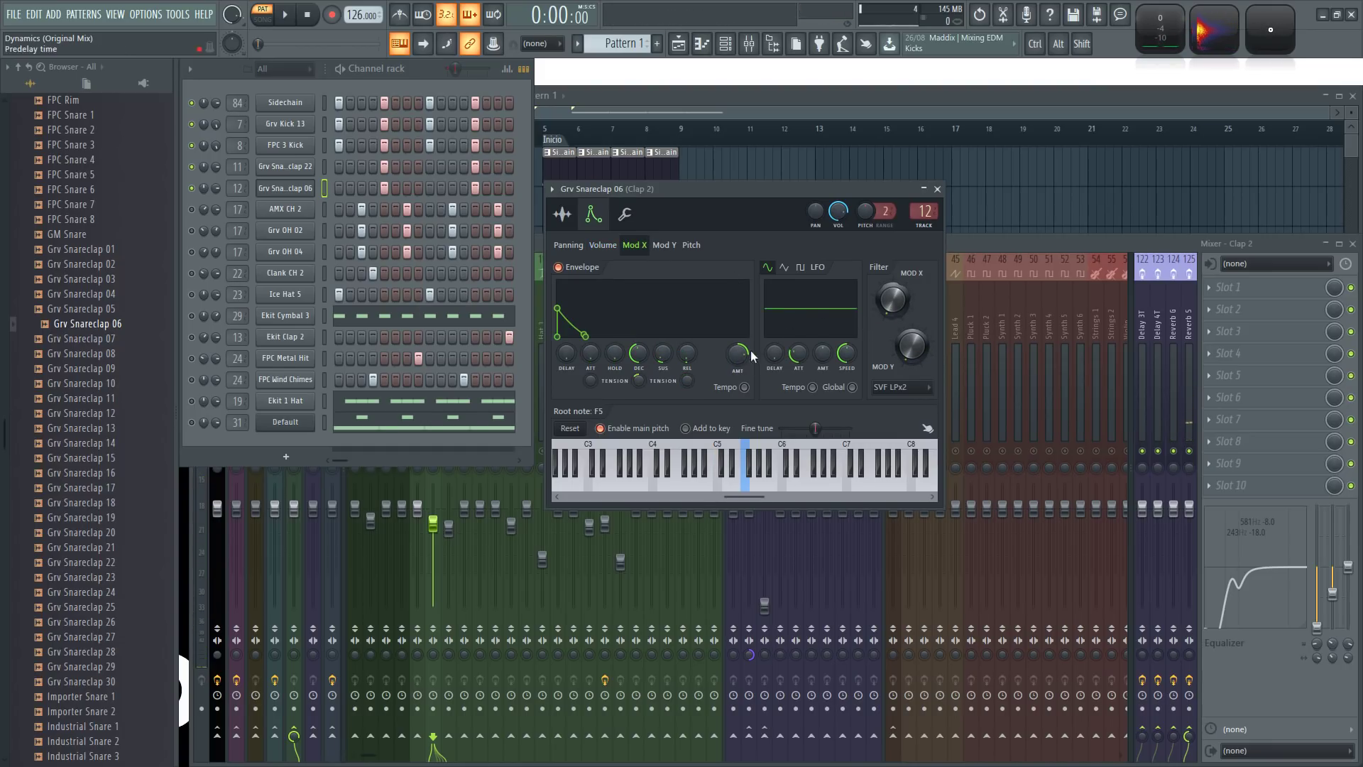
{"action": "left_click_drag", "start_coordinate": [744, 355], "coordinate": [745, 345]}
{"action": "key", "text": "z"}
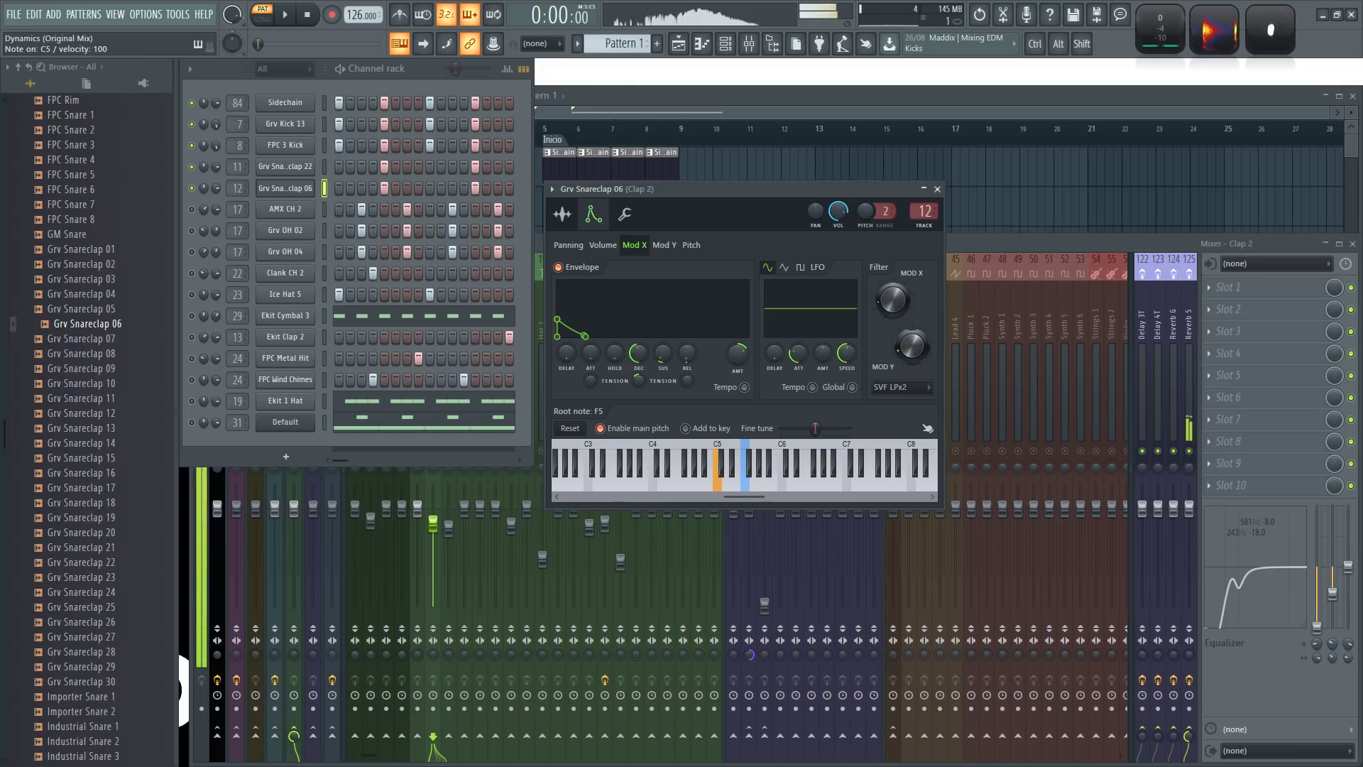
- Restore all mixer tracks and unmute every channel in the pattern
{"action": "left_click", "coordinate": [969, 244]}
{"action": "right_click", "coordinate": [434, 452]}
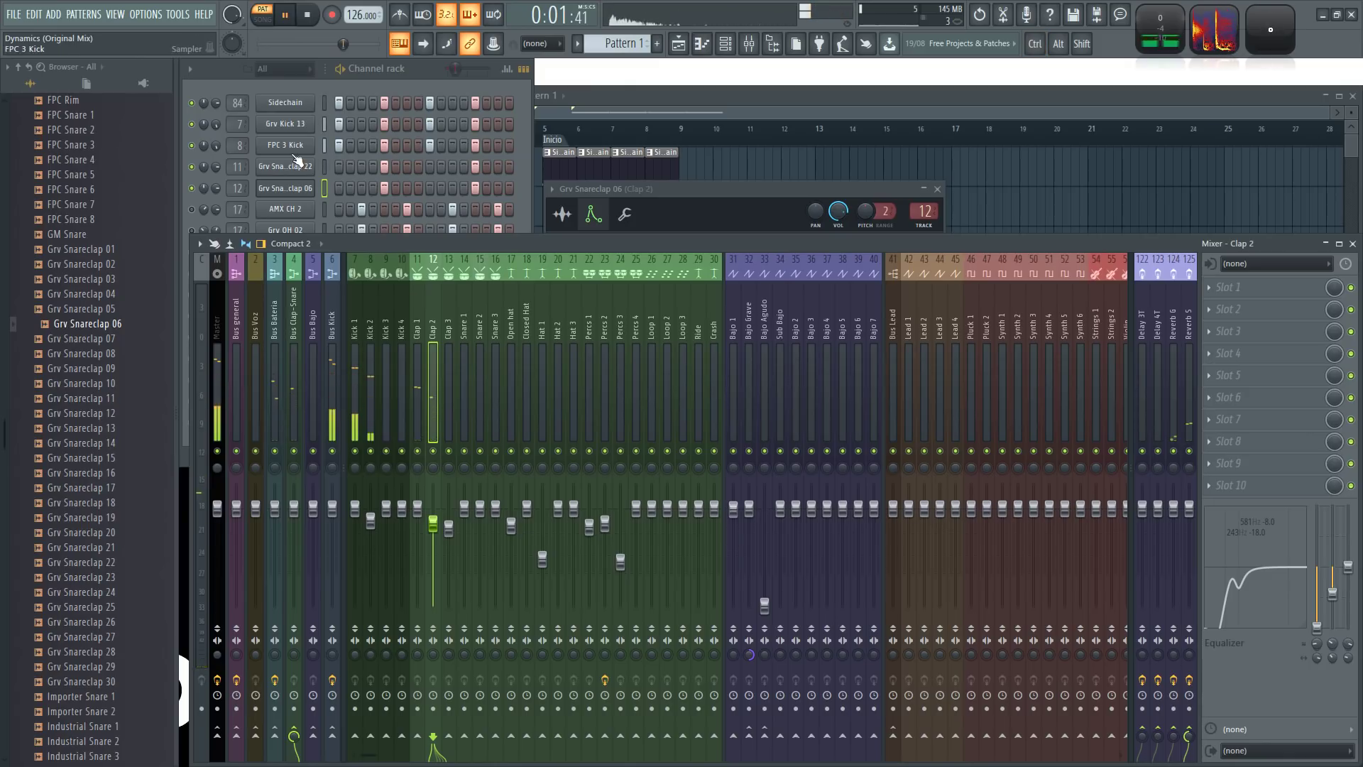
{"action": "left_click", "coordinate": [197, 228]}
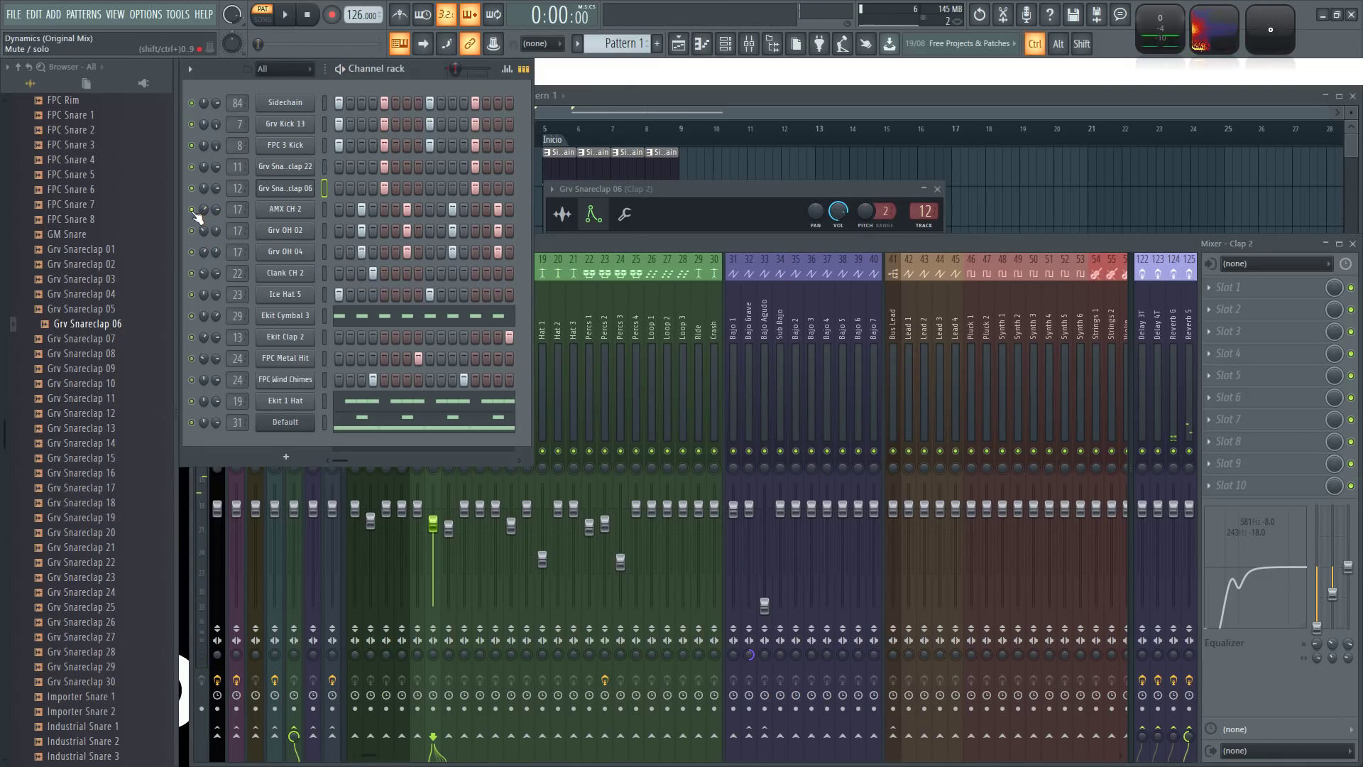
{"action": "left_click", "coordinate": [590, 245]}
- Play the full pattern, solo the Clap 2 mixer track and save the project
{"action": "key", "text": "space"}
{"action": "right_click", "coordinate": [433, 451]}
{"action": "key", "text": "ctrl+s"}
{"action": "key", "text": "space"}
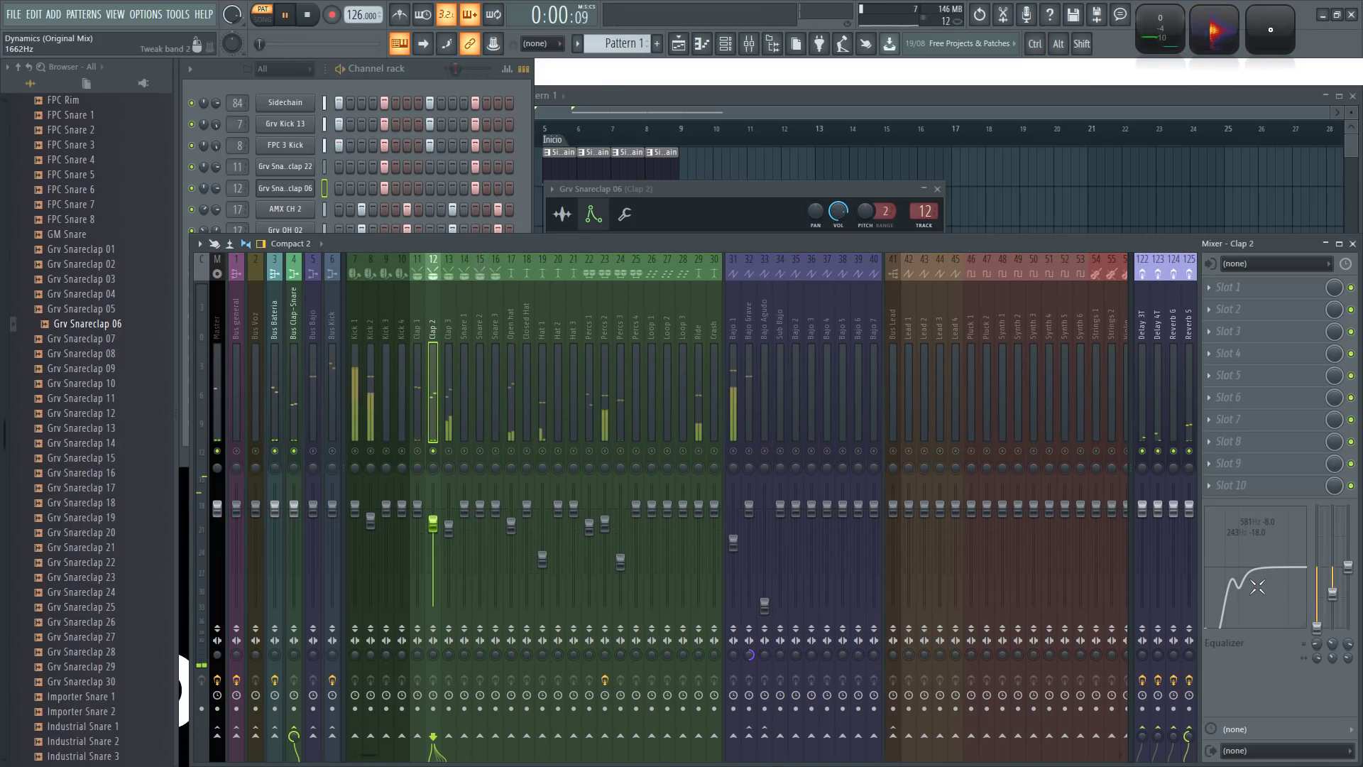
- Shape Grv Snareclap 06's Mod X filter envelope by adjusting its decay tension while auditioning repeated C5 notes
{"action": "left_click", "coordinate": [670, 190]}
{"action": "key", "text": "space"}
{"action": "key", "text": "q"}
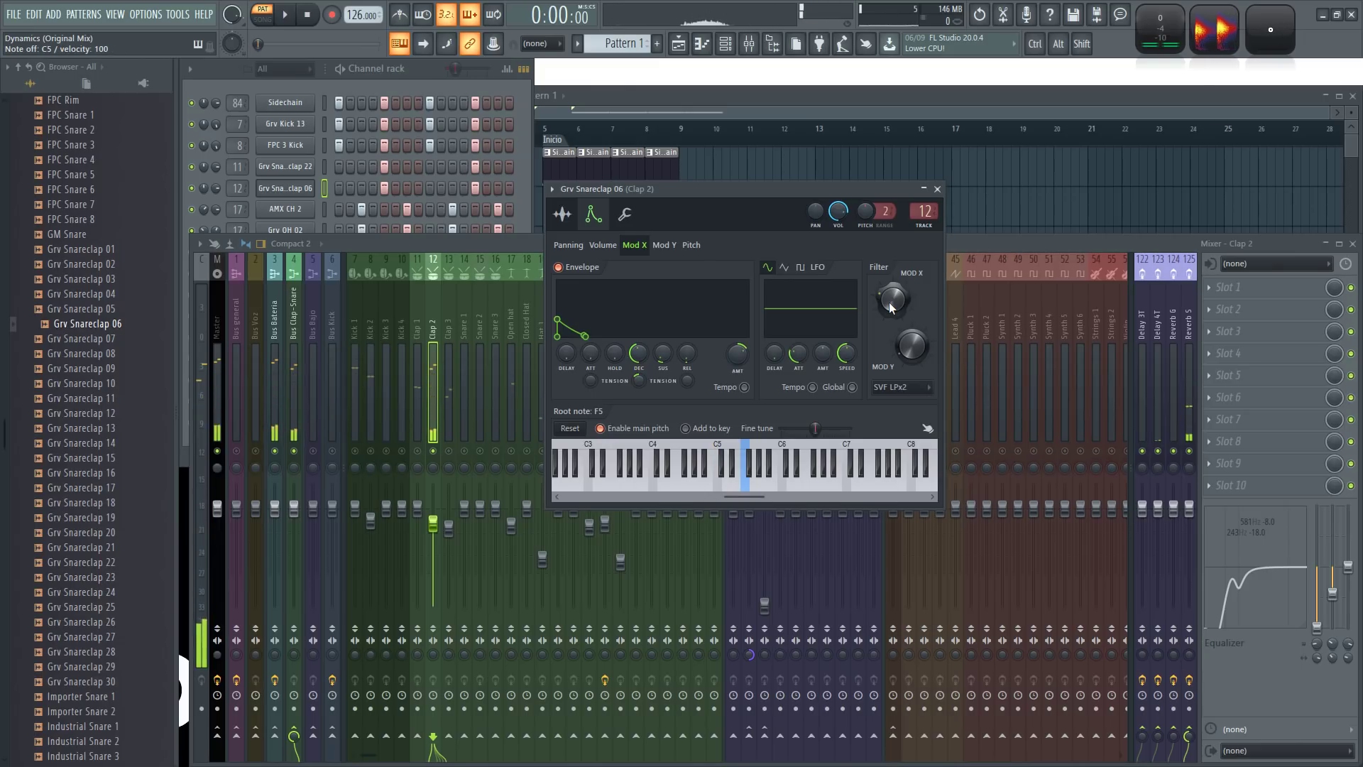
{"action": "key", "text": "q"}
{"action": "key", "text": "q"}
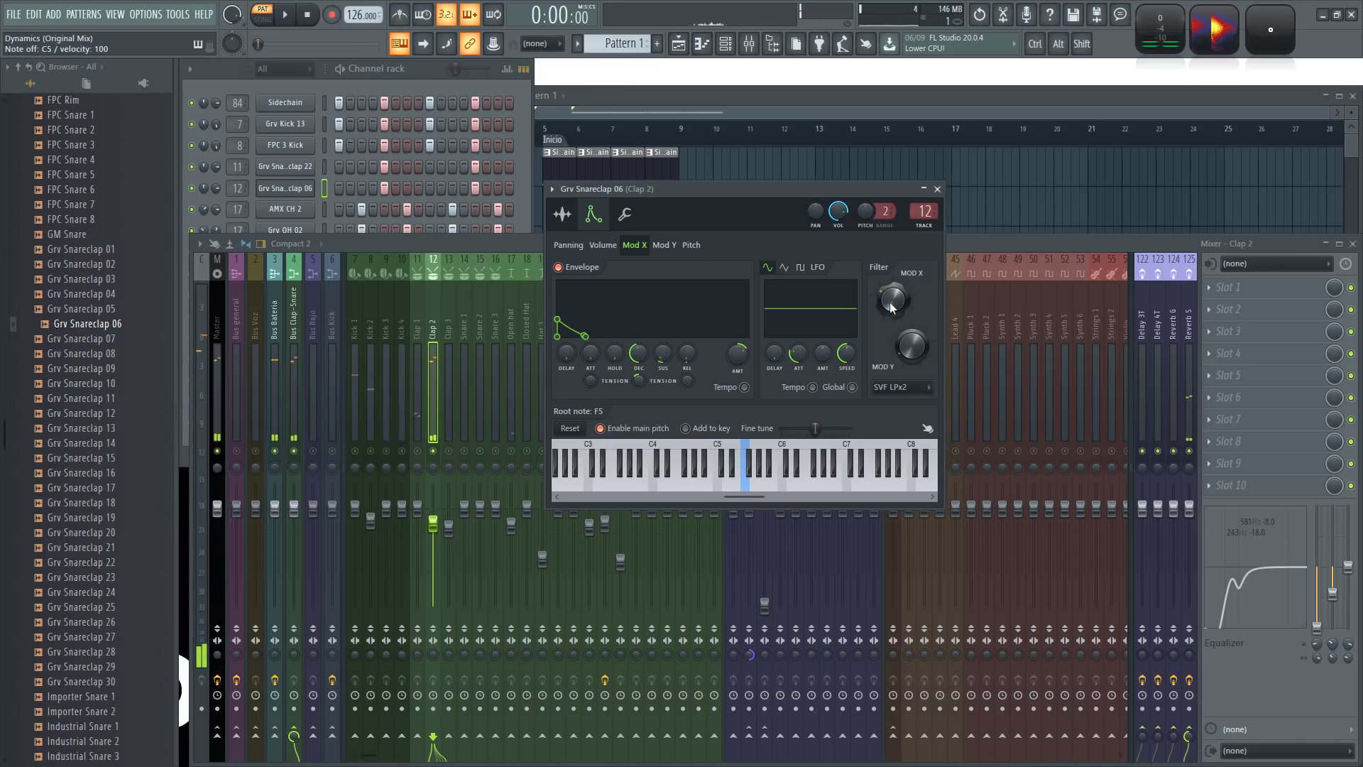
{"action": "key", "text": "q"}
{"action": "key", "text": "q"}
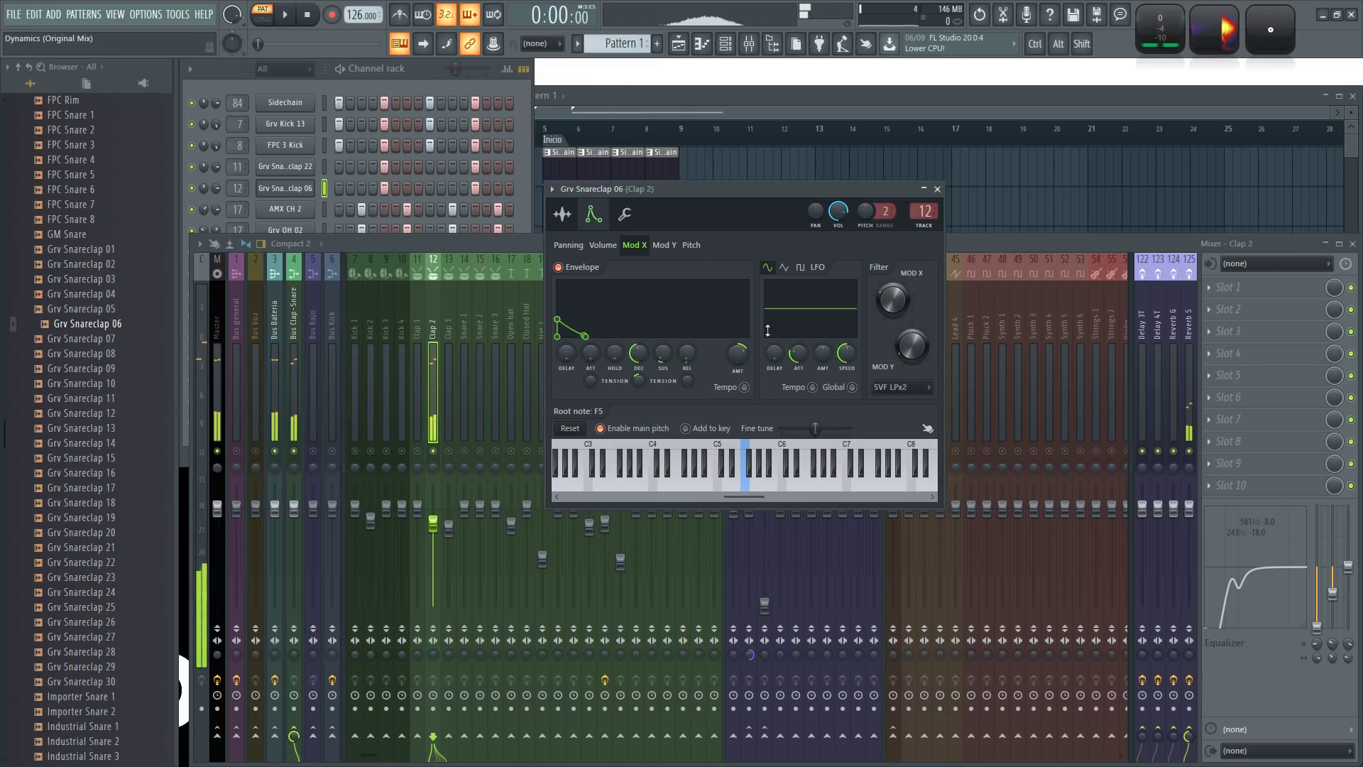
{"action": "key", "text": "q"}
{"action": "key", "text": "q"}
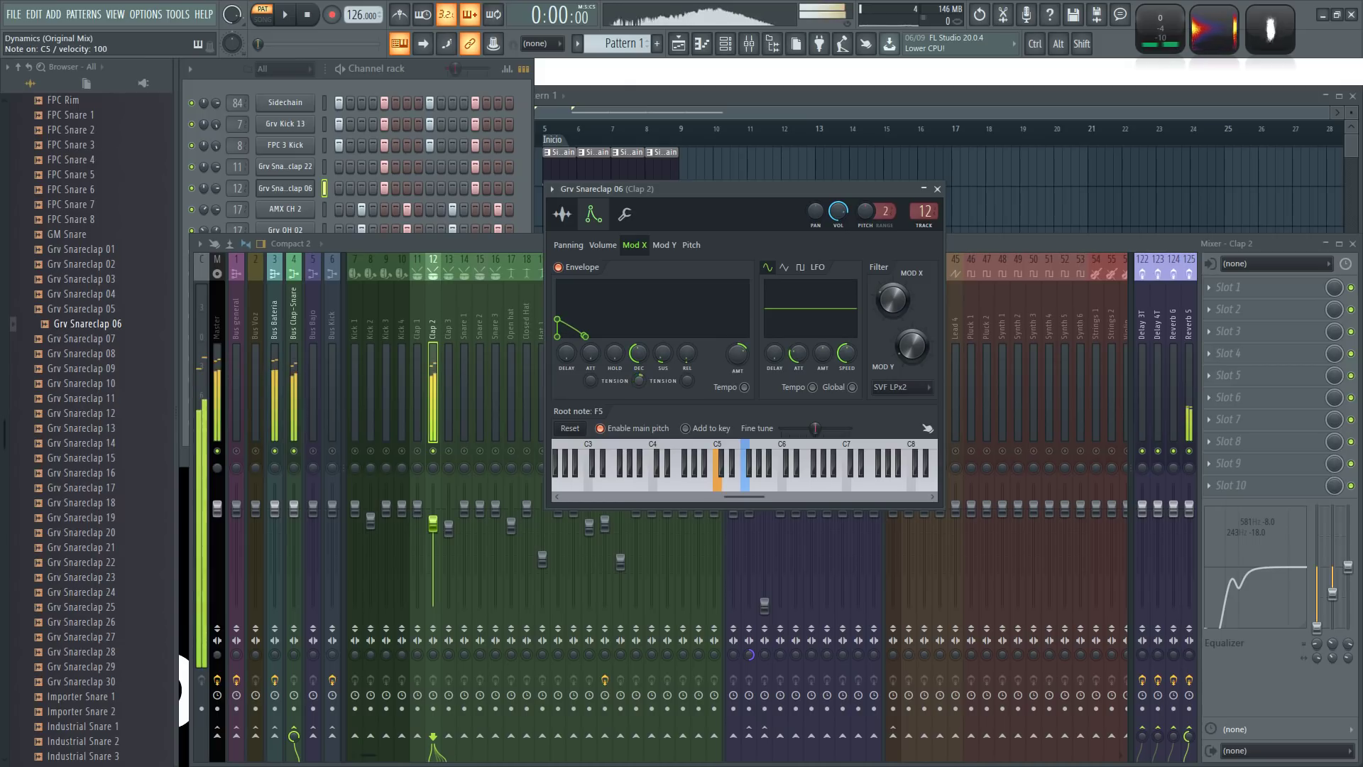
{"action": "key", "text": "q"}
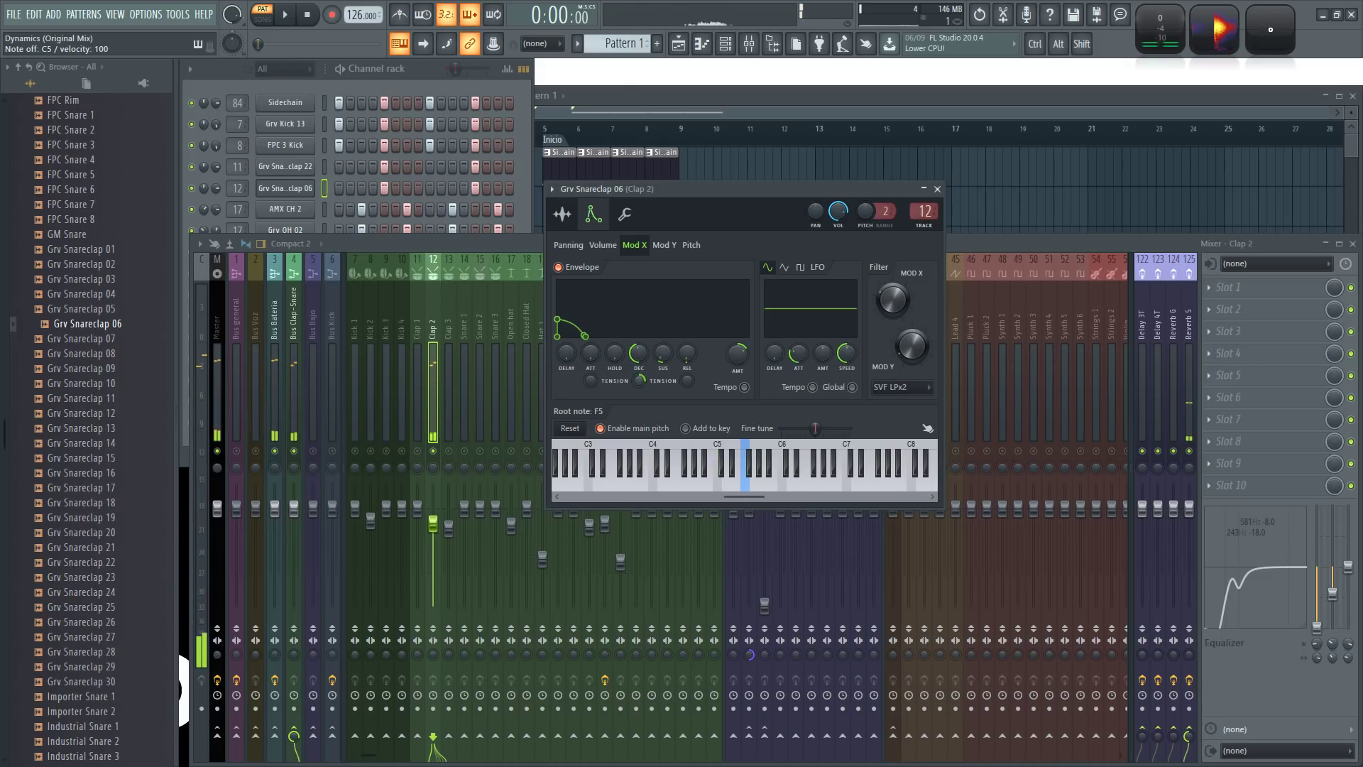
- Move Clap 2's equalizer mid band to about 746 Hz with a 9.2 dB cut and adjust its bandwidth while auditioning
{"action": "left_click", "coordinate": [1029, 243]}
{"action": "left_click_drag", "start_coordinate": [1240, 583], "coordinate": [1243, 613]}
{"action": "key", "text": "q"}
{"action": "key", "text": "q"}
{"action": "key", "text": "q"}
{"action": "key", "text": "q"}
{"action": "key", "text": "q"}
{"action": "left_click_drag", "start_coordinate": [1333, 658], "coordinate": [1333, 598]}
{"action": "key", "text": "q"}
- Compare both claps during playback, lower Clap 1's level to 93%, and restore all mixer tracks
{"action": "key", "text": "space"}
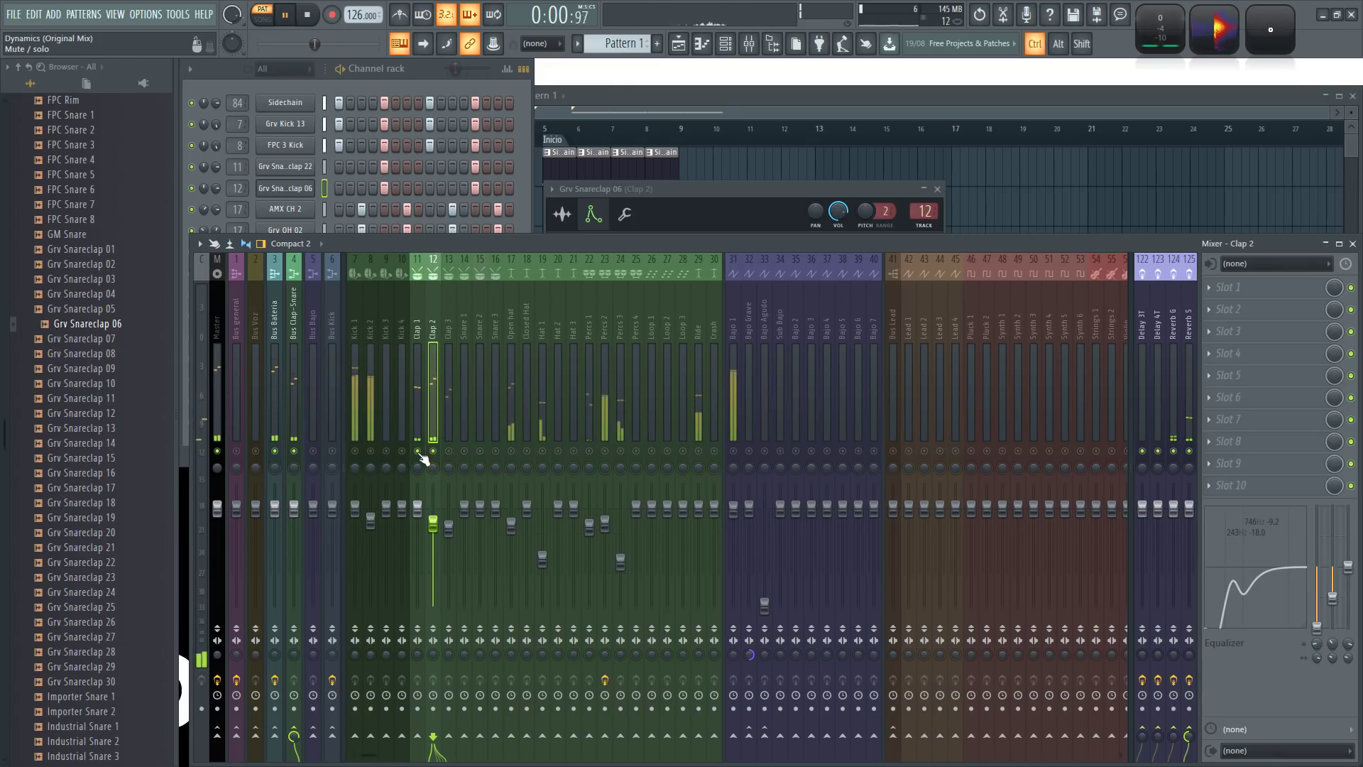
{"action": "left_click", "coordinate": [213, 172]}
{"action": "left_click", "coordinate": [566, 244]}
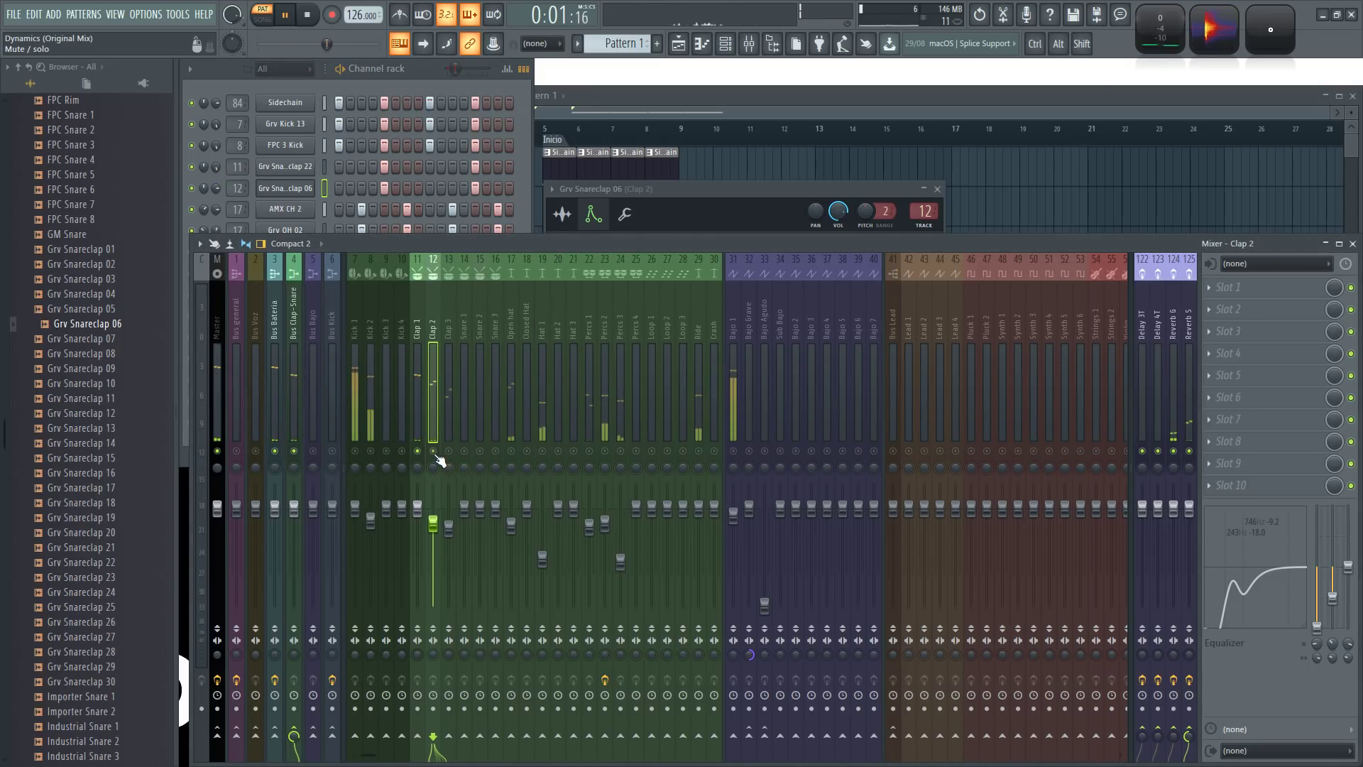
{"action": "key", "text": "Left"}
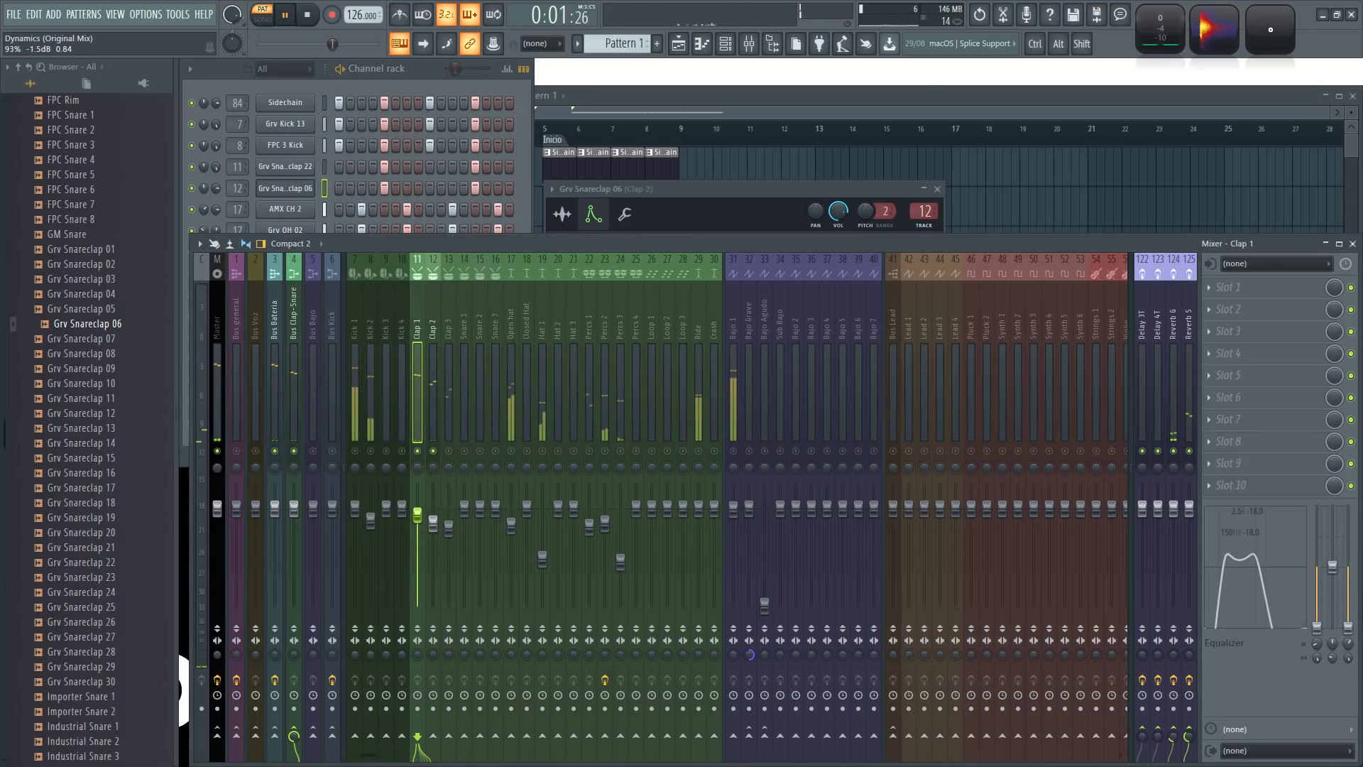
{"action": "left_click", "coordinate": [433, 451]}
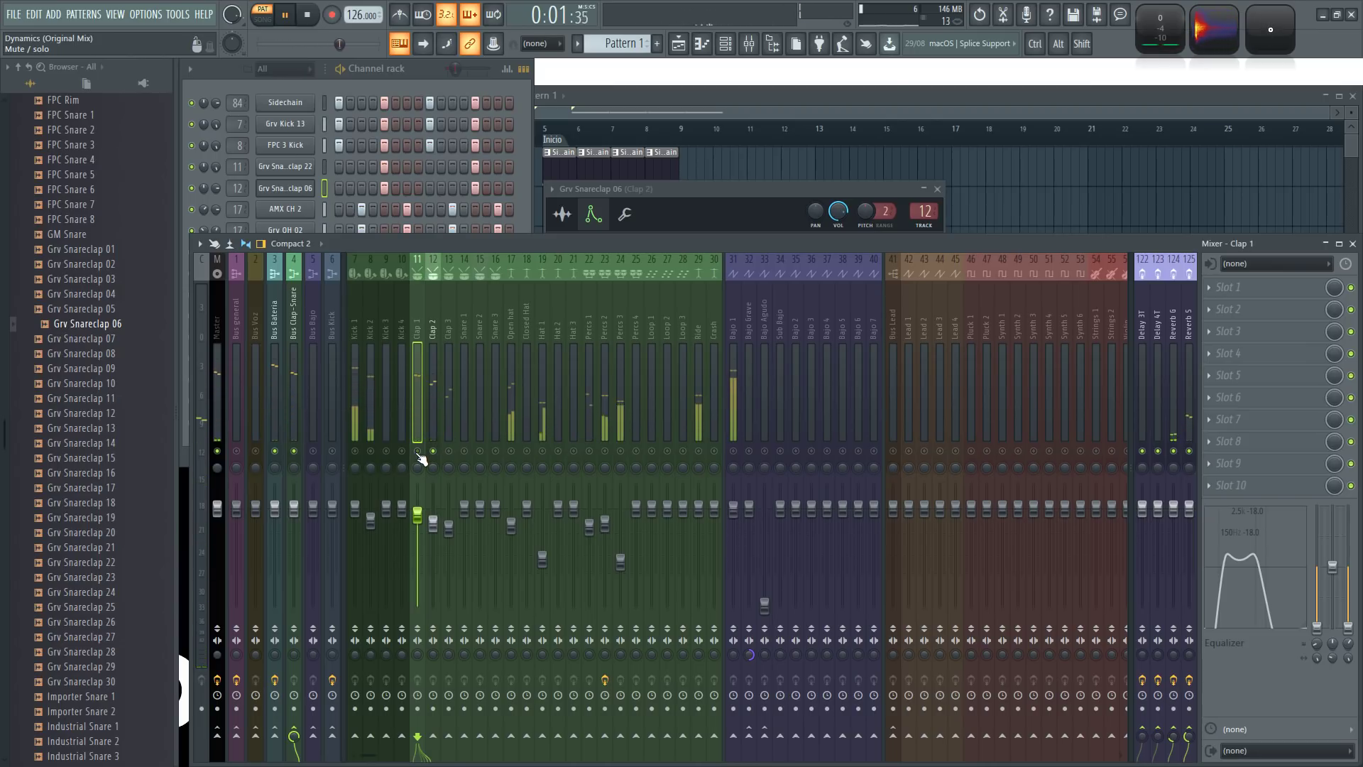
{"action": "right_click", "coordinate": [434, 452]}
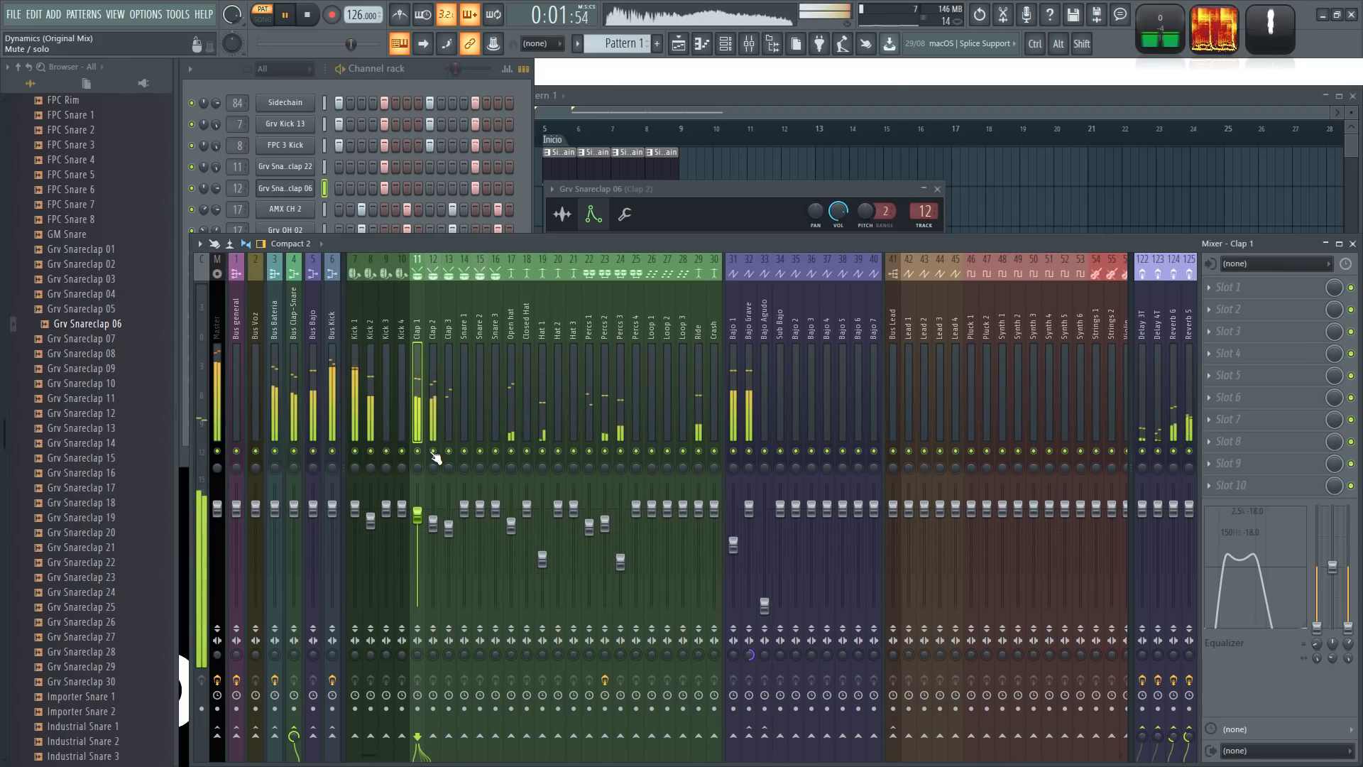
- Solo Clap 2, load Fruity Stereo Enhancer into its effect slot 3 and play the result
{"action": "key", "text": "space"}
{"action": "left_click", "coordinate": [431, 323]}
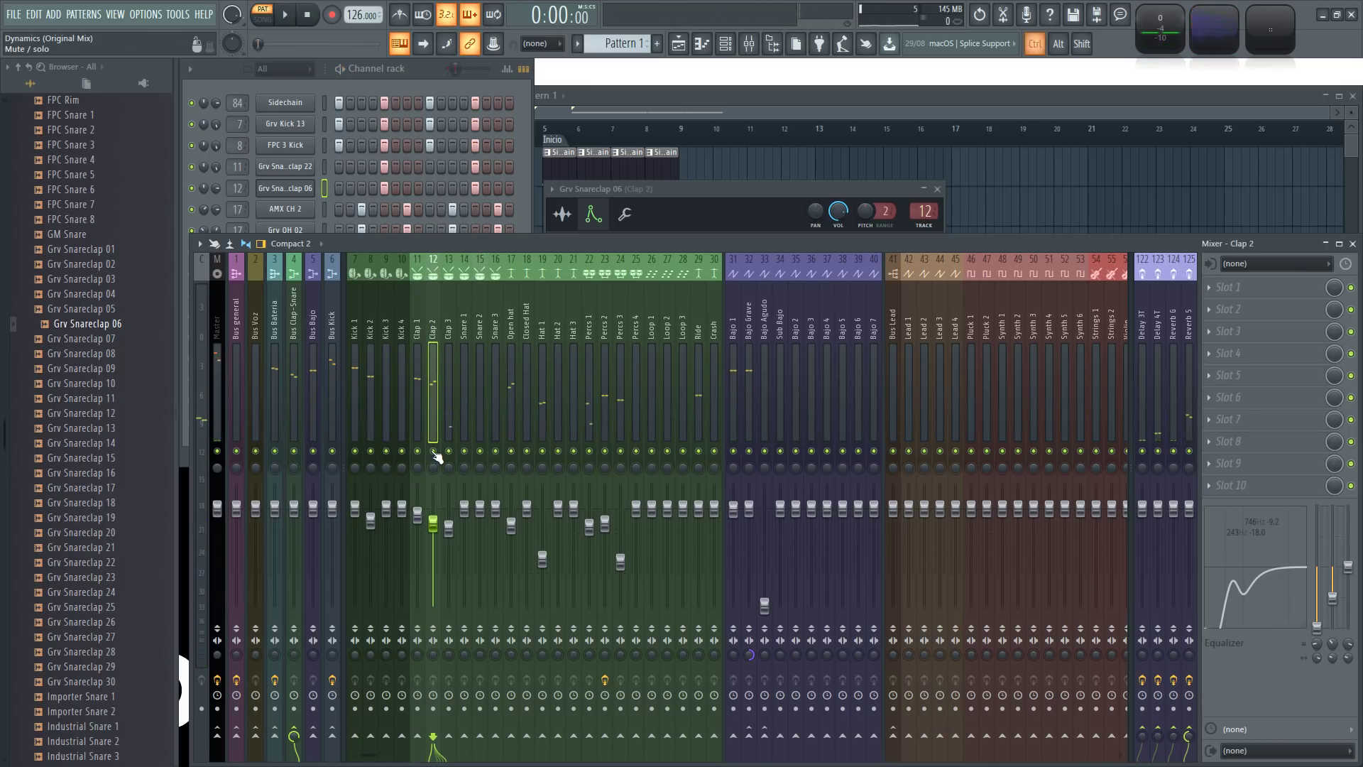
{"action": "right_click", "coordinate": [434, 452]}
{"action": "left_click", "coordinate": [1218, 332]}
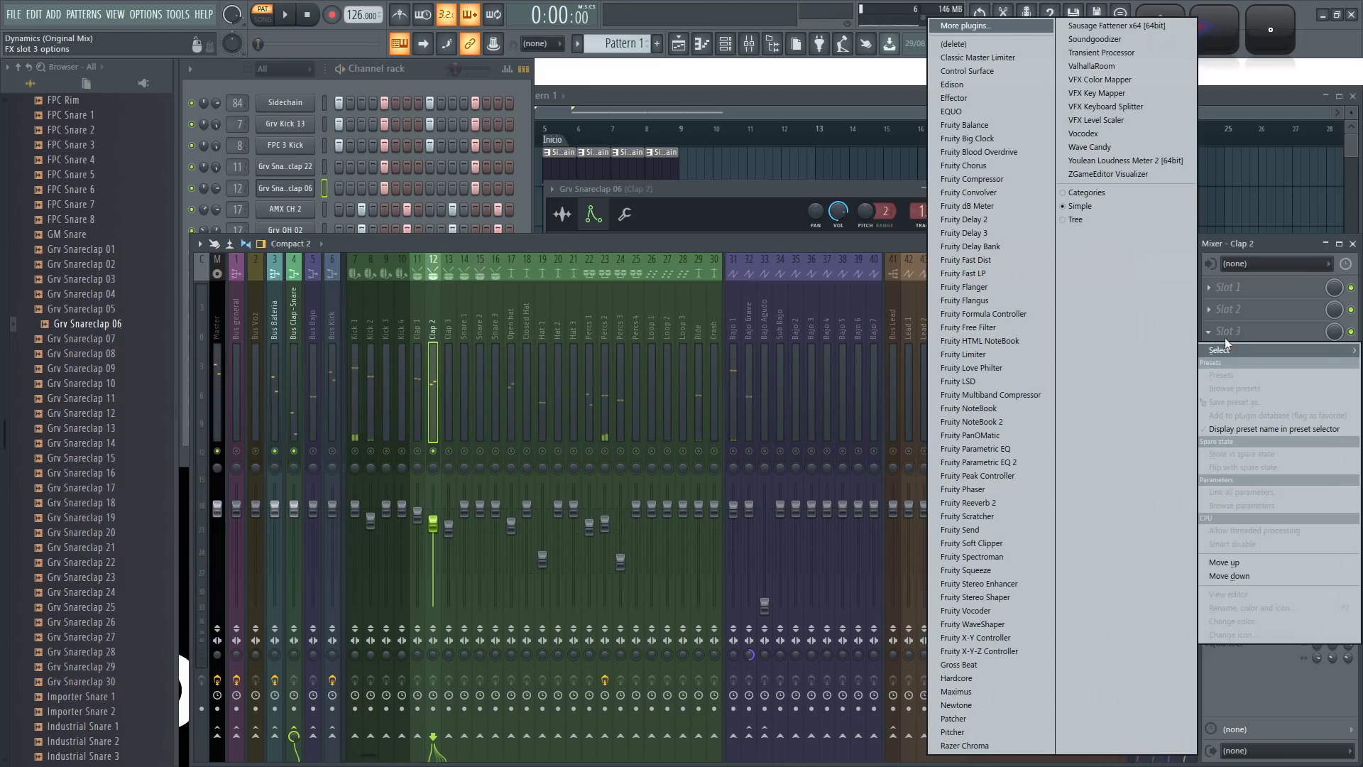
{"action": "left_click", "coordinate": [991, 581]}
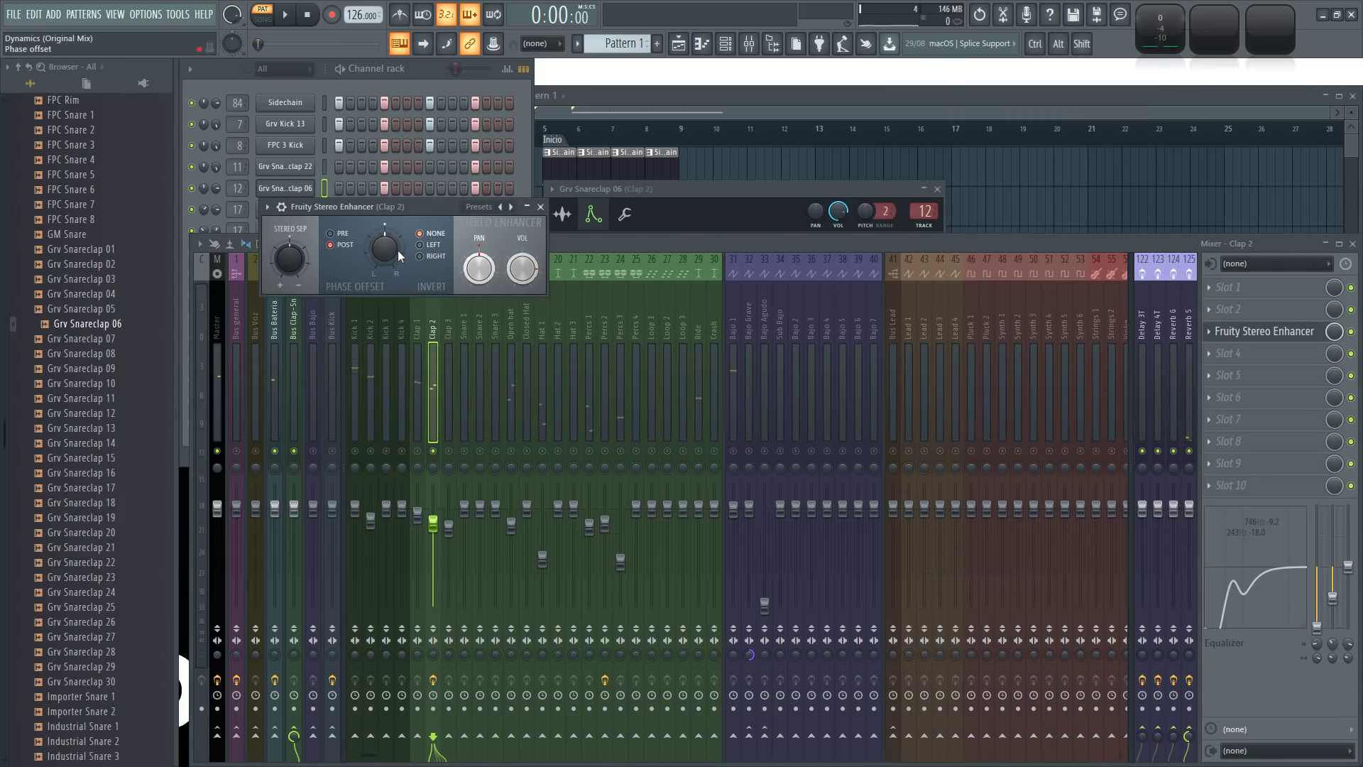
{"action": "key", "text": "space"}
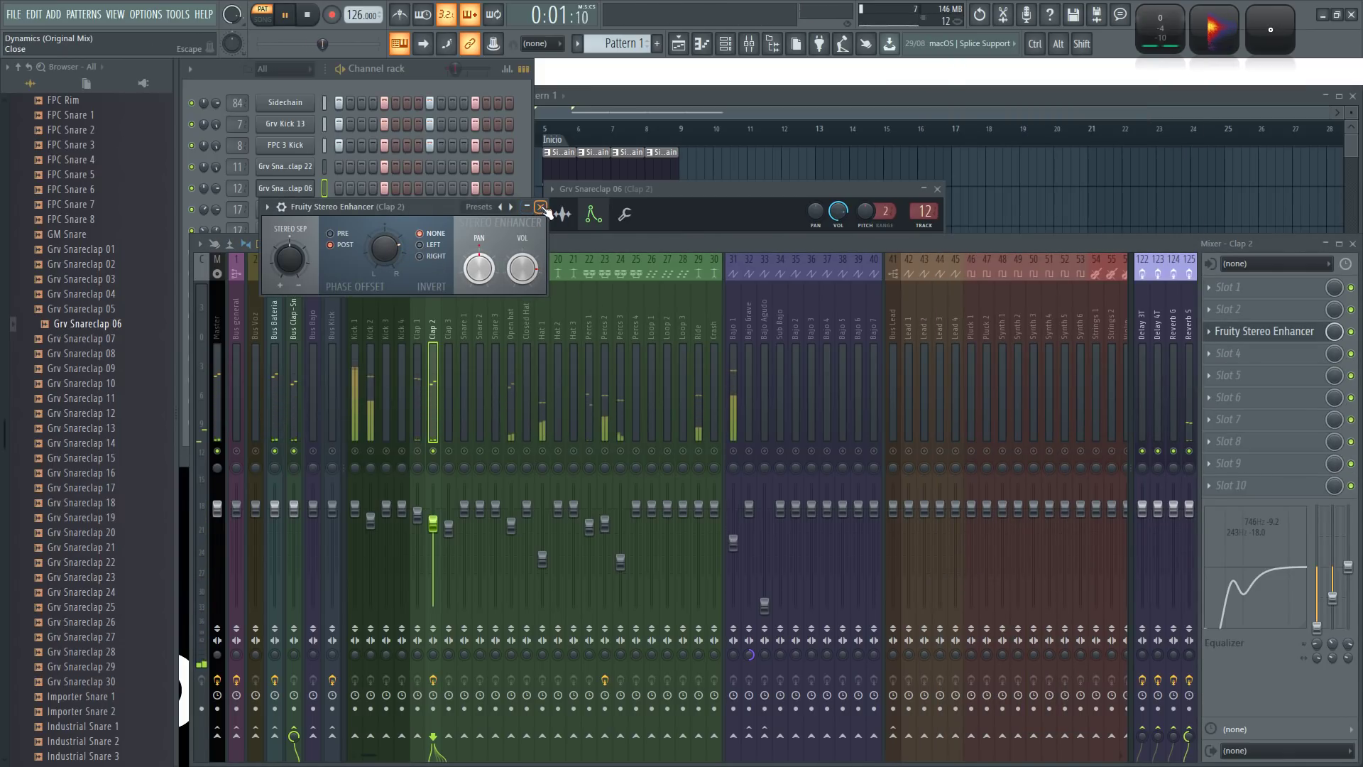
{"action": "left_click", "coordinate": [540, 207]}
- Bring Clap 1 back into the mix and raise its equalizer high-shelf frequency to about 4.4 kHz
{"action": "left_click", "coordinate": [417, 451]}
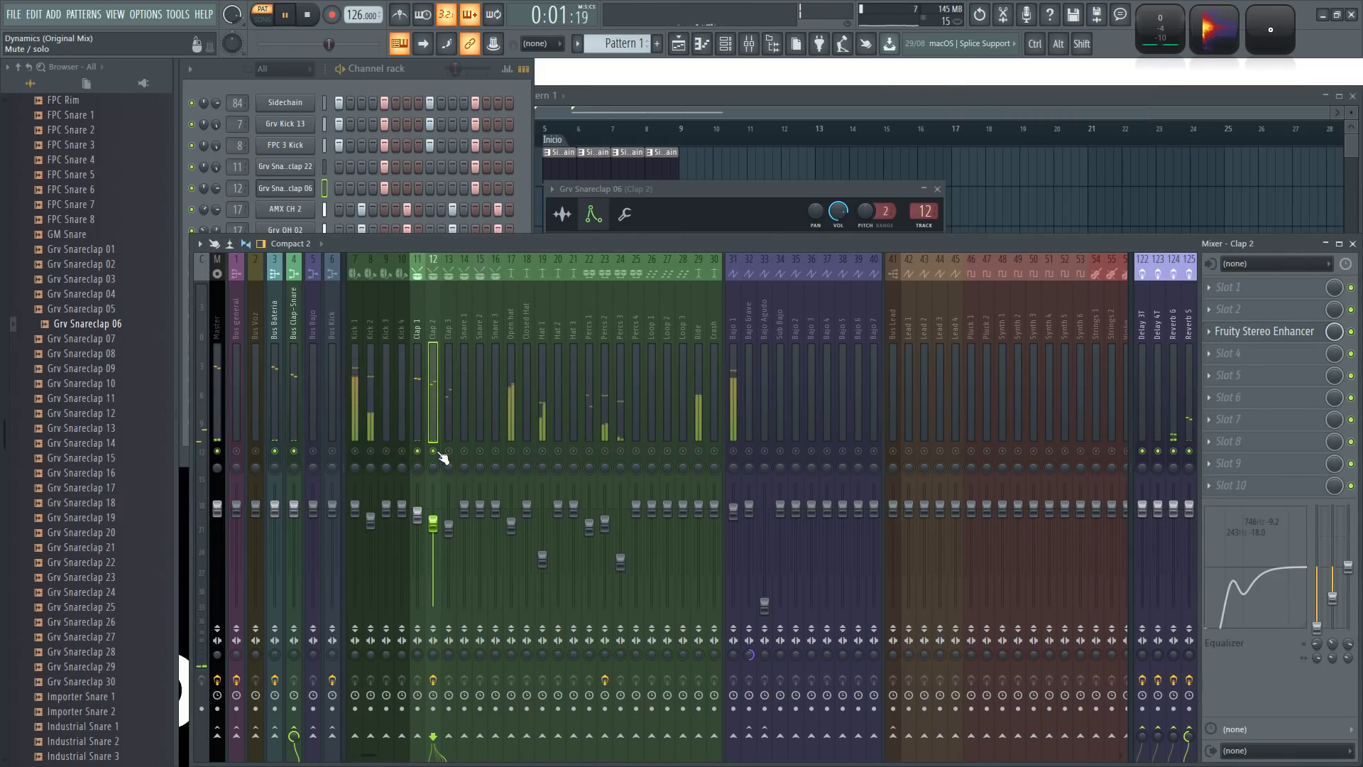
{"action": "left_click", "coordinate": [424, 318]}
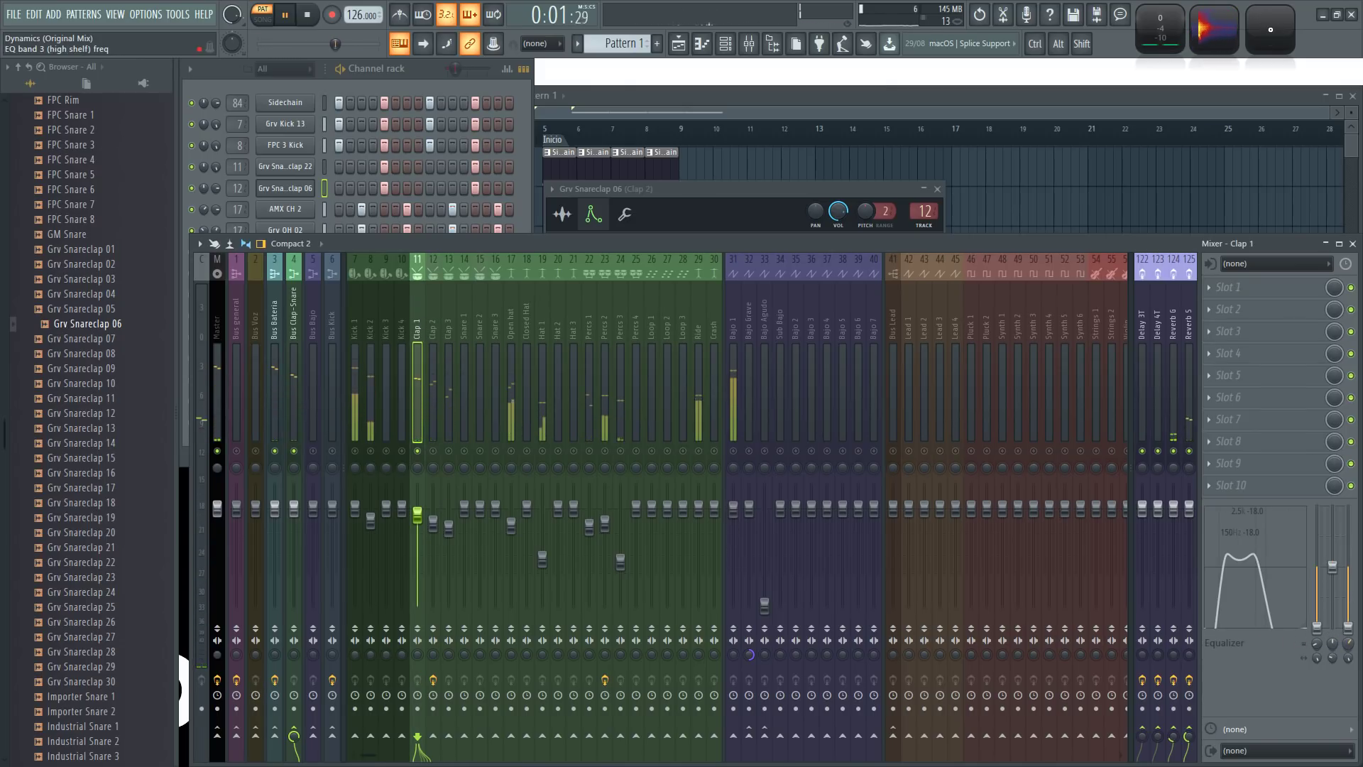
{"action": "left_click_drag", "start_coordinate": [1348, 658], "coordinate": [1348, 643]}
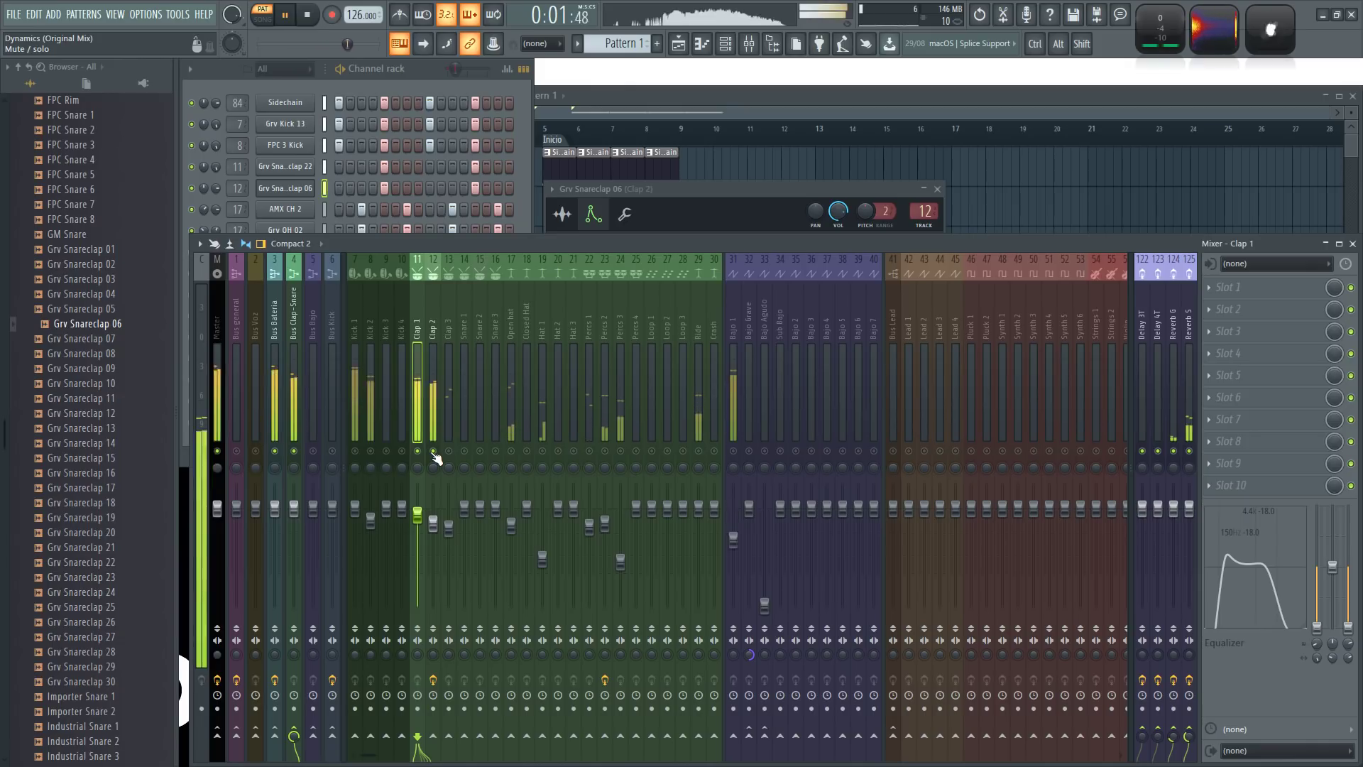
- Cut Clap 2's high shelf by 18 dB at a lowered frequency and raise its low-shelf frequency to about 300 Hz
{"action": "left_click", "coordinate": [436, 338]}
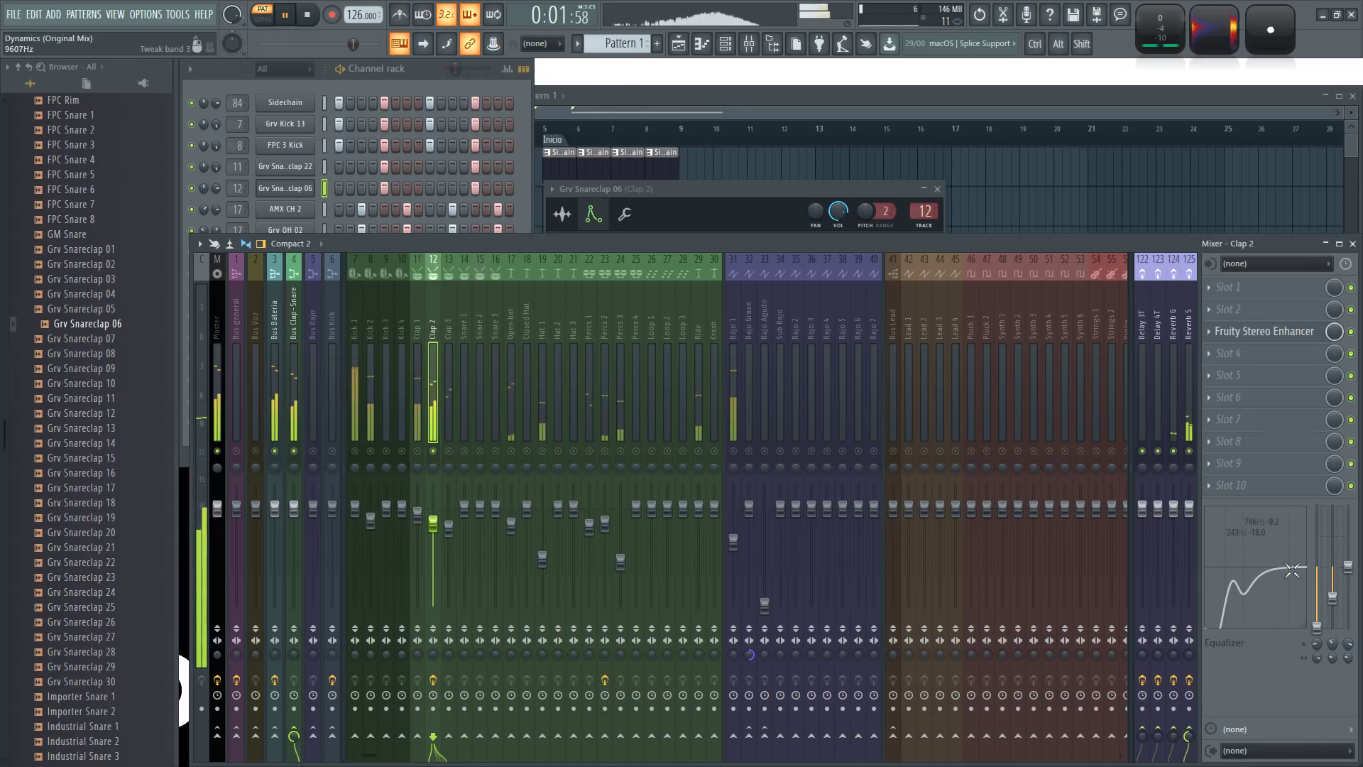
{"action": "left_click_drag", "start_coordinate": [1349, 588], "coordinate": [1348, 657]}
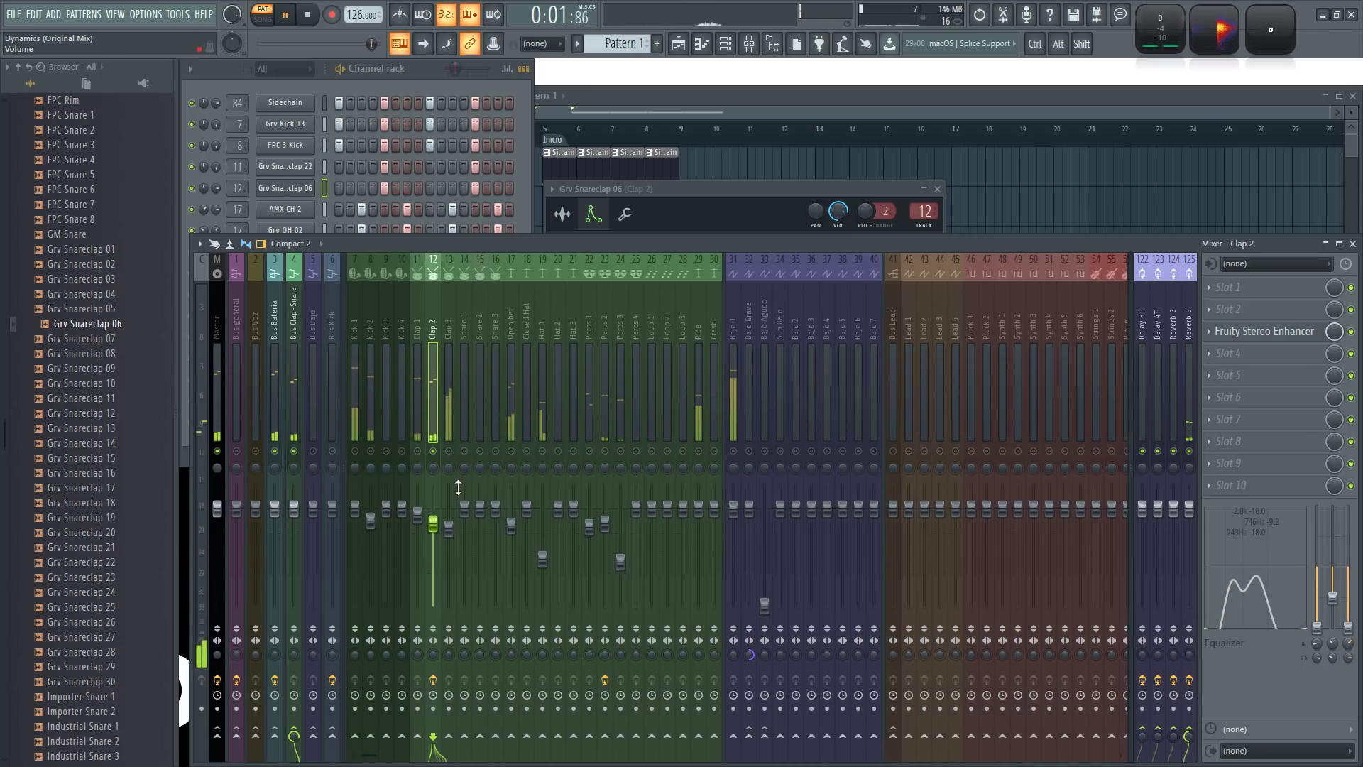
{"action": "left_click_drag", "start_coordinate": [1348, 658], "coordinate": [1317, 638]}
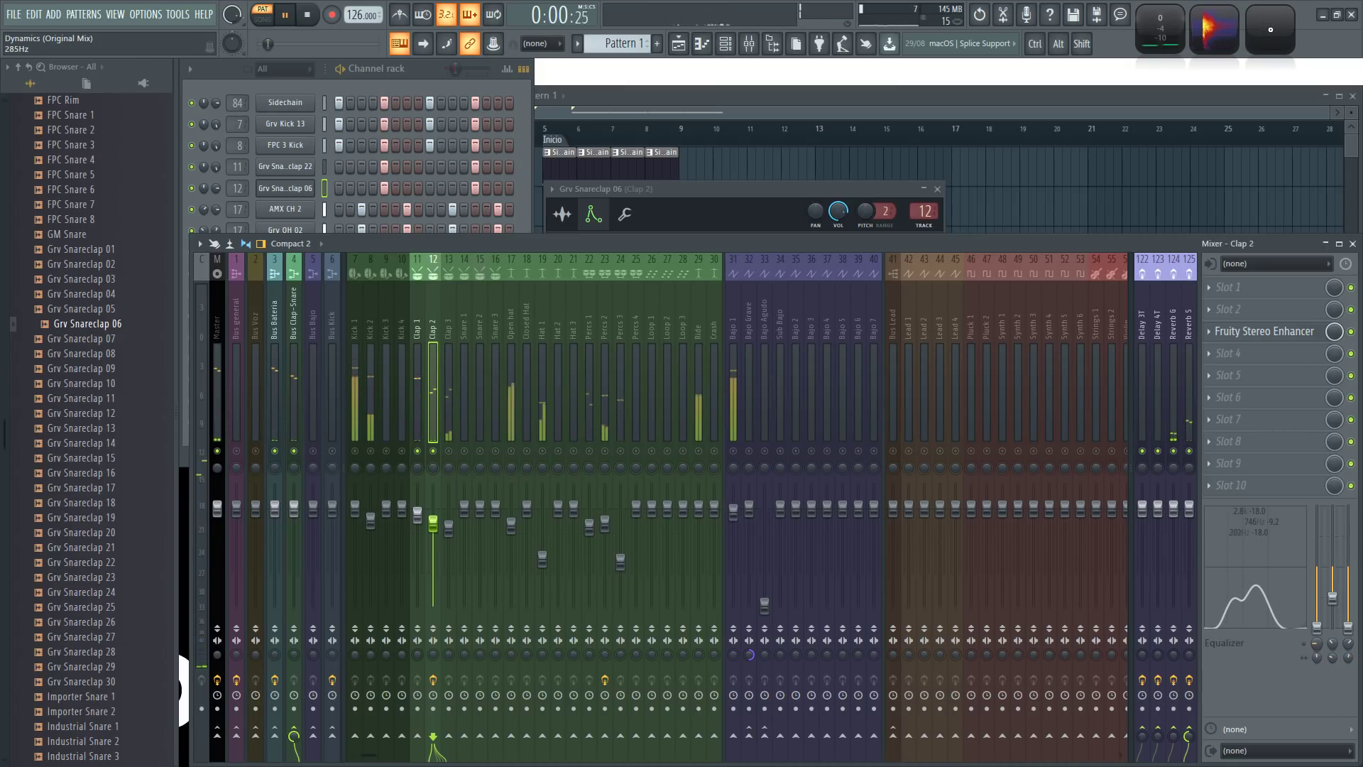
- Compare the two claps alone and within the full mix by toggling track solo and mute during playback
{"action": "left_click", "coordinate": [418, 451]}
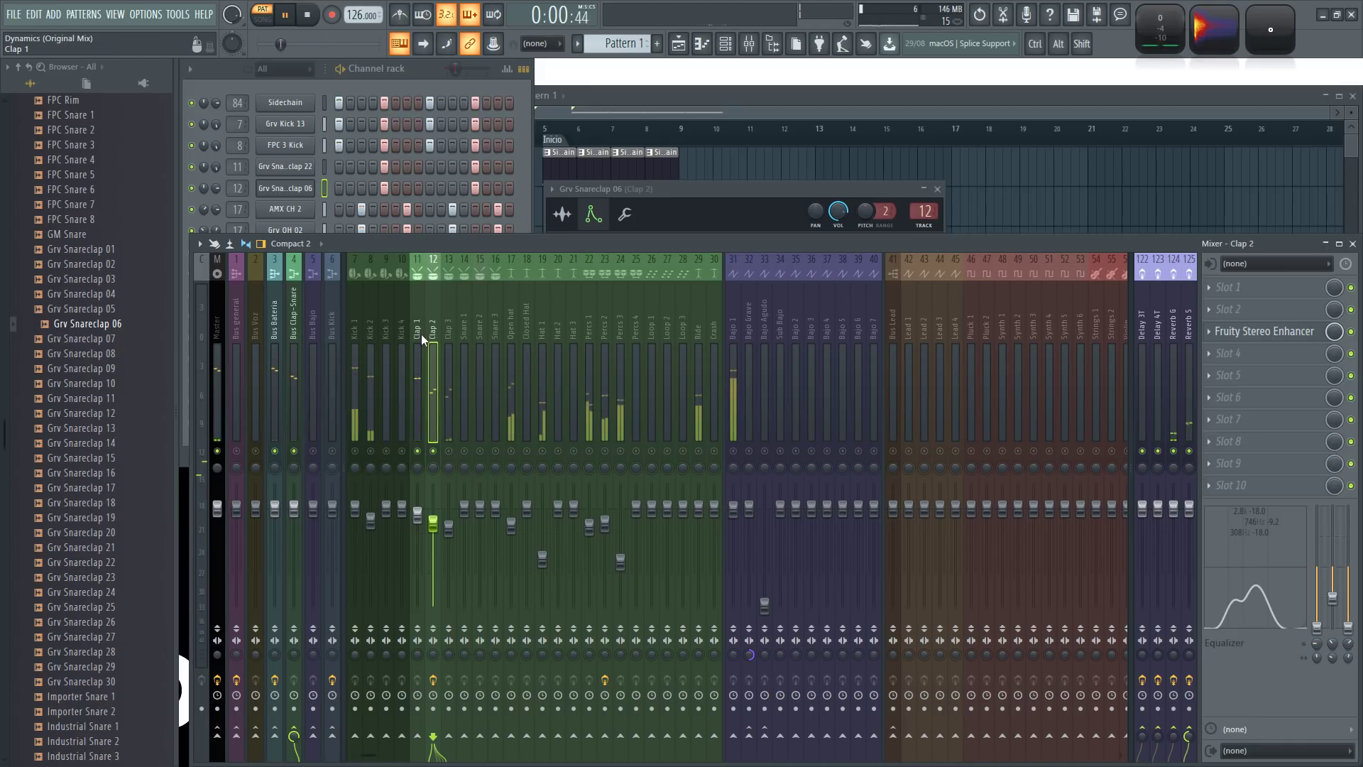
{"action": "right_click", "coordinate": [419, 452]}
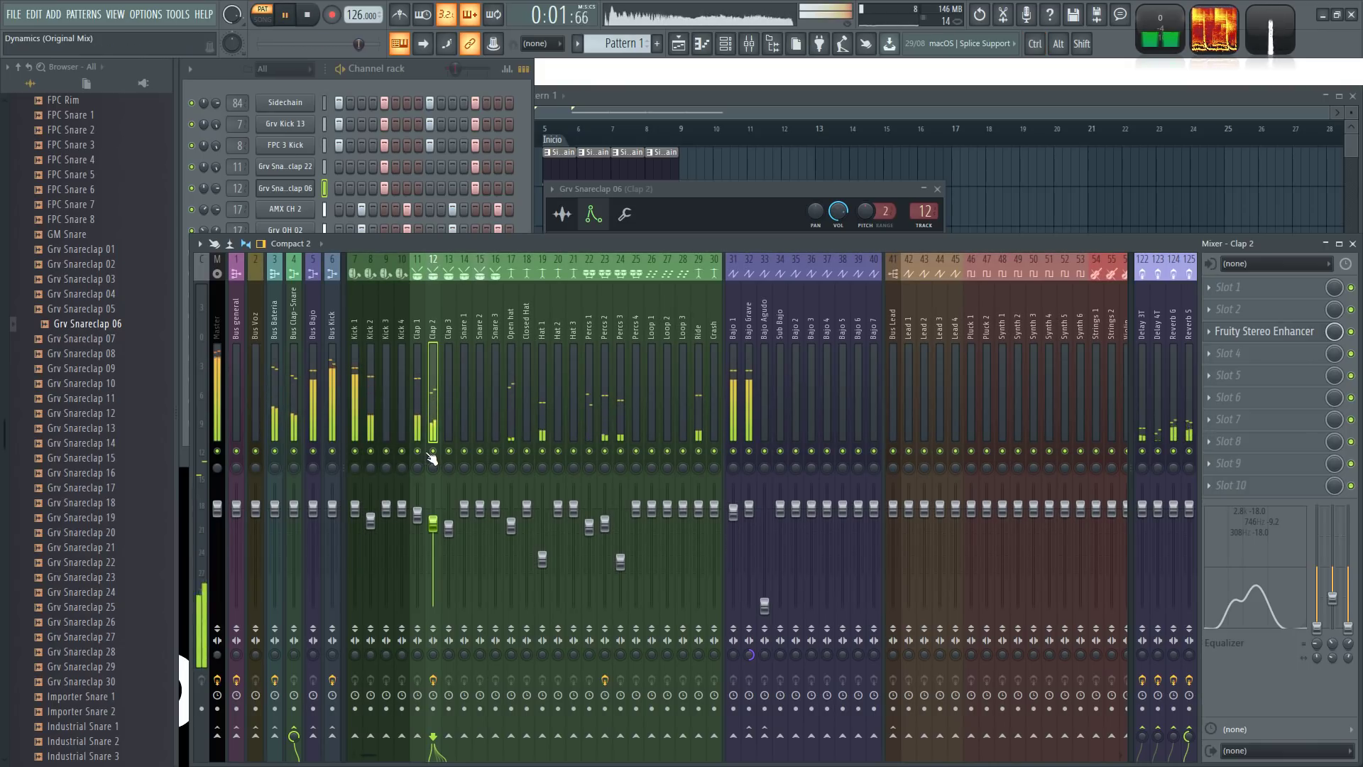
{"action": "left_click", "coordinate": [435, 454]}
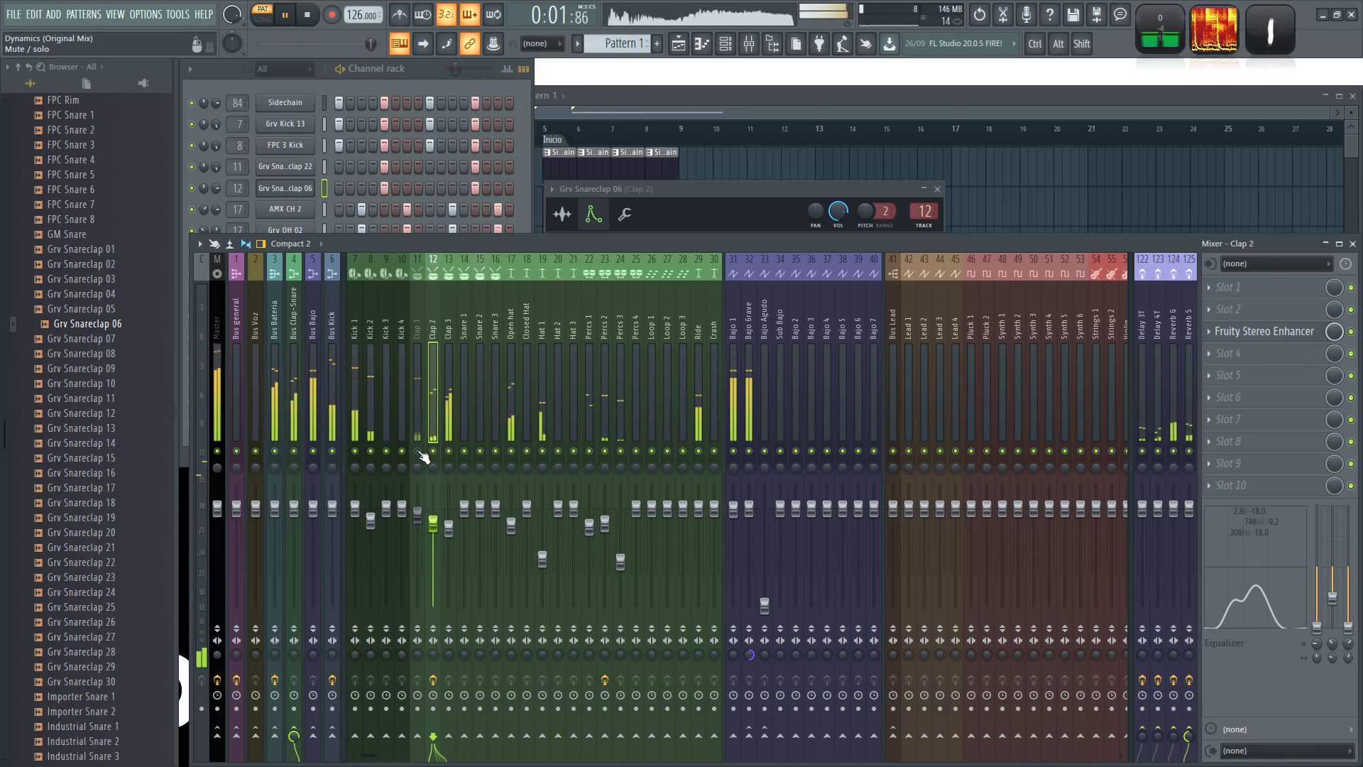
- Lower Clap 2's mixer fader to about -7.8 dB and compare the clap soloed and within the full mix
{"action": "left_click_drag", "start_coordinate": [433, 524], "coordinate": [435, 539]}
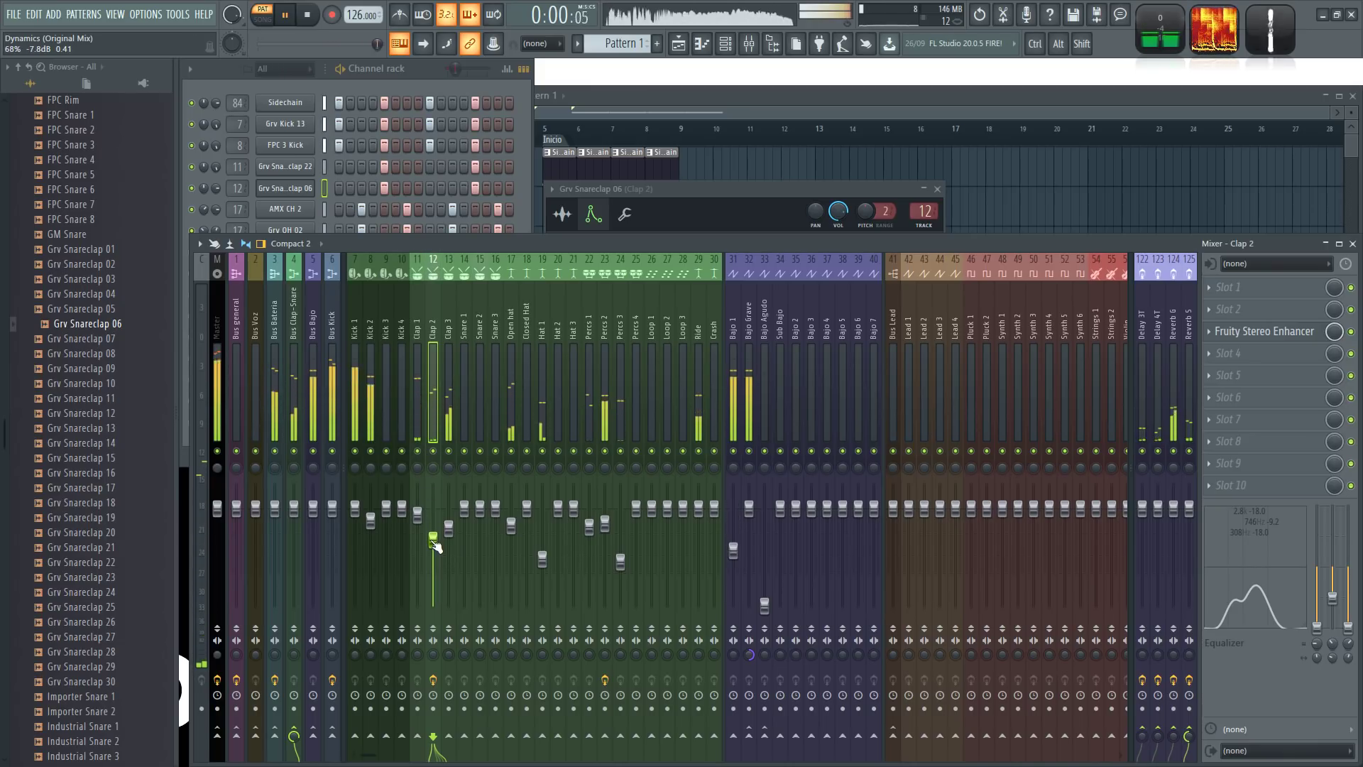
{"action": "key", "text": "space"}
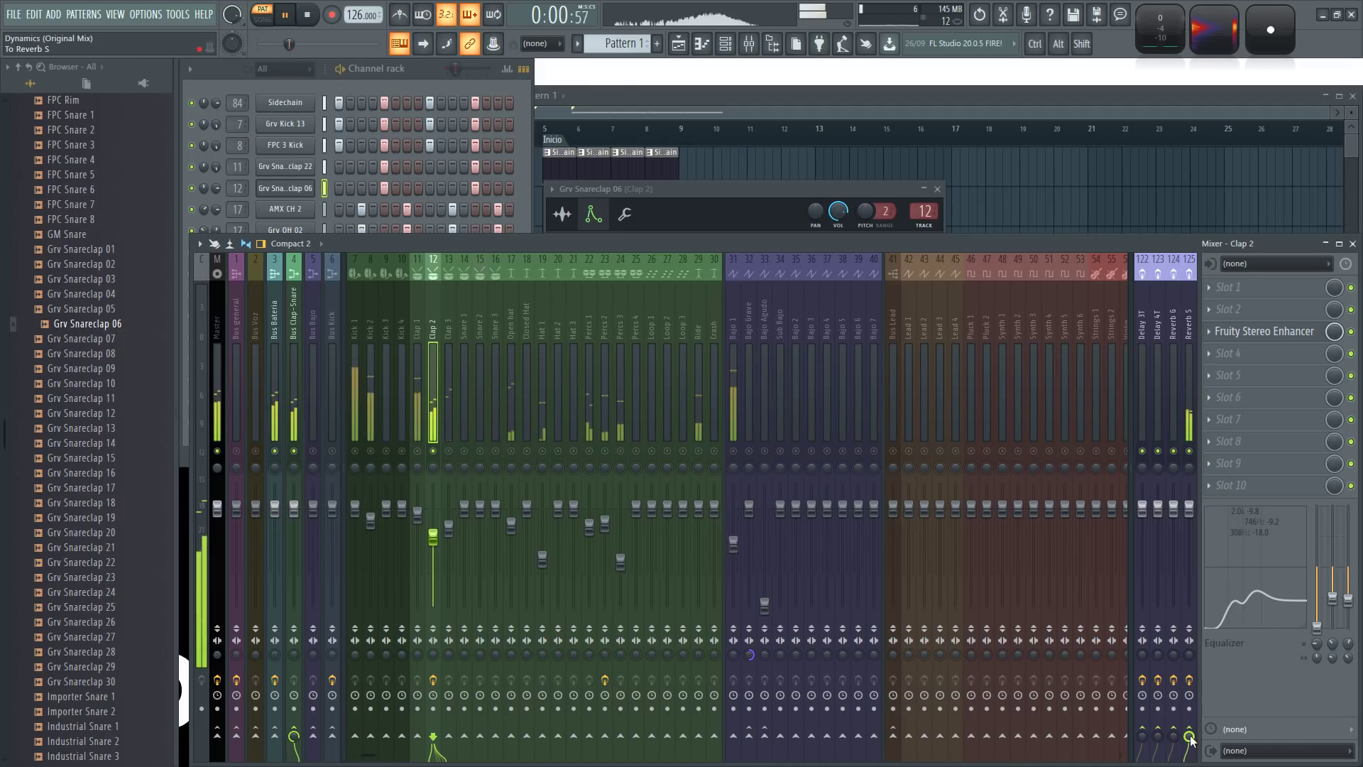
{"action": "right_click", "coordinate": [434, 452]}
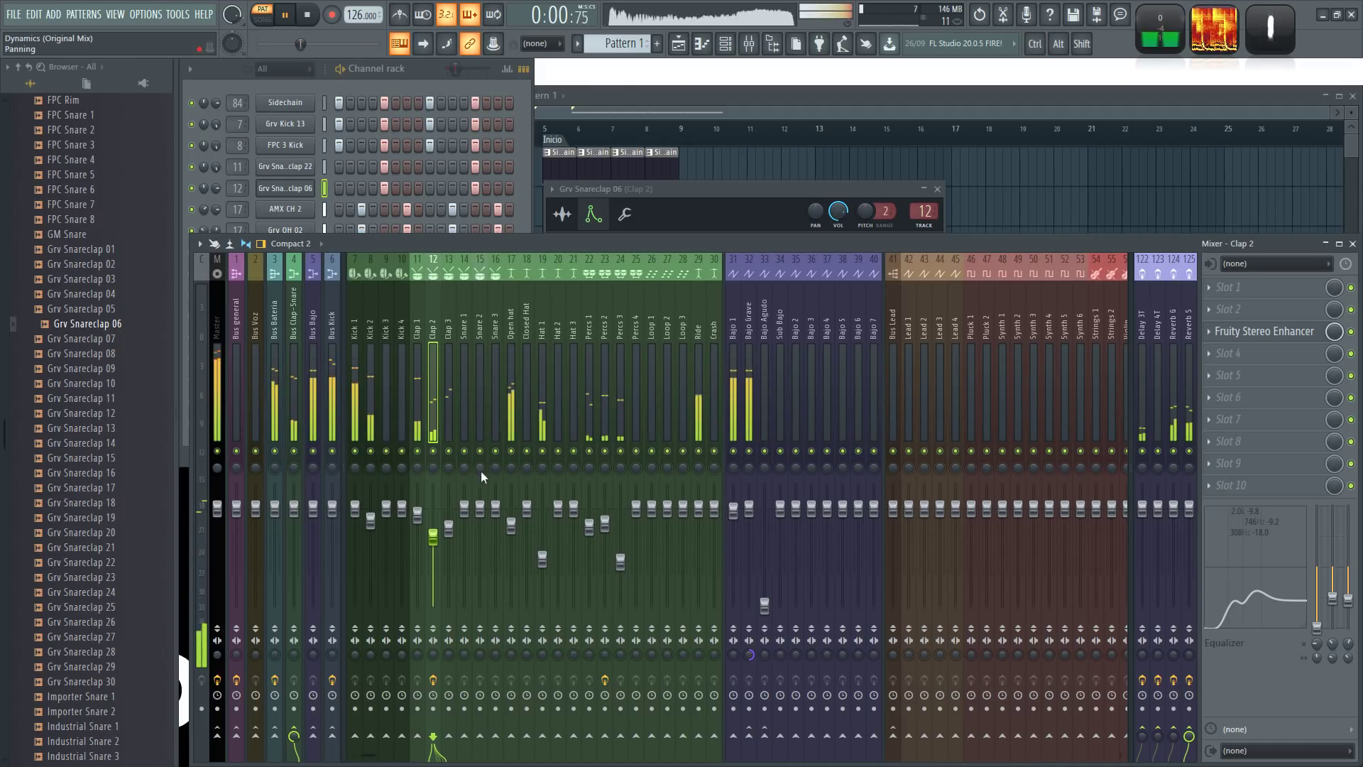
- Bring the channel rack forward with playback stopped and collapse all open folders in the browser
{"action": "left_click", "coordinate": [427, 70]}
{"action": "key", "text": "space"}
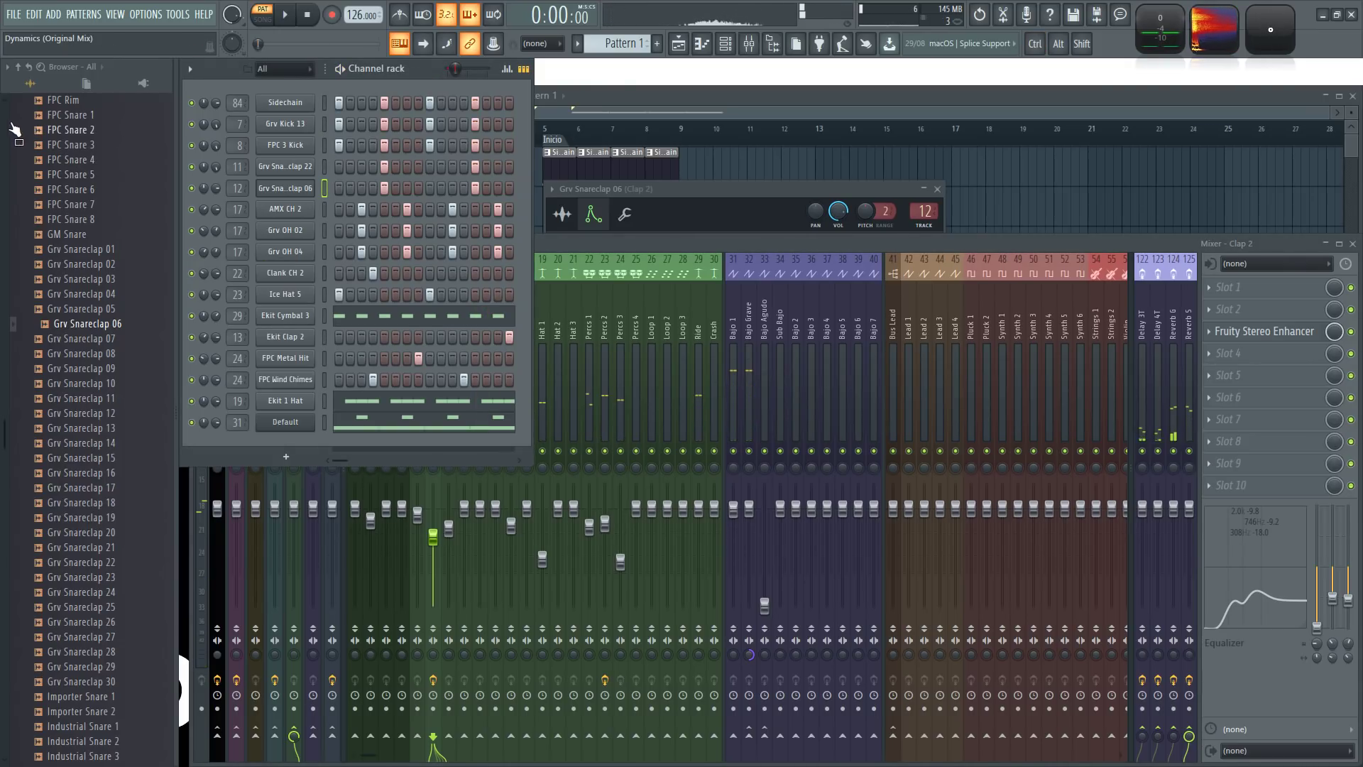
{"action": "left_click", "coordinate": [21, 71]}
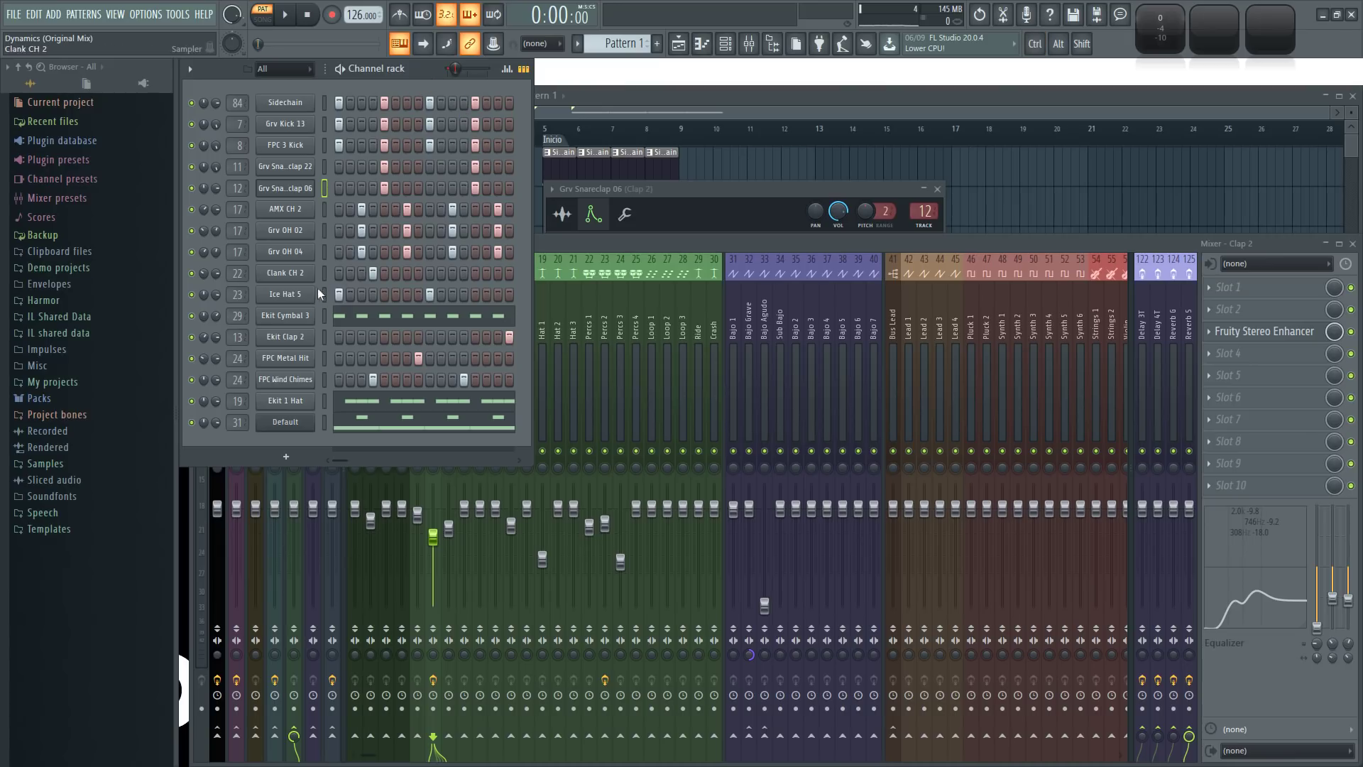
- Audition the bass, sidechain, kick and Ekit Cymbal 3 channels in reduced combinations by soloing and muting them during playback
{"action": "left_click", "coordinate": [191, 422], "text": "ctrl"}
{"action": "left_click", "coordinate": [191, 103]}
{"action": "left_click", "coordinate": [191, 124]}
{"action": "left_click", "coordinate": [191, 422]}
{"action": "left_click", "coordinate": [191, 316]}
{"action": "key", "text": "space"}
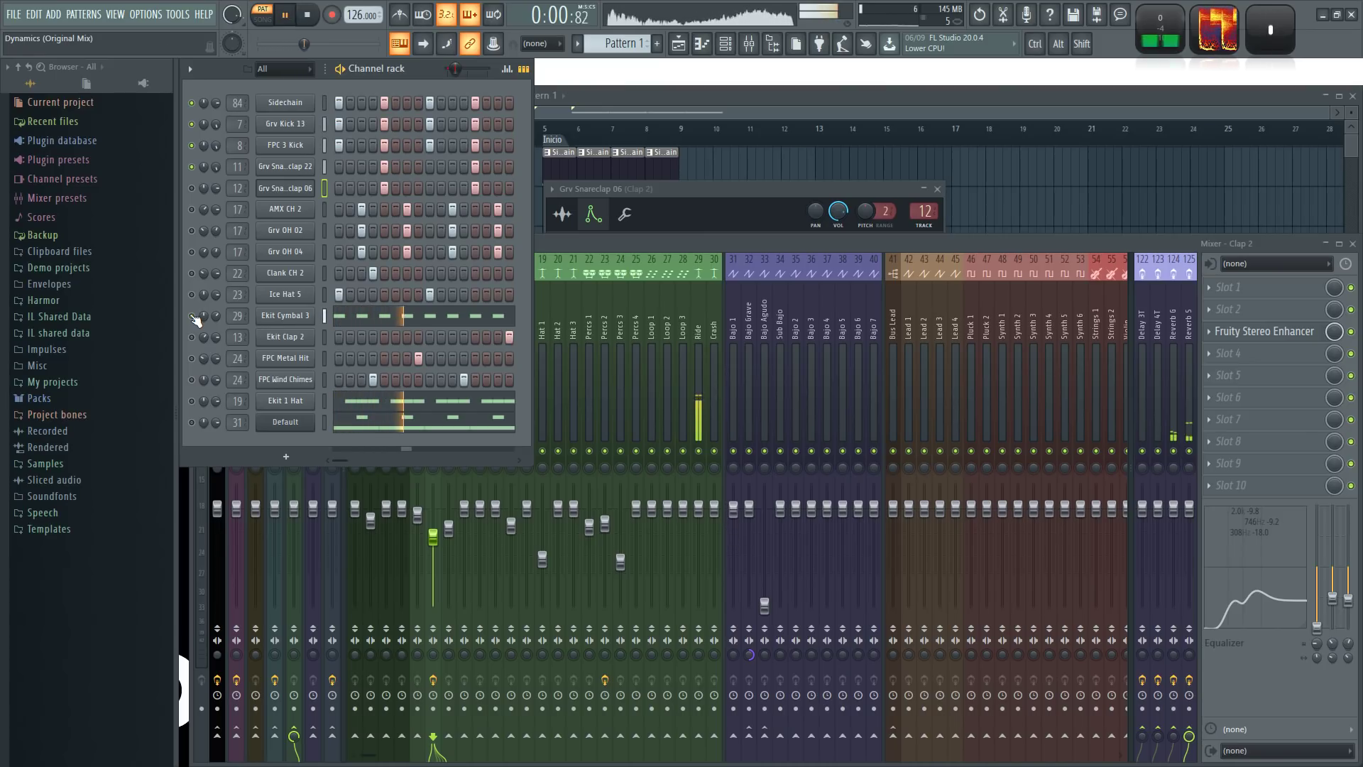
{"action": "left_click", "coordinate": [192, 316]}
{"action": "key", "text": "space"}
{"action": "key", "text": "space"}
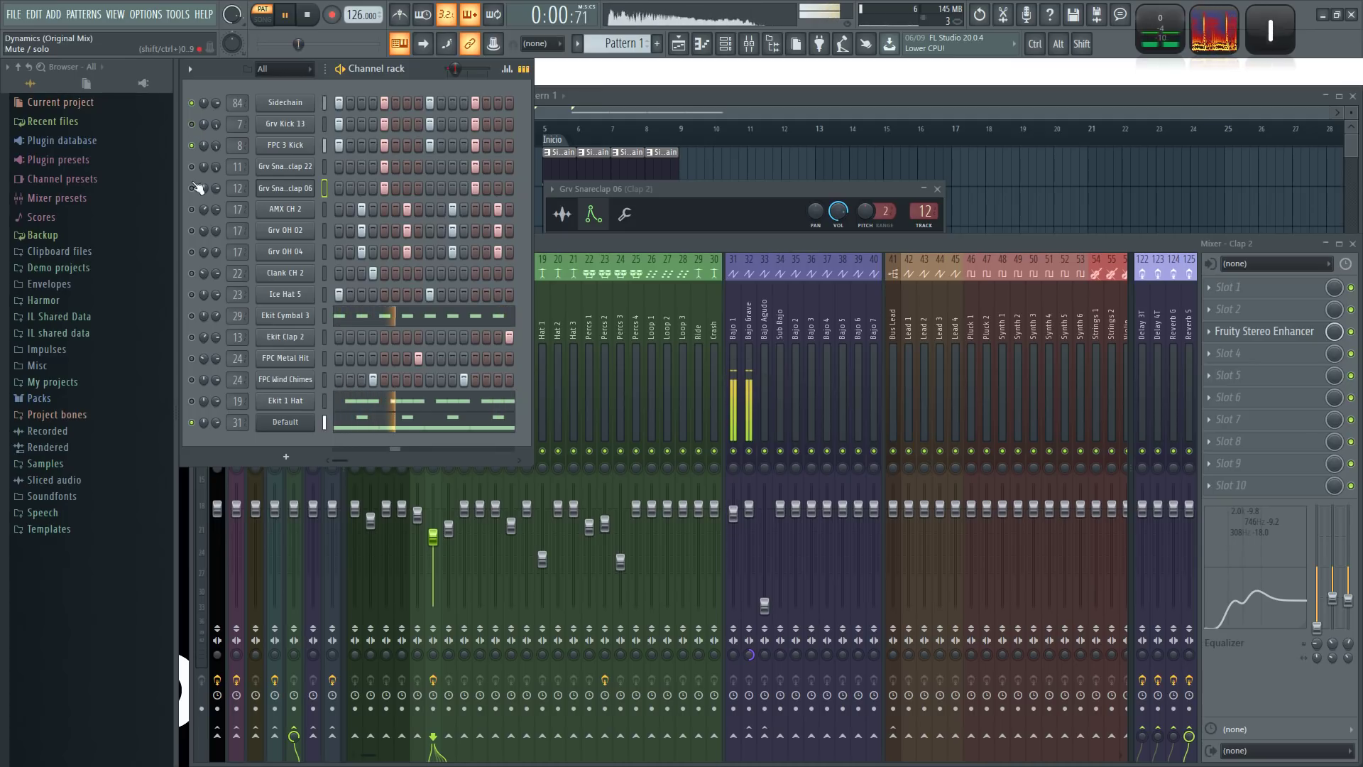
- Layer Ekit Cymbal 3, Ekit Clap 2, FPC Metal Hit and FPC Wind Chimes over the bass while listening, and unmute the remaining channels
{"action": "left_click", "coordinate": [191, 315]}
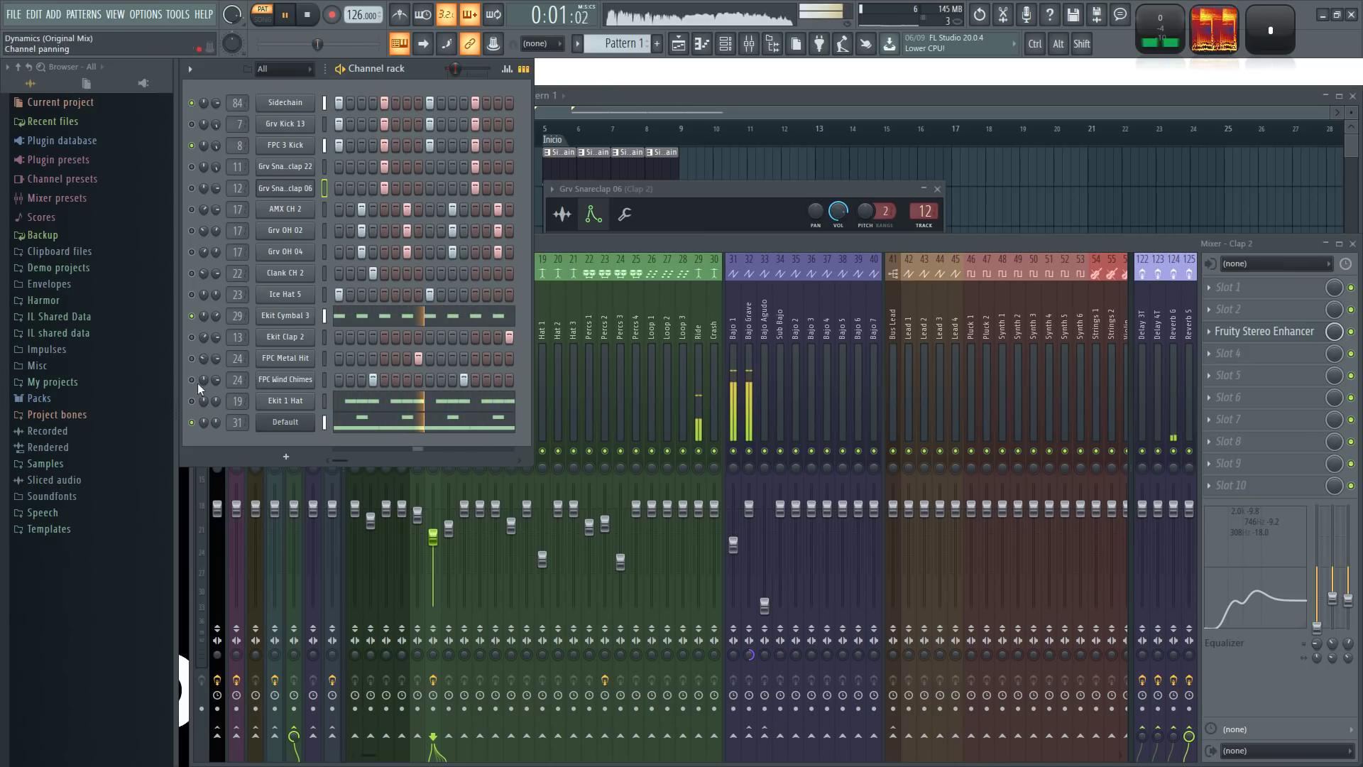
{"action": "left_click", "coordinate": [191, 337]}
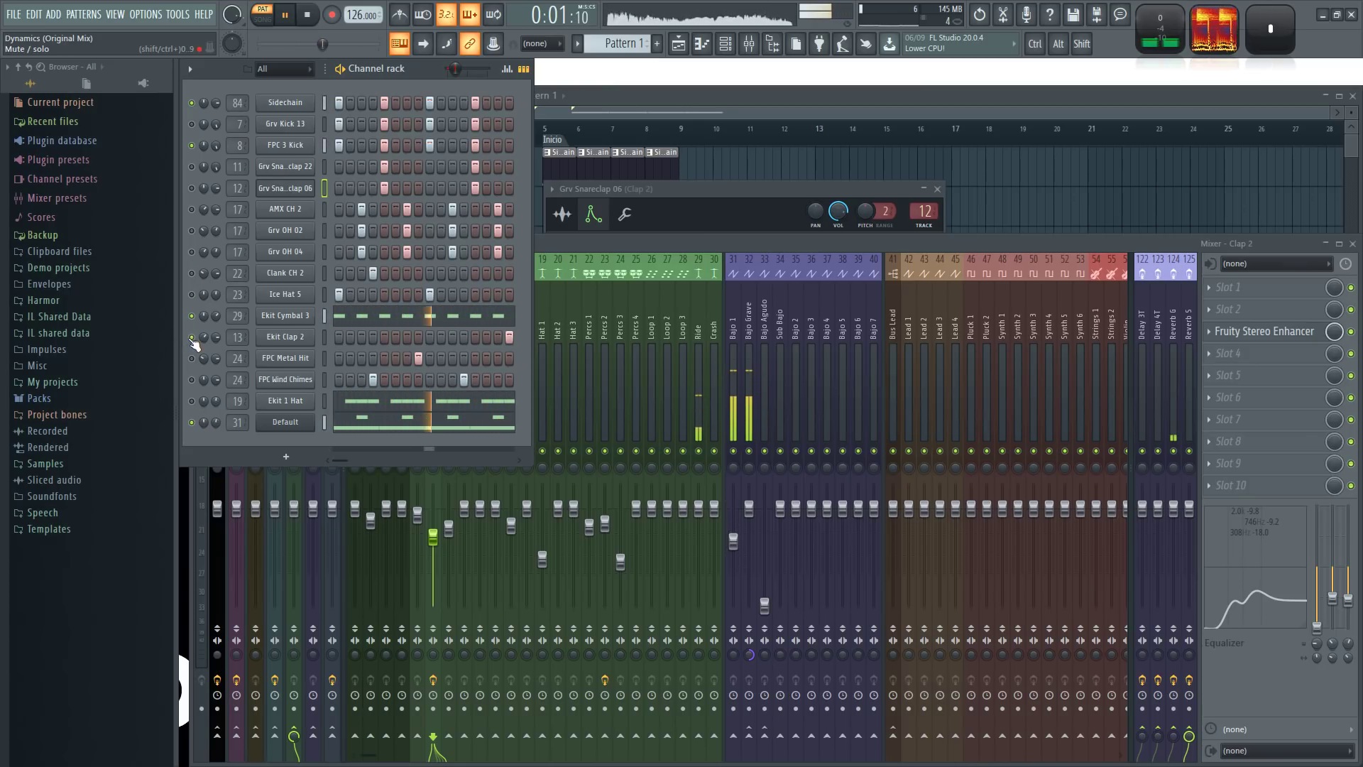
{"action": "left_click", "coordinate": [191, 358]}
{"action": "left_click", "coordinate": [191, 380]}
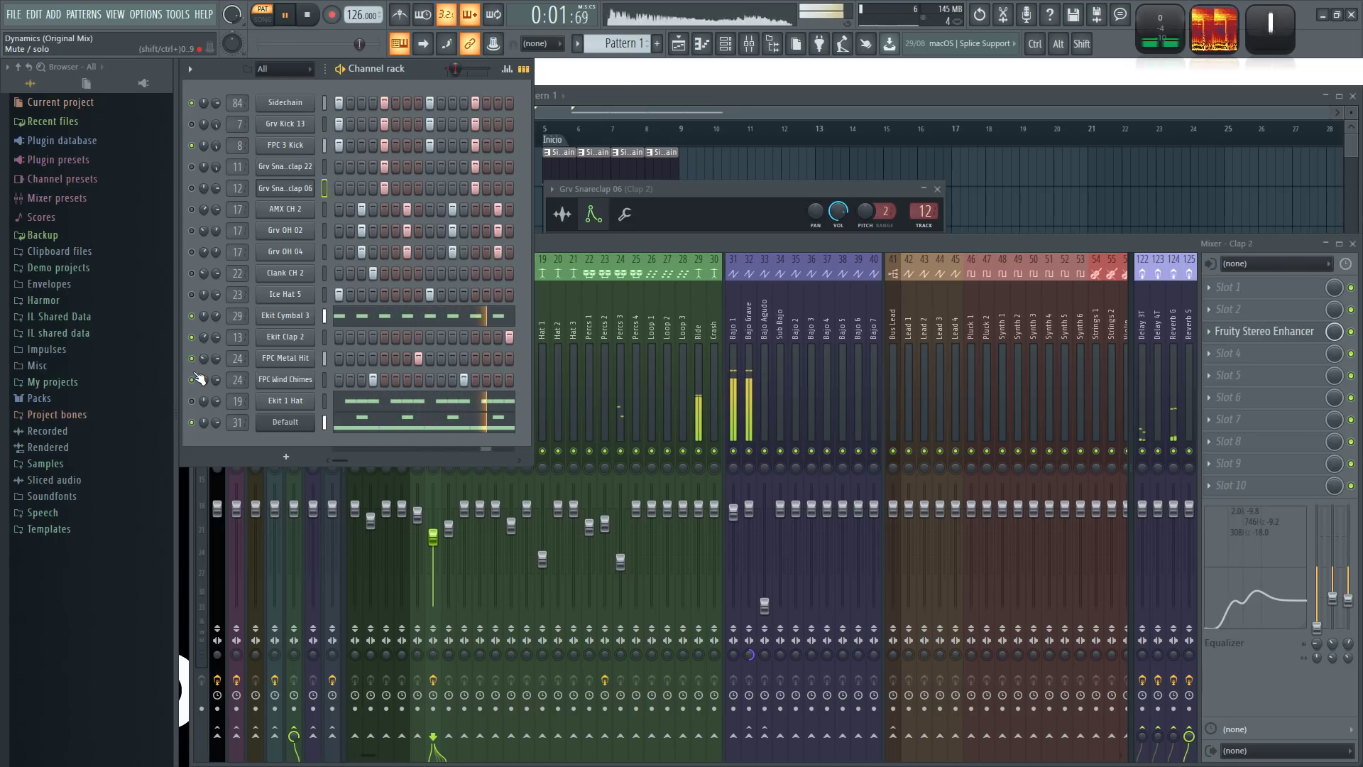
{"action": "left_click", "coordinate": [191, 316]}
{"action": "left_click_drag", "start_coordinate": [191, 401], "coordinate": [191, 124]}
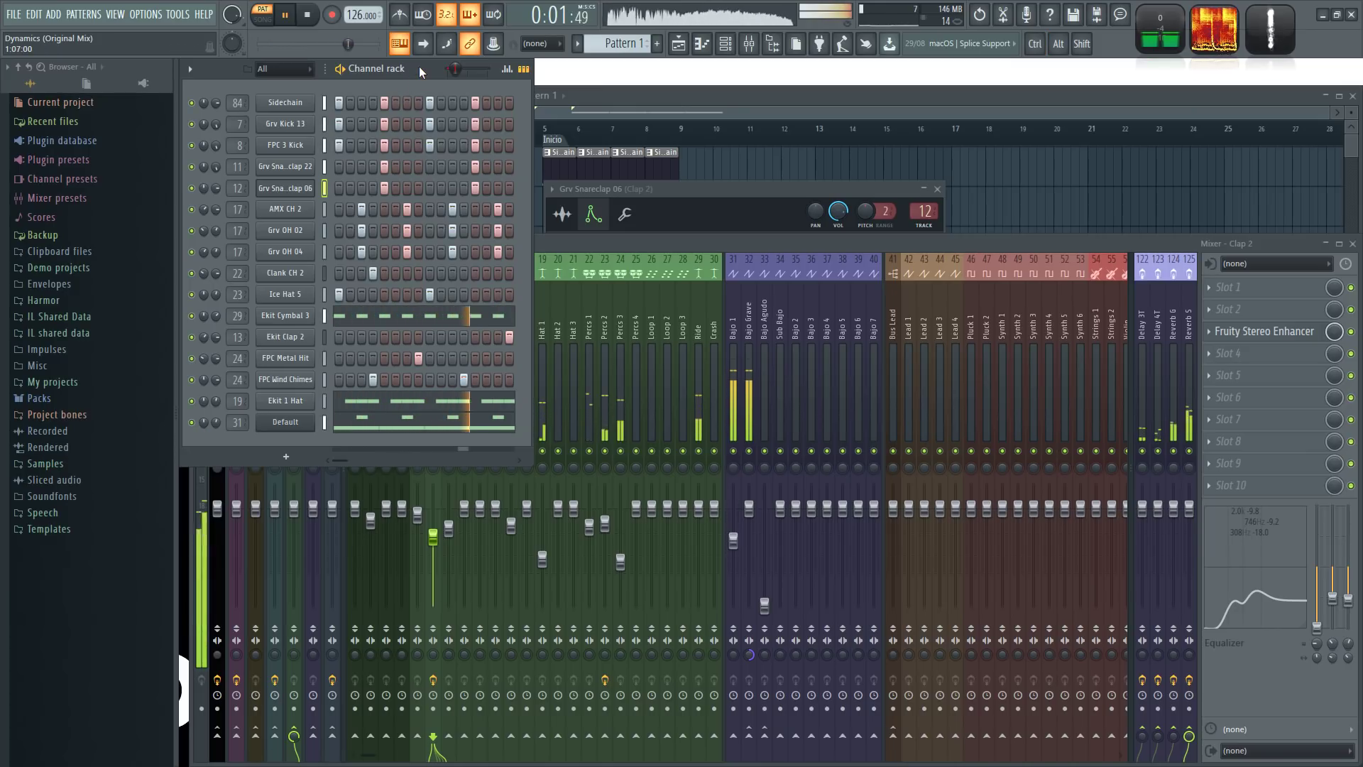
- Check Clap 2's contribution to the full mix by toggling its mixer track mute, and stop playback at the channel rack
{"action": "left_click", "coordinate": [551, 244]}
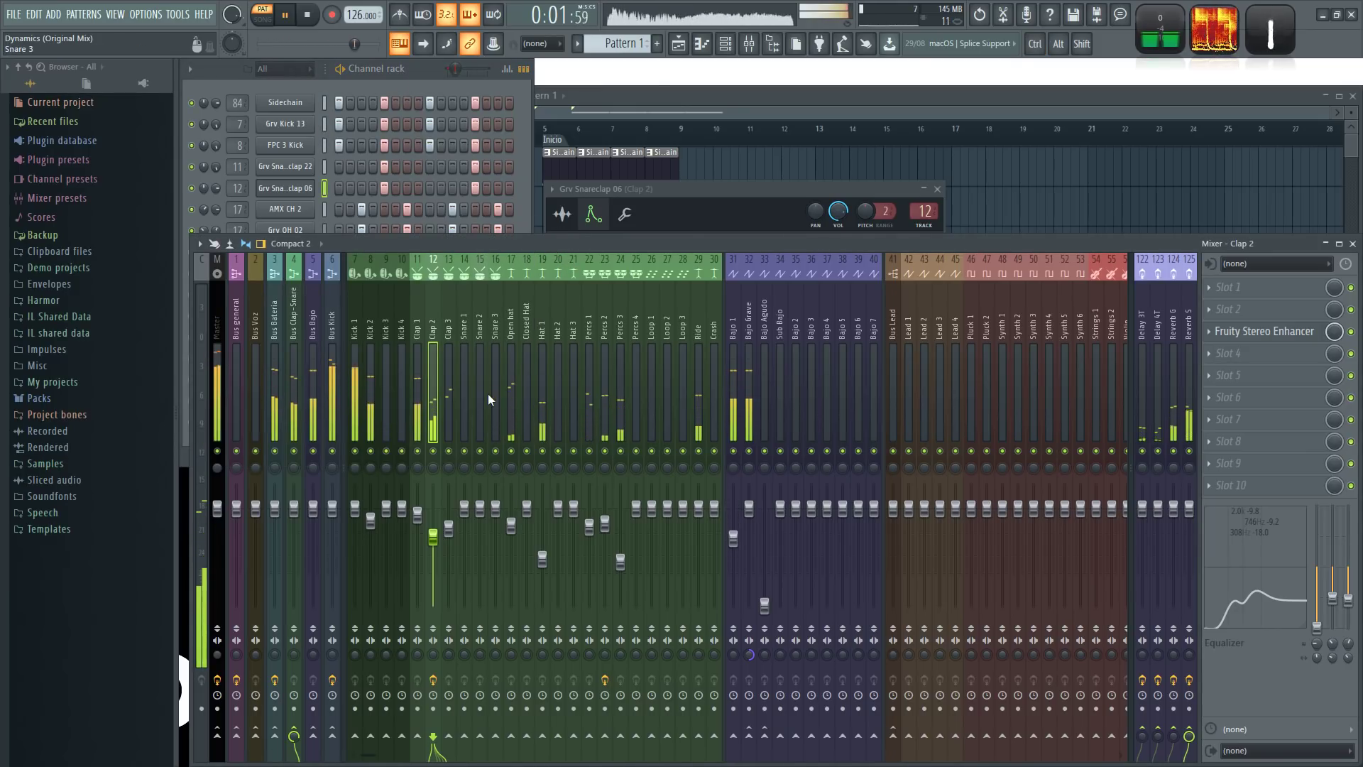
{"action": "left_click", "coordinate": [434, 451]}
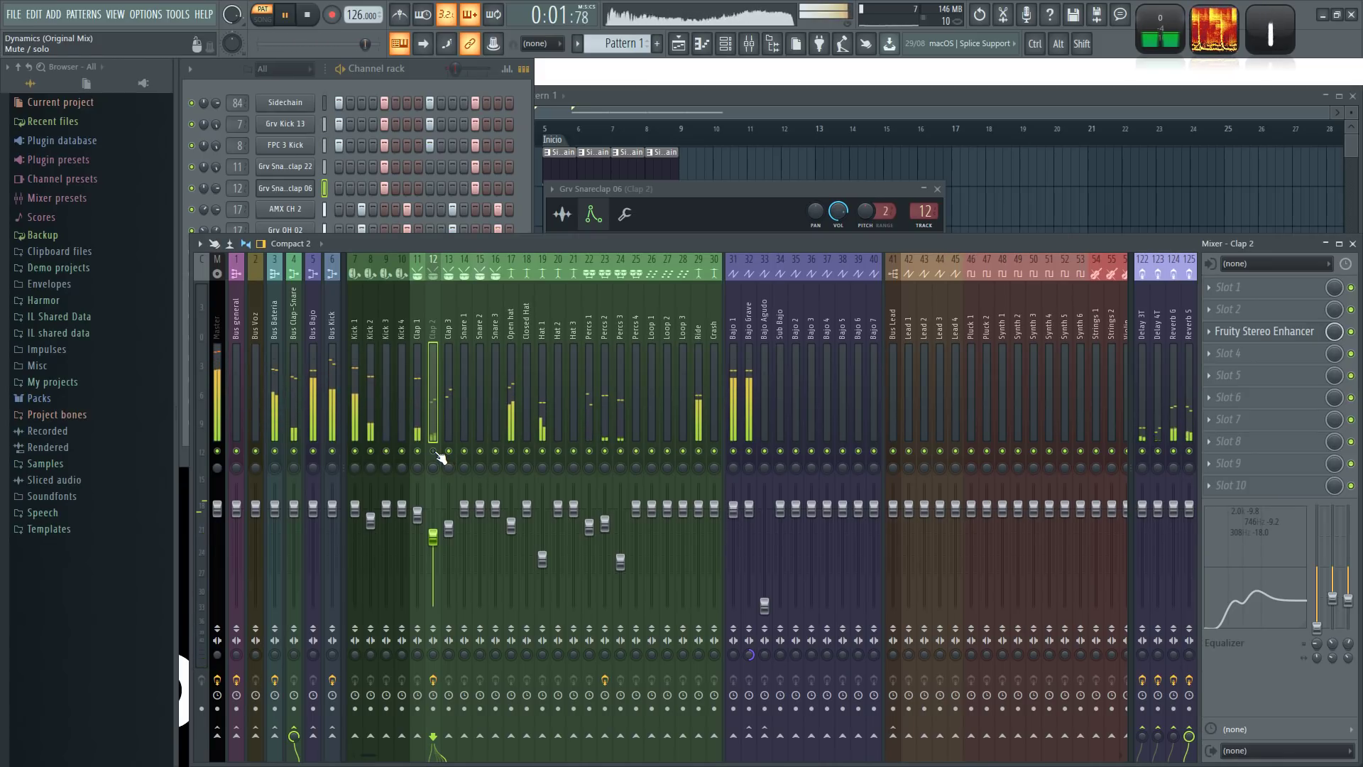
{"action": "left_click", "coordinate": [422, 69]}
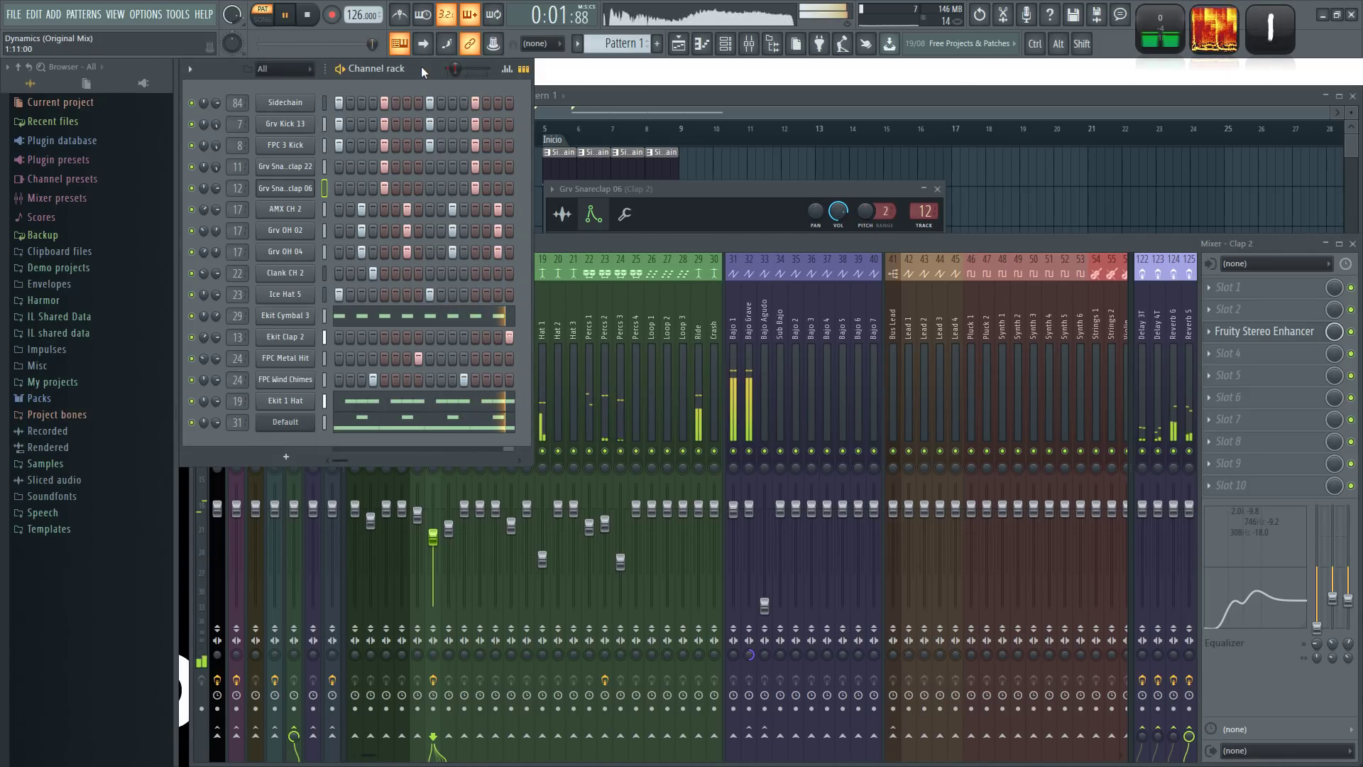
{"action": "key", "text": "space"}
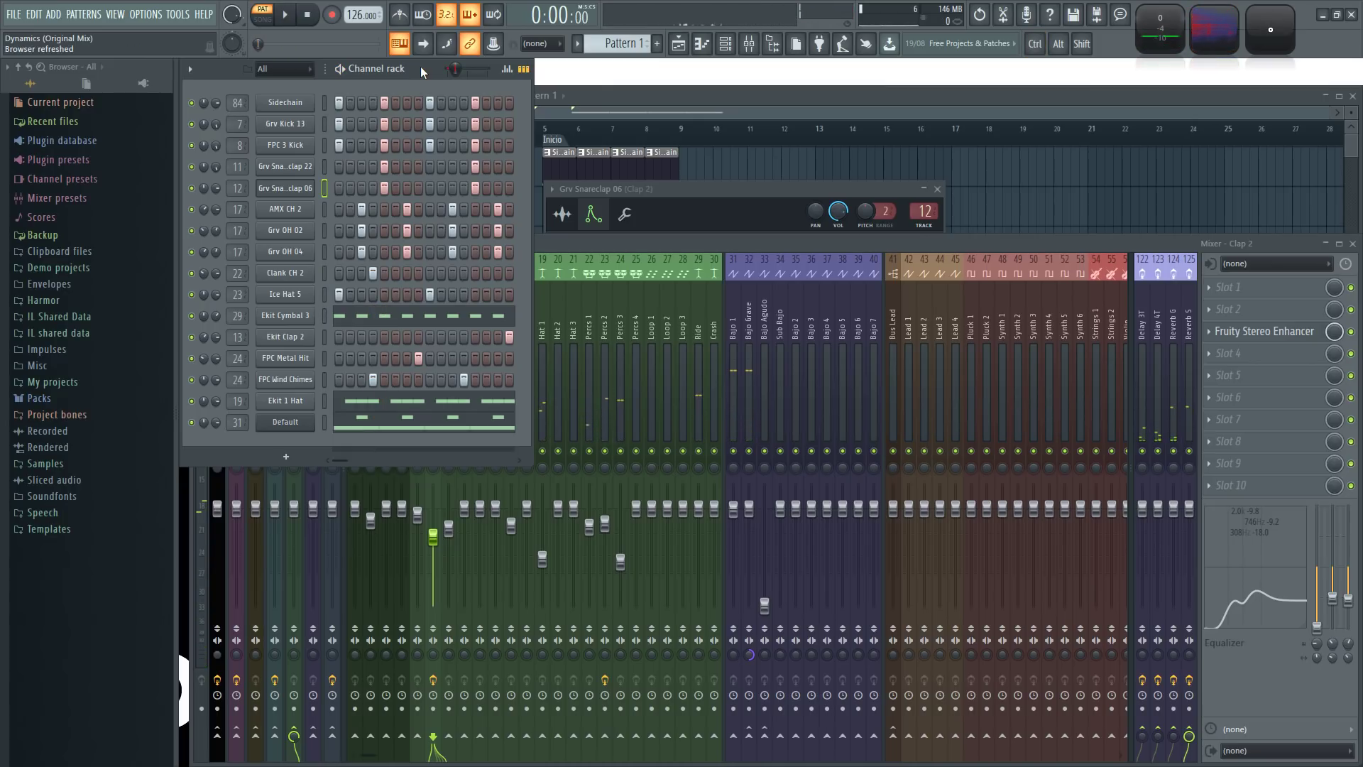